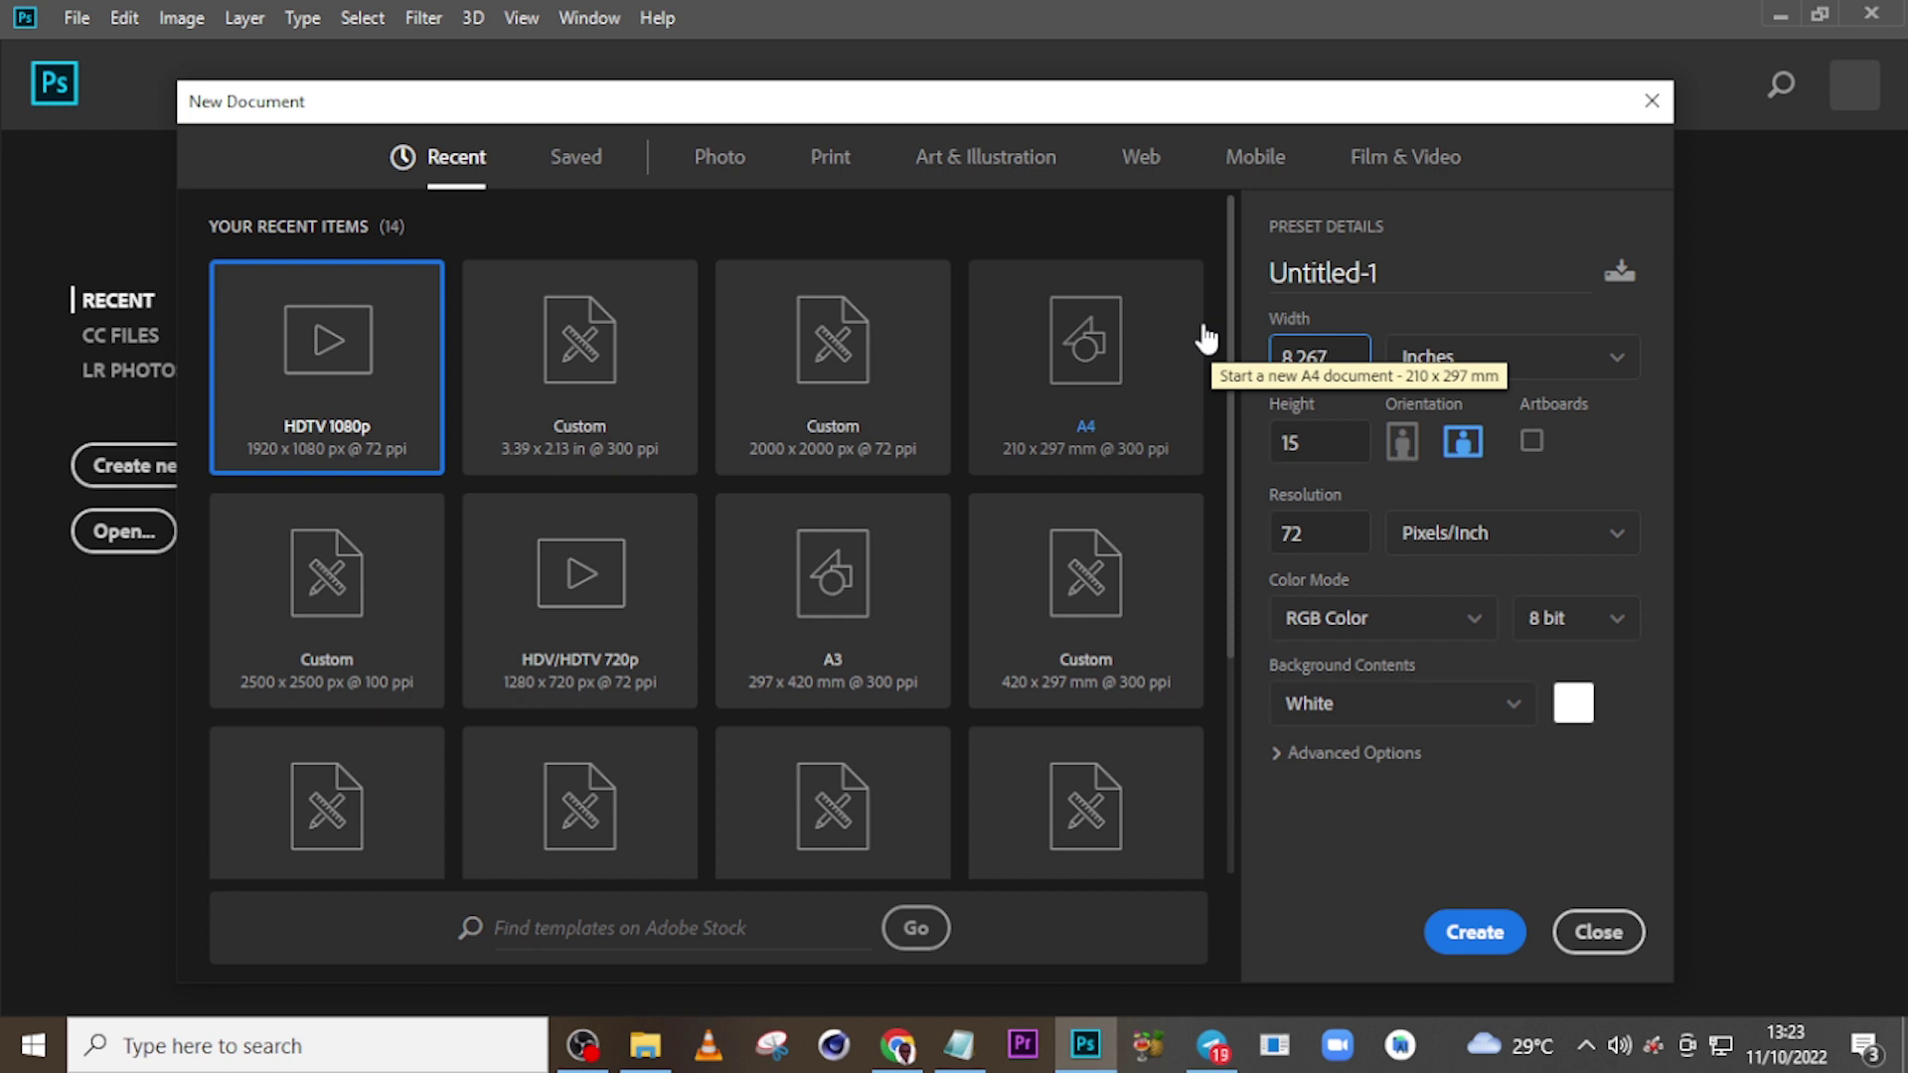
# - Set the new document's height to 11.693 inches and its resolution to 300 pixels/inch
pyautogui.click(1289, 442)
pyautogui.doubleClick(1289, 443)
pyautogui.write('11.')
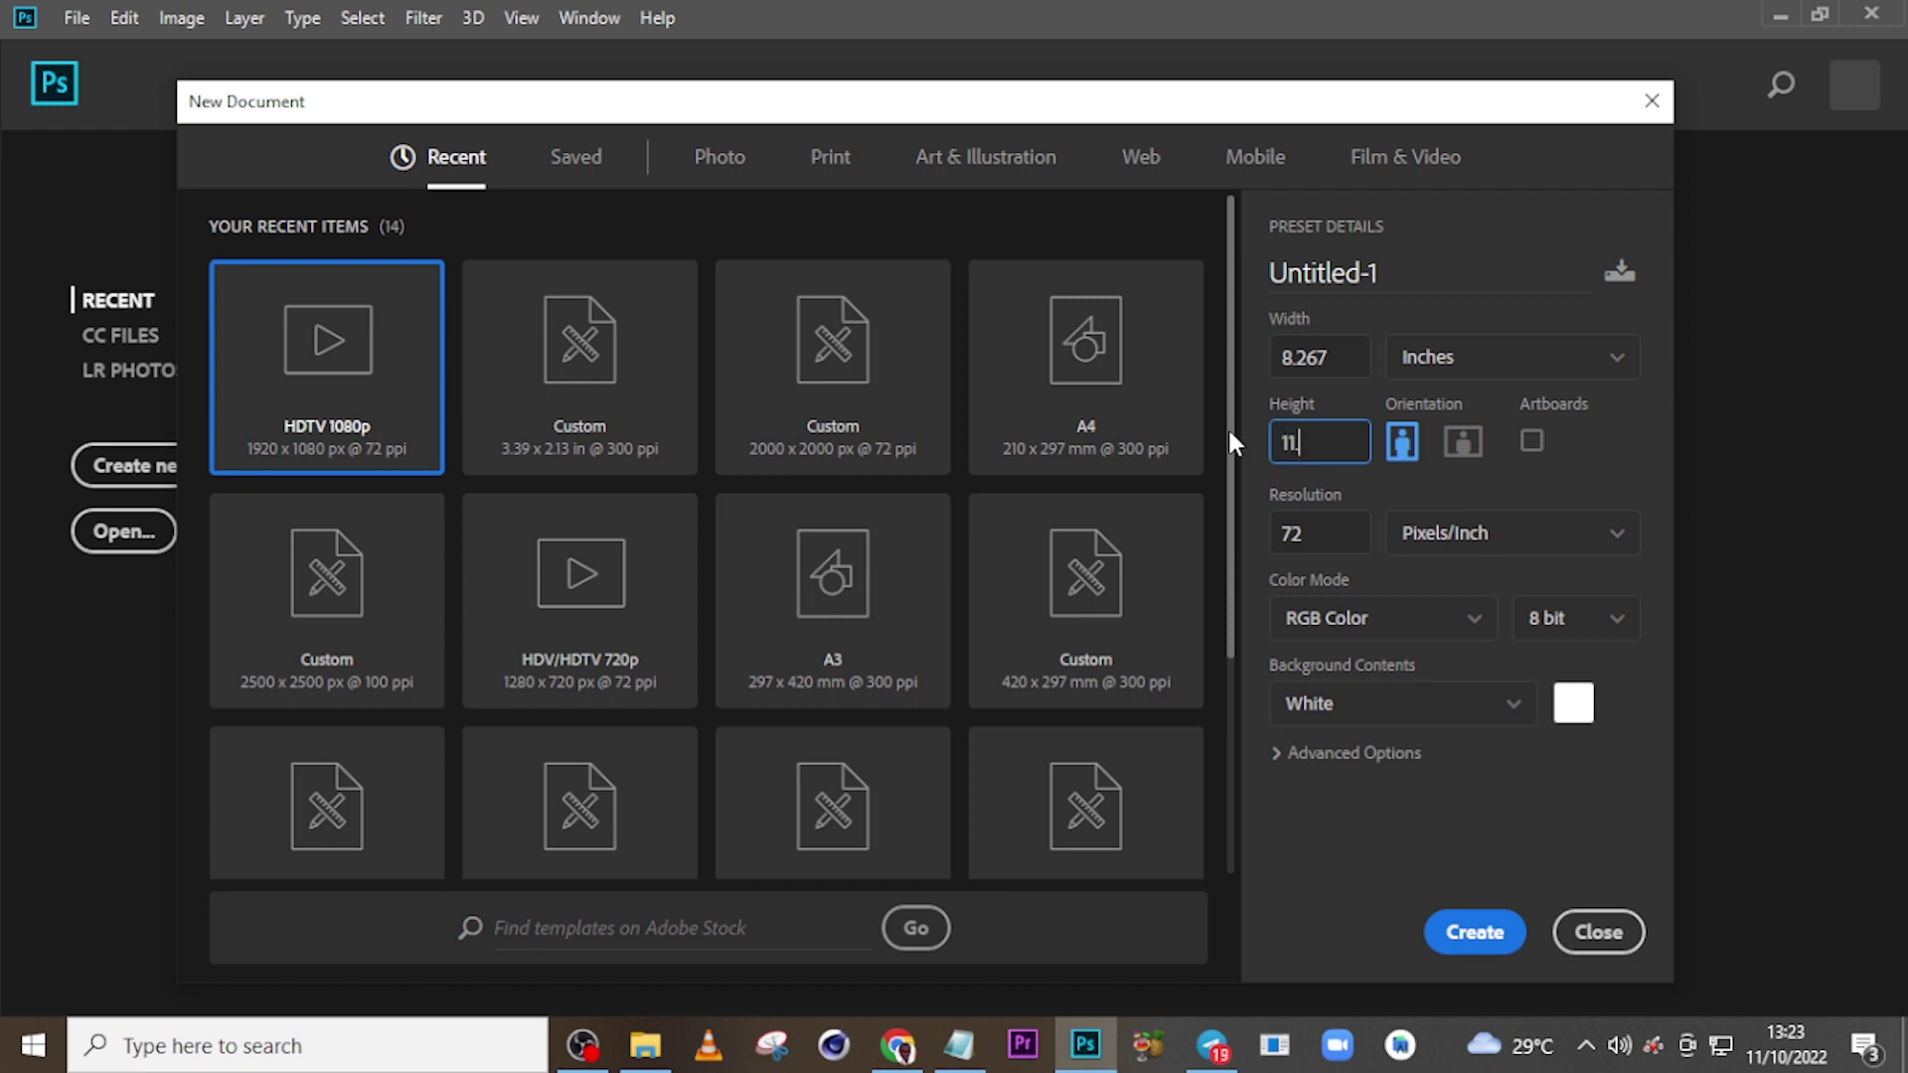
pyautogui.write('693')
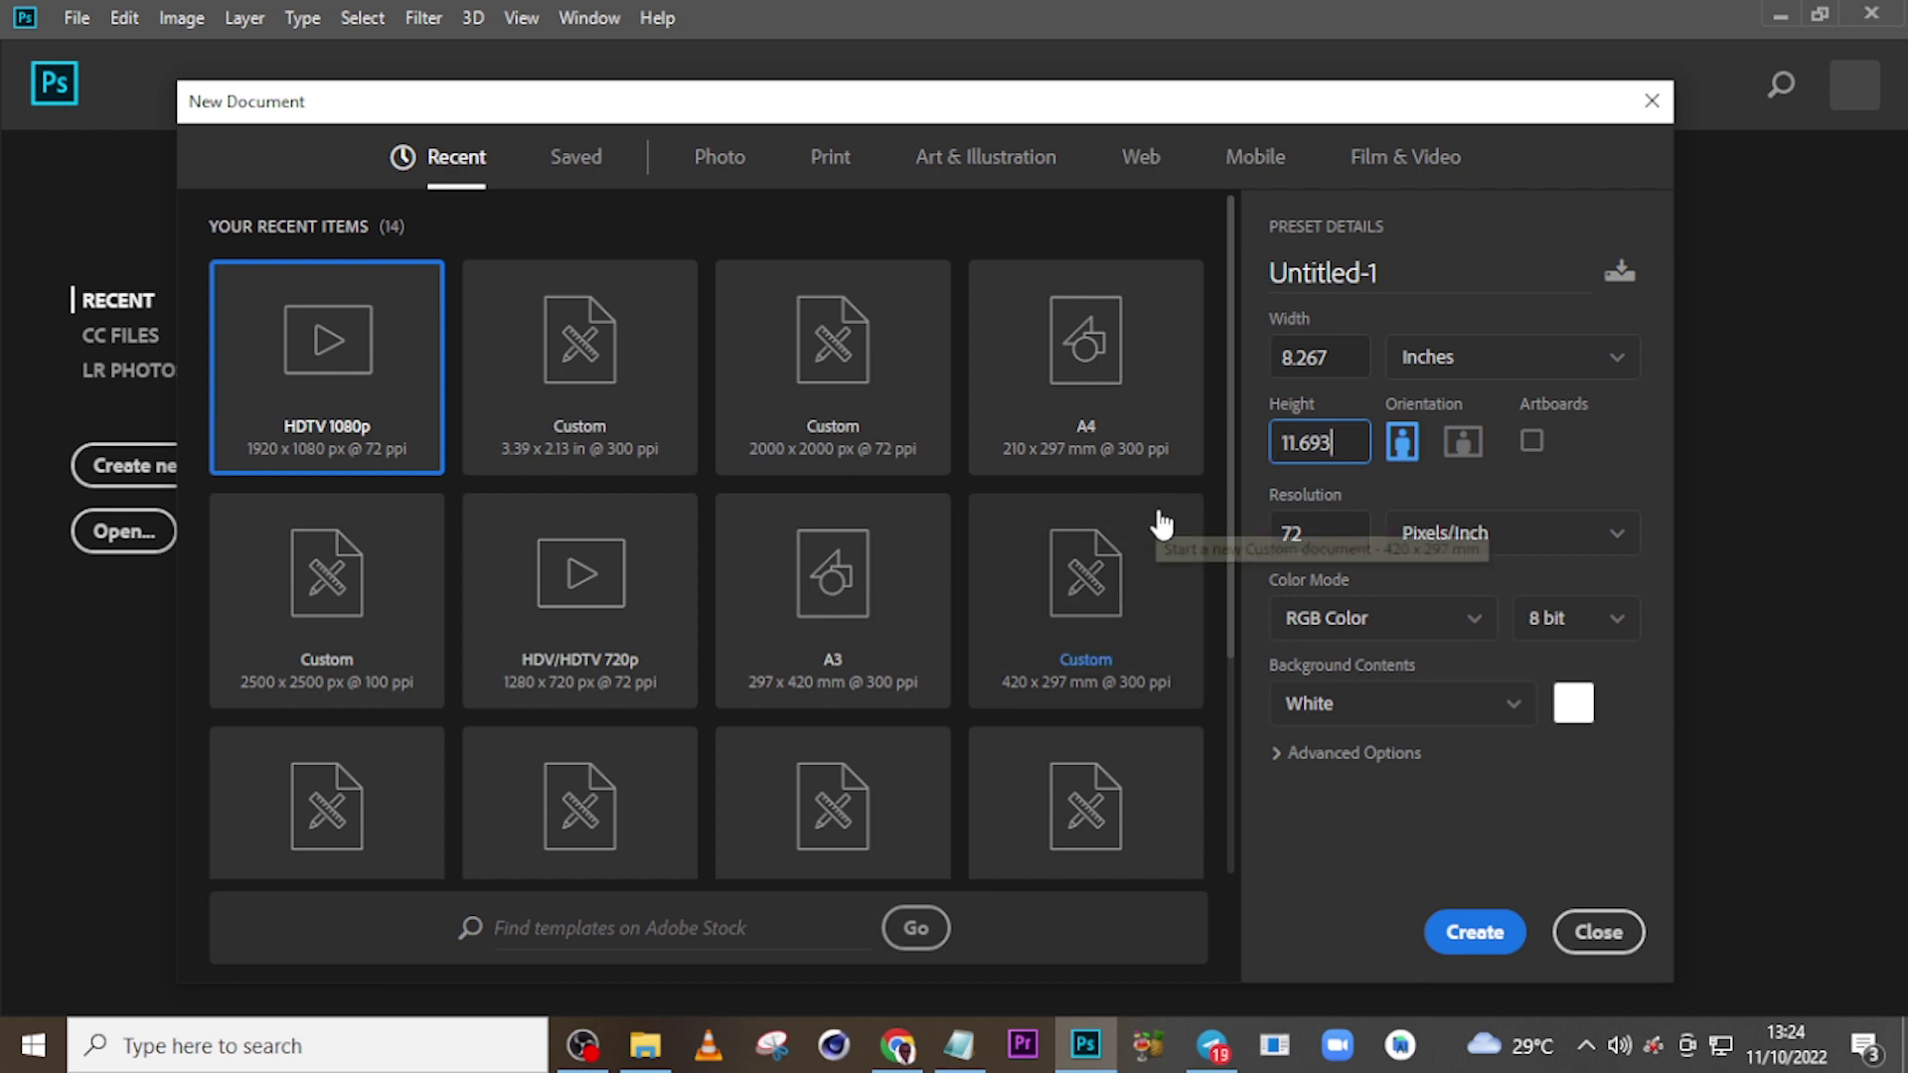
pyautogui.click(1292, 531)
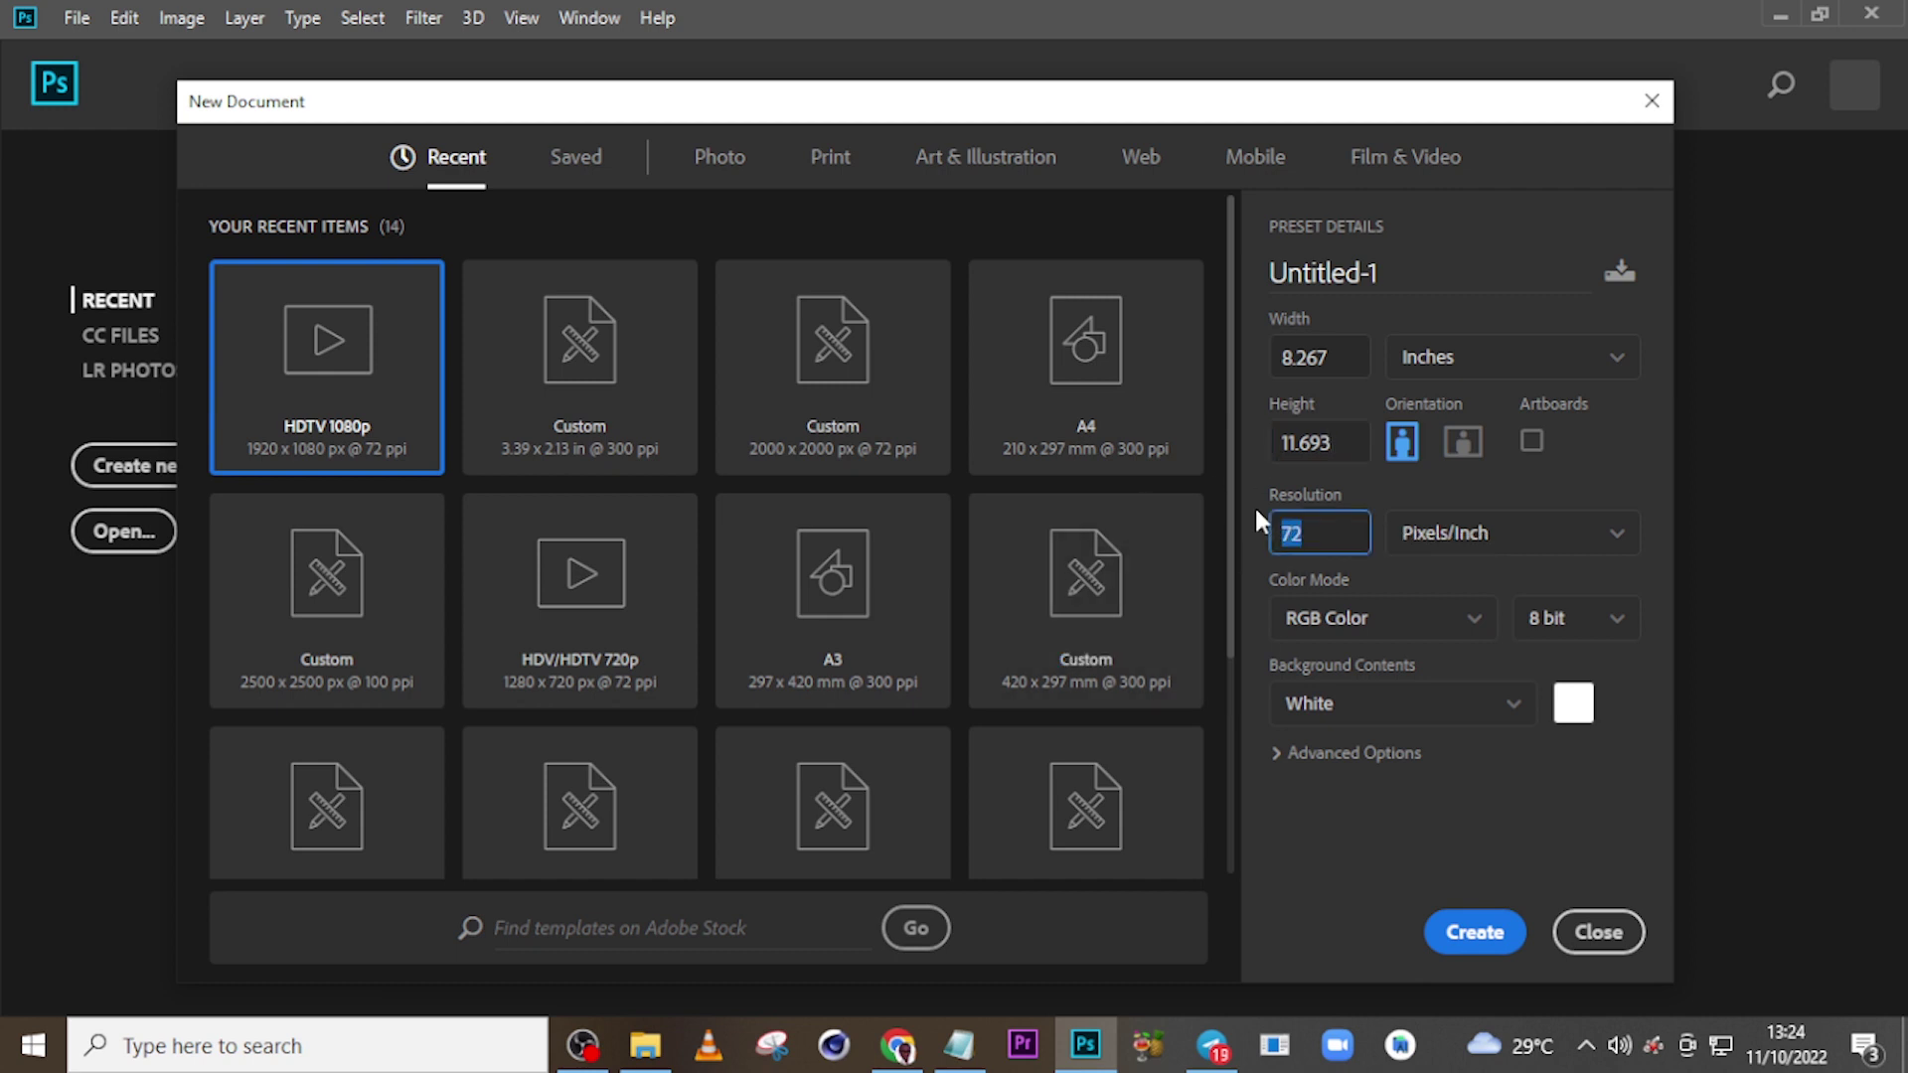
pyautogui.write('300')
# - Name the document letterhead, keep RGB Color as the color mode, and create it
pyautogui.moveTo(1380, 273); pyautogui.dragTo(1225, 265)
pyautogui.write('le')
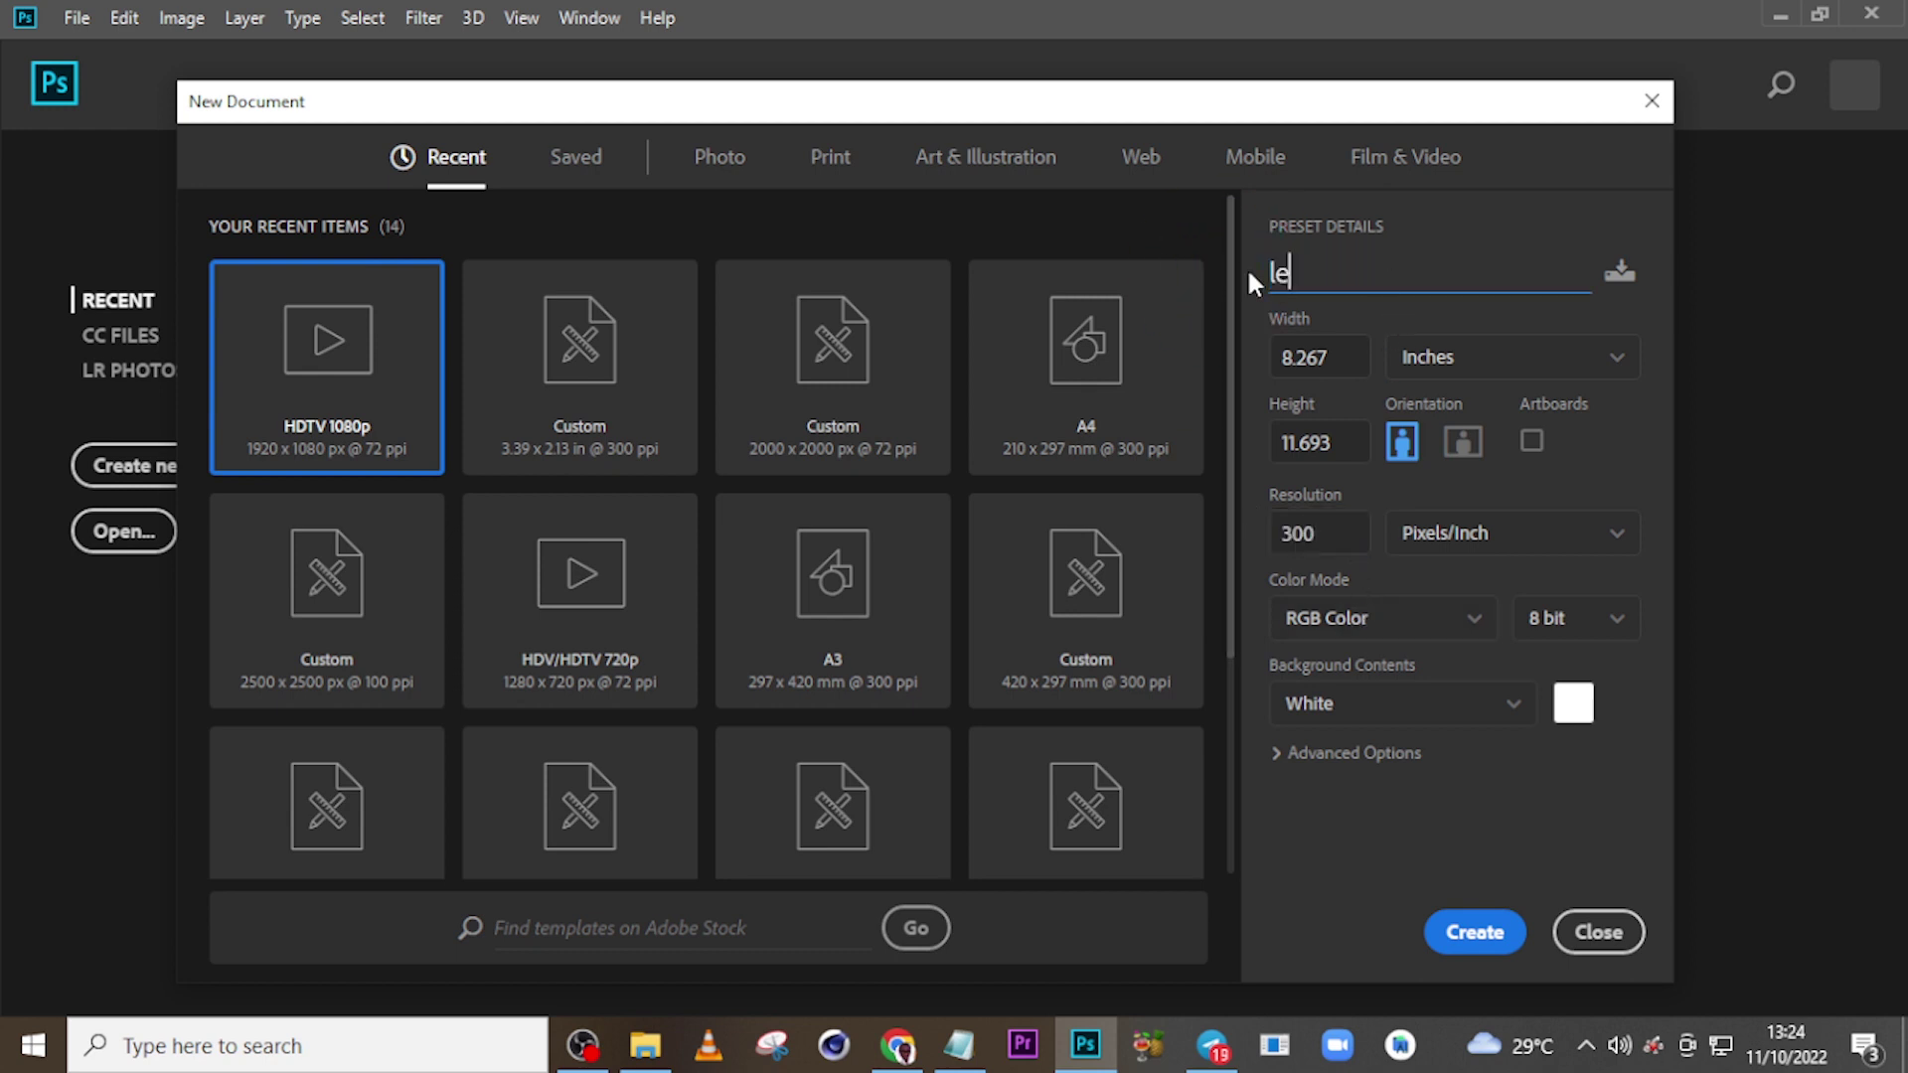
pyautogui.write('tterhead')
pyautogui.click(1387, 618)
pyautogui.click(1387, 618)
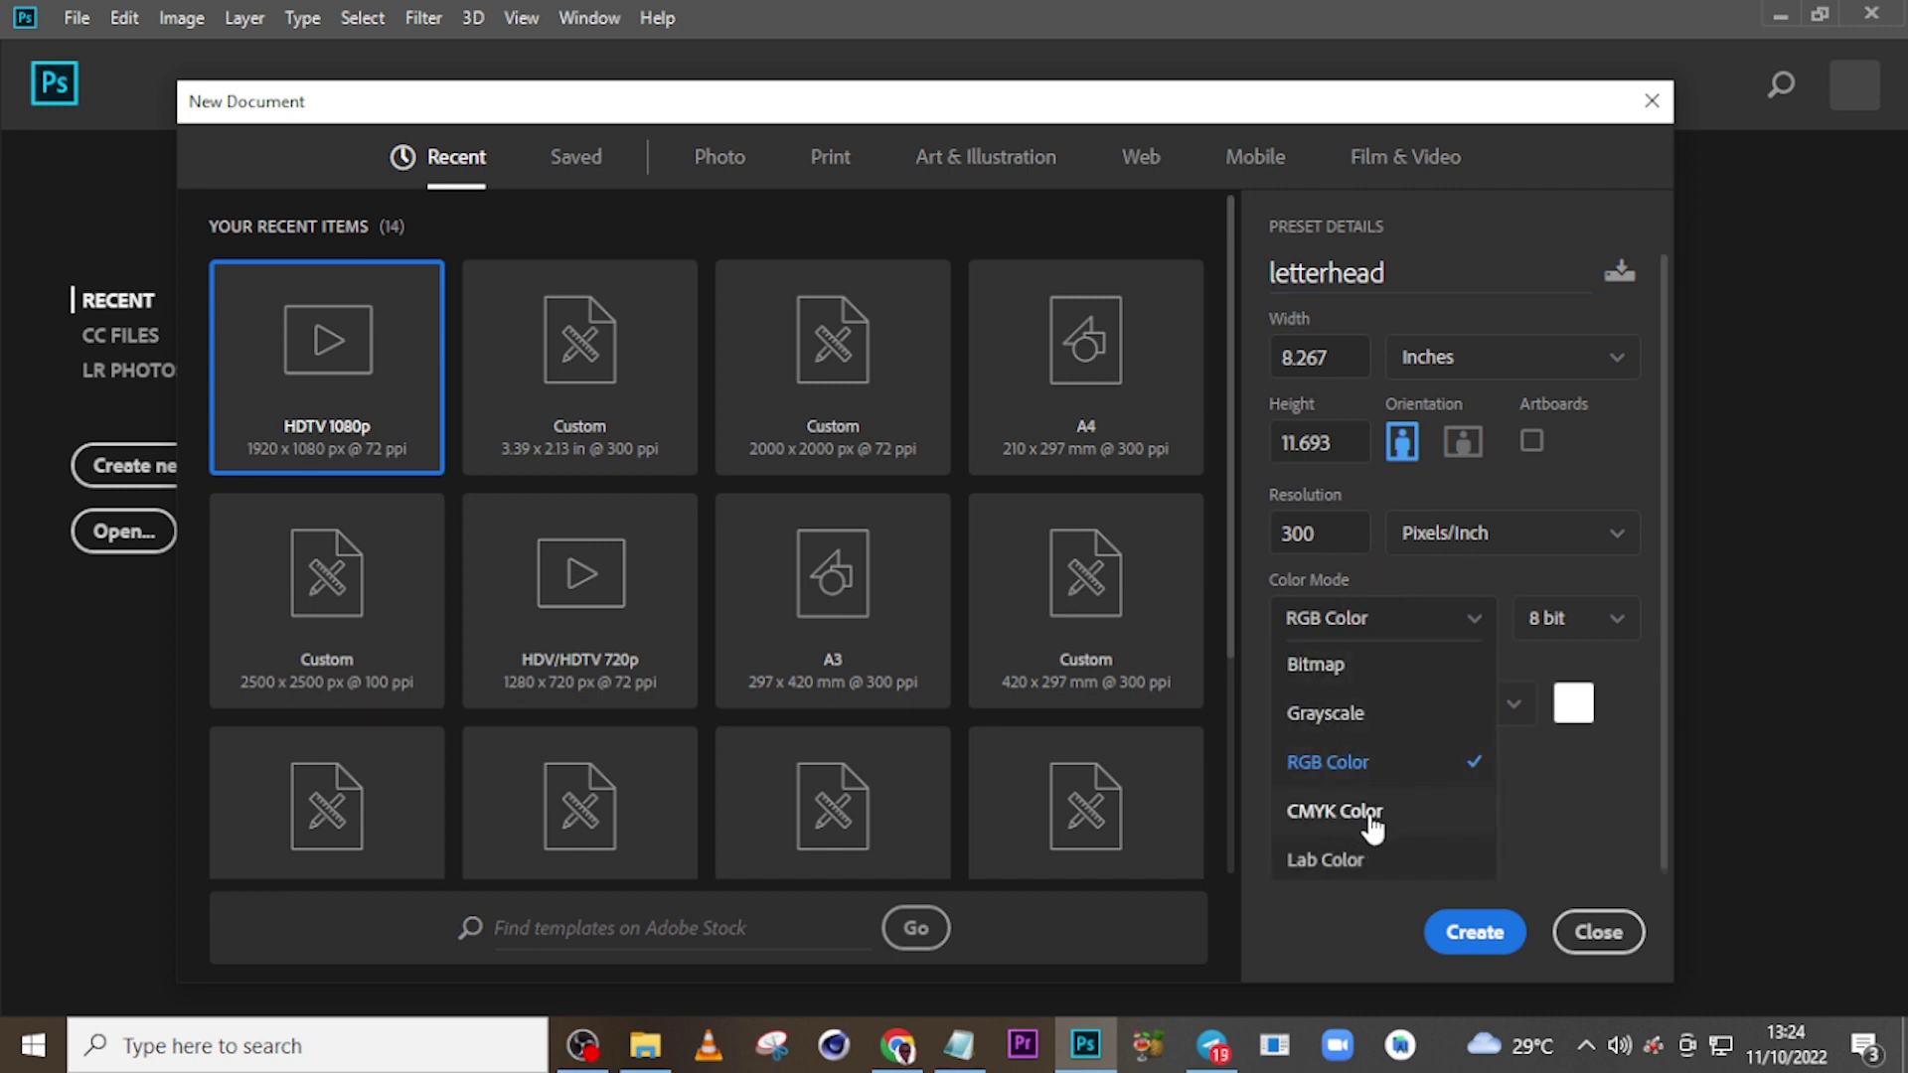
pyautogui.click(1589, 796)
pyautogui.click(1486, 934)
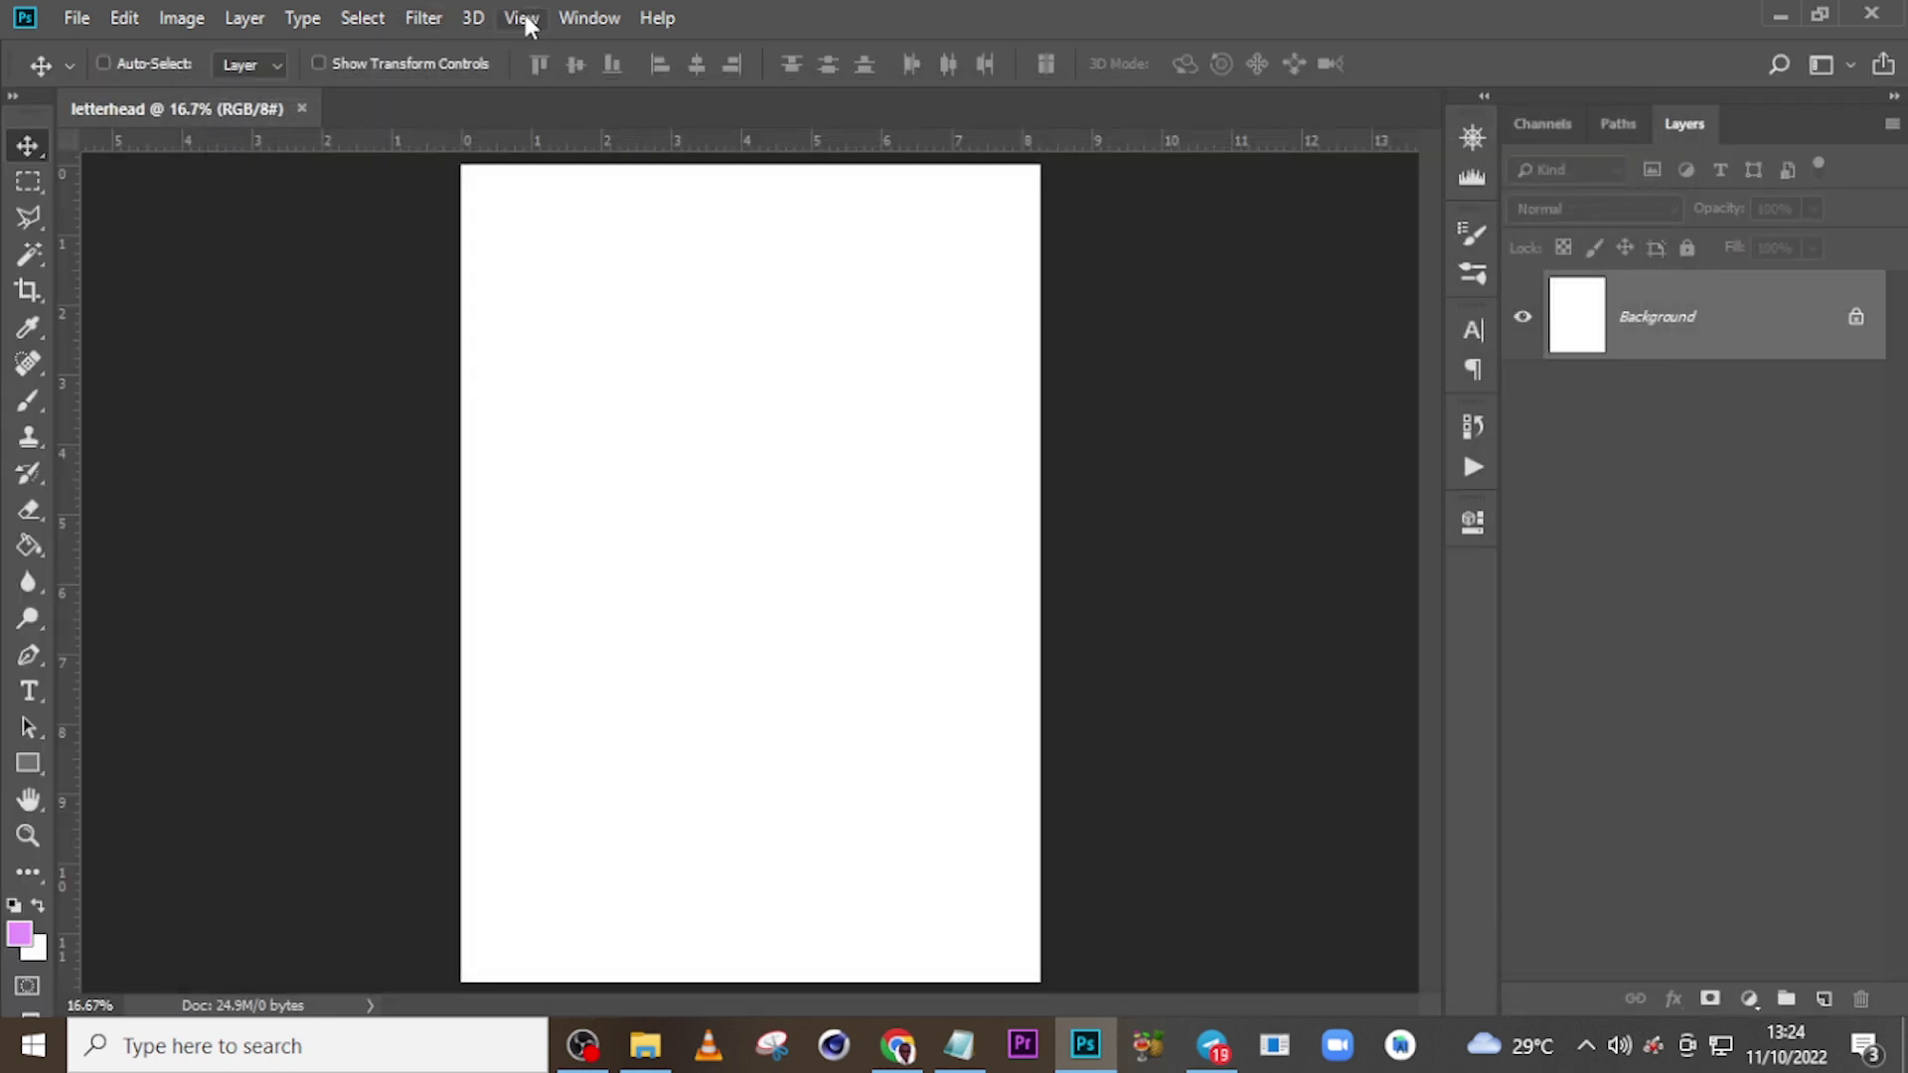
# - Start a new guide layout for the canvas with 5 columns and 5 rows
pyautogui.click(523, 20)
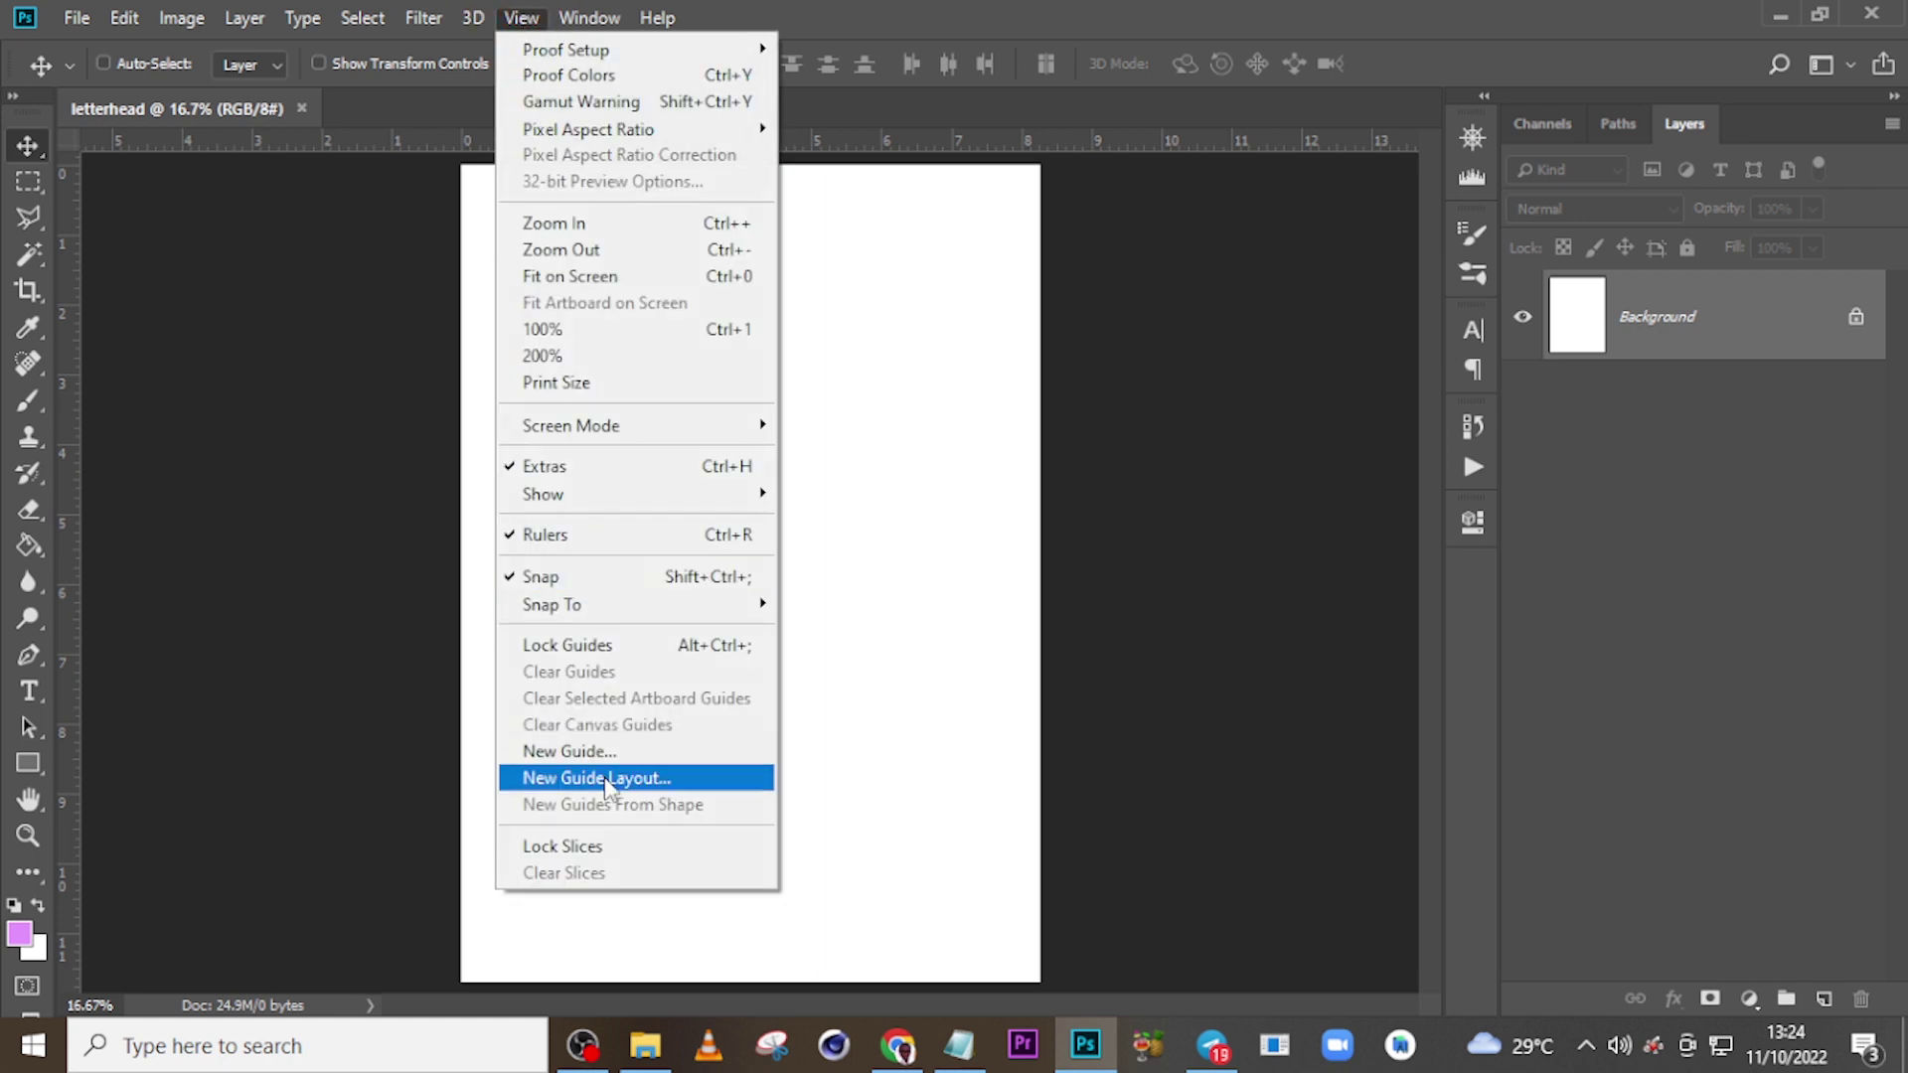
pyautogui.click(606, 780)
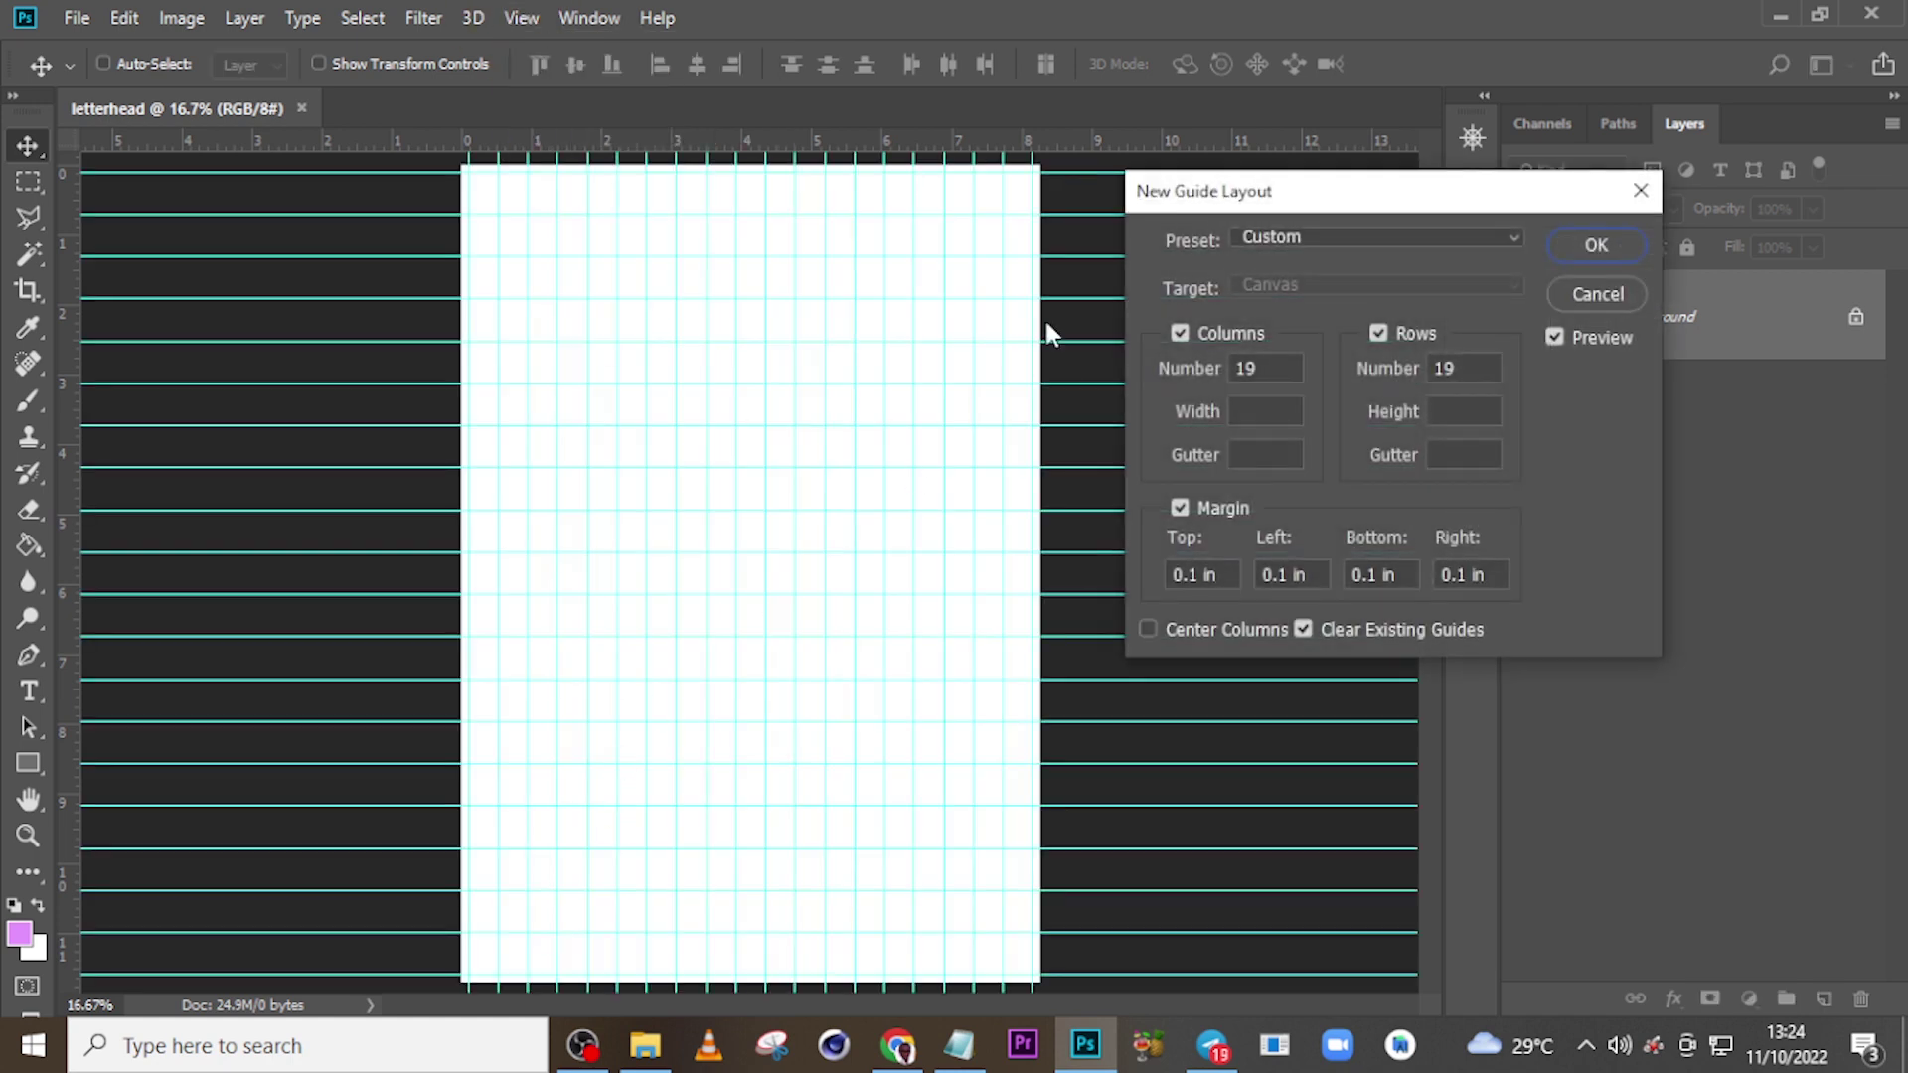
pyautogui.click(1288, 370)
pyautogui.moveTo(1288, 370); pyautogui.dragTo(1168, 358)
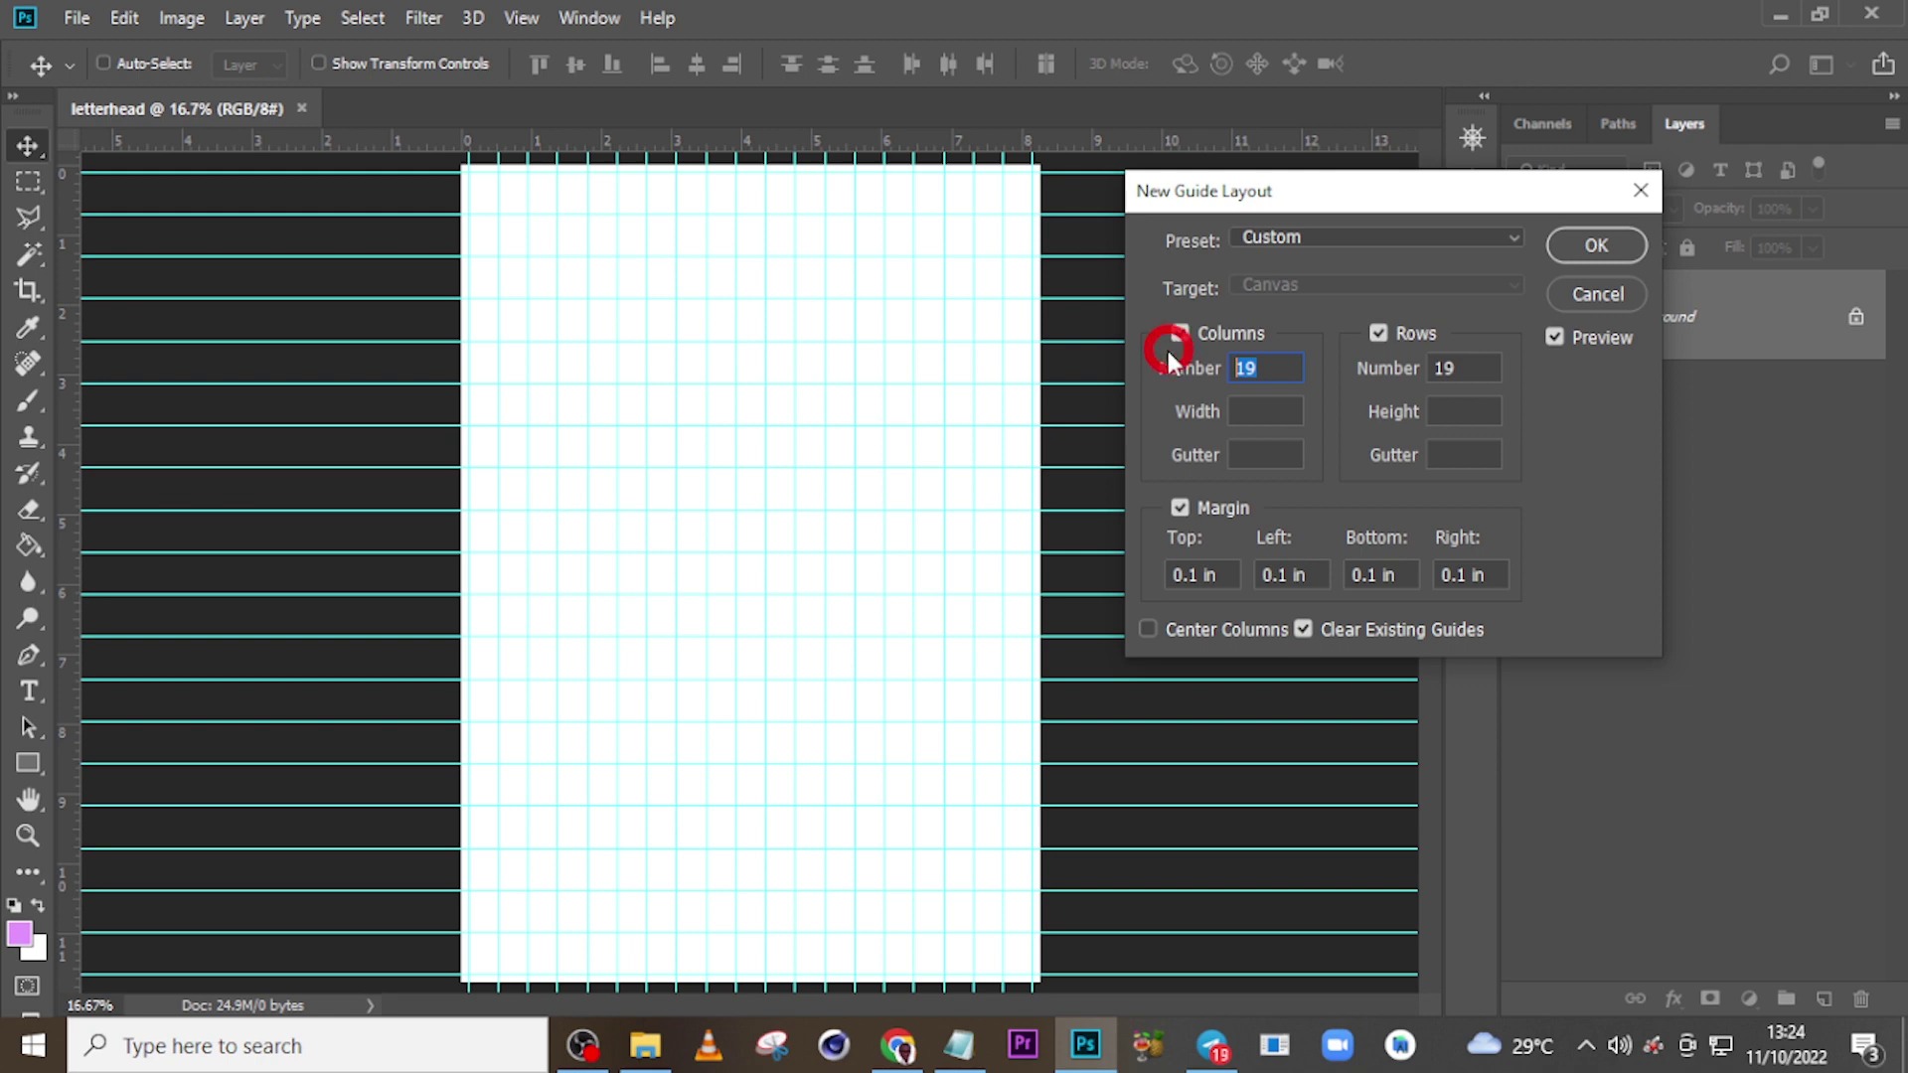
pyautogui.write('5')
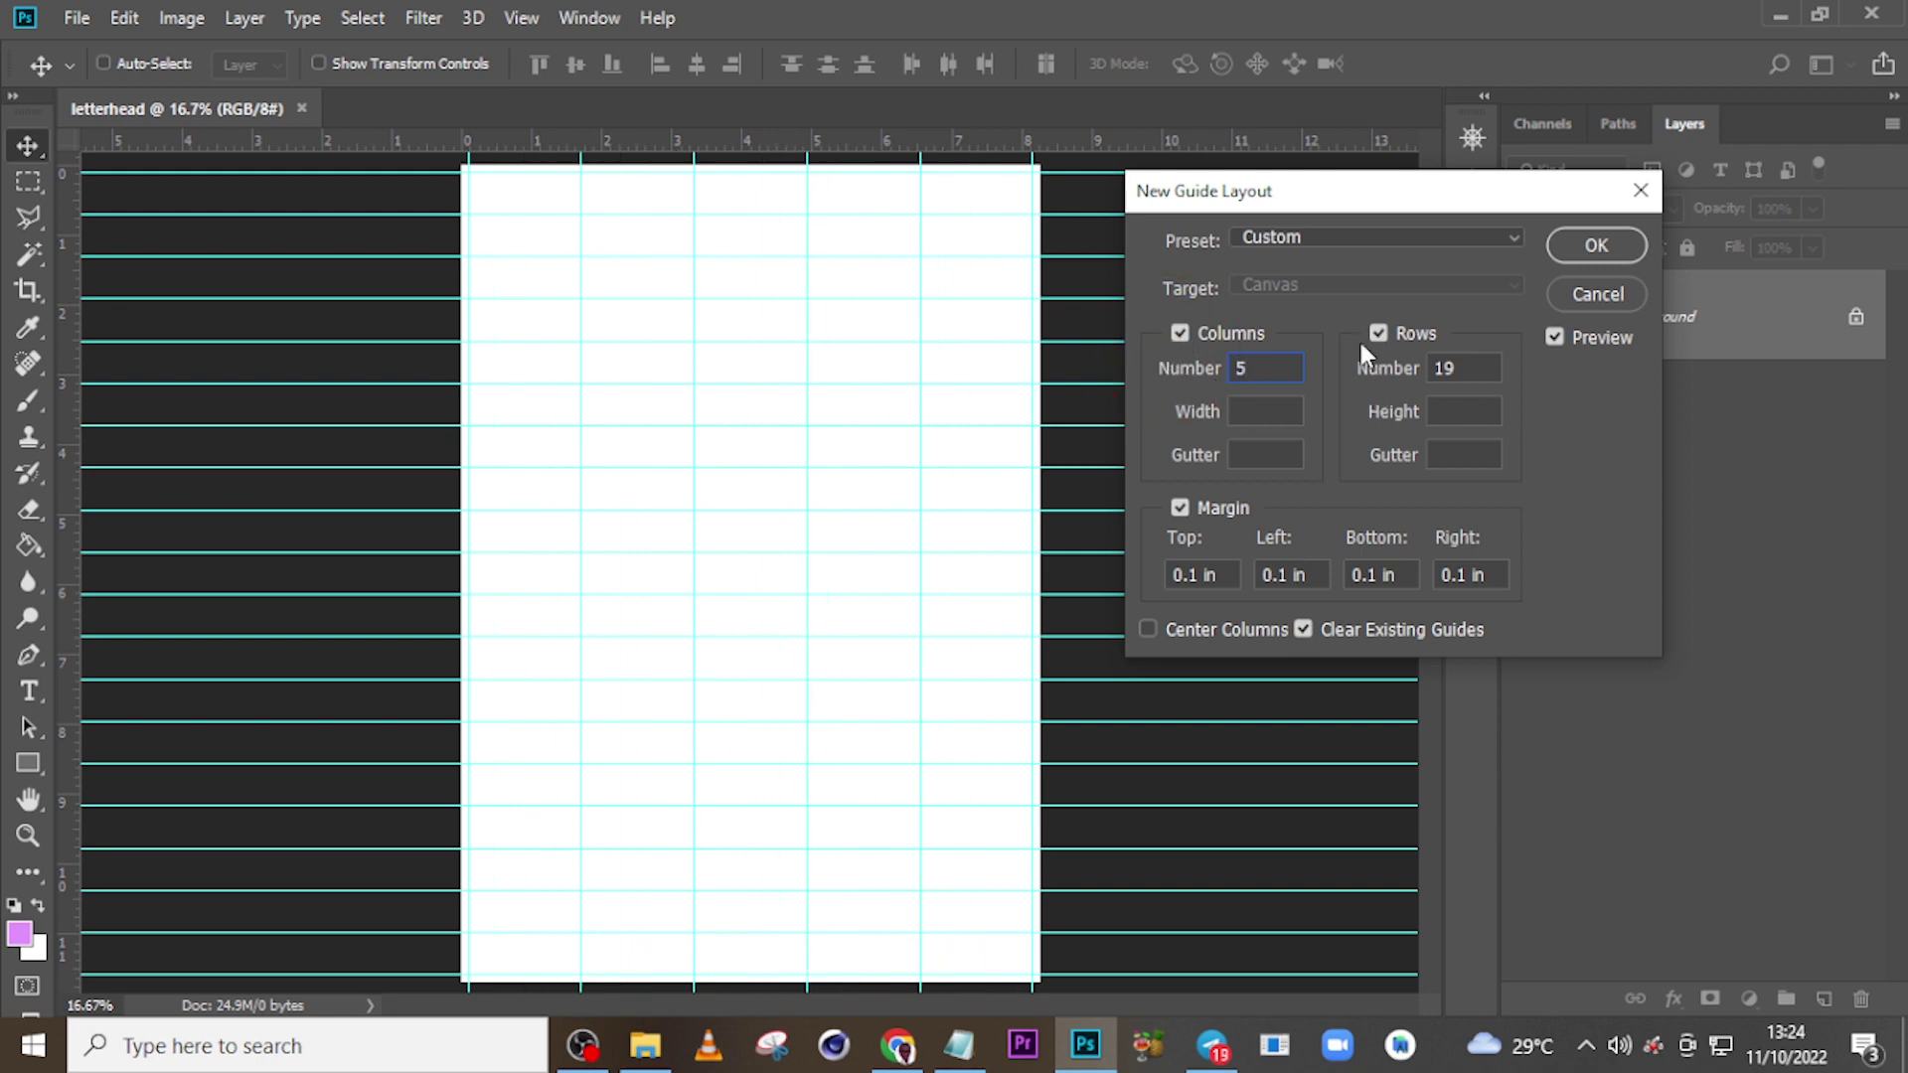
pyautogui.moveTo(1465, 369); pyautogui.dragTo(1386, 368)
pyautogui.write('5')
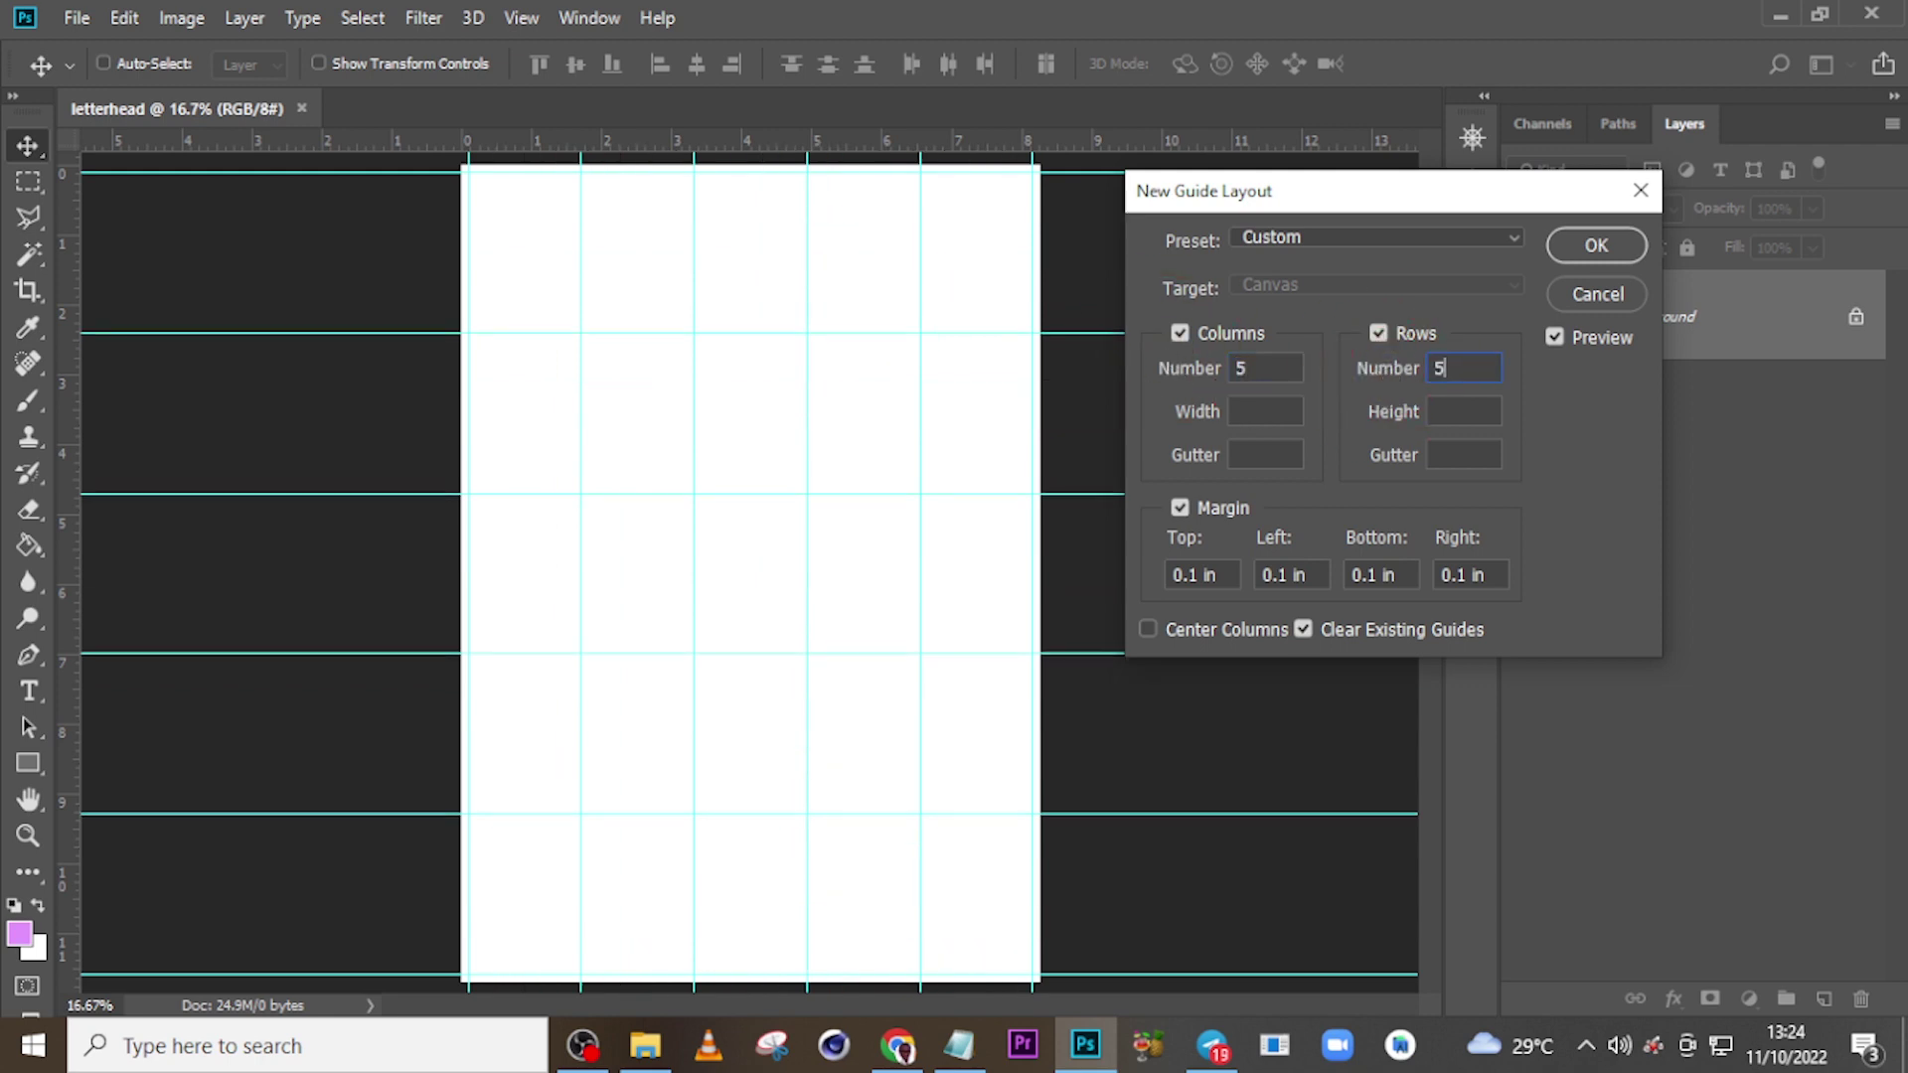
# - Set the guide layout's top, left, bottom and right margins to 0.25 in and apply the layout
pyautogui.moveTo(1221, 573); pyautogui.dragTo(1135, 557)
pyautogui.write('0.25')
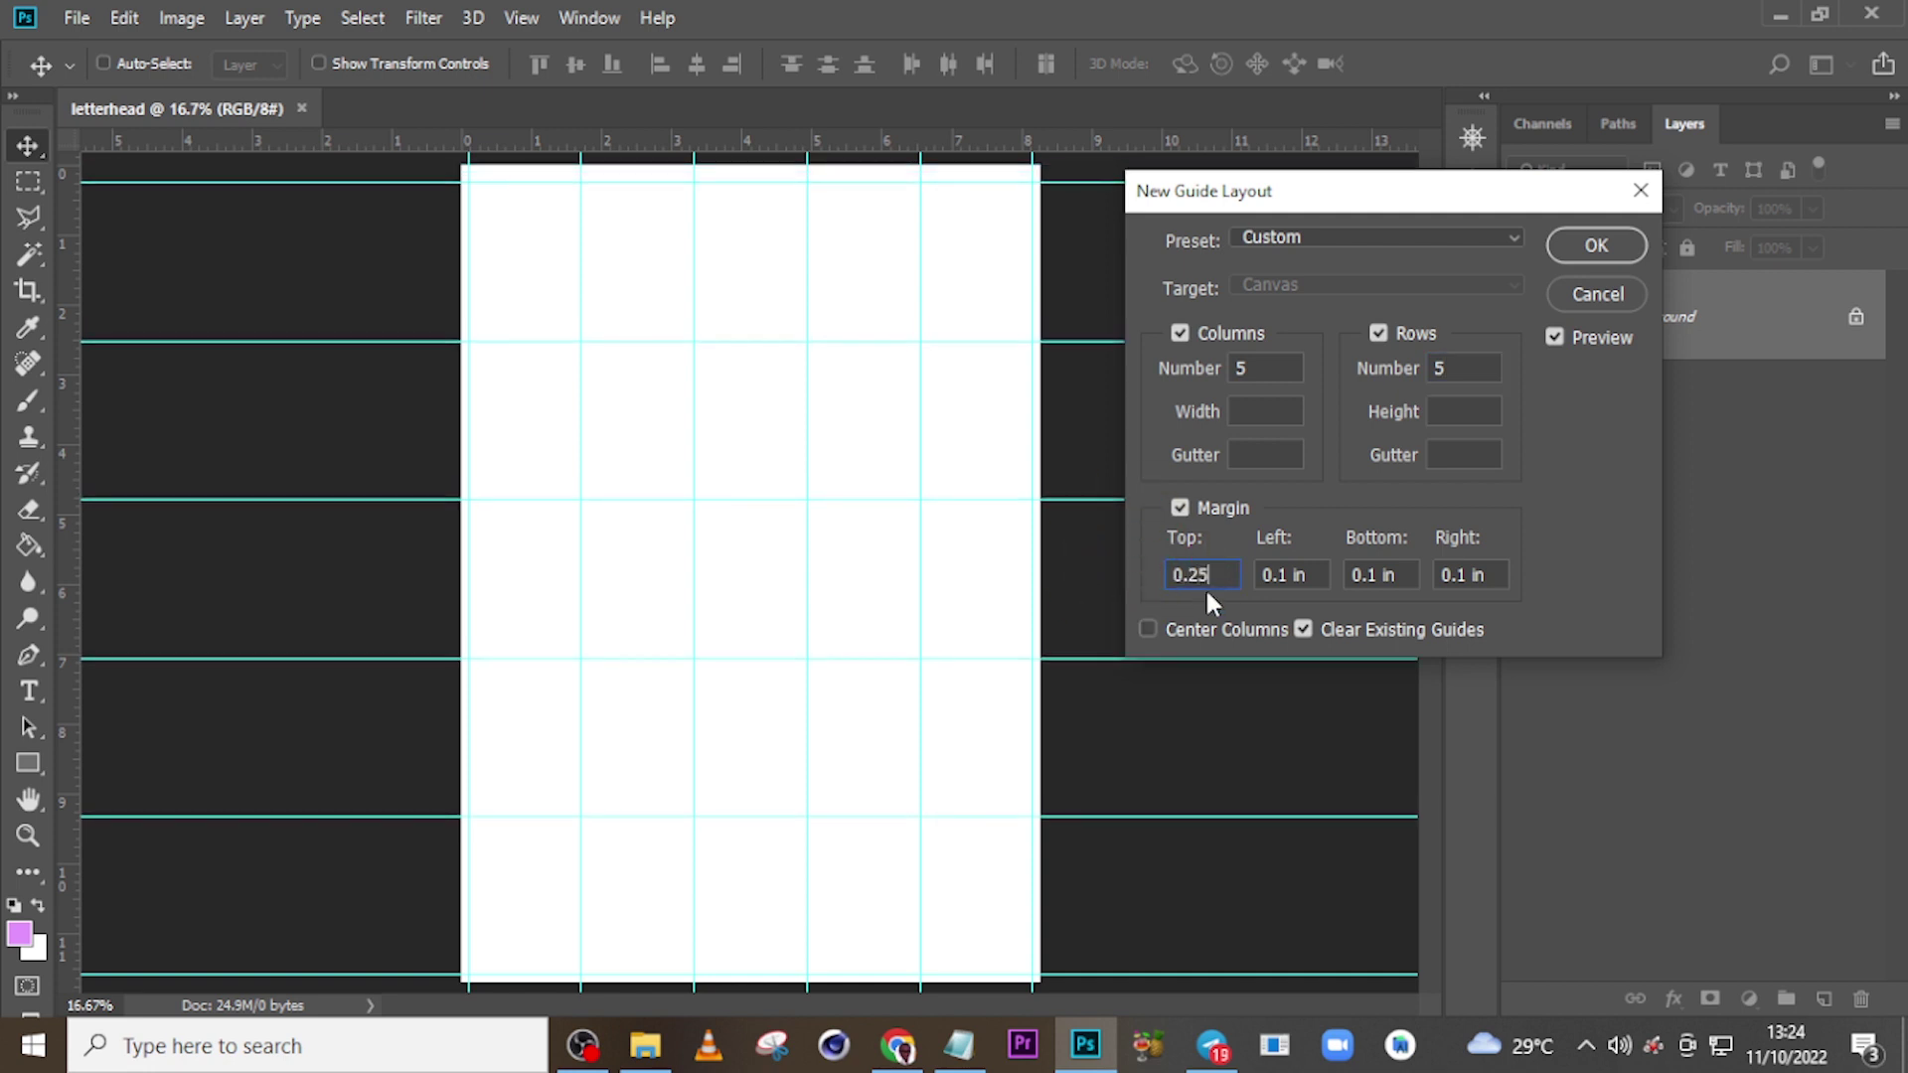
pyautogui.moveTo(1219, 573); pyautogui.dragTo(1150, 576)
pyautogui.press('Tab')
pyautogui.write('0.25')
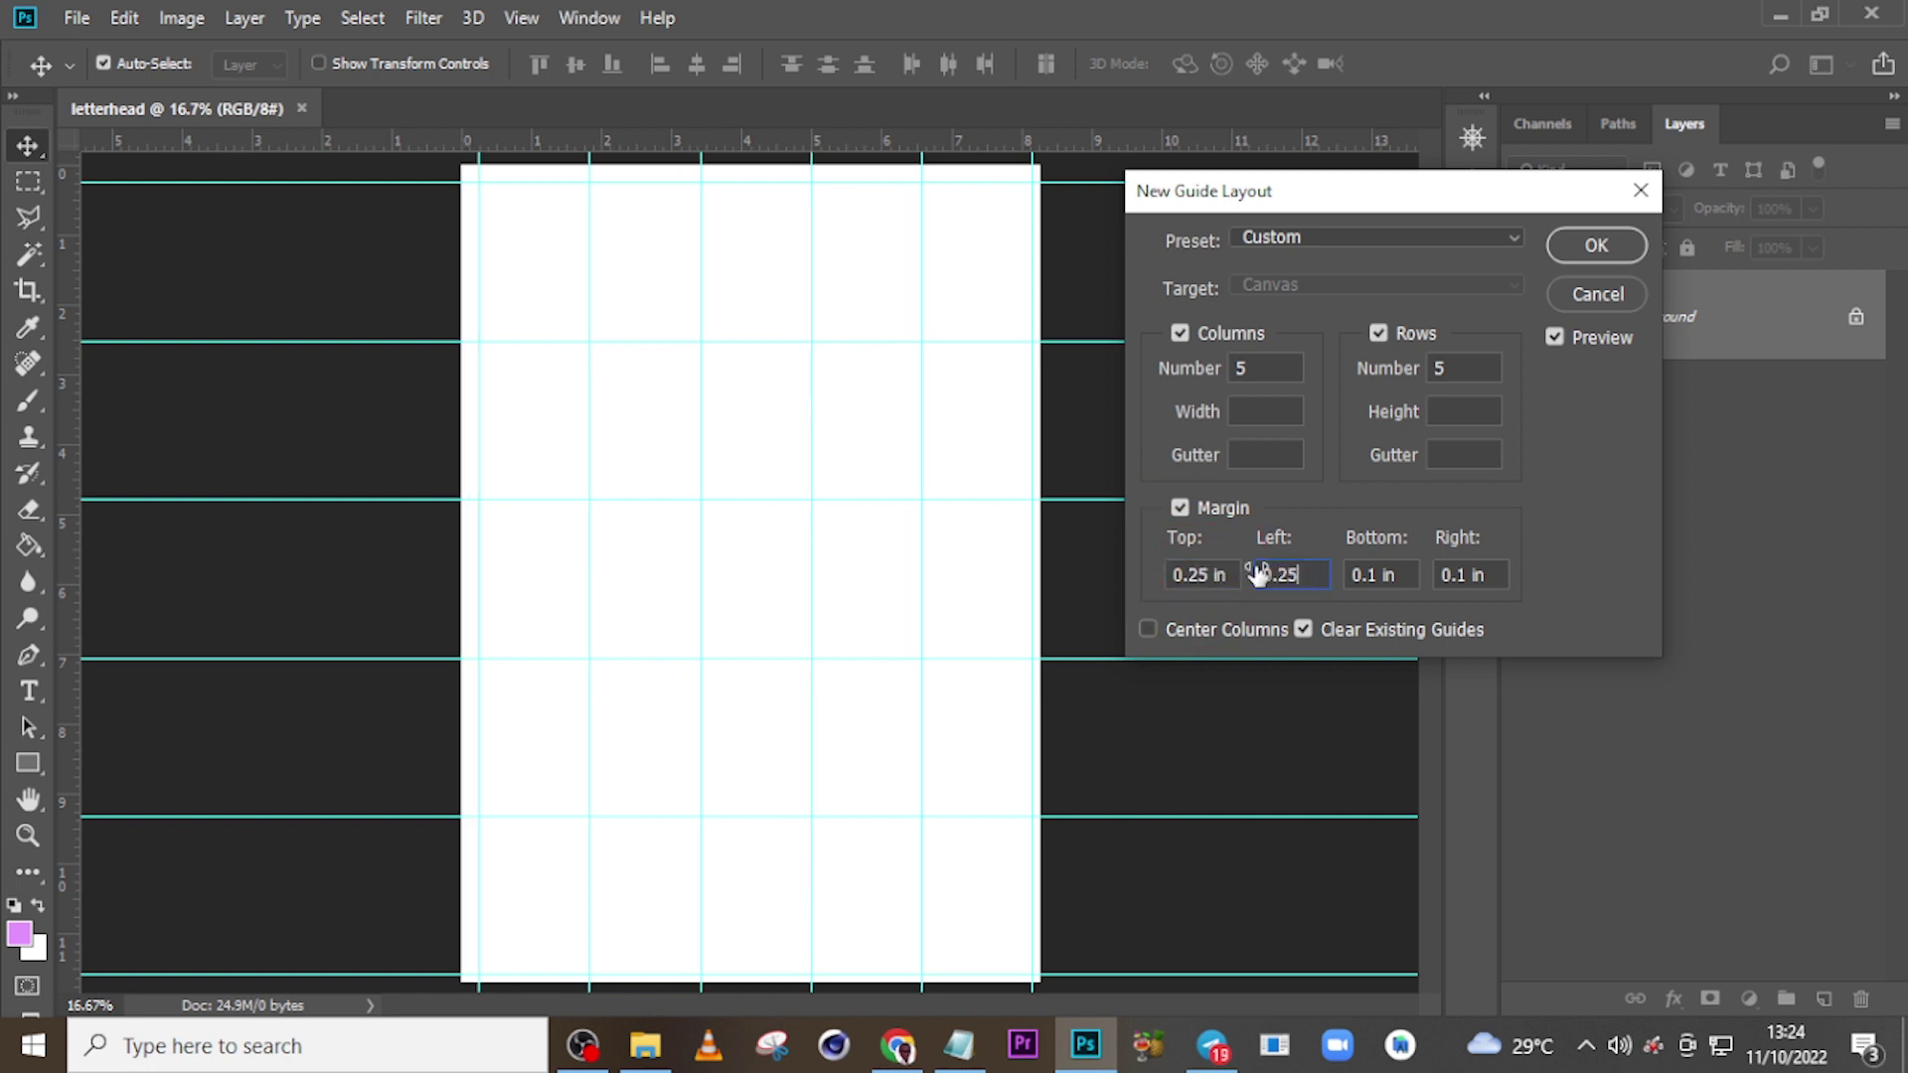
pyautogui.press('Tab')
pyautogui.write('0.25')
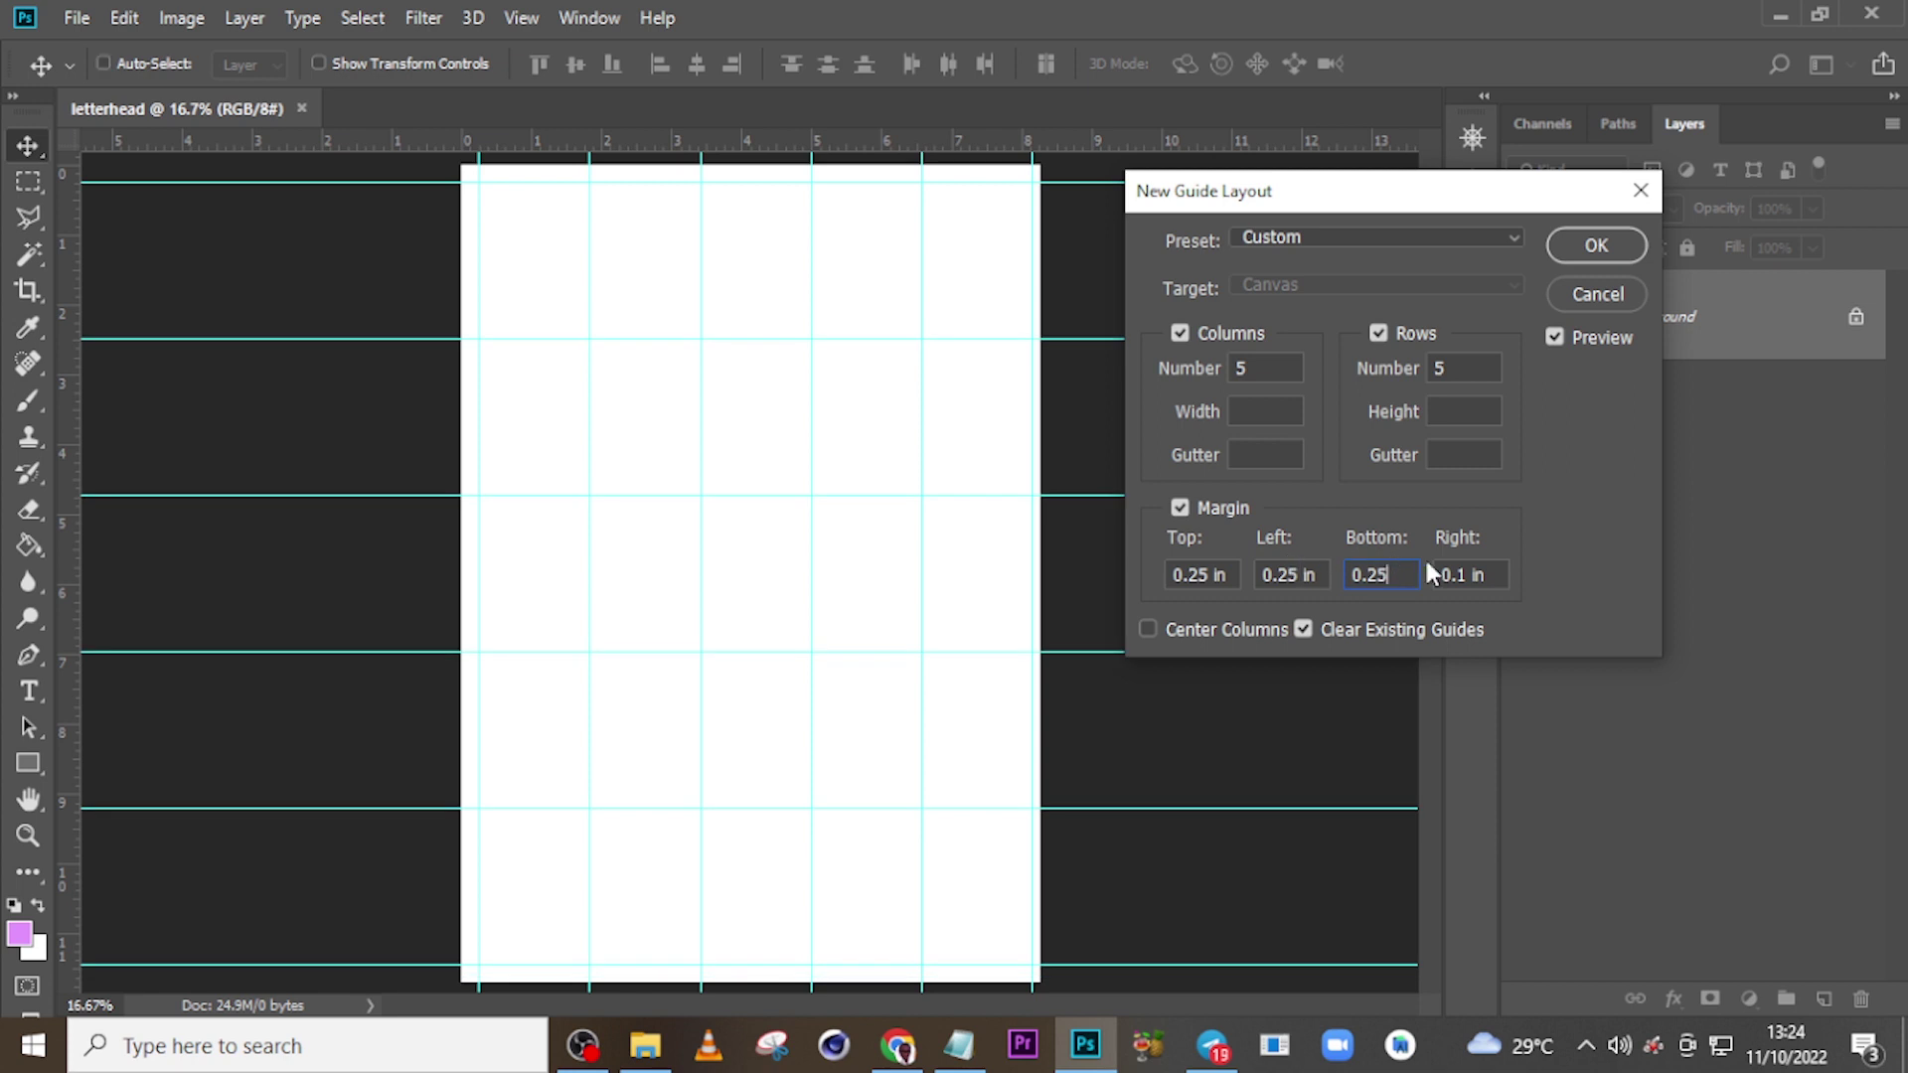
pyautogui.press('Tab')
pyautogui.write('0.25')
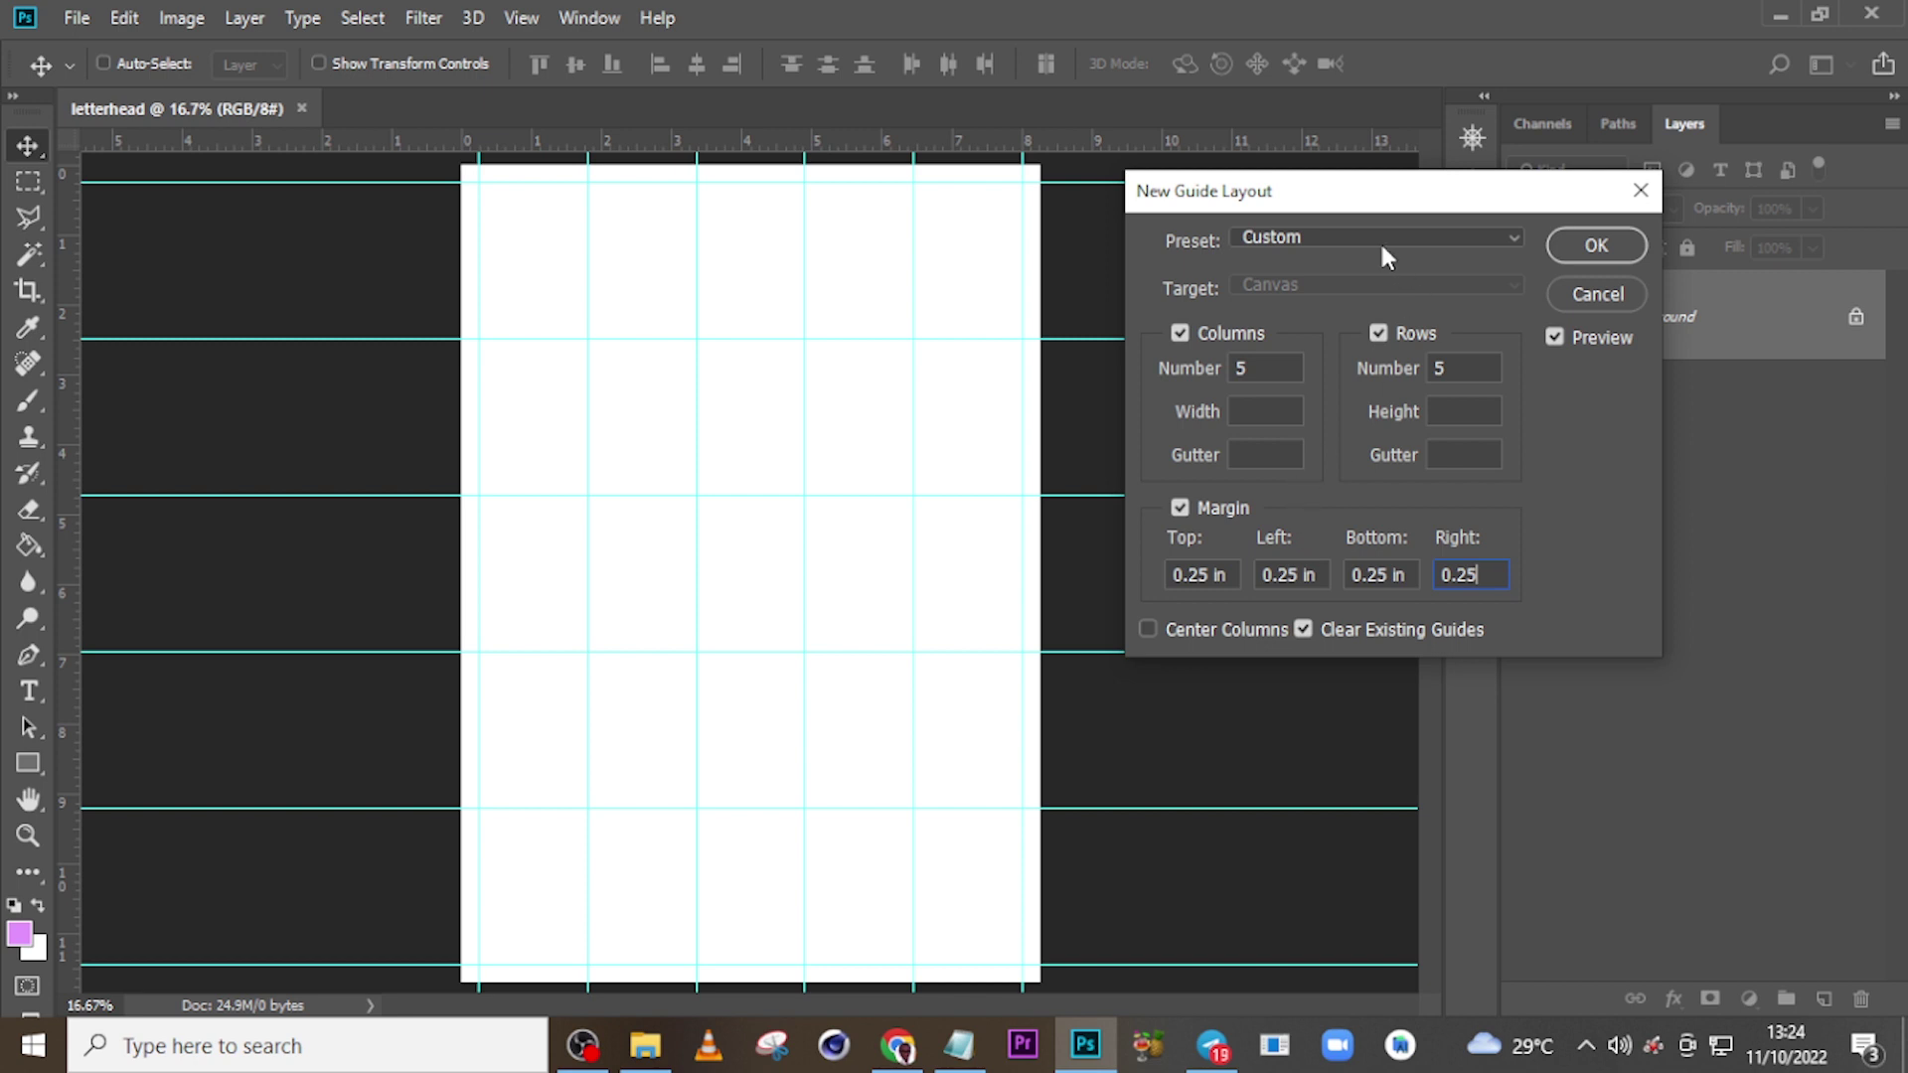
pyautogui.click(1598, 250)
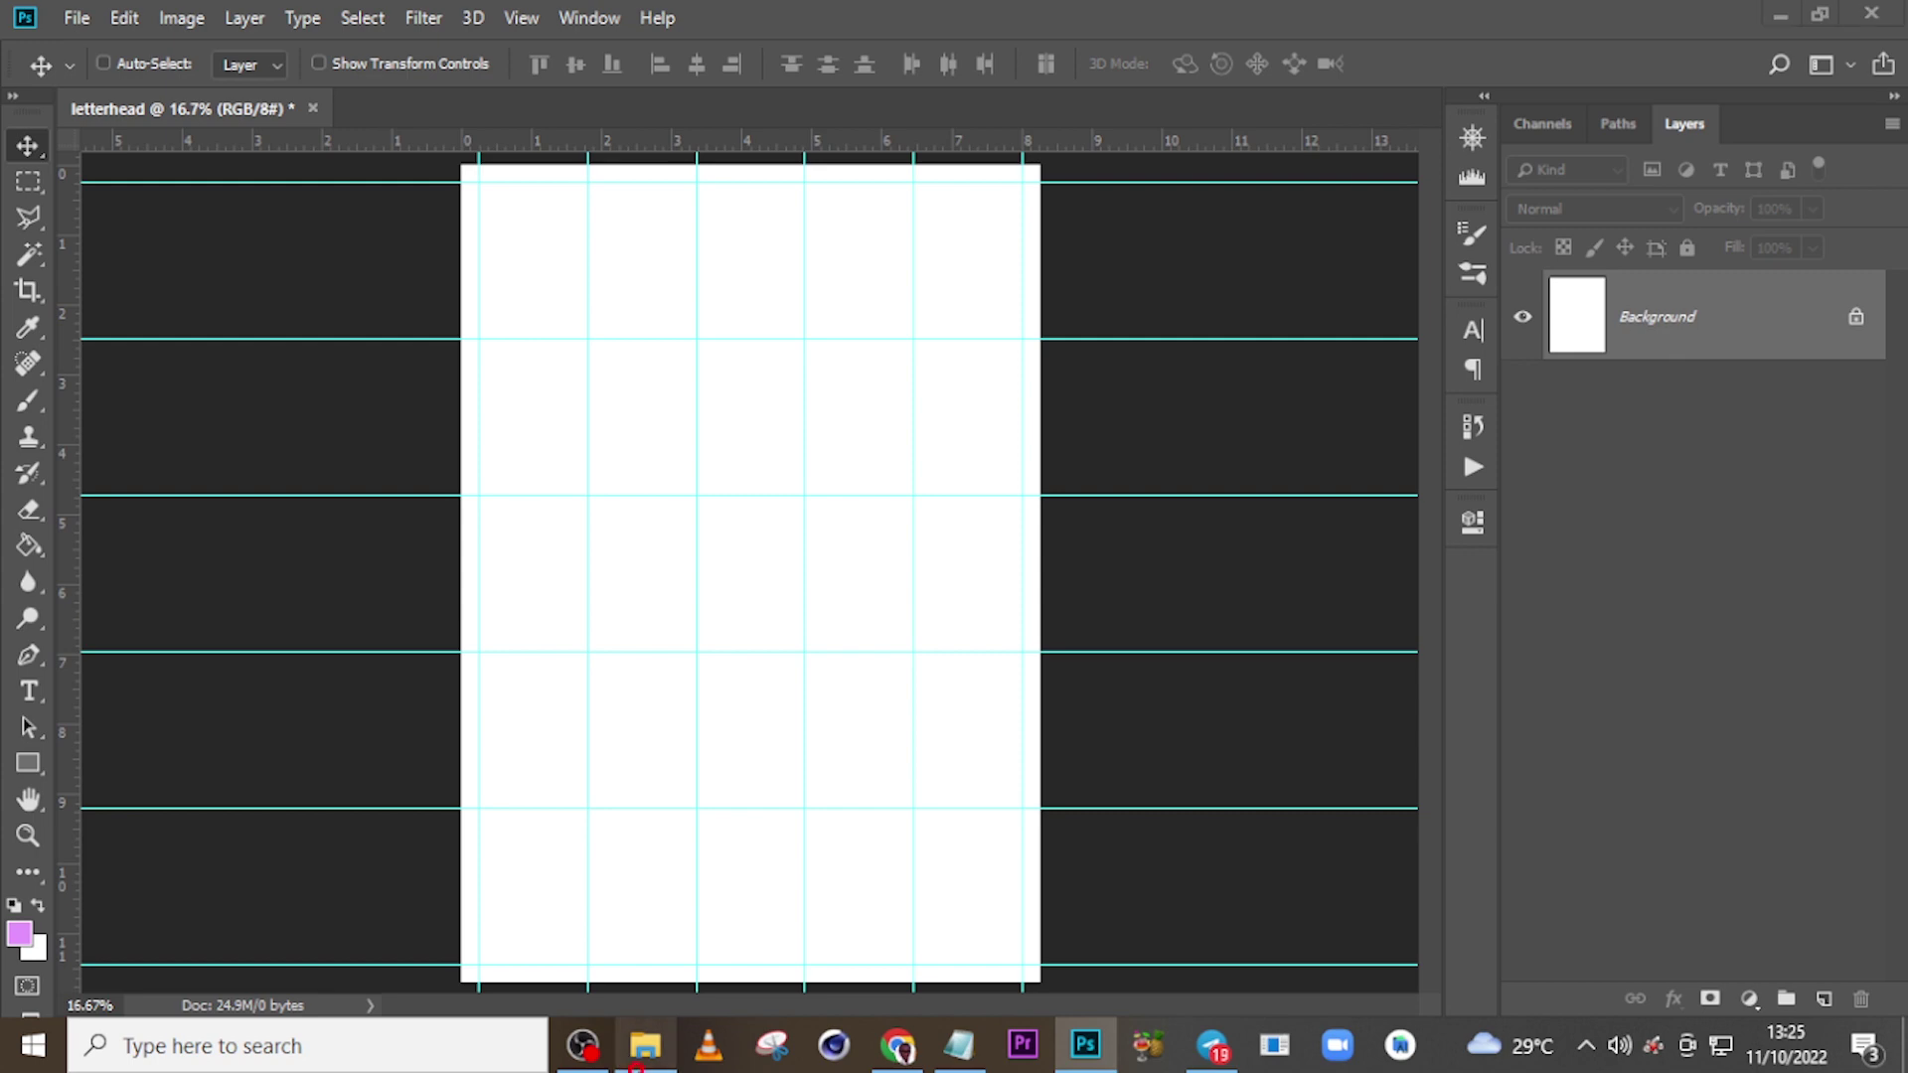
# - Place the eRINELS logo image from the file folder into the document and shrink it to about 11.8% at the page's top-left corner
pyautogui.click(645, 1045)
pyautogui.moveTo(298, 378); pyautogui.dragTo(702, 187)
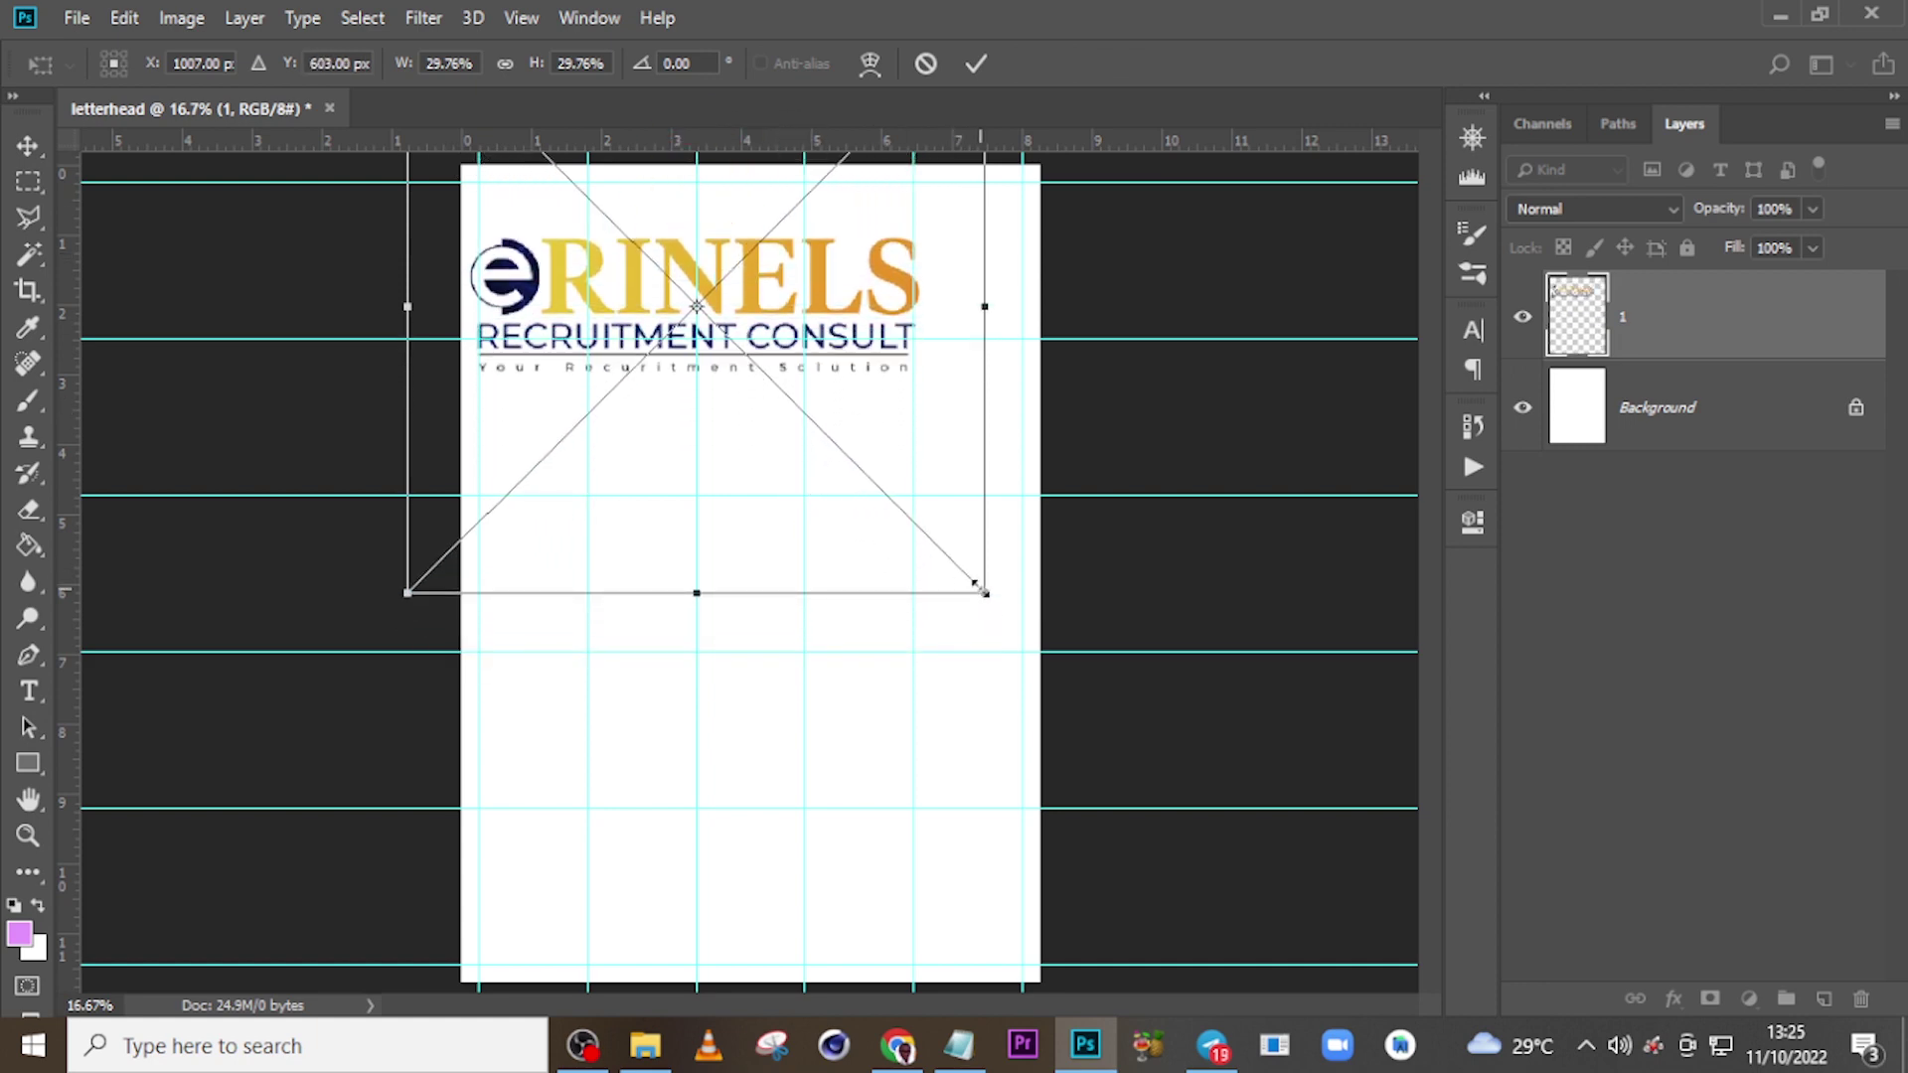
pyautogui.press('F2')
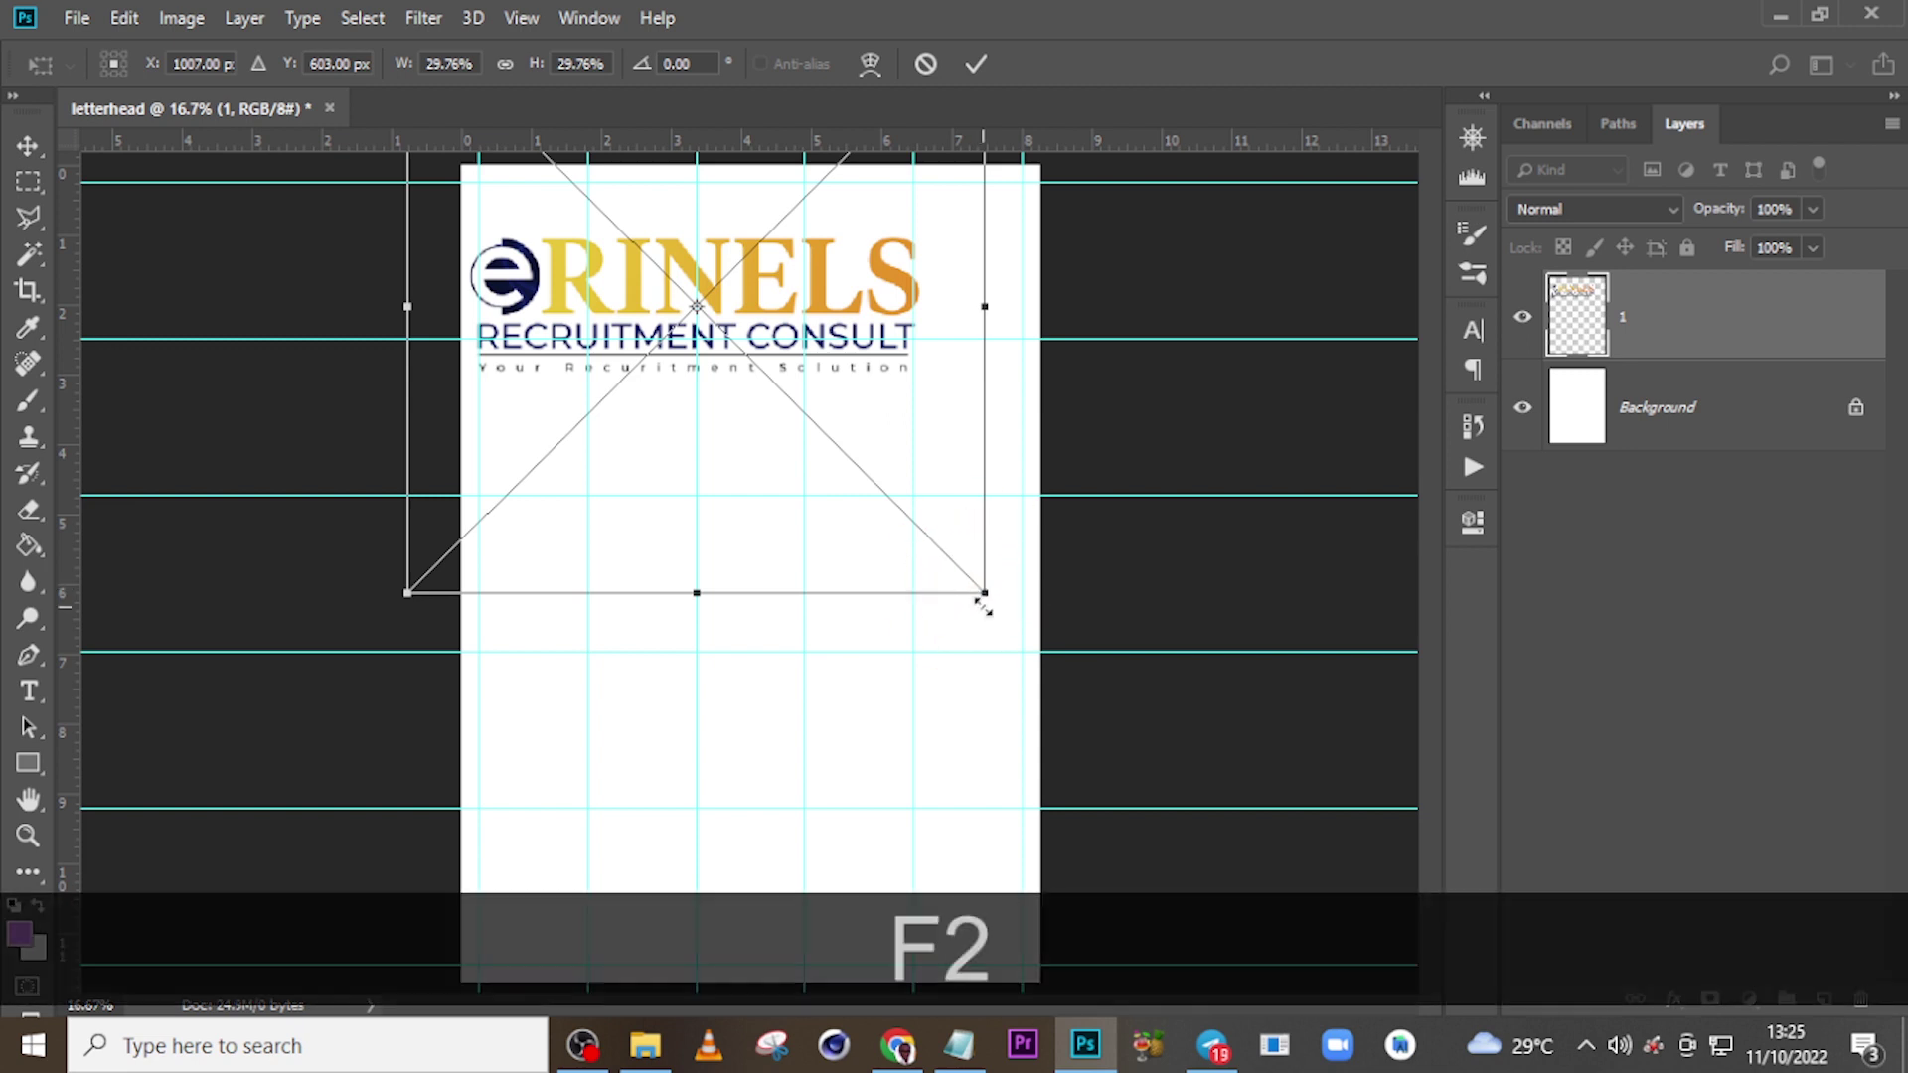
pyautogui.moveTo(984, 589); pyautogui.dragTo(567, 284)
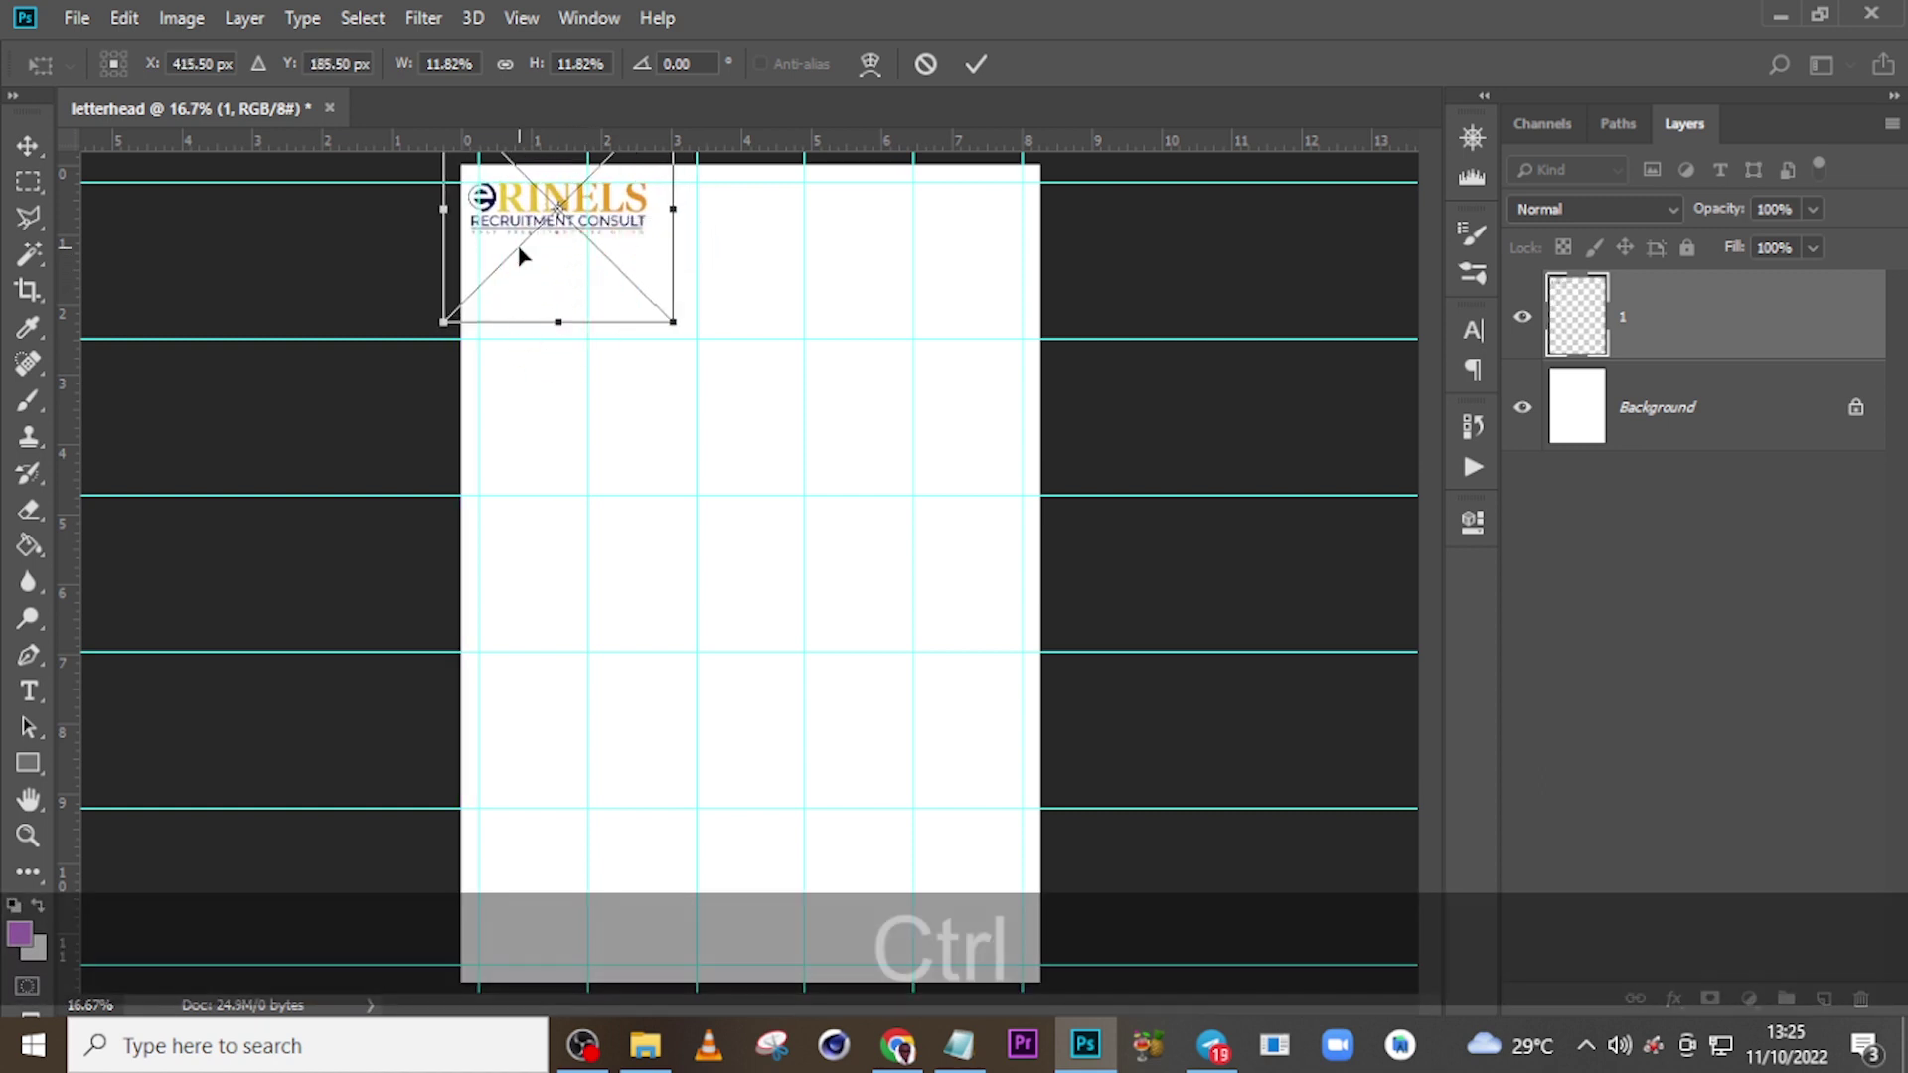
# - Move the logo inside the page margins and enlarge it proportionally to about 14.17%
pyautogui.hotkey('ctrl', '=')
pyautogui.hotkey('ctrl', '=')
pyautogui.hotkey('ctrl', '=')
pyautogui.scroll(10, 396, 324)
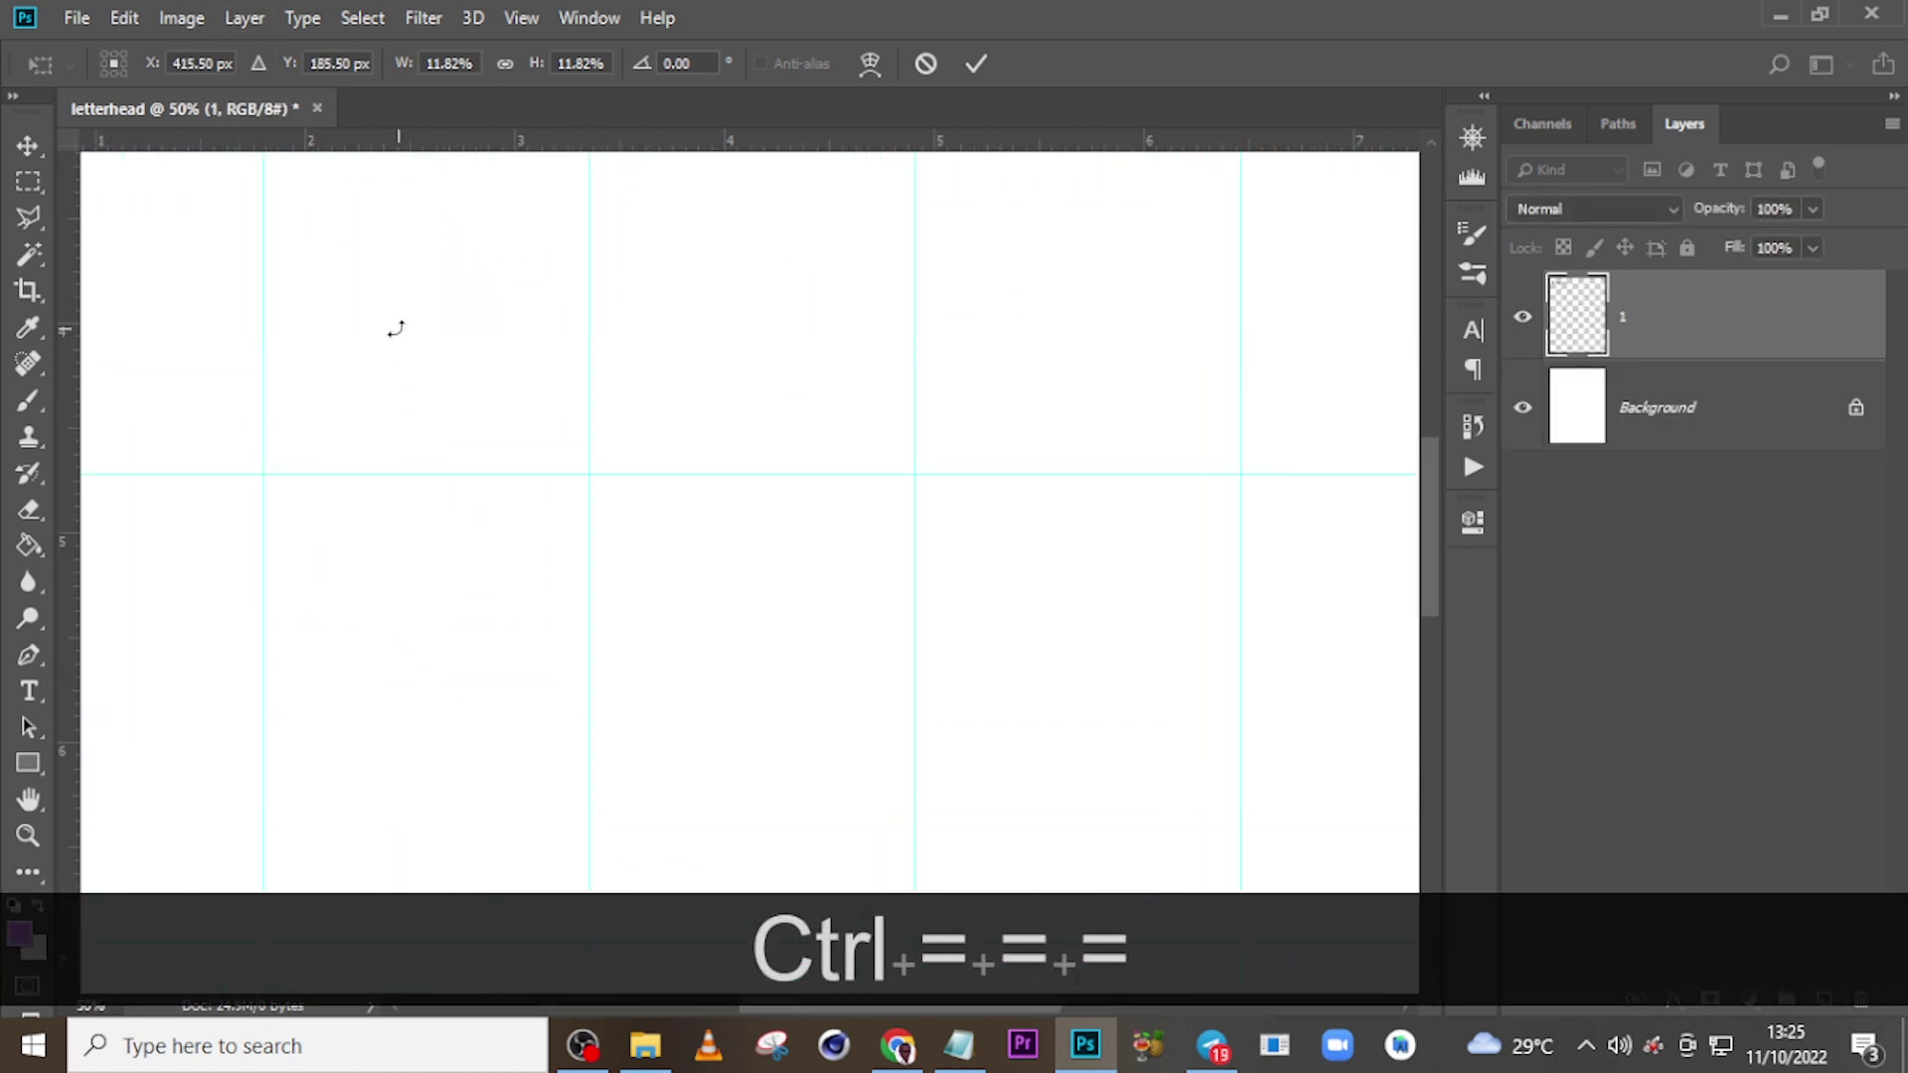
pyautogui.hscroll(-4, 442, 343)
pyautogui.hscroll(-2, 443, 343)
pyautogui.scroll(5, 497, 378)
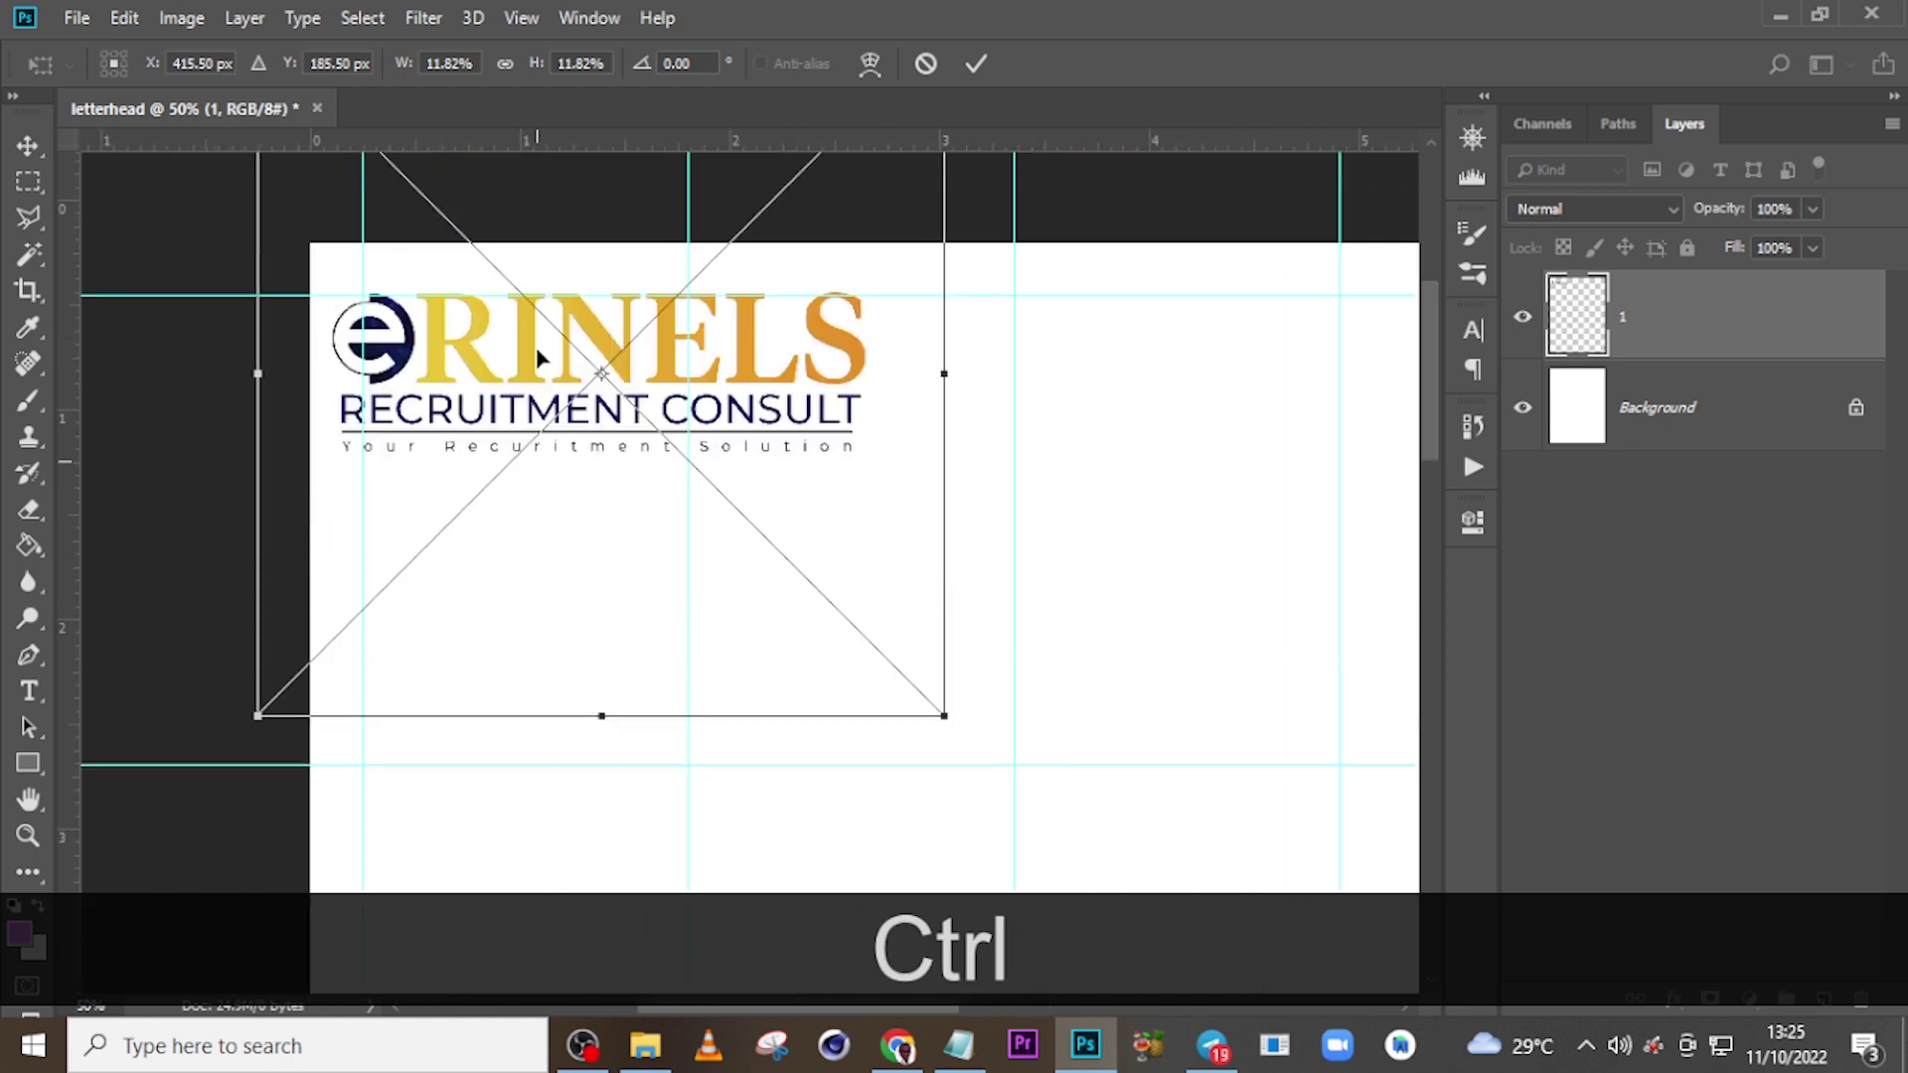
pyautogui.moveTo(641, 477)
pyautogui.mouseDown()
pyautogui.moveTo(691, 475)
pyautogui.moveTo(667, 473)
pyautogui.mouseUp()
pyautogui.moveTo(972, 783); pyautogui.dragTo(1158, 875)
pyautogui.moveTo(924, 656); pyautogui.dragTo(916, 633)
pyautogui.scroll(-3, 1017, 616)
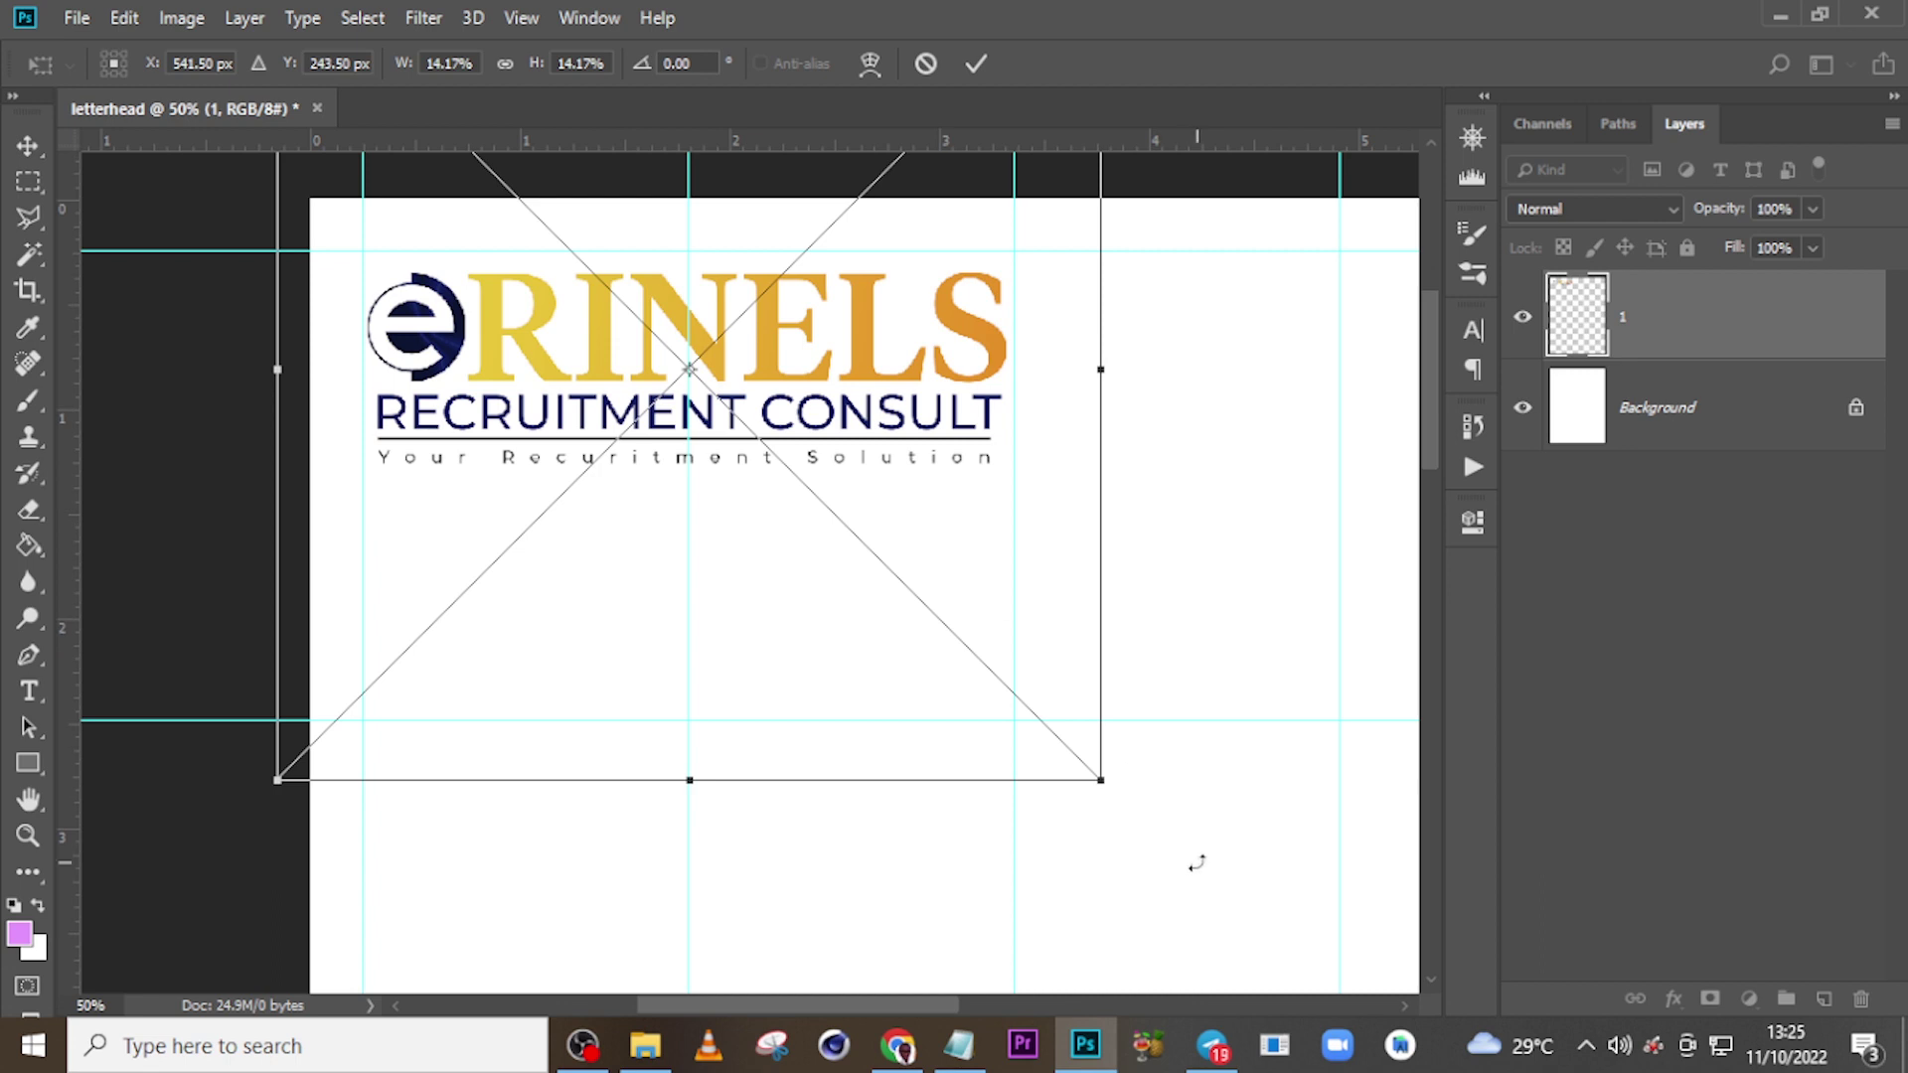
# - Scale the logo down to about 7.19%, fit it into the first guide column against the top and left margin guides, and commit the placement
pyautogui.moveTo(1117, 785); pyautogui.dragTo(624, 492)
pyautogui.moveTo(585, 241); pyautogui.dragTo(653, 331)
pyautogui.moveTo(748, 530); pyautogui.dragTo(727, 512)
pyautogui.press('Right')
pyautogui.press('Right')
pyautogui.press('Right')
pyautogui.press('Right')
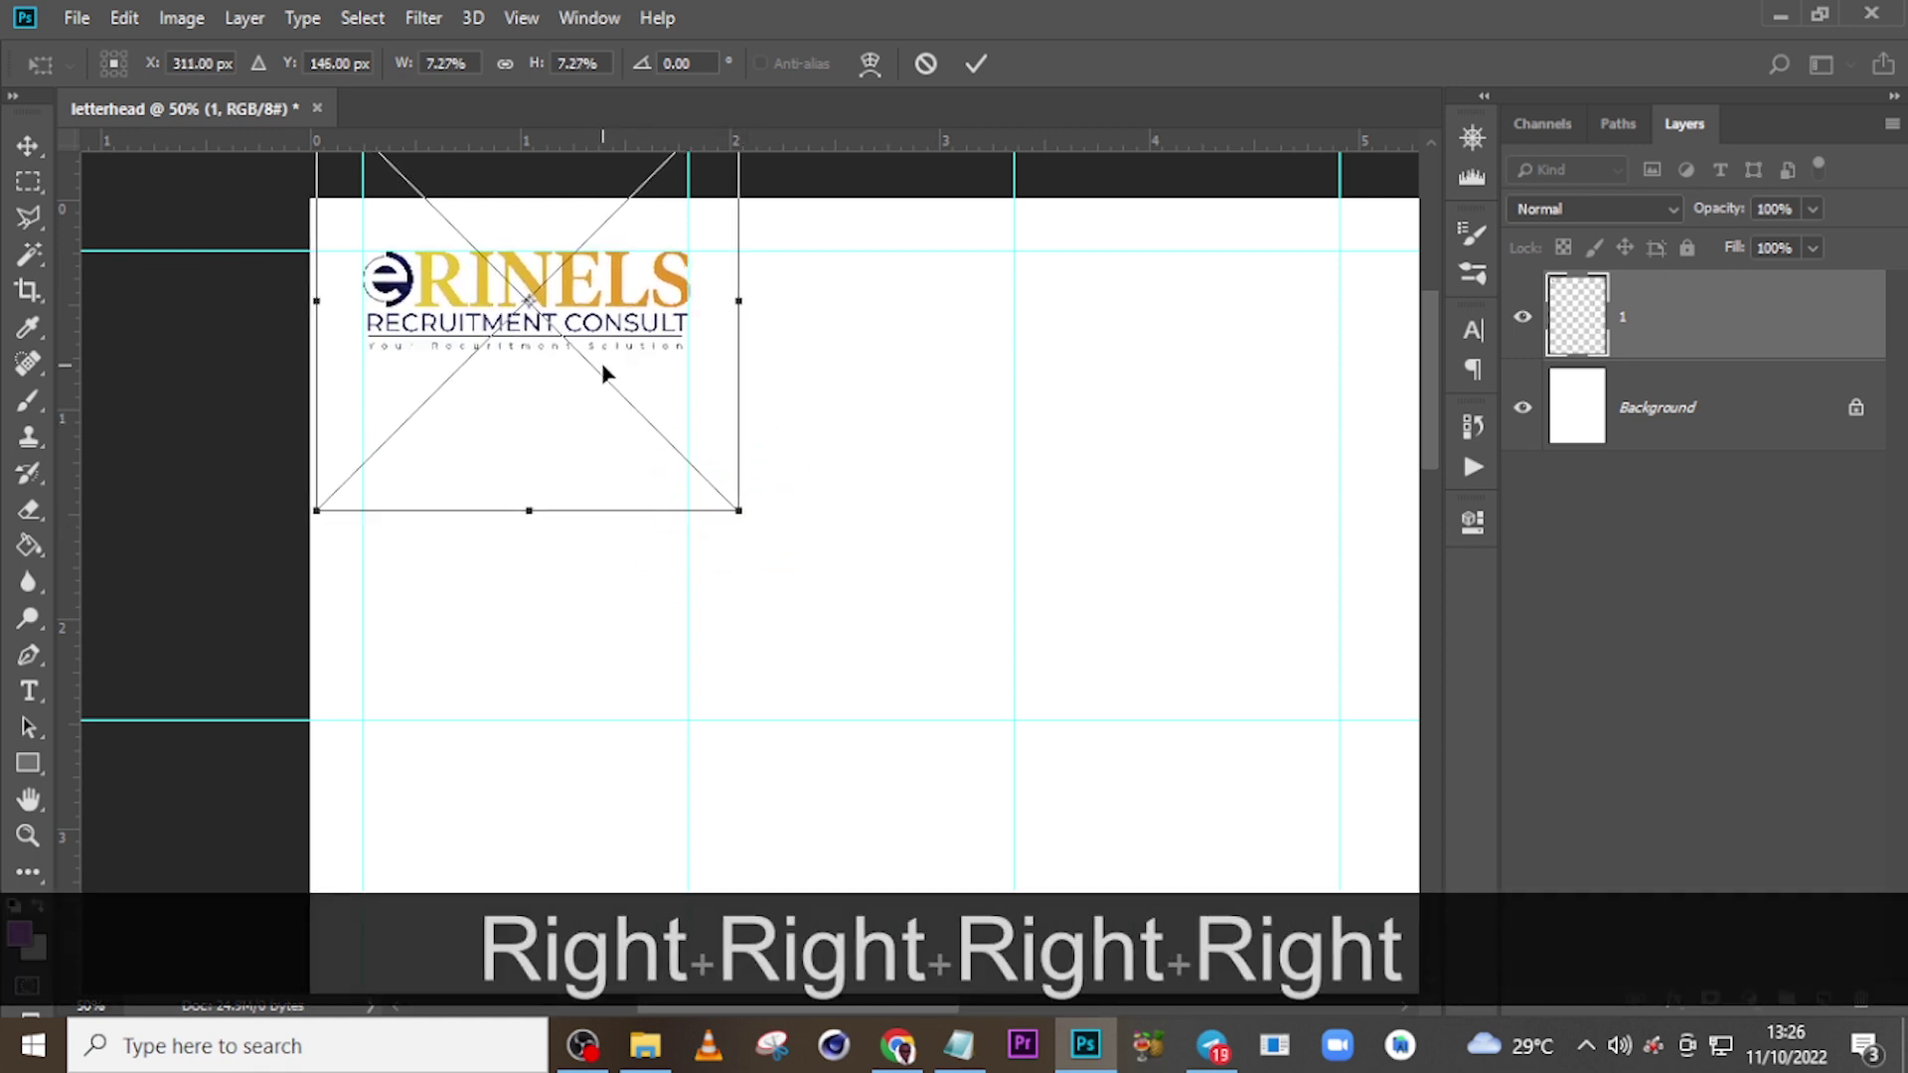
pyautogui.press('shift')
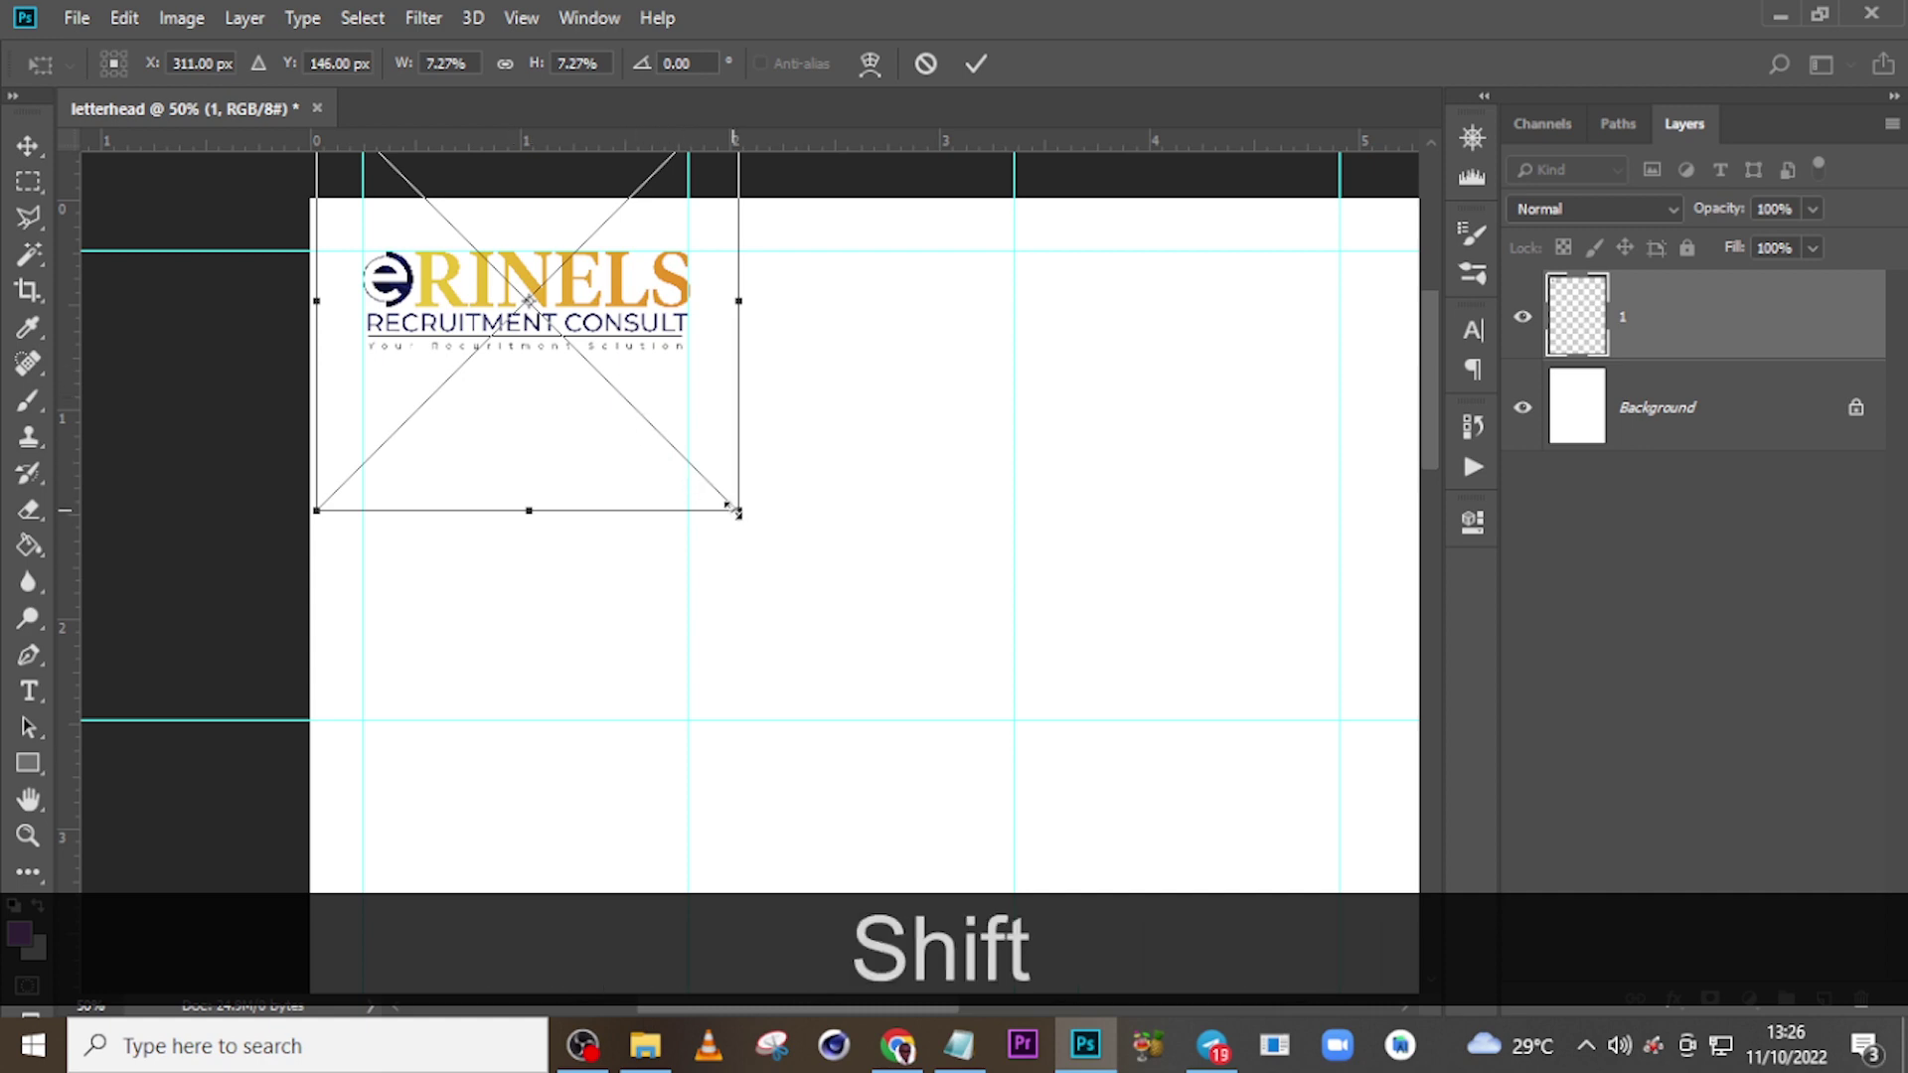
pyautogui.moveTo(735, 511); pyautogui.dragTo(725, 507)
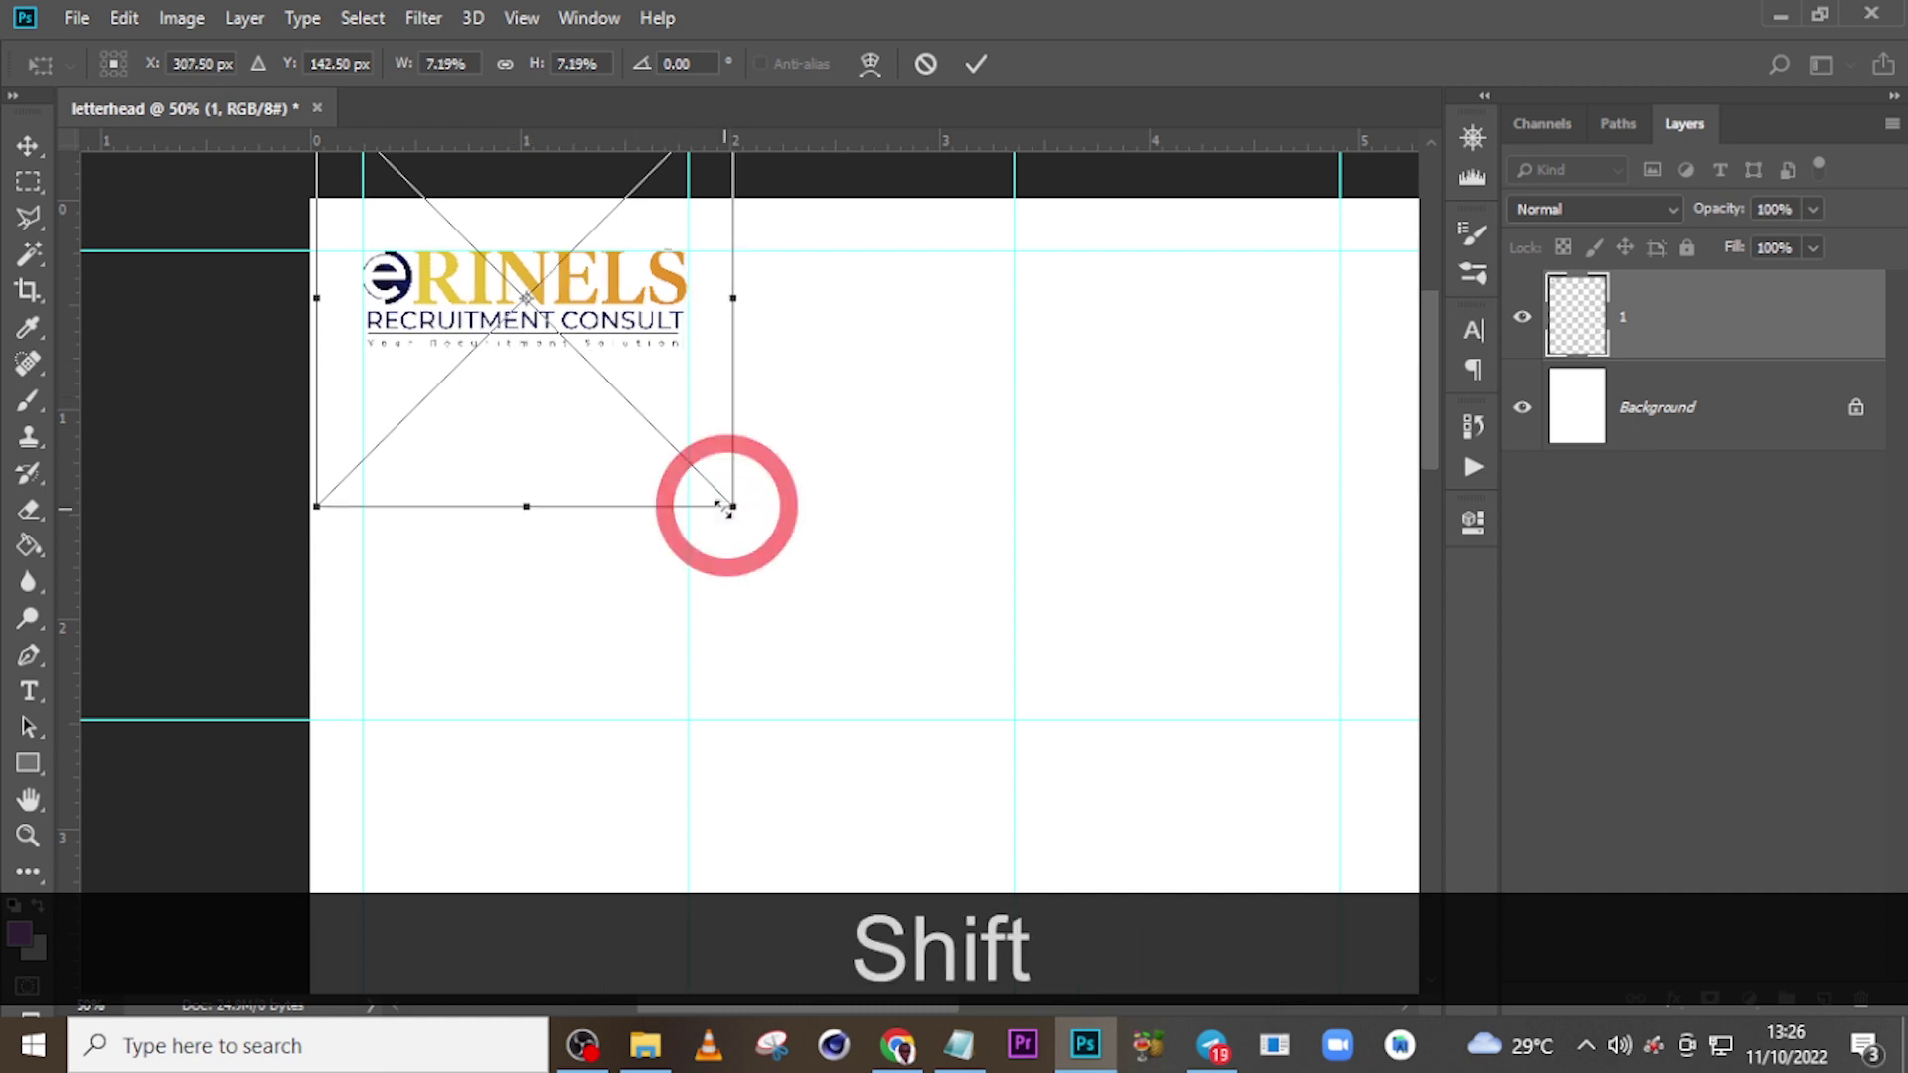
pyautogui.press('Down')
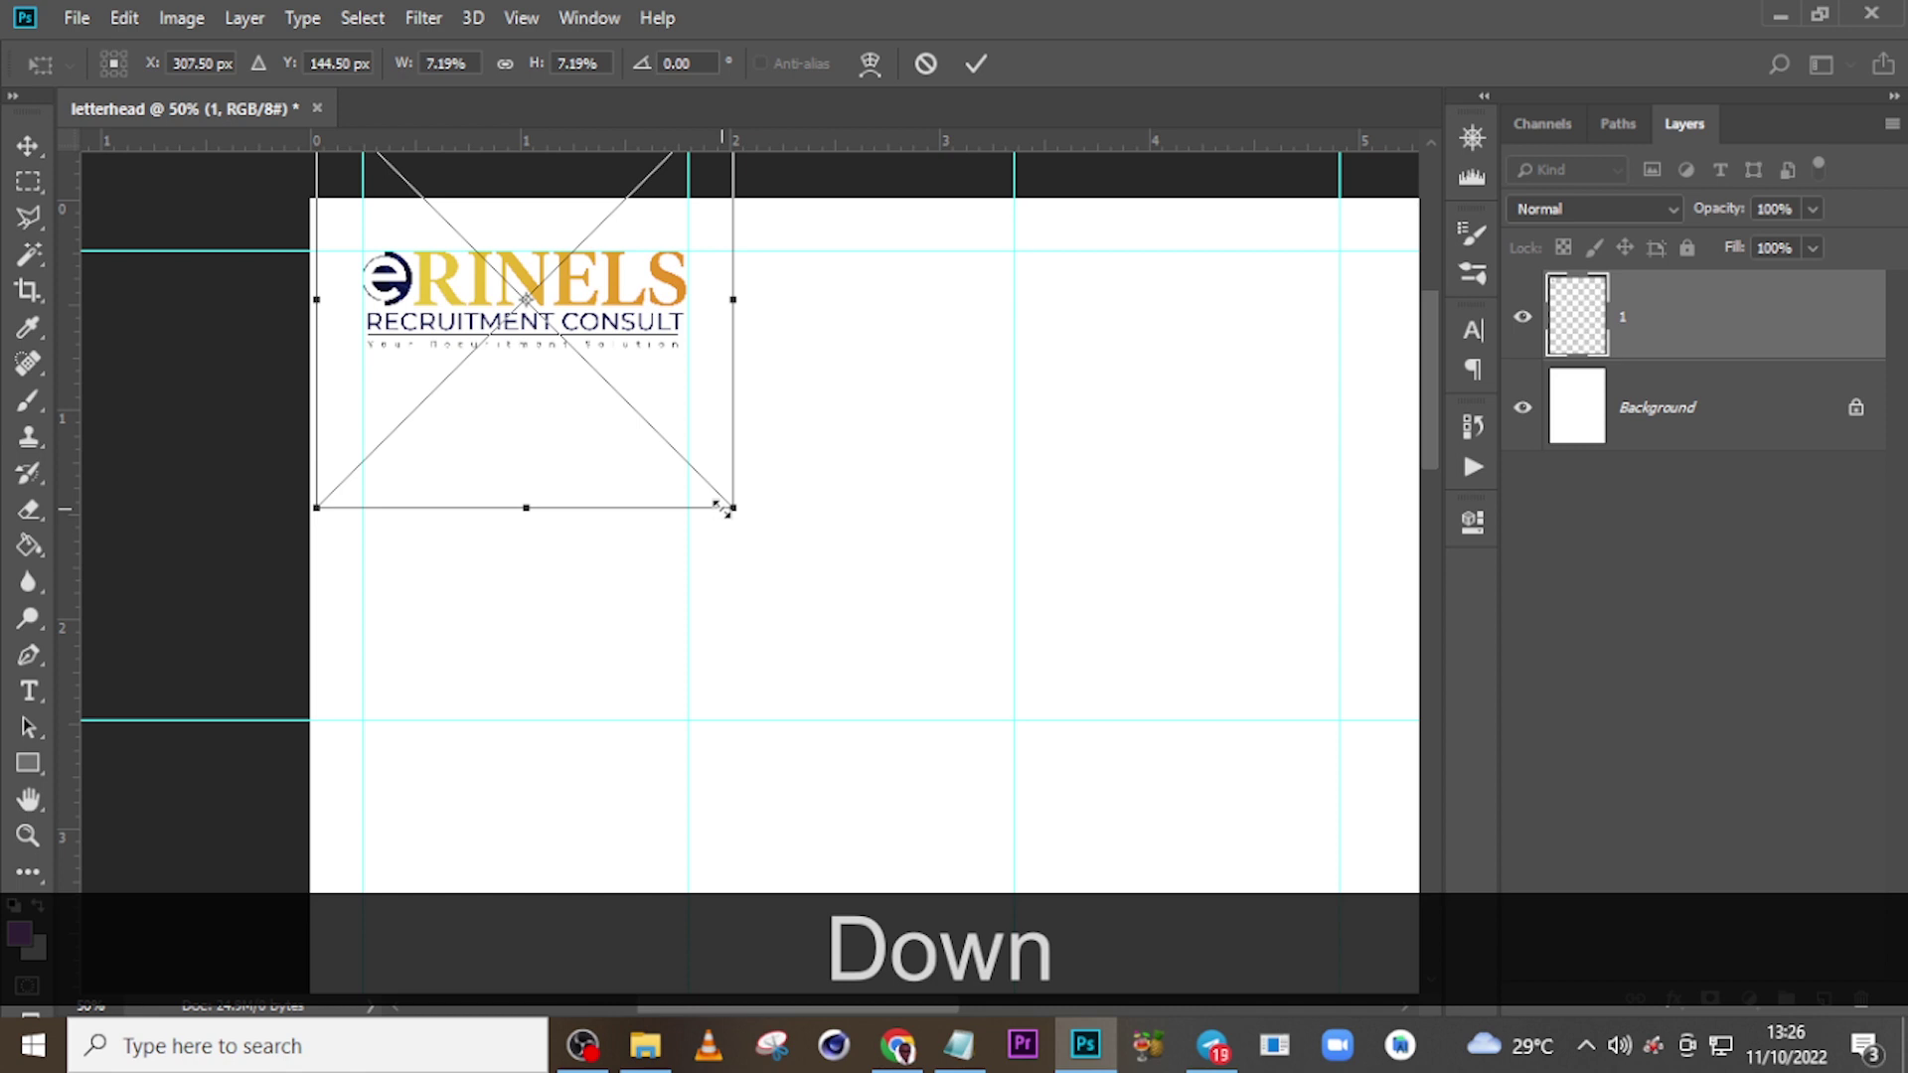
pyautogui.press('Return')
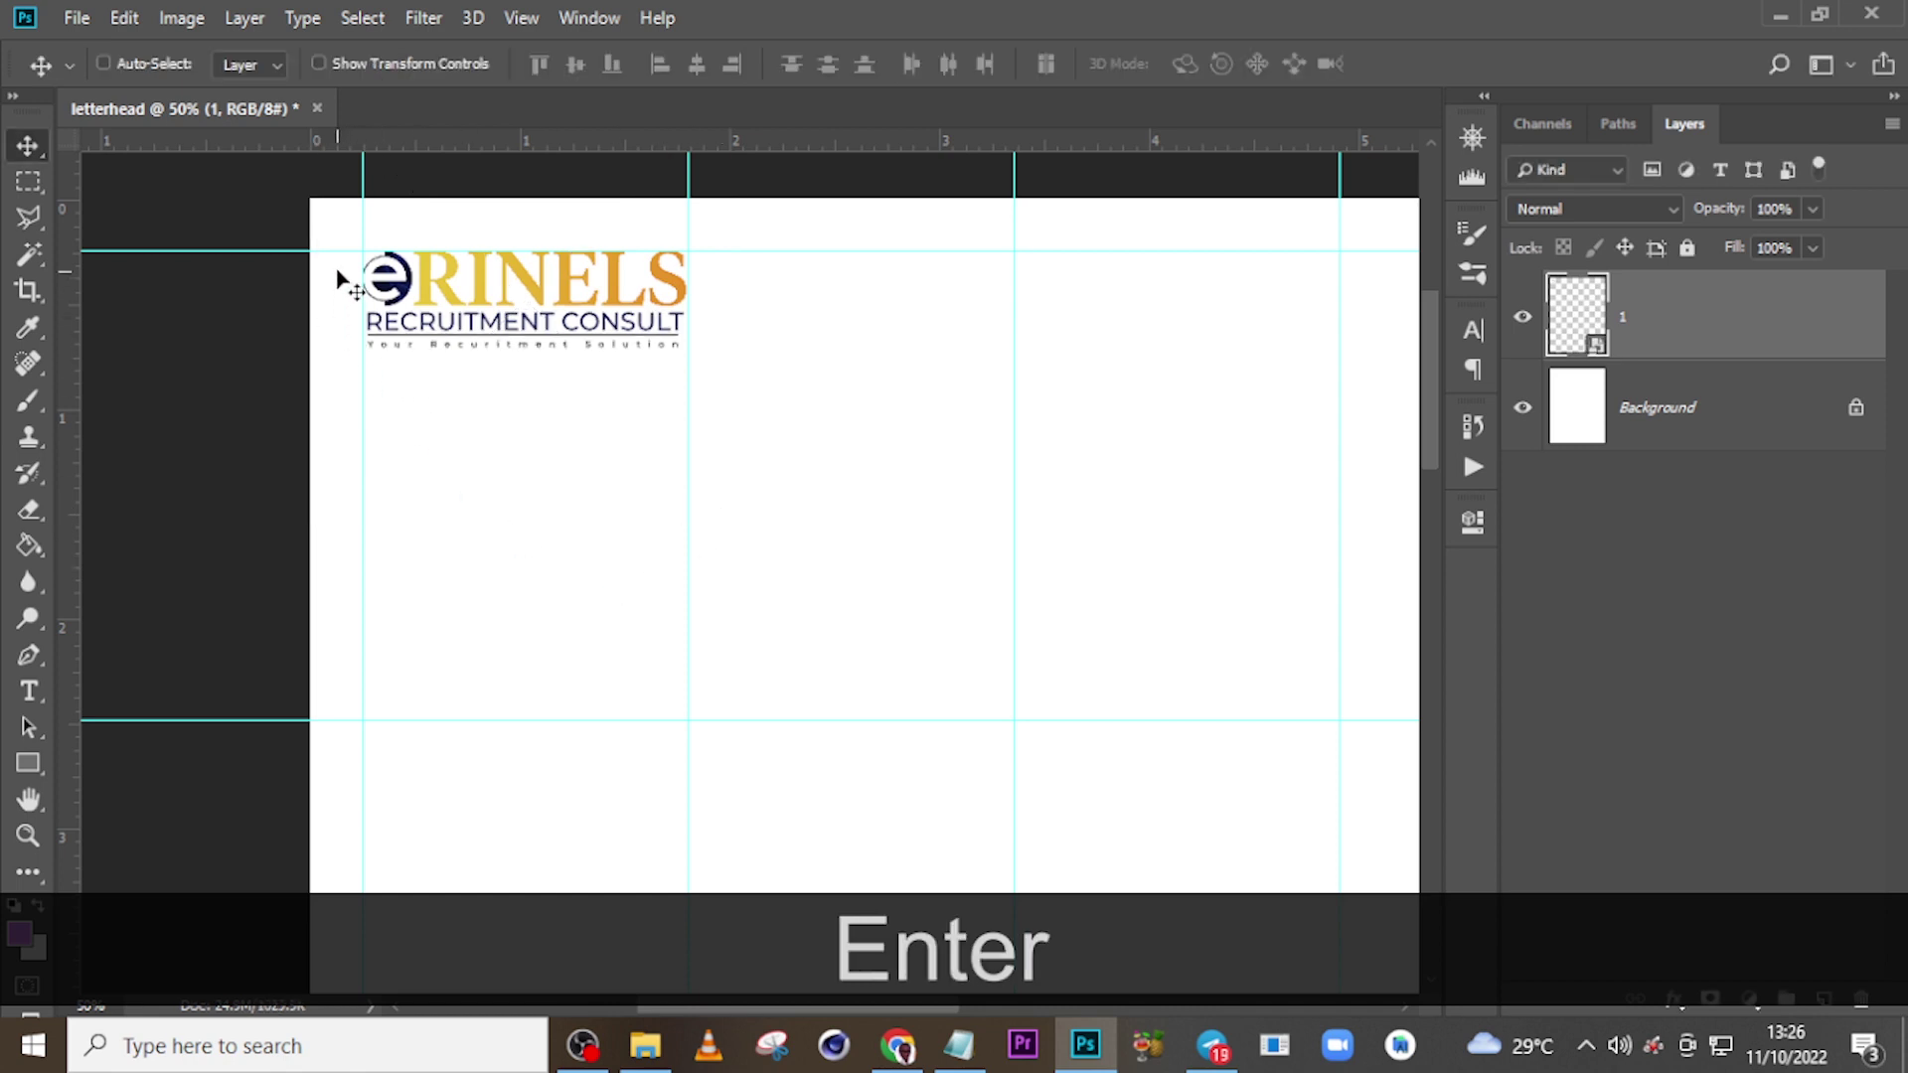
# - Draw a thin horizontal rectangle shape about 1613 by 22 px, extending from the logo's right edge across the page header
pyautogui.hscroll(2, 675, 623)
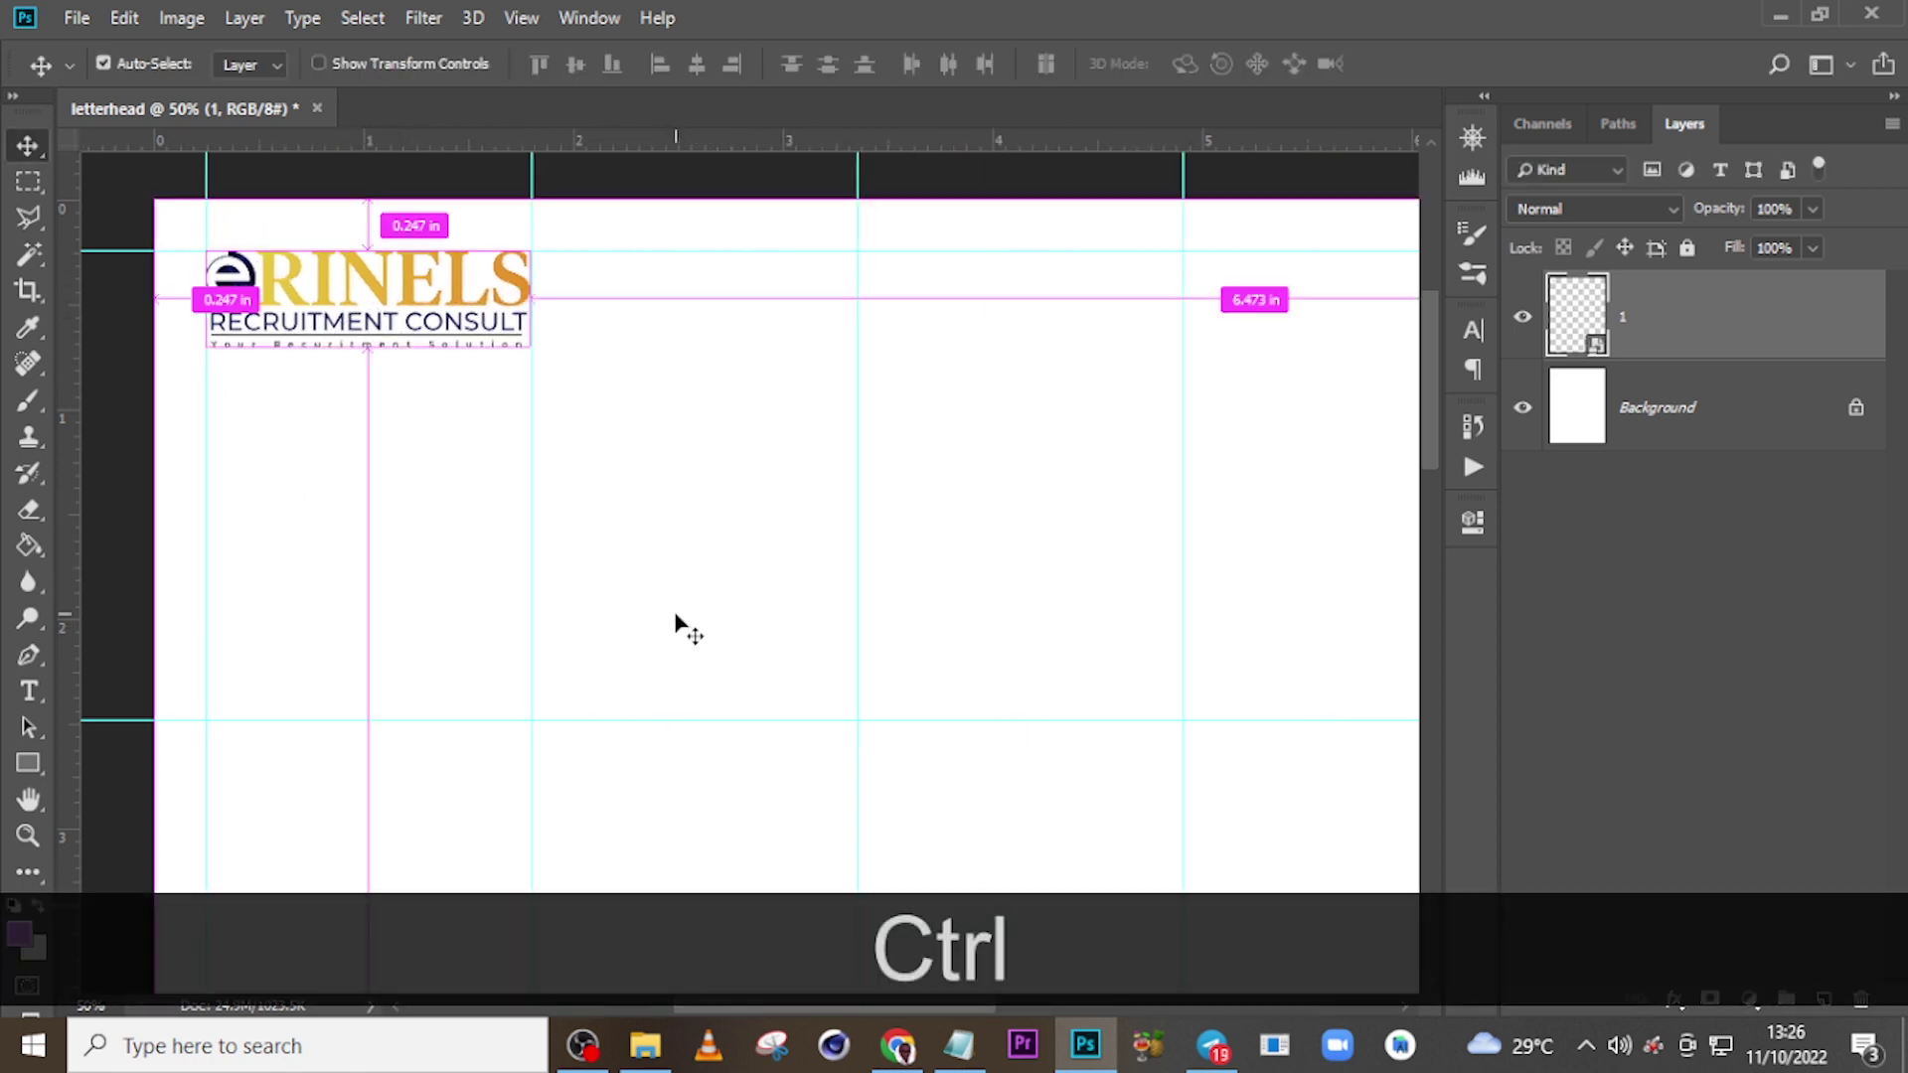
pyautogui.hotkey('ctrl', '-')
pyautogui.hotkey('ctrl', '-')
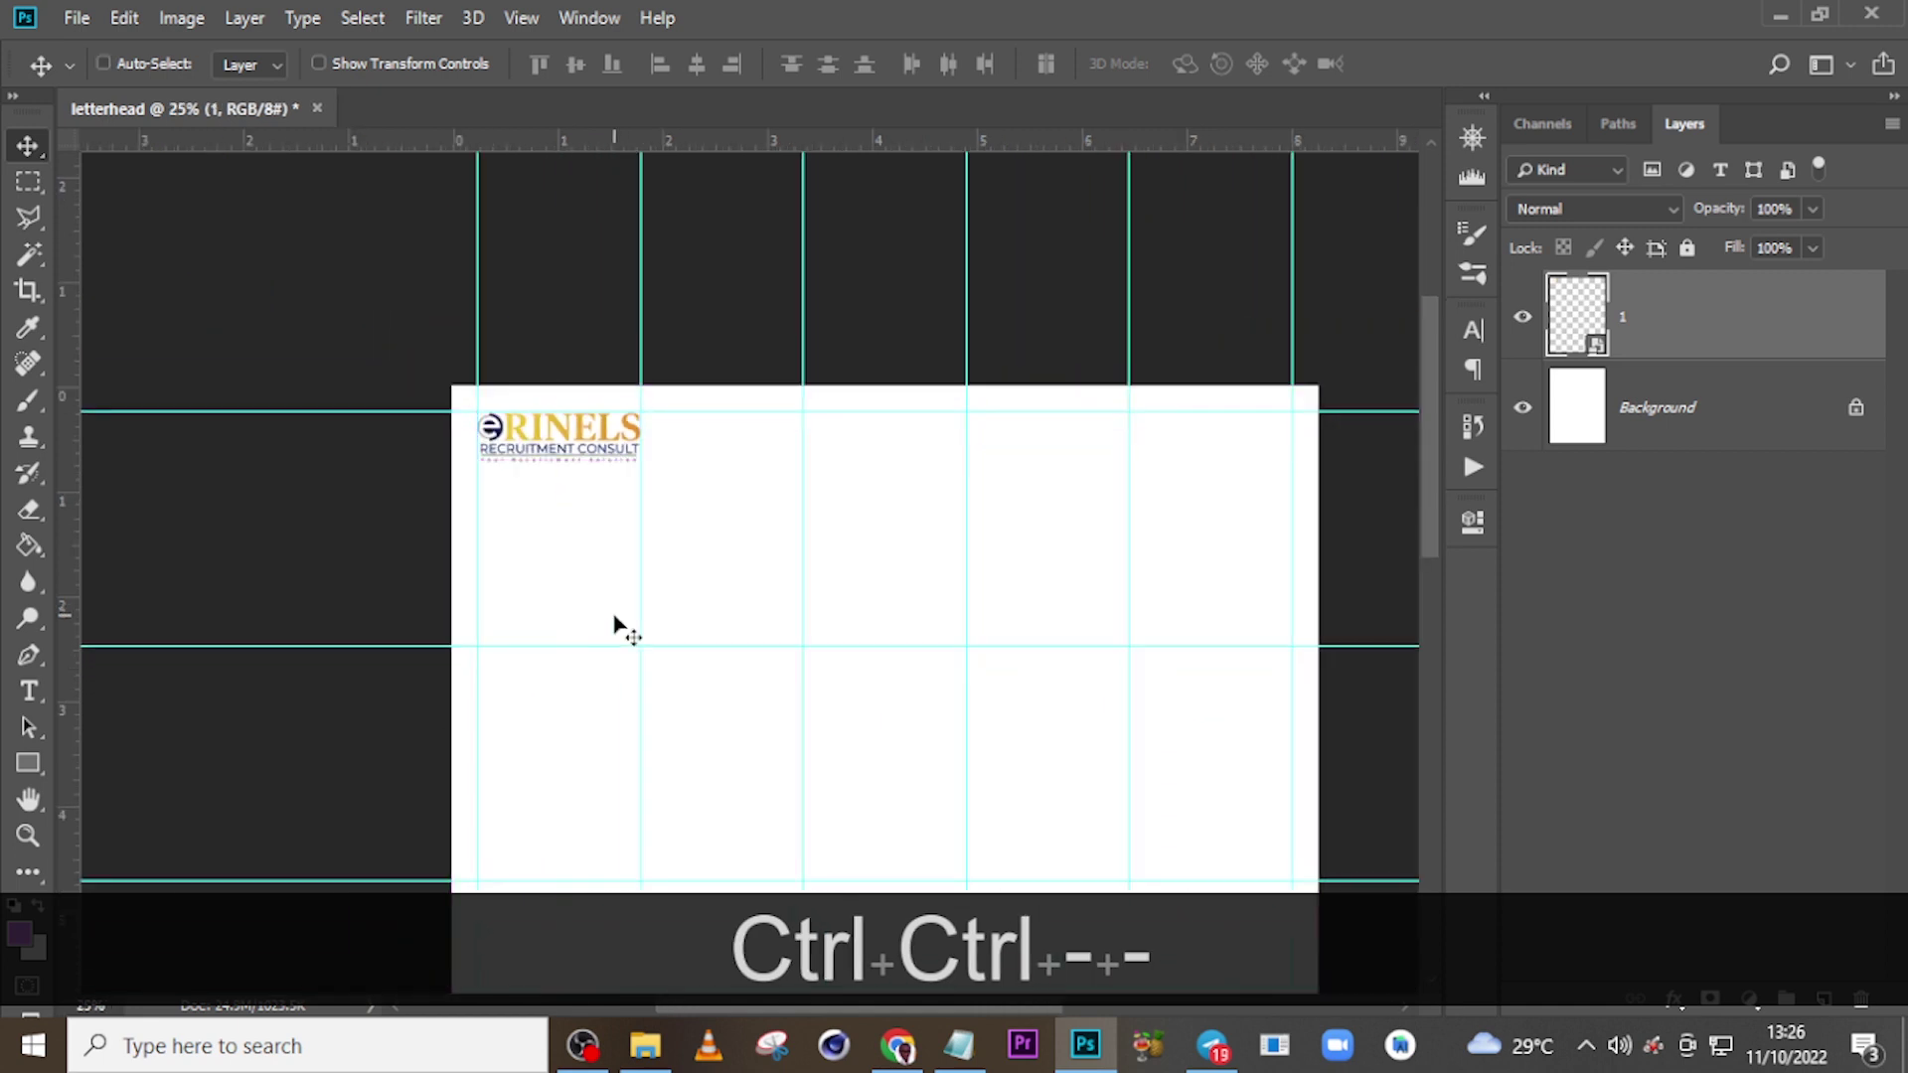
pyautogui.scroll(-2, 696, 636)
pyautogui.press('ctrl')
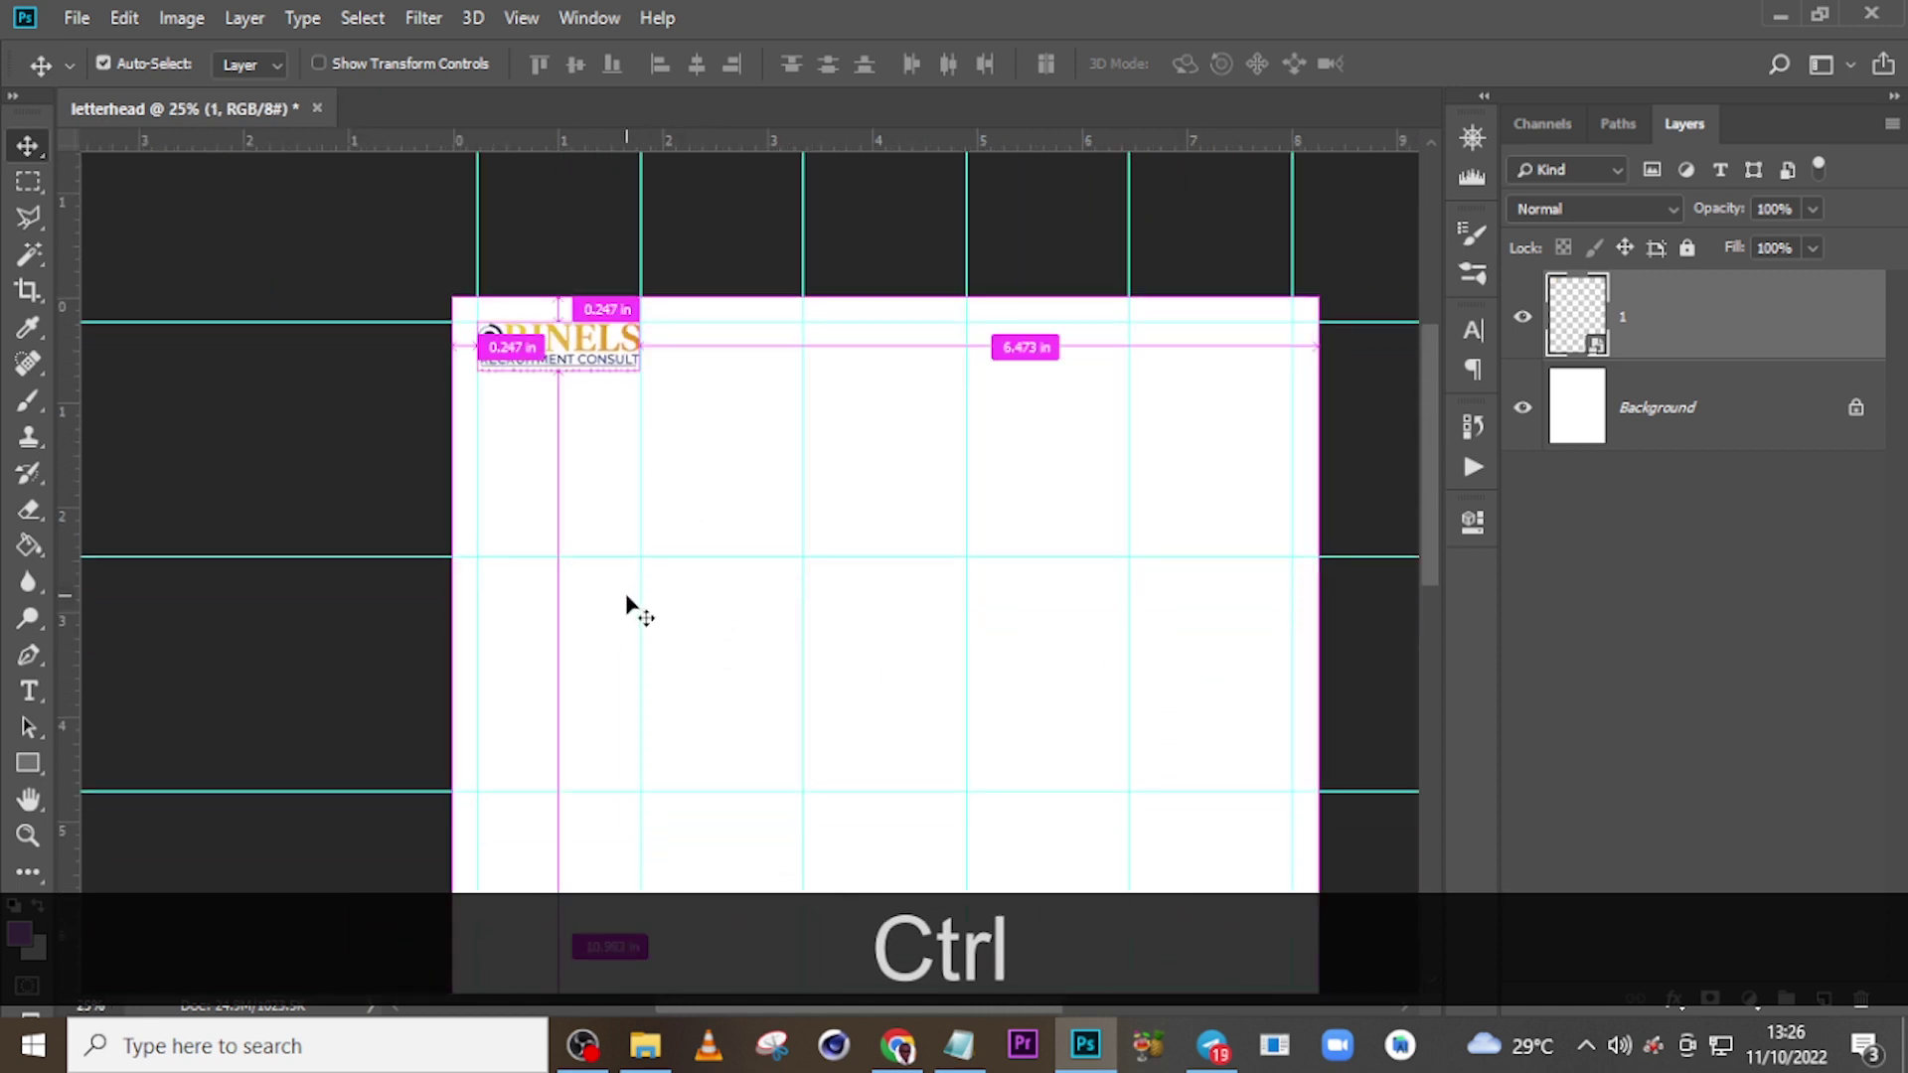
pyautogui.hotkey('ctrl', '=')
pyautogui.hscroll(2, 646, 556)
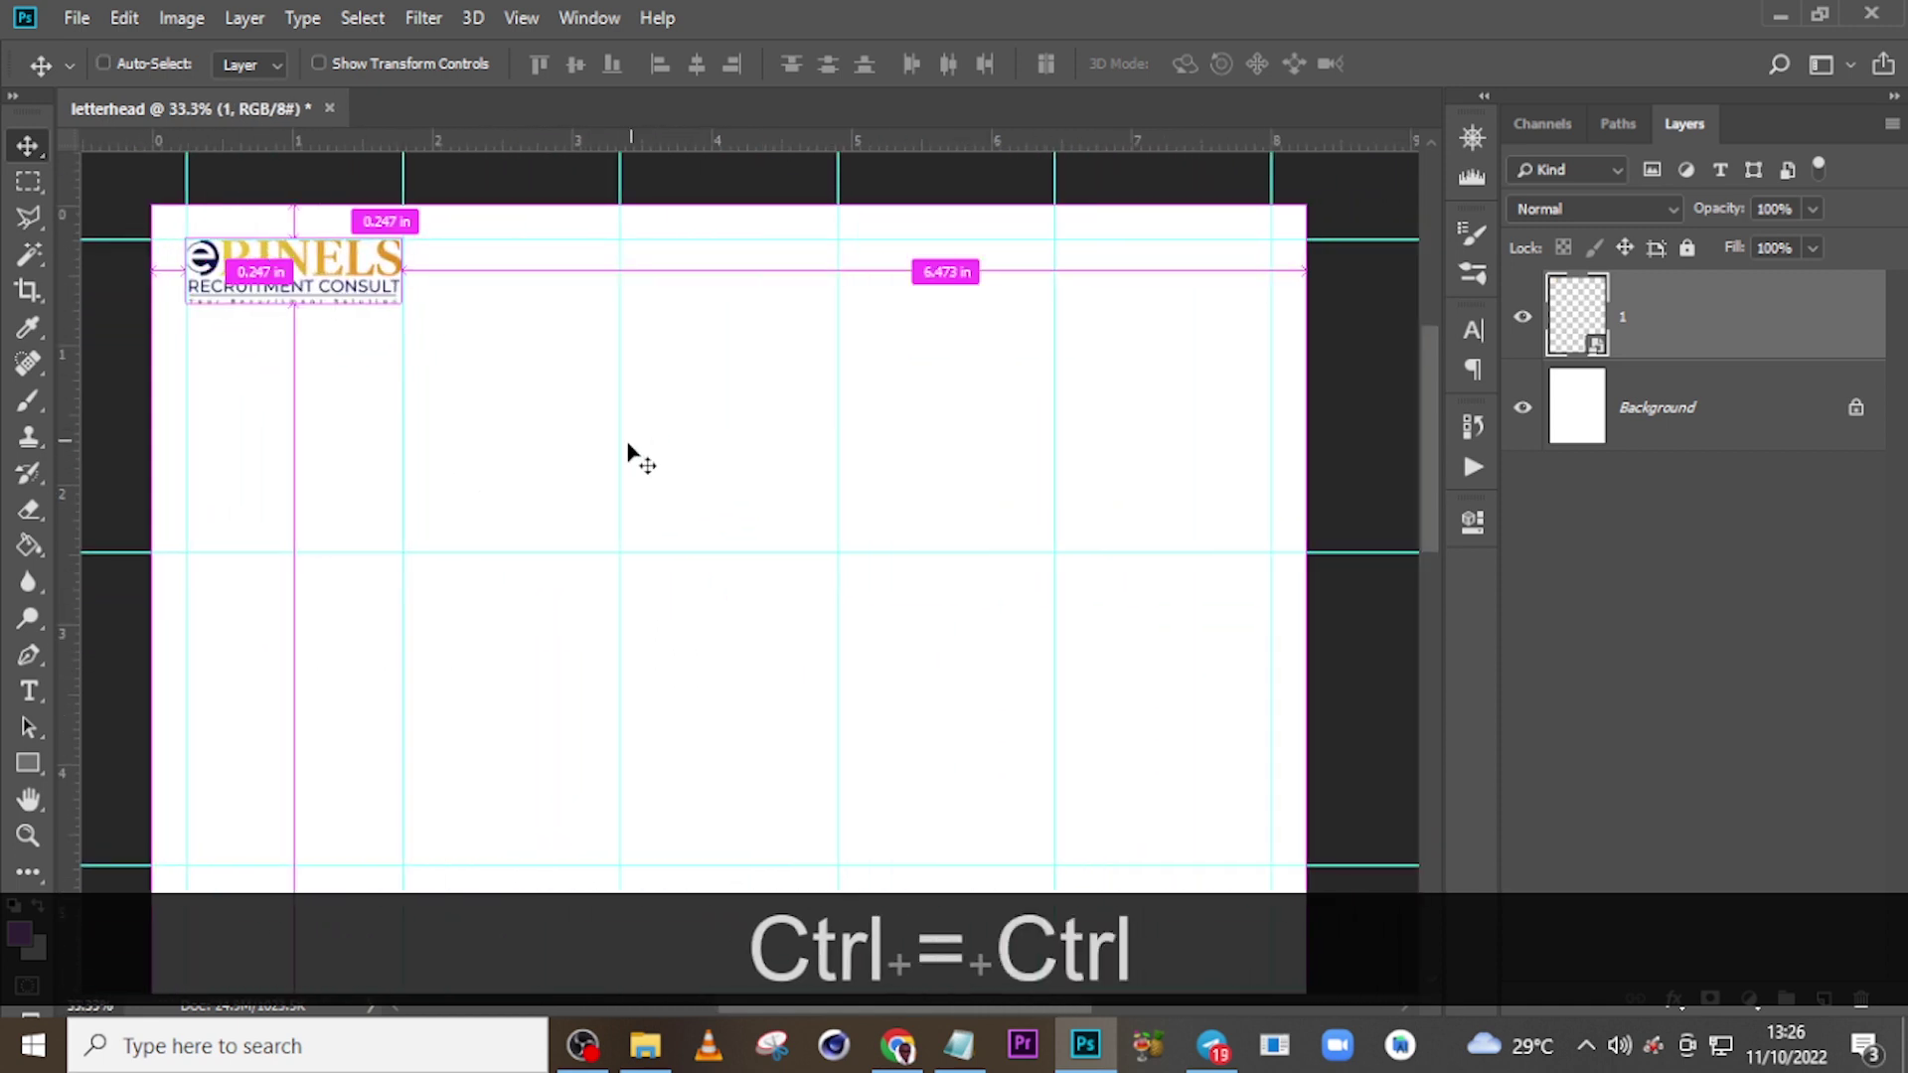
pyautogui.click(27, 761)
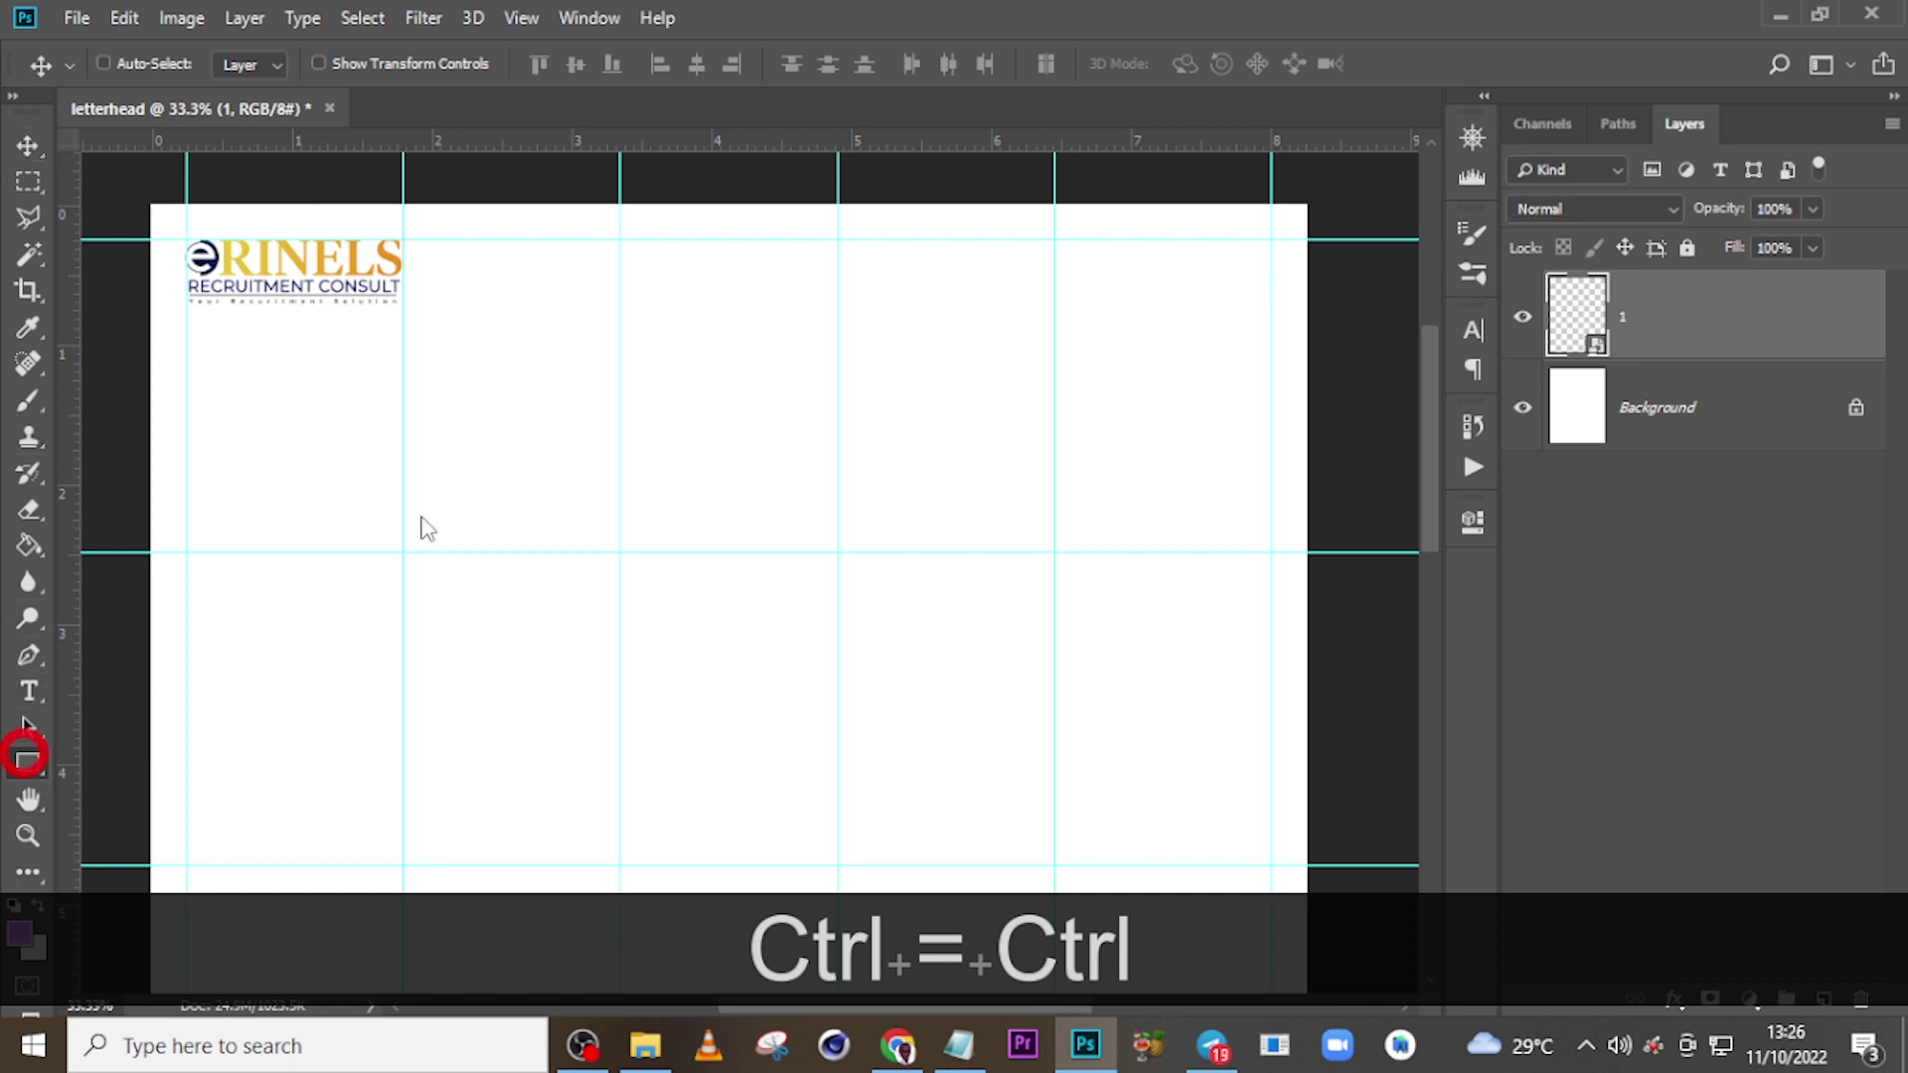
pyautogui.moveTo(403, 275); pyautogui.dragTo(1155, 285)
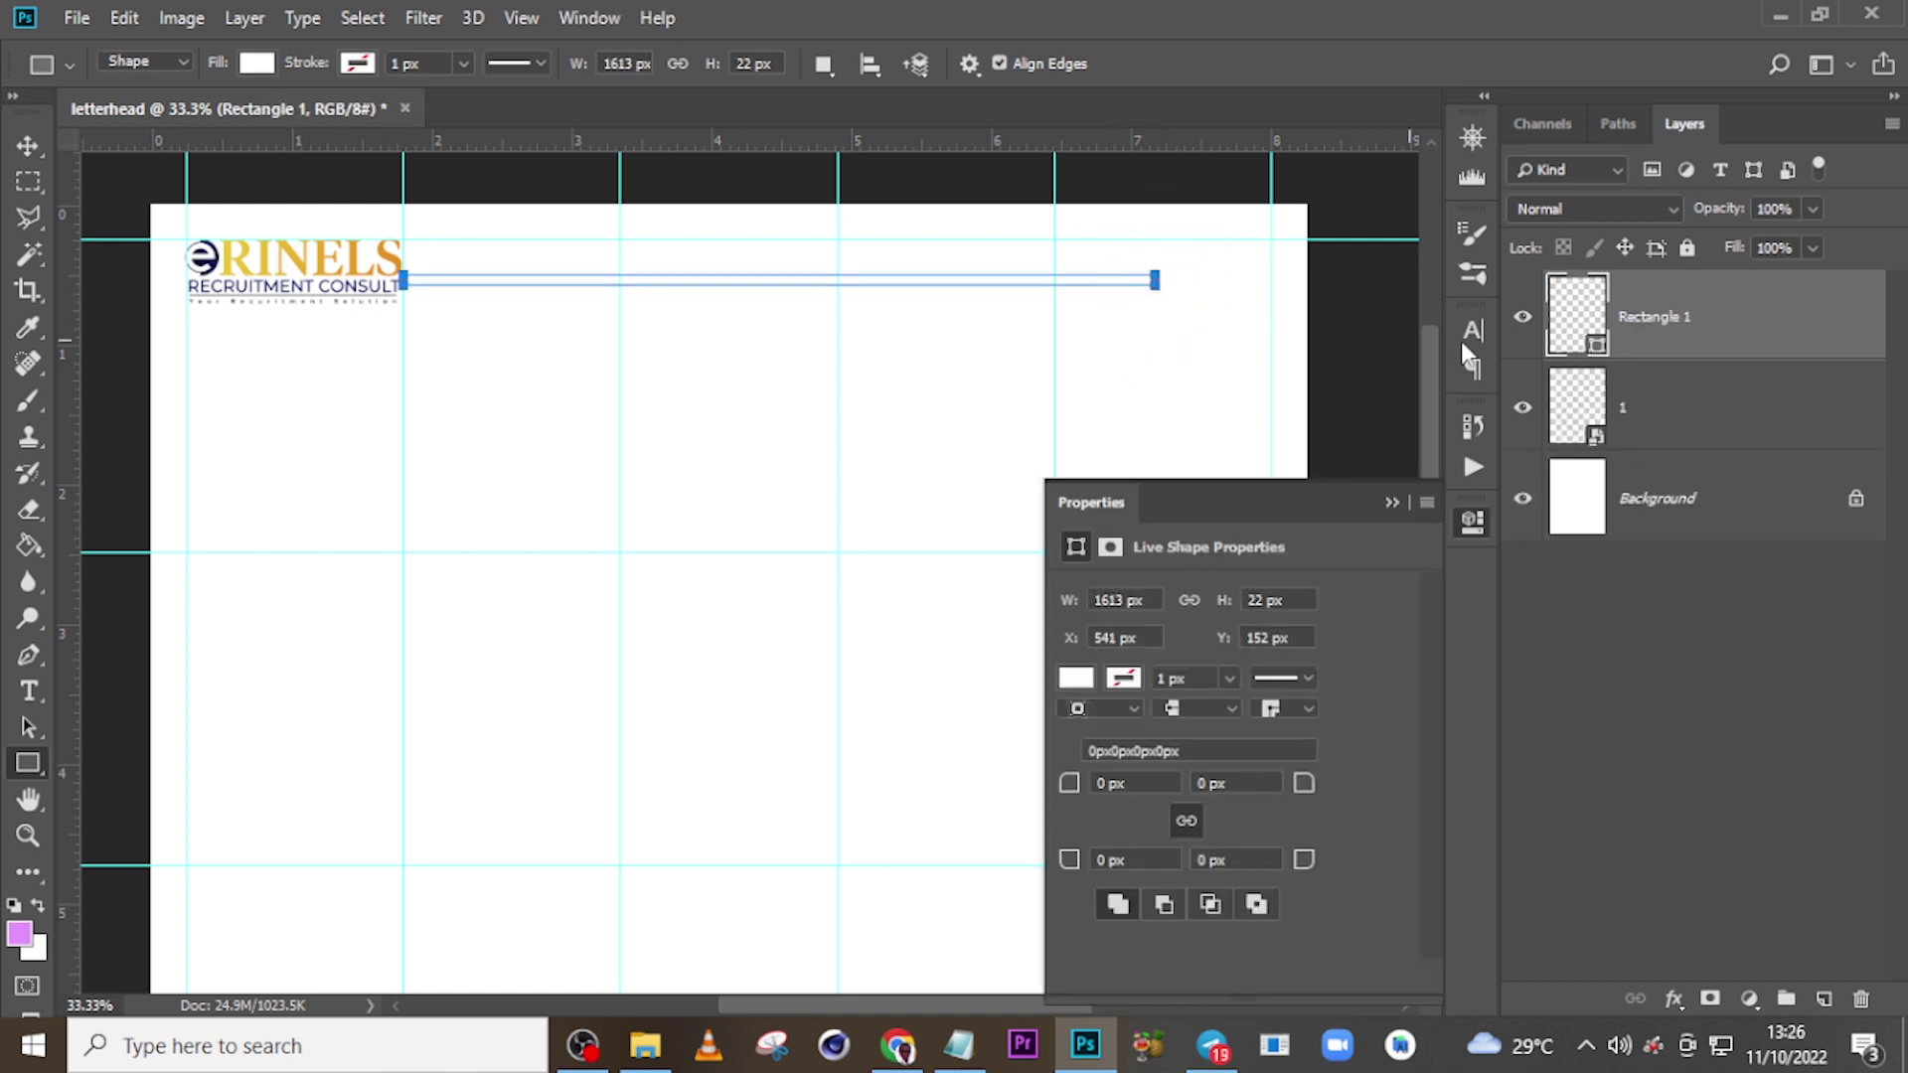
pyautogui.doubleClick(1580, 328)
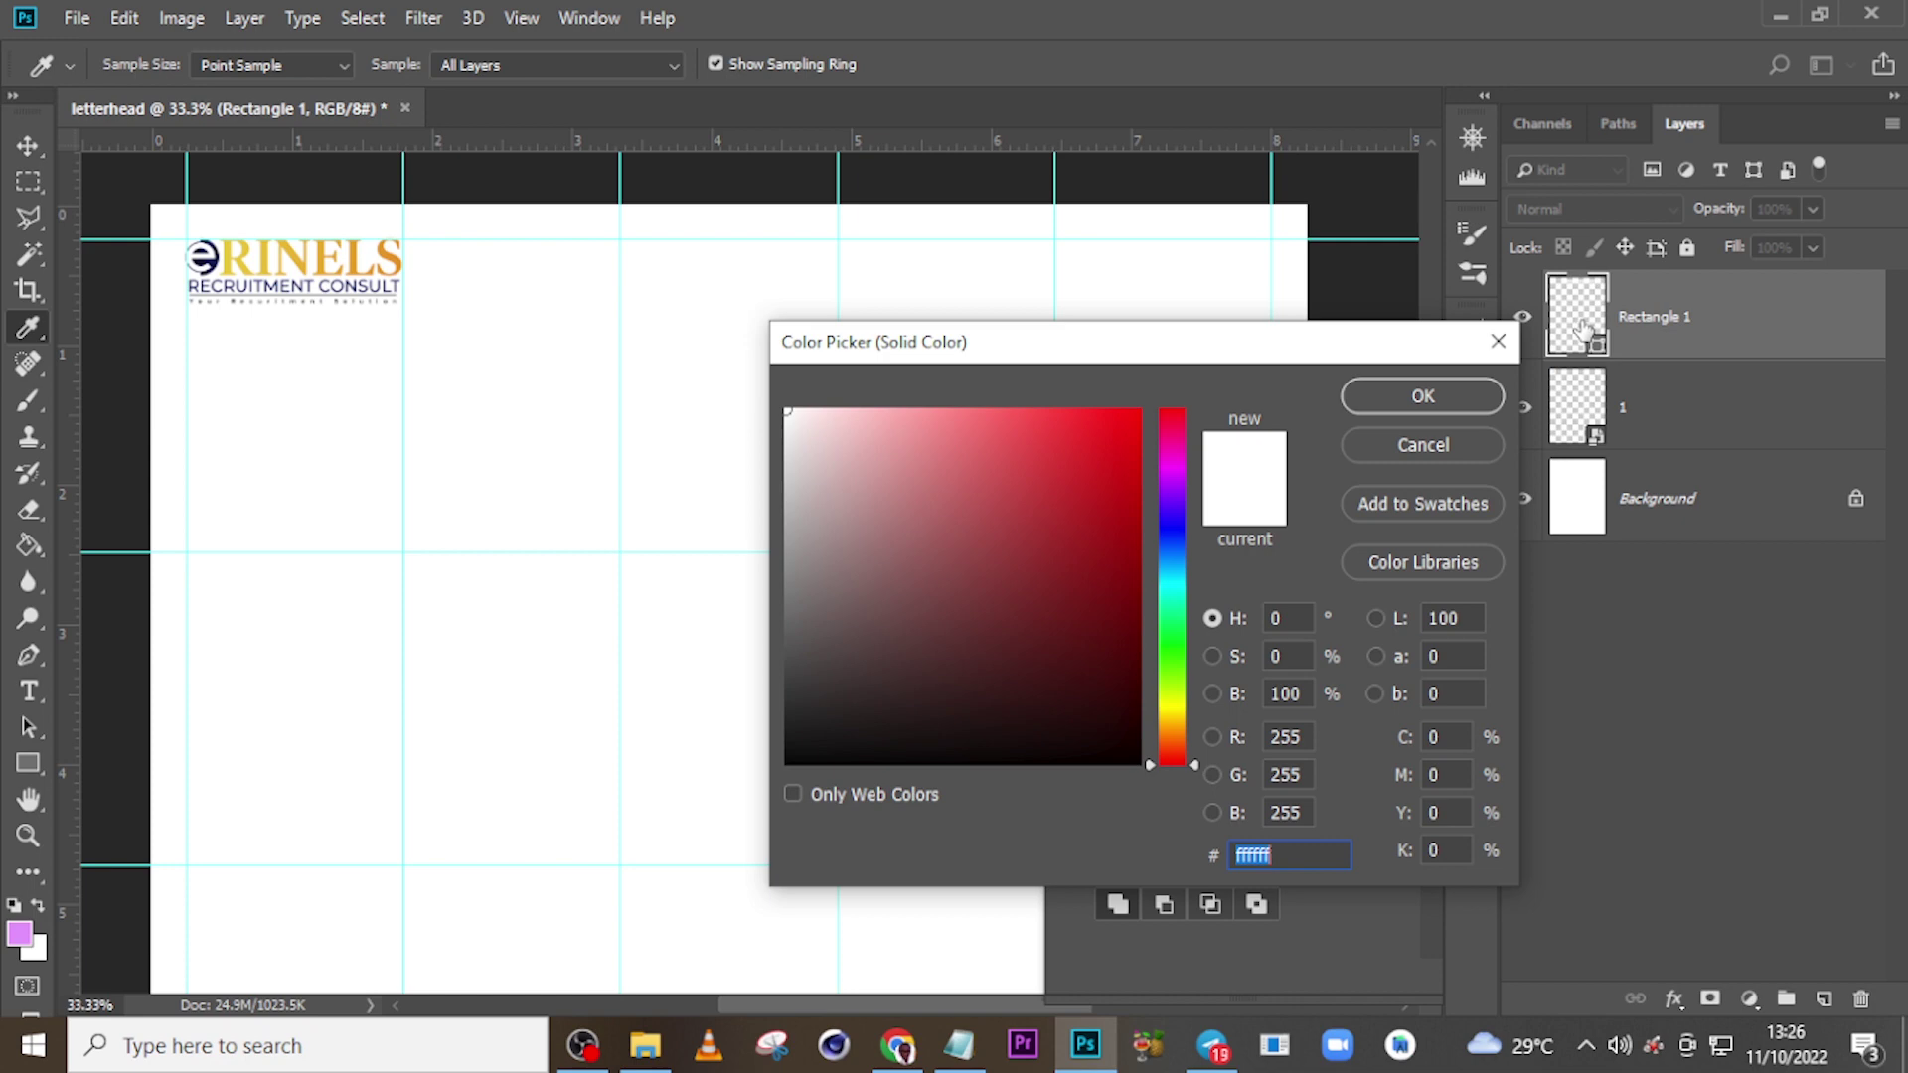
pyautogui.write('040')
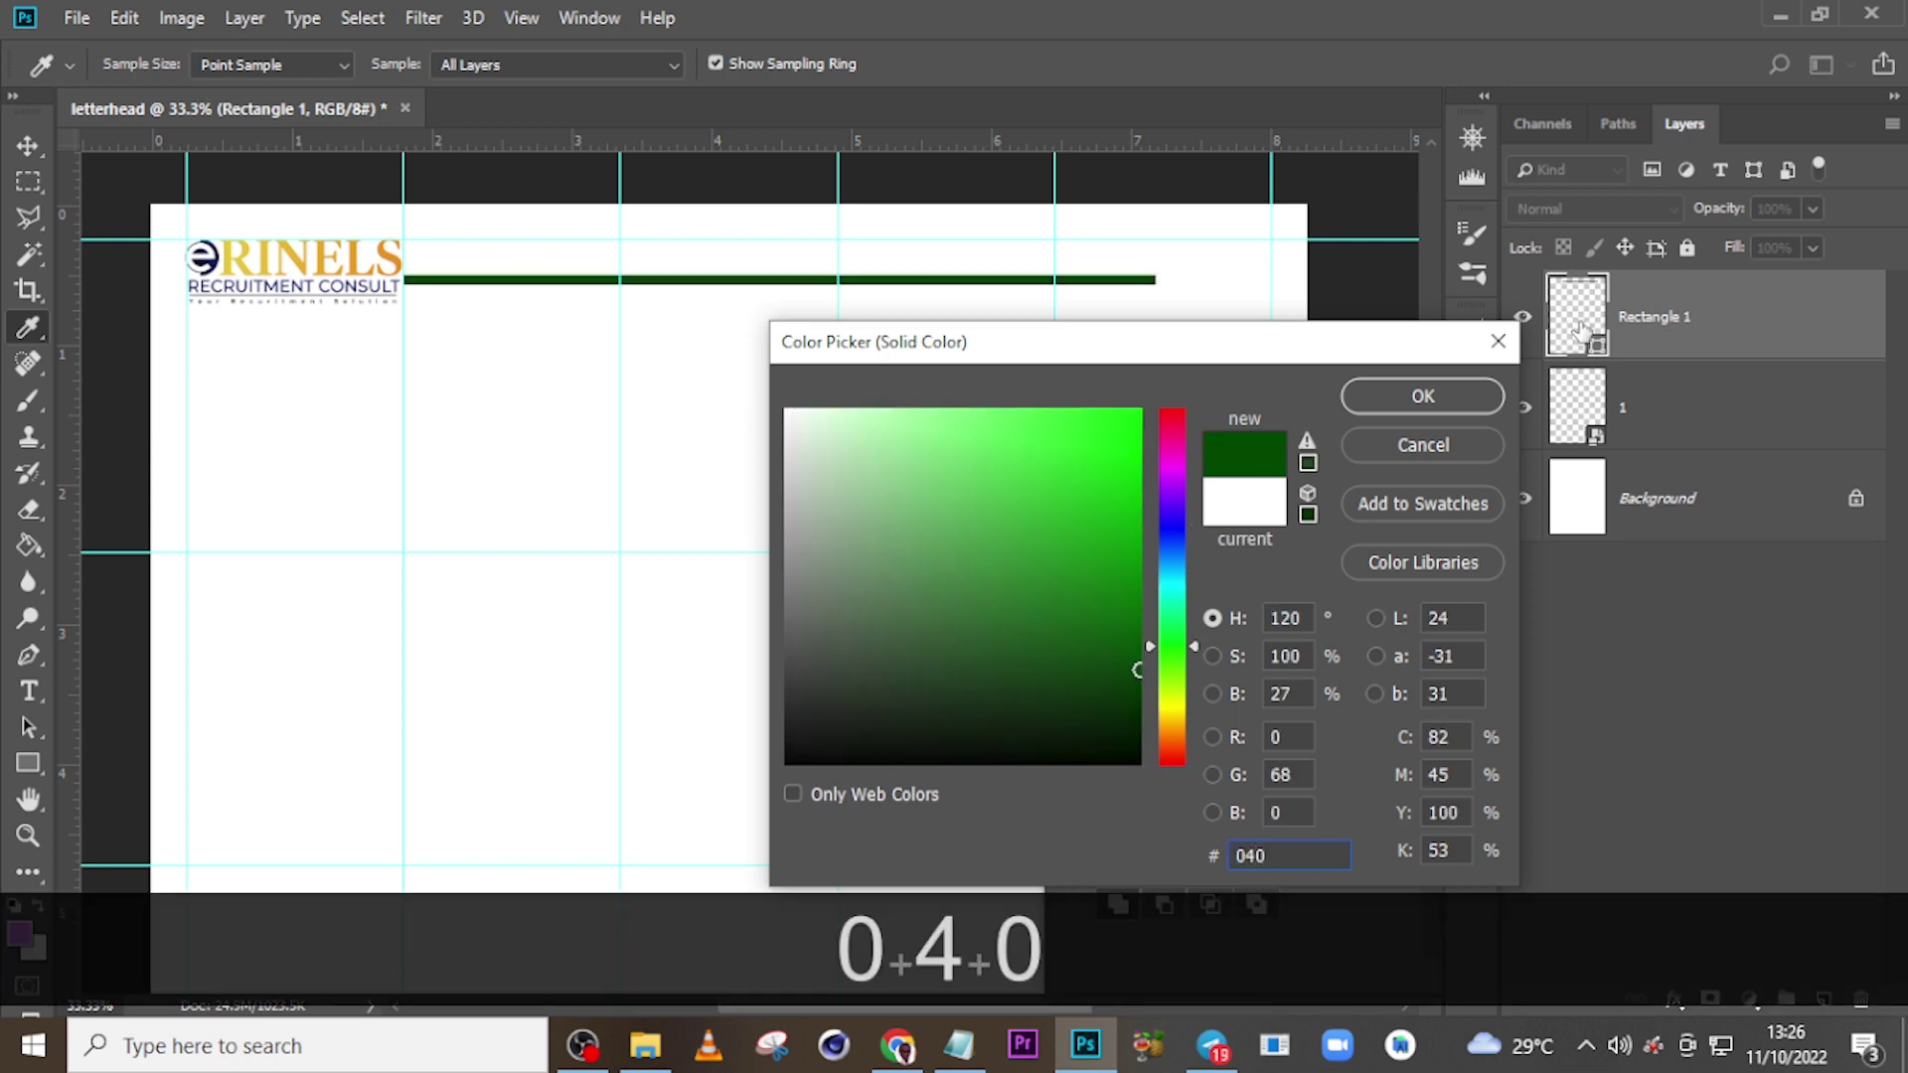
pyautogui.write('2')
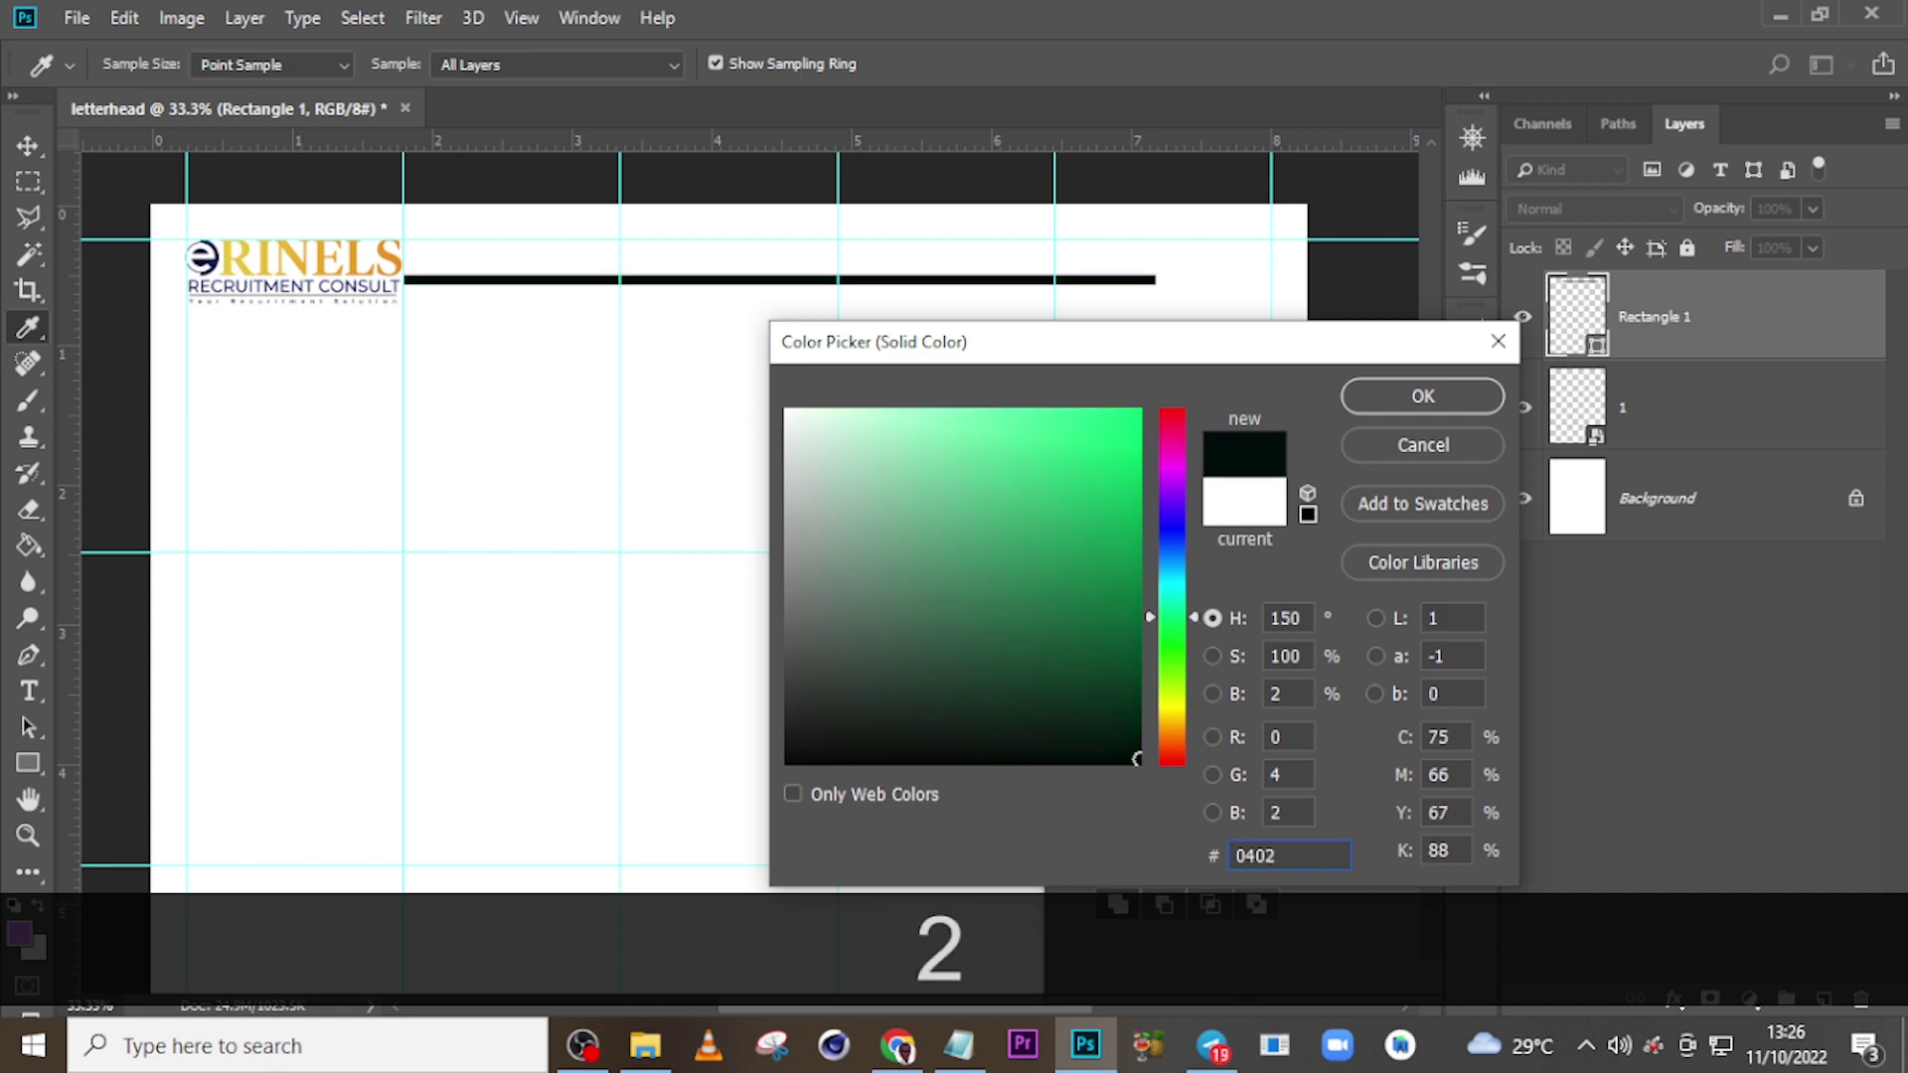
pyautogui.write('c')
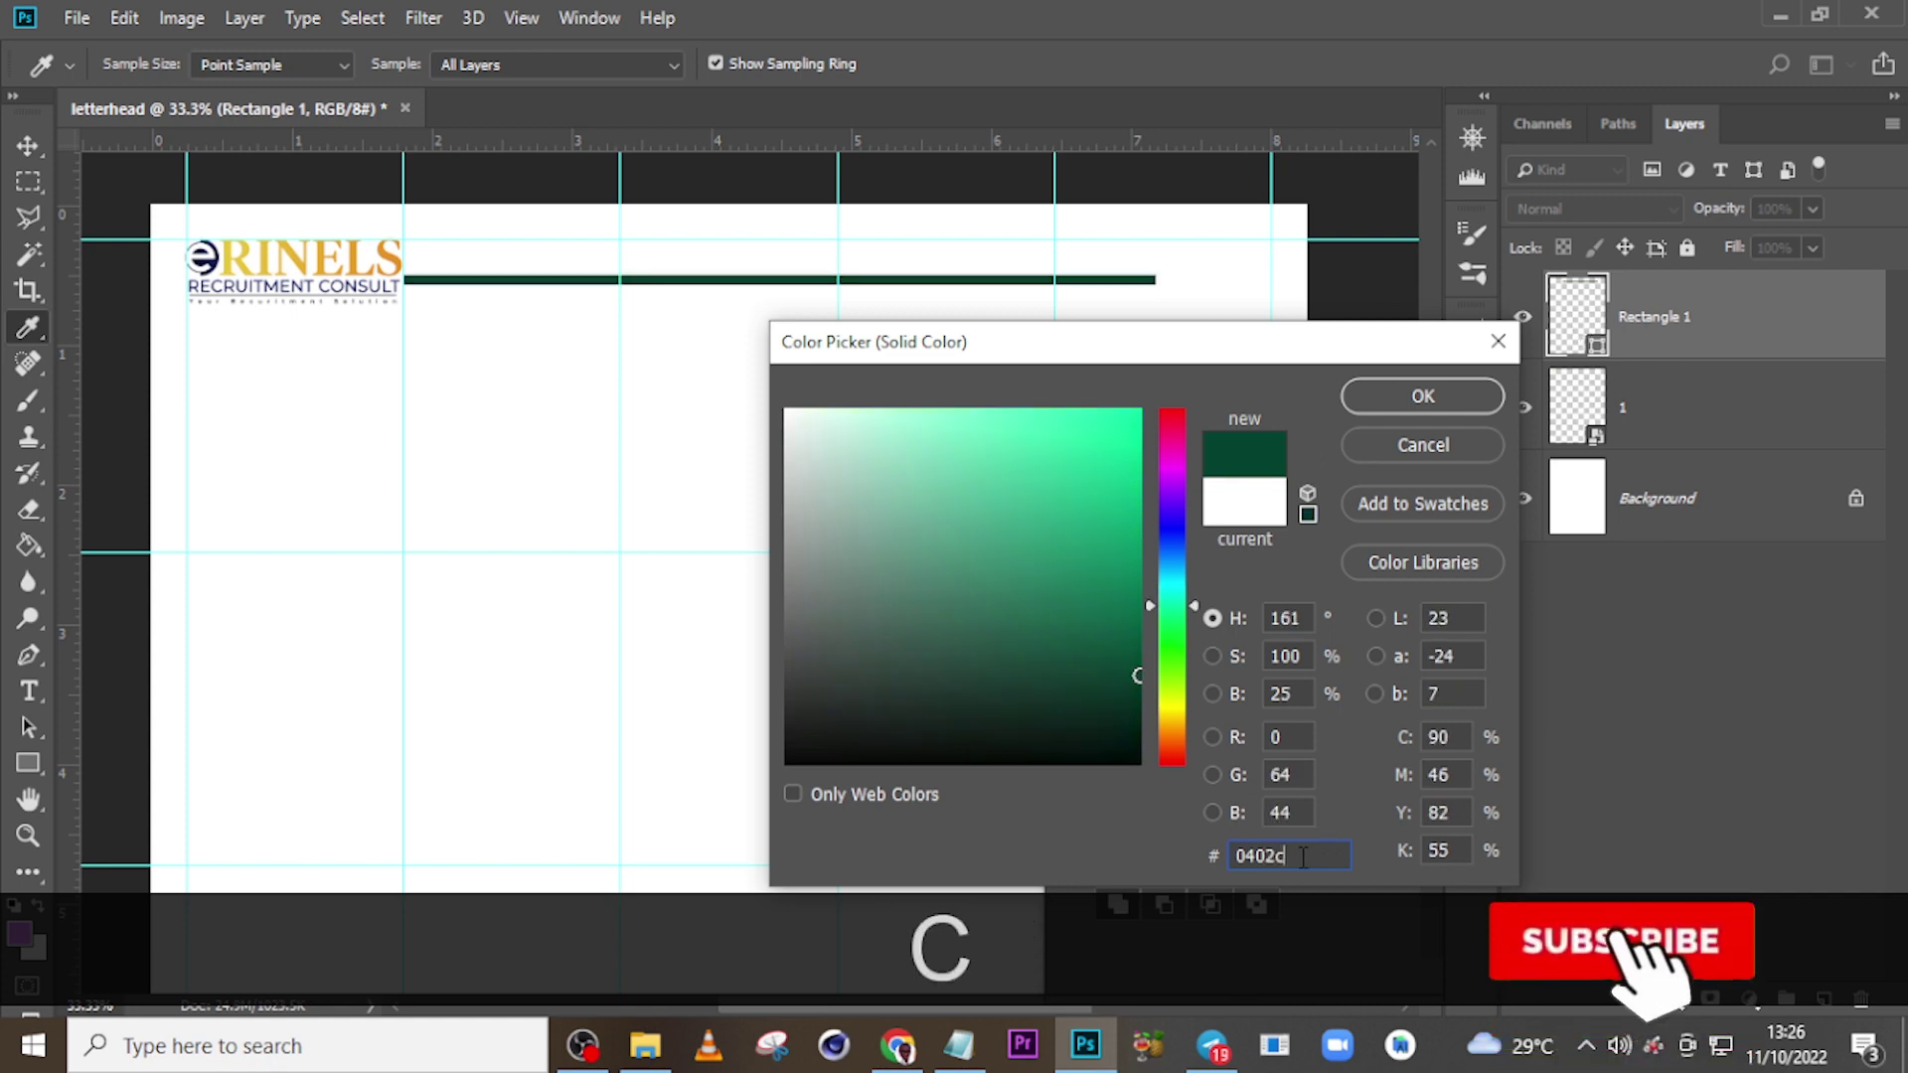
pyautogui.click(1443, 455)
# - Fill the header rectangle with the dark navy colour #040c2f
pyautogui.click(1595, 316)
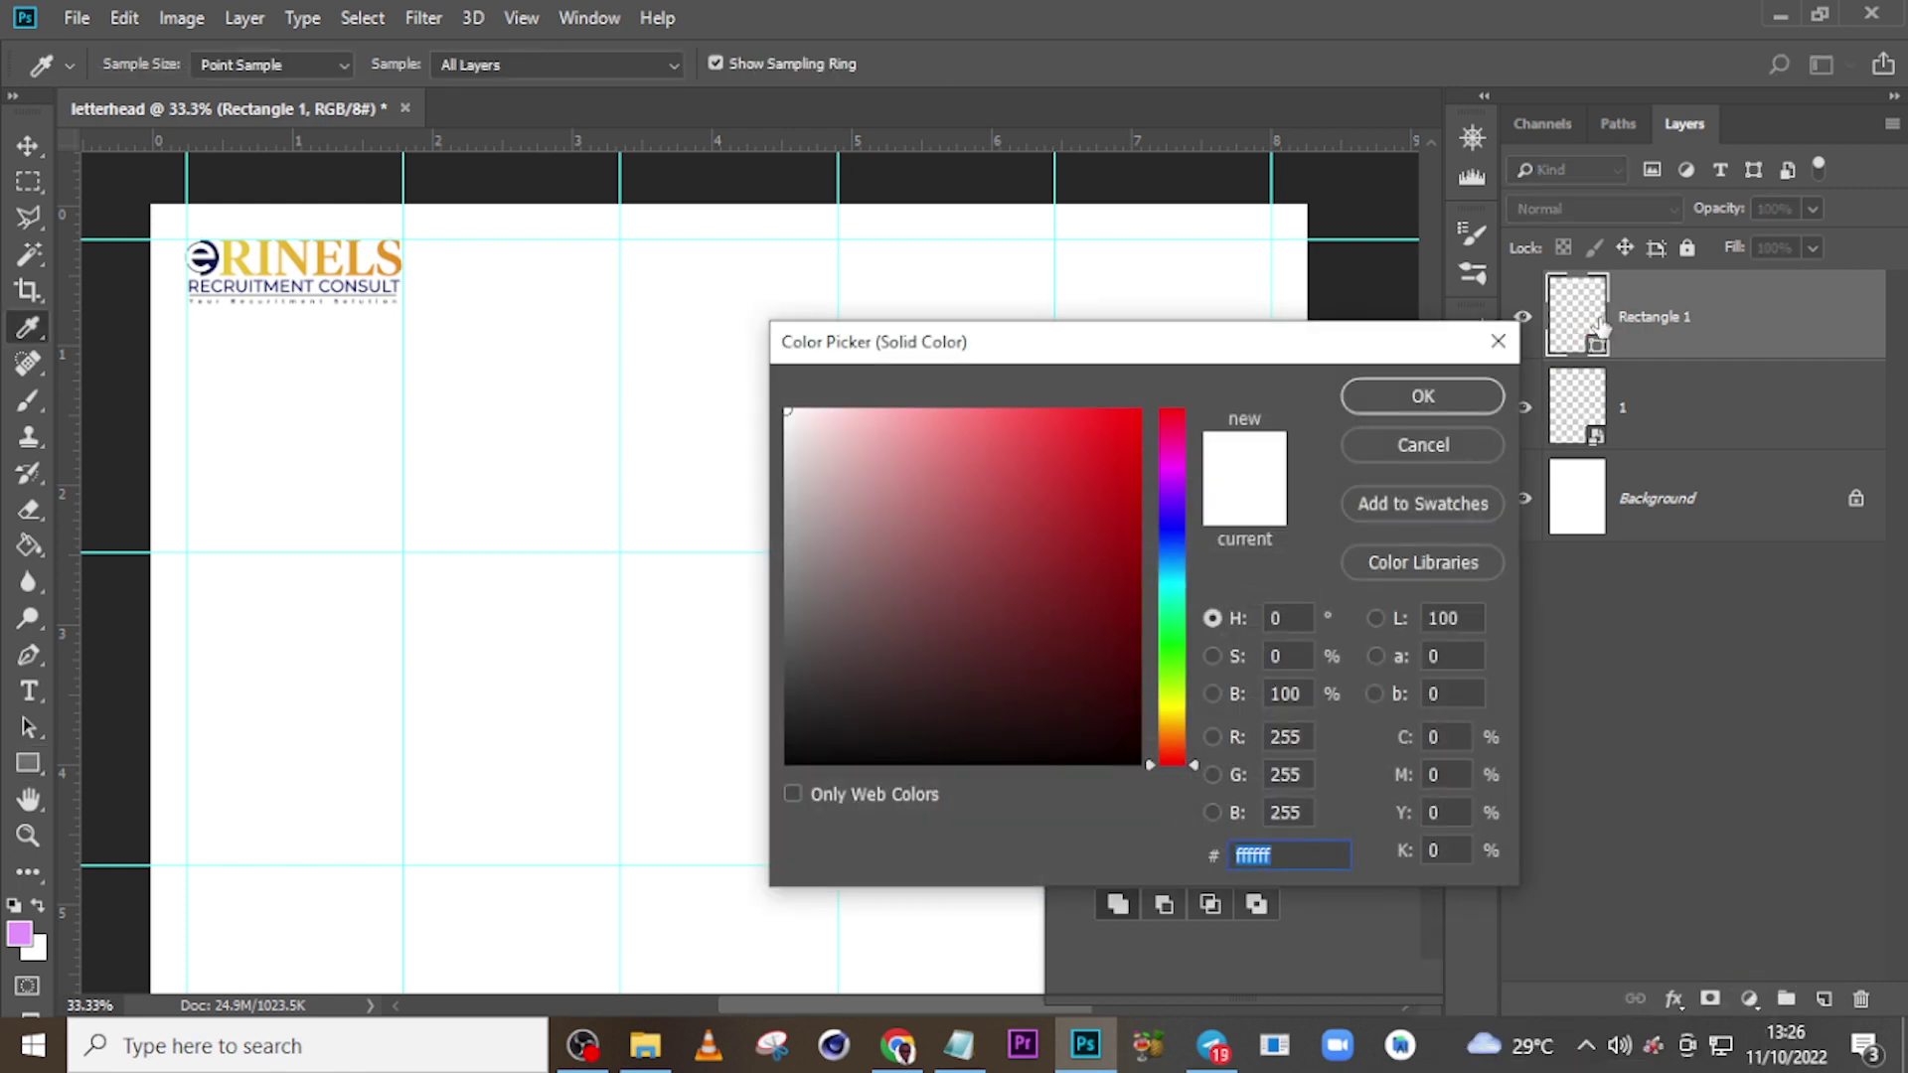
pyautogui.write('040')
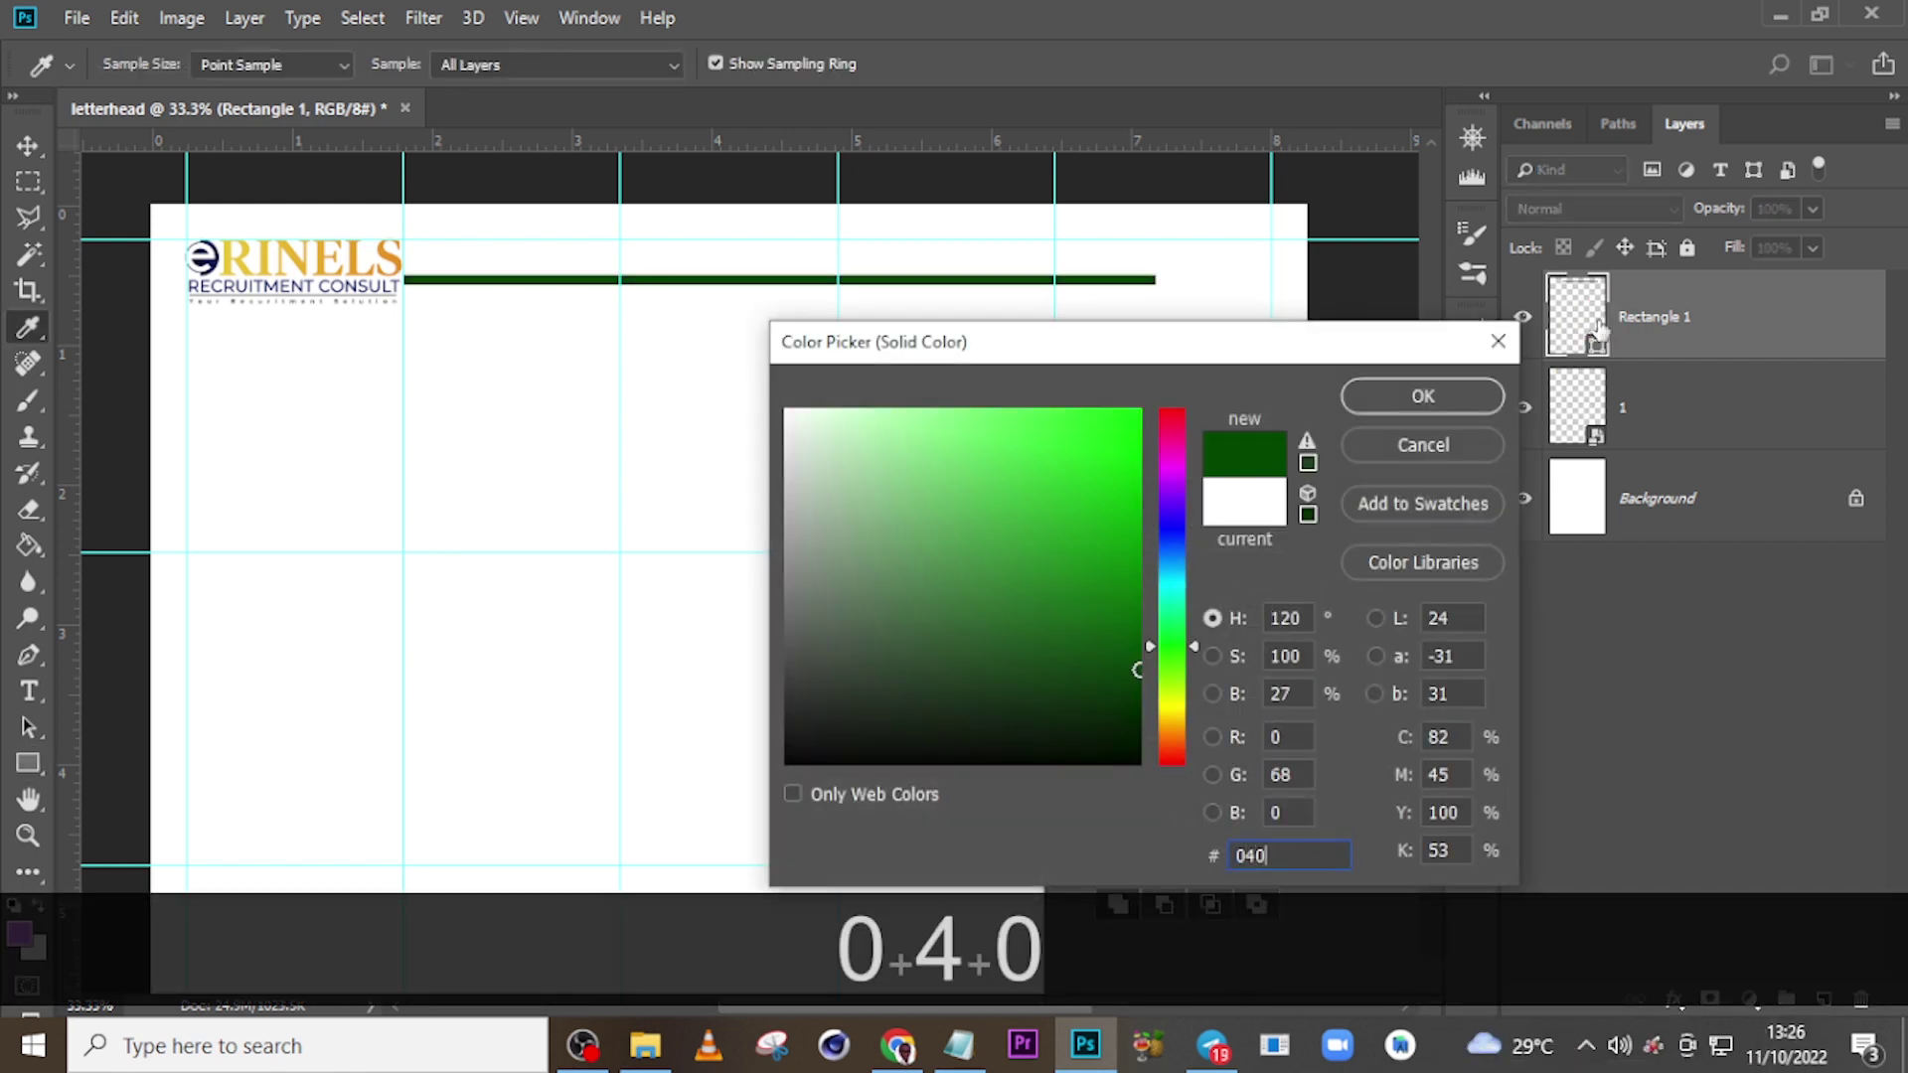
pyautogui.write('c2')
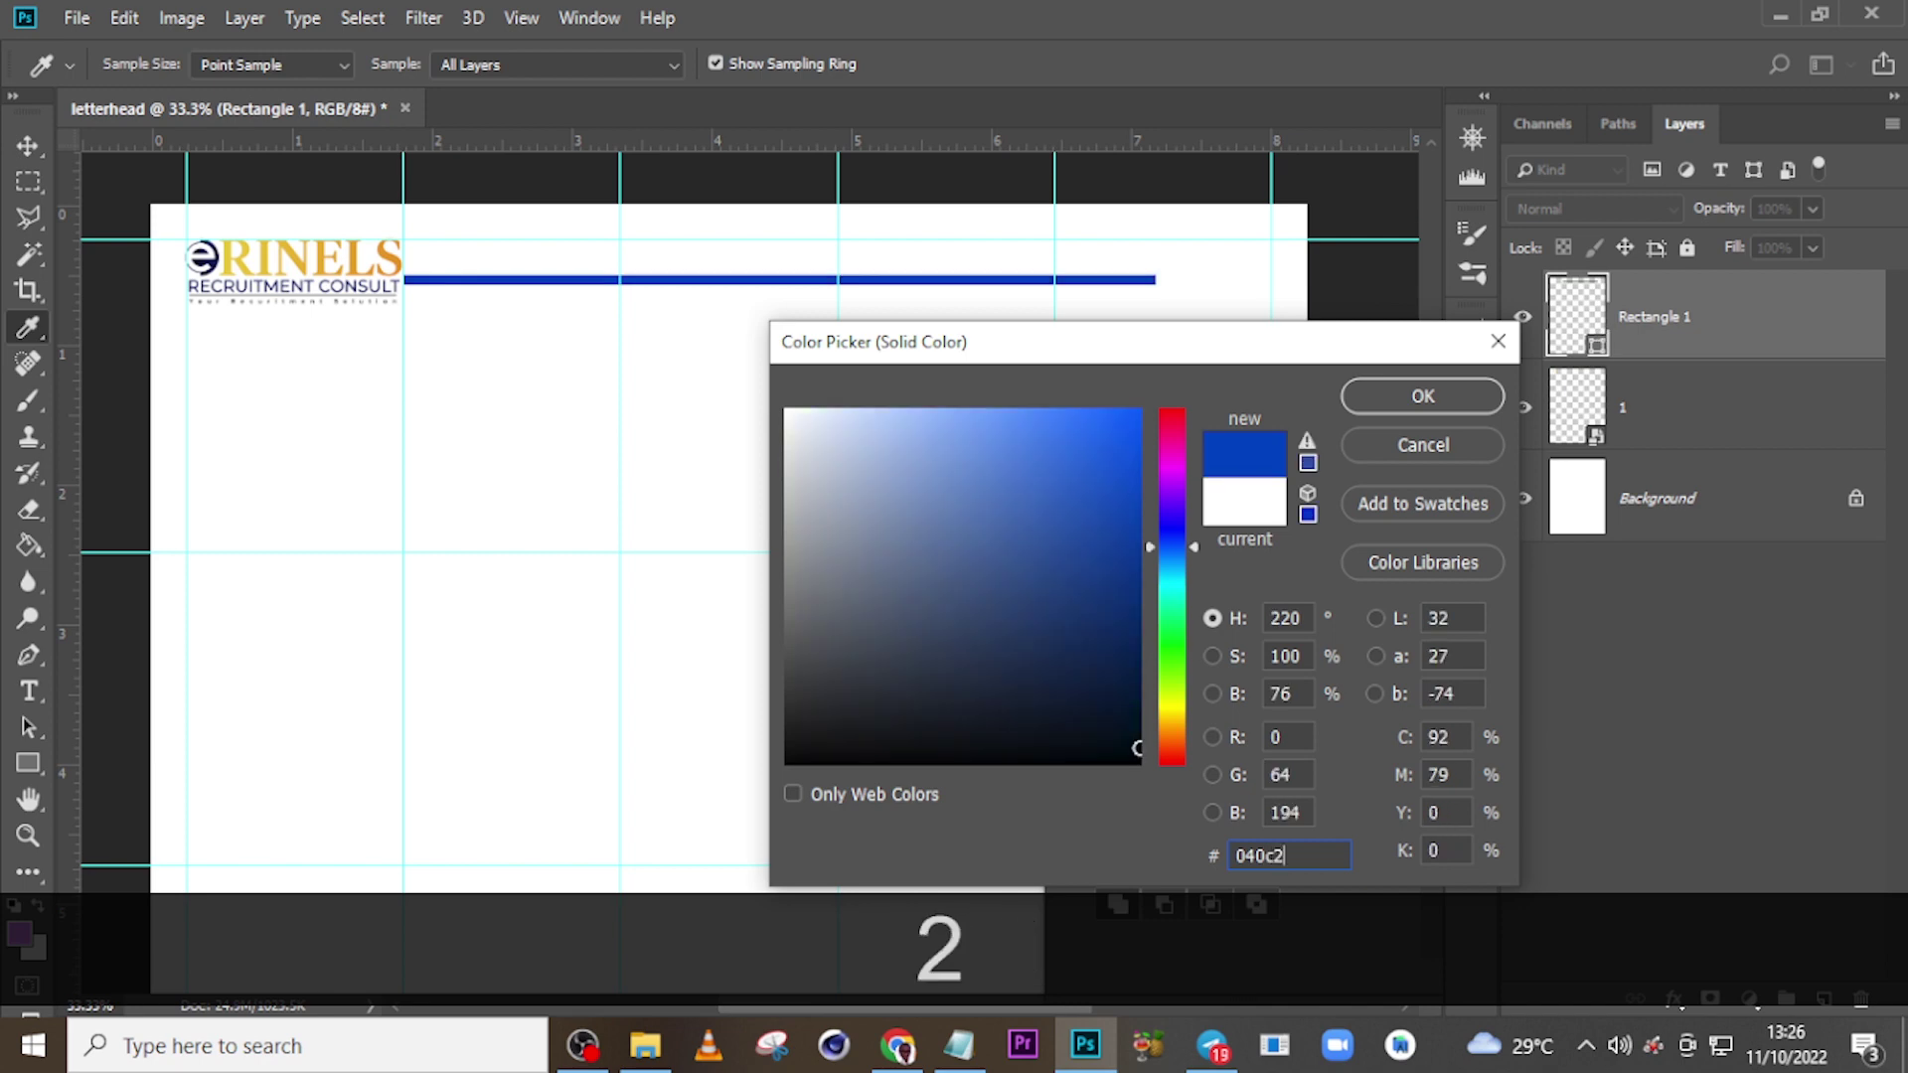
pyautogui.write('f')
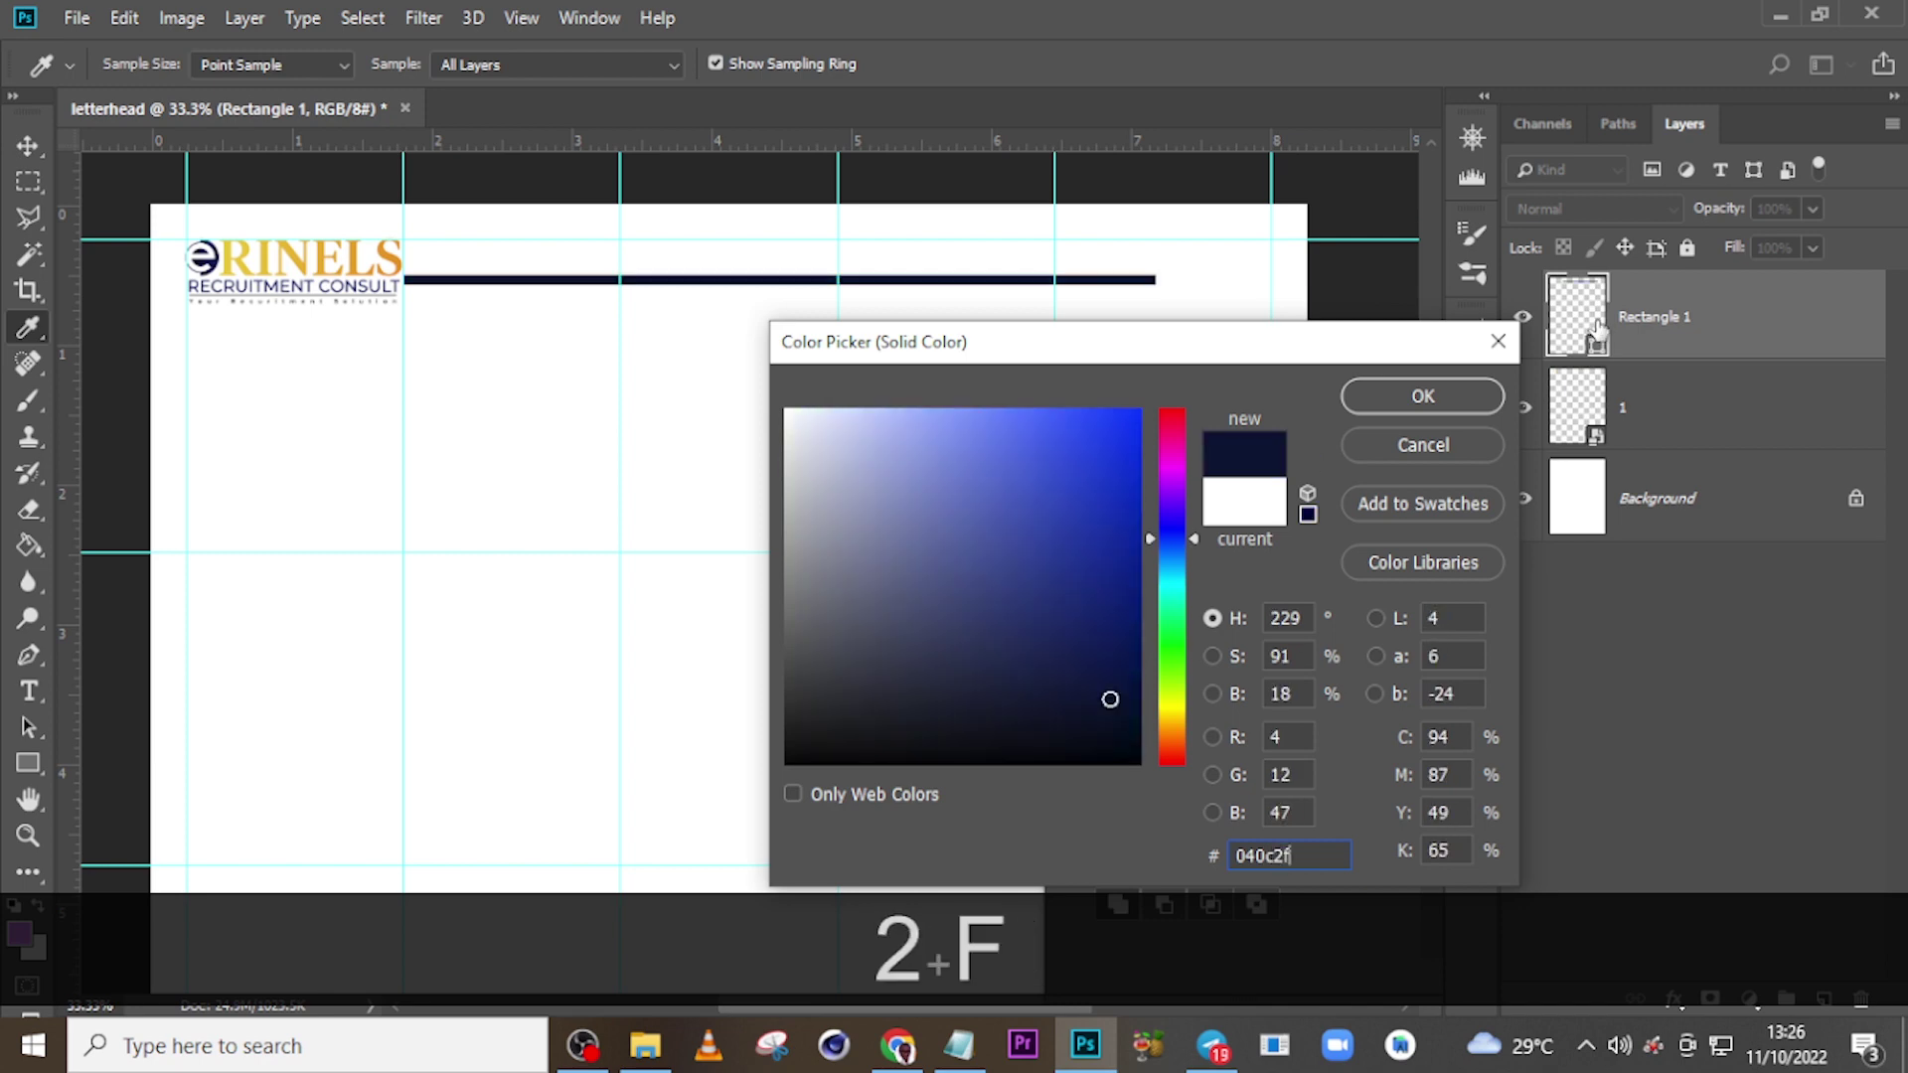
pyautogui.click(1423, 398)
# - Skew the header bar's upper edge sideways to give it slanted ends, about 1637 px wide overall, accepting conversion to a regular path
pyautogui.click(1645, 320)
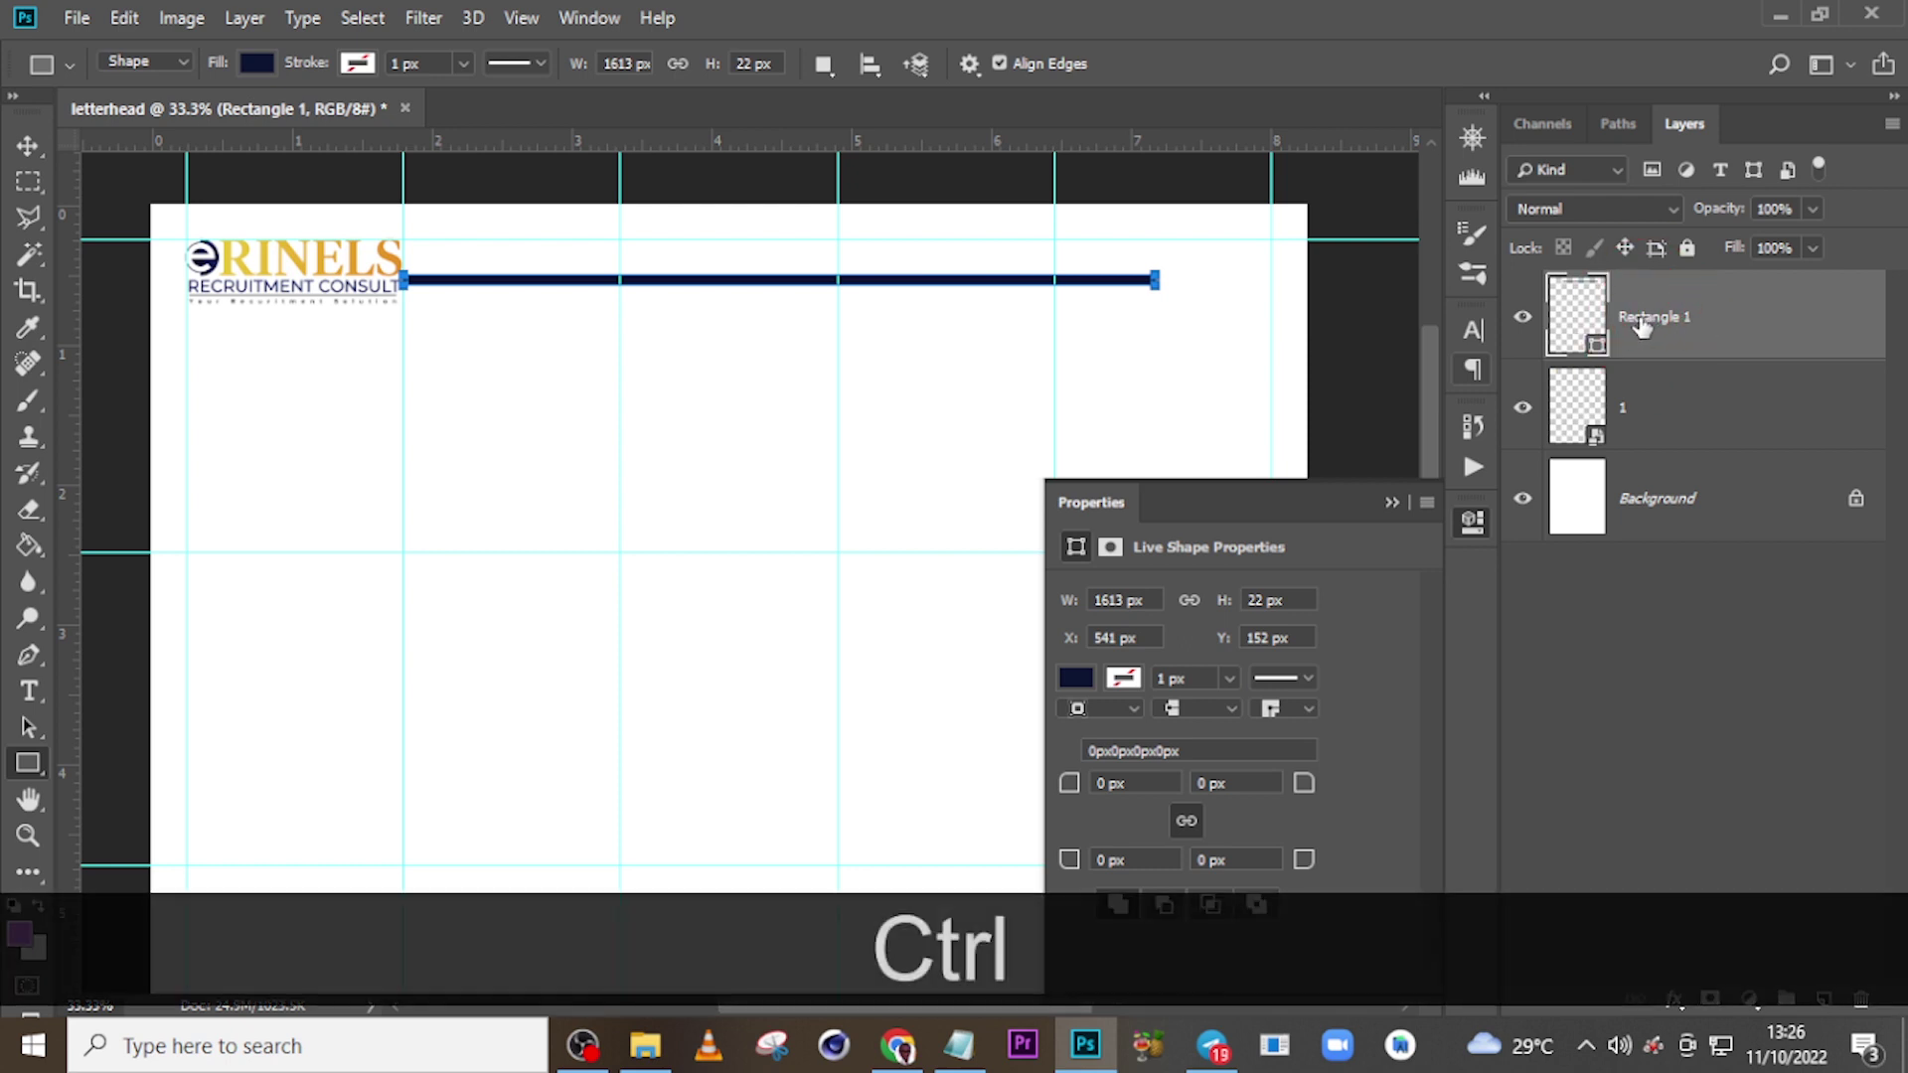
pyautogui.click(1392, 501)
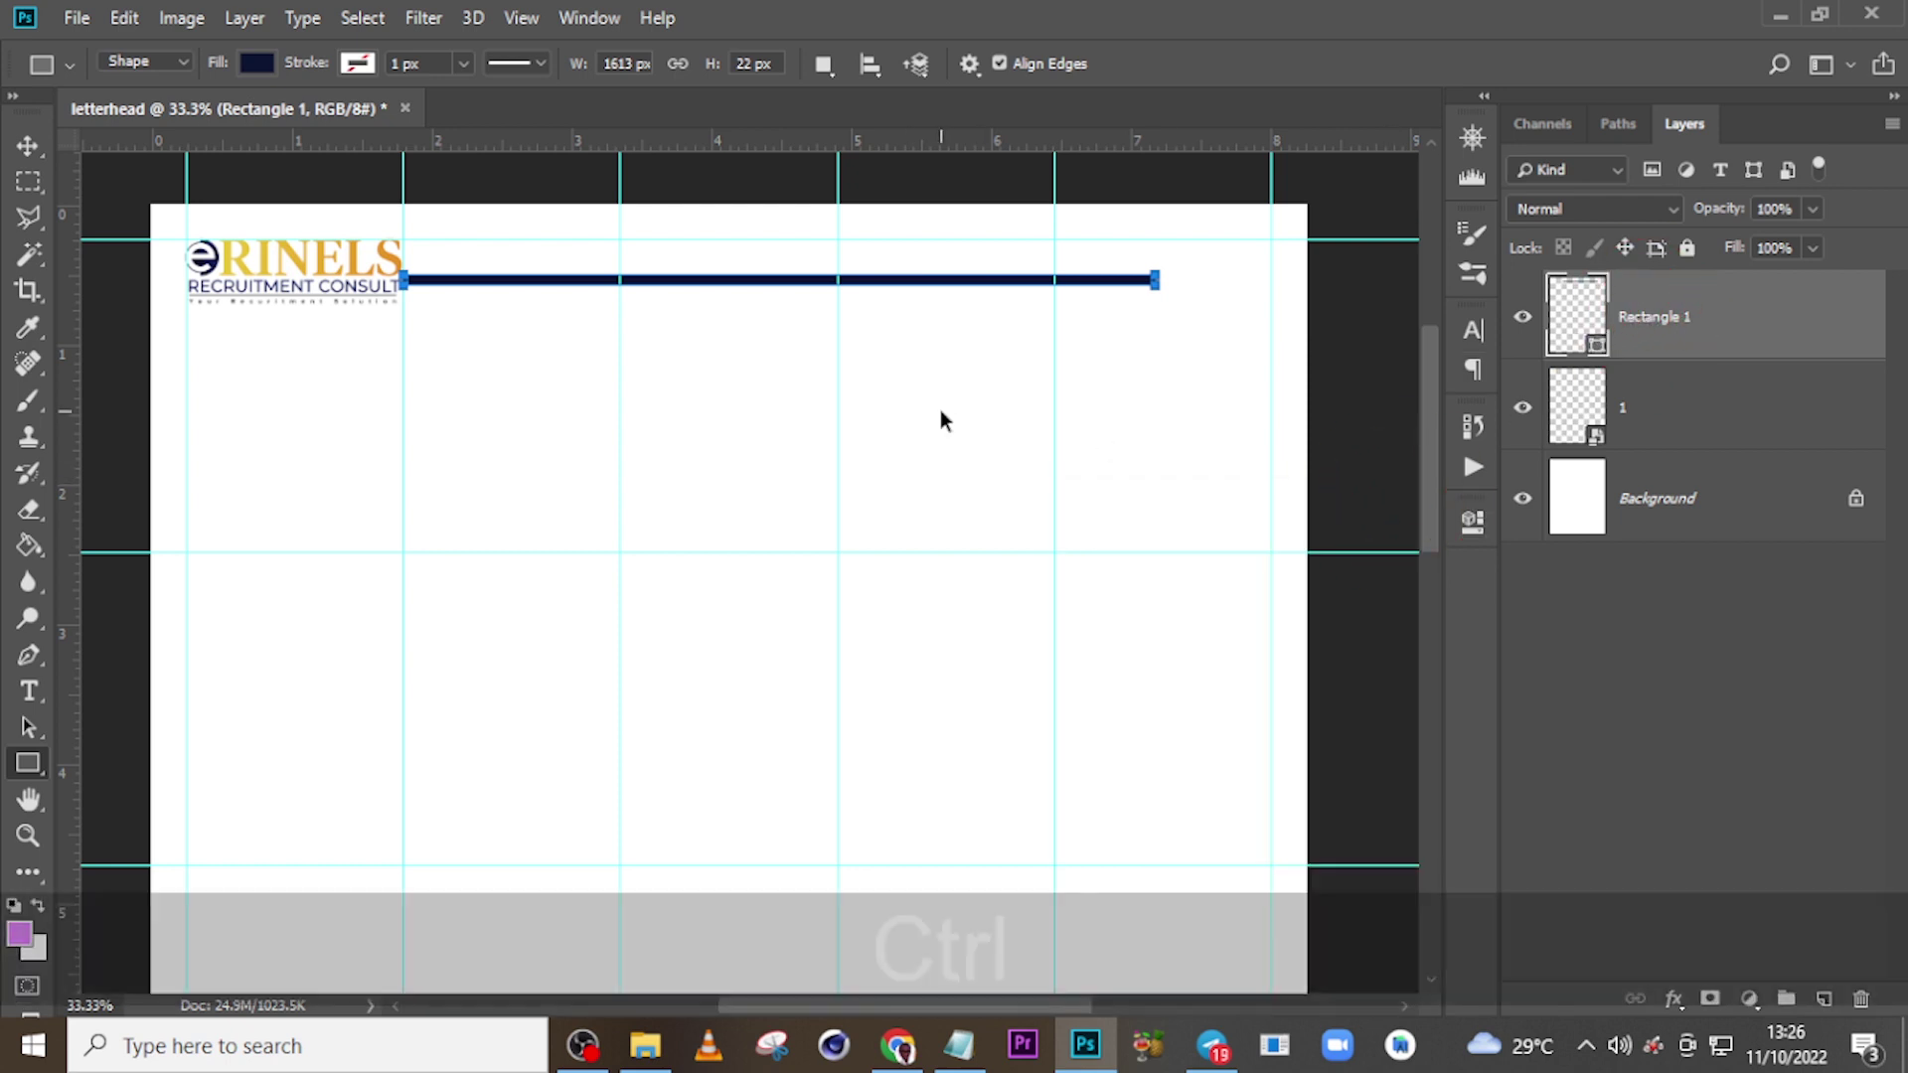
pyautogui.hotkey('ctrl', 't')
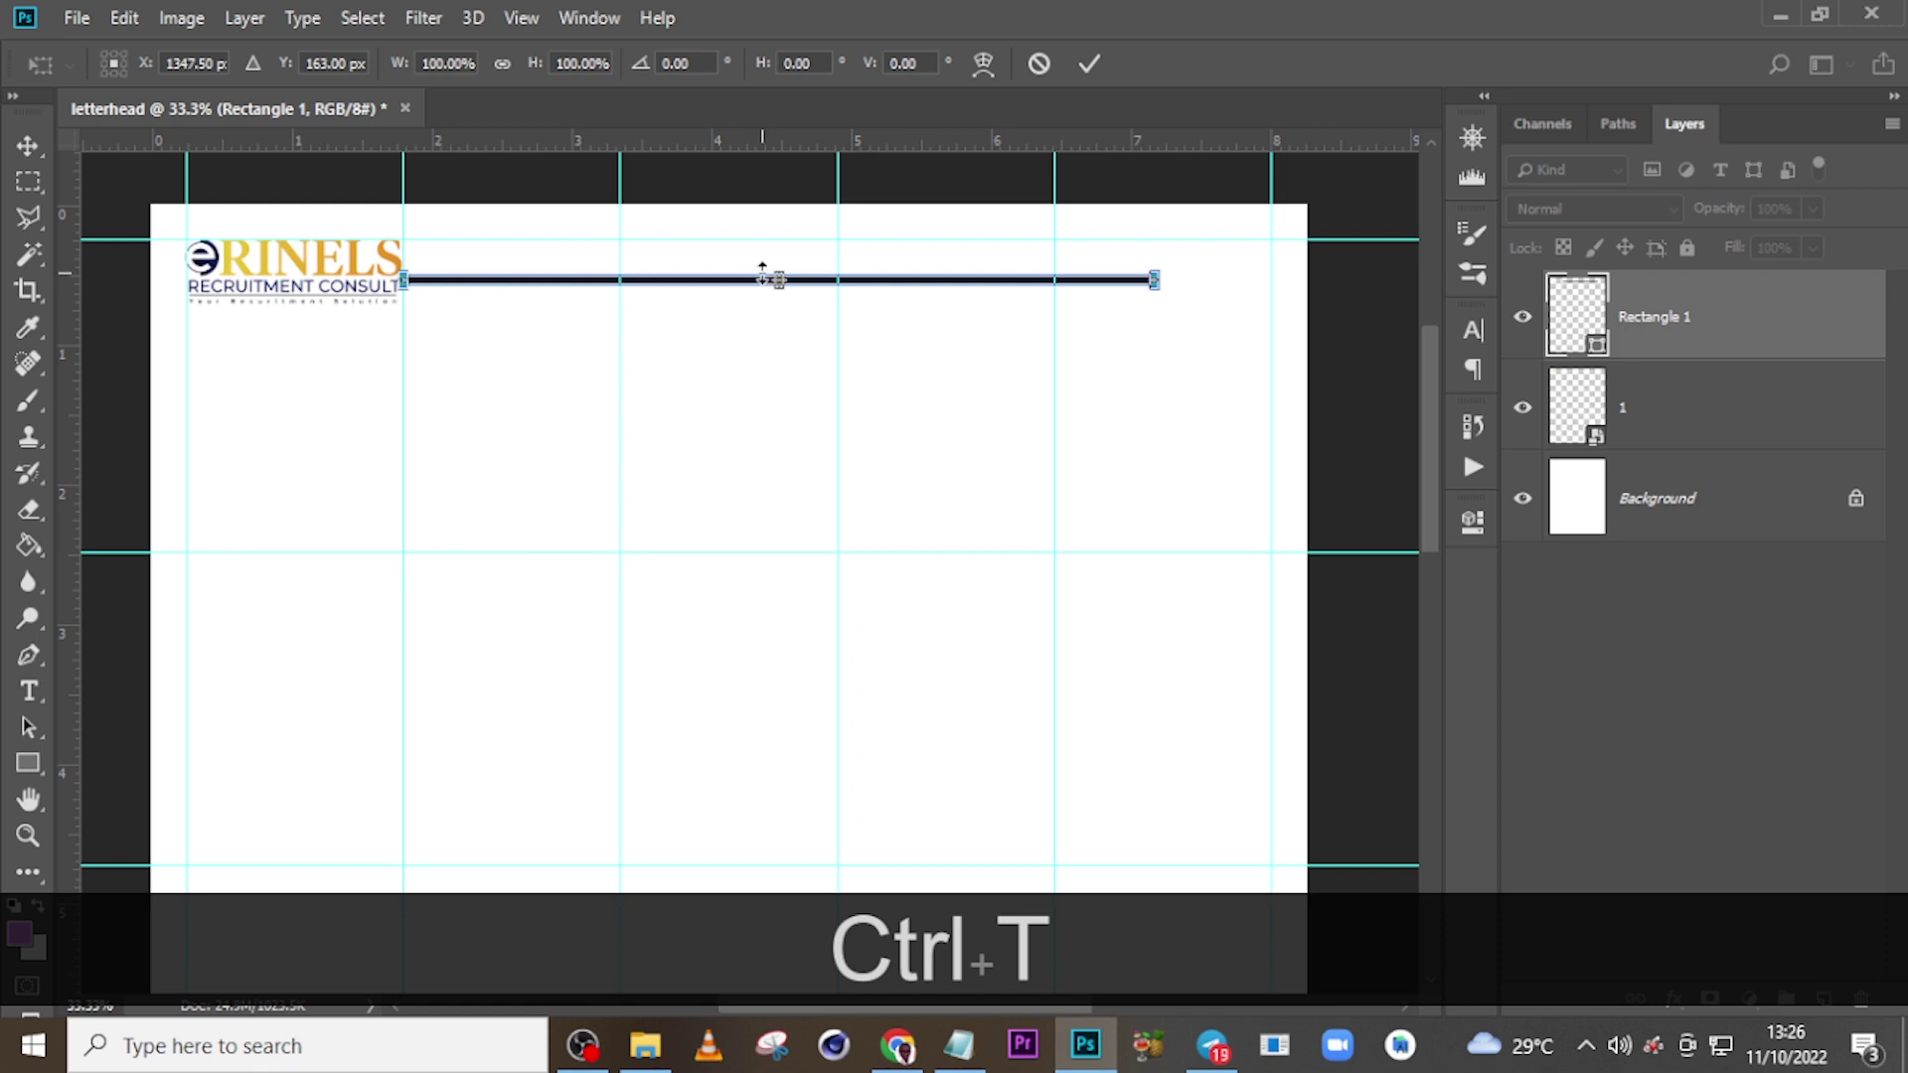
pyautogui.rightClick(809, 270)
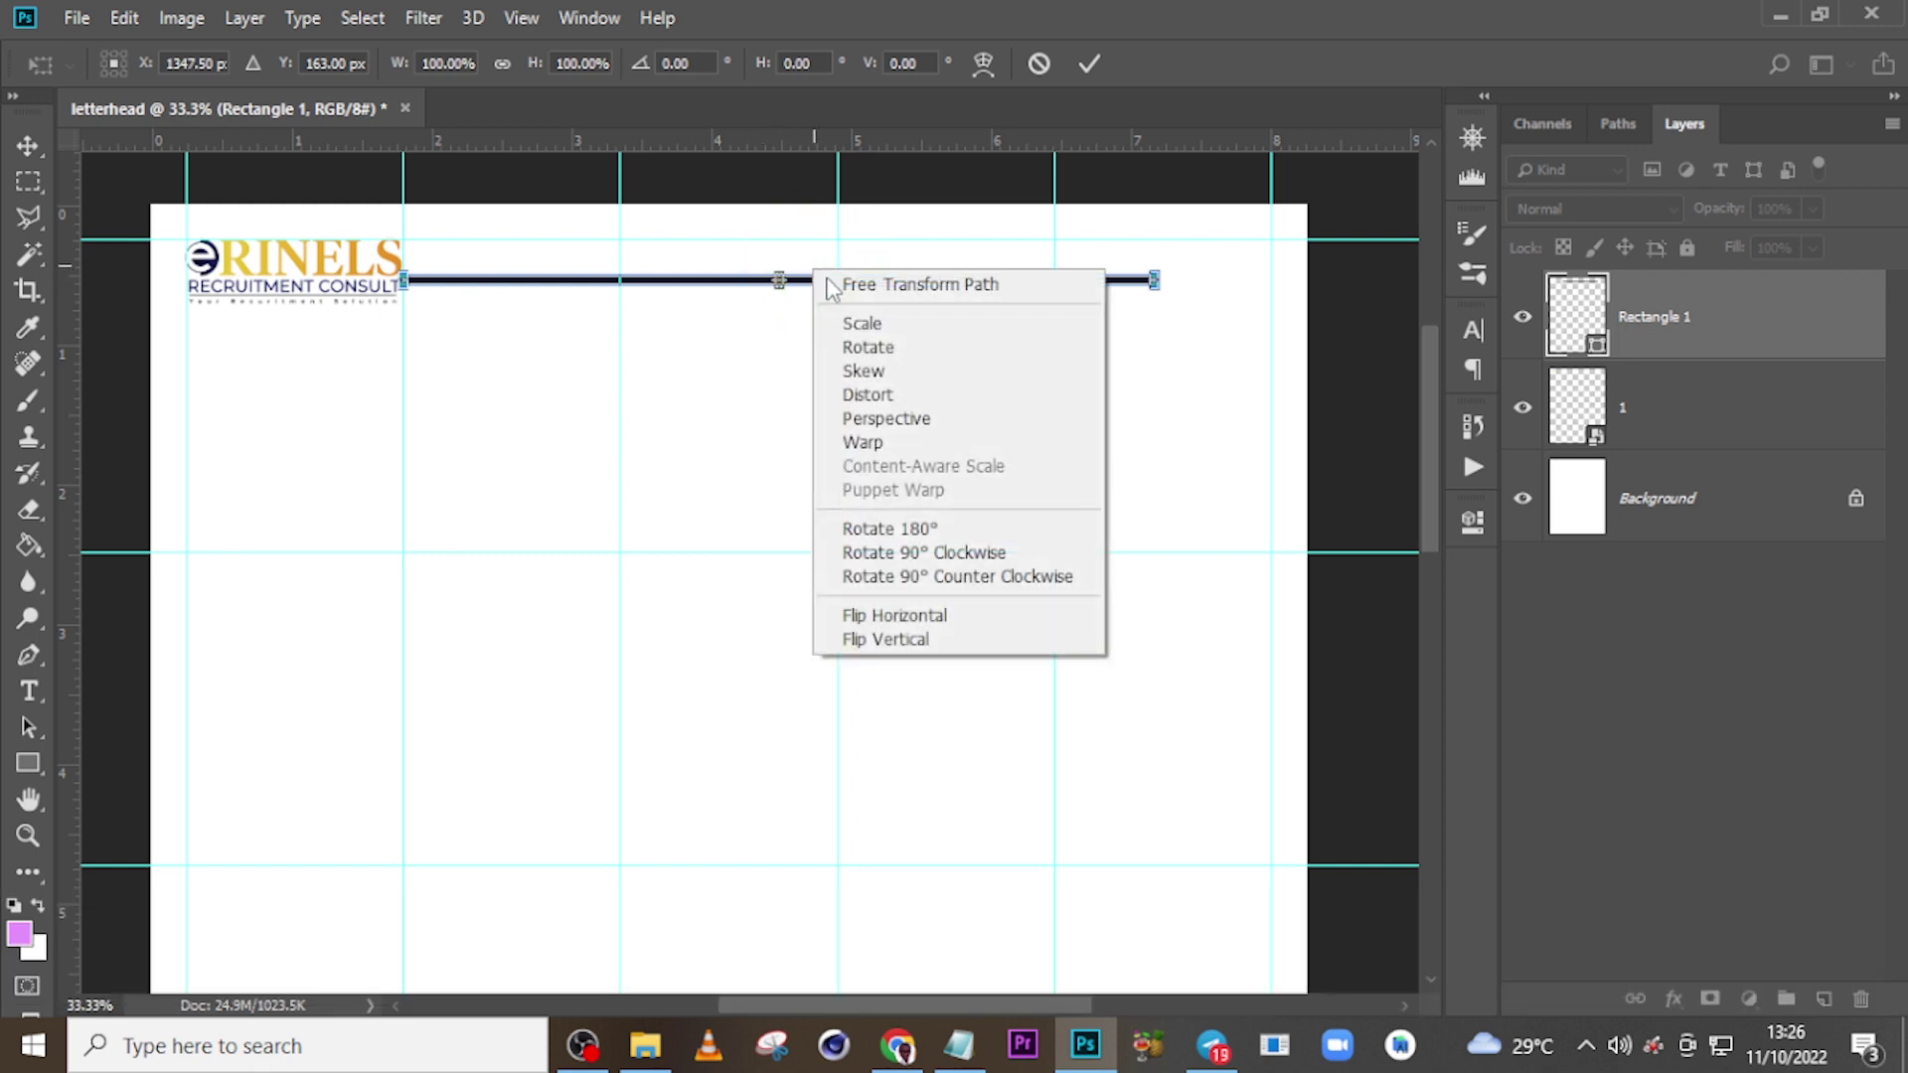
pyautogui.click(861, 371)
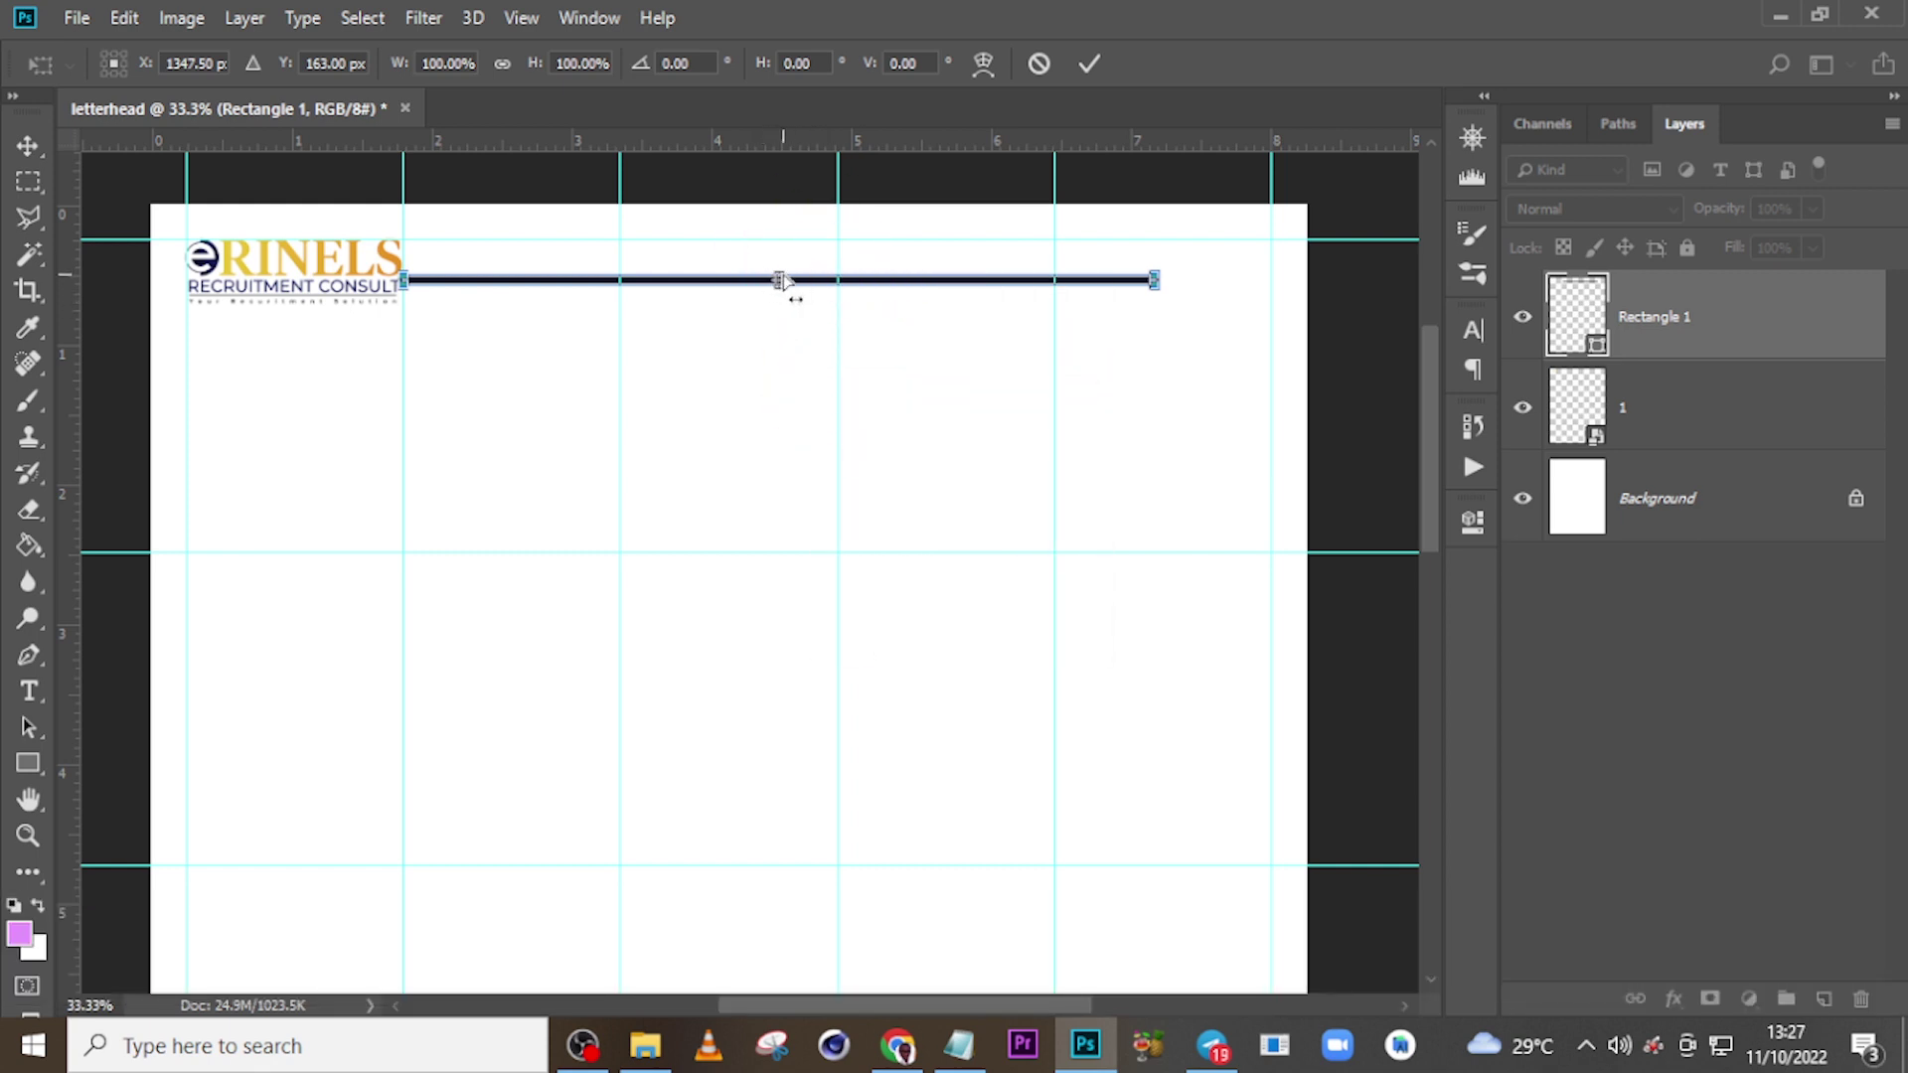
pyautogui.moveTo(780, 279); pyautogui.dragTo(797, 281)
pyautogui.press('Return')
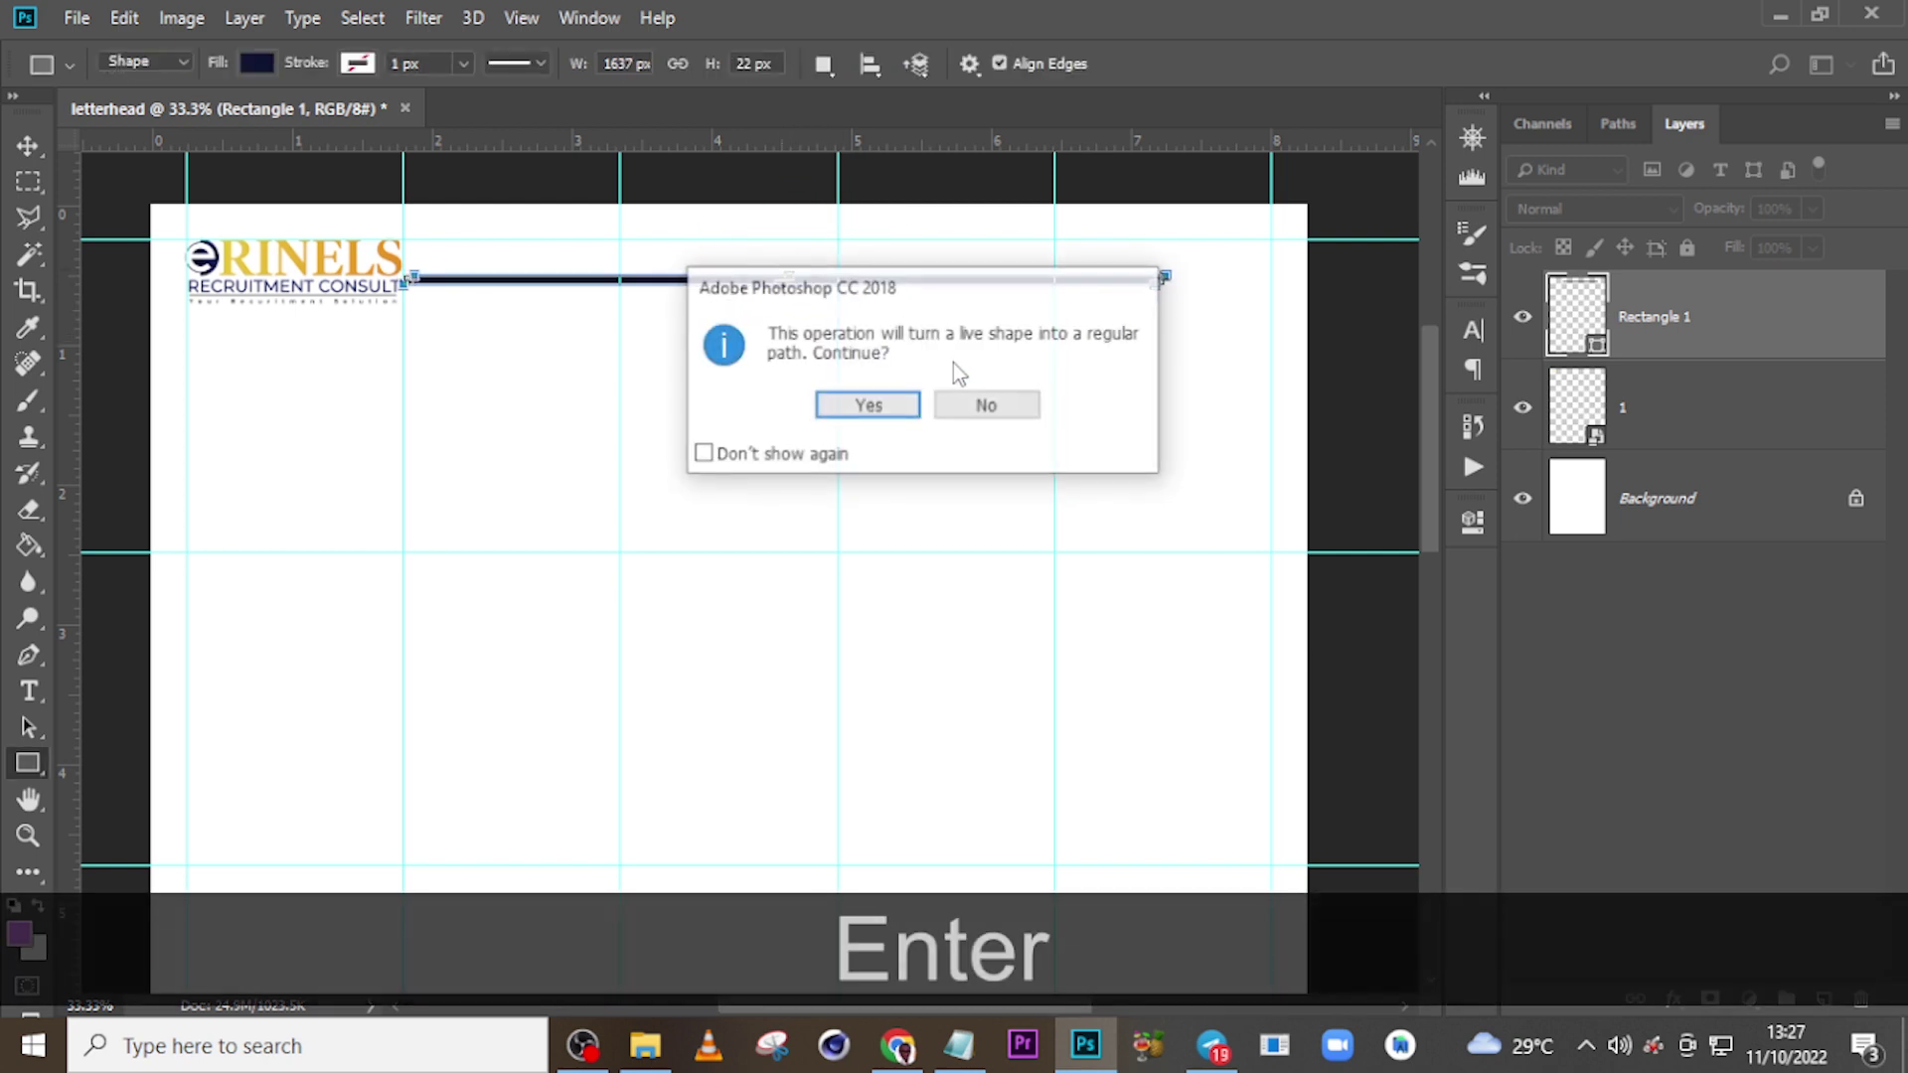
pyautogui.click(873, 406)
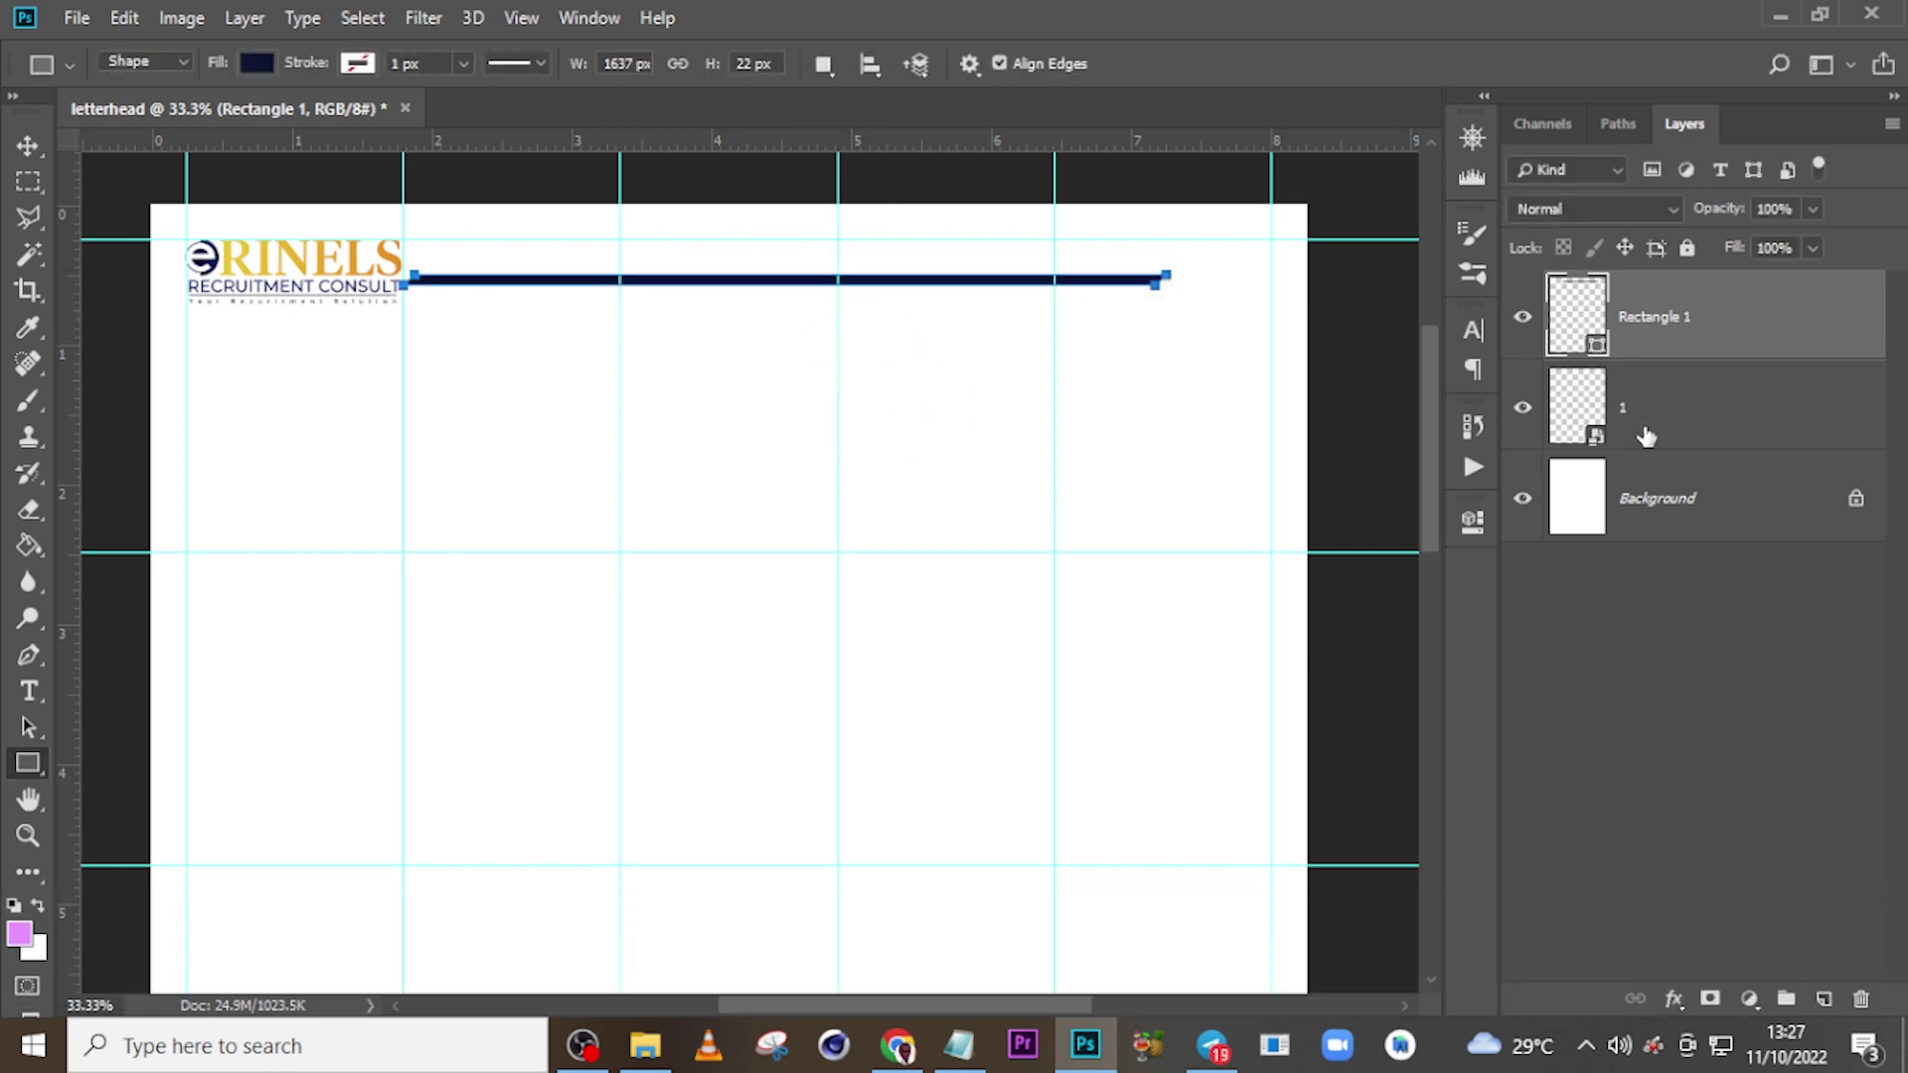
# - Move the navy bar left so its end overlaps the logo, and nudge it down slightly to the level of the logo's lower text
pyautogui.click(1578, 437)
pyautogui.click(1635, 316)
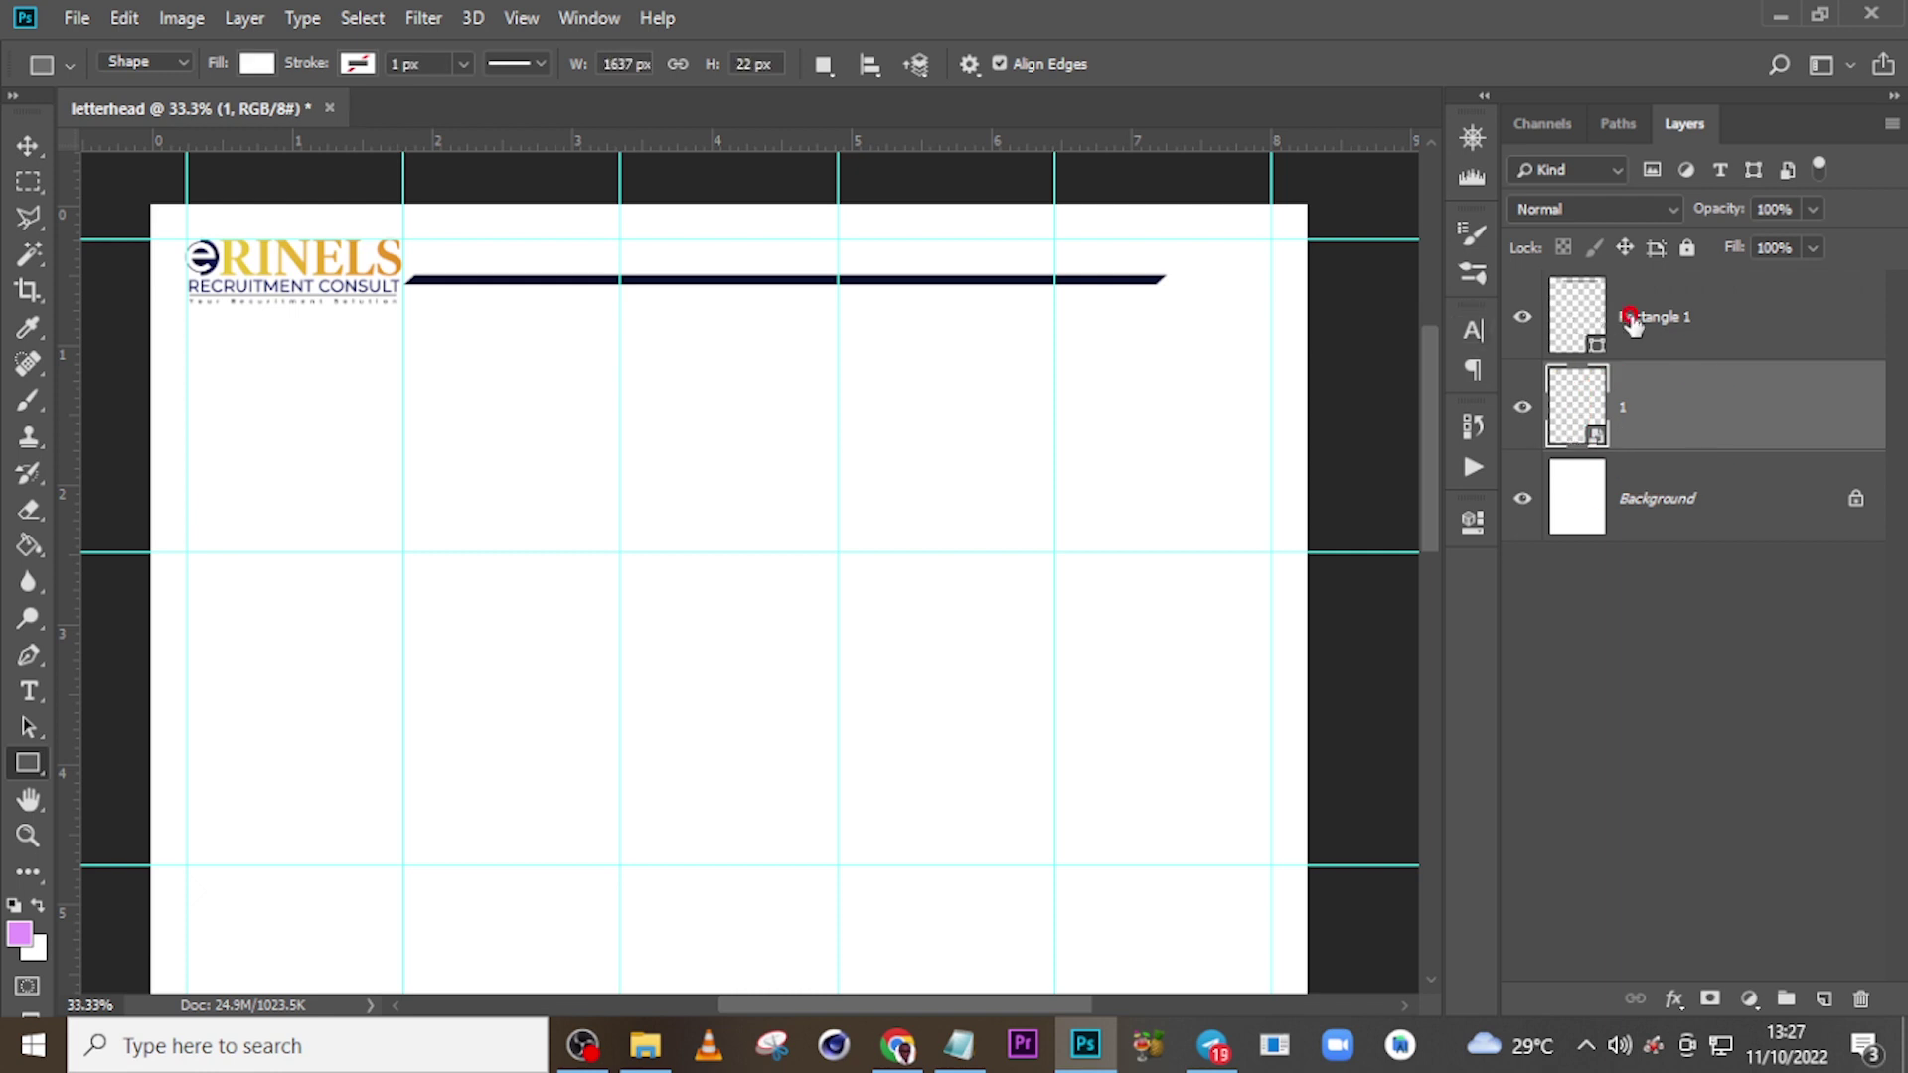
pyautogui.press('v')
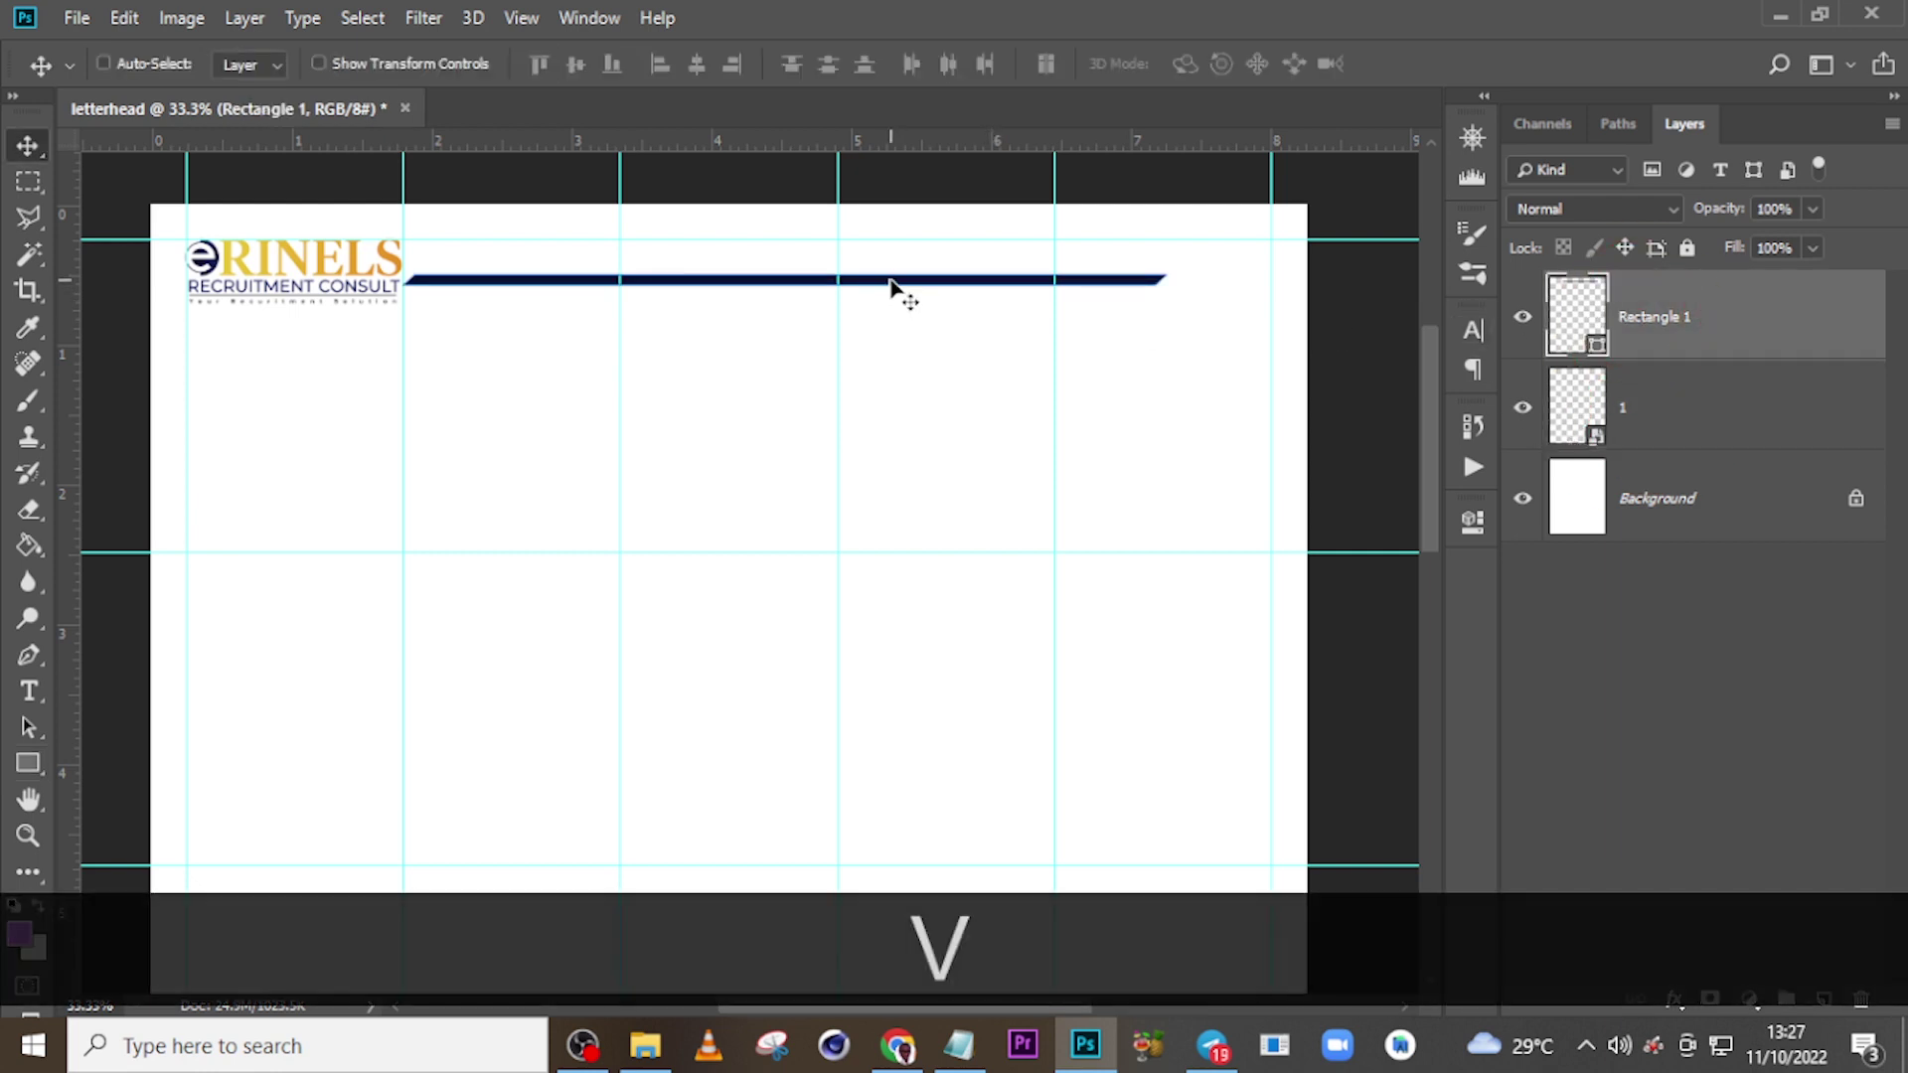
pyautogui.moveTo(890, 289); pyautogui.dragTo(836, 289)
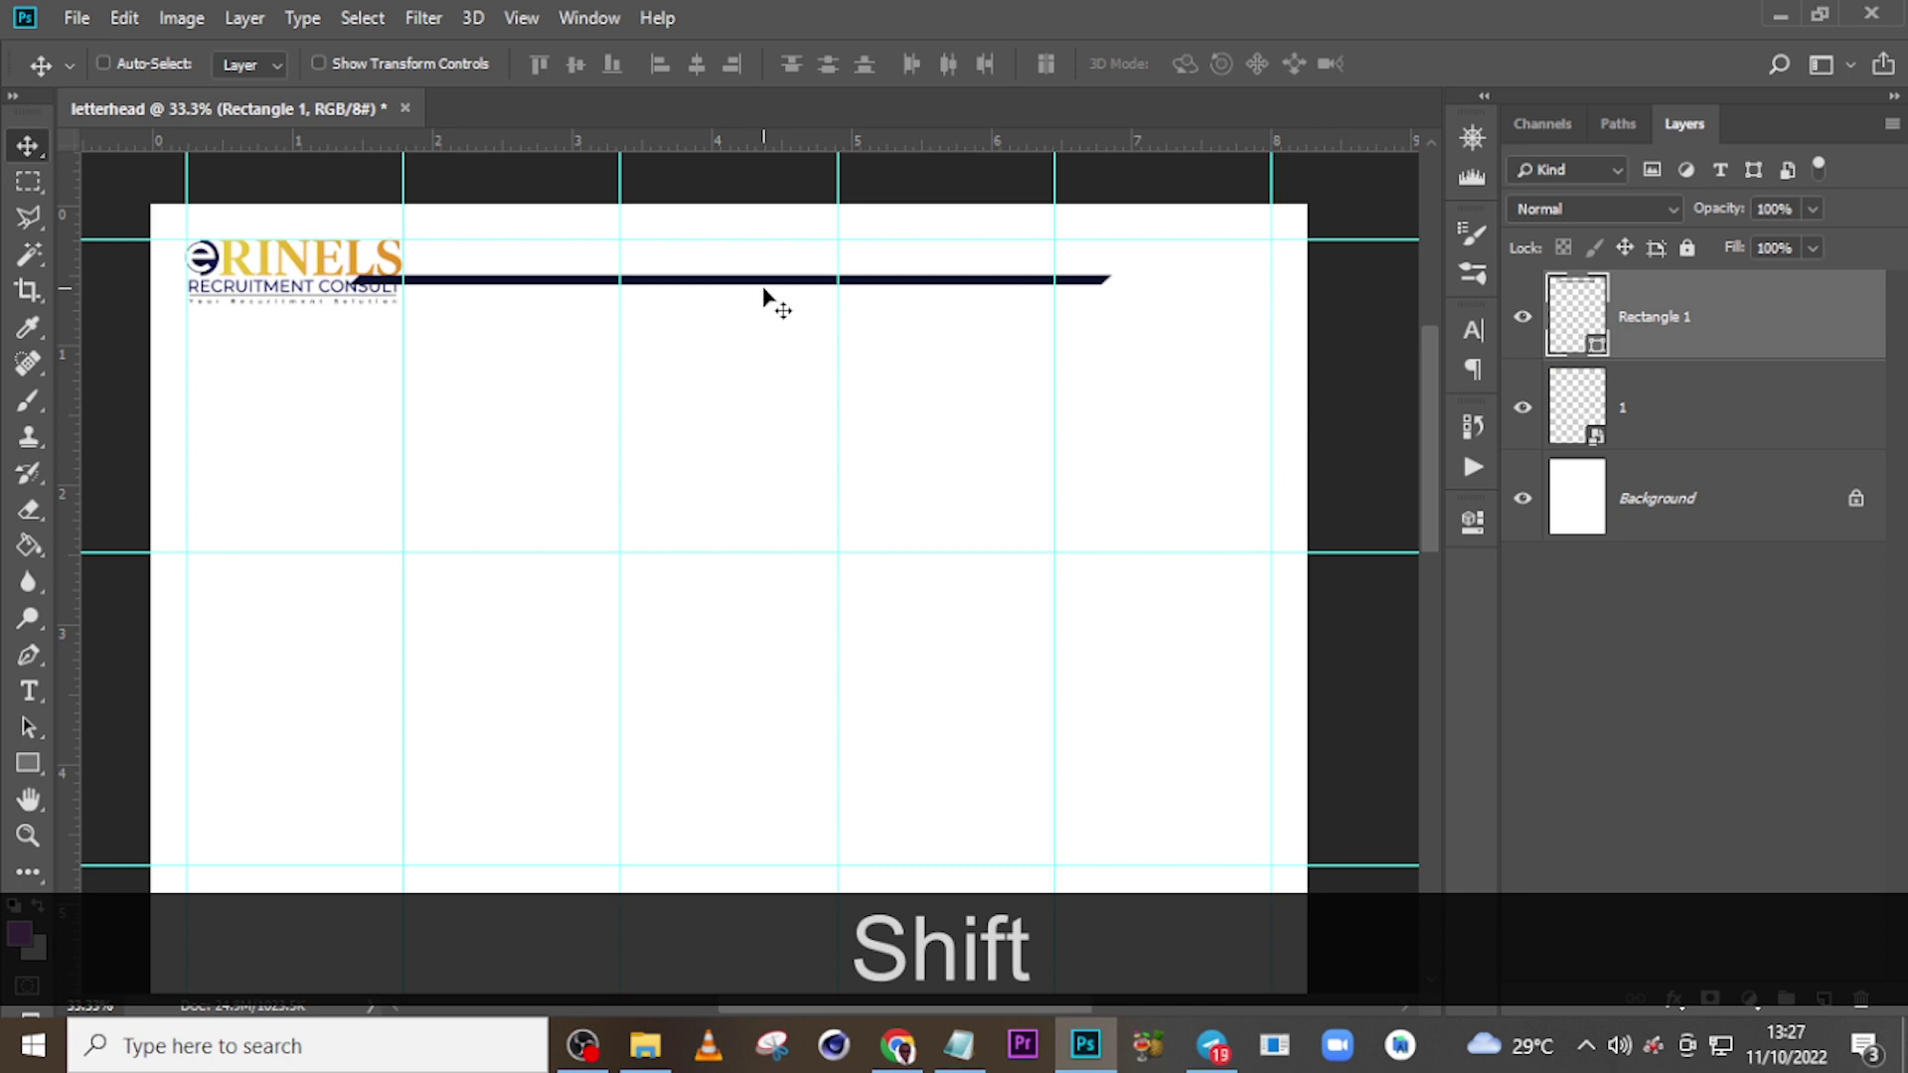
pyautogui.press('Down')
pyautogui.press('Down')
pyautogui.press('Down')
pyautogui.press('Down')
pyautogui.press('Down')
pyautogui.press('Down')
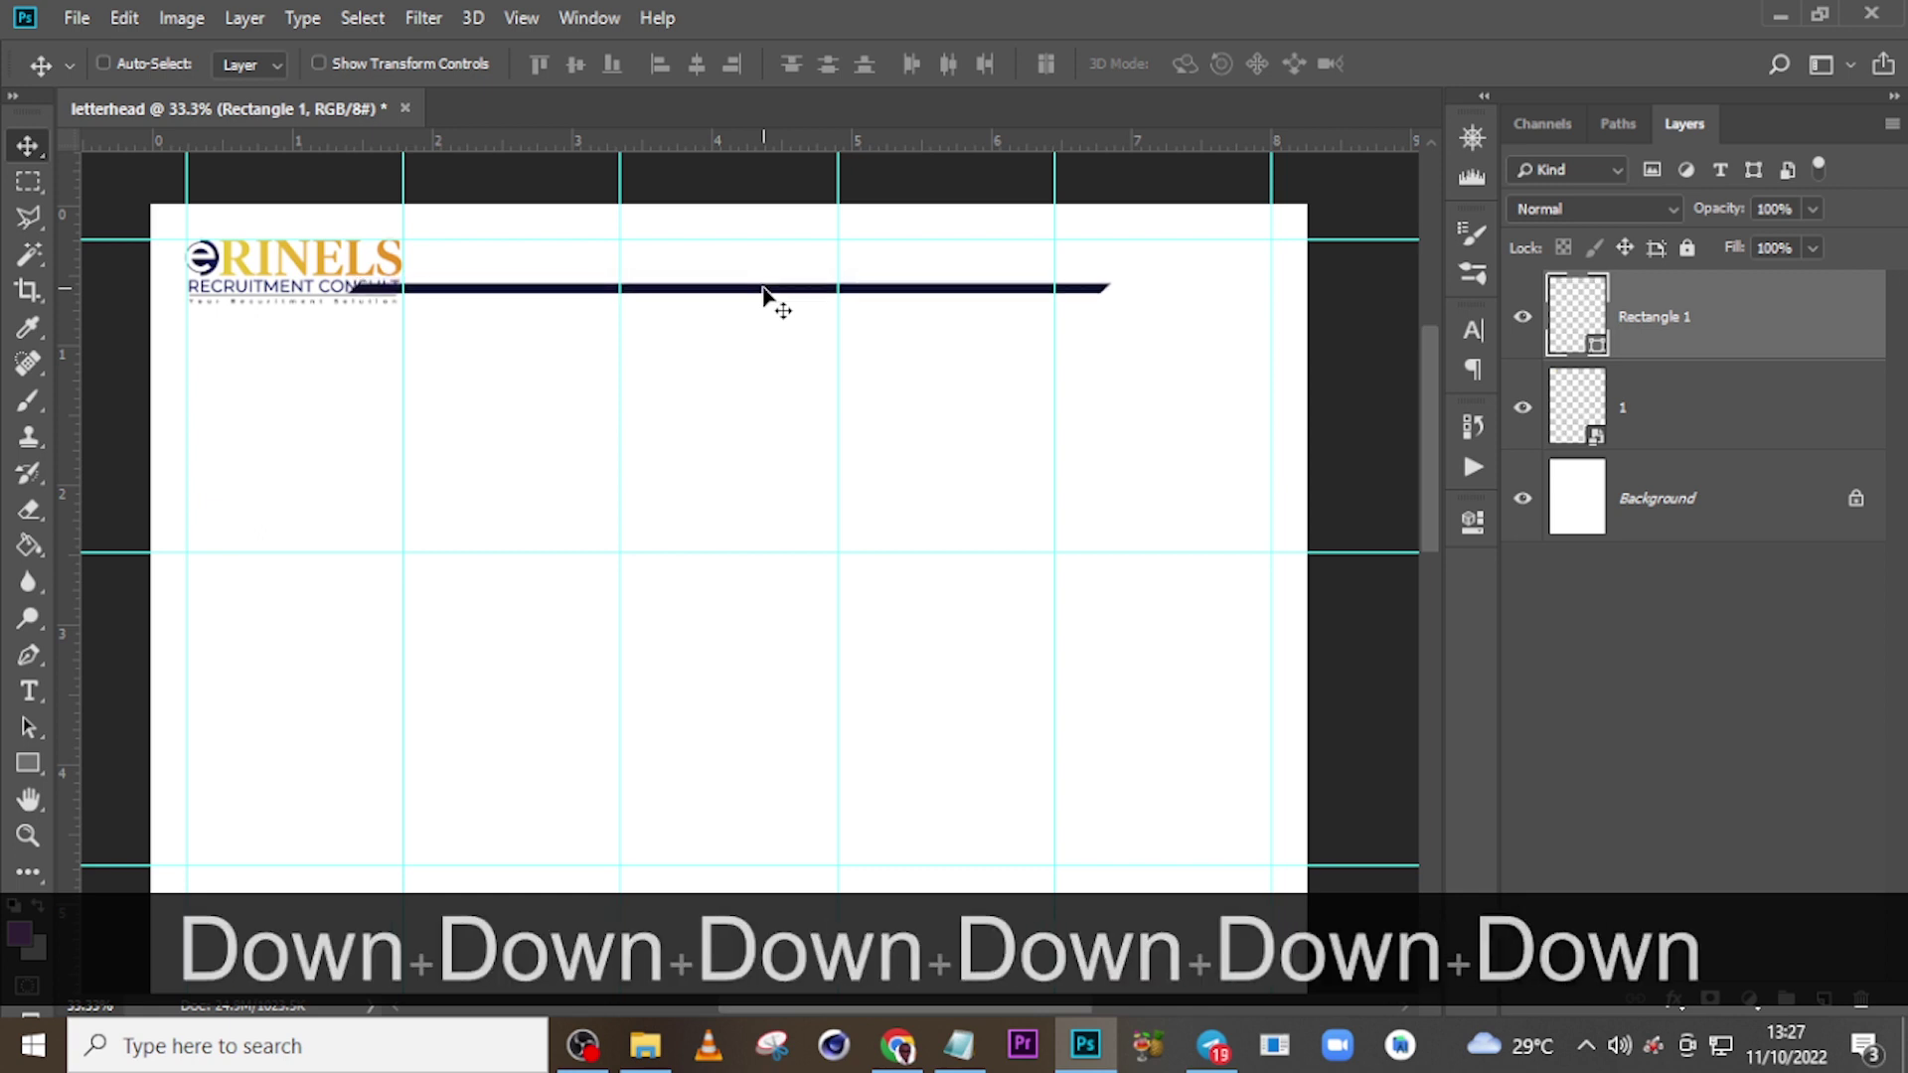
pyautogui.press('Down')
# - Duplicate the navy bar and move the copy right along the same line, leaving a narrow slanted gap between the two bars
pyautogui.hotkey('ctrl', 'j')
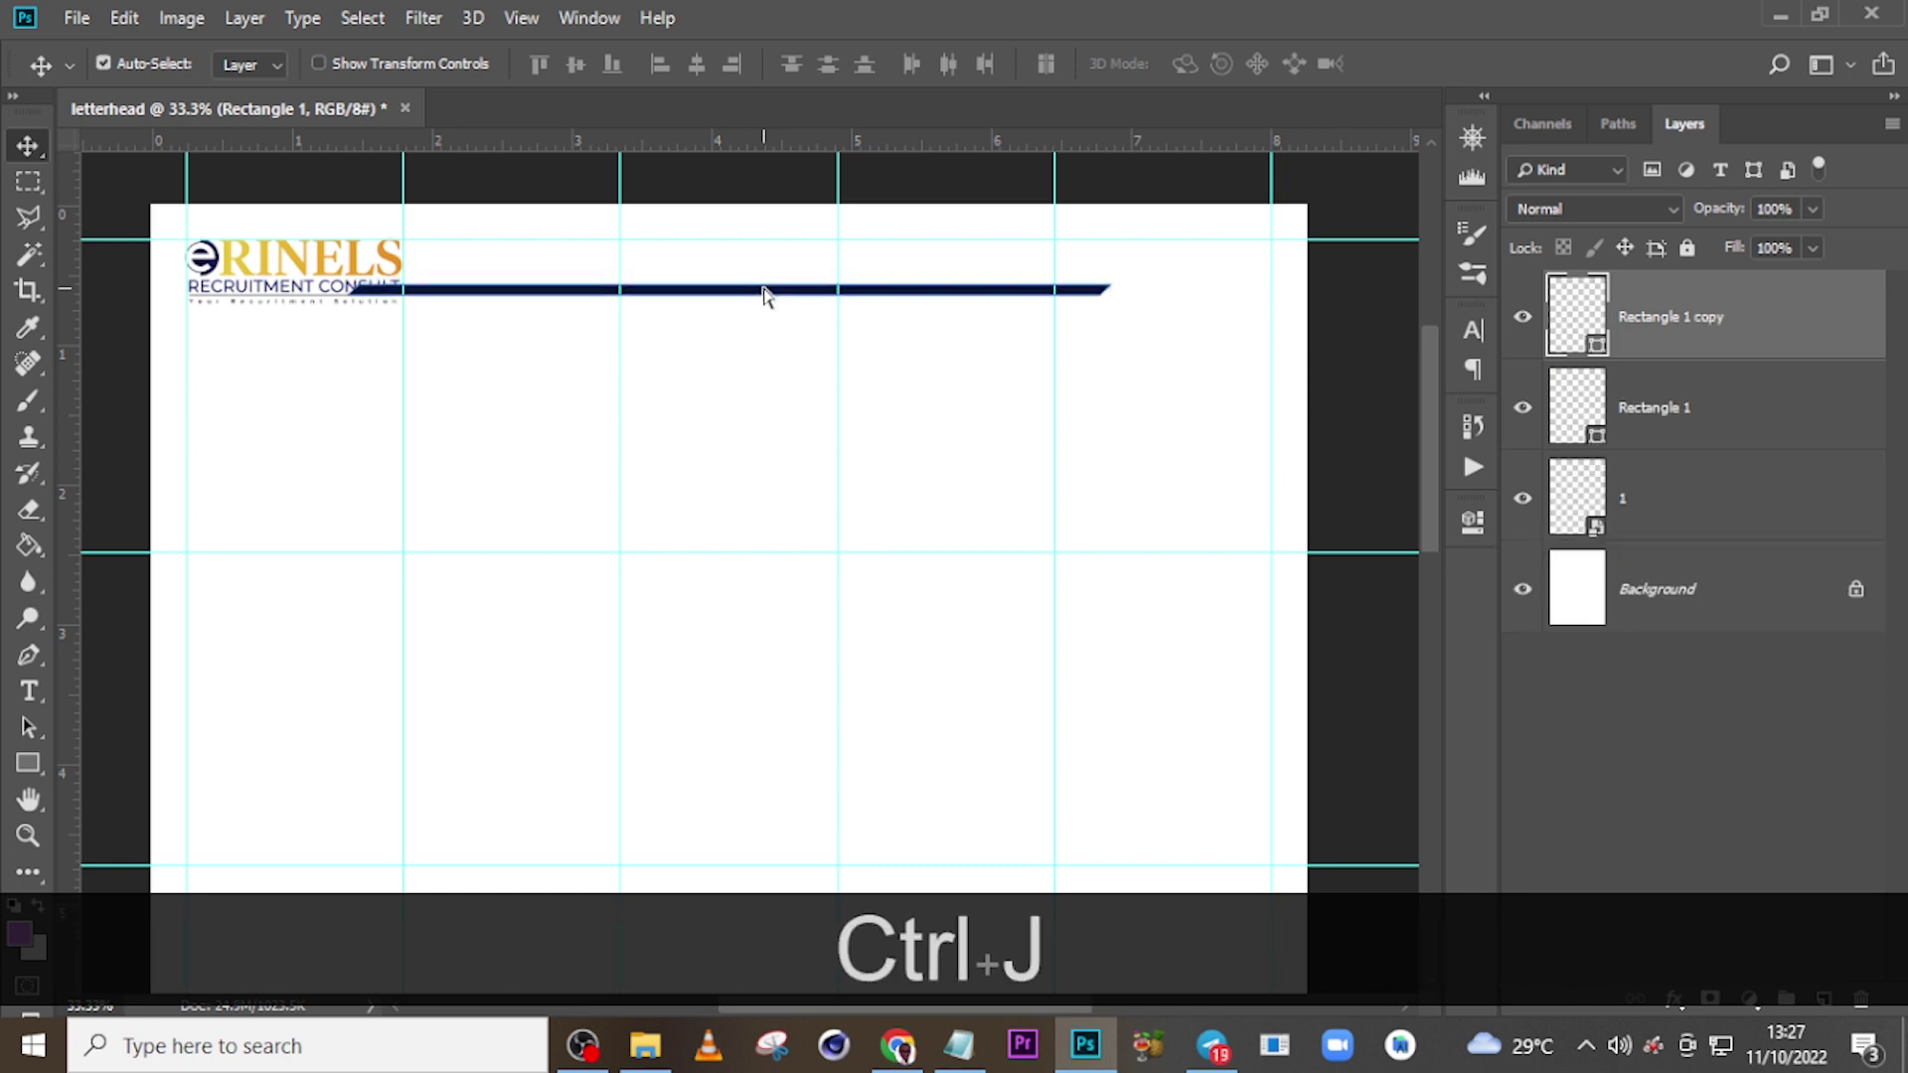
pyautogui.moveTo(630, 298); pyautogui.dragTo(939, 298)
pyautogui.moveTo(1029, 320); pyautogui.dragTo(1192, 331)
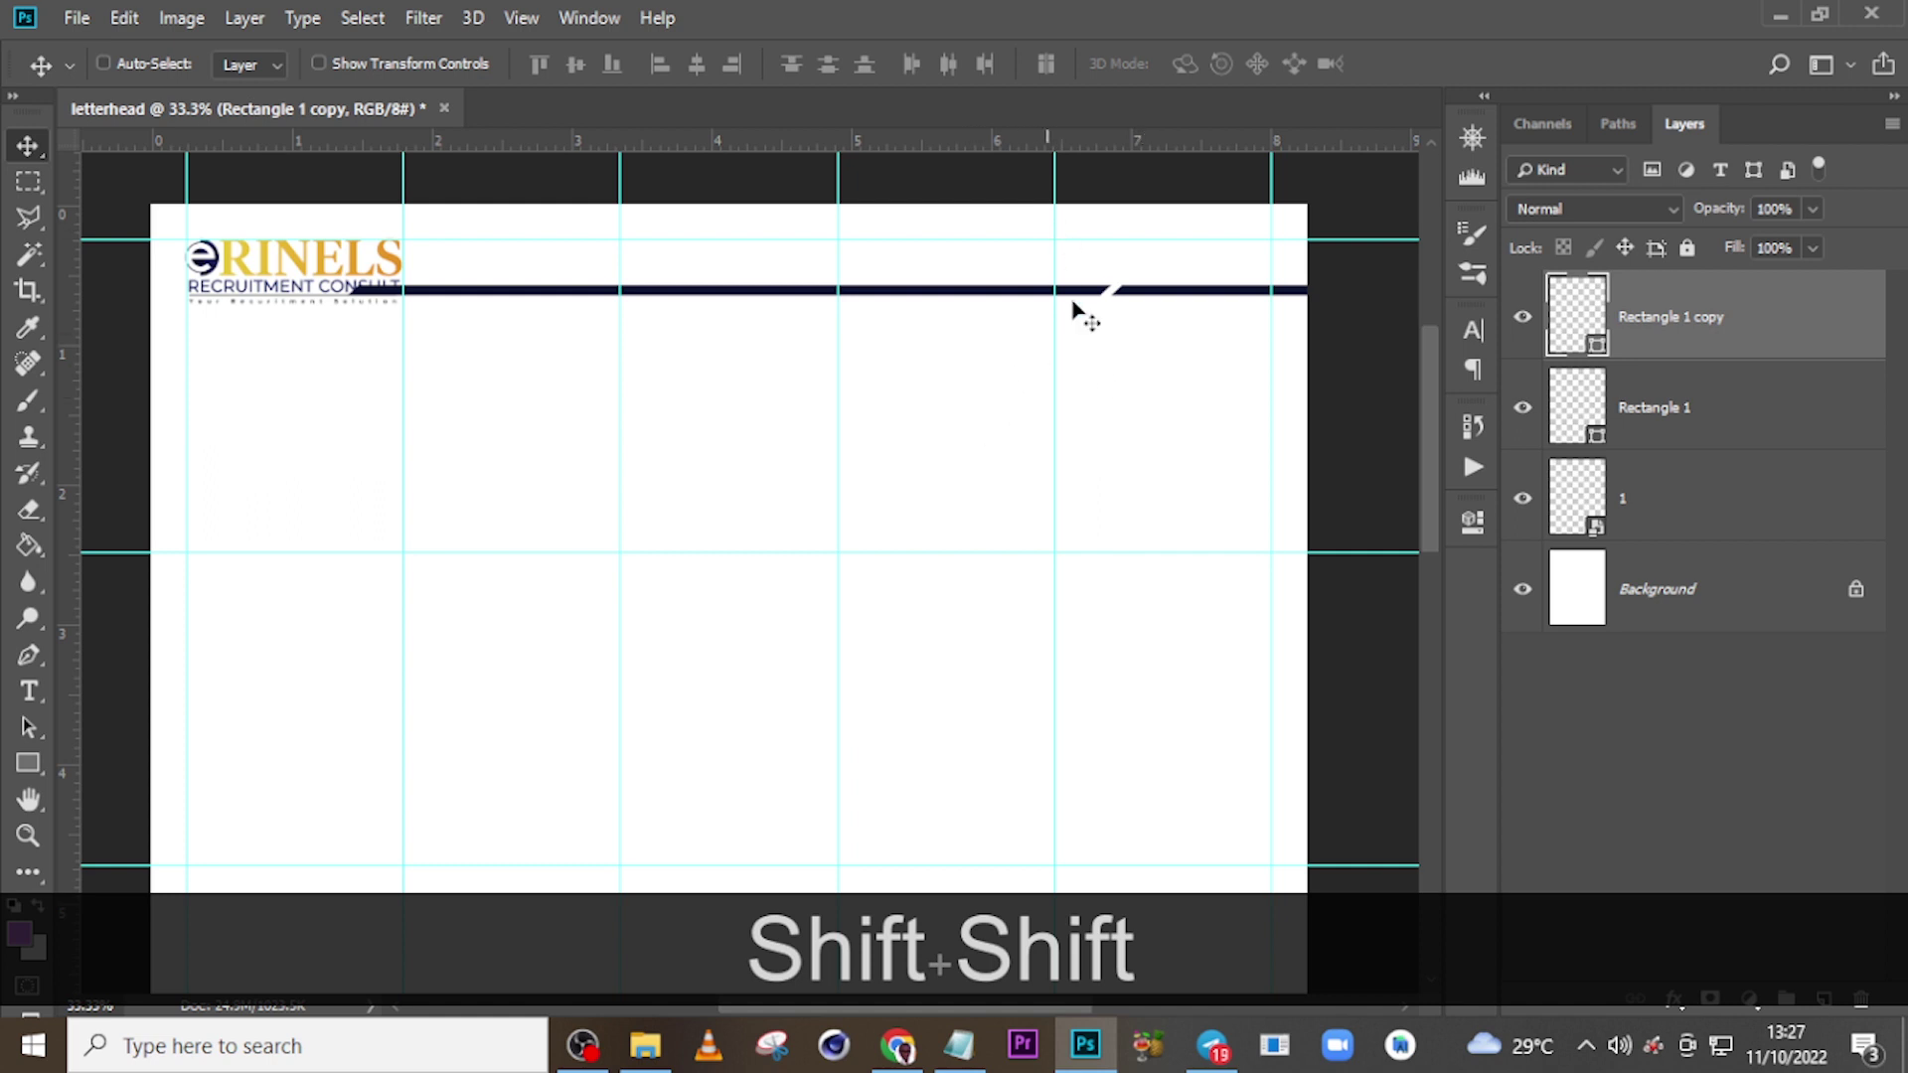
pyautogui.press('Left')
pyautogui.press('Left')
pyautogui.press('Left')
pyautogui.press('Left')
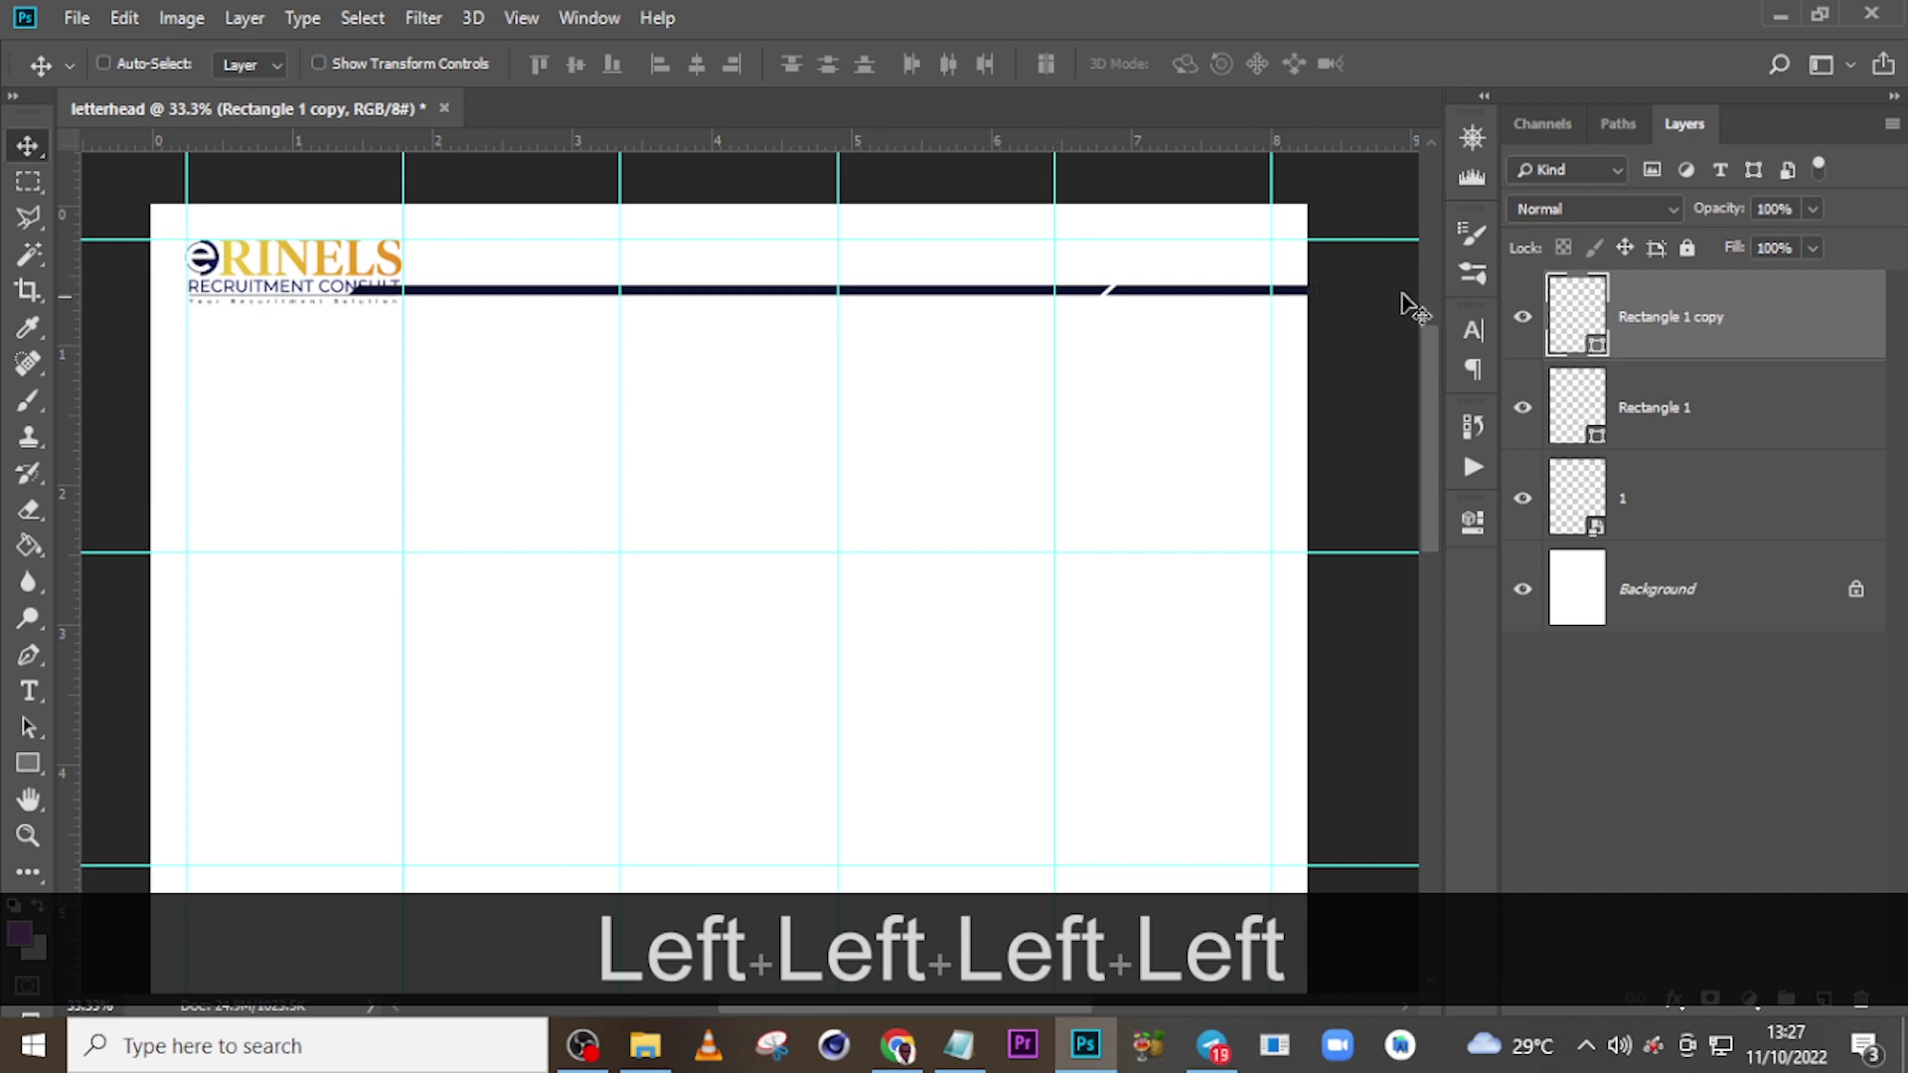
# - Recolour the duplicated bar at the right end of the header to orange #ea830e
pyautogui.click(1571, 310)
pyautogui.doubleClick(1571, 310)
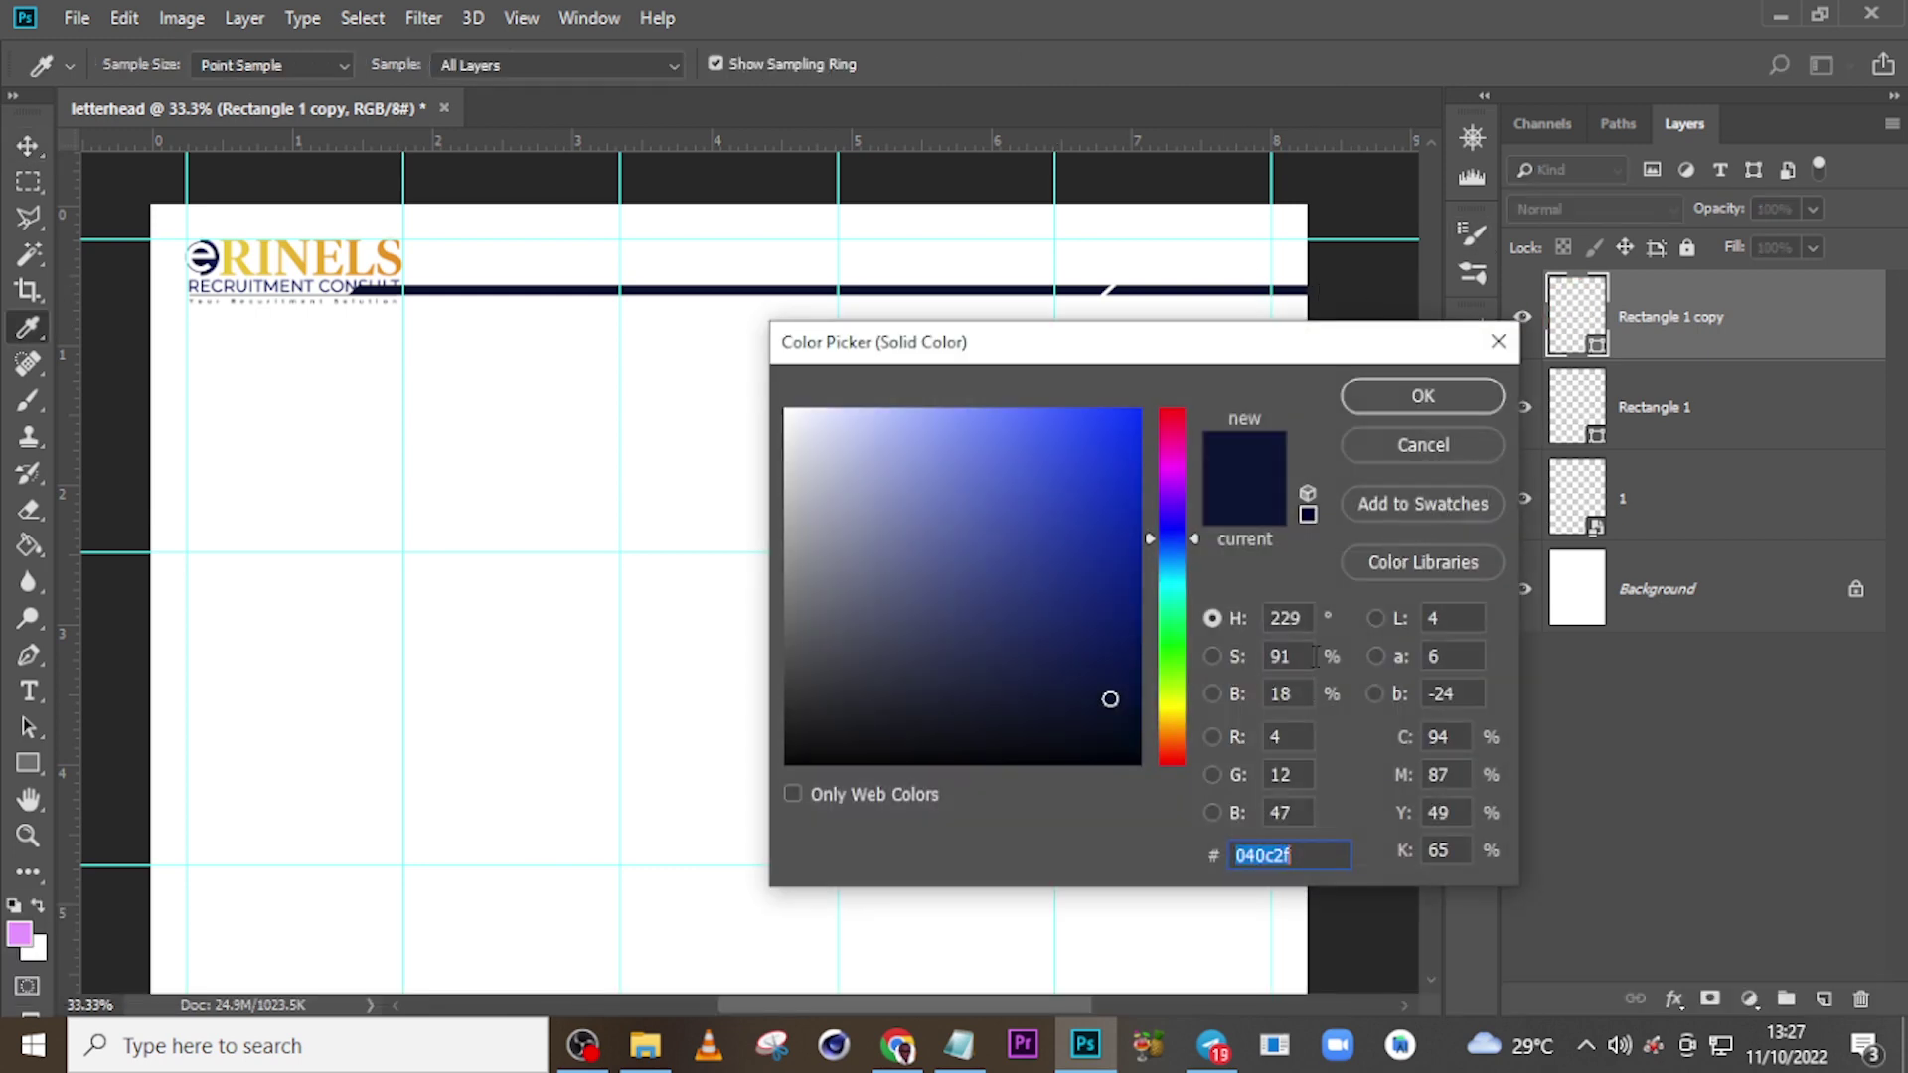
pyautogui.write('ea8')
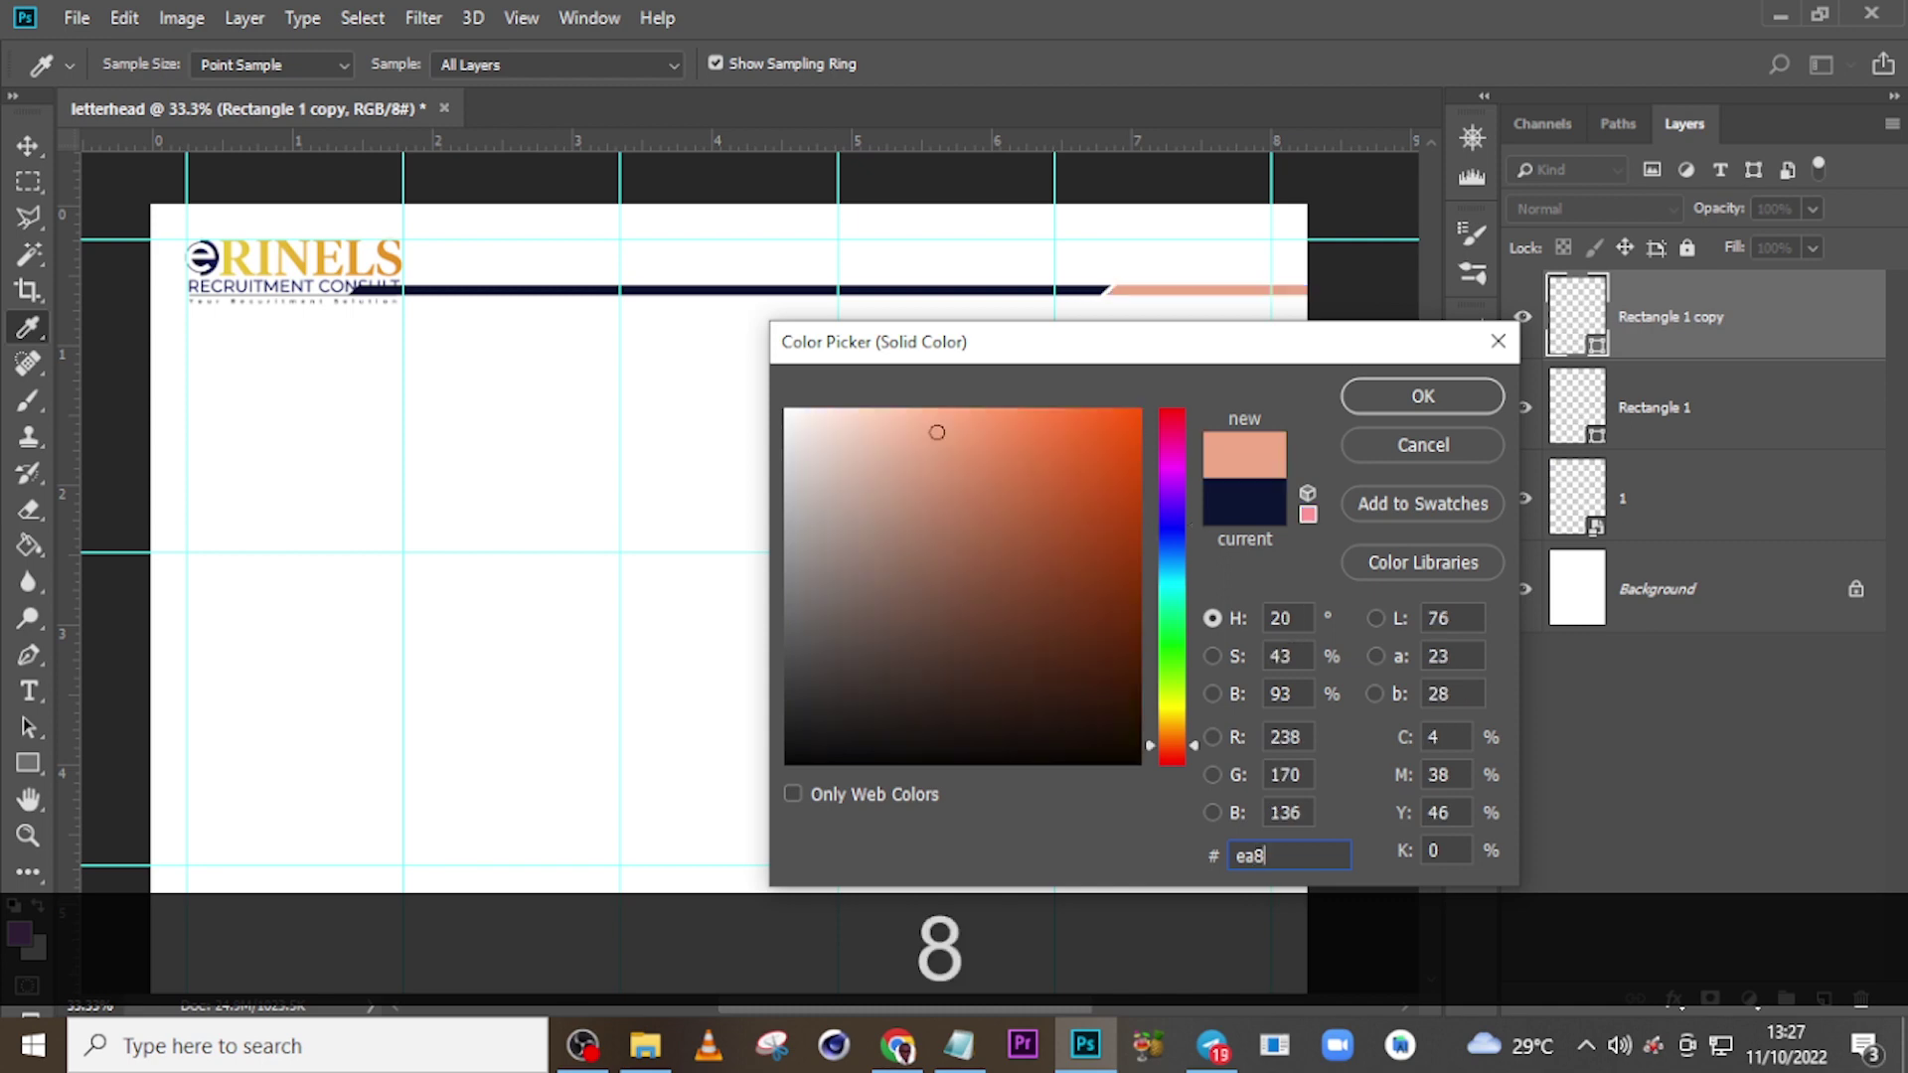
pyautogui.write('30e')
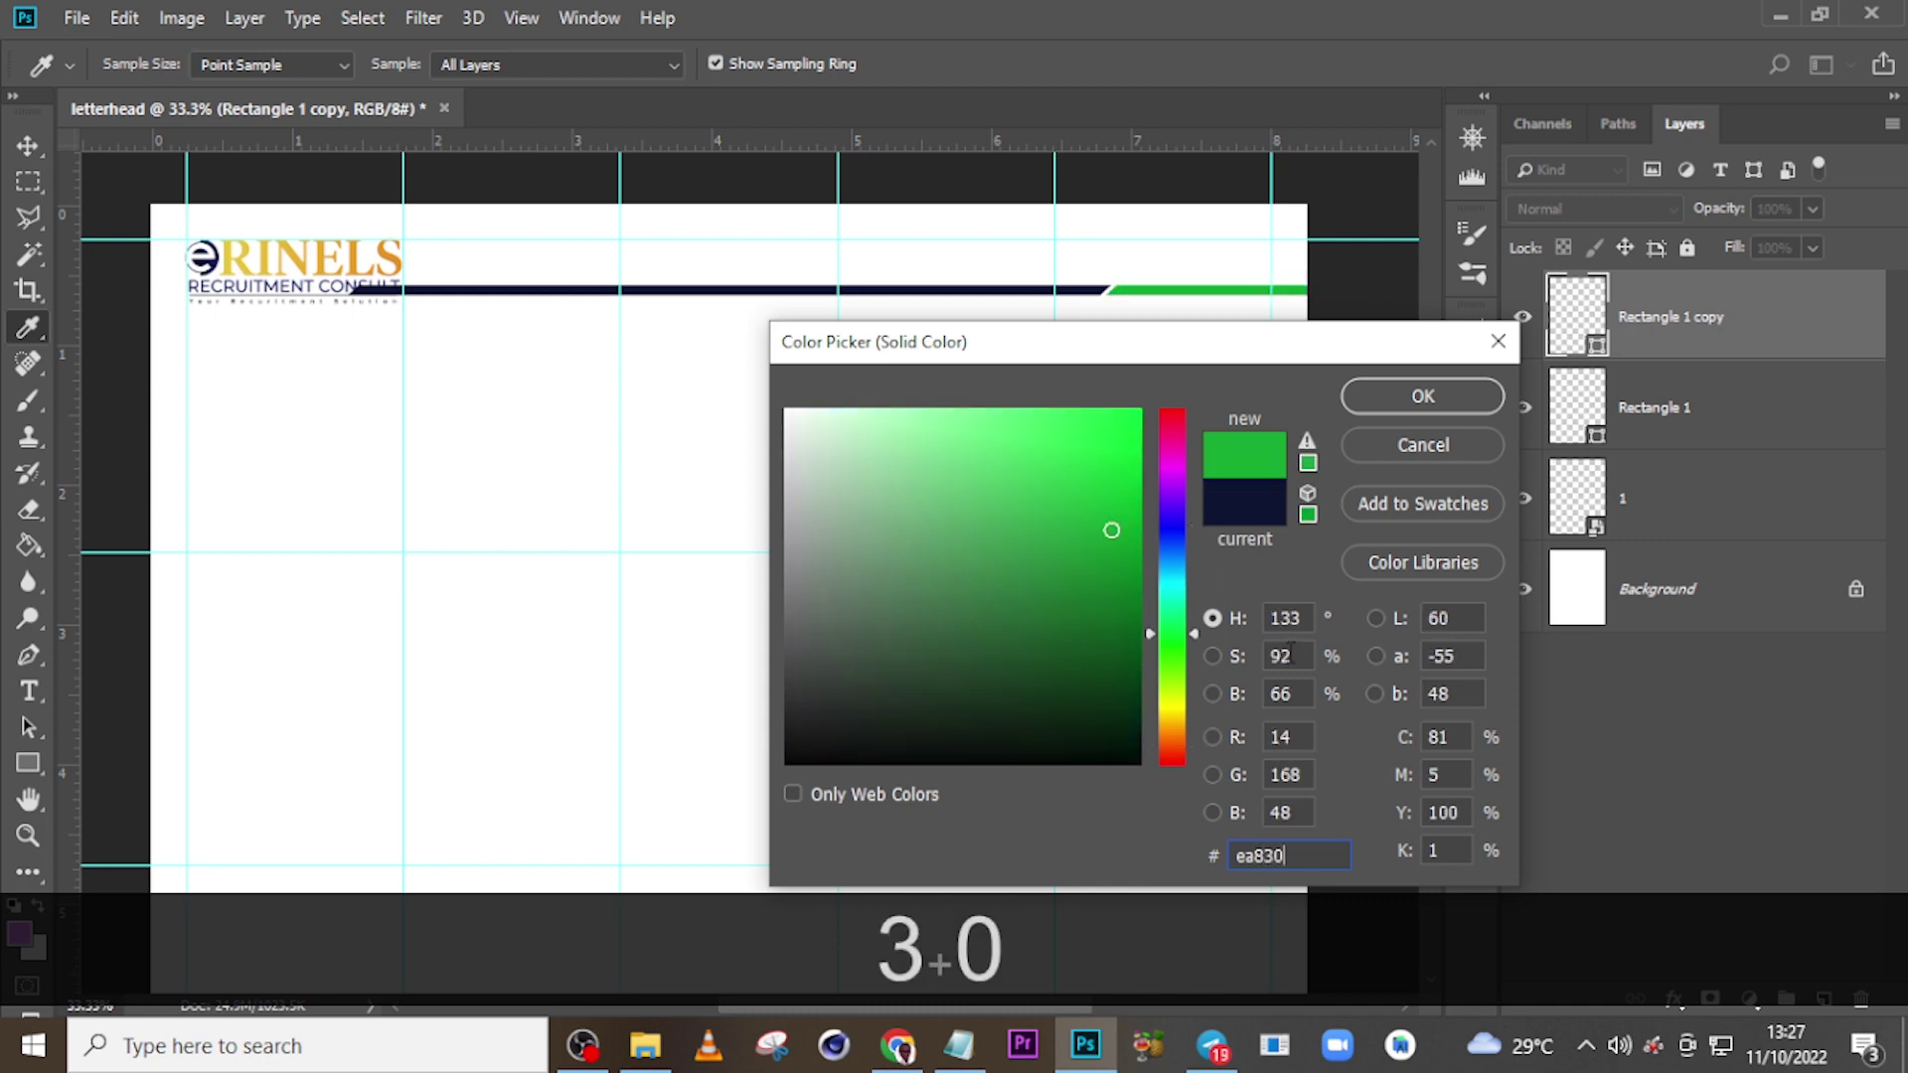
pyautogui.click(1421, 397)
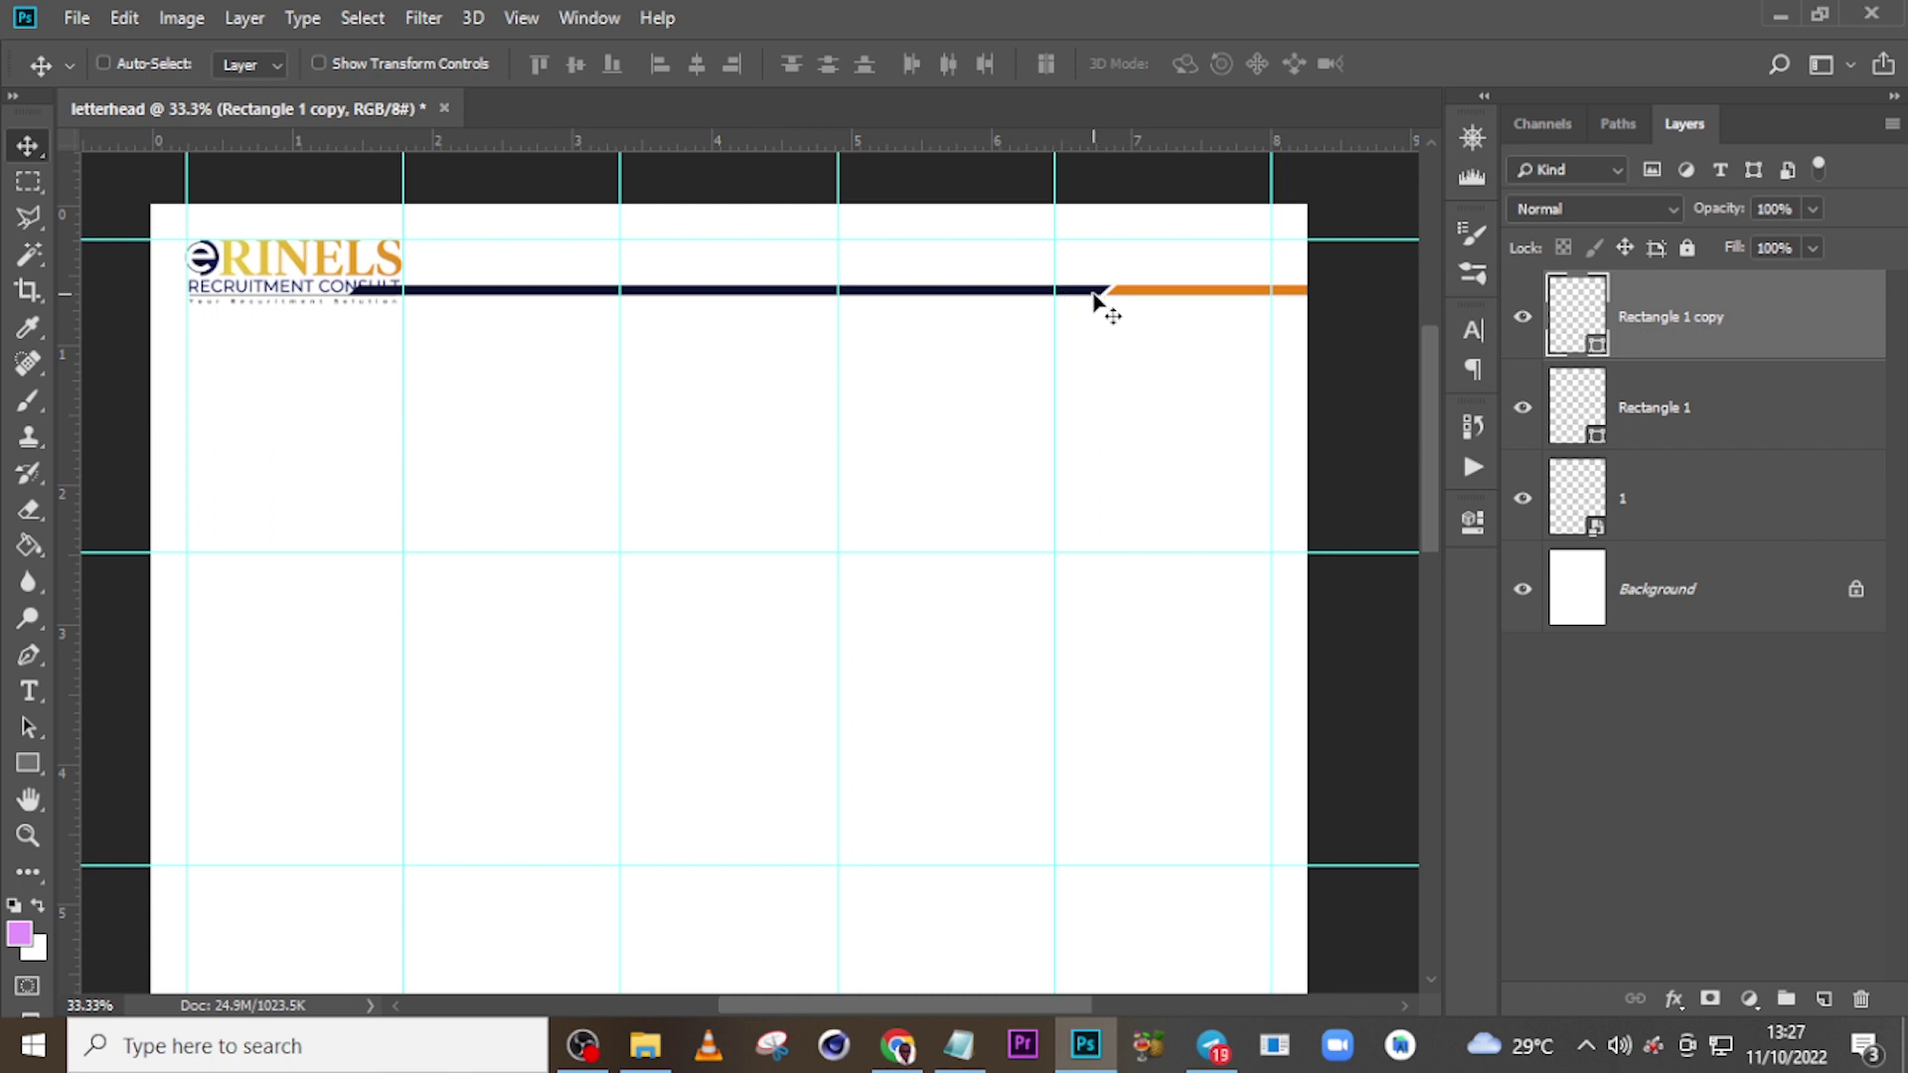
# - Select both bar layers and nudge them left together until the gap sits near the last inner column guide
pyautogui.click(1674, 421)
pyautogui.keyDown('ctrl'); pyautogui.click(1650, 352); pyautogui.keyUp('ctrl')
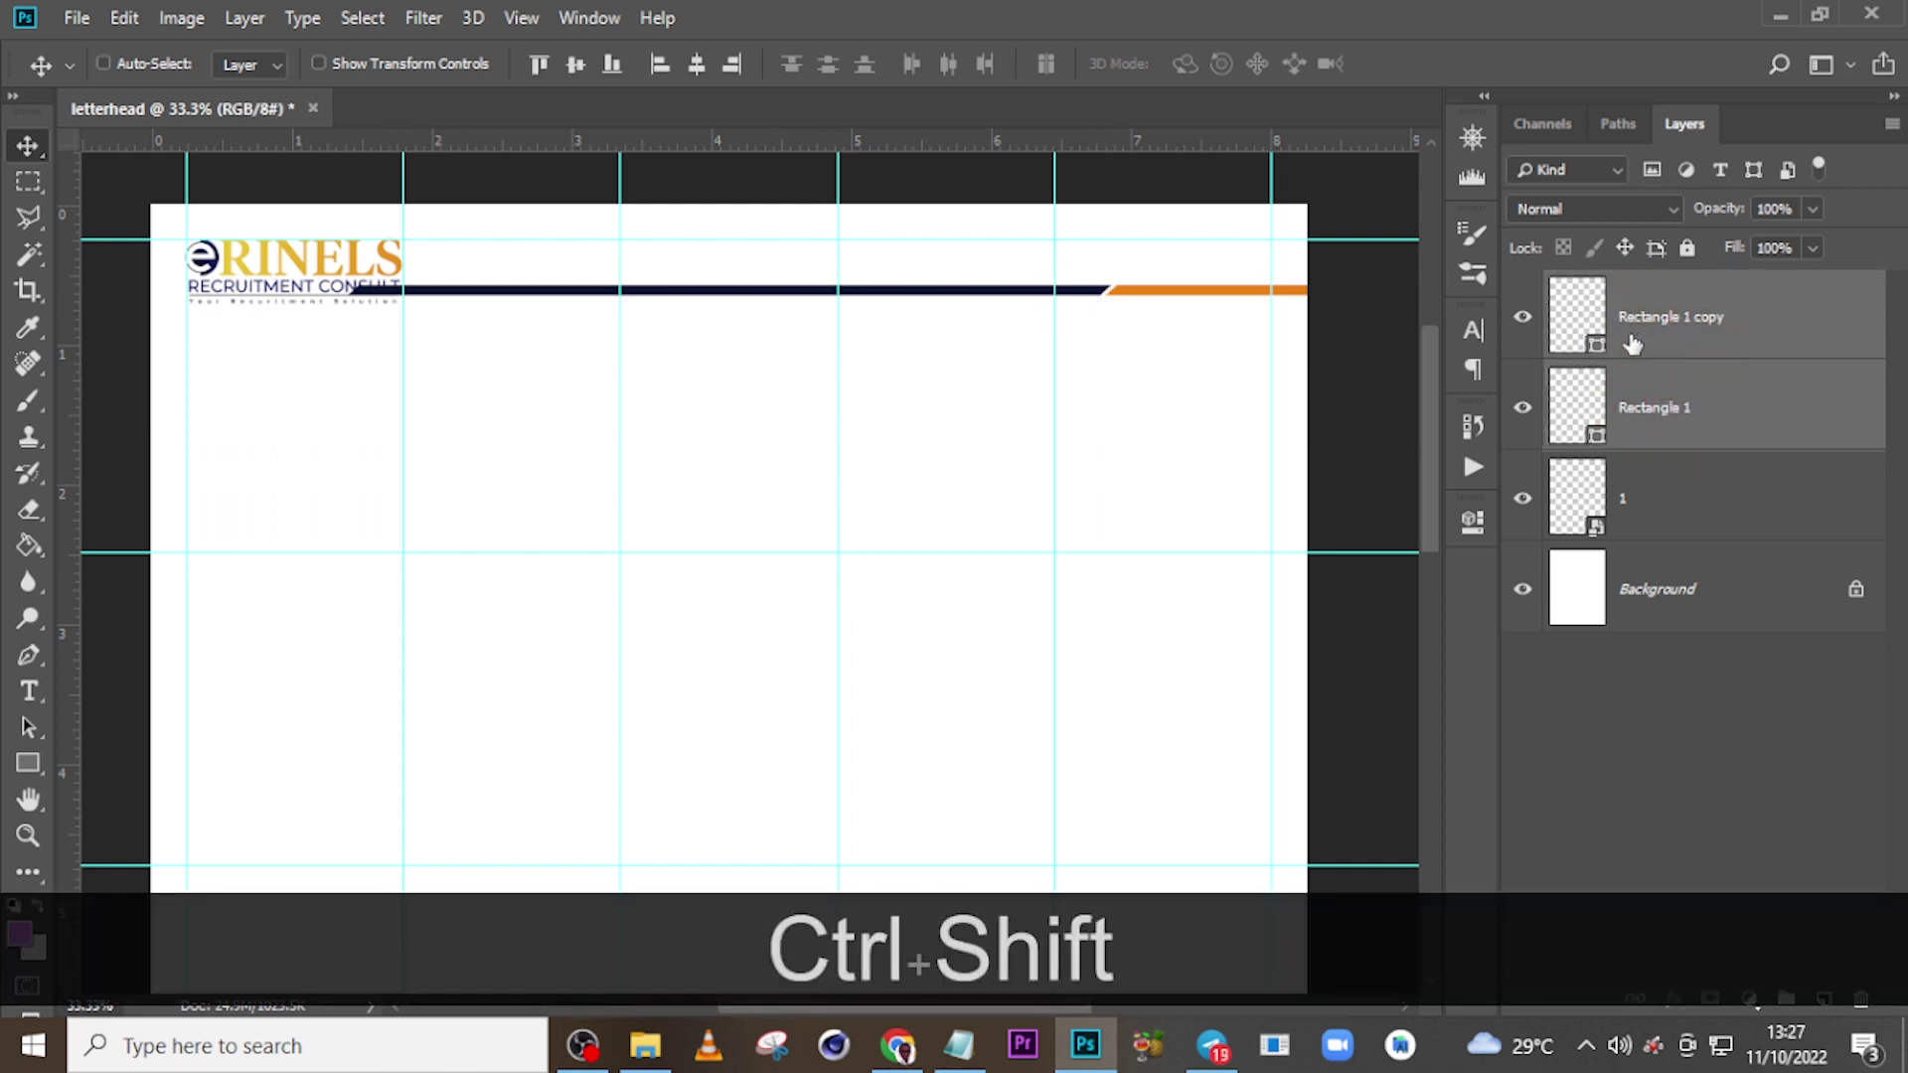
pyautogui.hotkey('ctrl', 'shift', 'Left')
pyautogui.hotkey('ctrl', 'shift', 'Left')
pyautogui.hotkey('ctrl', 'shift', 'Left')
pyautogui.hotkey('ctrl', 'shift', 'Left')
pyautogui.hotkey('ctrl', 'shift', 'Left')
pyautogui.hotkey('ctrl', 'shift', 'Left')
pyautogui.hotkey('ctrl', 'shift', 'Left')
pyautogui.hotkey('ctrl', 'shift', 'Left')
pyautogui.hotkey('ctrl', 'shift', 'Left')
pyautogui.hotkey('ctrl', 'shift', 'Left')
pyautogui.hotkey('ctrl', 'shift', 'Left')
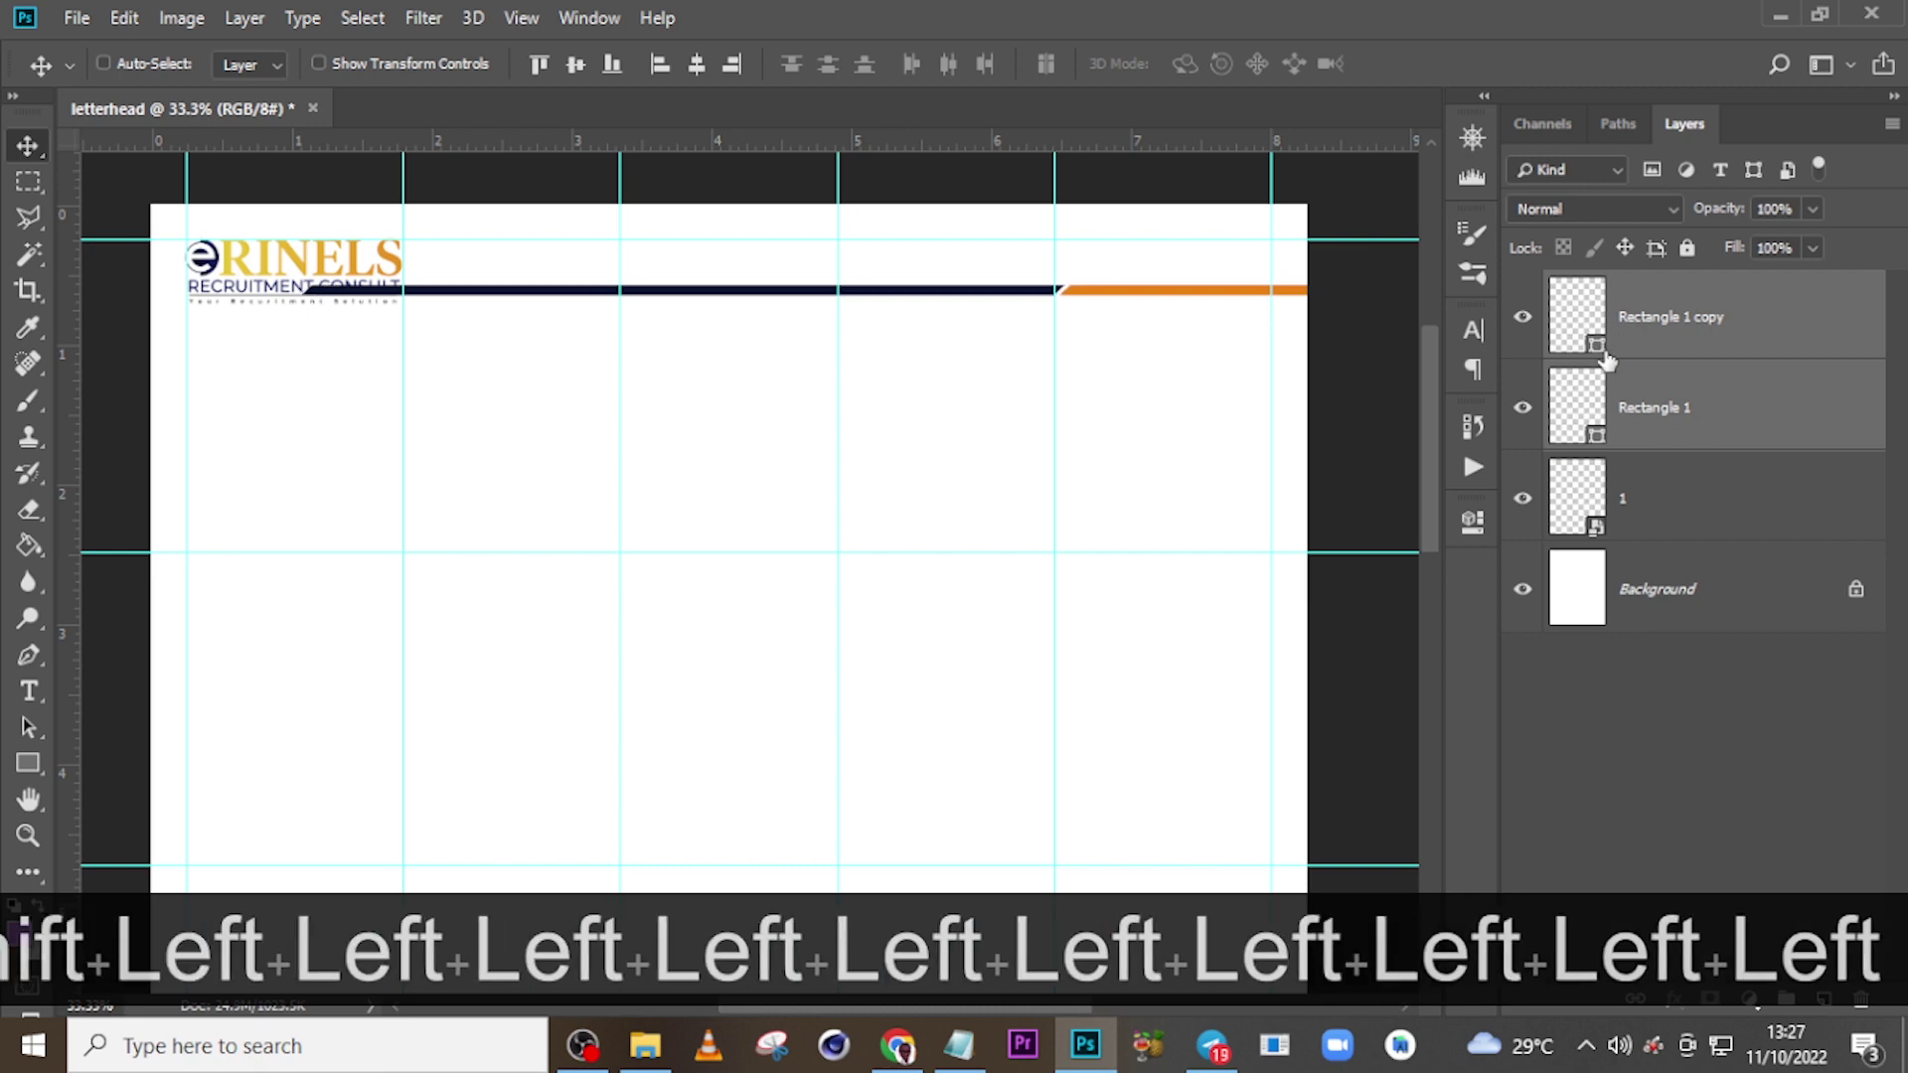
# - Group the two bar layers and rename the group "top bar"
pyautogui.press('ctrl')
pyautogui.hotkey('ctrl', 'g')
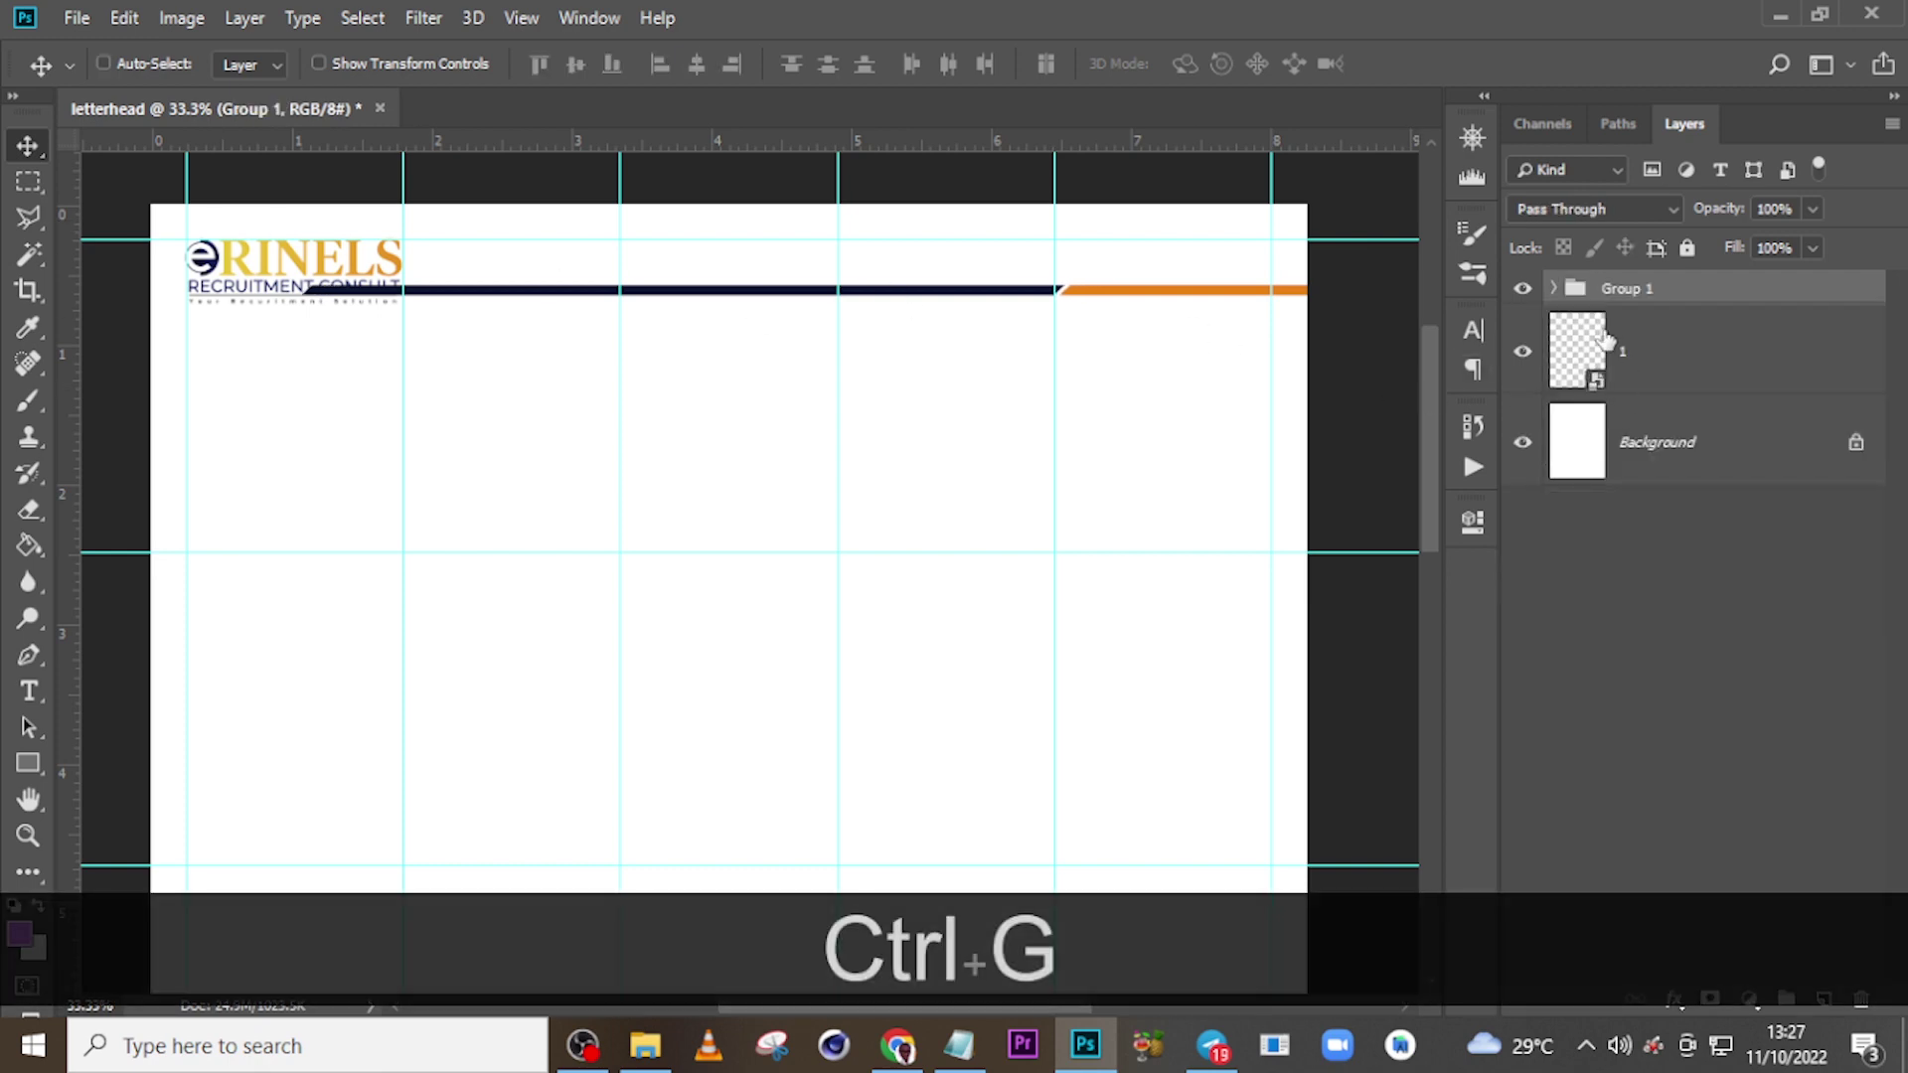
pyautogui.click(1522, 288)
pyautogui.click(1522, 288)
pyautogui.doubleClick(1622, 290)
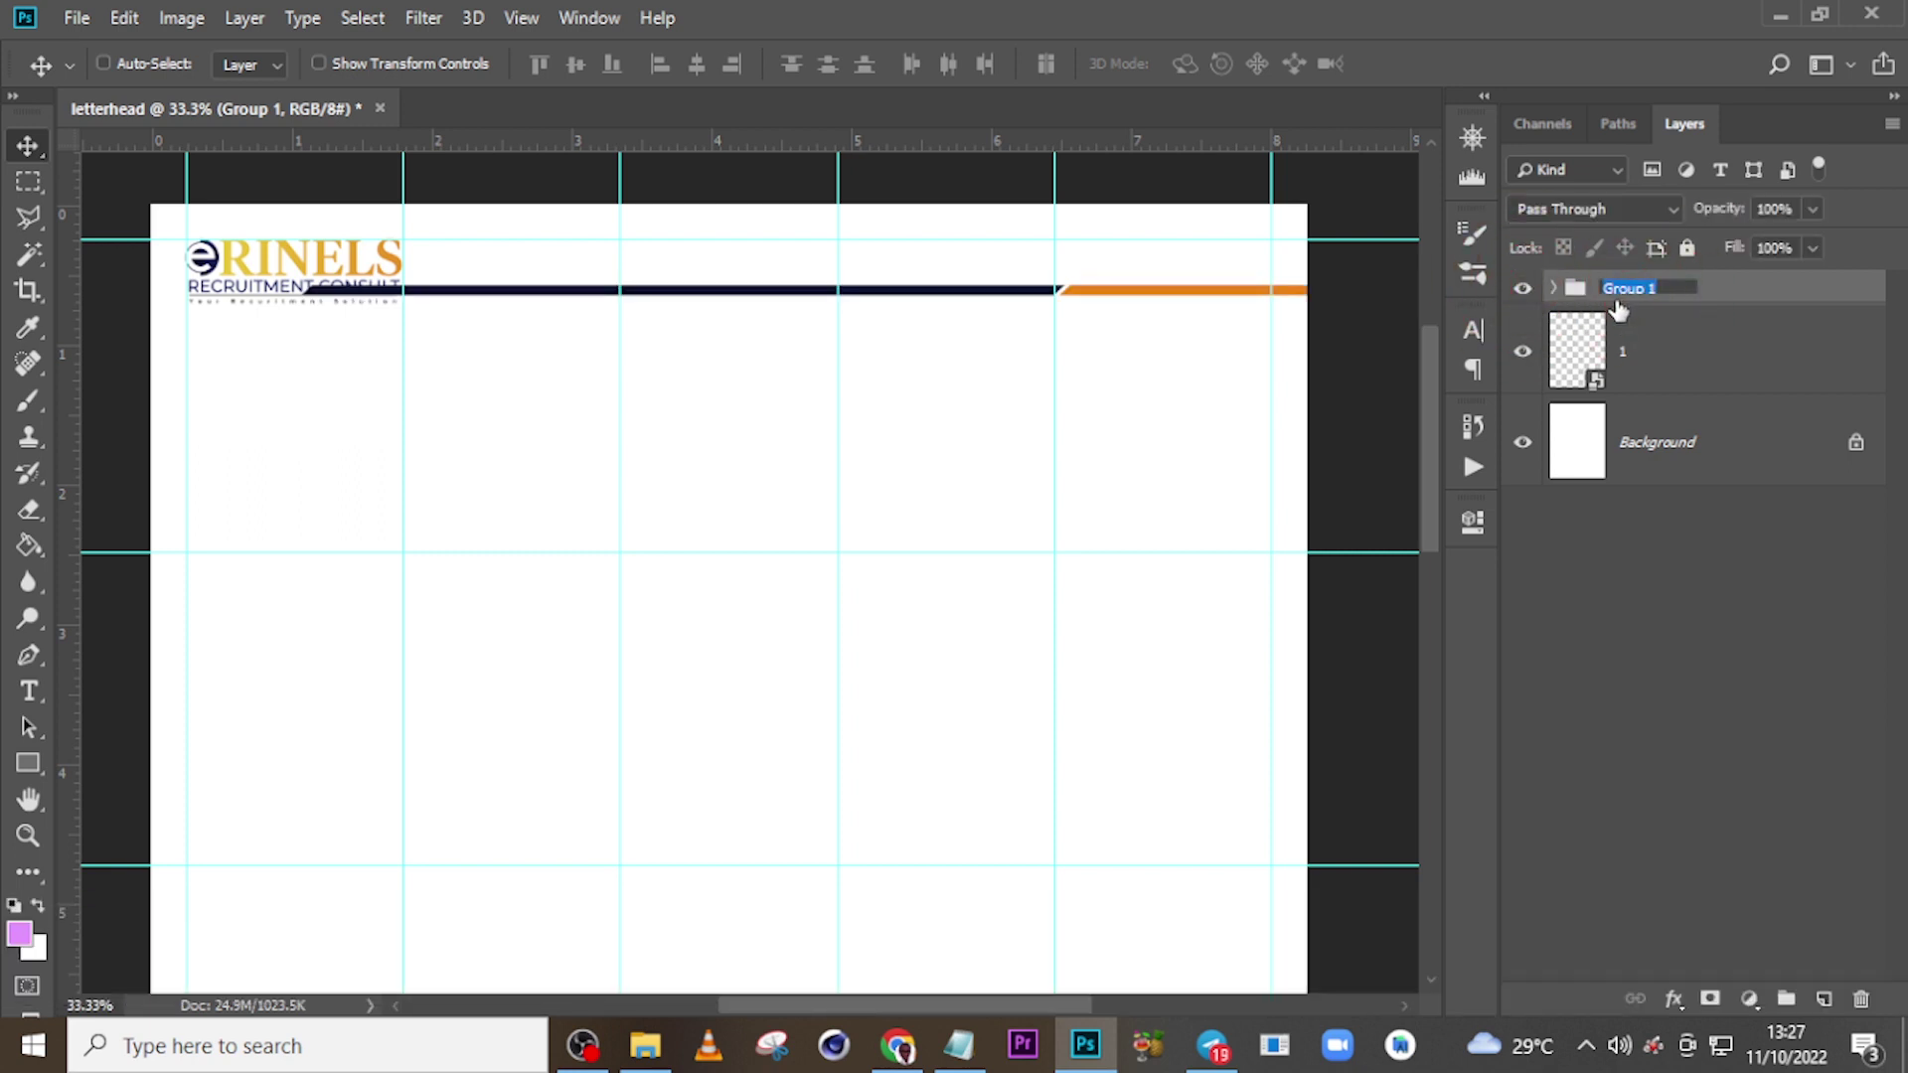
pyautogui.write('top bar')
pyautogui.press('Return')
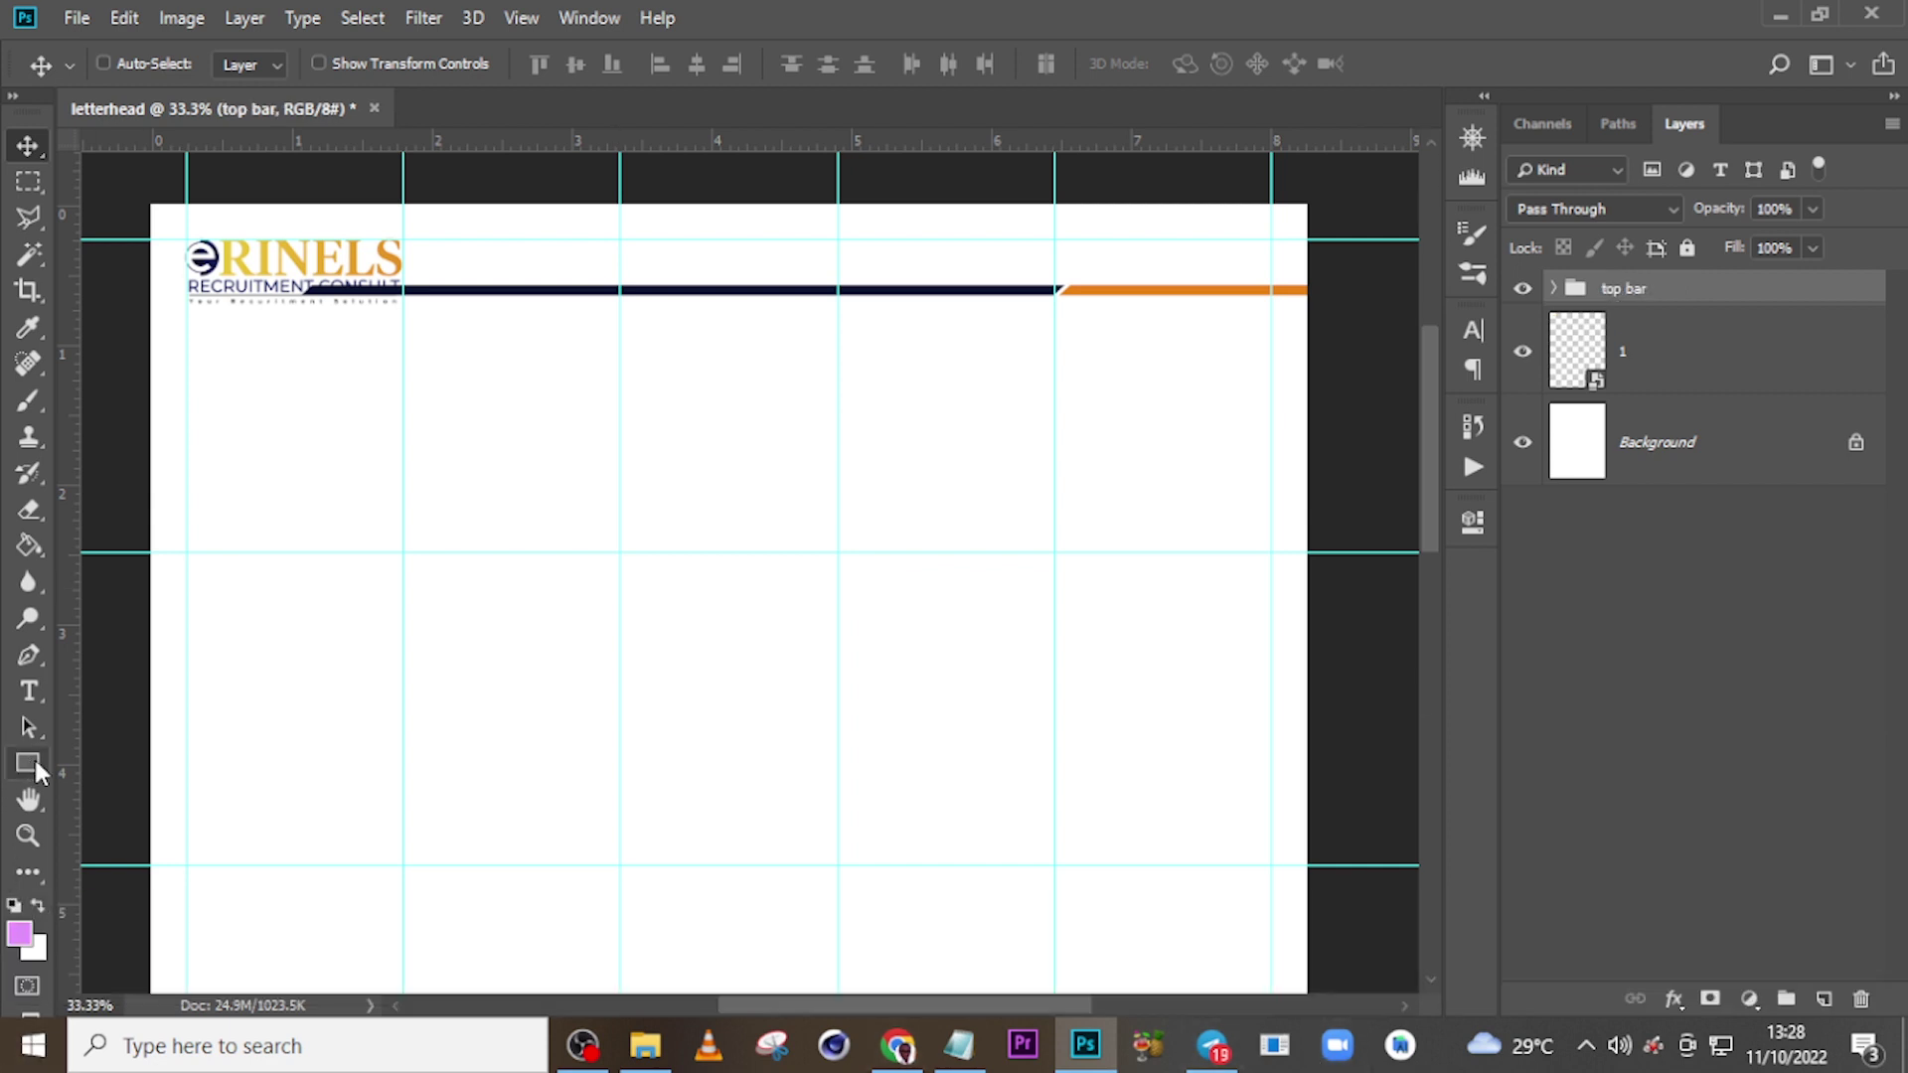
# - Hide the guides, draw a rectangular selection about 1.67 by 0.88 in around the logo, and invert the selection
pyautogui.hotkey('ctrl', 'h')
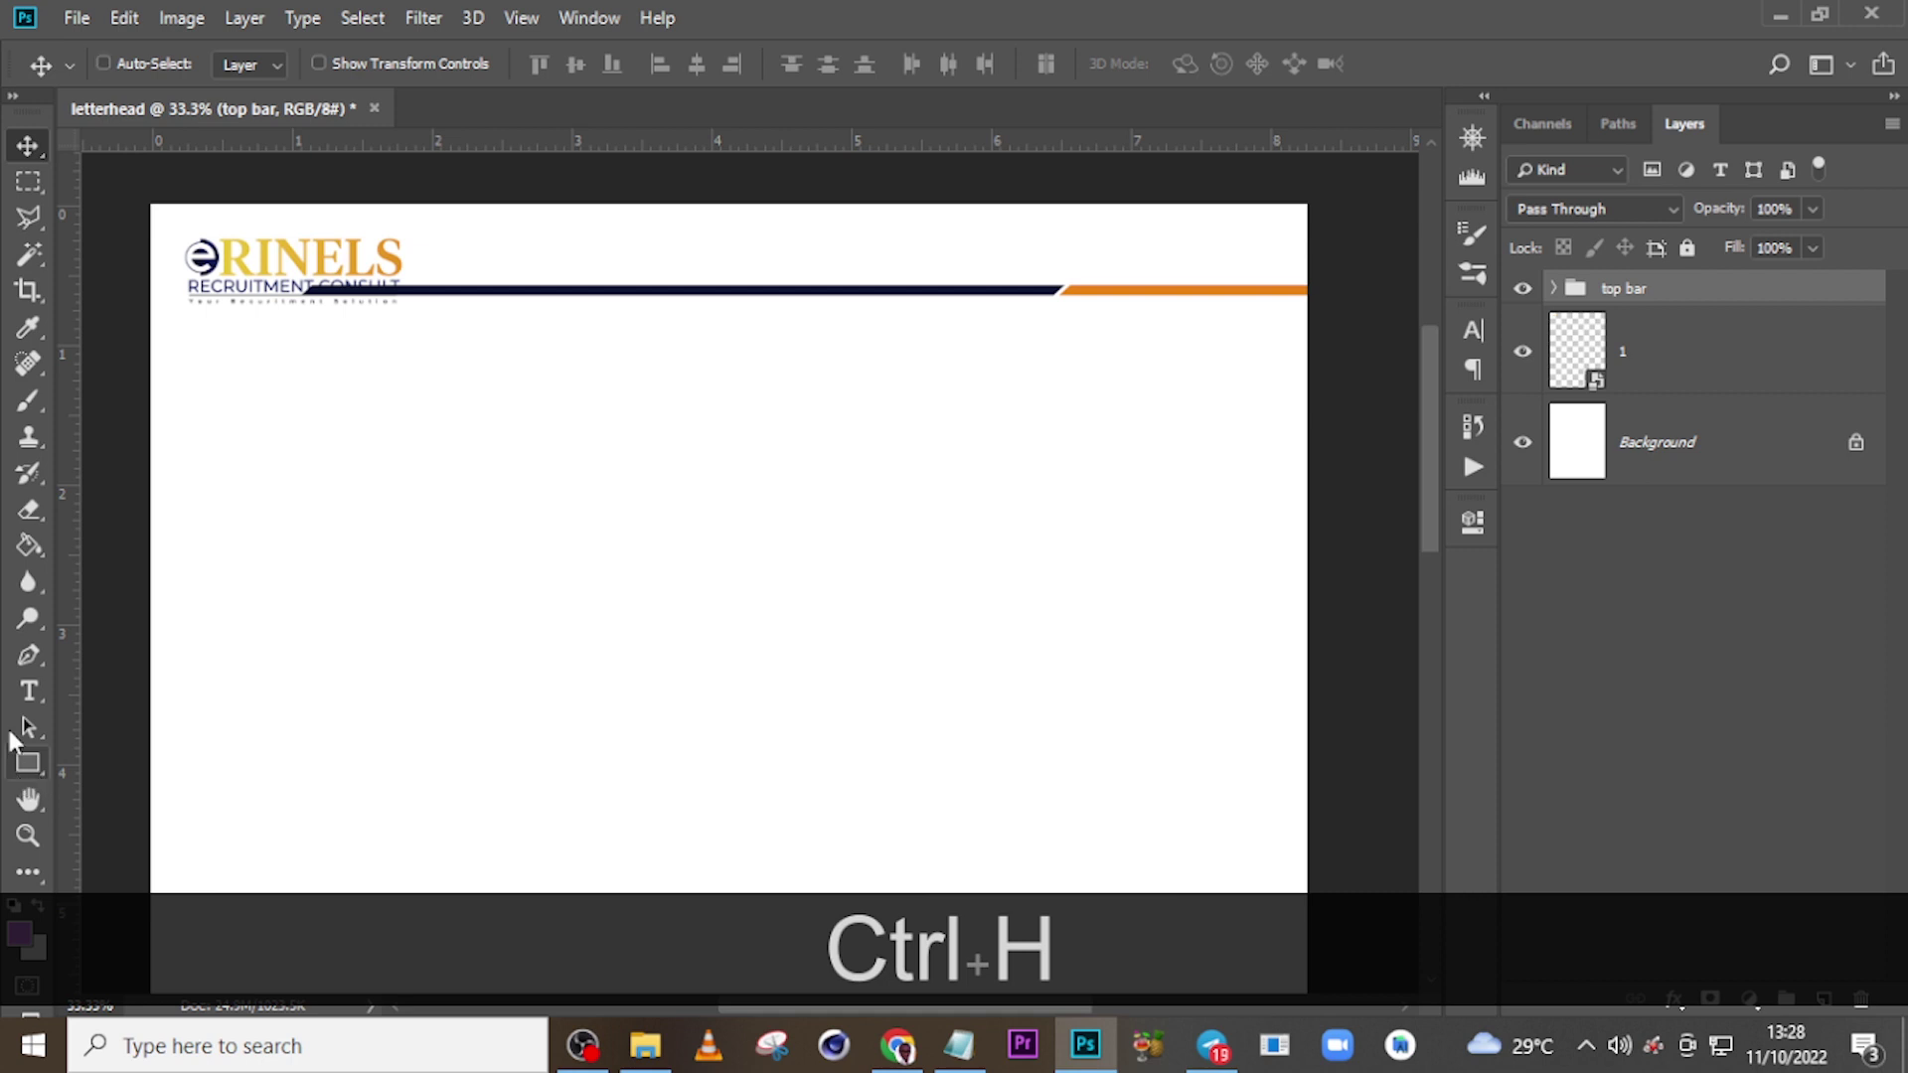
pyautogui.click(28, 181)
pyautogui.moveTo(175, 216); pyautogui.dragTo(407, 338)
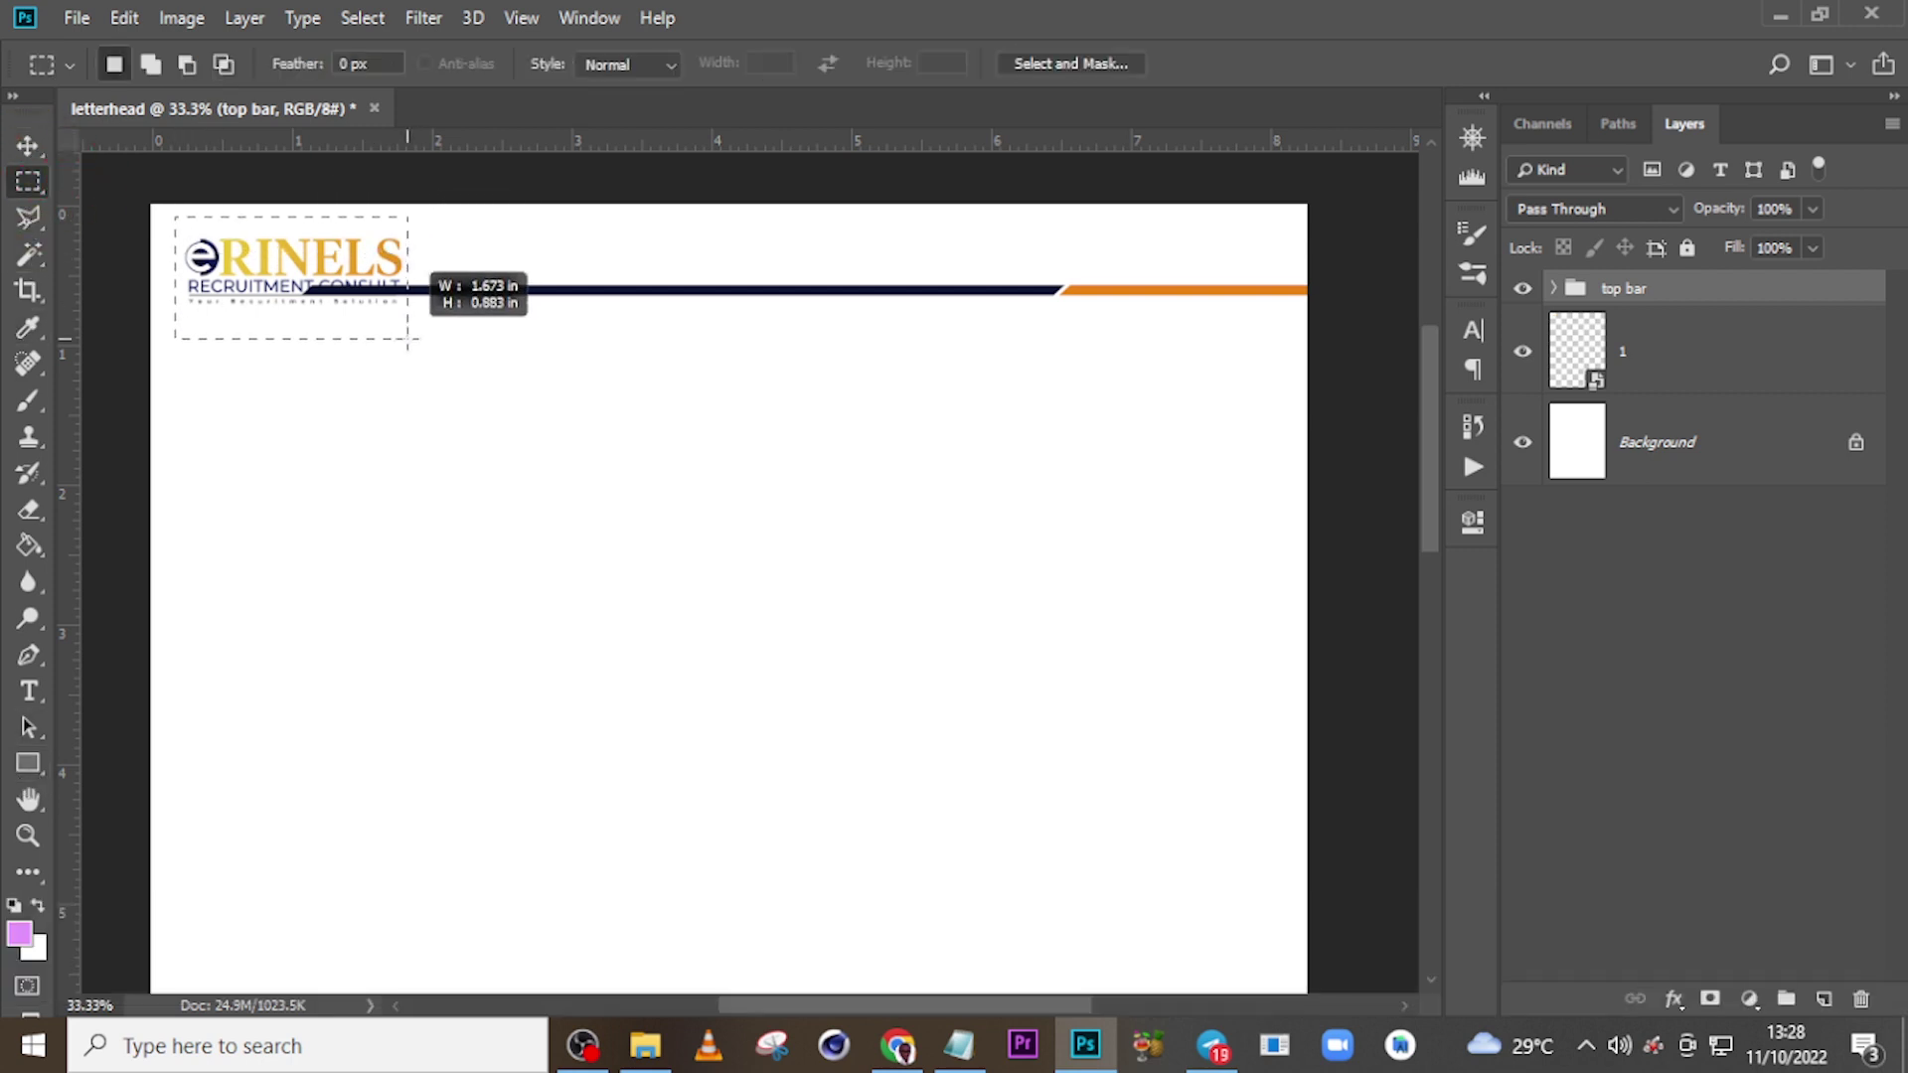
pyautogui.click(431, 335)
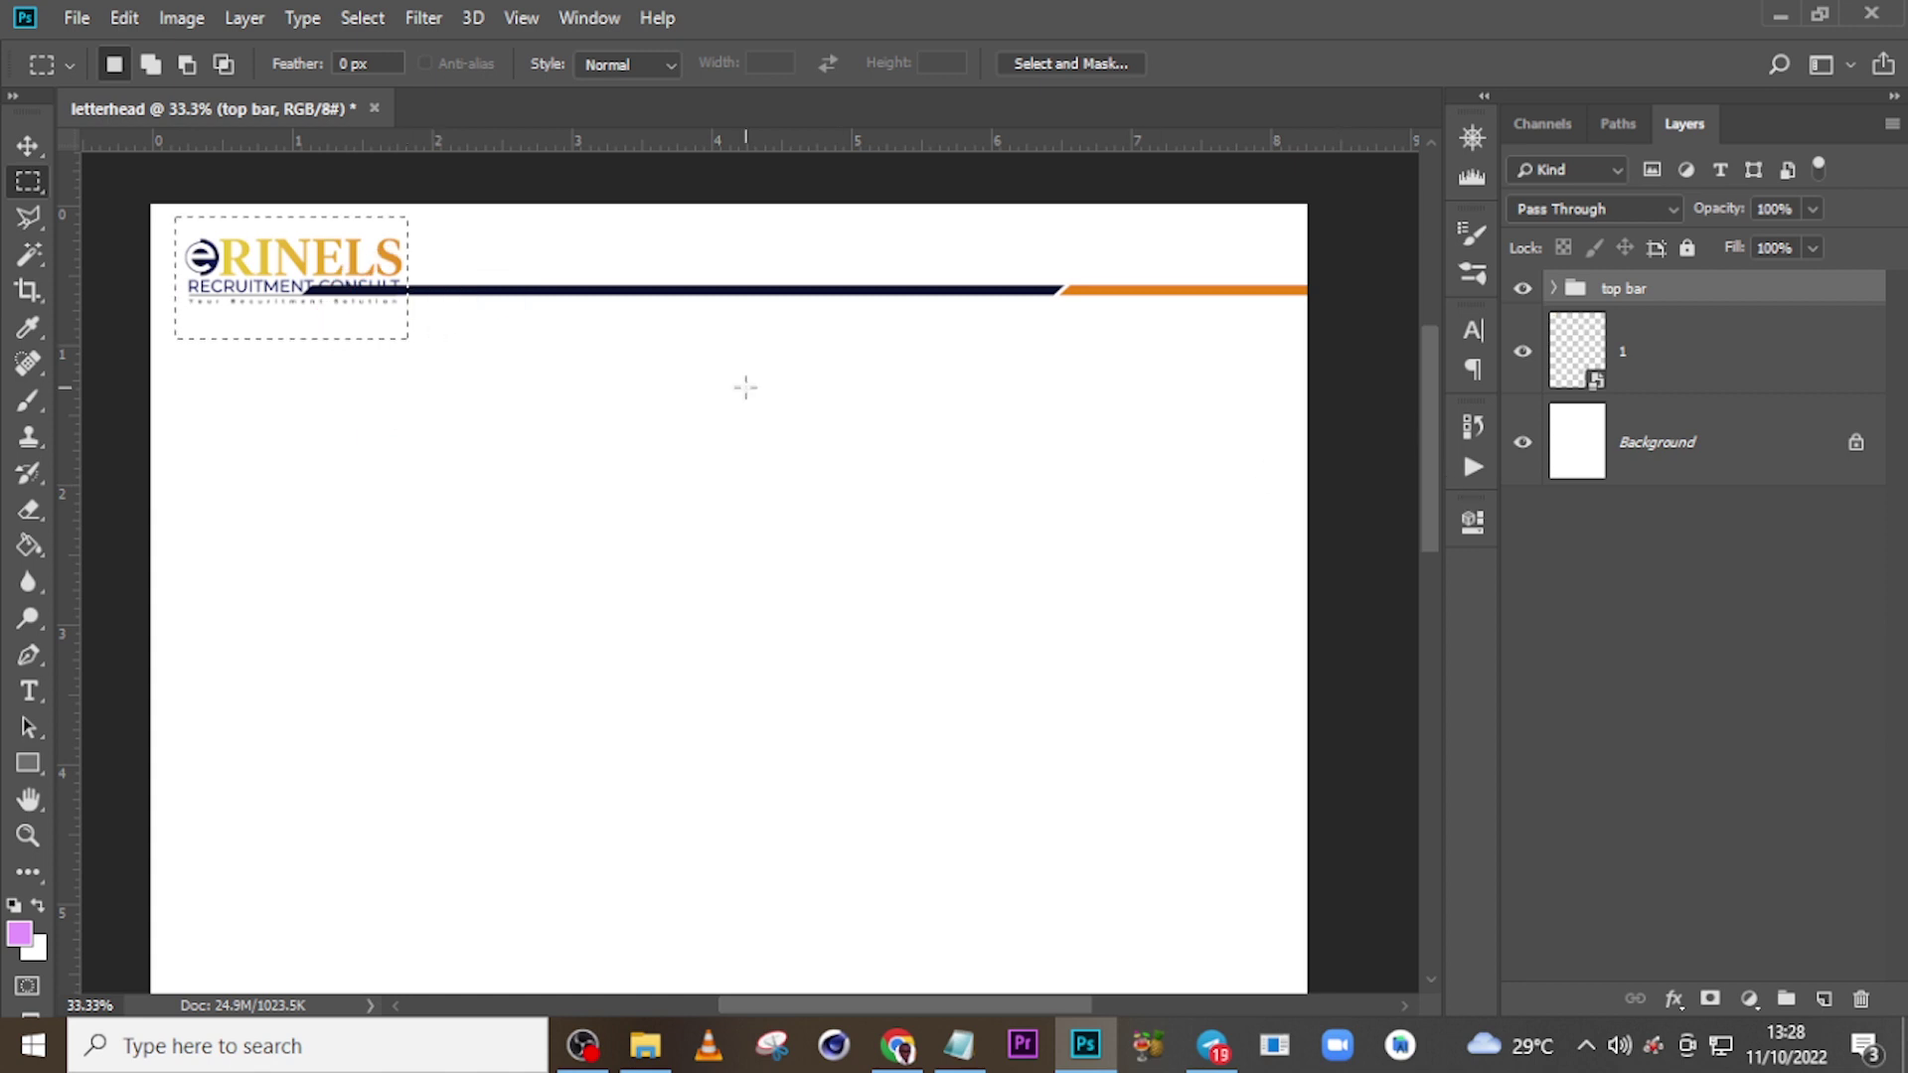
pyautogui.rightClick(668, 385)
pyautogui.click(752, 424)
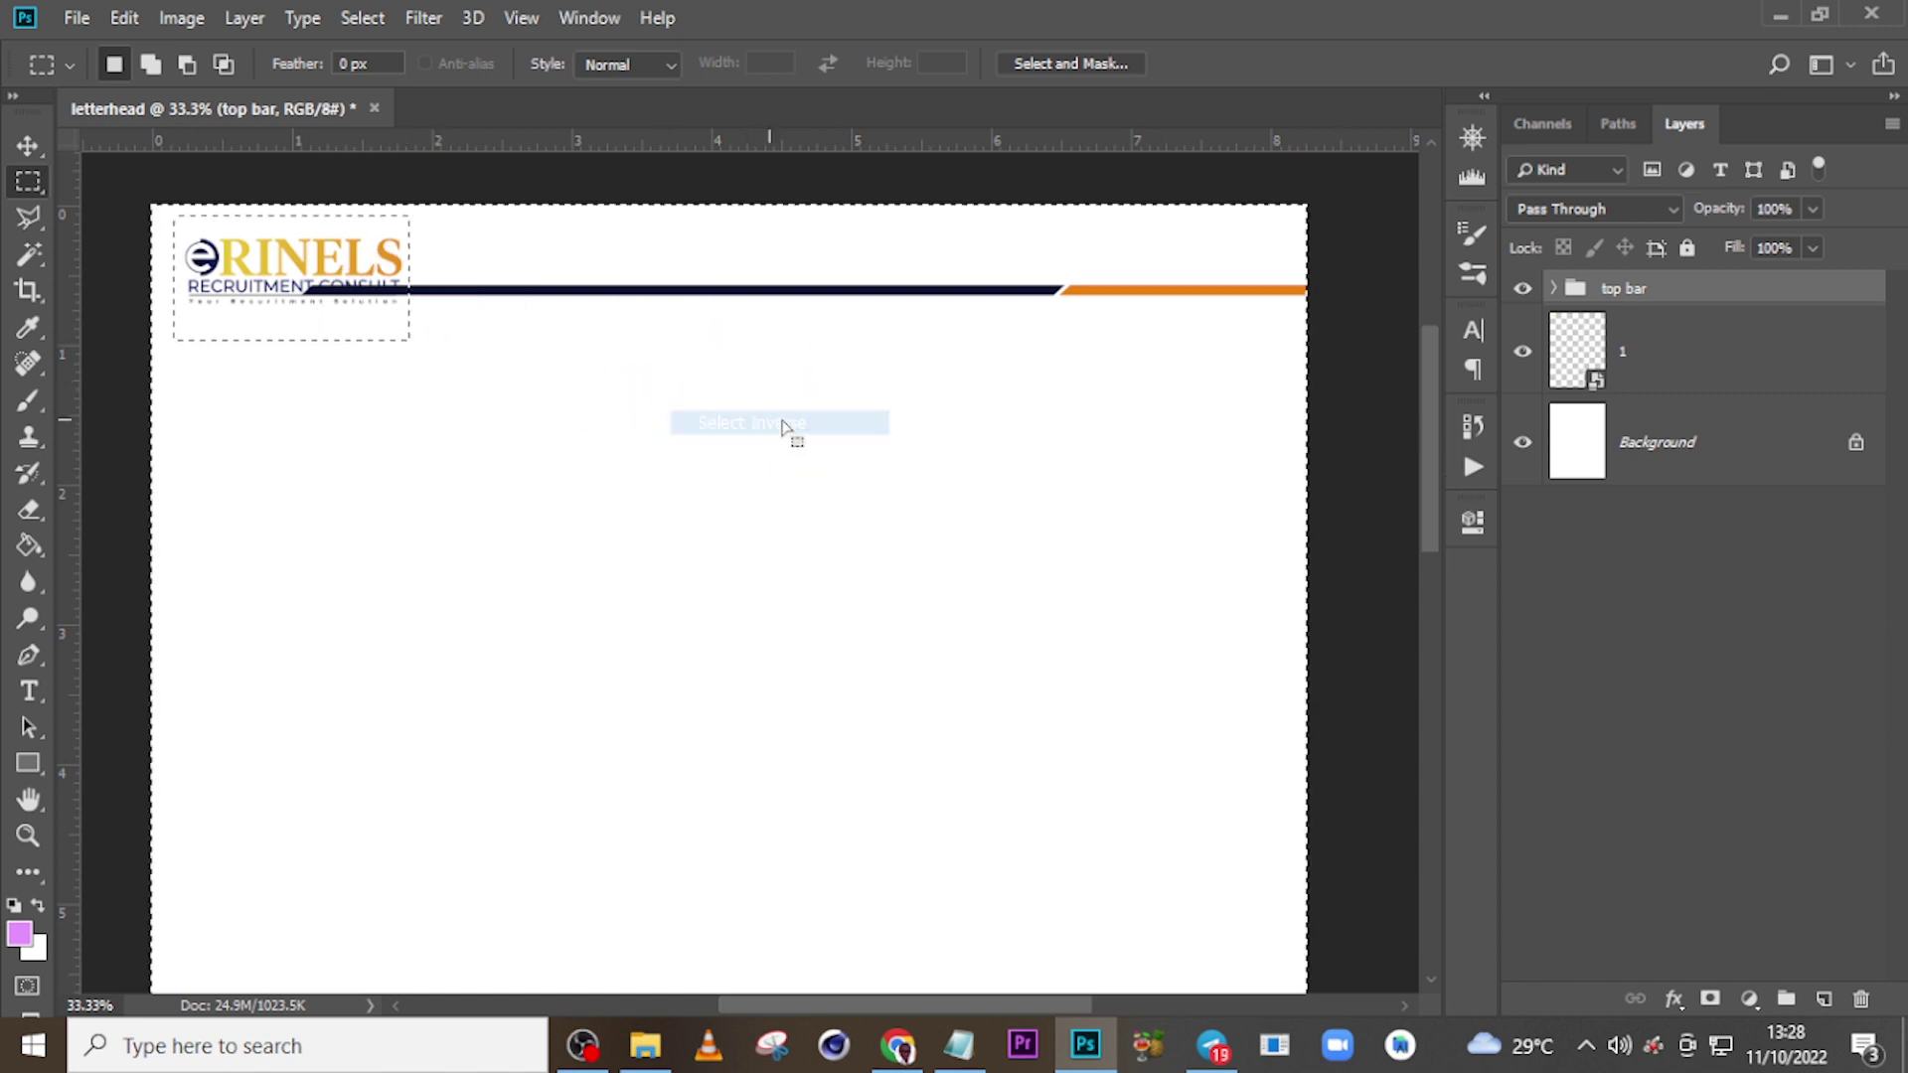
# - Mask the top bar group with the inverted selection to hide the bar behind the logo, and check the logo by toggling its visibility
pyautogui.click(1710, 1000)
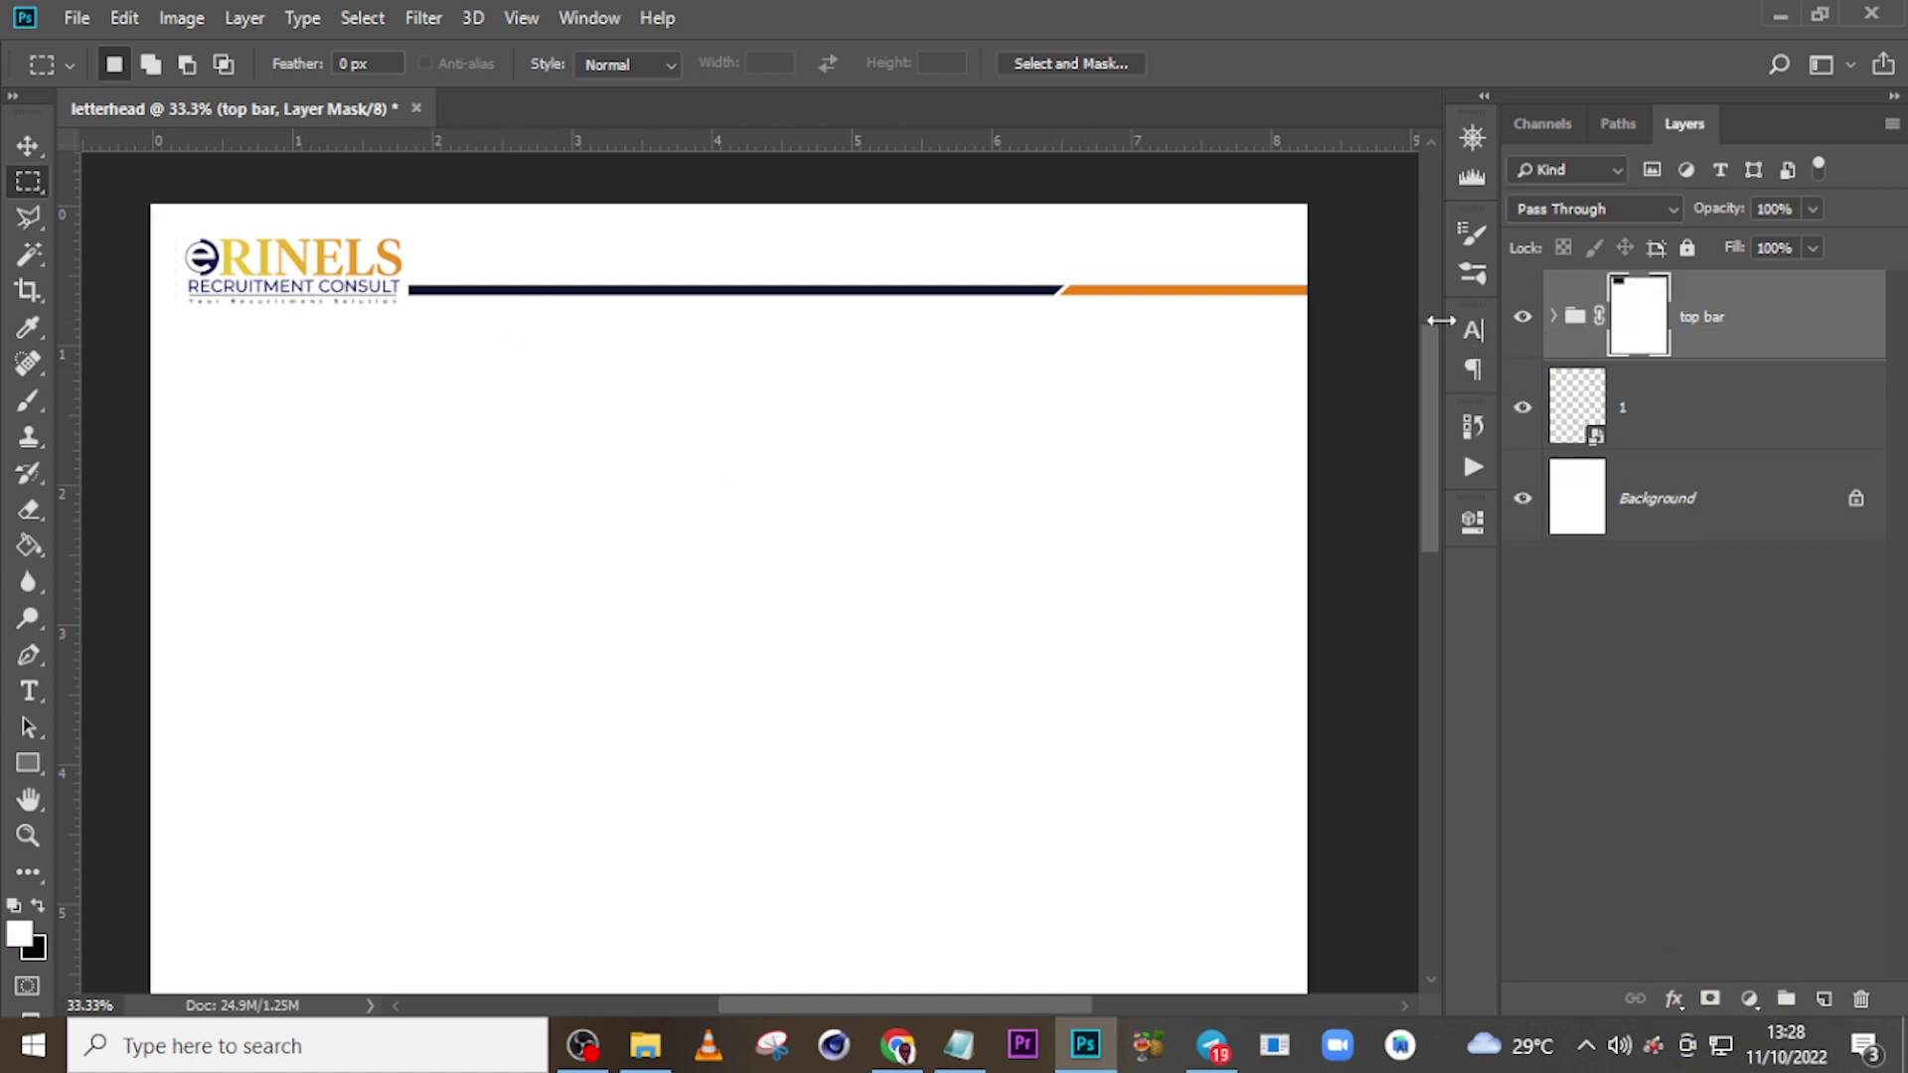
pyautogui.click(1522, 407)
pyautogui.click(1523, 406)
# - Put the logo layer in its own group and name the group "logo"
pyautogui.click(1630, 416)
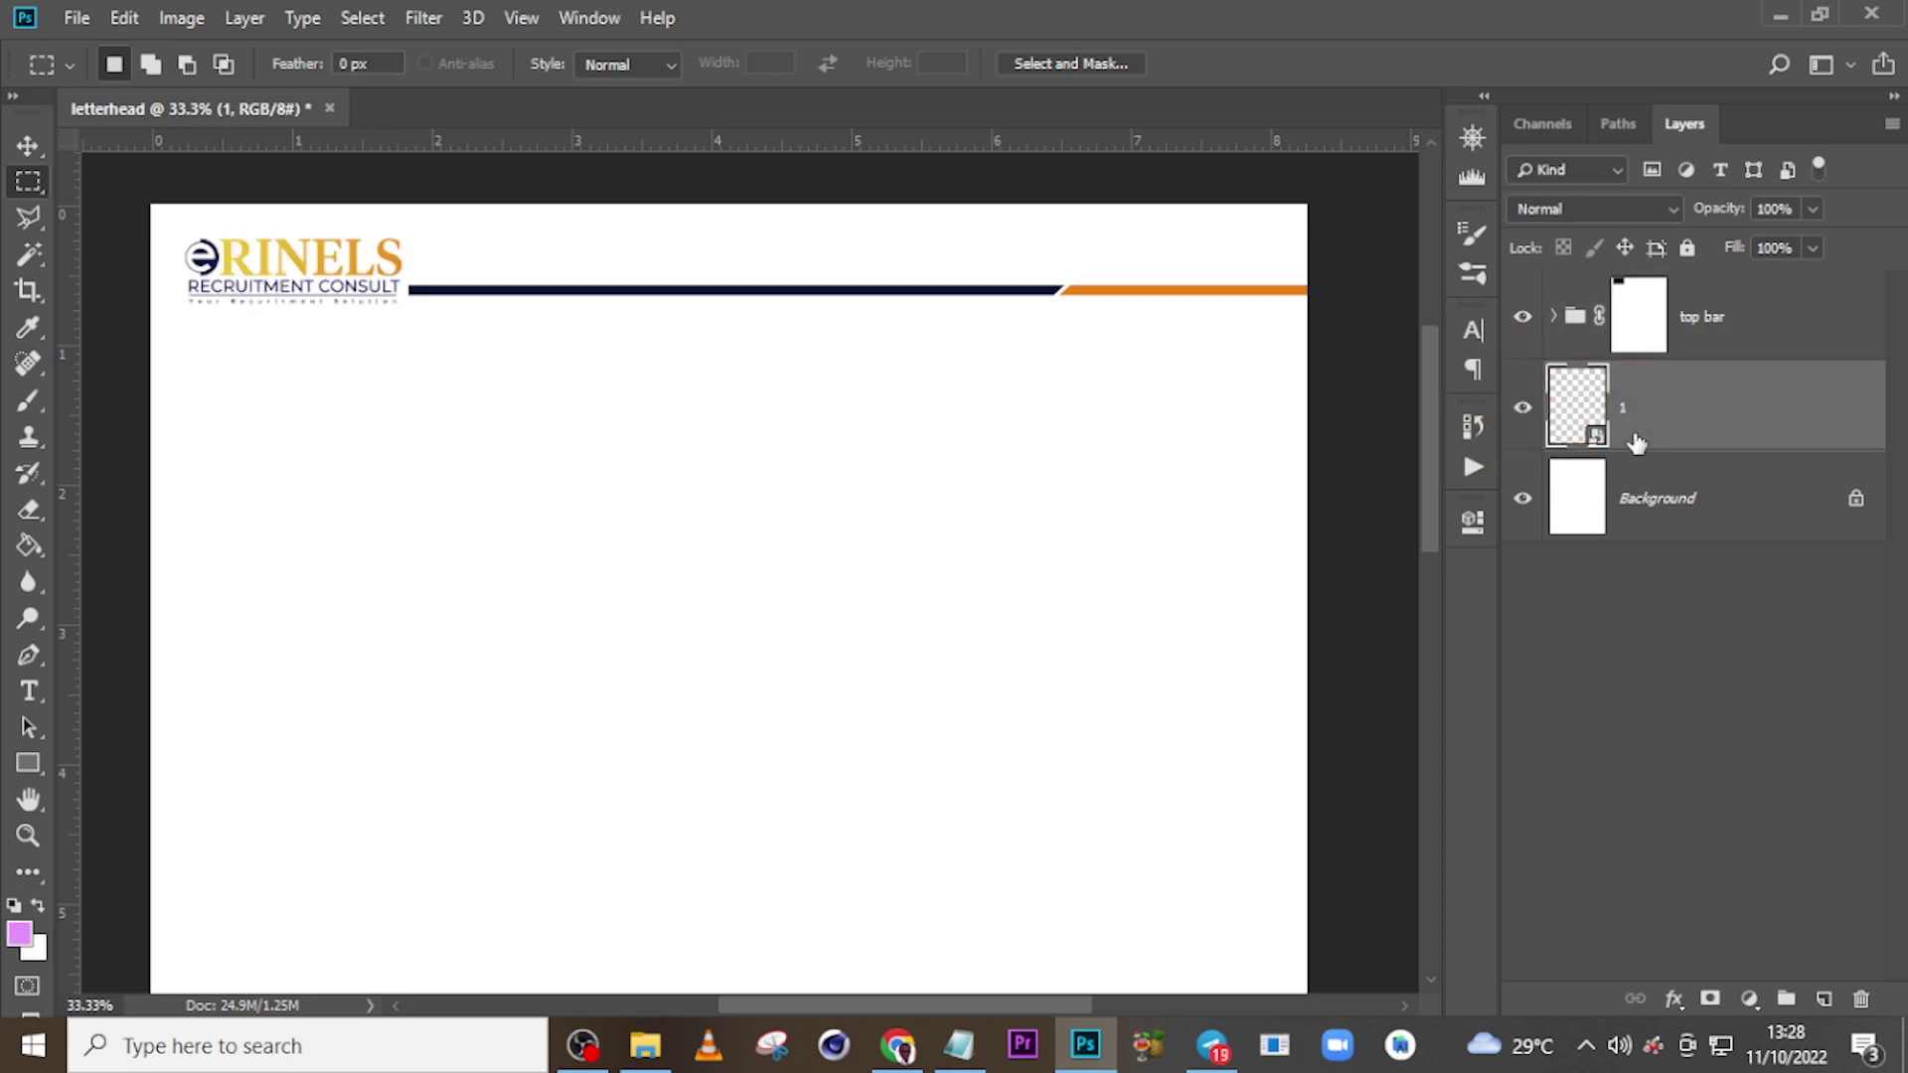
pyautogui.hotkey('ctrl', 'g')
pyautogui.doubleClick(1626, 379)
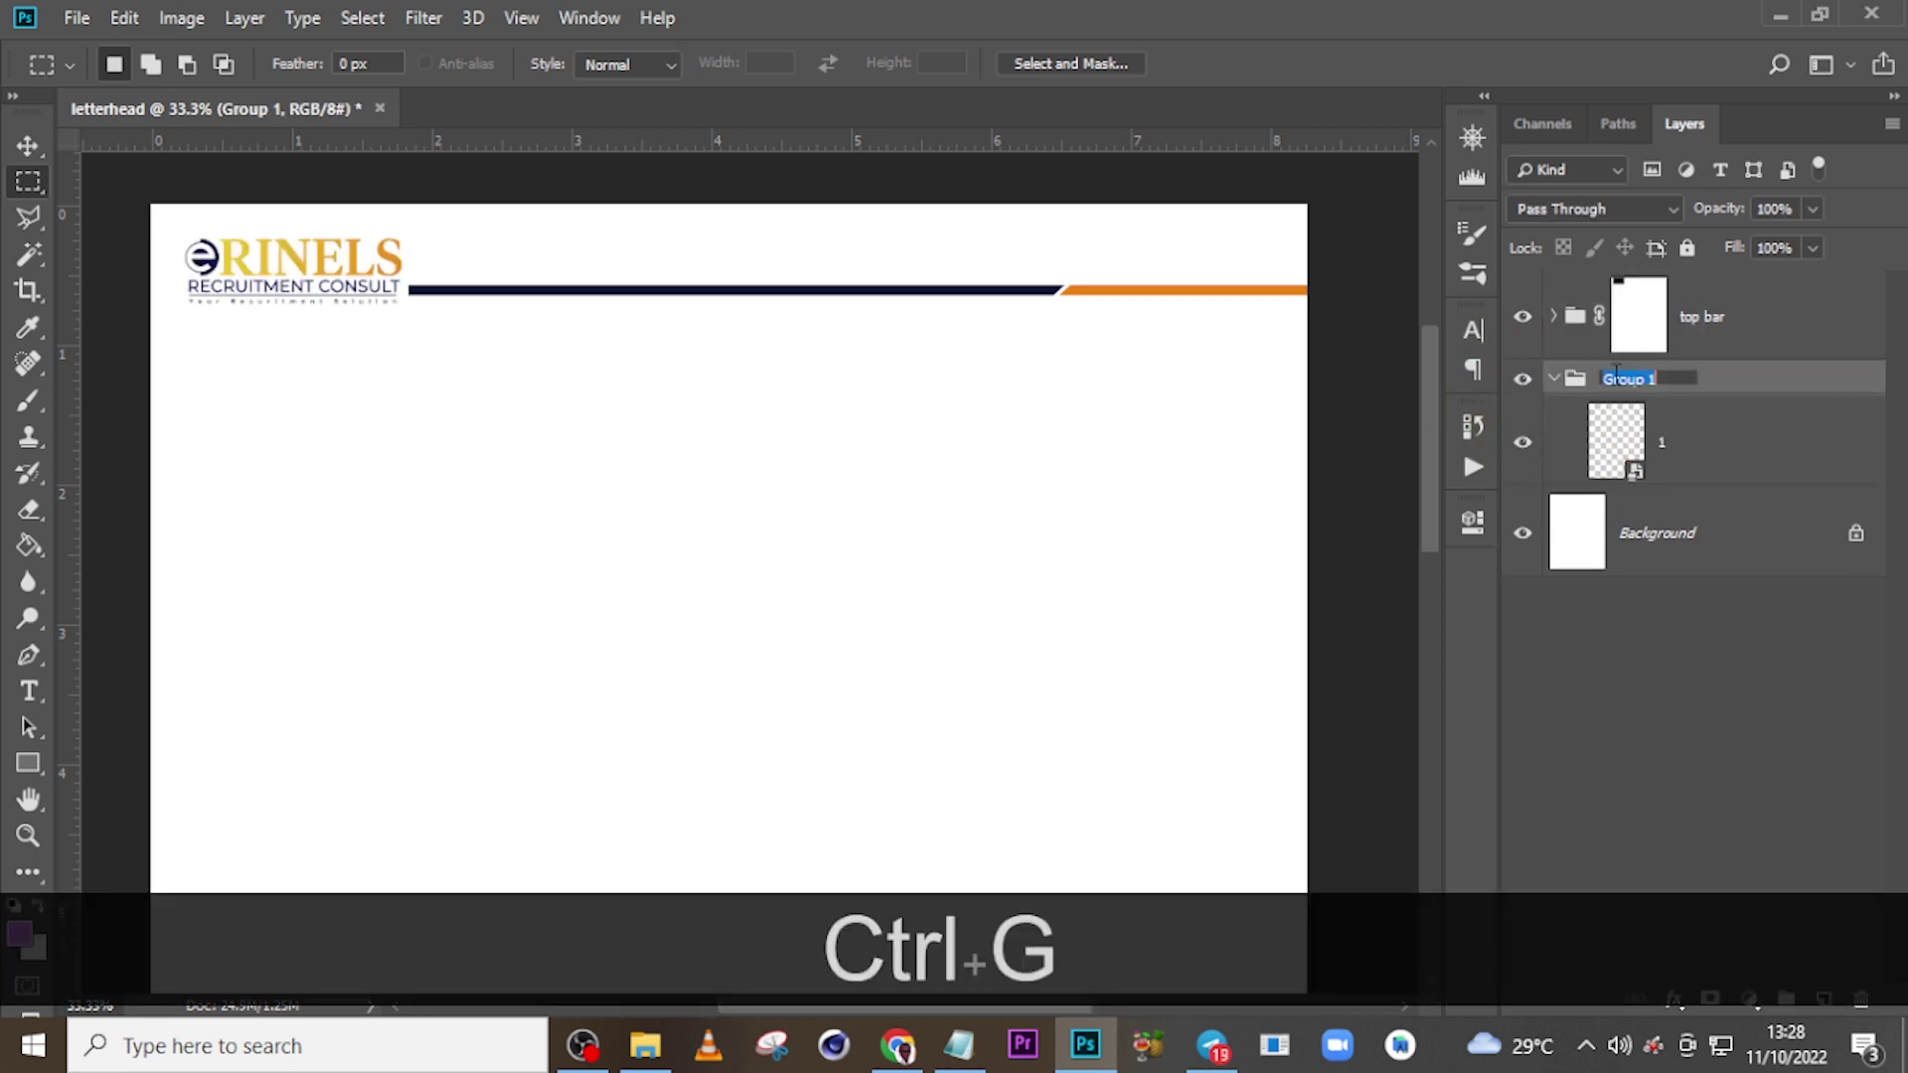
pyautogui.write('logo')
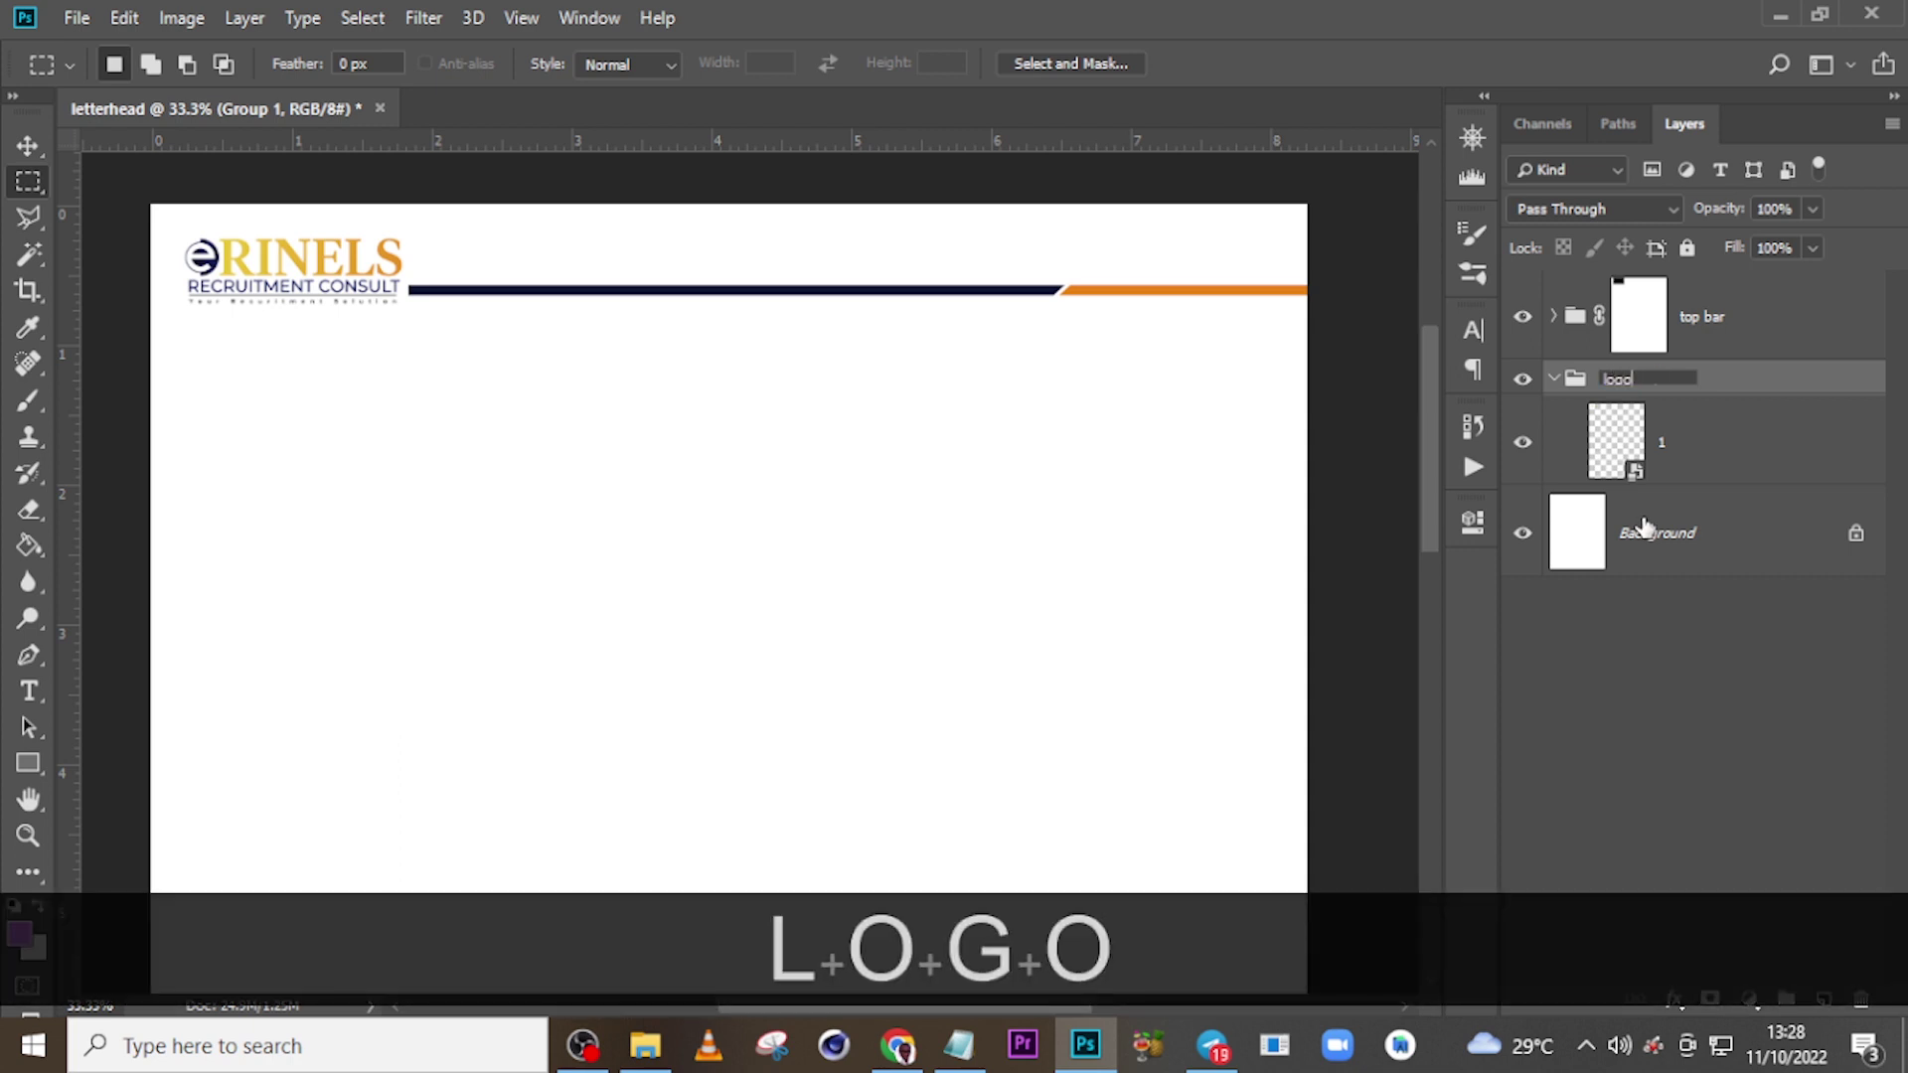
pyautogui.press('Return')
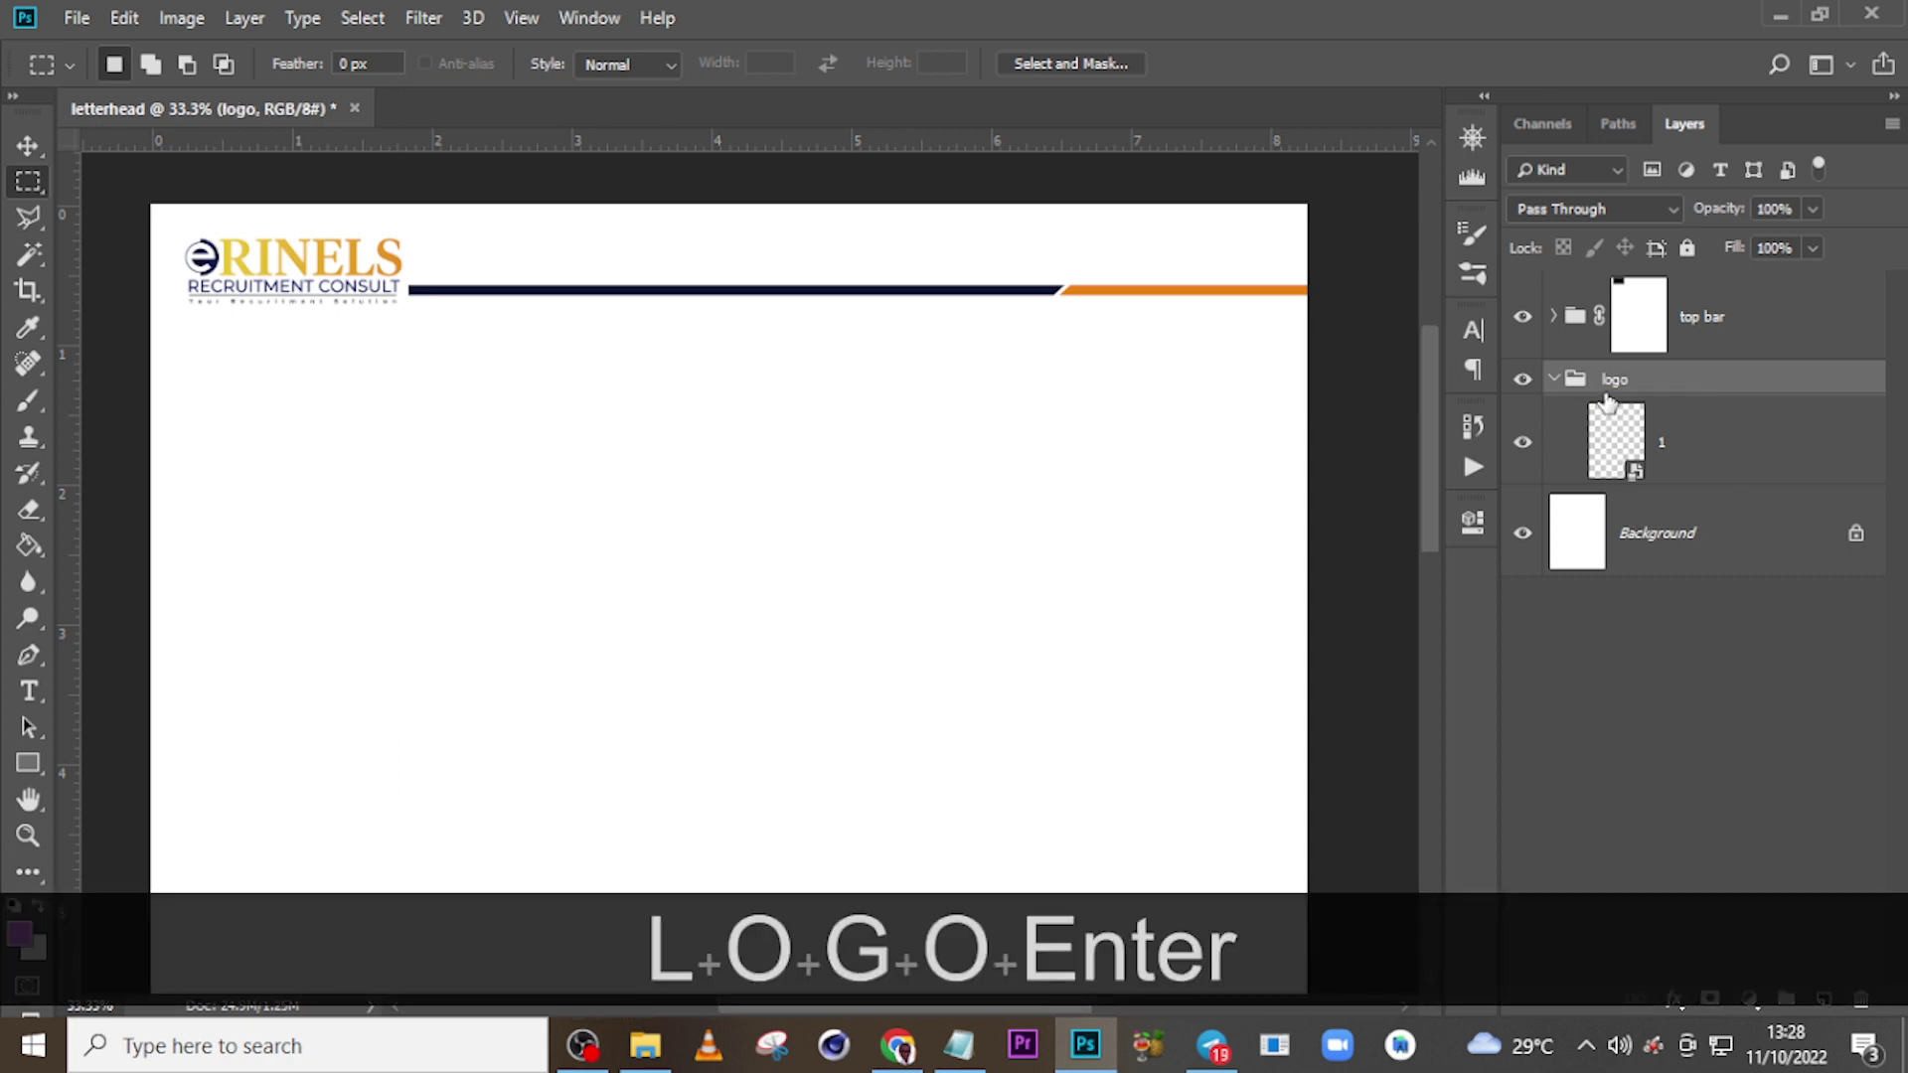
# - Duplicate the logo layer, move the copy out of the logo group to the top of the layer stack, and collapse the group
pyautogui.hotkey('ctrl', '0')
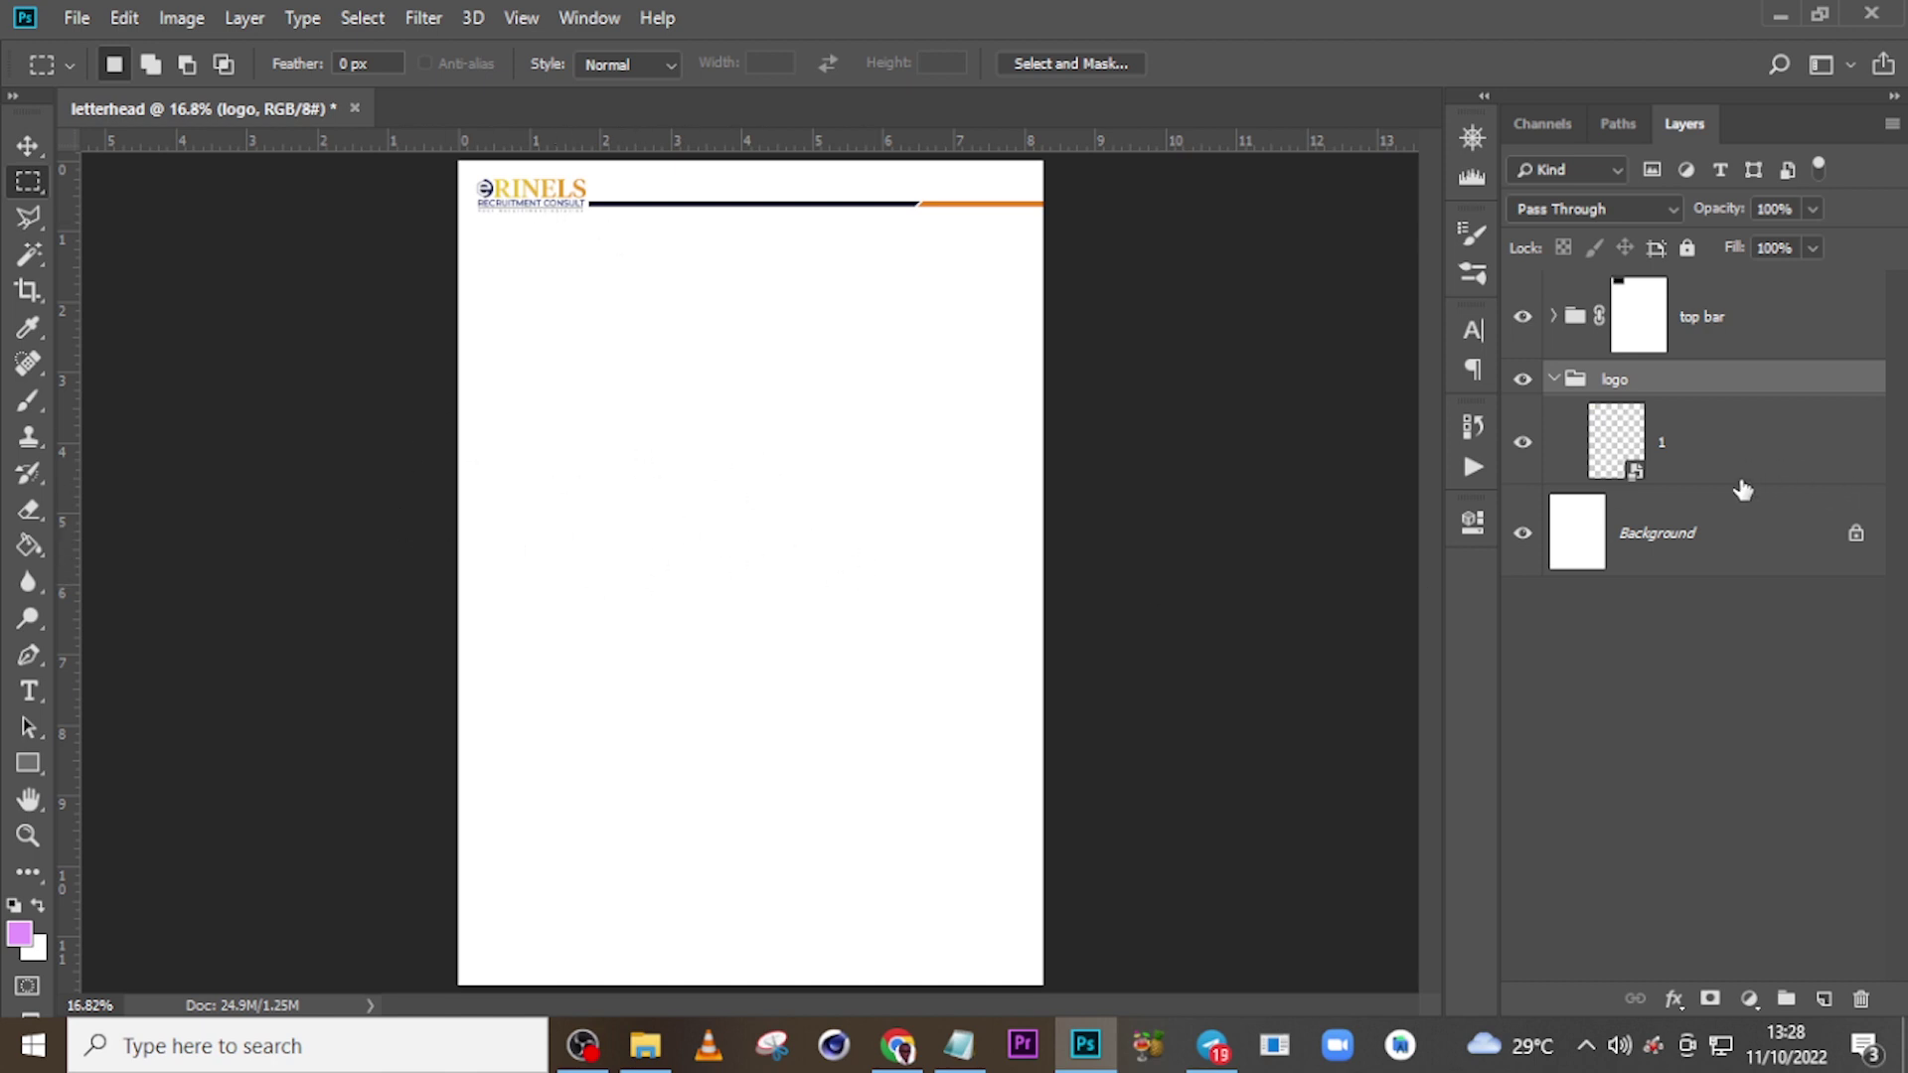
pyautogui.click(1695, 464)
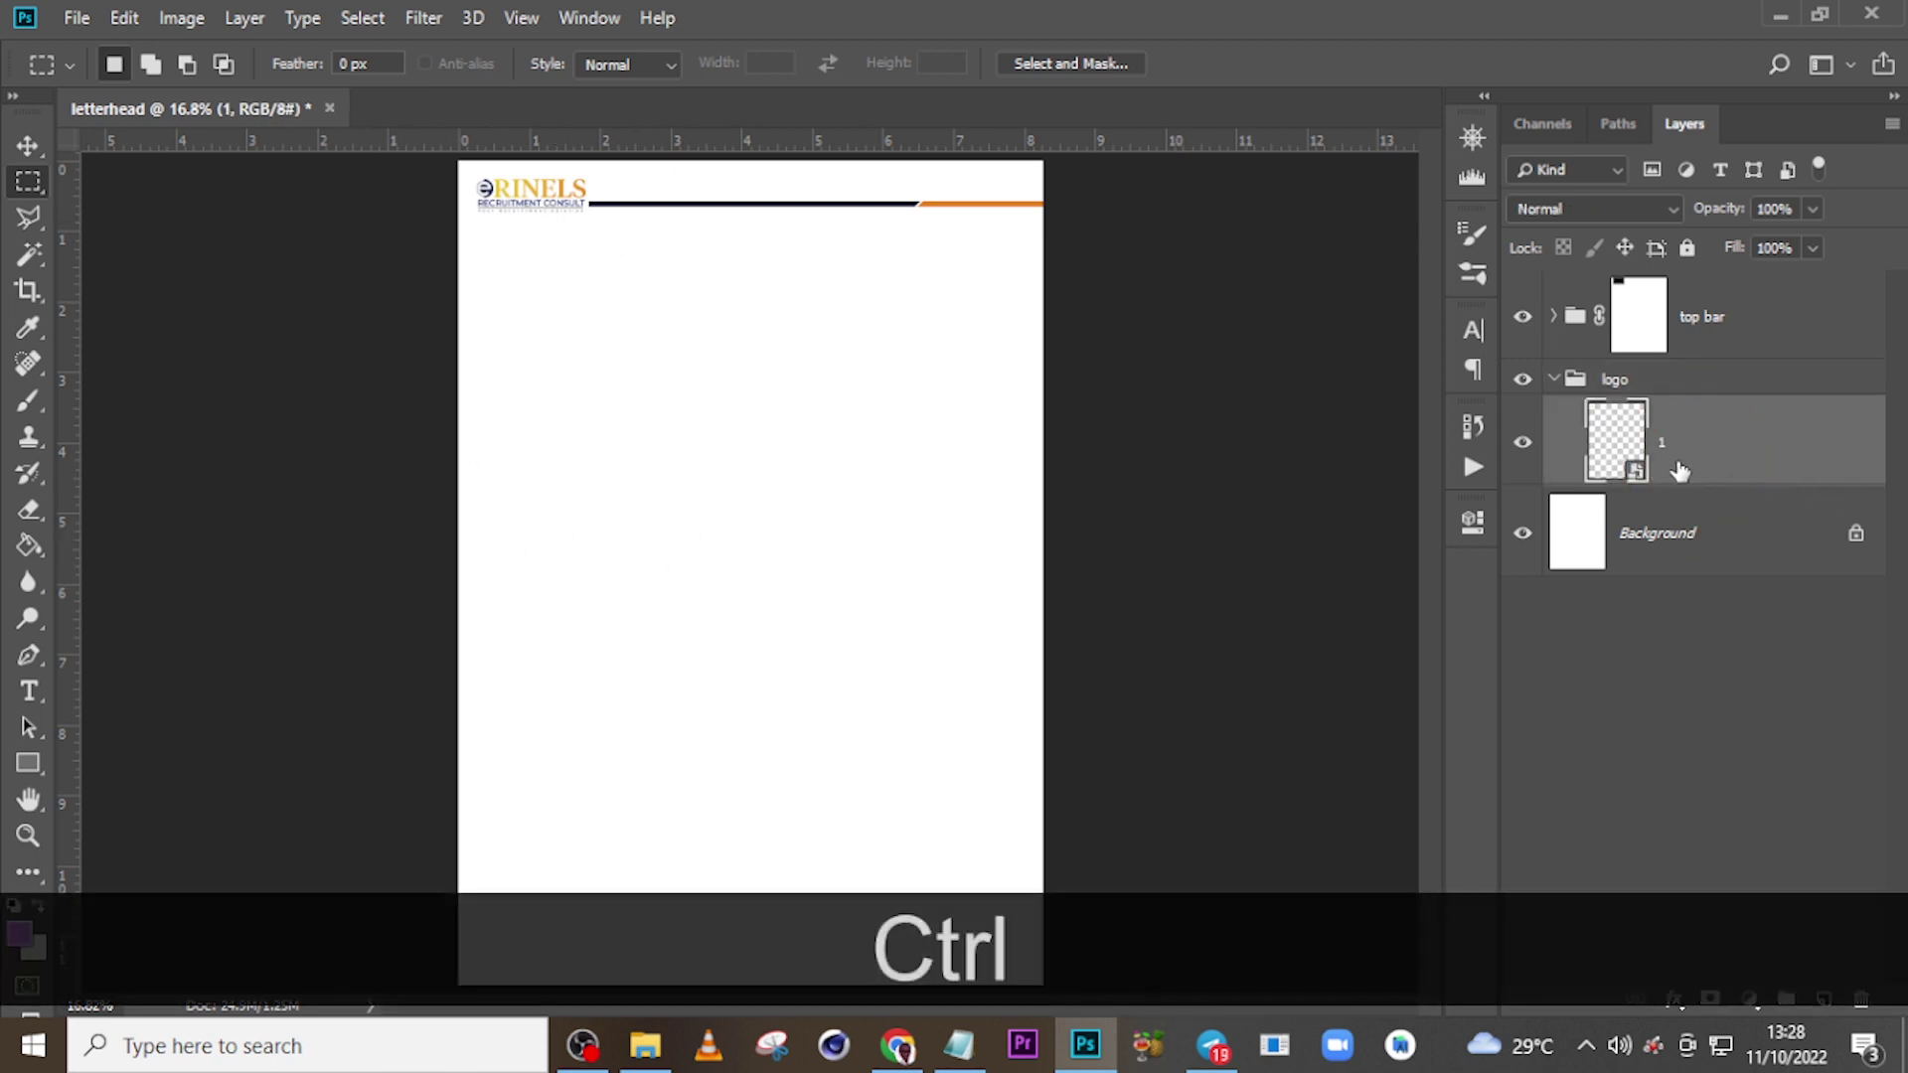
pyautogui.hotkey('ctrl', 'j')
pyautogui.press('v')
pyautogui.moveTo(1602, 475); pyautogui.dragTo(1637, 316)
pyautogui.click(1638, 316)
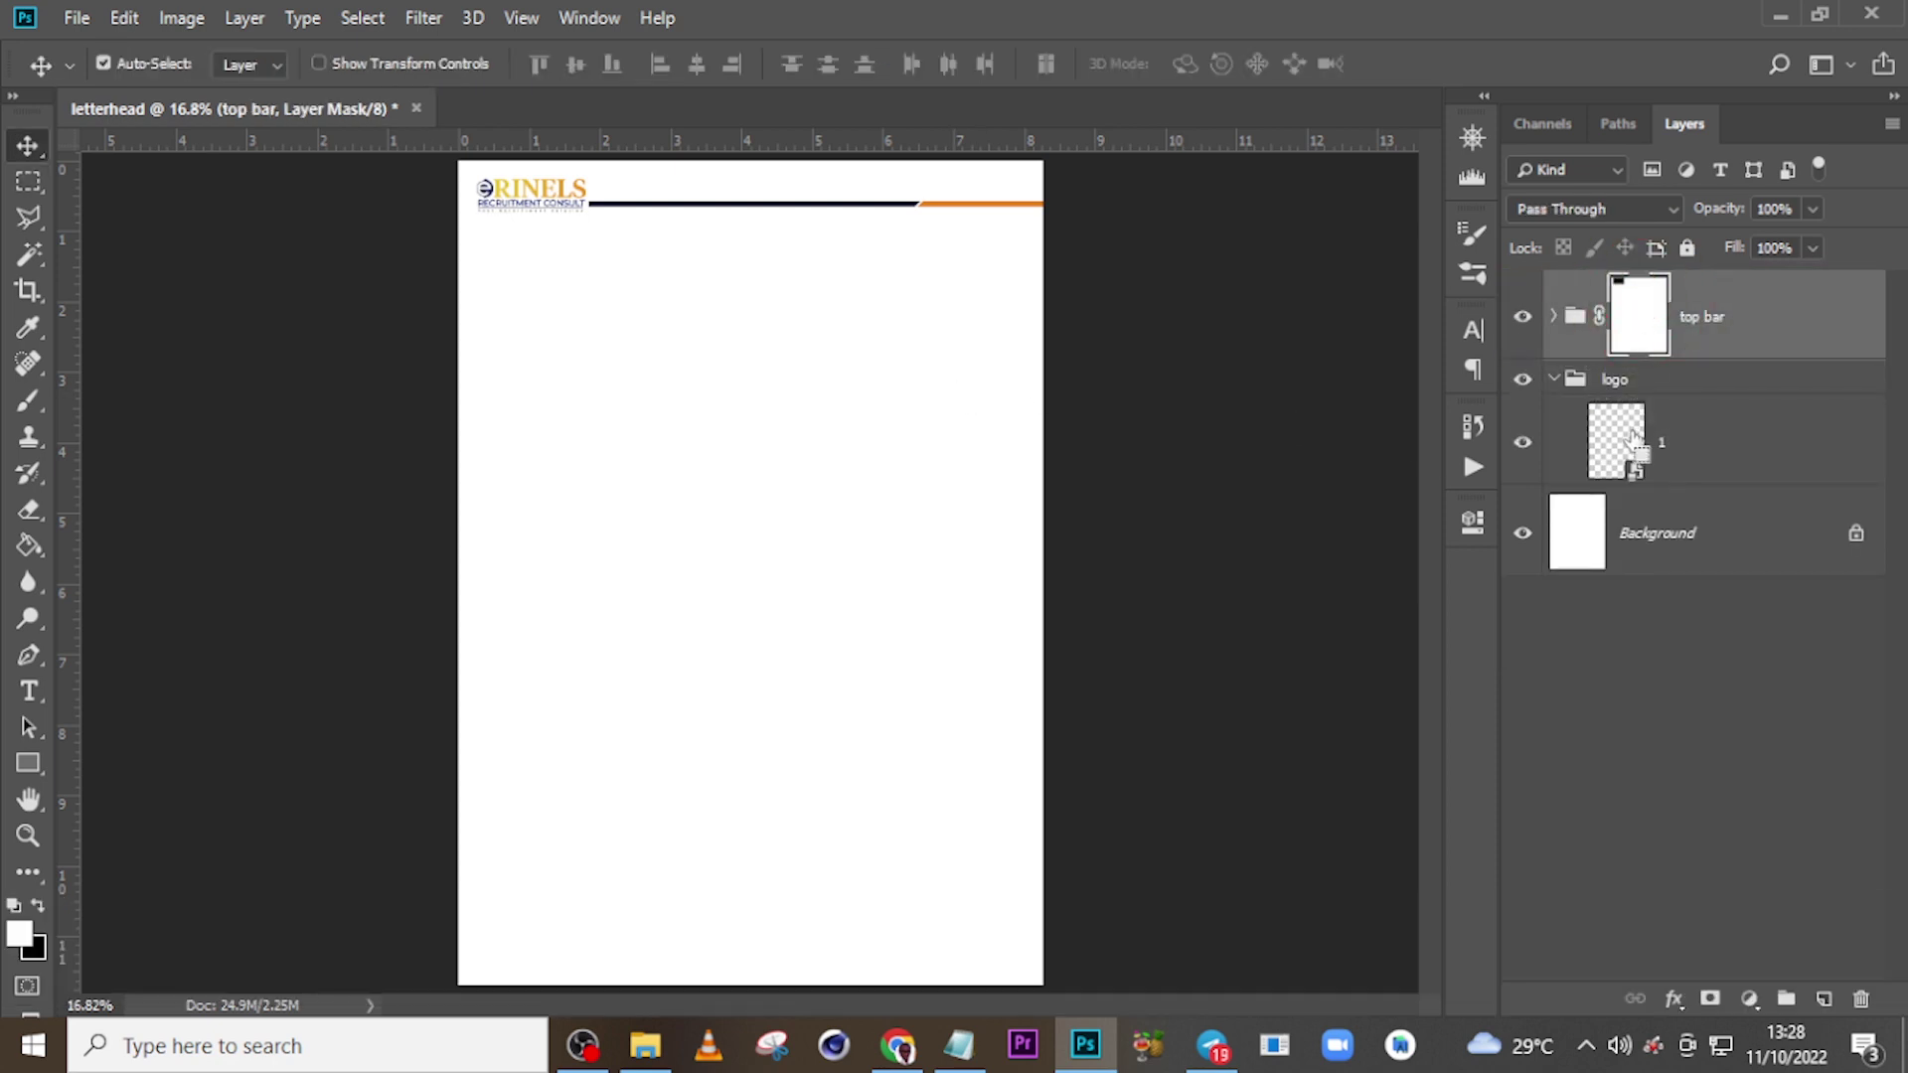
pyautogui.hotkey('ctrl', 'z')
pyautogui.moveTo(1641, 439); pyautogui.dragTo(1665, 271)
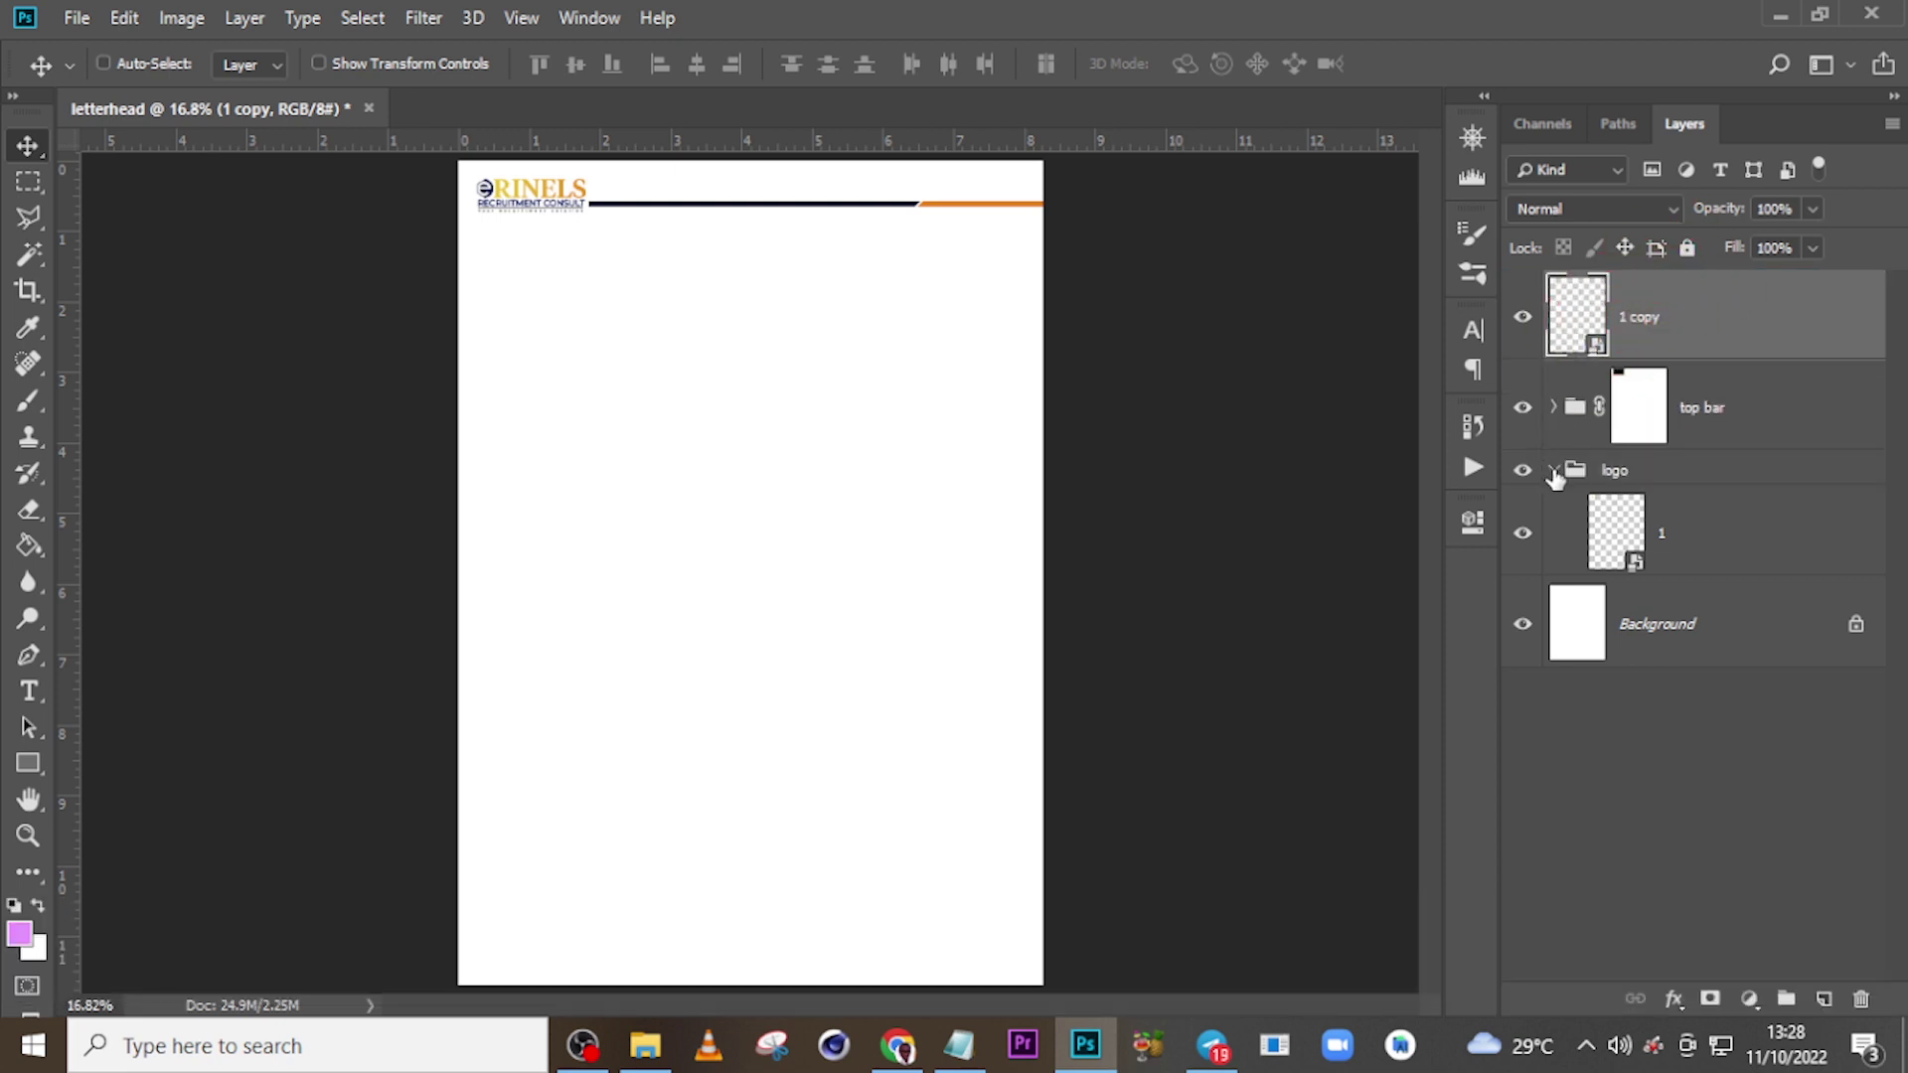
pyautogui.click(1553, 471)
# - Move the logo copy to the middle of the page, show the guides, and scale it proportionally from its centre to about 7 in wide
pyautogui.press('v')
pyautogui.moveTo(646, 231); pyautogui.dragTo(773, 532)
pyautogui.hotkey('ctrl', 'h')
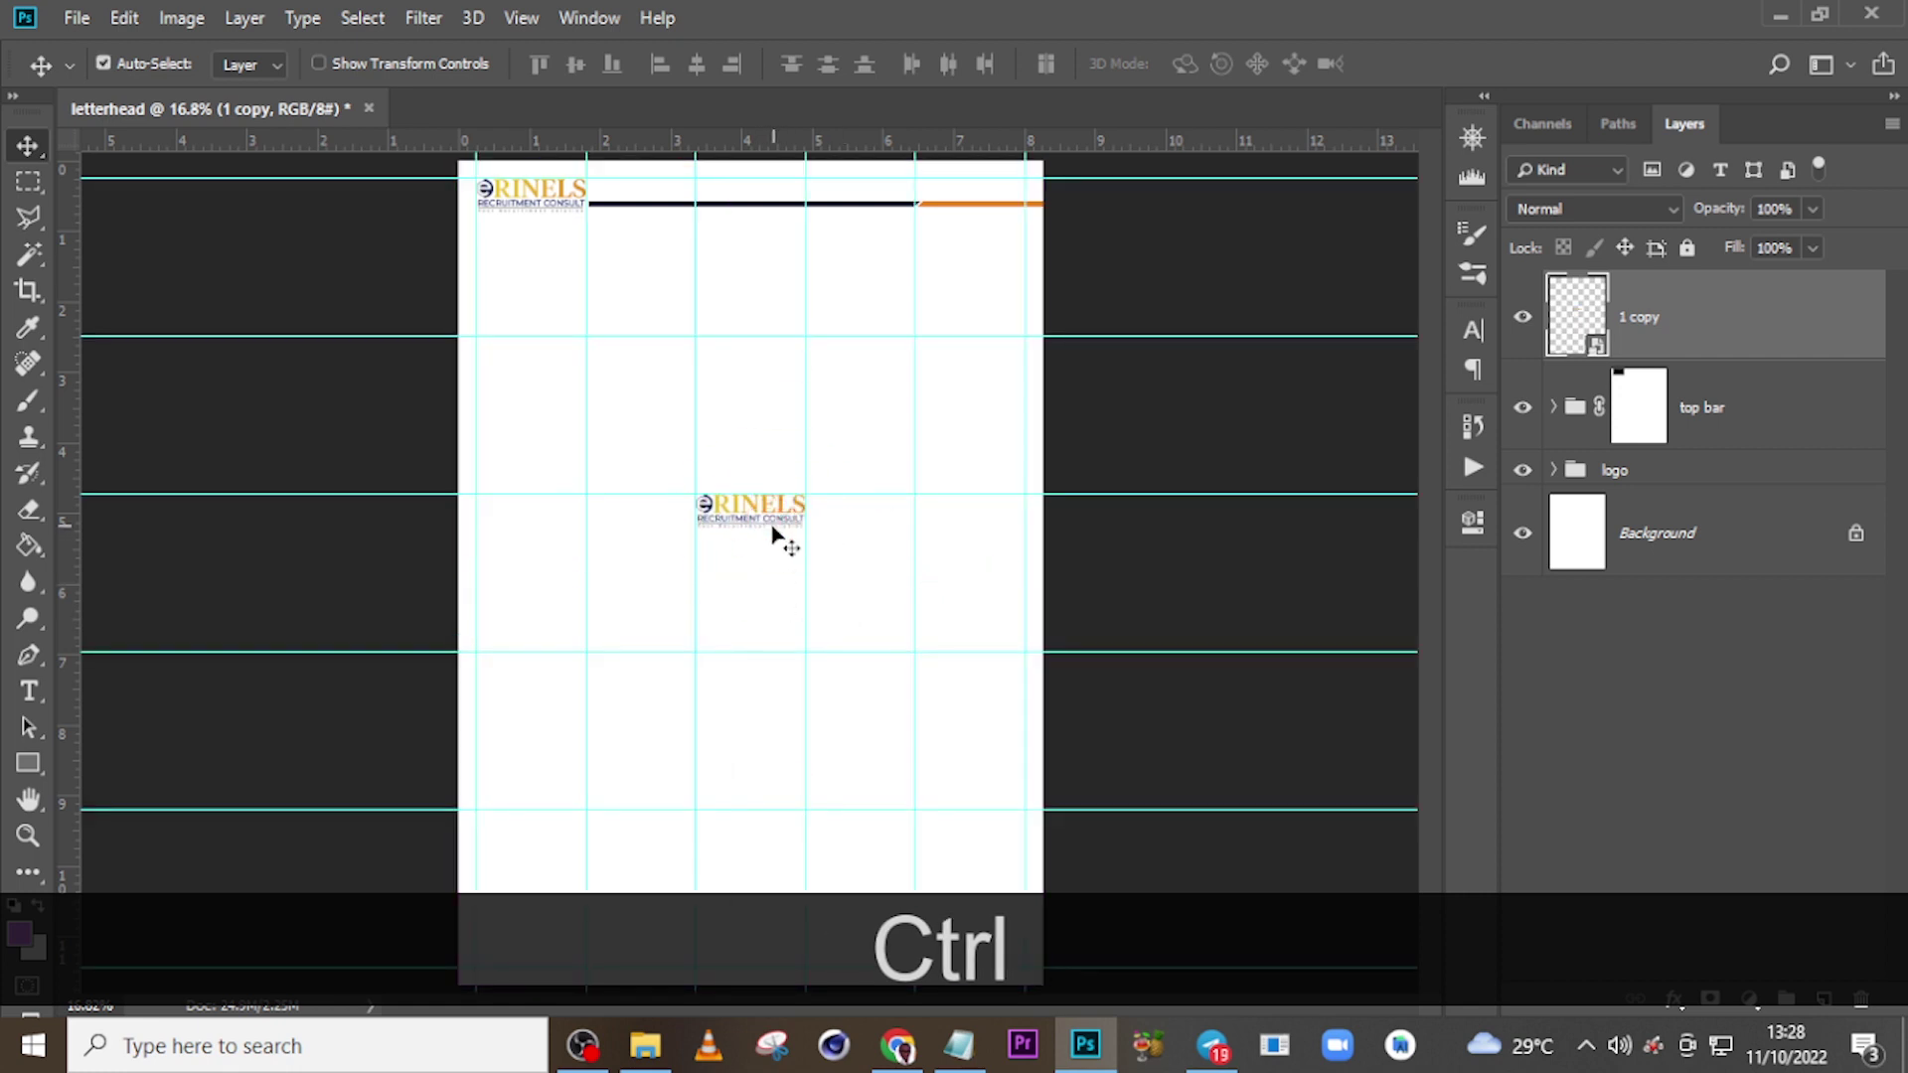
pyautogui.hotkey('ctrl', 't')
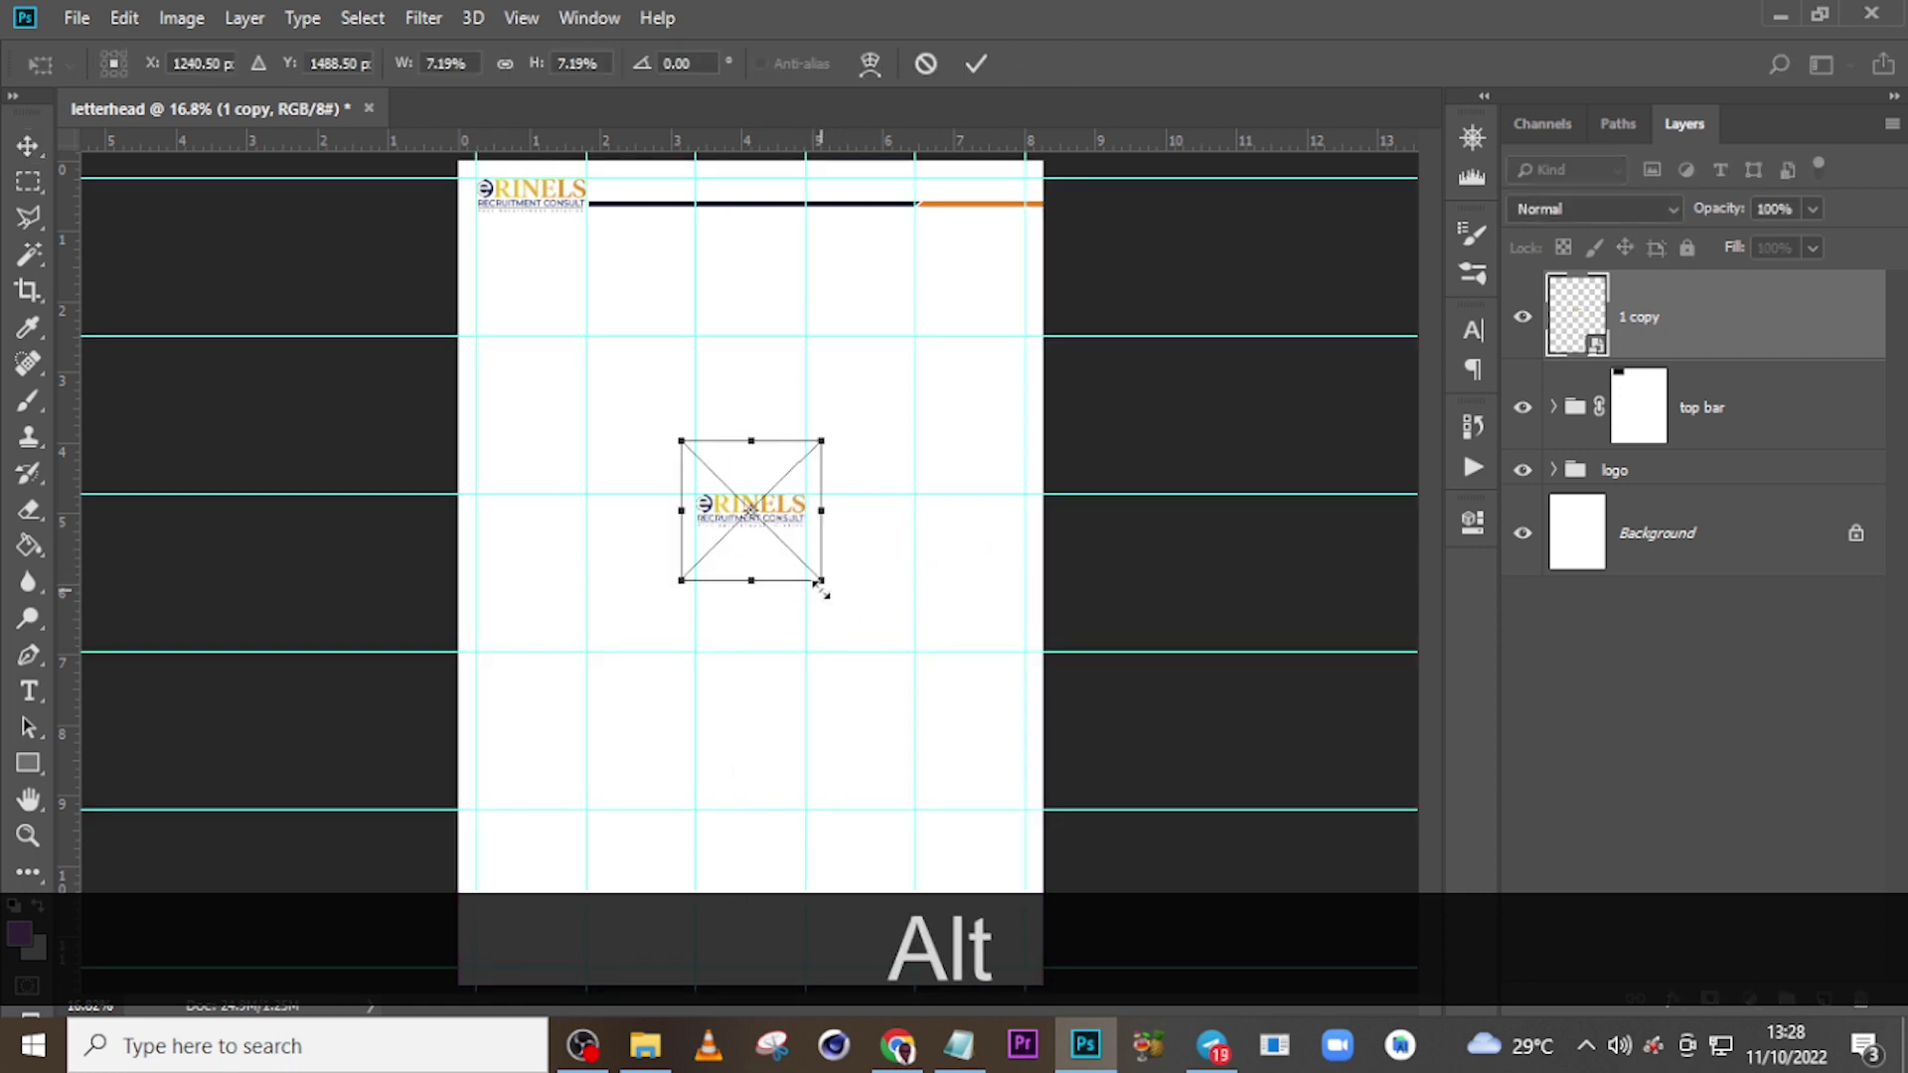
pyautogui.moveTo(823, 588); pyautogui.dragTo(1071, 780)
pyautogui.hotkey('alt', 'shift', 'Return')
# - Group the enlarged logo copy and name the group "watermark"
pyautogui.click(1686, 328)
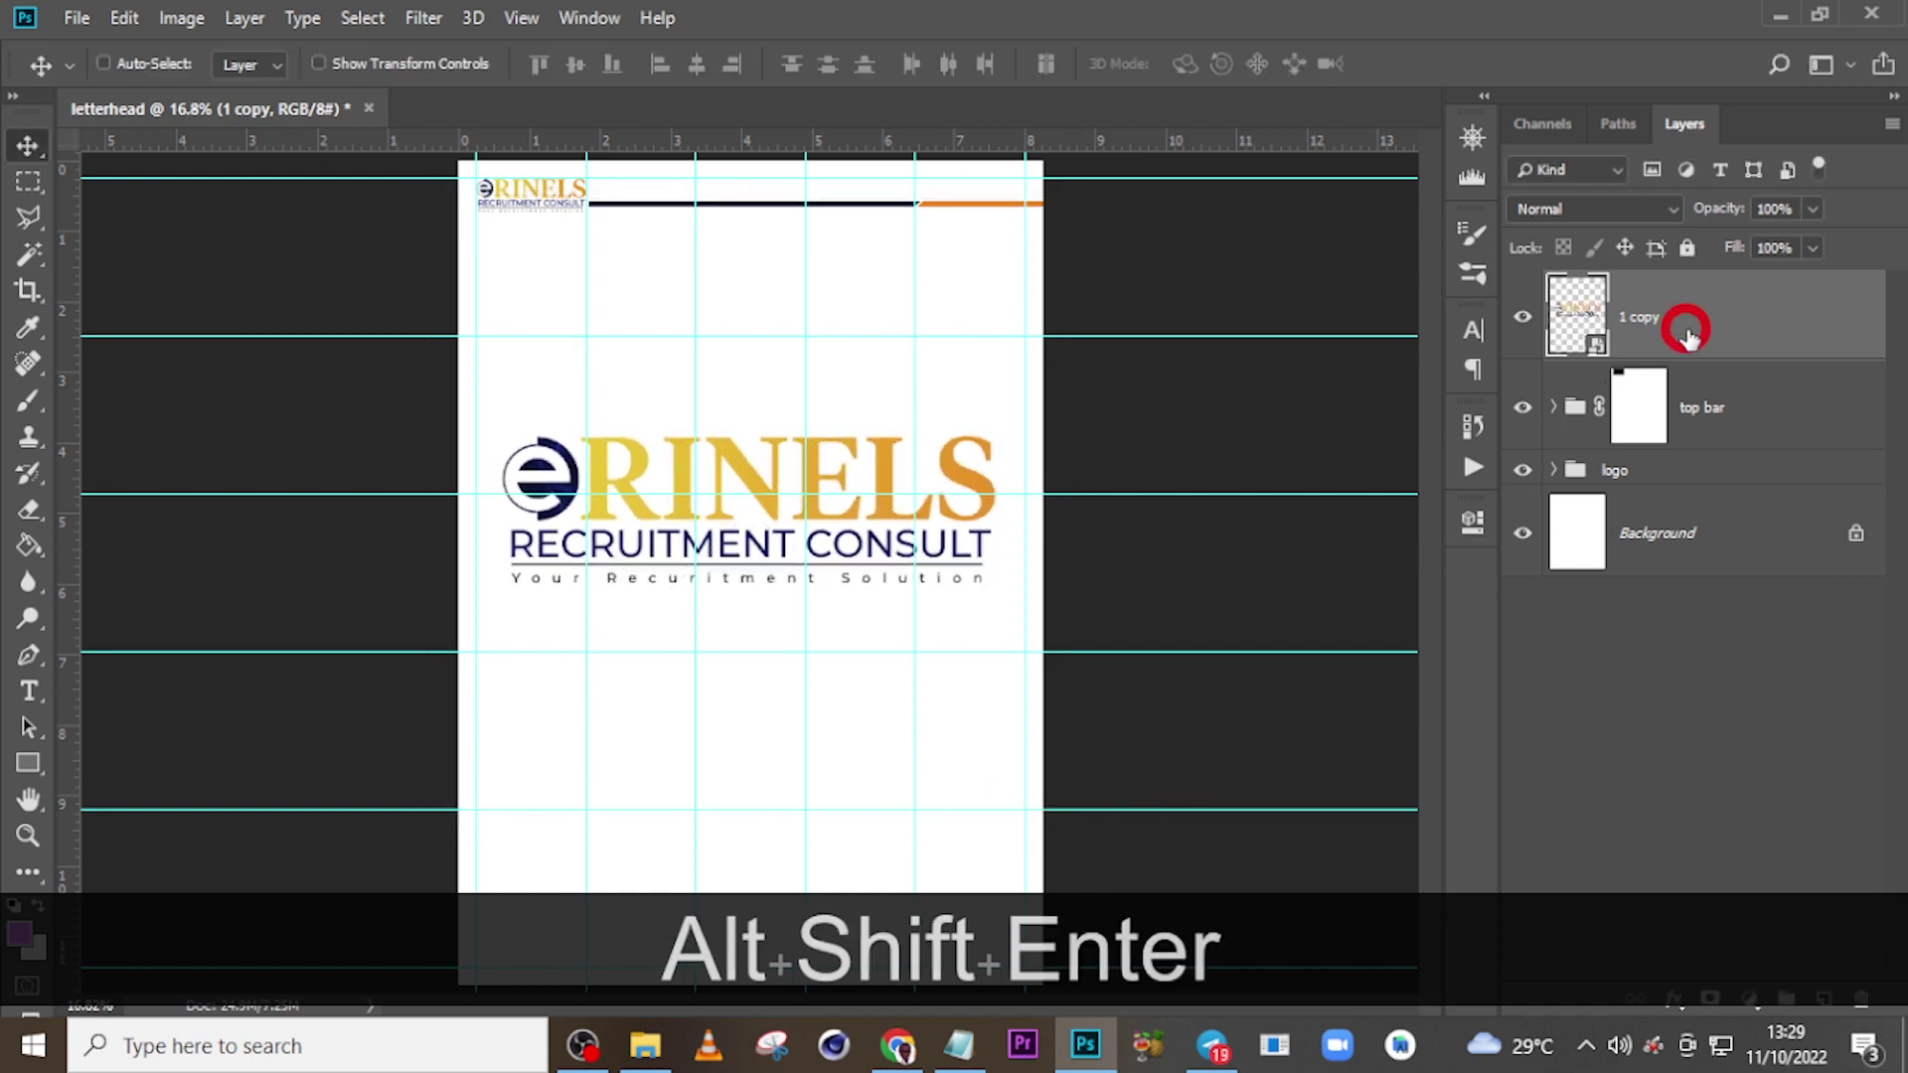
pyautogui.hotkey('ctrl', 'g')
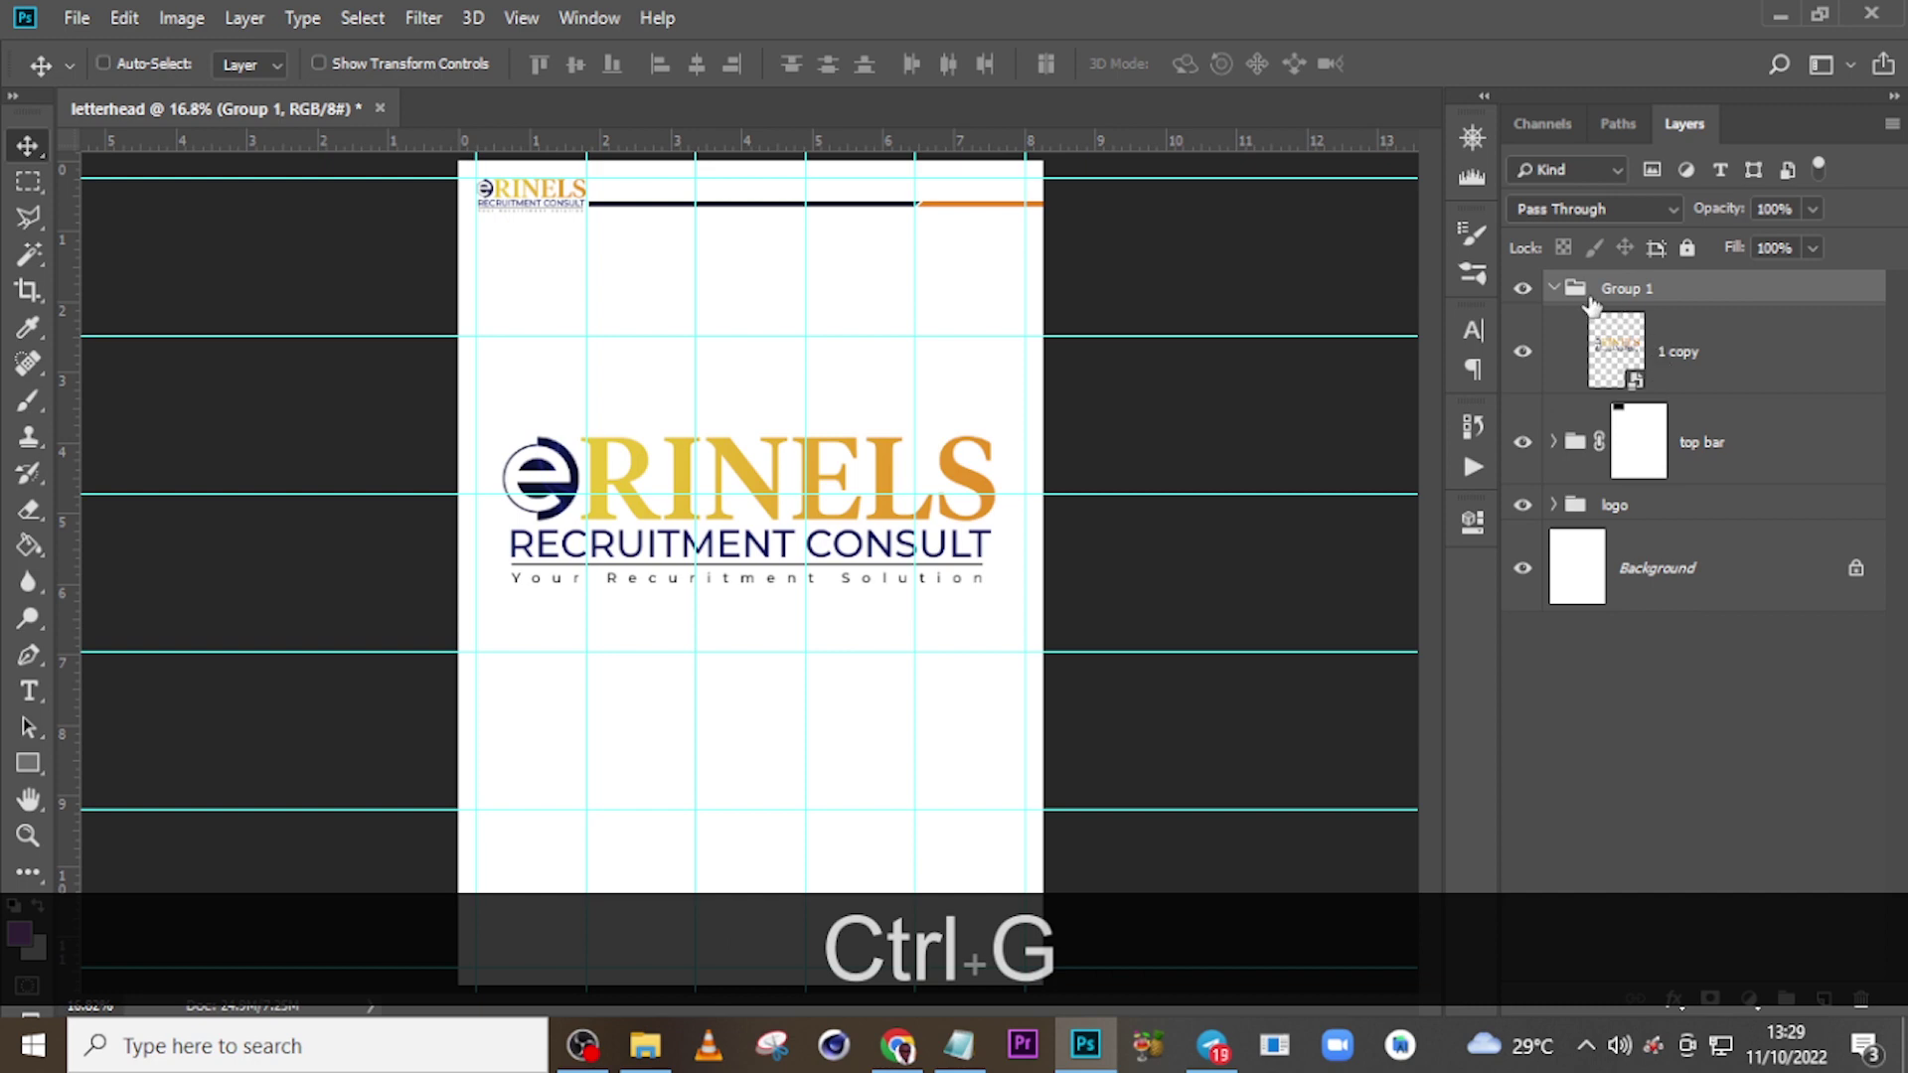
pyautogui.click(1554, 288)
pyautogui.doubleClick(1625, 288)
pyautogui.write('w')
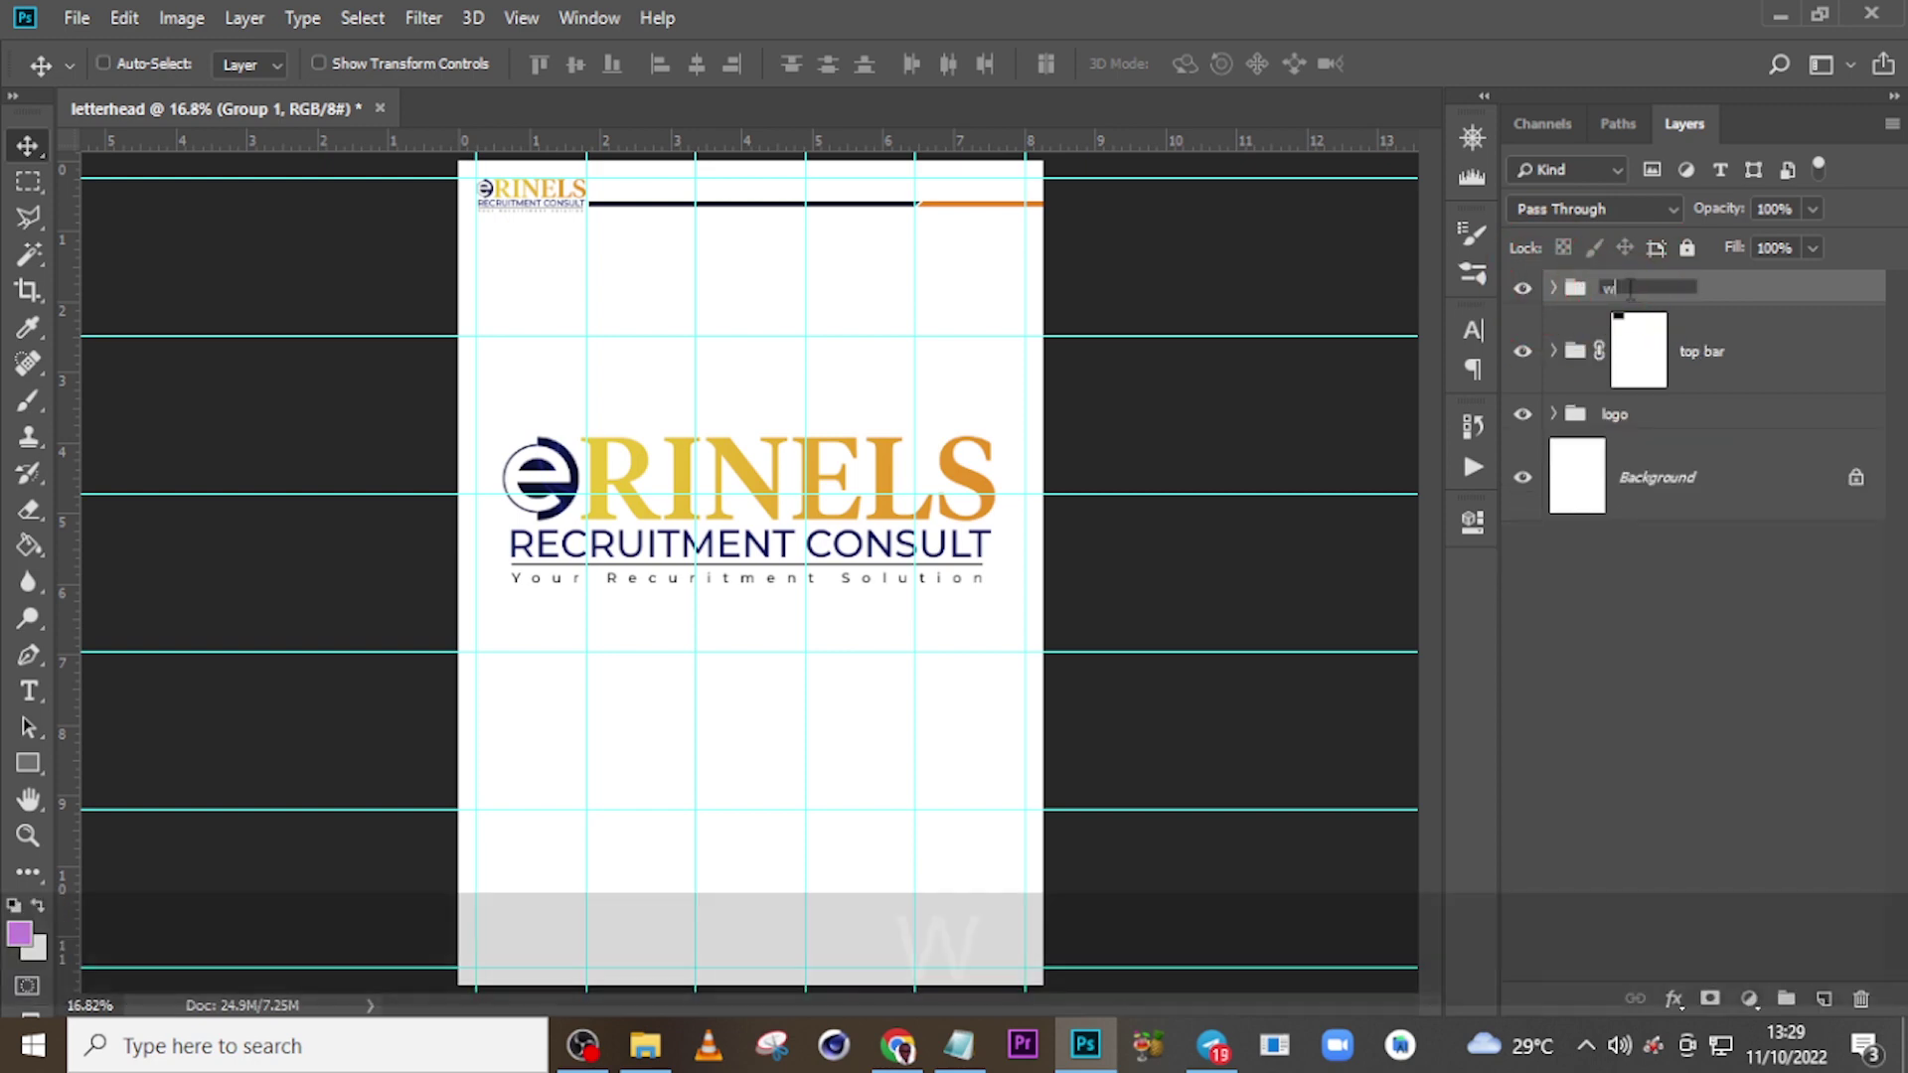
pyautogui.write('aterma')
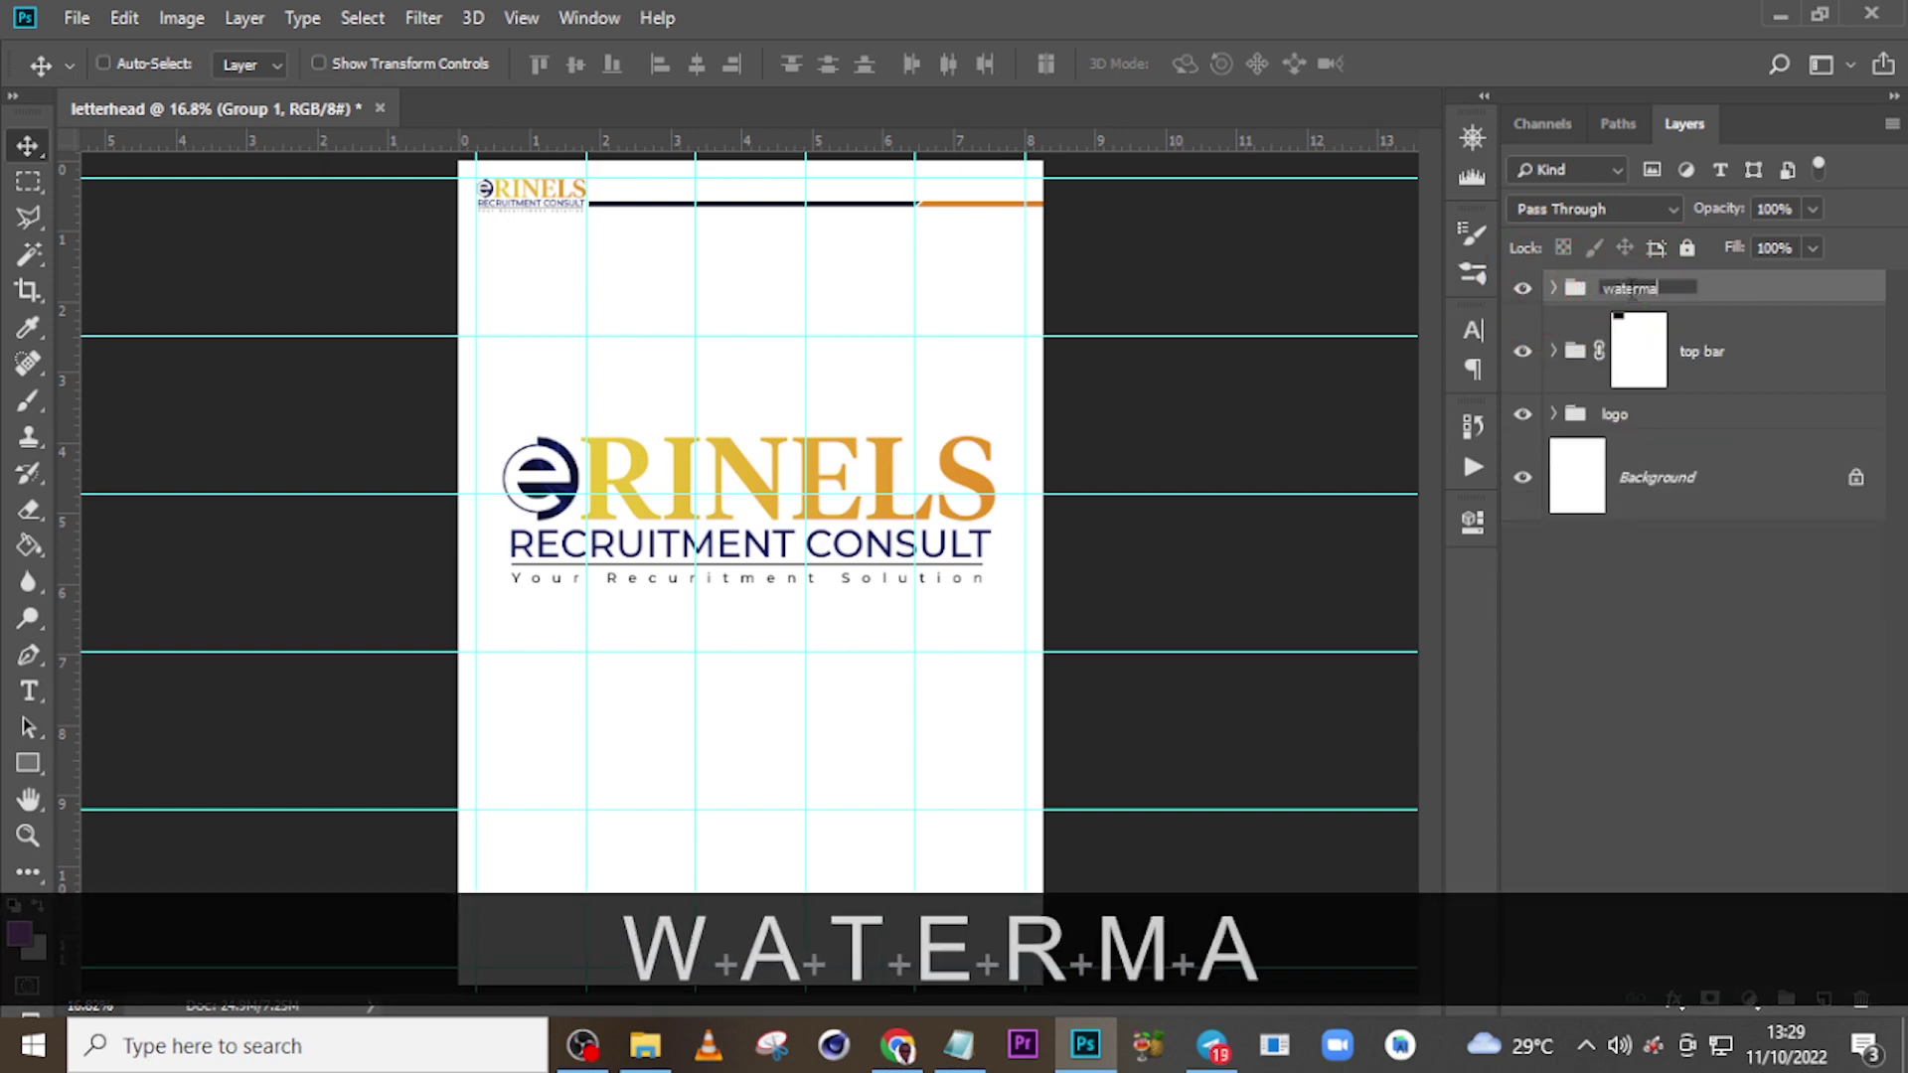
pyautogui.write('rk')
pyautogui.press('Return')
# - Set the watermark group to 20% opacity and 80% fill, and shift it slightly lower on the page
pyautogui.click(1789, 210)
pyautogui.write('20')
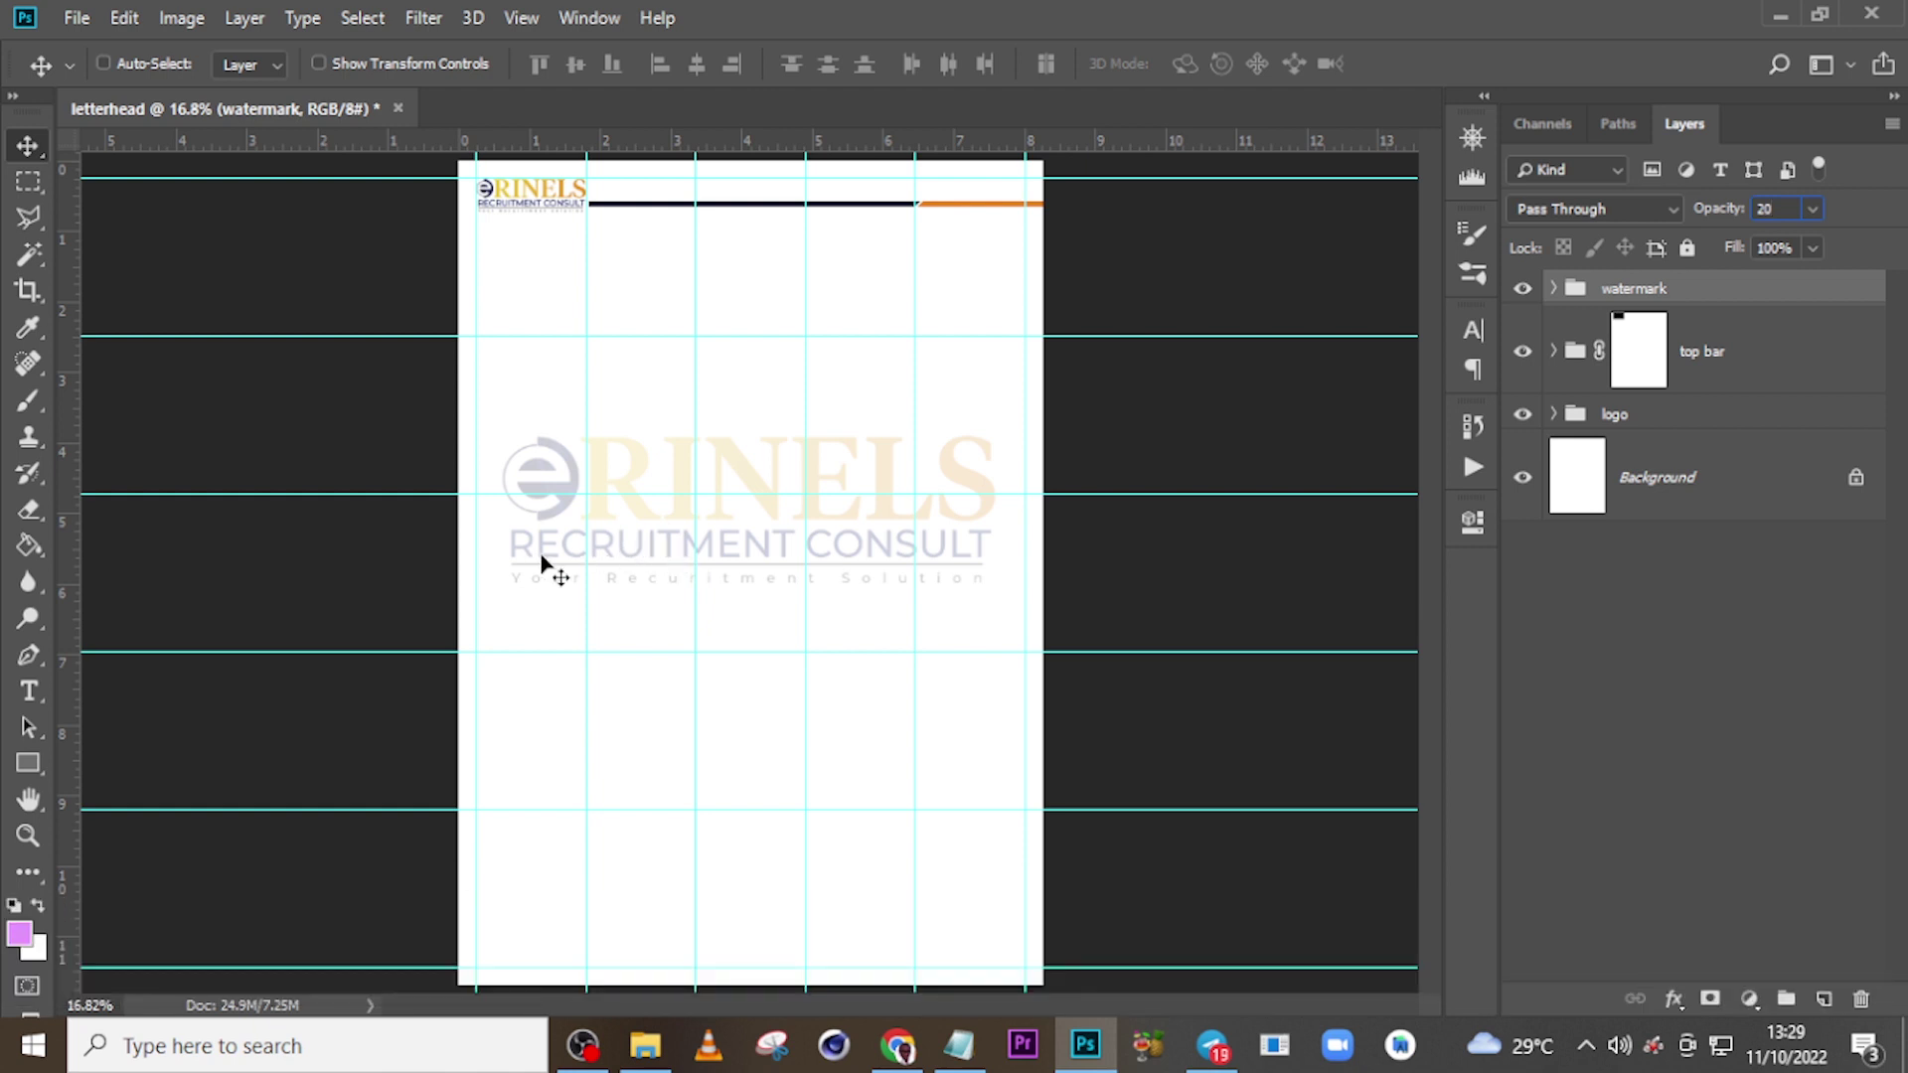
pyautogui.press('Tab')
pyautogui.write('80')
pyautogui.moveTo(722, 541); pyautogui.dragTo(725, 546)
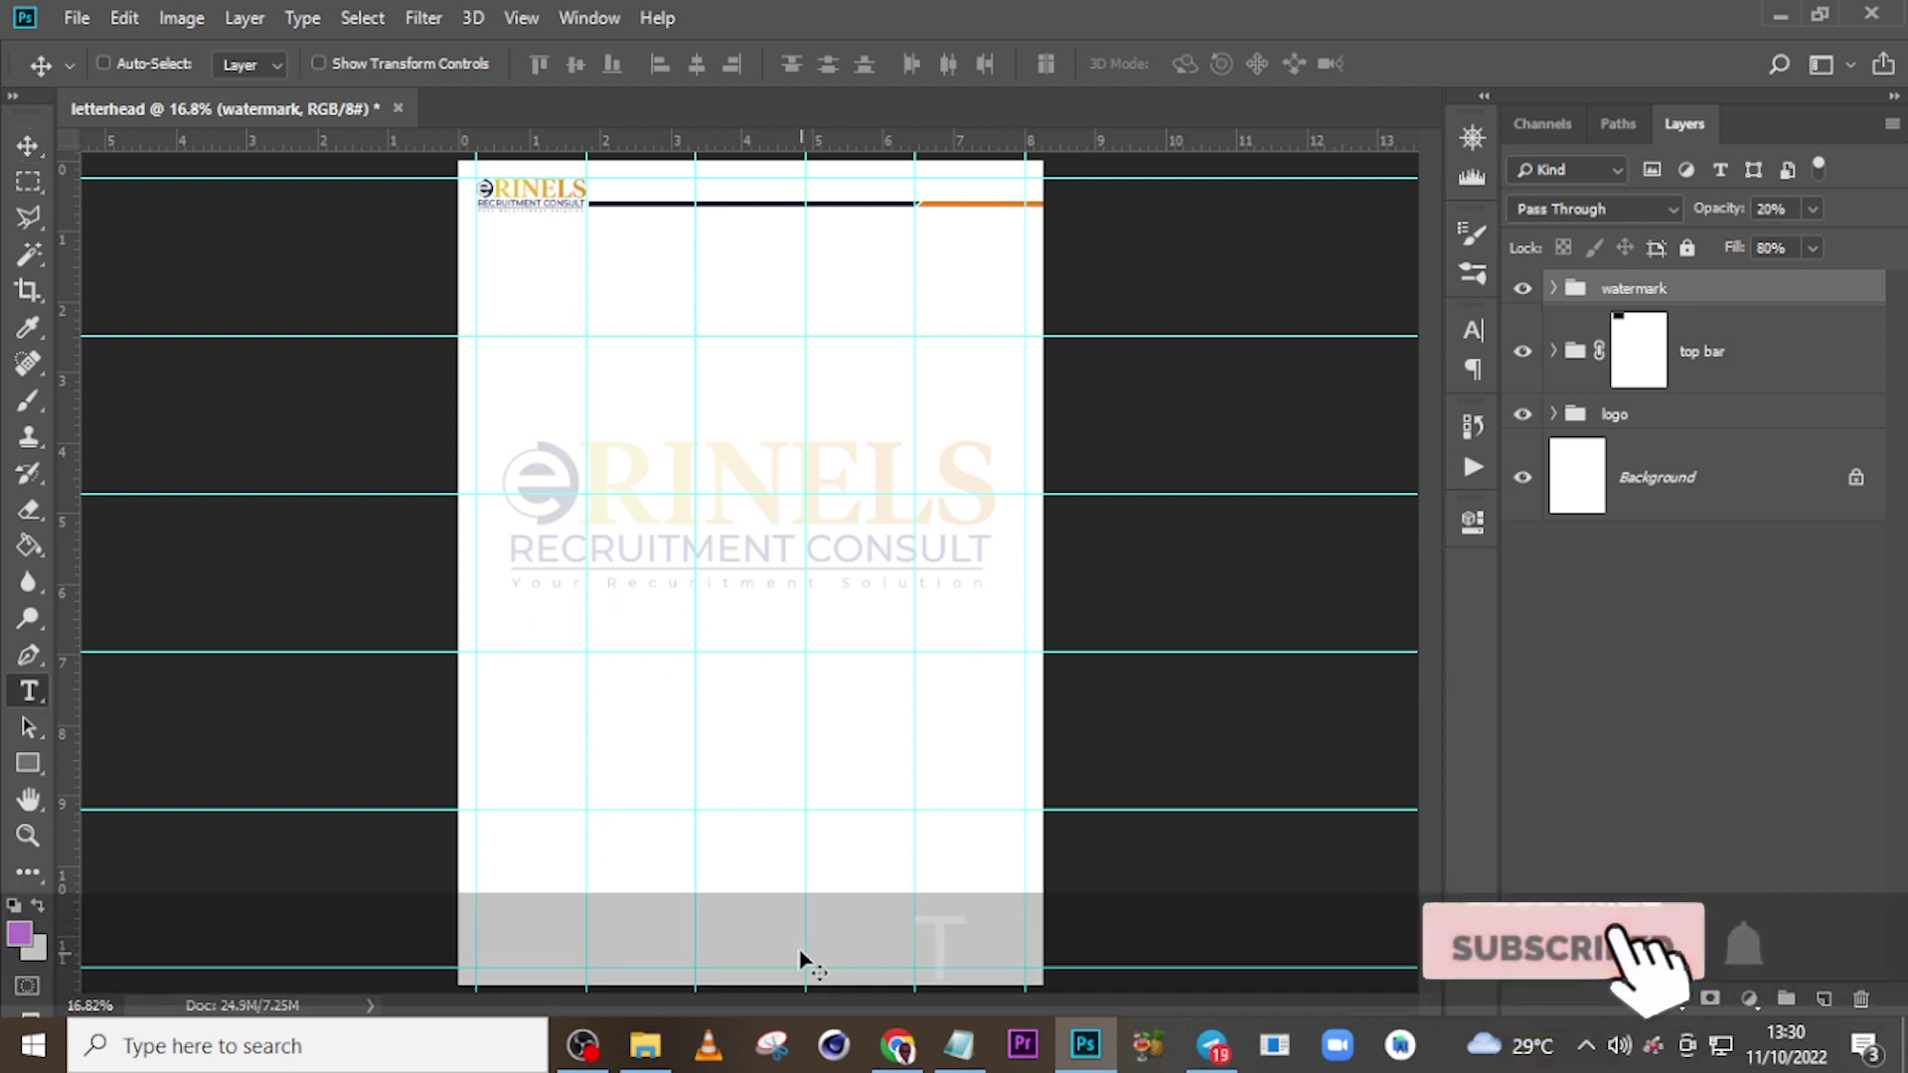
# - Add a text layer near the page bottom containing the first phone number copied from 146.txt in Notepad
pyautogui.press('t')
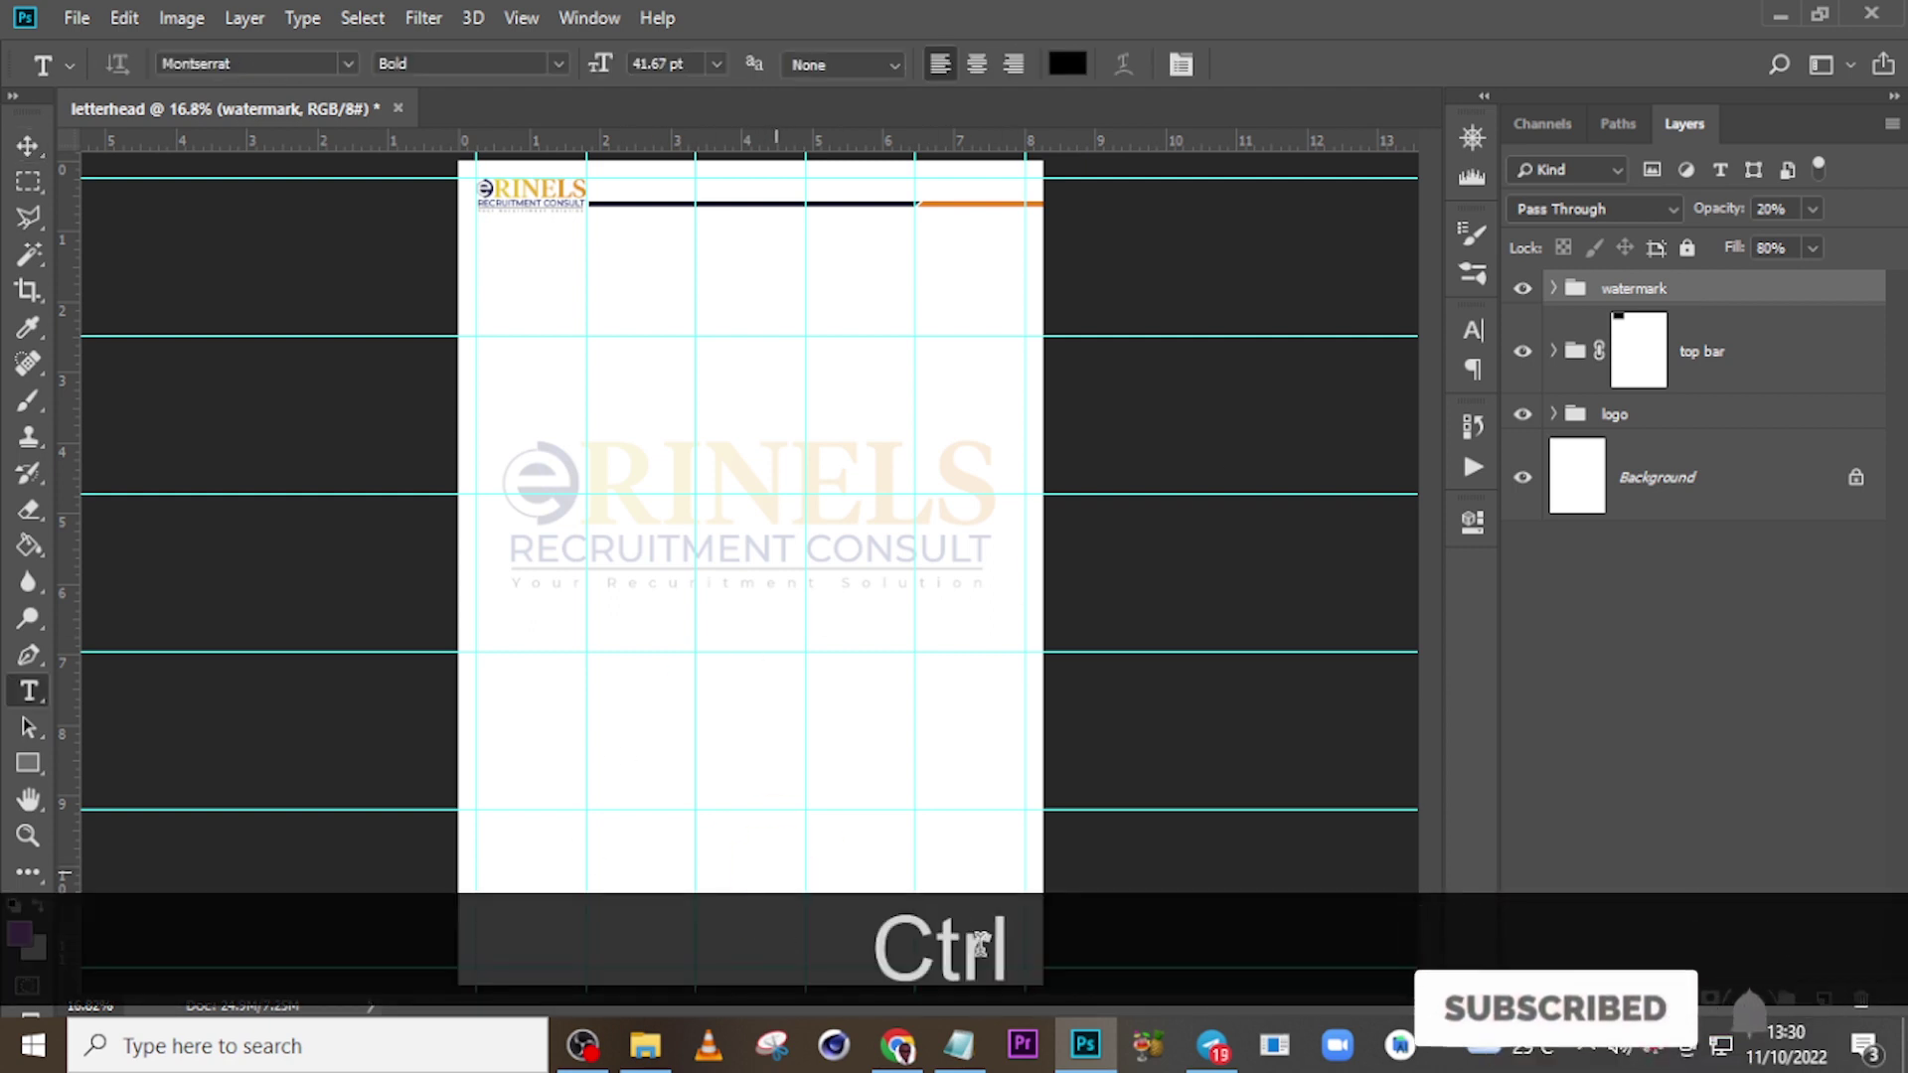
pyautogui.click(776, 870)
pyautogui.hotkey('ctrl', '=')
pyautogui.scroll(-3, 626, 708)
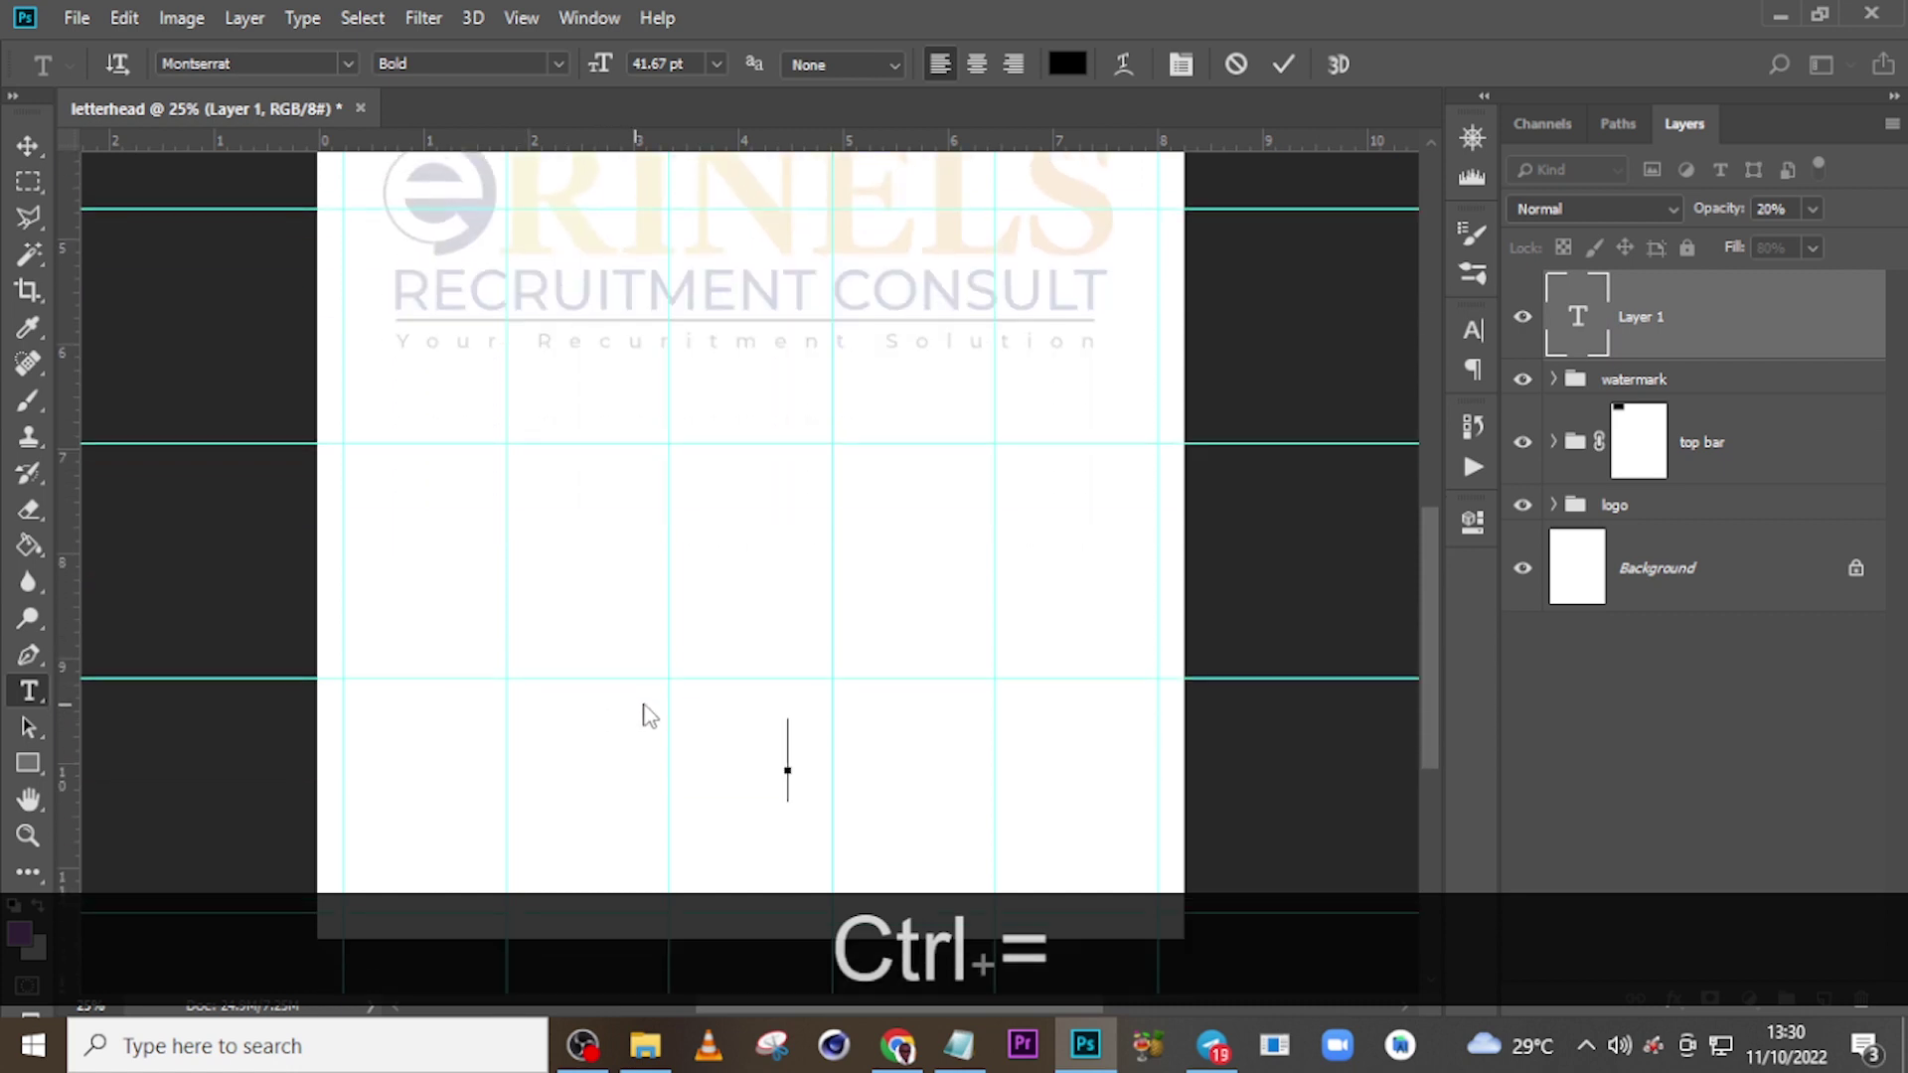
pyautogui.click(956, 1061)
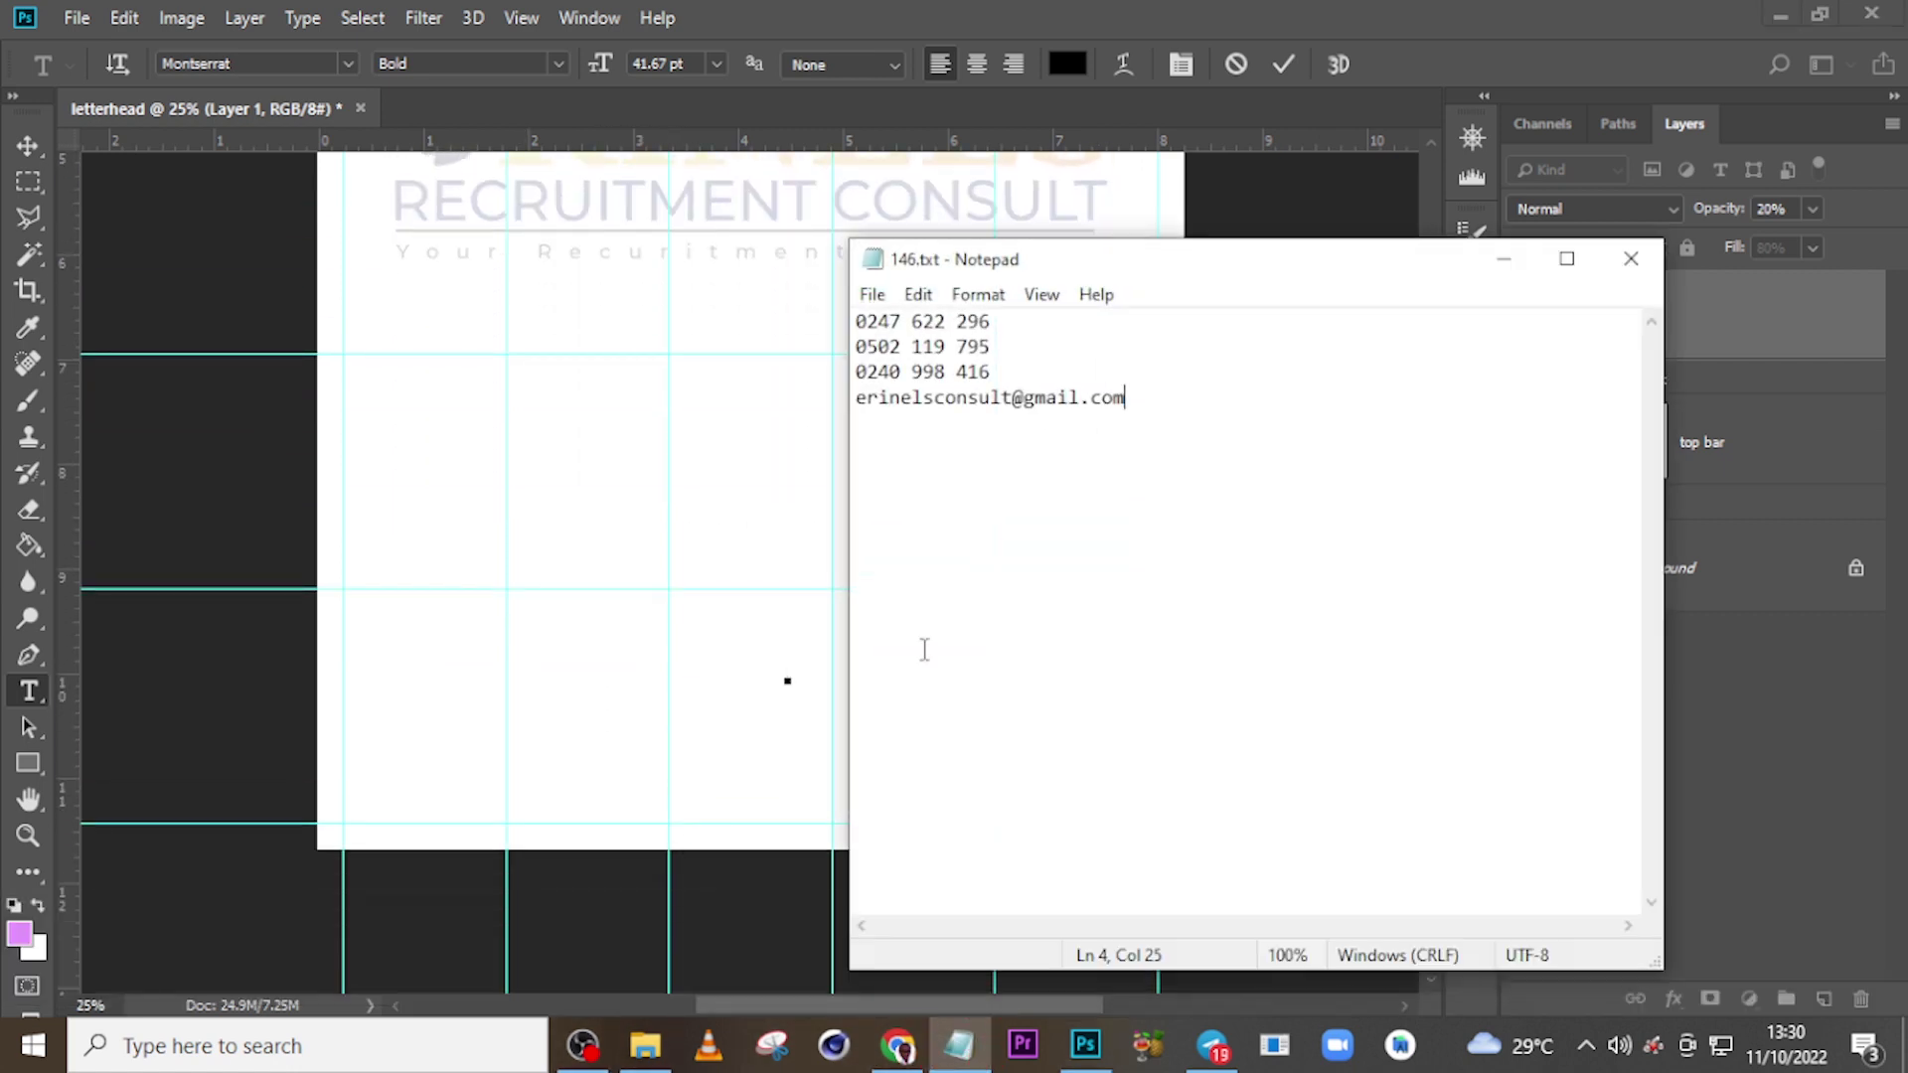
pyautogui.moveTo(994, 322); pyautogui.dragTo(824, 320)
pyautogui.hotkey('ctrl', 'c')
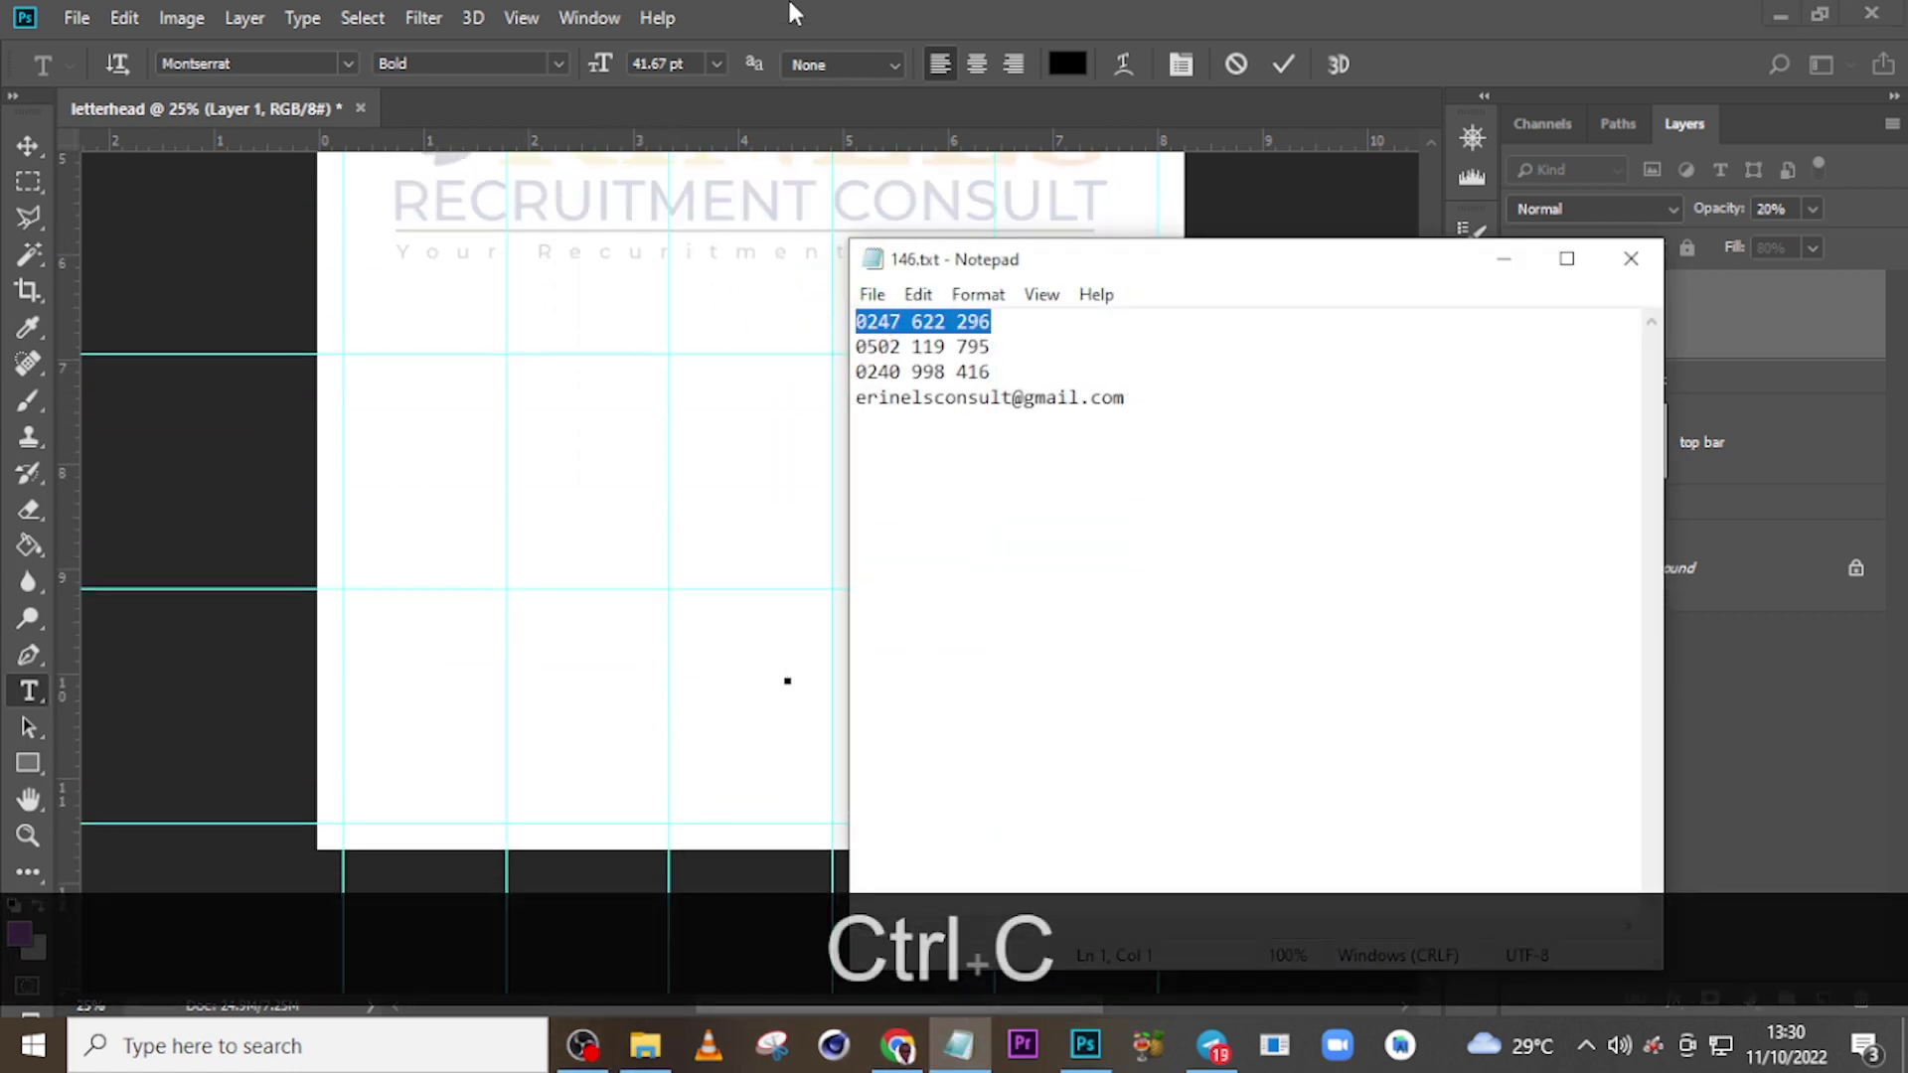
pyautogui.click(830, 12)
pyautogui.hotkey('ctrl', 'v')
pyautogui.click(1699, 316)
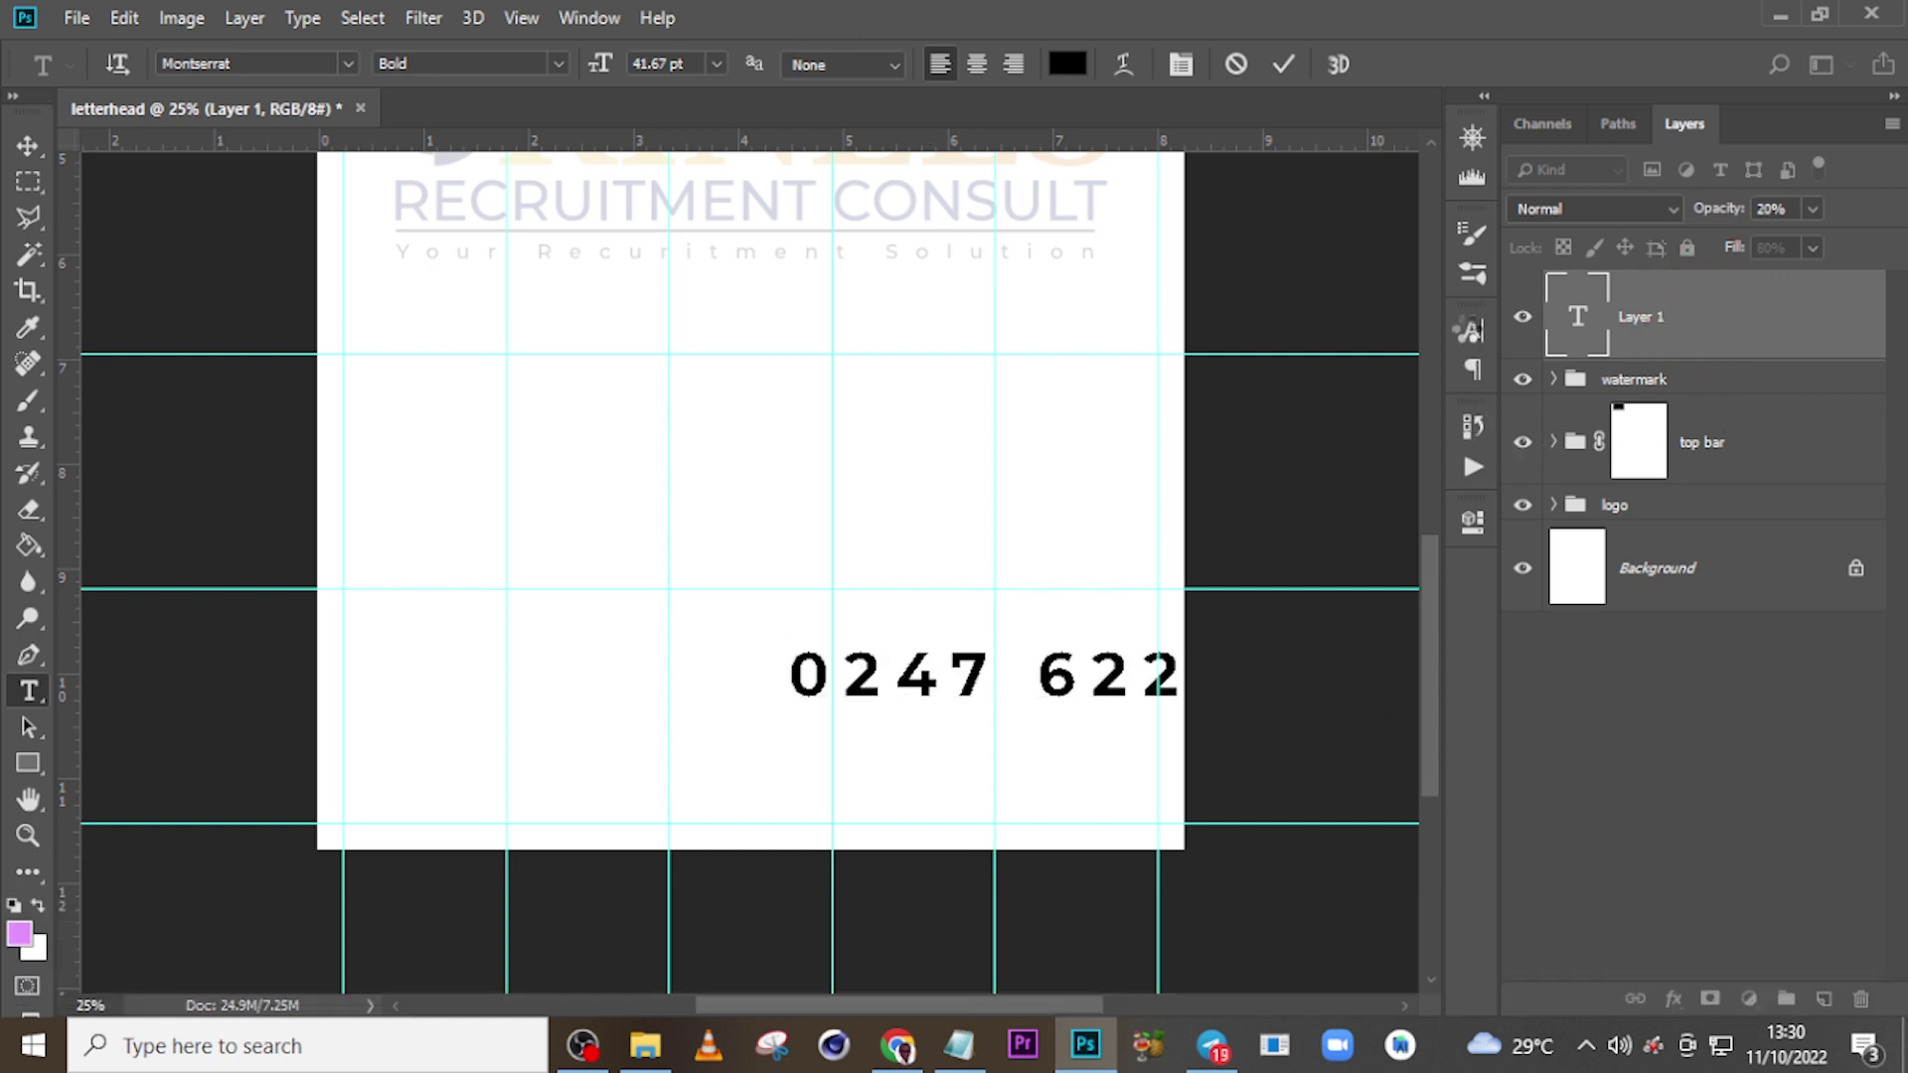
# - Set the phone number text to 12.17 pt with tracking 0
pyautogui.click(1463, 331)
pyautogui.click(1466, 330)
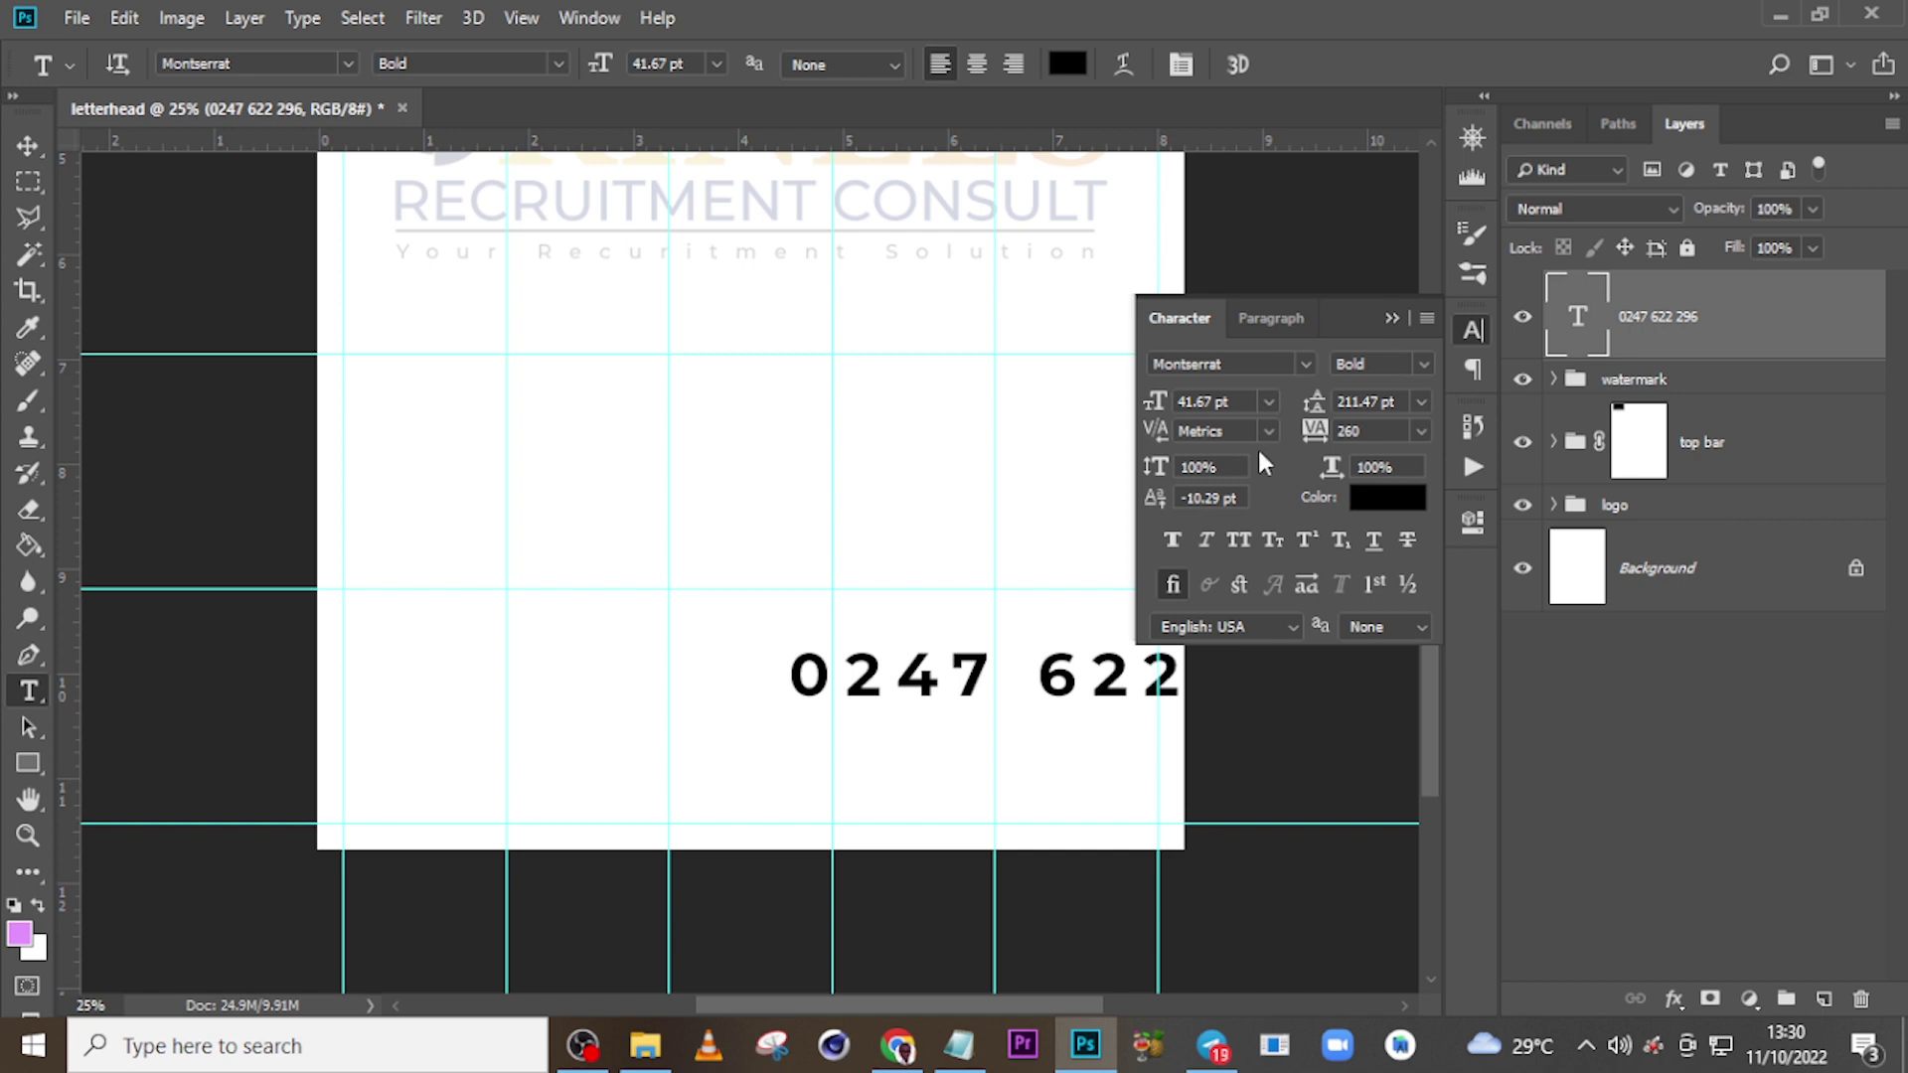
pyautogui.click(1237, 401)
pyautogui.write('12.17')
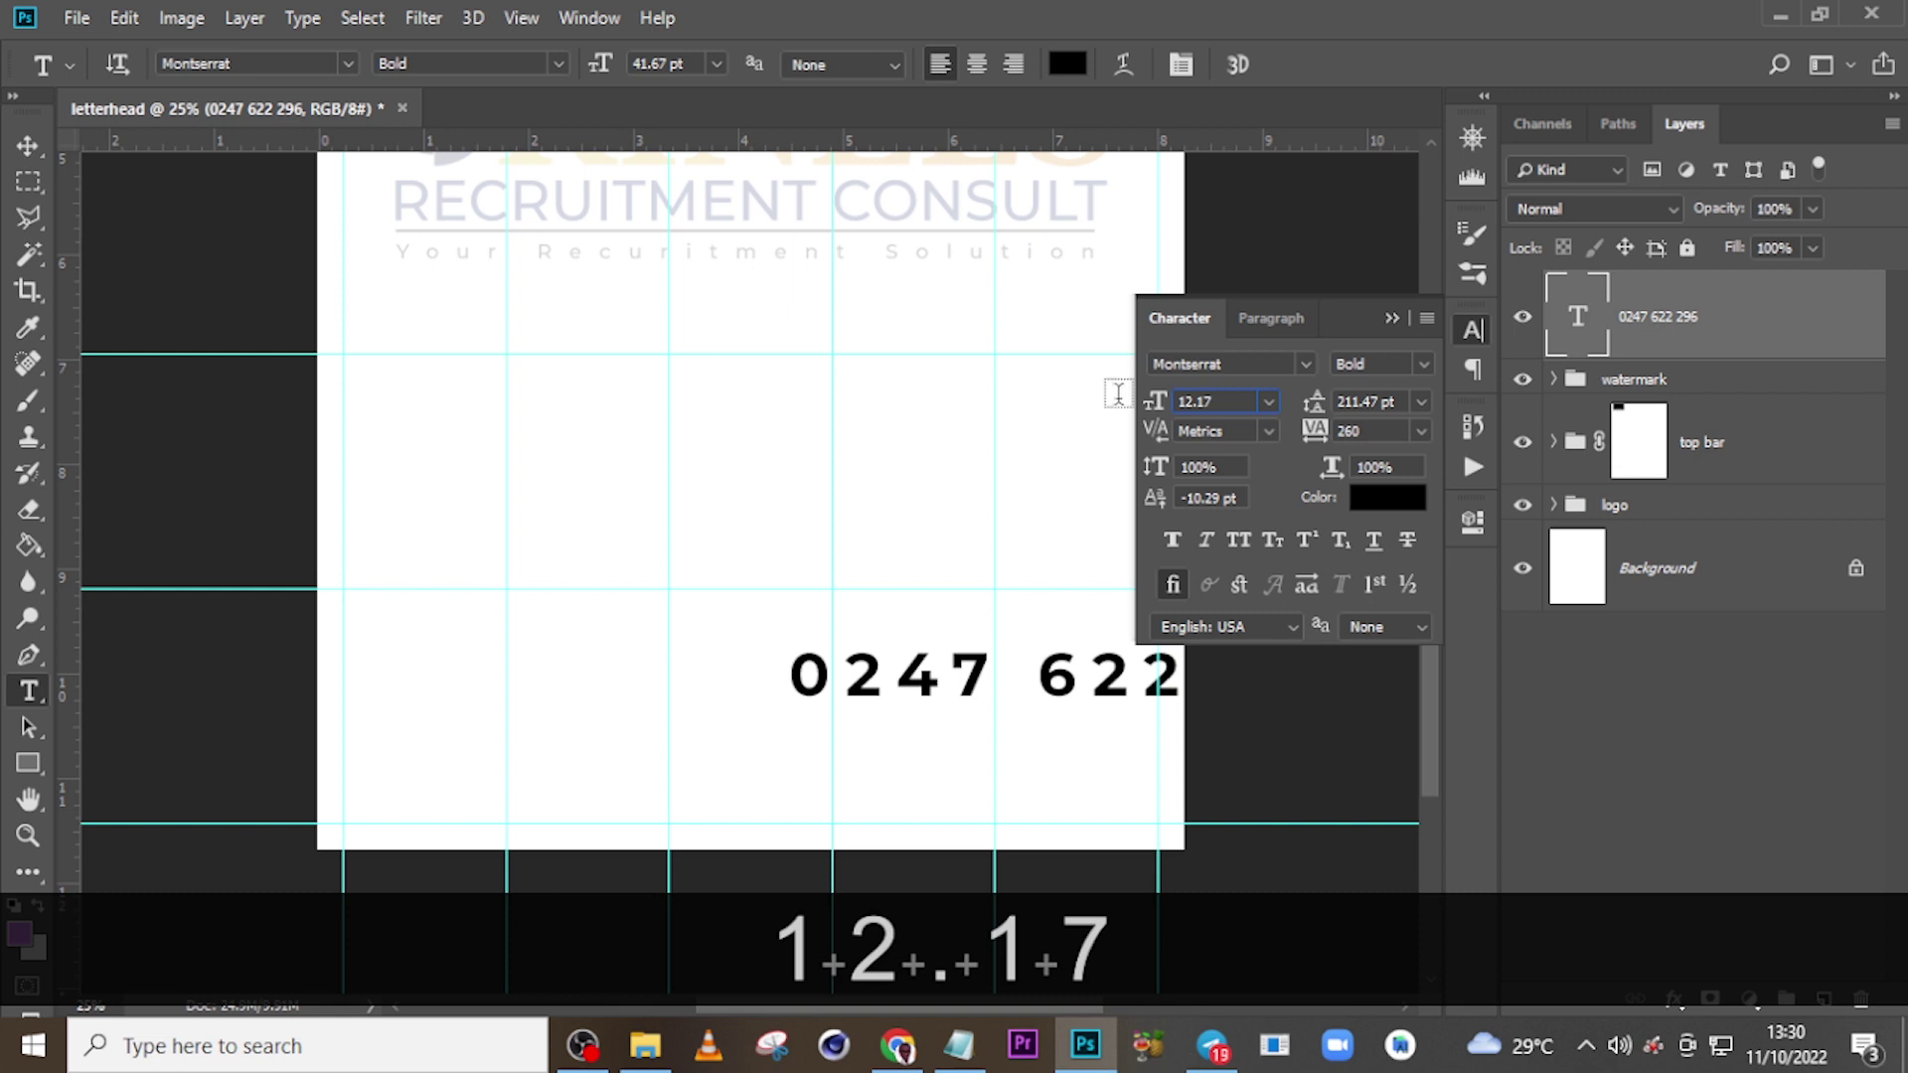
pyautogui.press('Return')
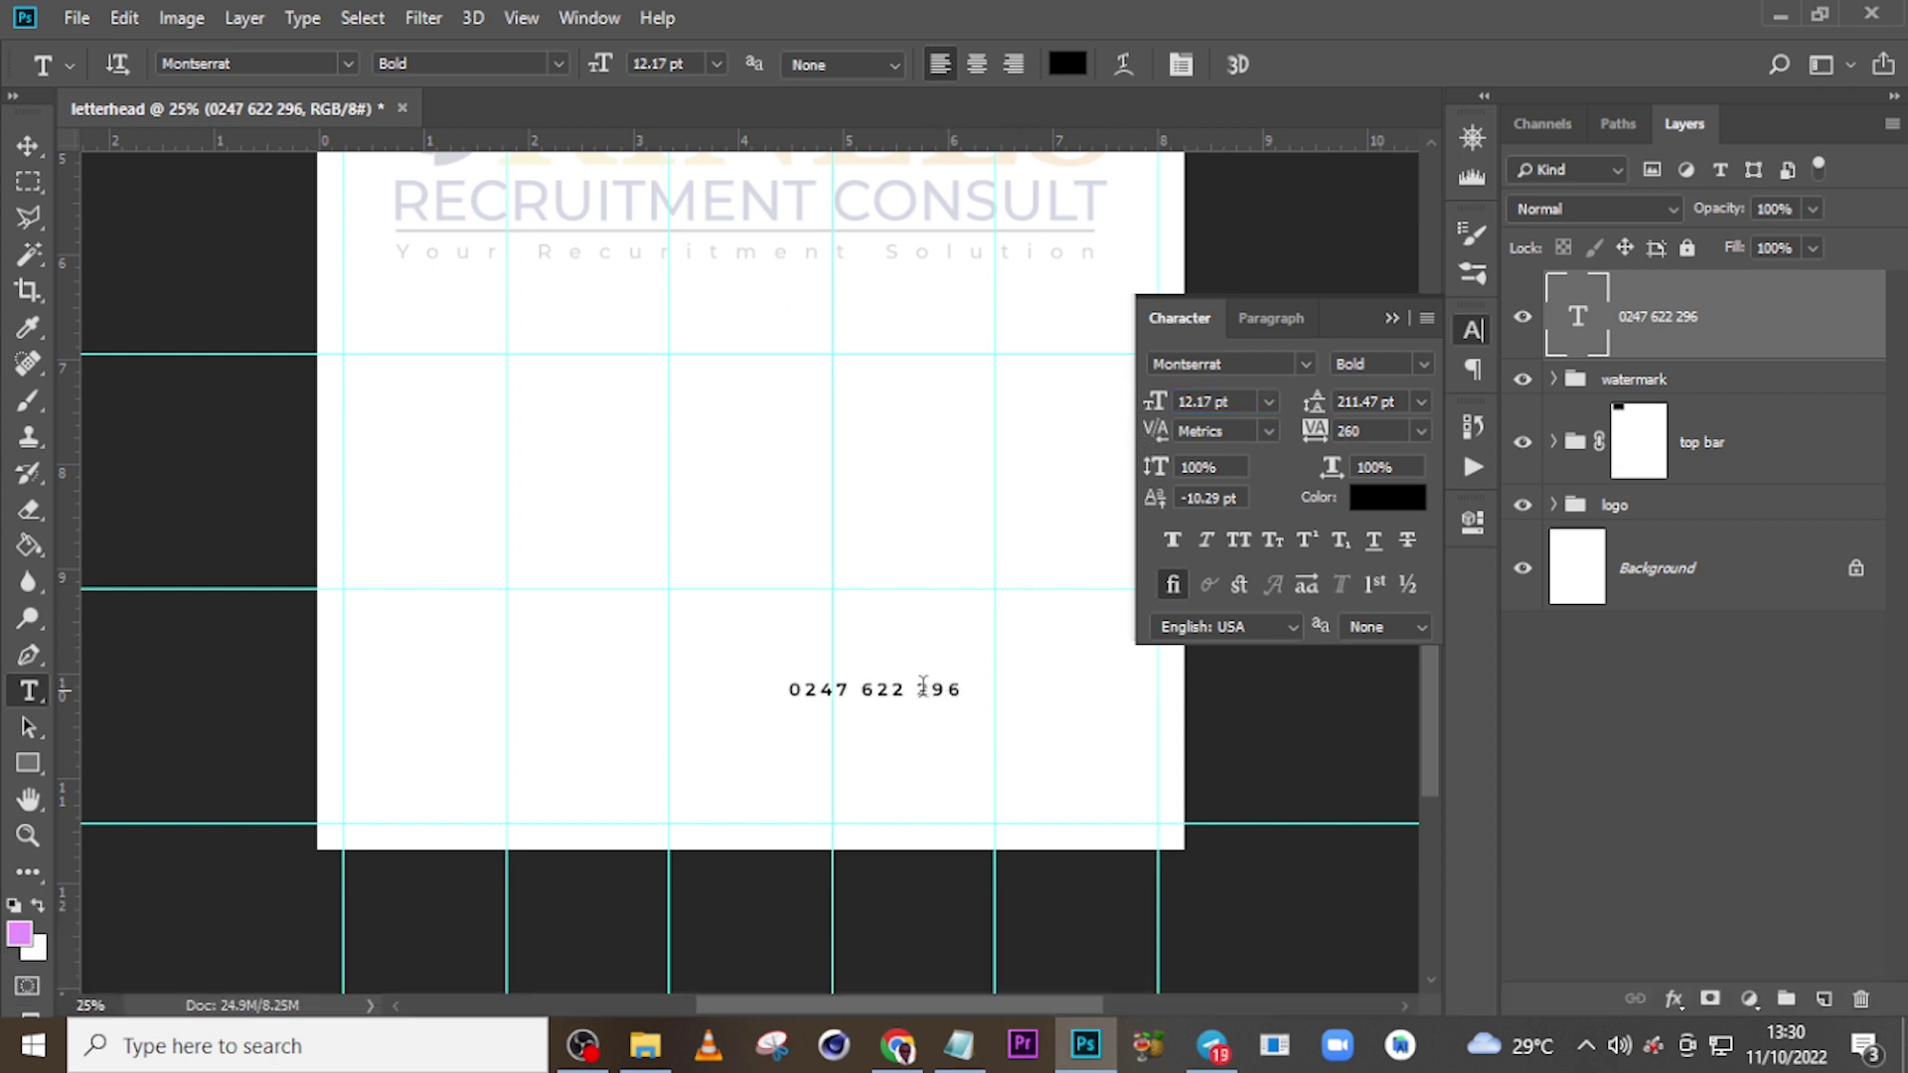
pyautogui.doubleClick(1370, 429)
pyautogui.write('0')
pyautogui.press('Return')
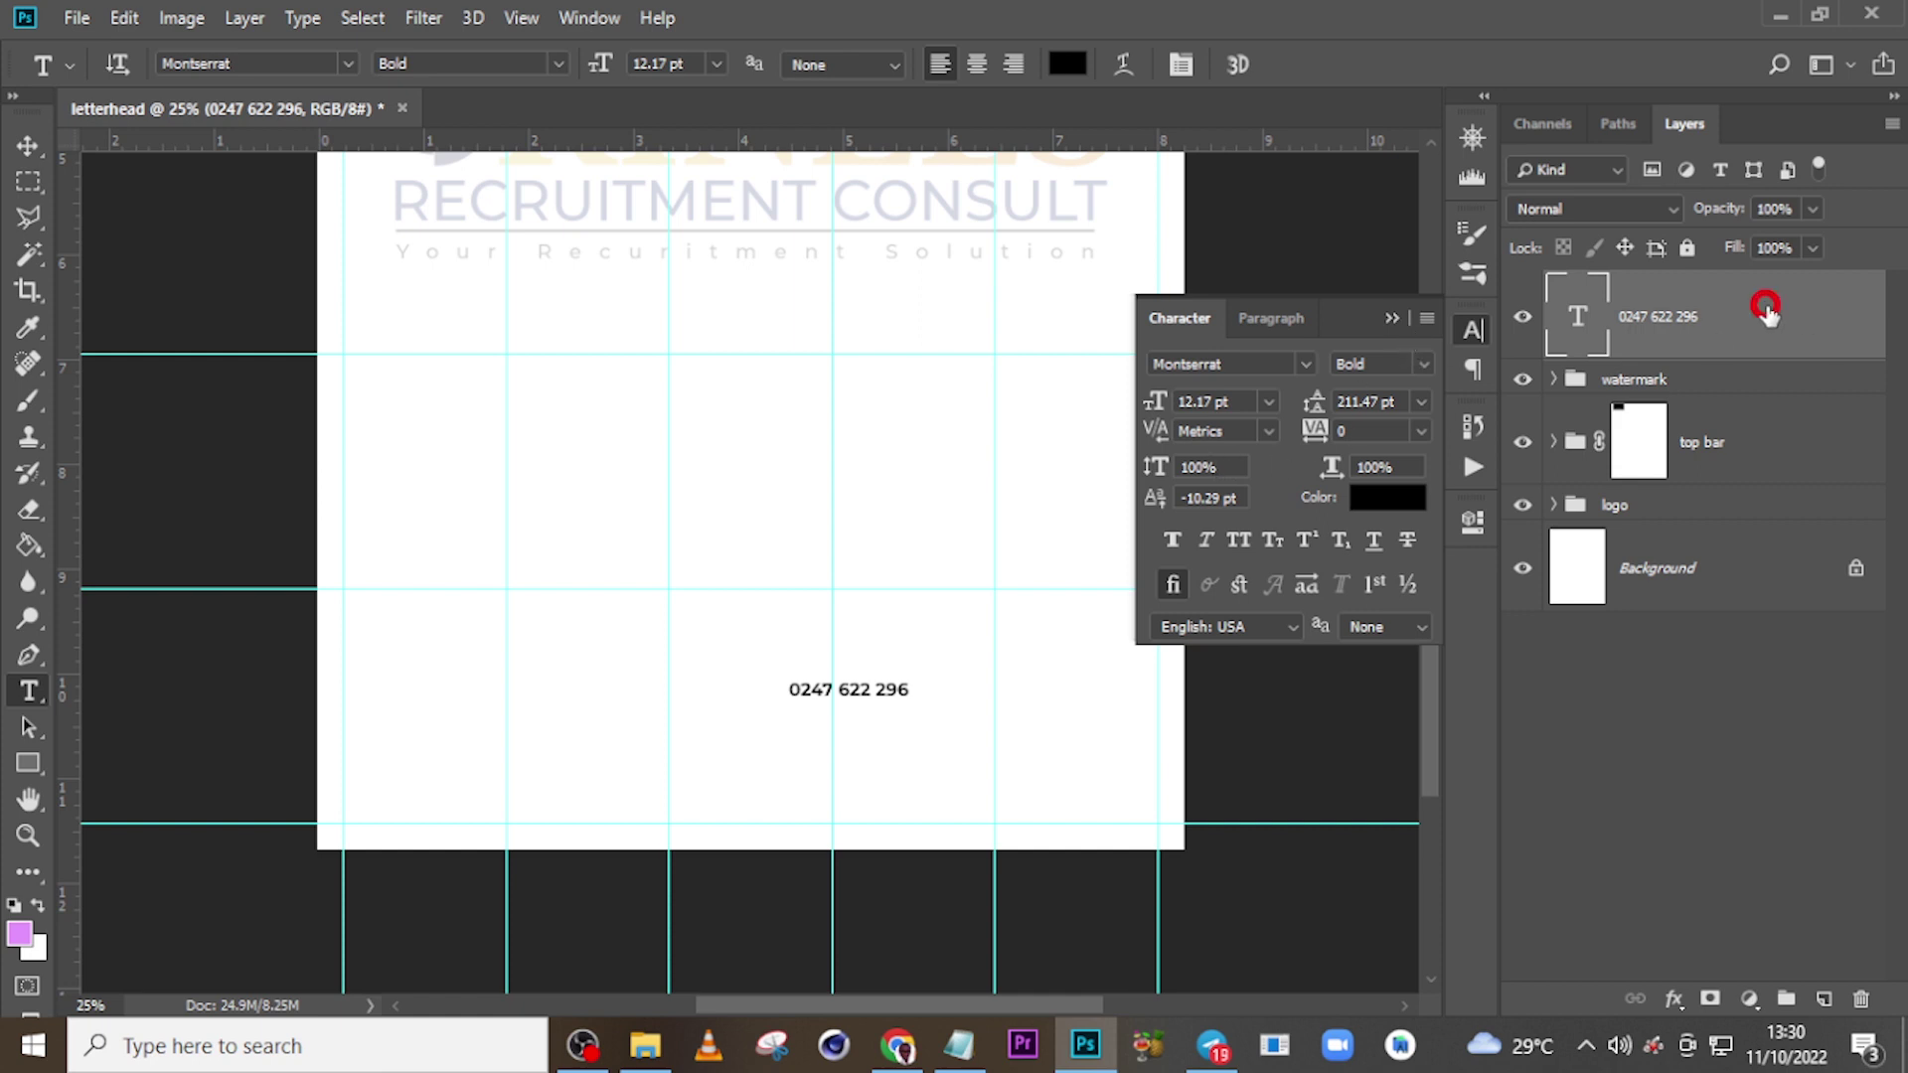
pyautogui.click(1392, 318)
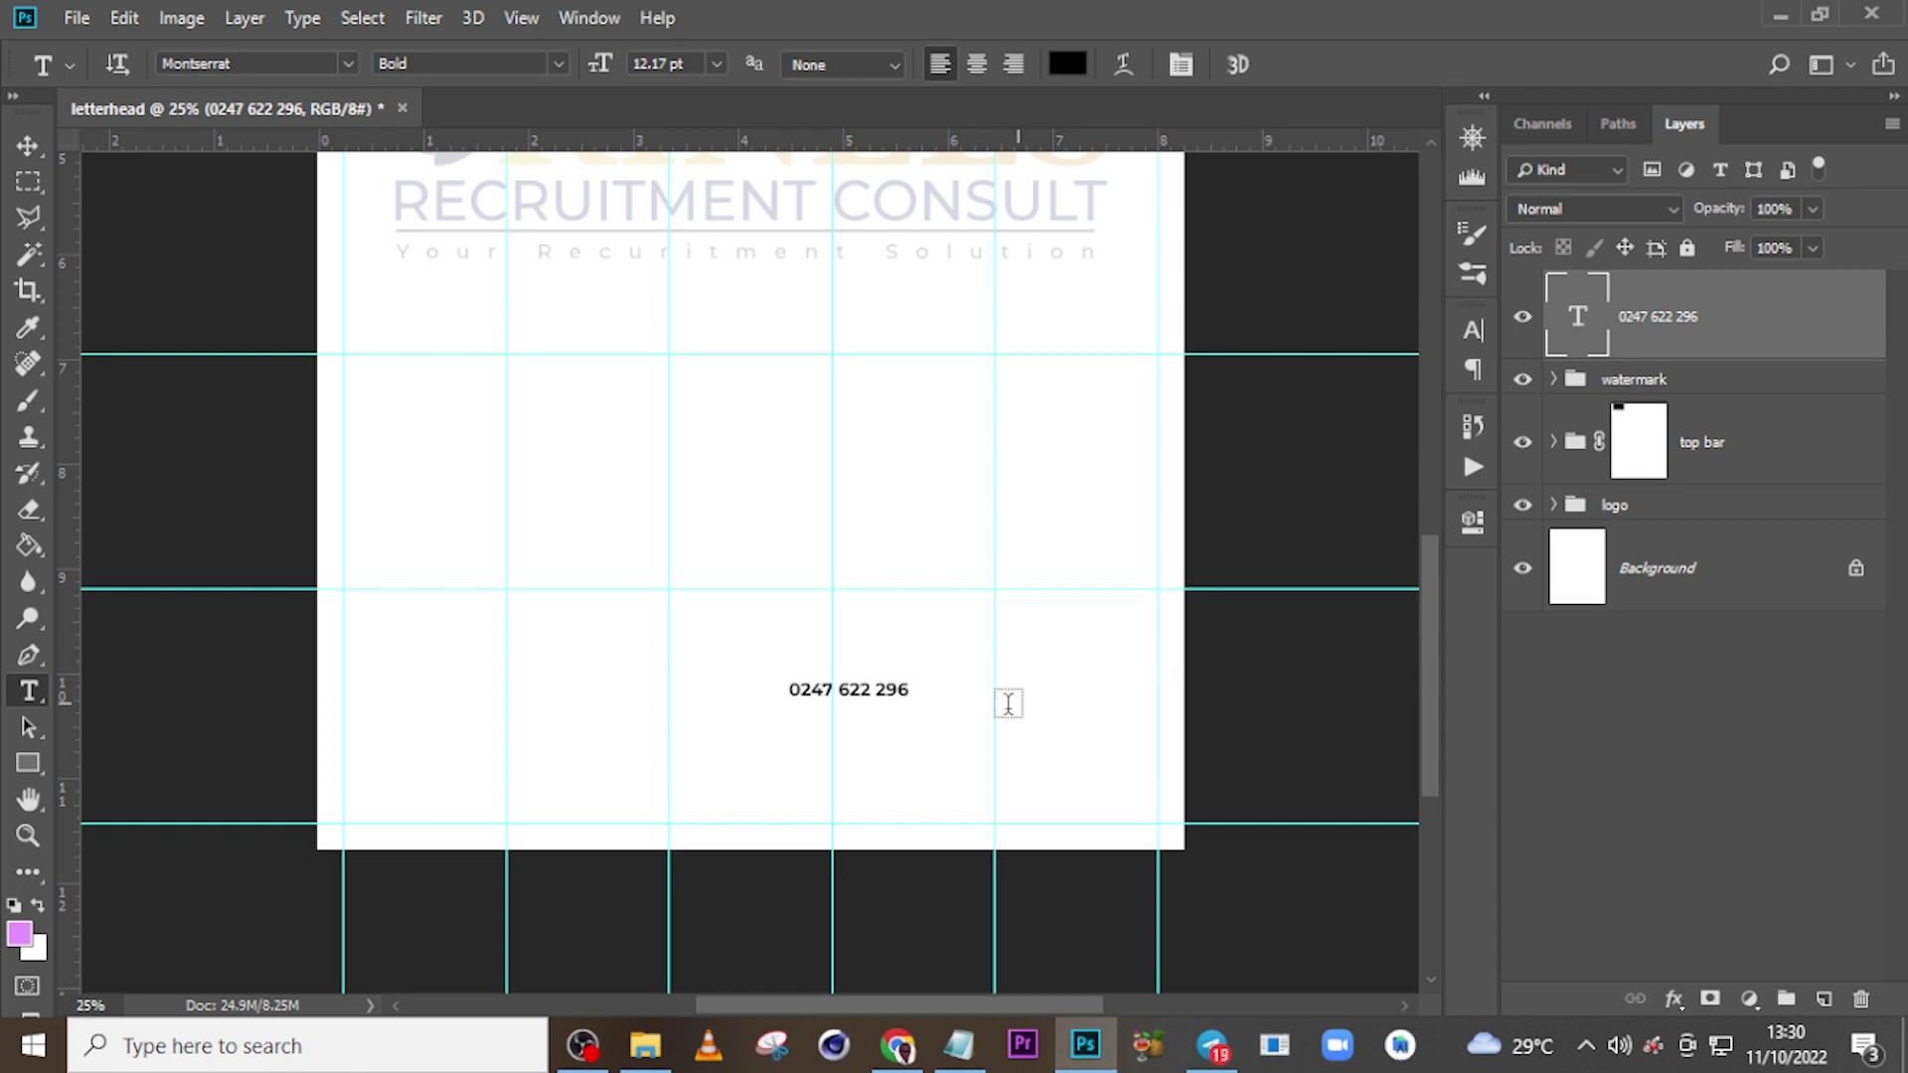
# - Align the phone number's start to the fourth vertical guide just above the bottom margin, and confirm black (000000) as its text colour
pyautogui.press('v')
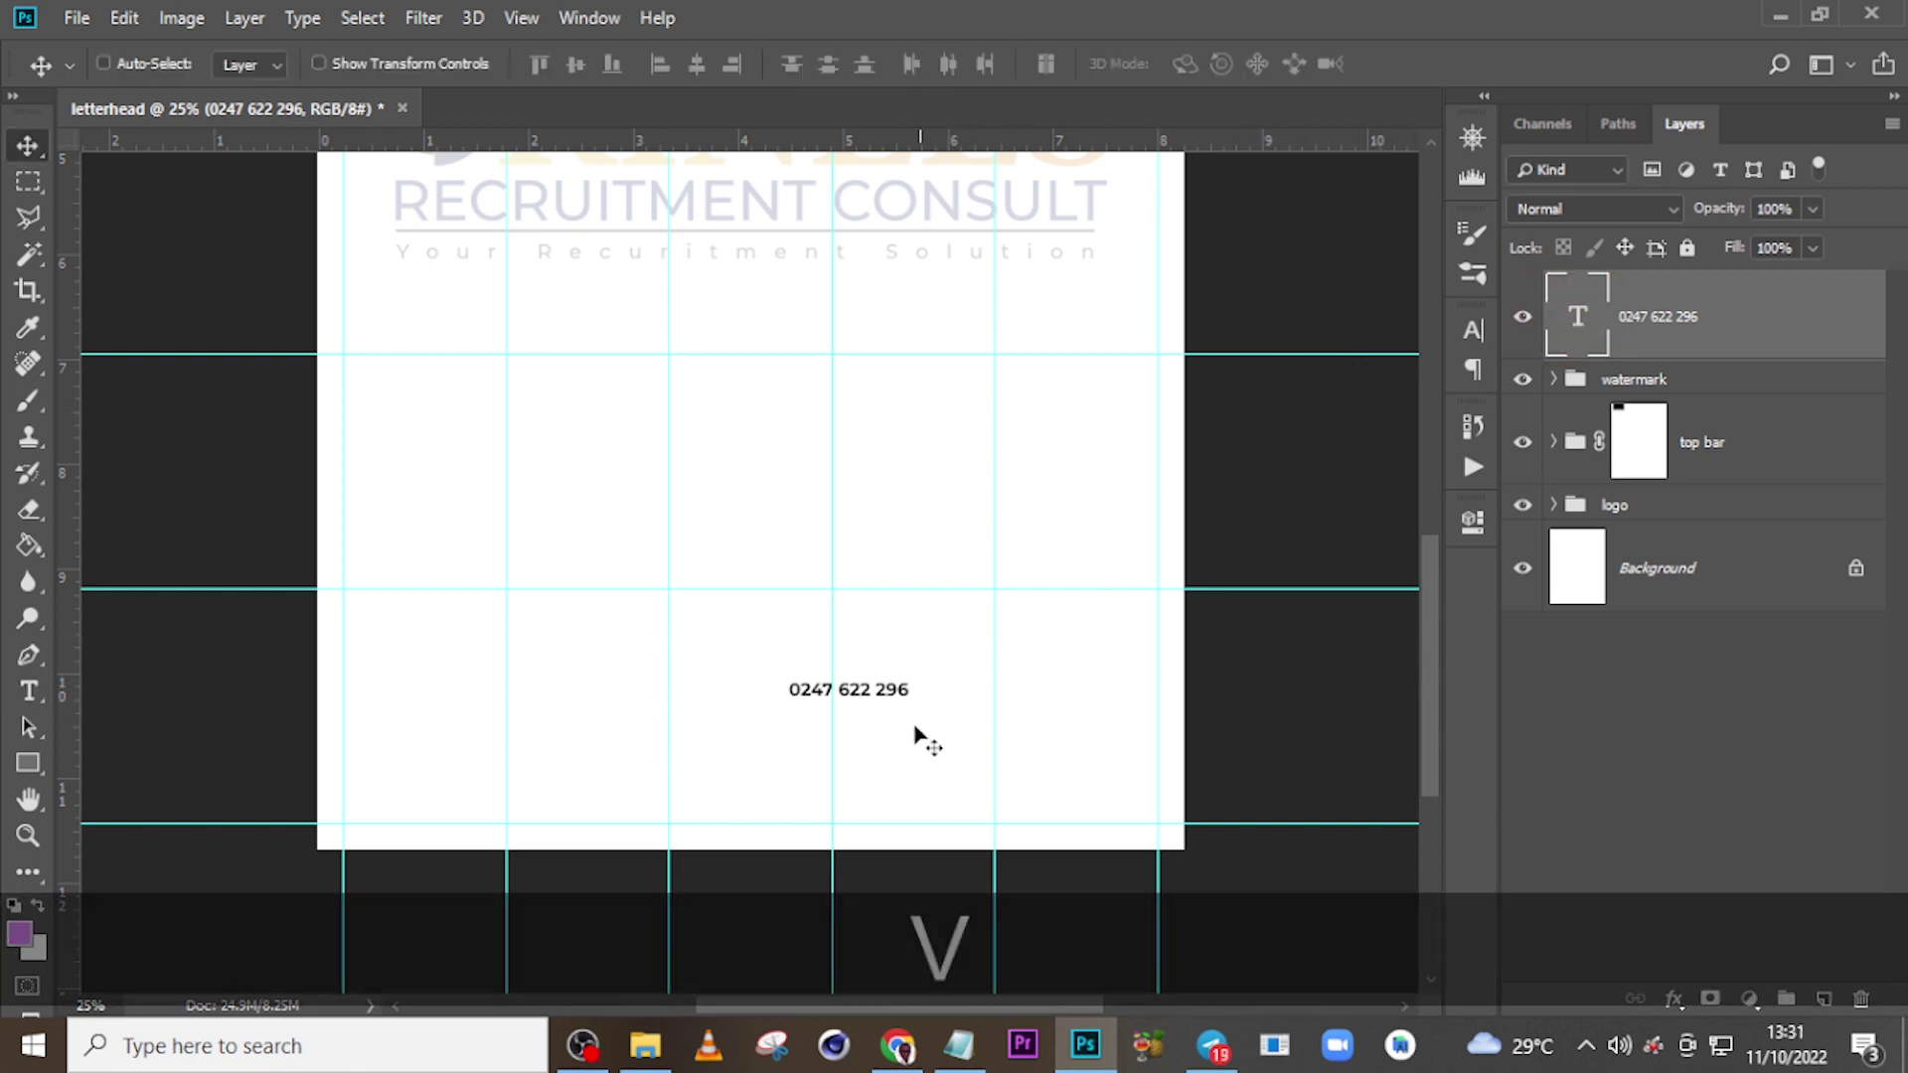
pyautogui.moveTo(857, 700); pyautogui.dragTo(900, 787)
pyautogui.click(1673, 295)
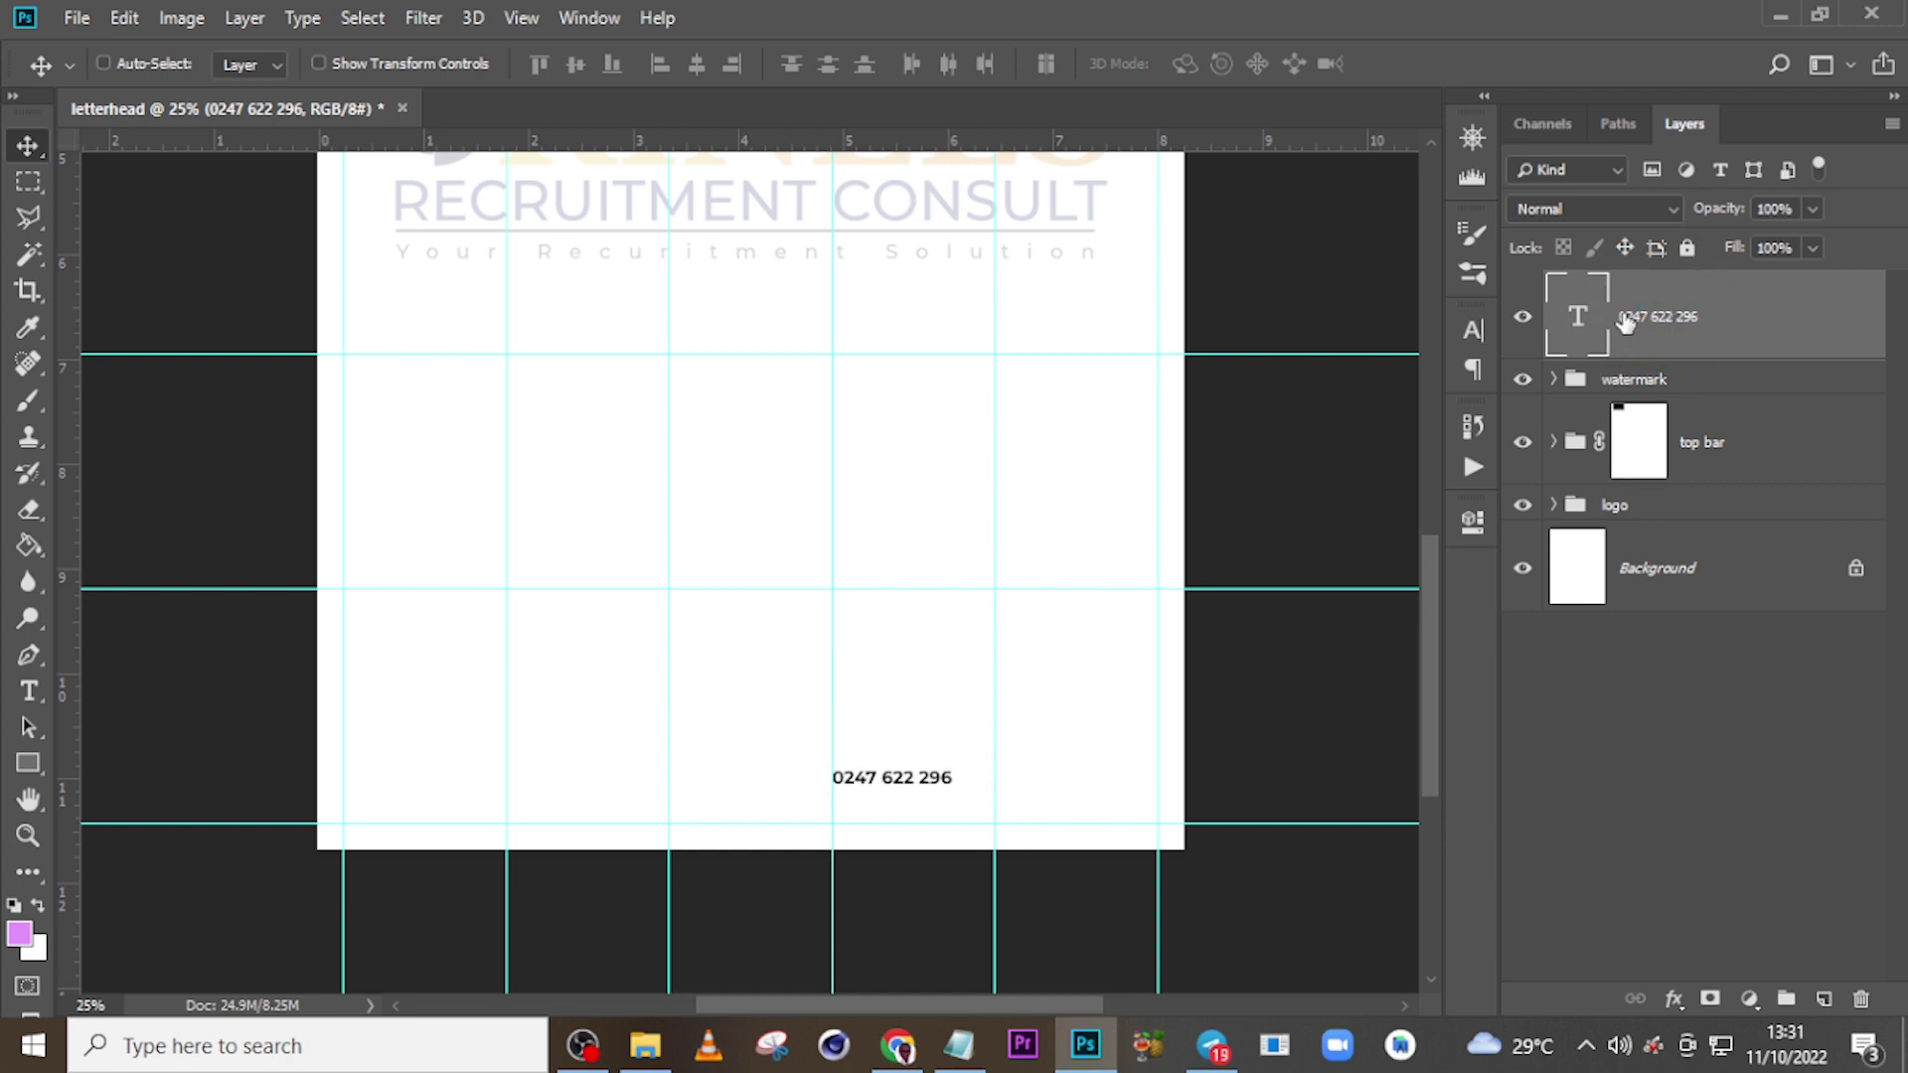
pyautogui.click(1473, 330)
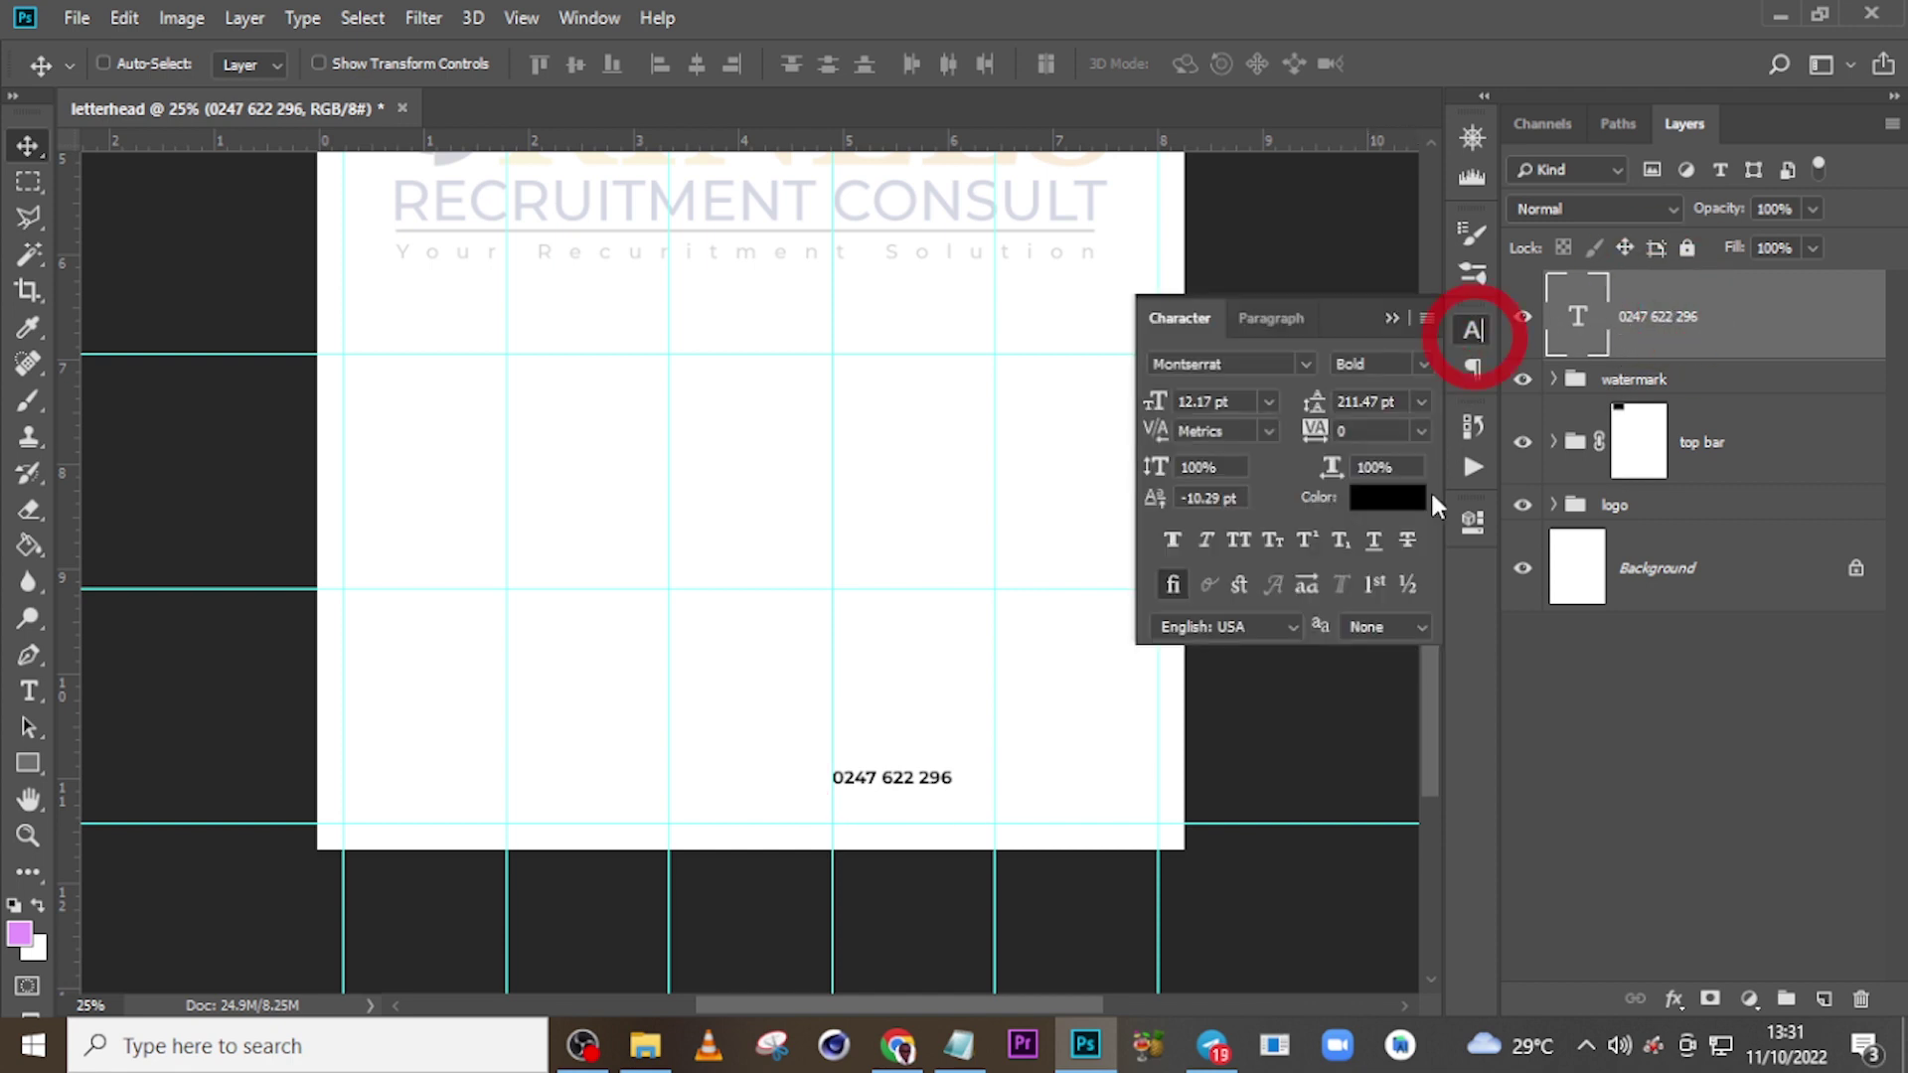
pyautogui.click(1375, 492)
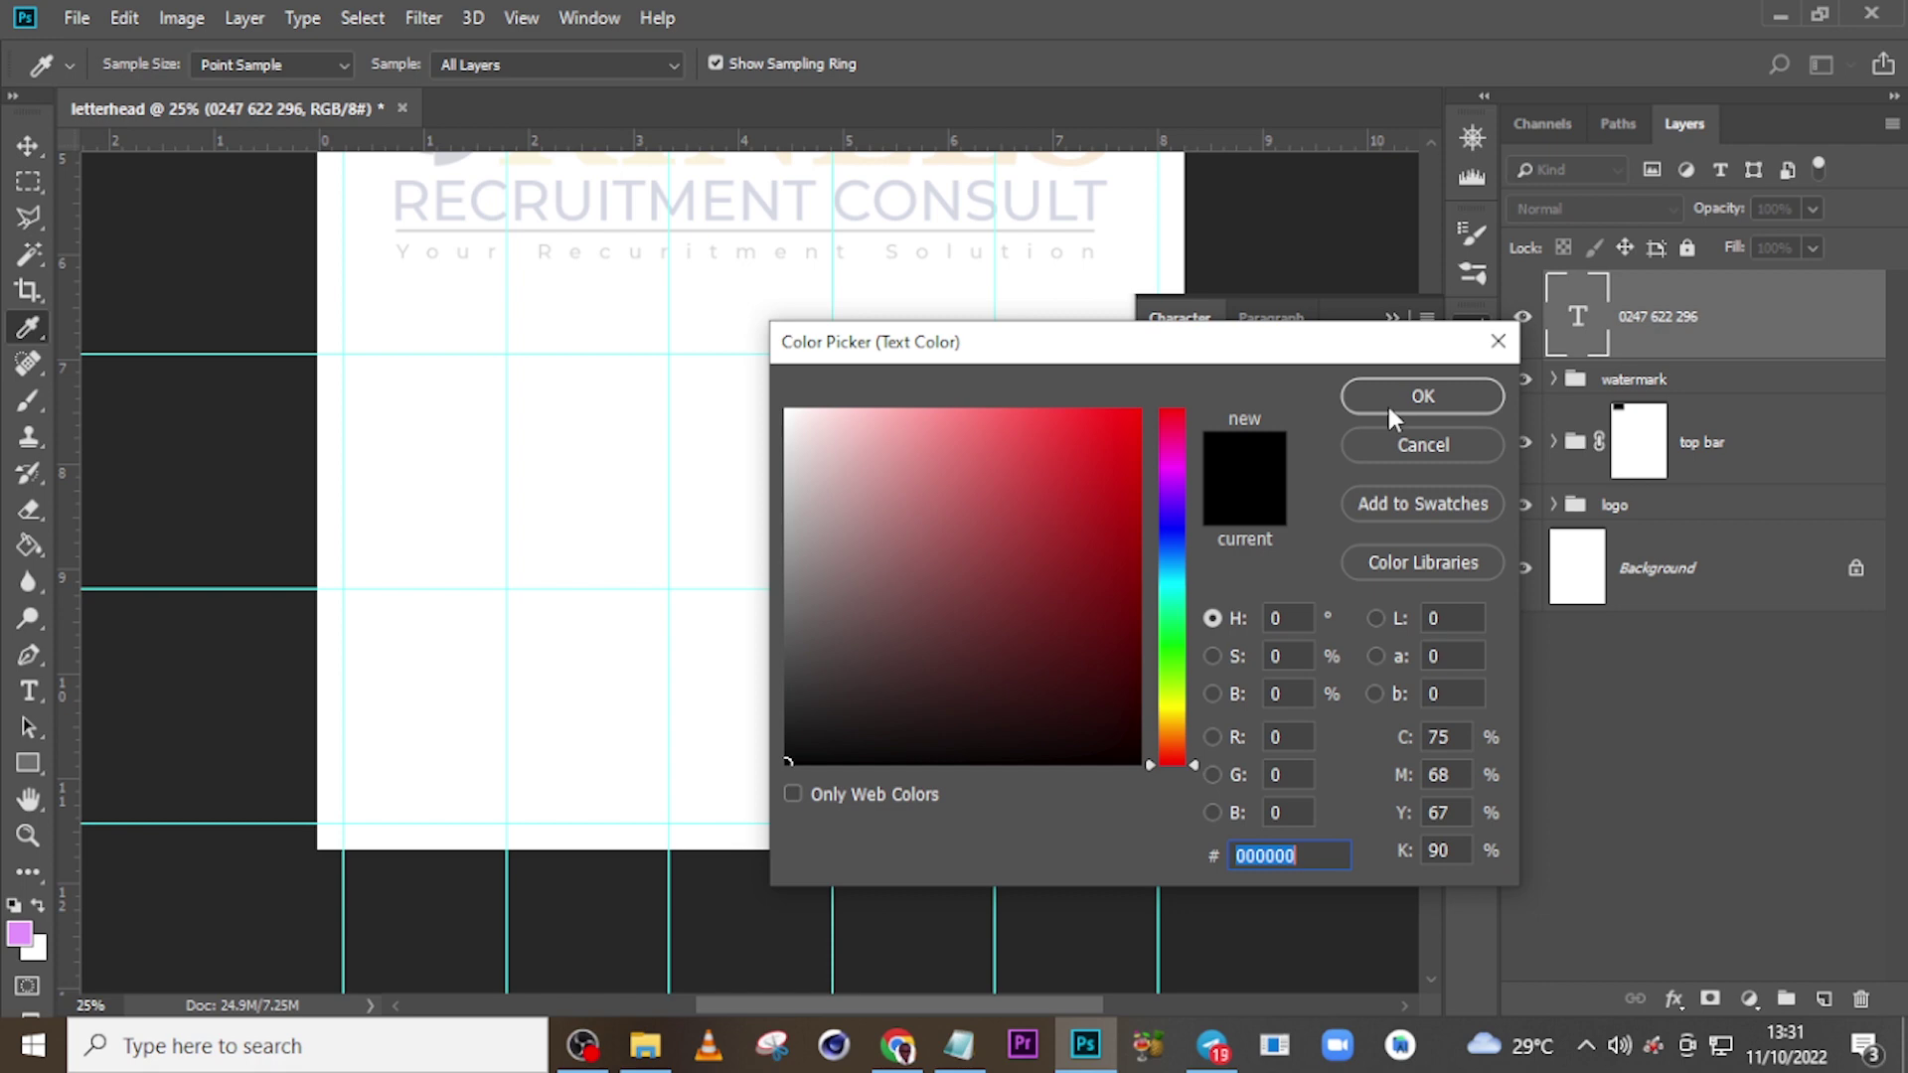
pyautogui.click(1389, 409)
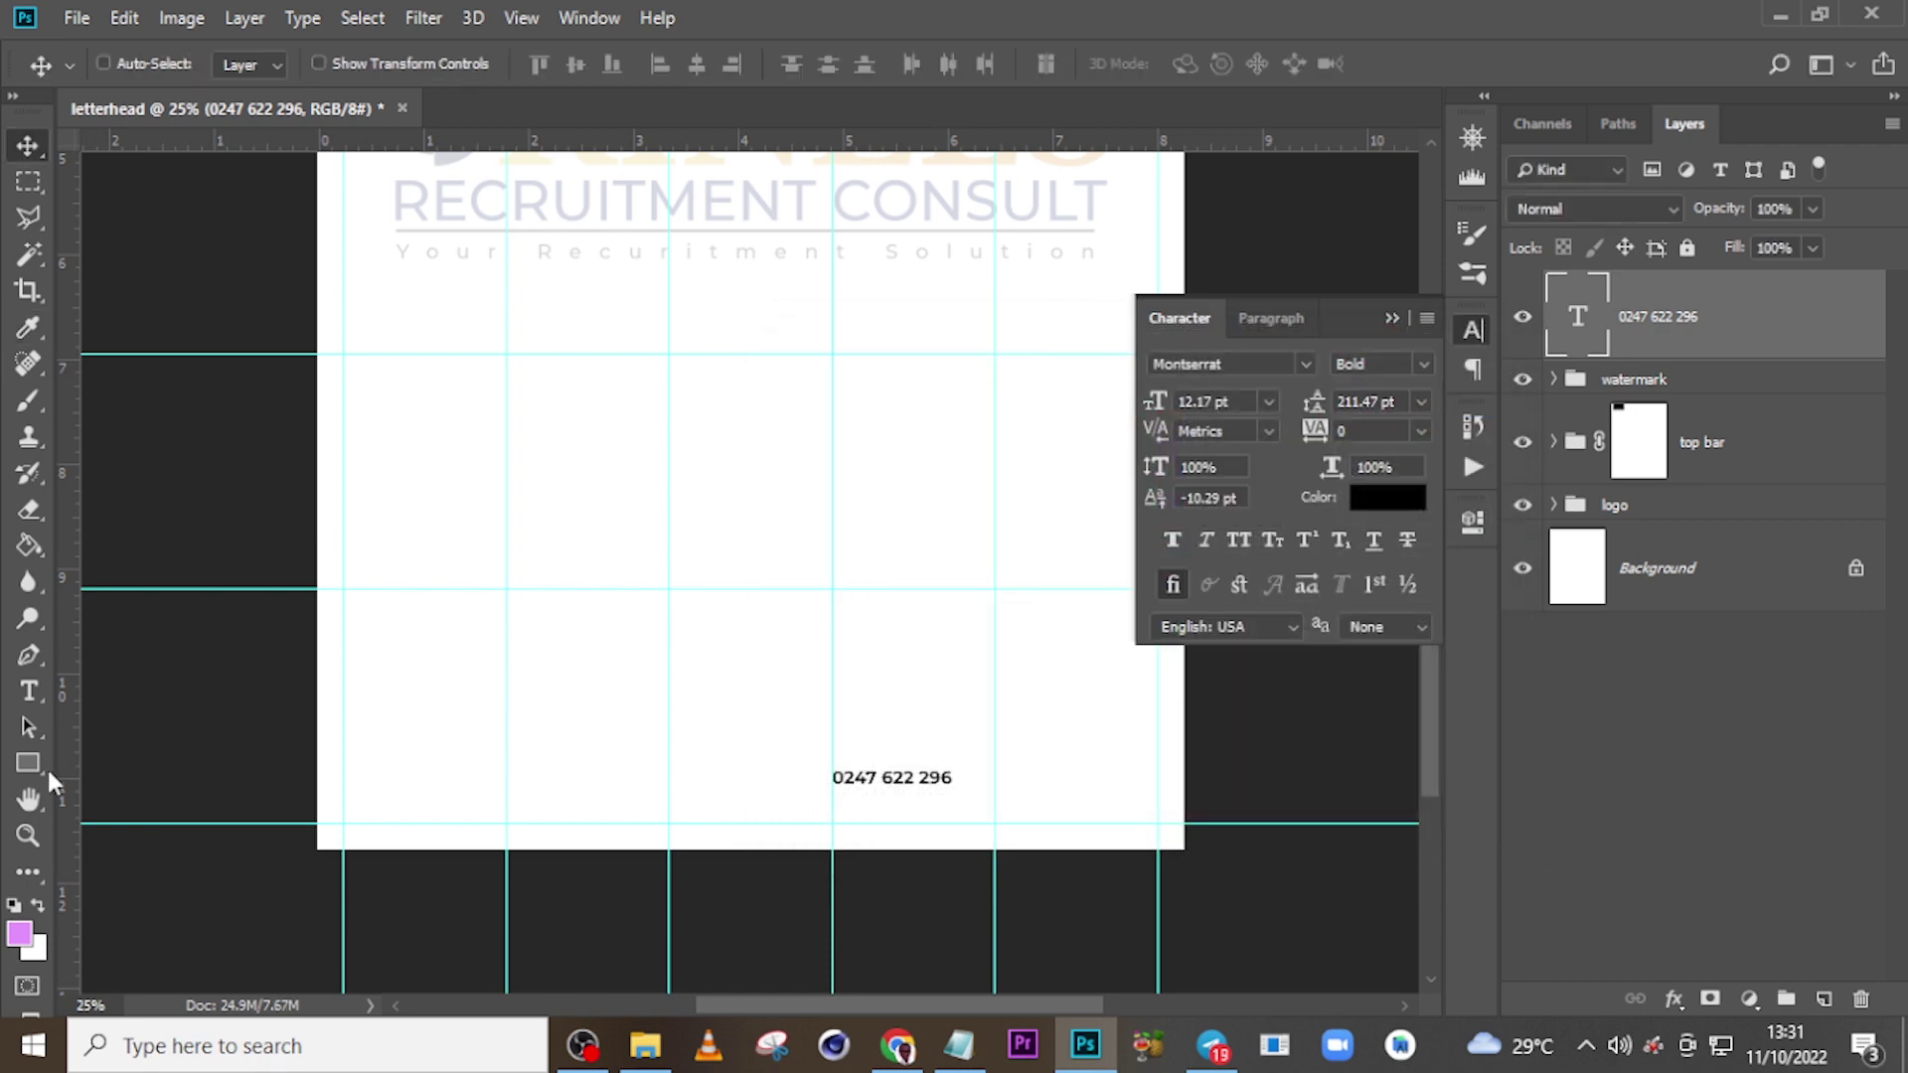
# - Draw a small circle about 20 px across beside the phone number and fill it with black
pyautogui.click(28, 761)
pyautogui.click(108, 817)
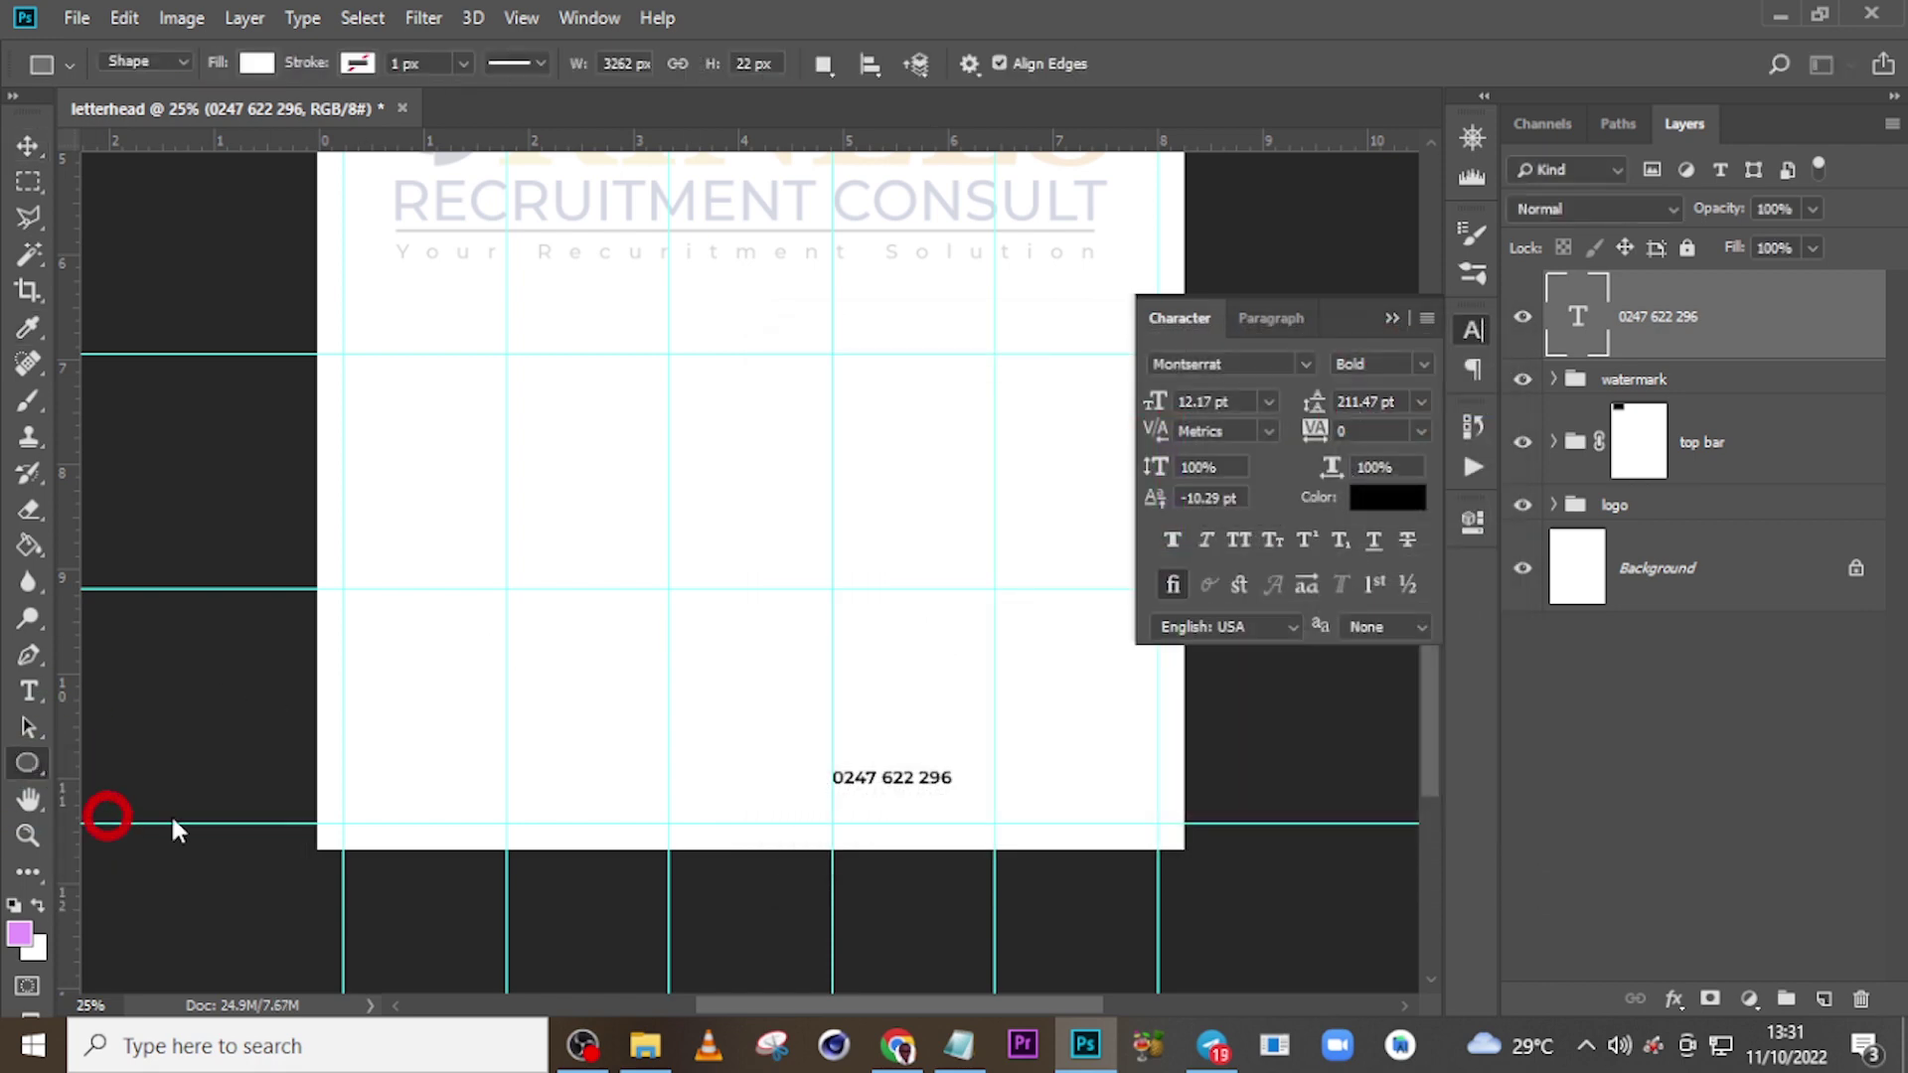
pyautogui.press('shift')
pyautogui.moveTo(757, 770); pyautogui.dragTo(759, 776)
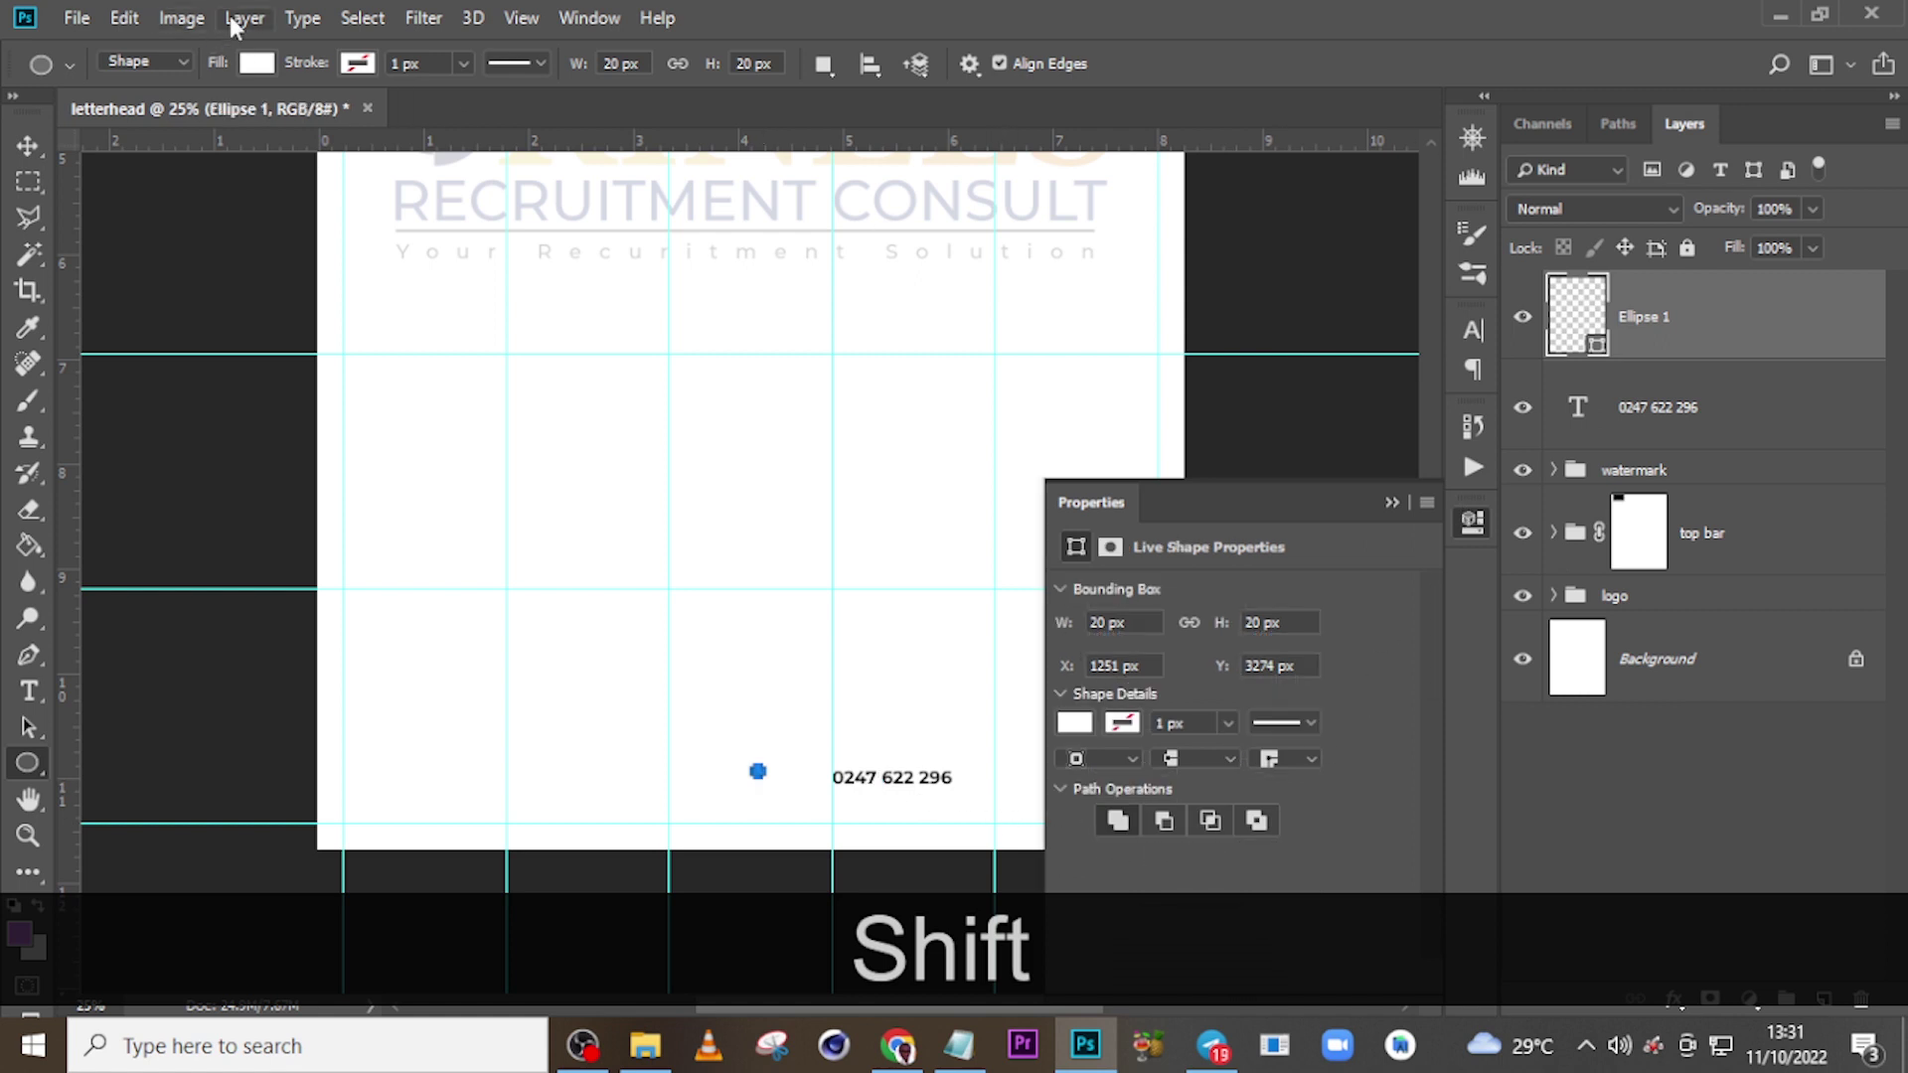
pyautogui.click(257, 63)
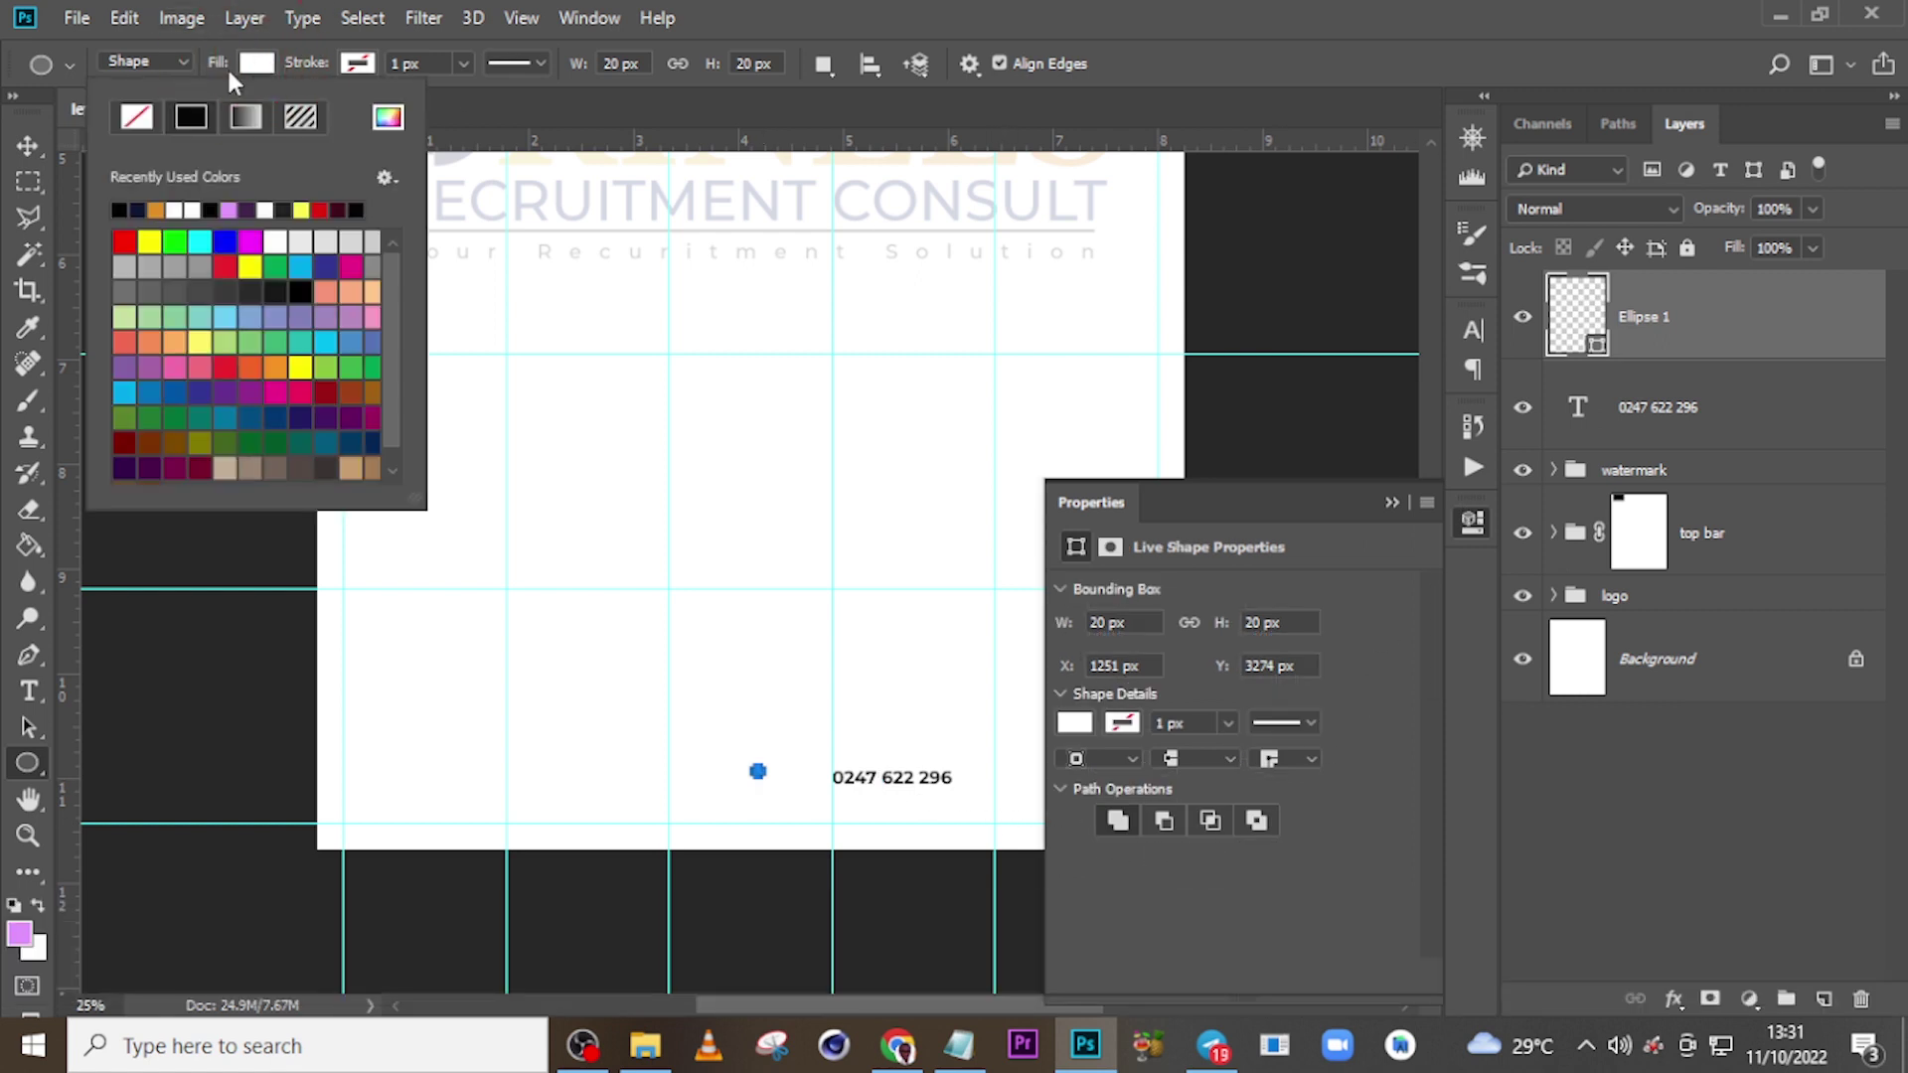
pyautogui.click(119, 209)
pyautogui.click(865, 12)
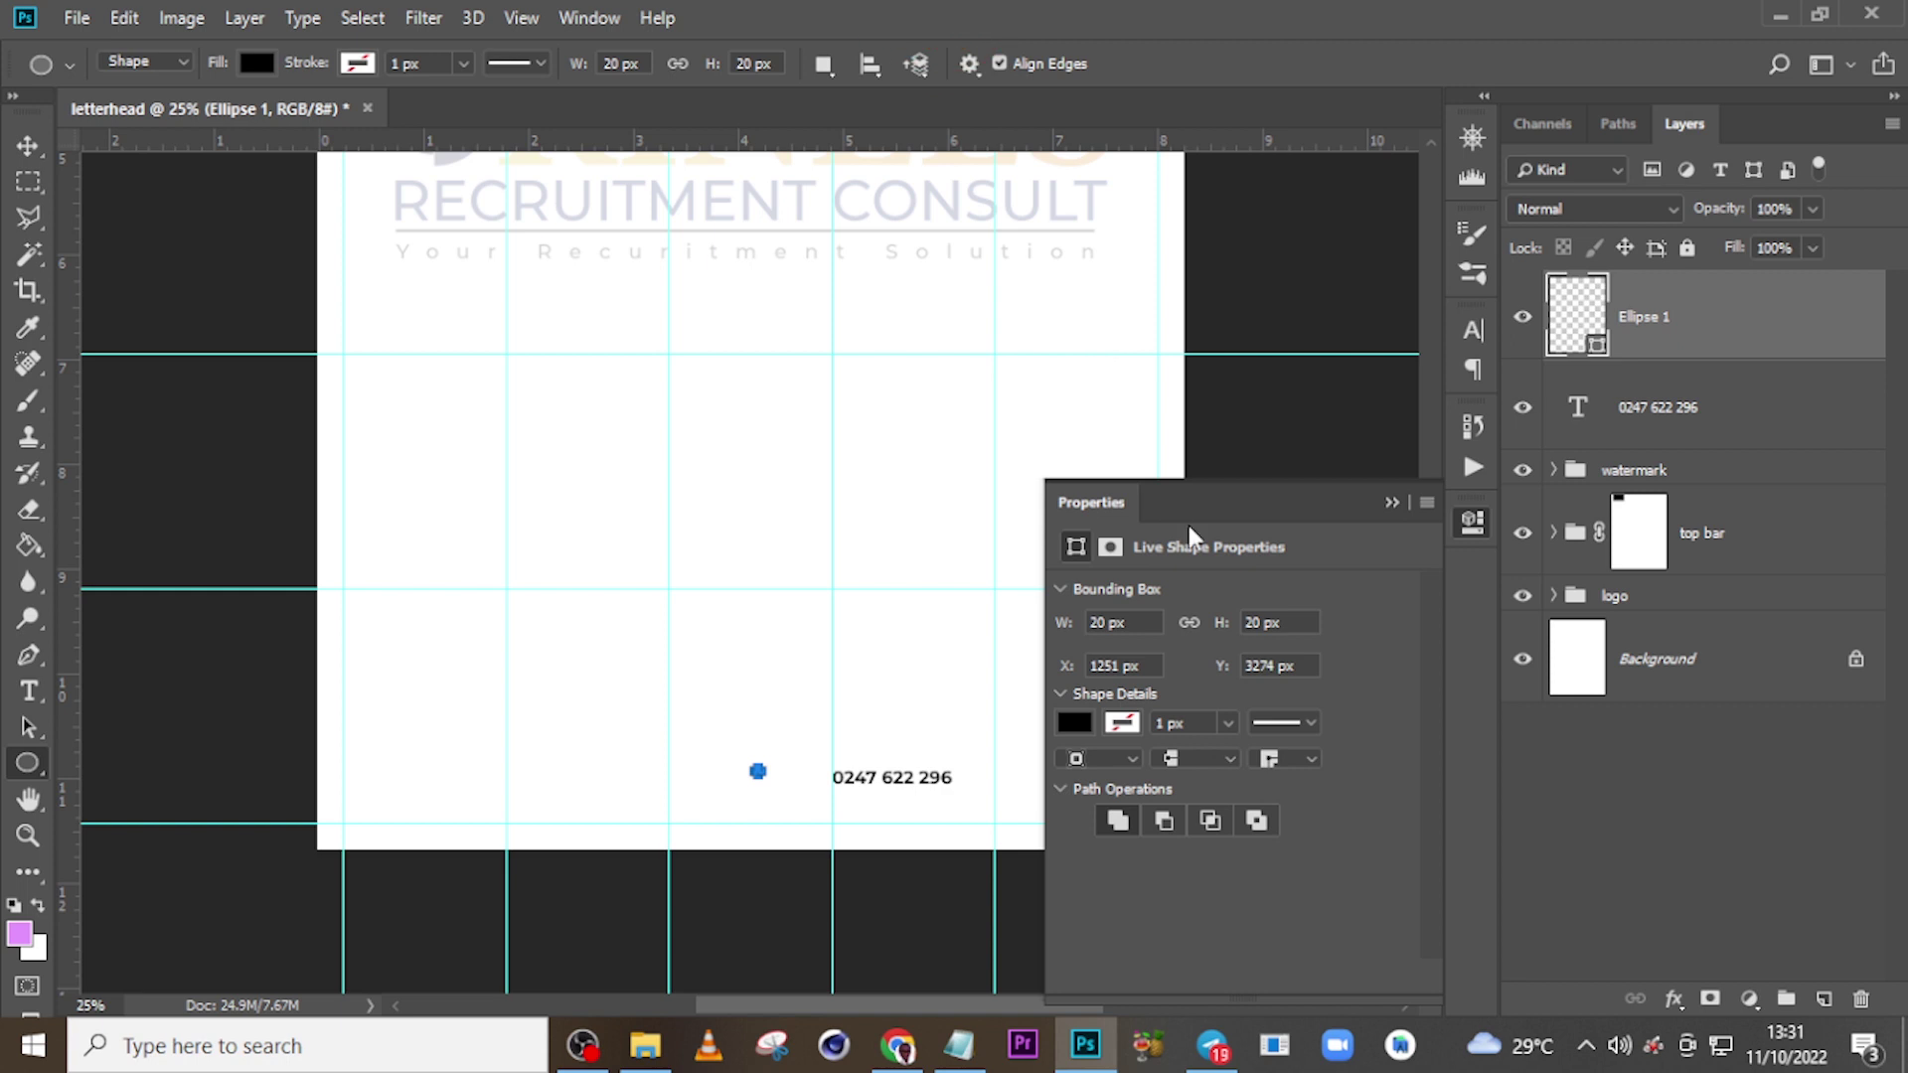
pyautogui.click(1391, 501)
# - Place the black dot close in front of the phone number, centred on the text's height
pyautogui.press('shift')
pyautogui.hotkey('ctrl', 'shift', '=')
pyautogui.hotkey('ctrl', 'shift', '=')
pyautogui.hotkey('ctrl', 'shift', '=')
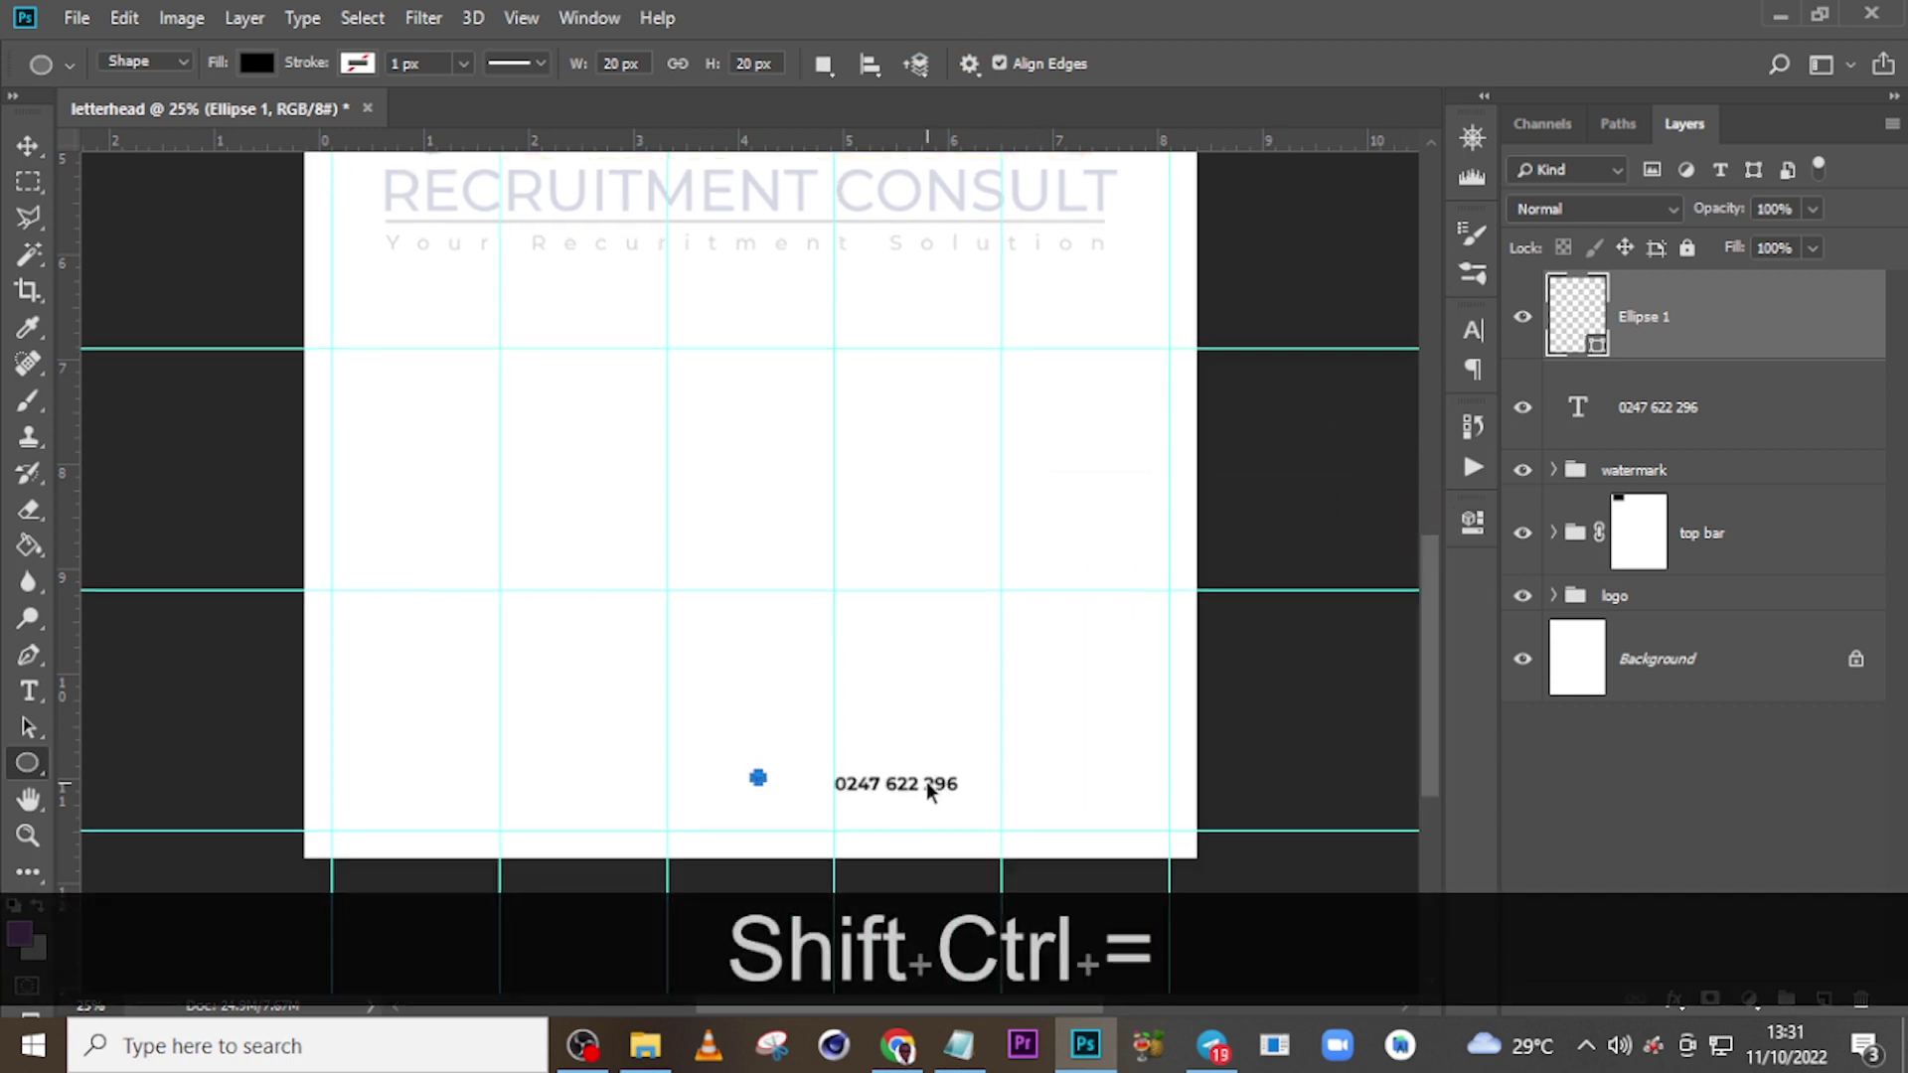
pyautogui.scroll(-5, 972, 599)
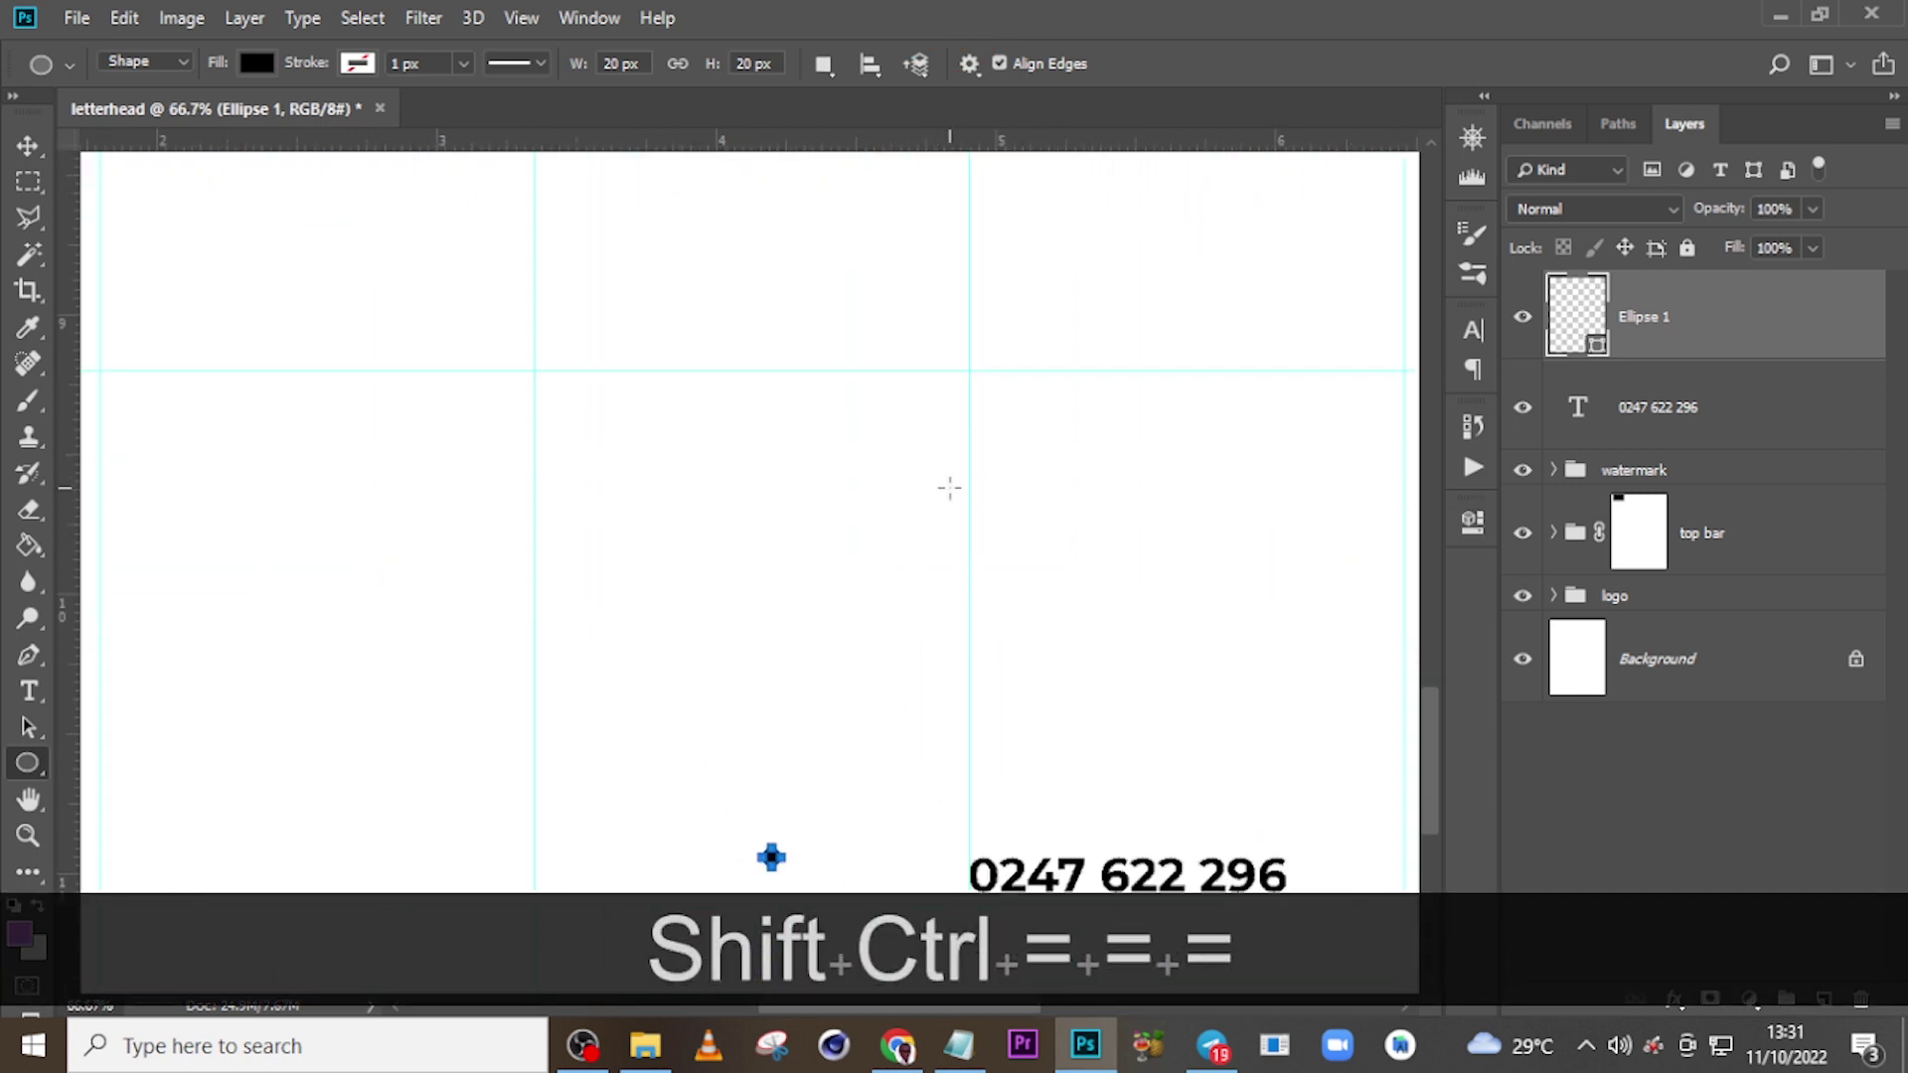
pyautogui.press('v')
pyautogui.moveTo(767, 660); pyautogui.dragTo(941, 674)
pyautogui.press('shift')
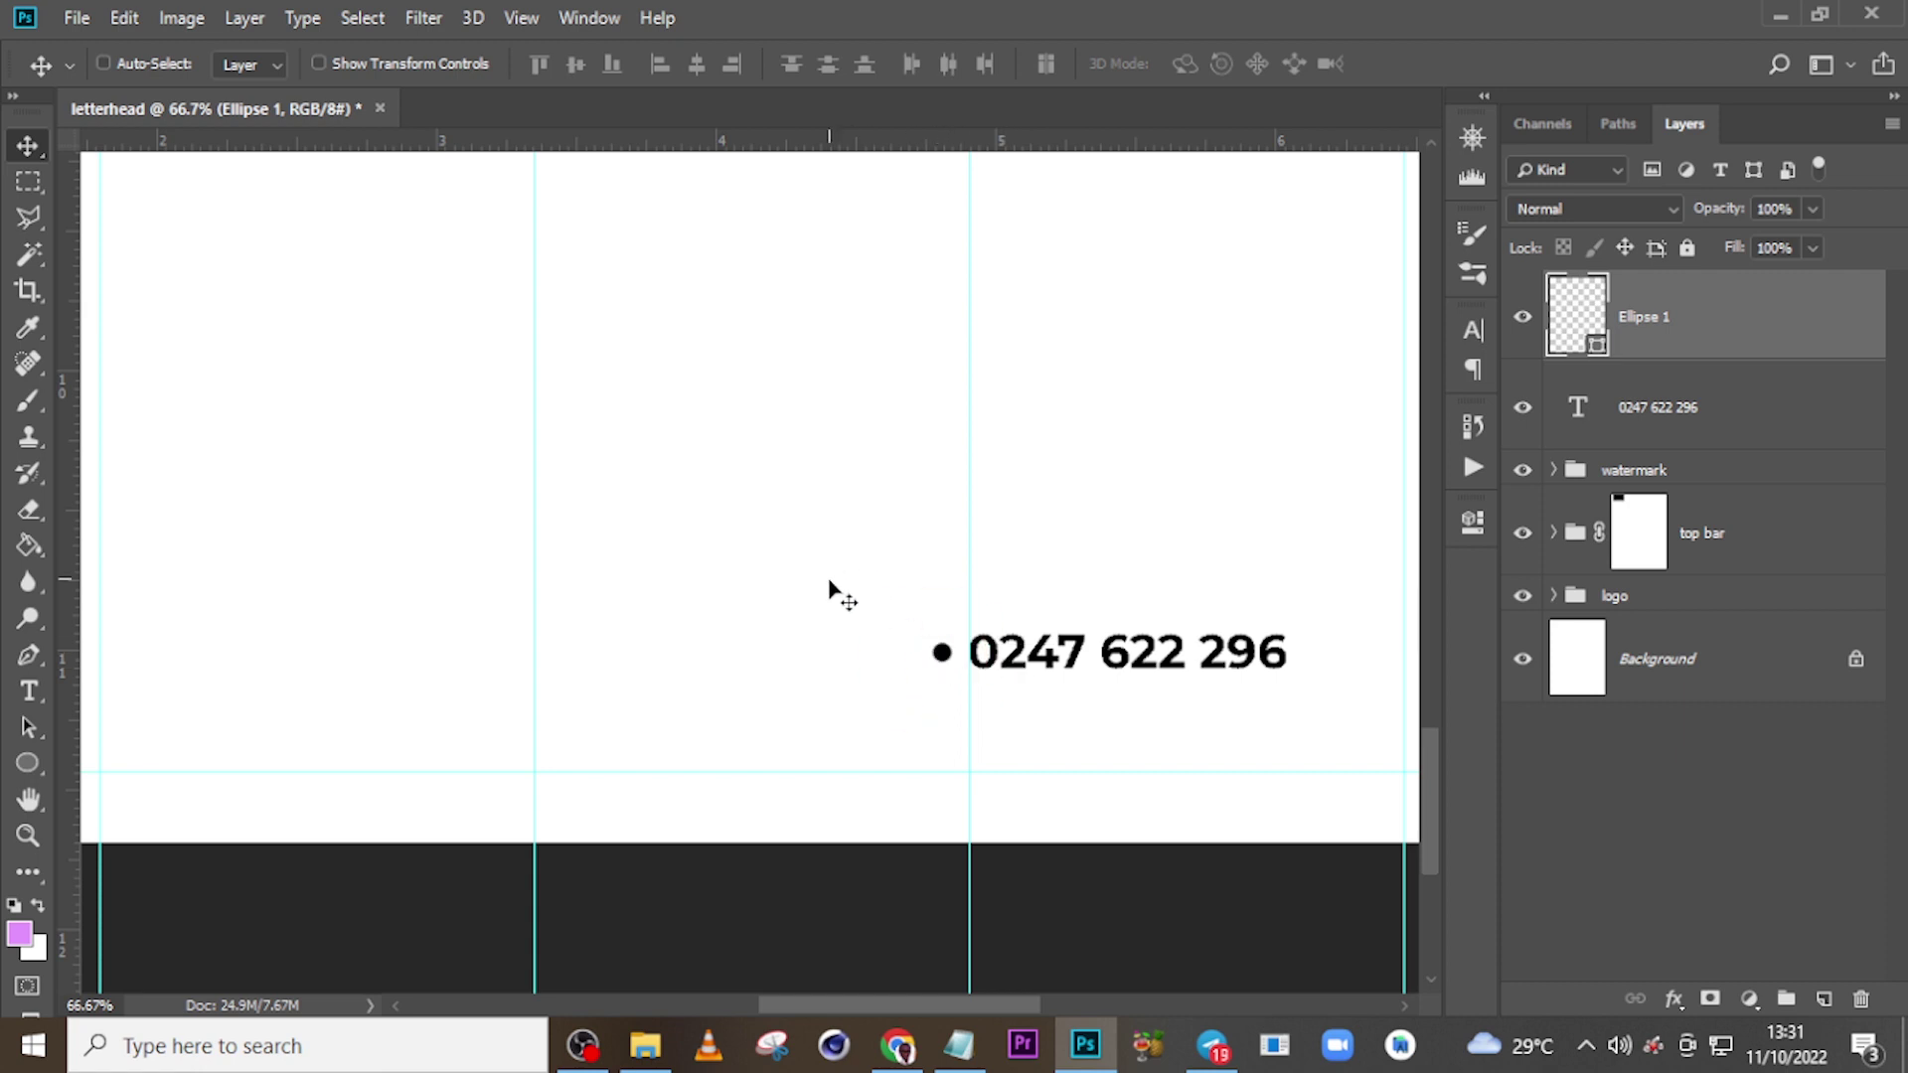
pyautogui.press('Right')
pyautogui.press('Right')
pyautogui.press('Right')
pyautogui.press('Right')
pyautogui.press('Right')
pyautogui.press('Right')
pyautogui.press('Right')
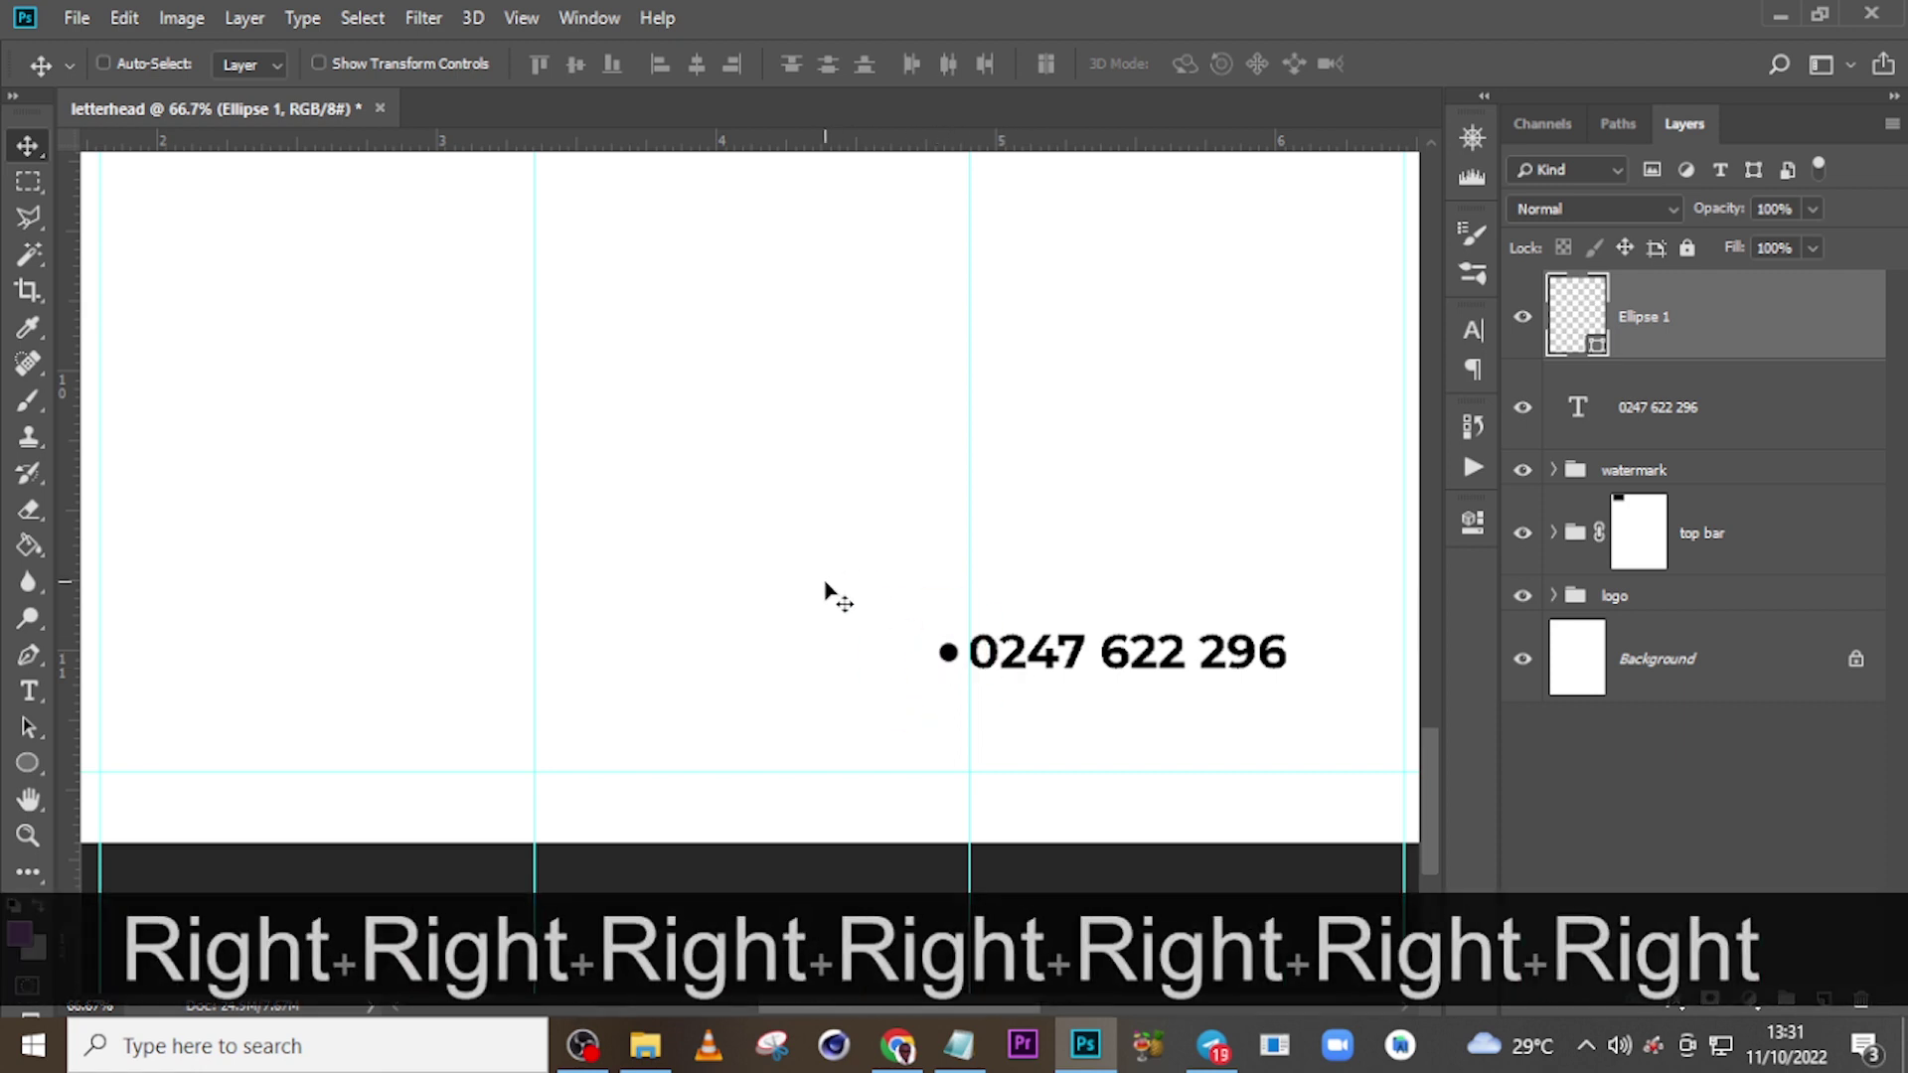
# - Move the dot to just after the end of the phone number, keeping it level with the text
pyautogui.press('shift')
pyautogui.moveTo(951, 685); pyautogui.dragTo(1320, 684)
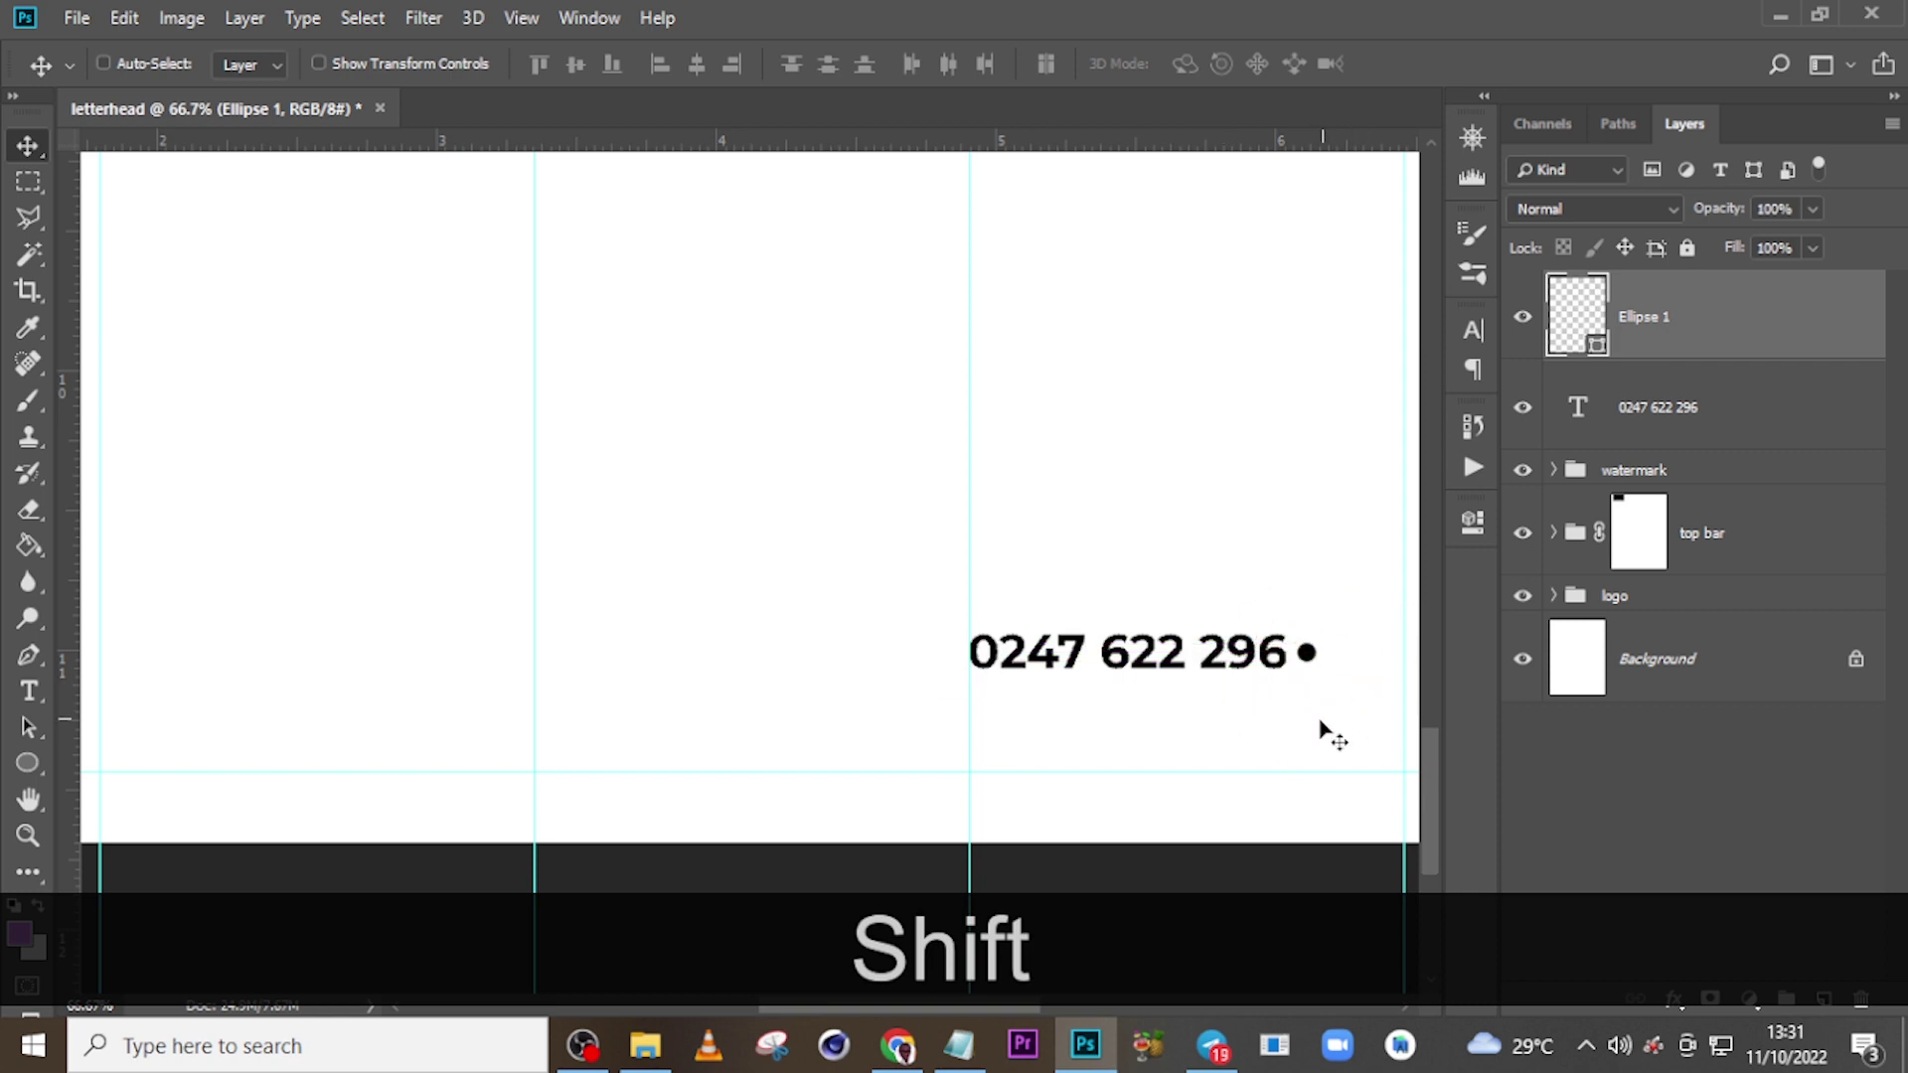
pyautogui.press('Right')
# - Duplicate the phone number and dot layers together and place the copies directly after the first dot on the same line
pyautogui.press('ctrl')
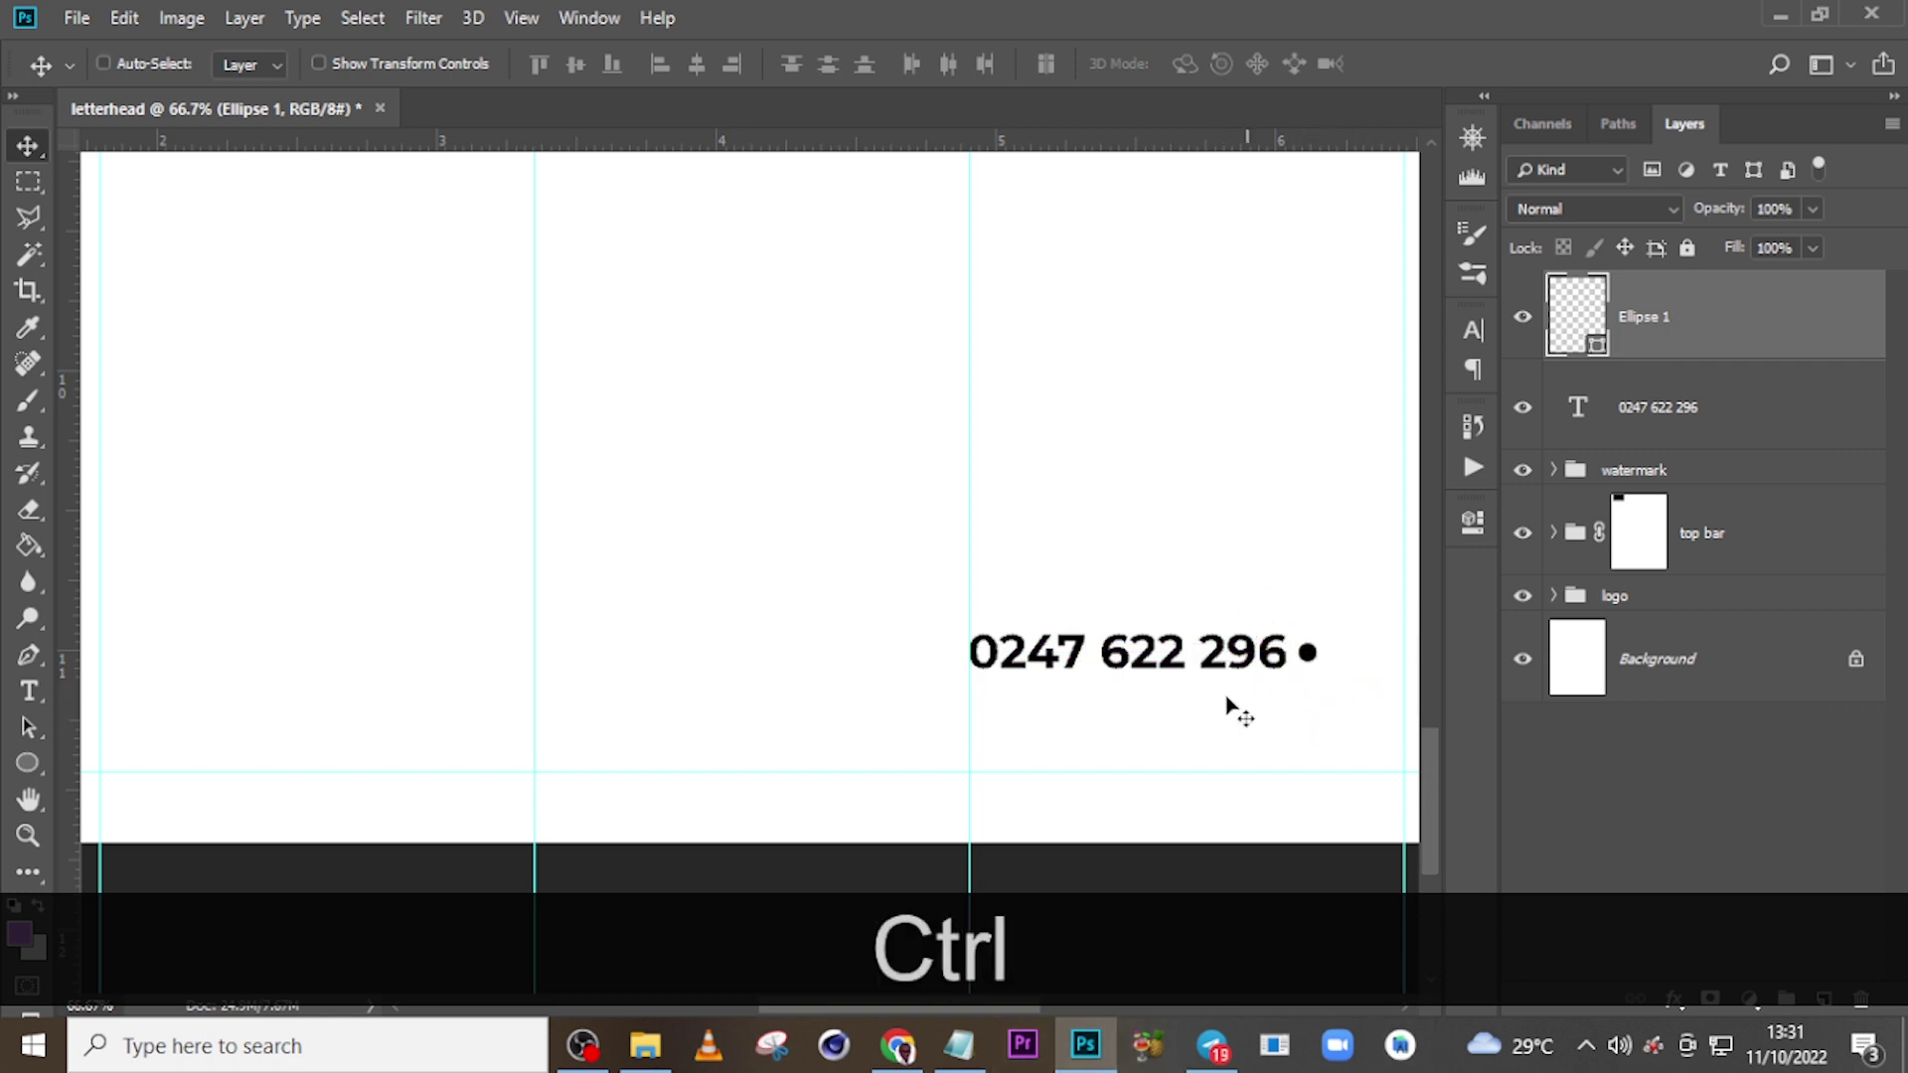
pyautogui.keyDown('ctrl'); pyautogui.click(1655, 417); pyautogui.keyUp('ctrl')
pyautogui.hscroll(4, 1047, 570)
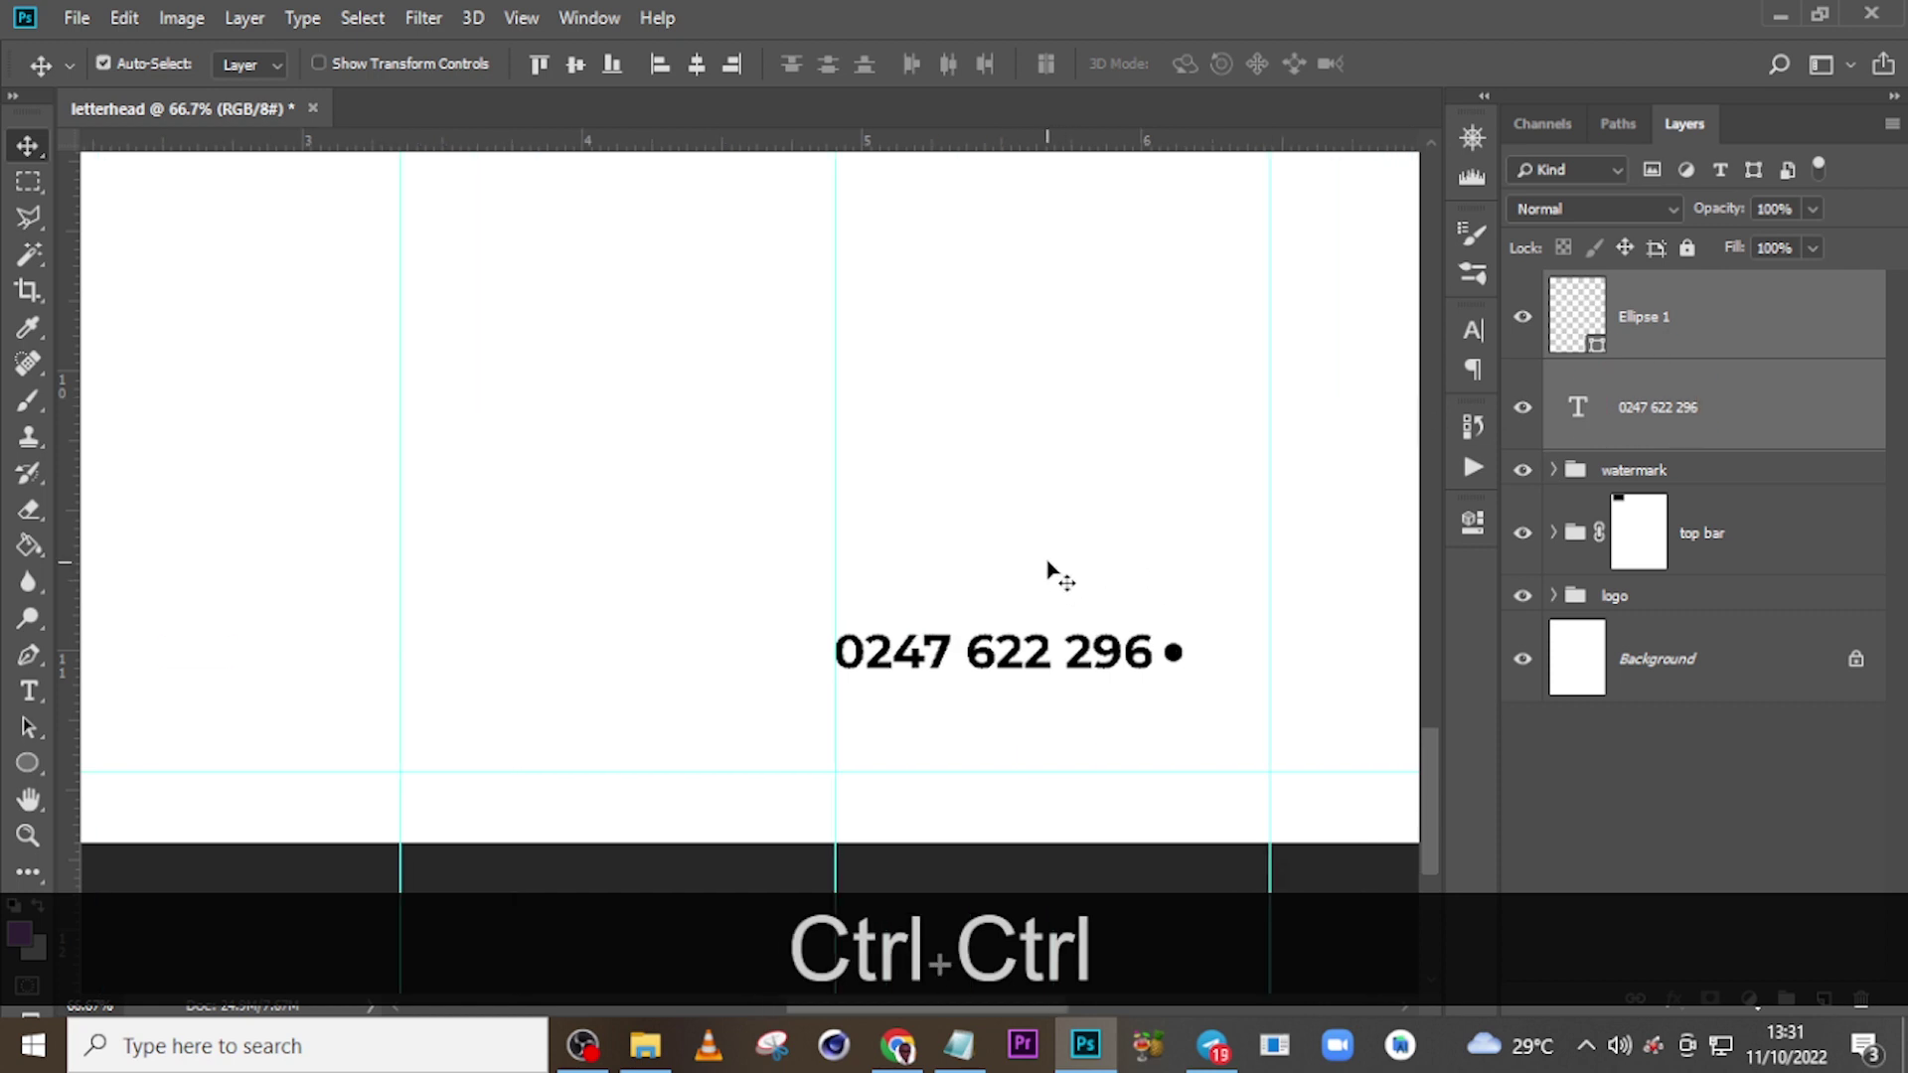
pyautogui.hscroll(2, 1036, 658)
pyautogui.hotkey('ctrl', 'j')
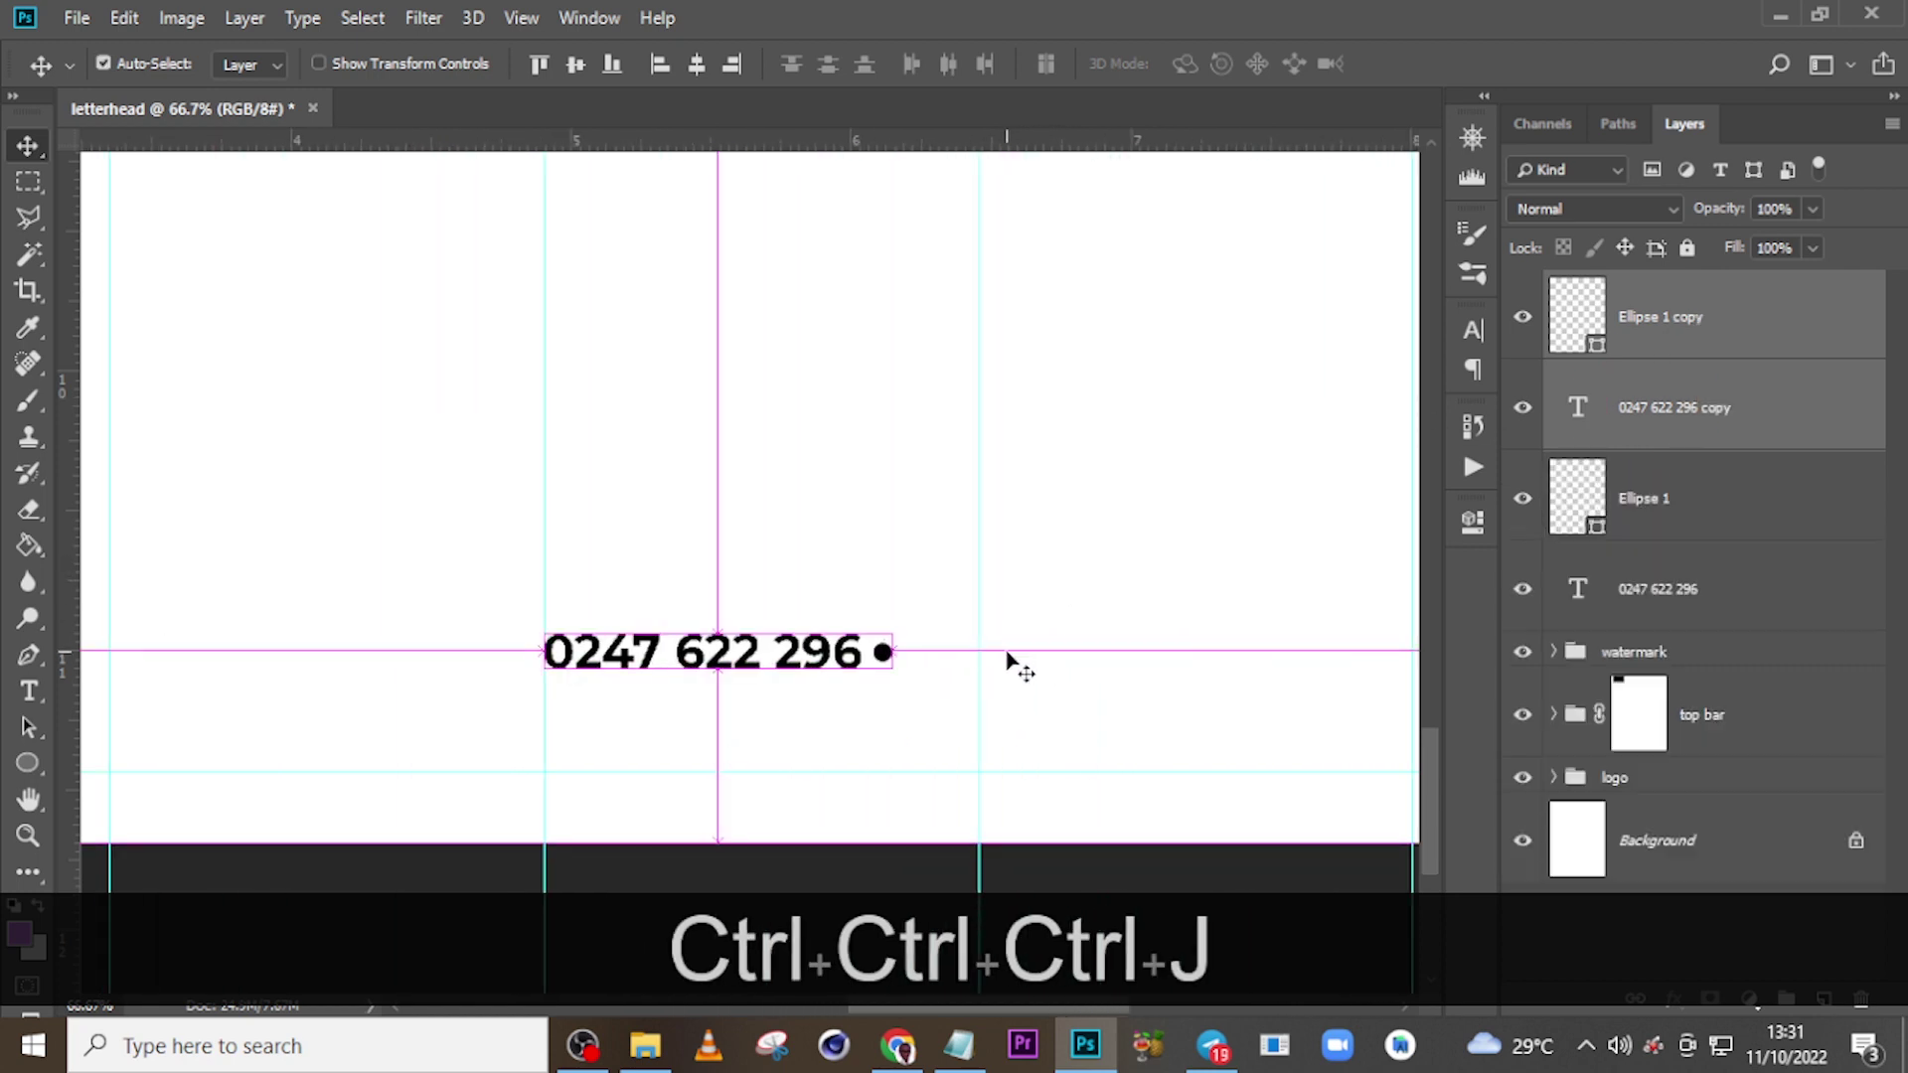
pyautogui.moveTo(691, 708); pyautogui.dragTo(1039, 697)
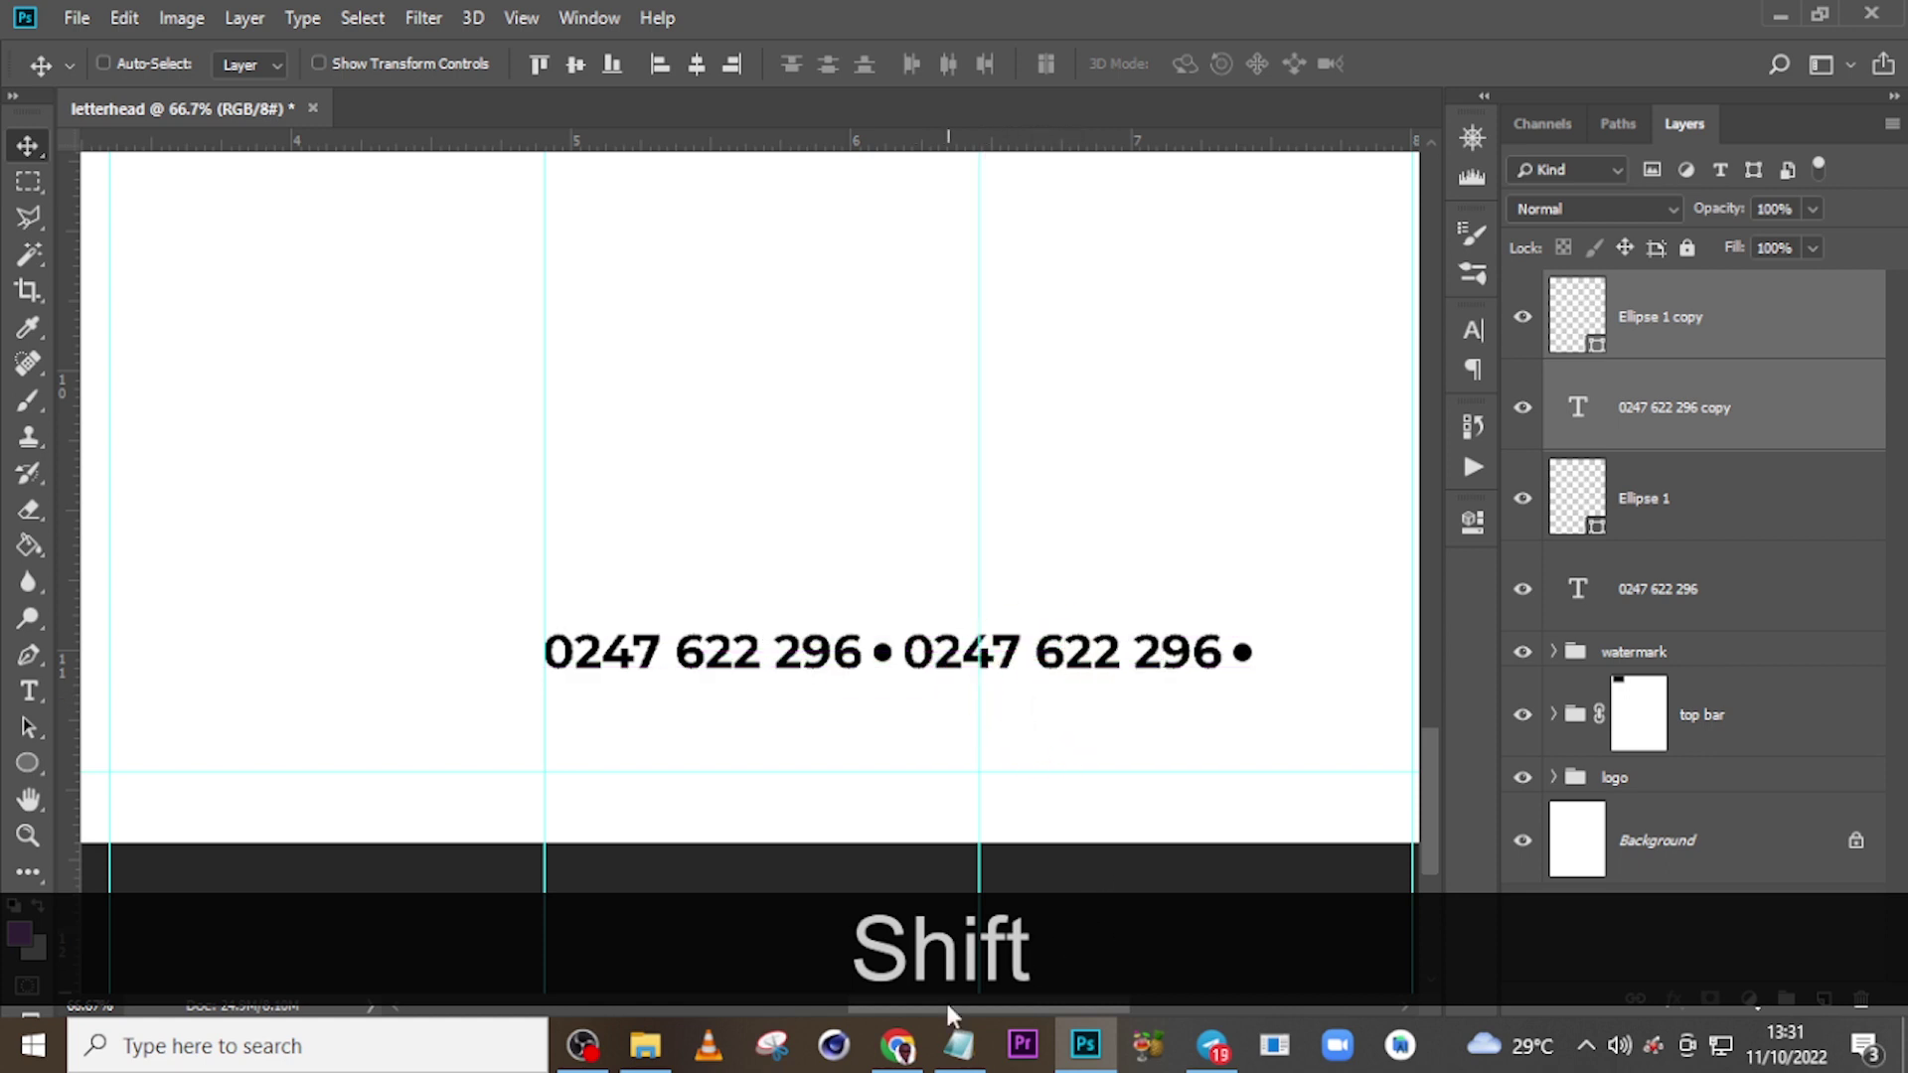
# - Replace the duplicated text with the second phone number from 146.txt in Notepad, and move the second dot close to its end
pyautogui.click(957, 1045)
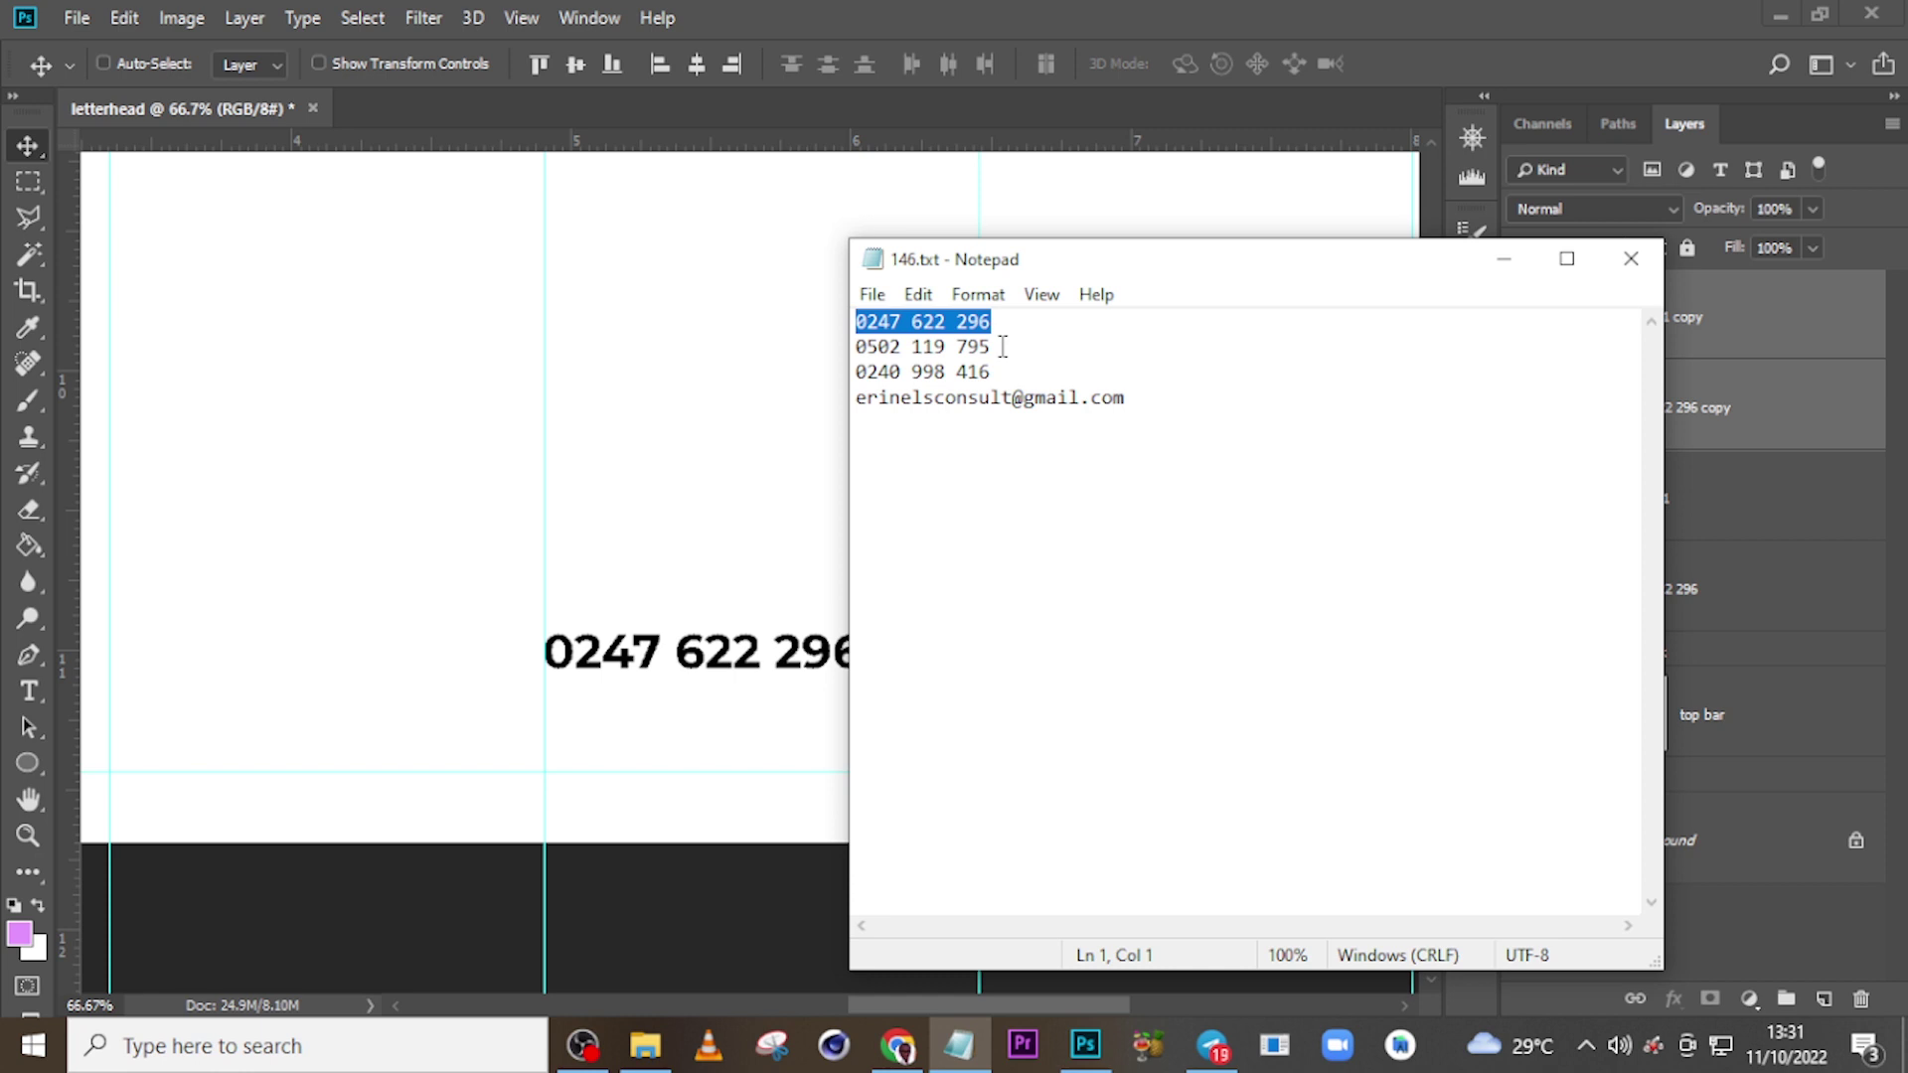
pyautogui.moveTo(1003, 346); pyautogui.dragTo(844, 346)
pyautogui.hotkey('ctrl', 'c')
pyautogui.click(934, 10)
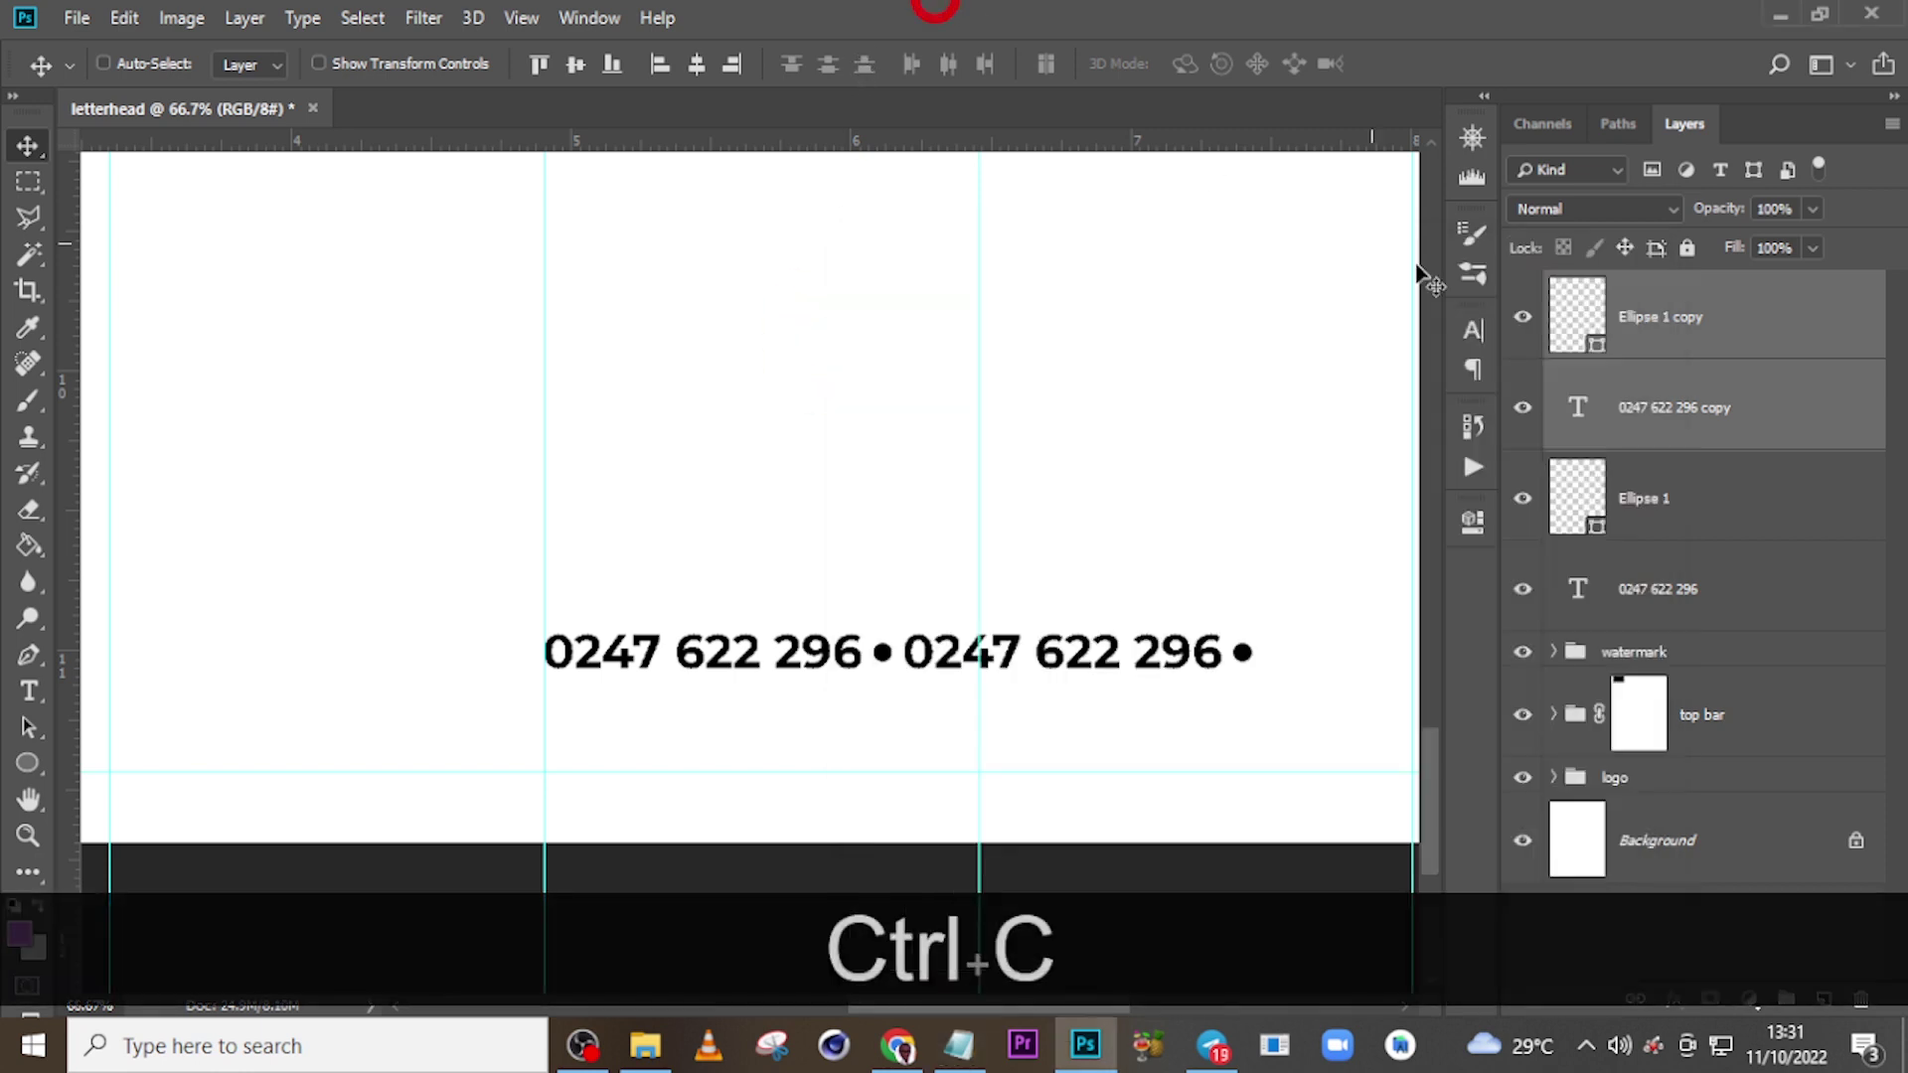
pyautogui.doubleClick(1578, 410)
pyautogui.hotkey('ctrl', 'v')
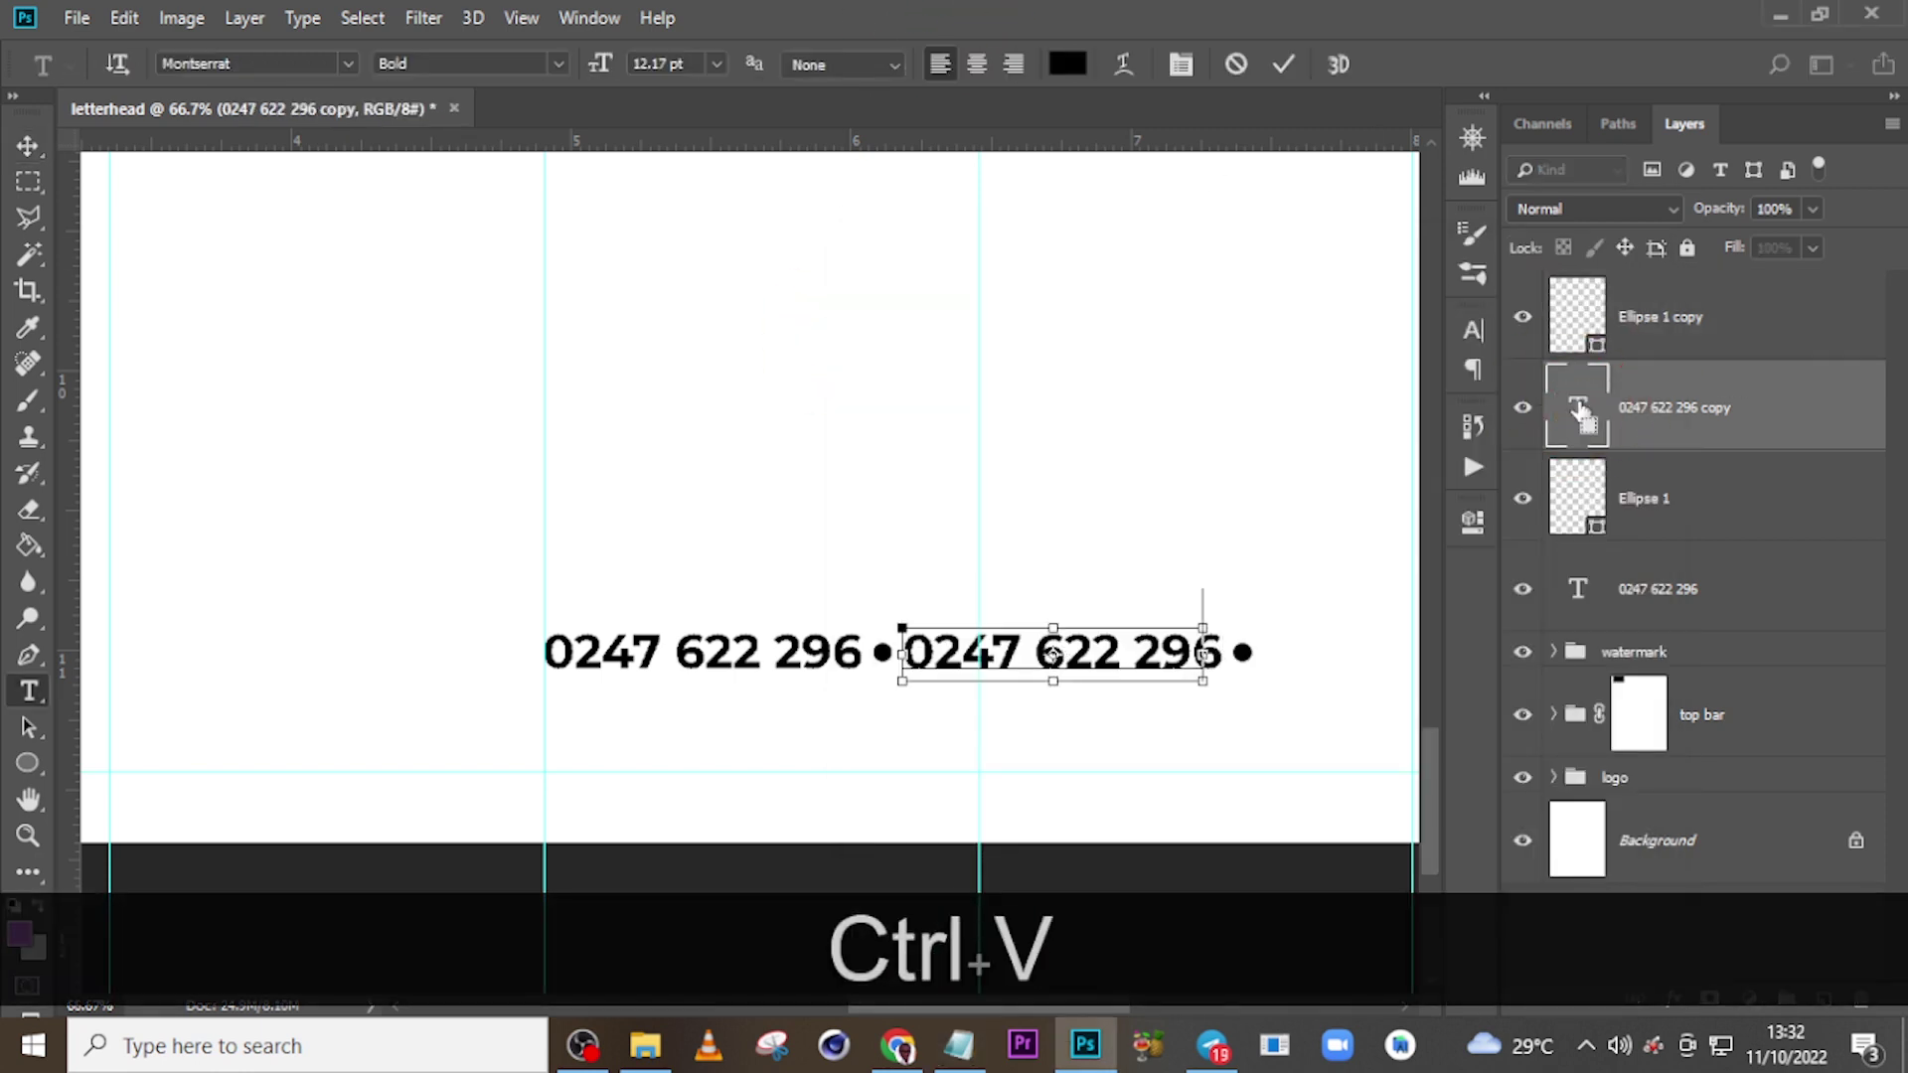
pyautogui.press('Escape')
pyautogui.press('v')
pyautogui.click(1687, 323)
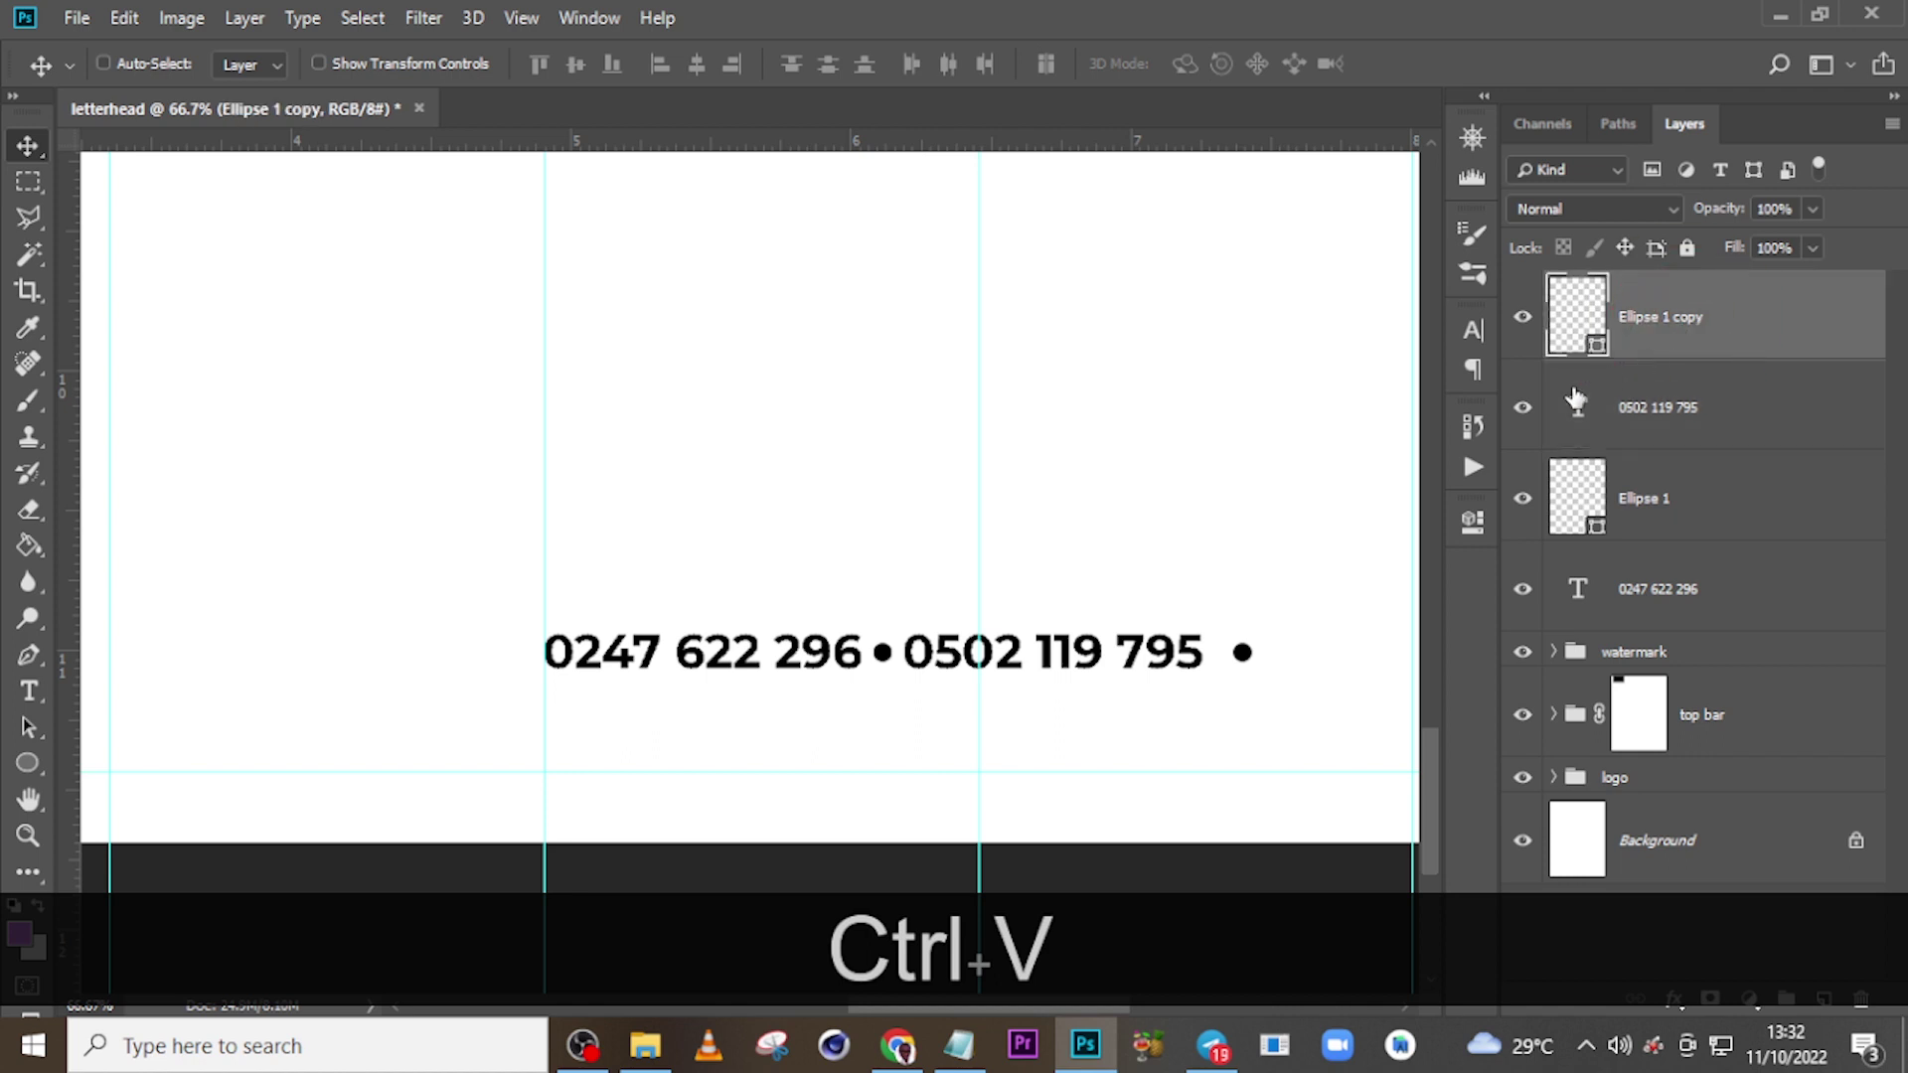
pyautogui.moveTo(1237, 676); pyautogui.dragTo(1222, 674)
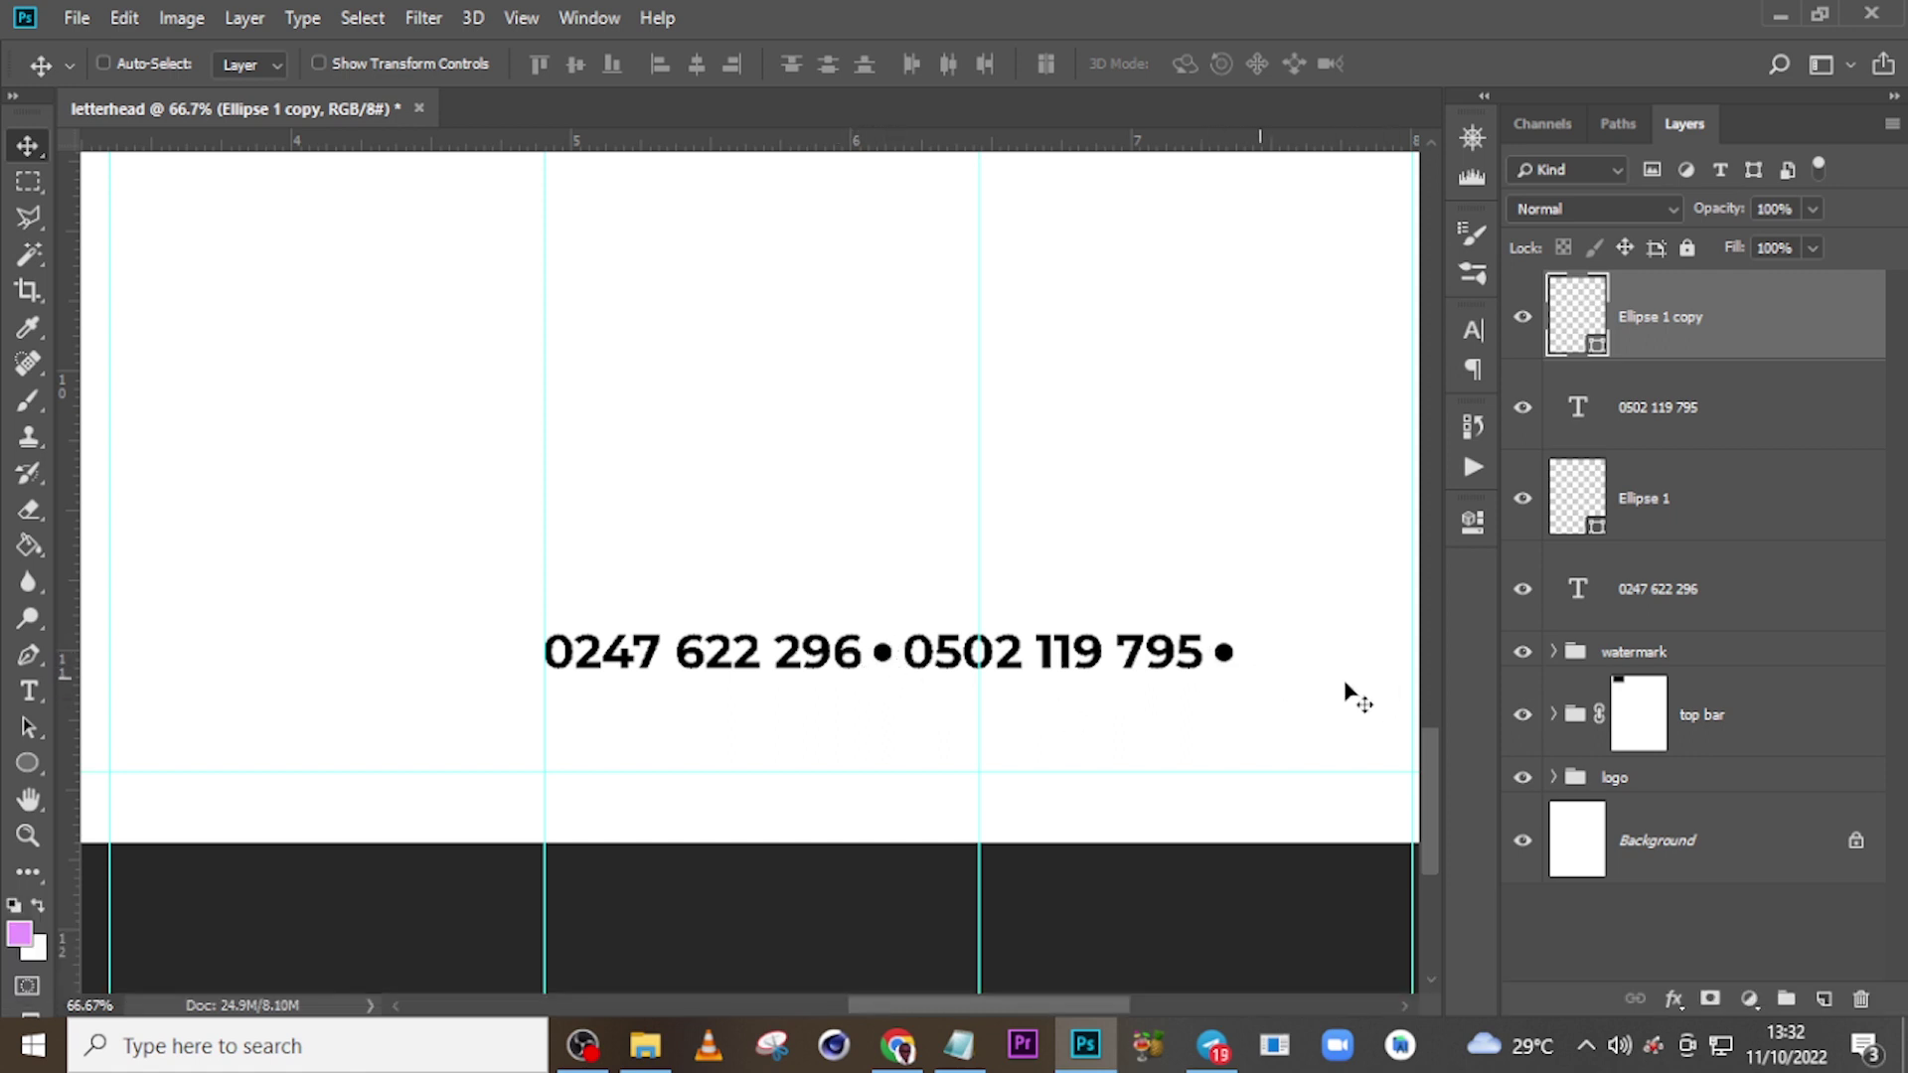
# - Duplicate the second phone number's text layer and place the copy just after the second dot on the same line
pyautogui.click(1642, 410)
pyautogui.hotkey('ctrl', 'j')
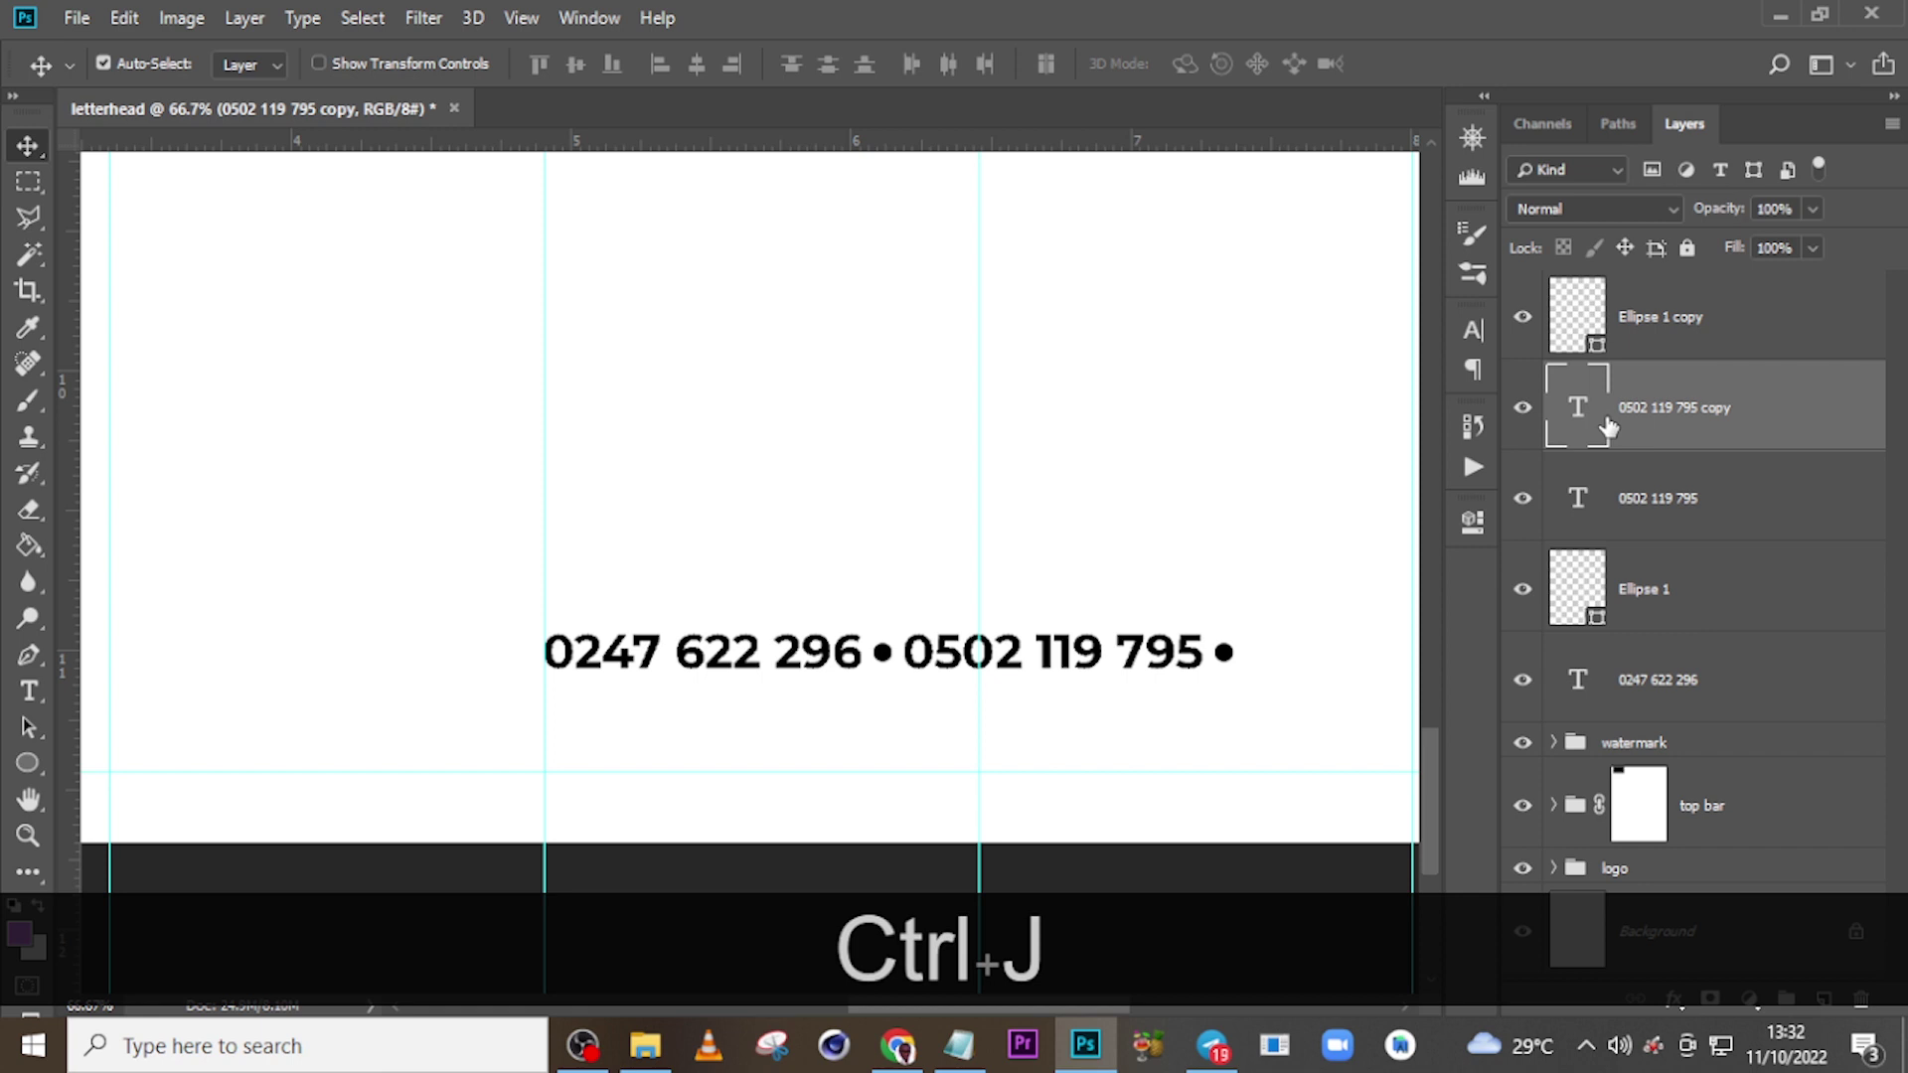
pyautogui.moveTo(1083, 660); pyautogui.dragTo(1363, 664)
pyautogui.moveTo(1153, 656); pyautogui.dragTo(1262, 668)
# - Replace the new copy's text with the third phone number copied from 146.txt in Notepad
pyautogui.click(959, 1043)
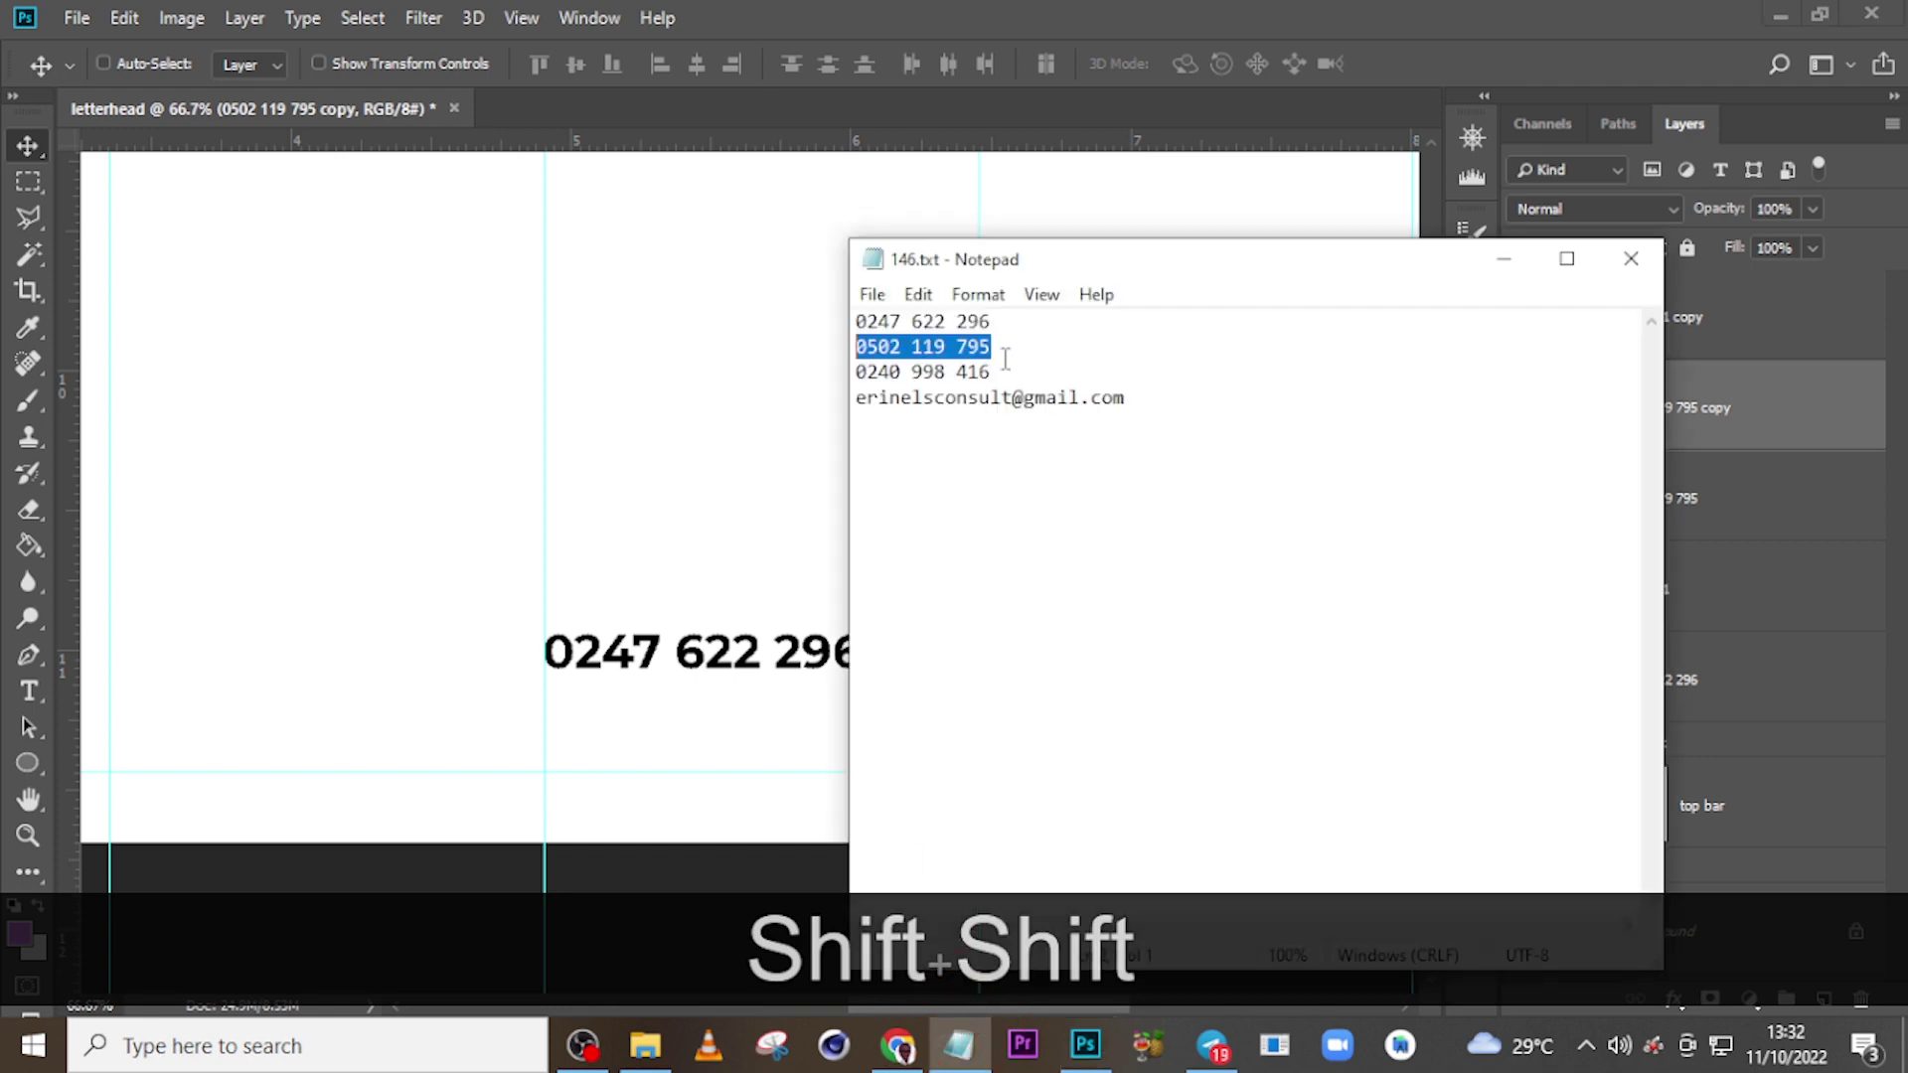
pyautogui.moveTo(999, 370); pyautogui.dragTo(822, 364)
pyautogui.hotkey('ctrl', 'c')
pyautogui.click(879, 182)
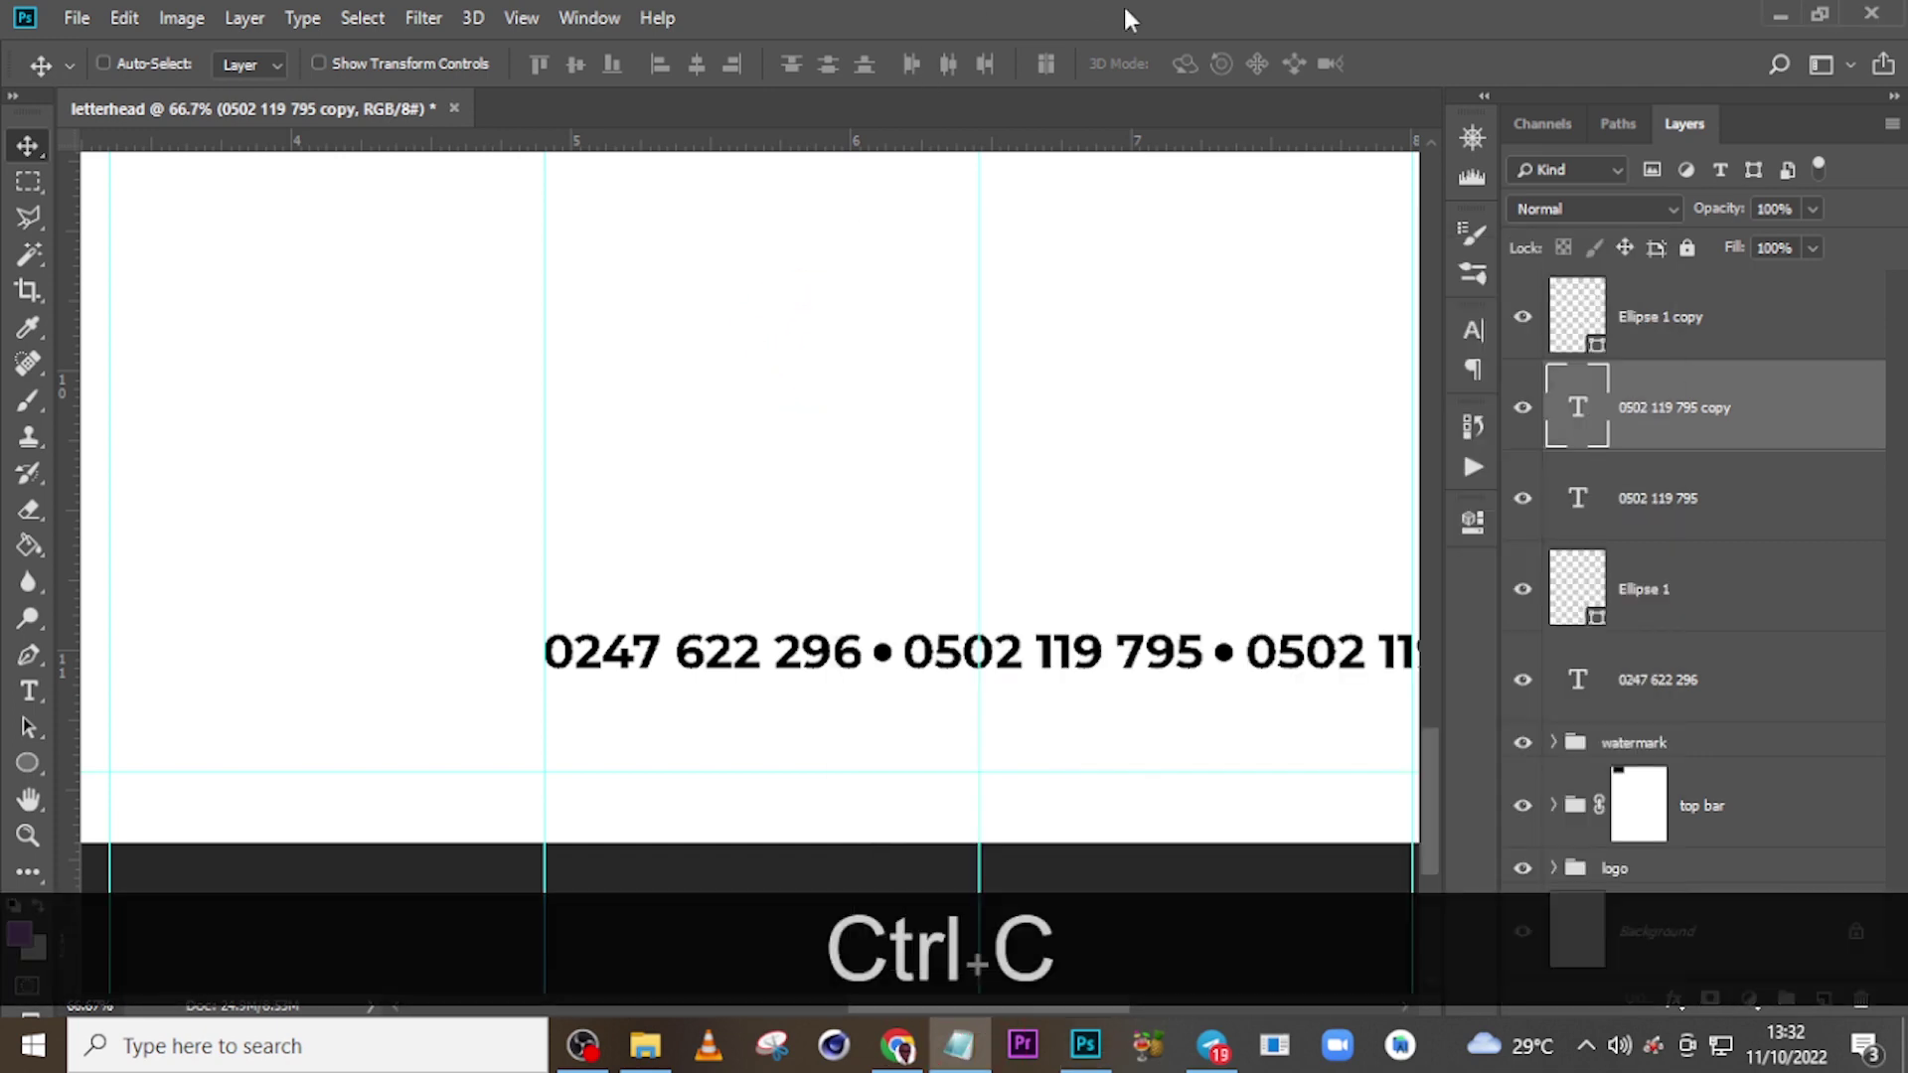
pyautogui.doubleClick(1568, 415)
pyautogui.hotkey('ctrl', 'v')
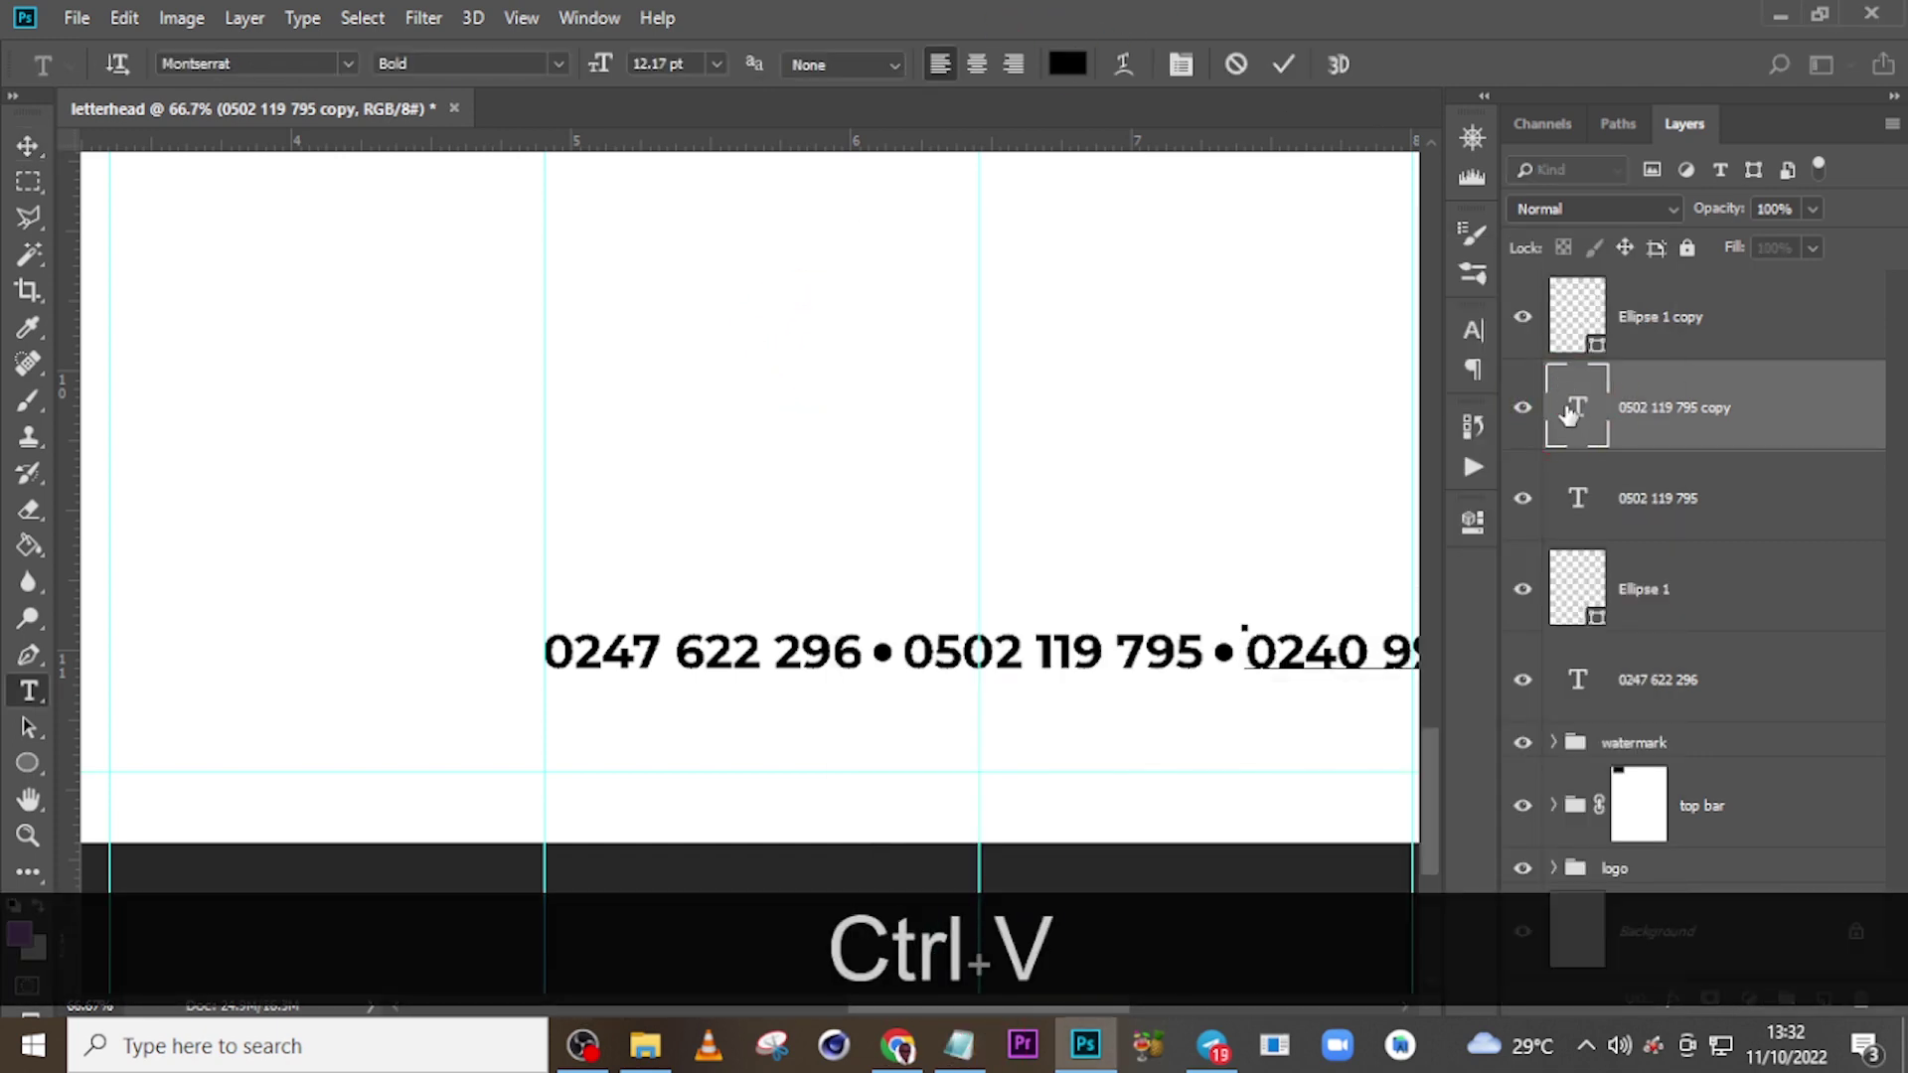
pyautogui.click(1568, 408)
# - Select all the phone number and dot layers and shift the line so it starts at the third vertical guide
pyautogui.hscroll(5, 1115, 798)
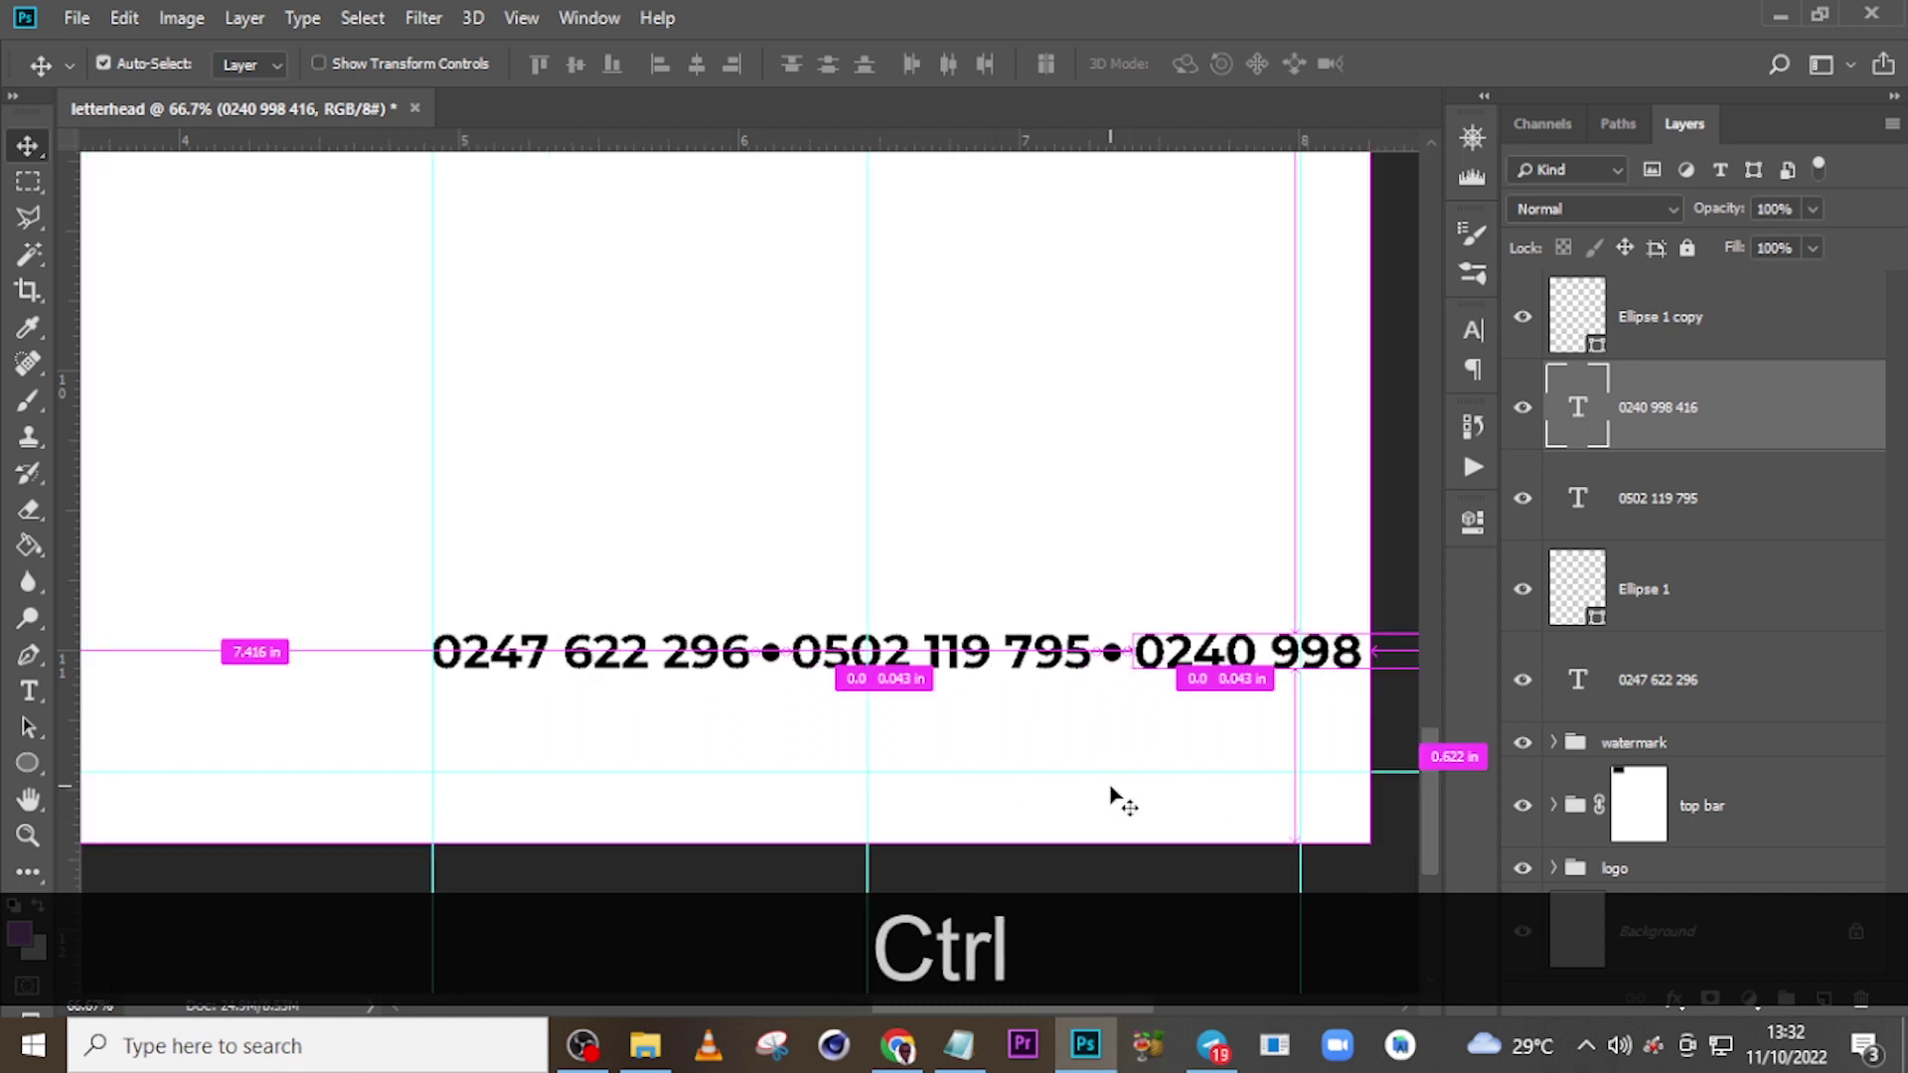
pyautogui.hotkey('ctrl', '-')
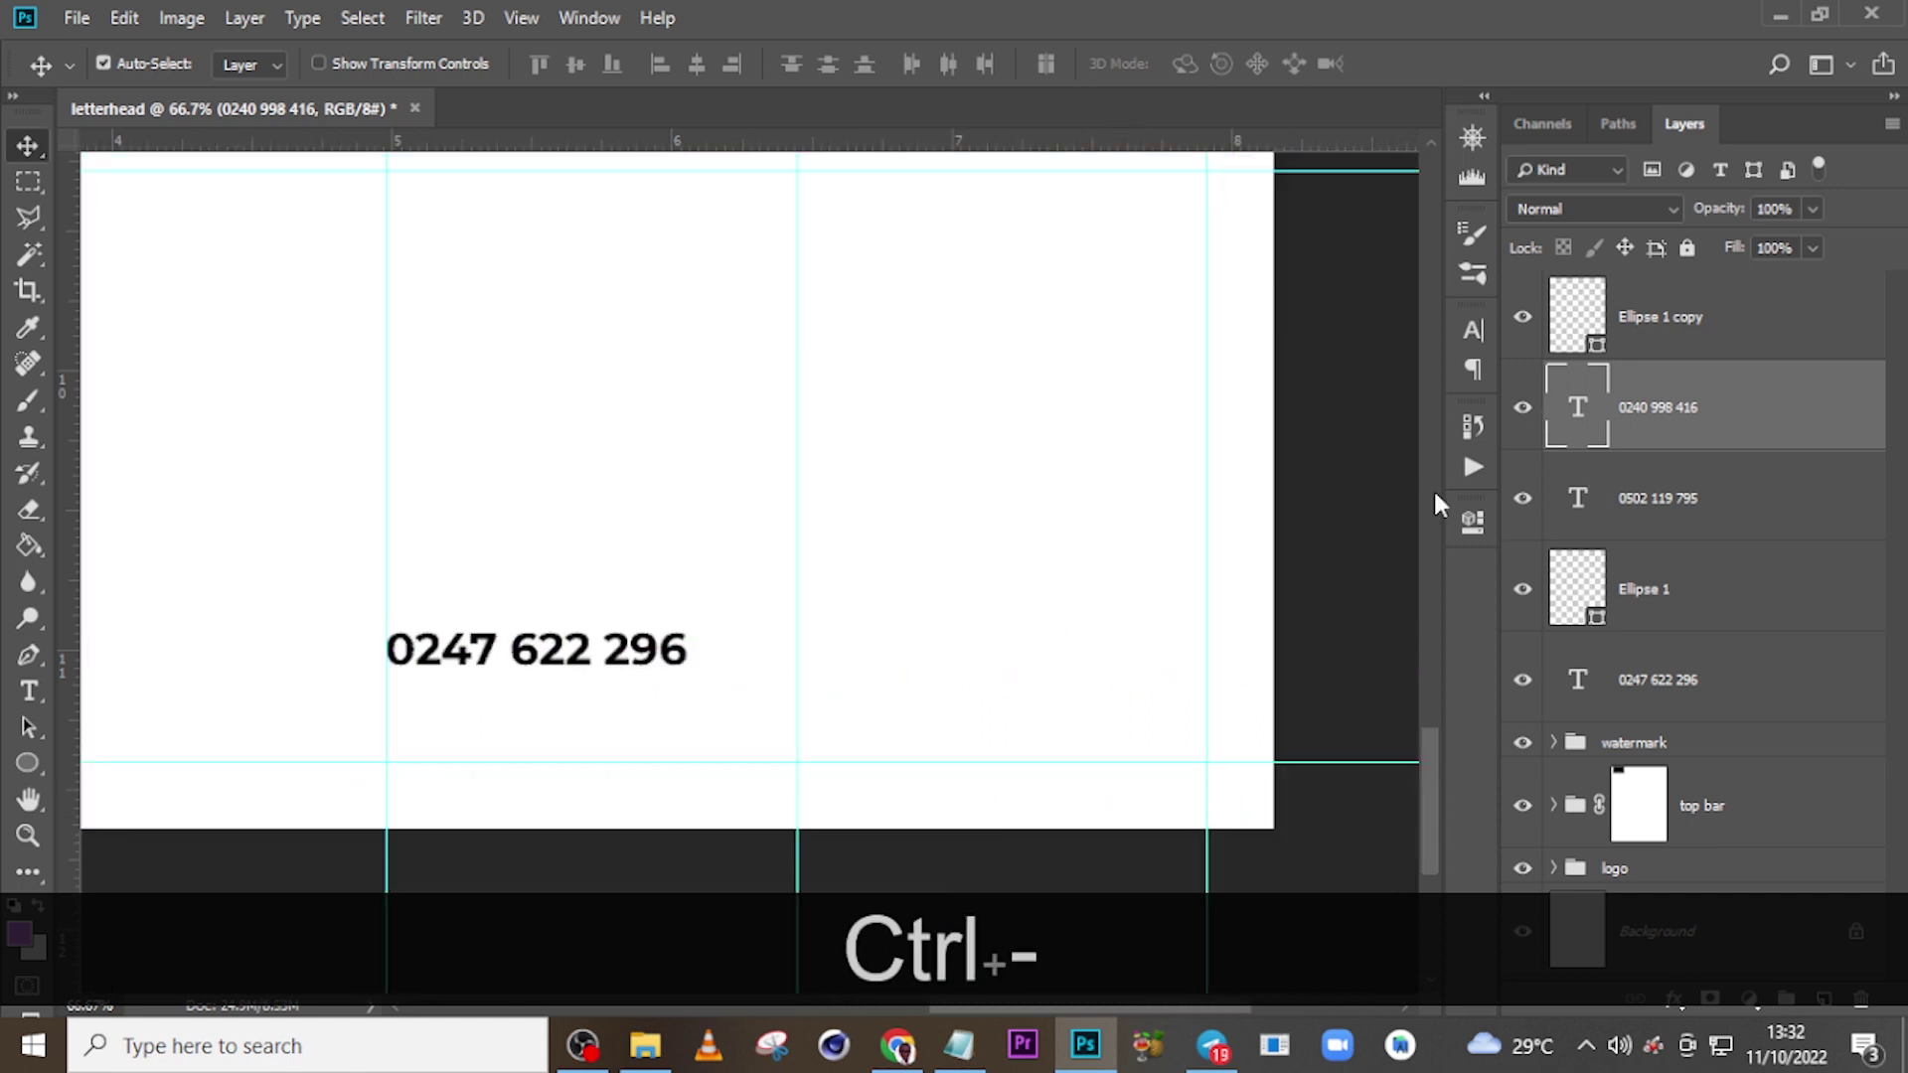
pyautogui.press('ctrl')
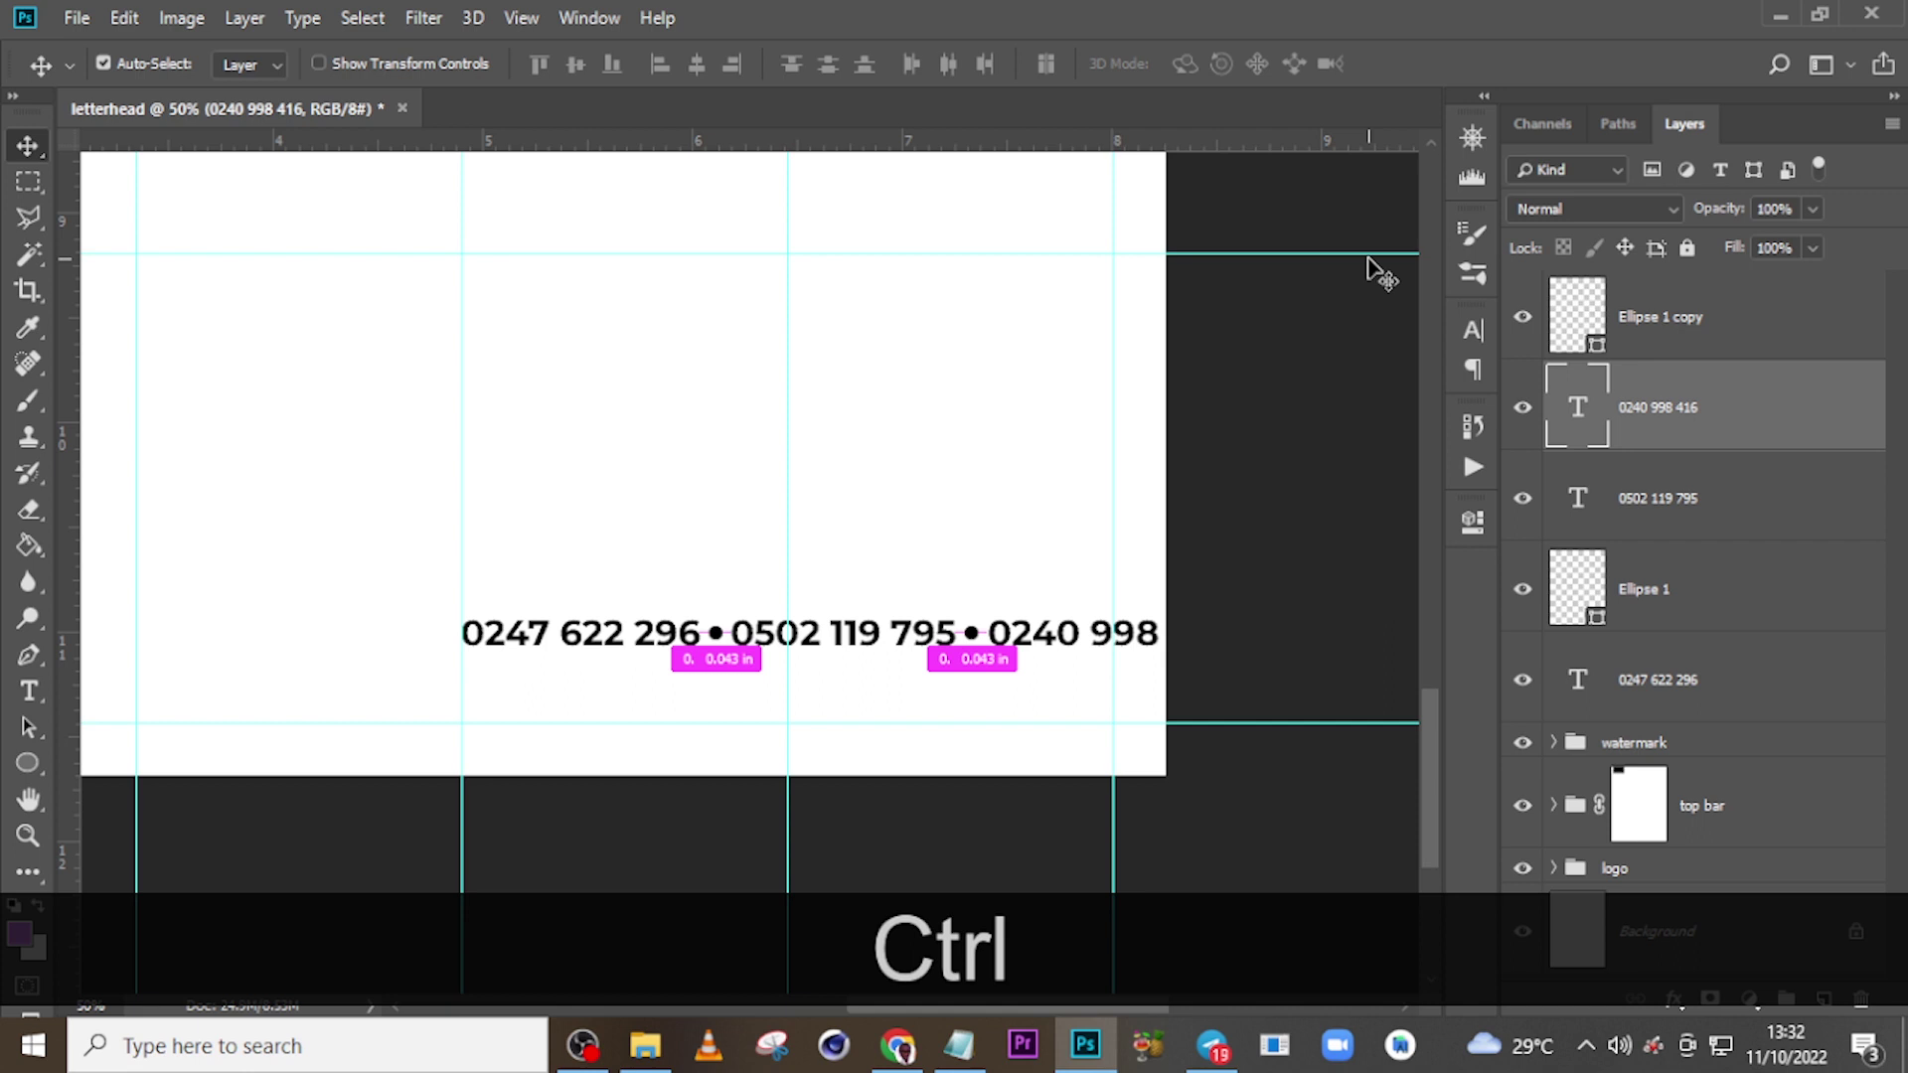
pyautogui.hotkey('ctrl', '0')
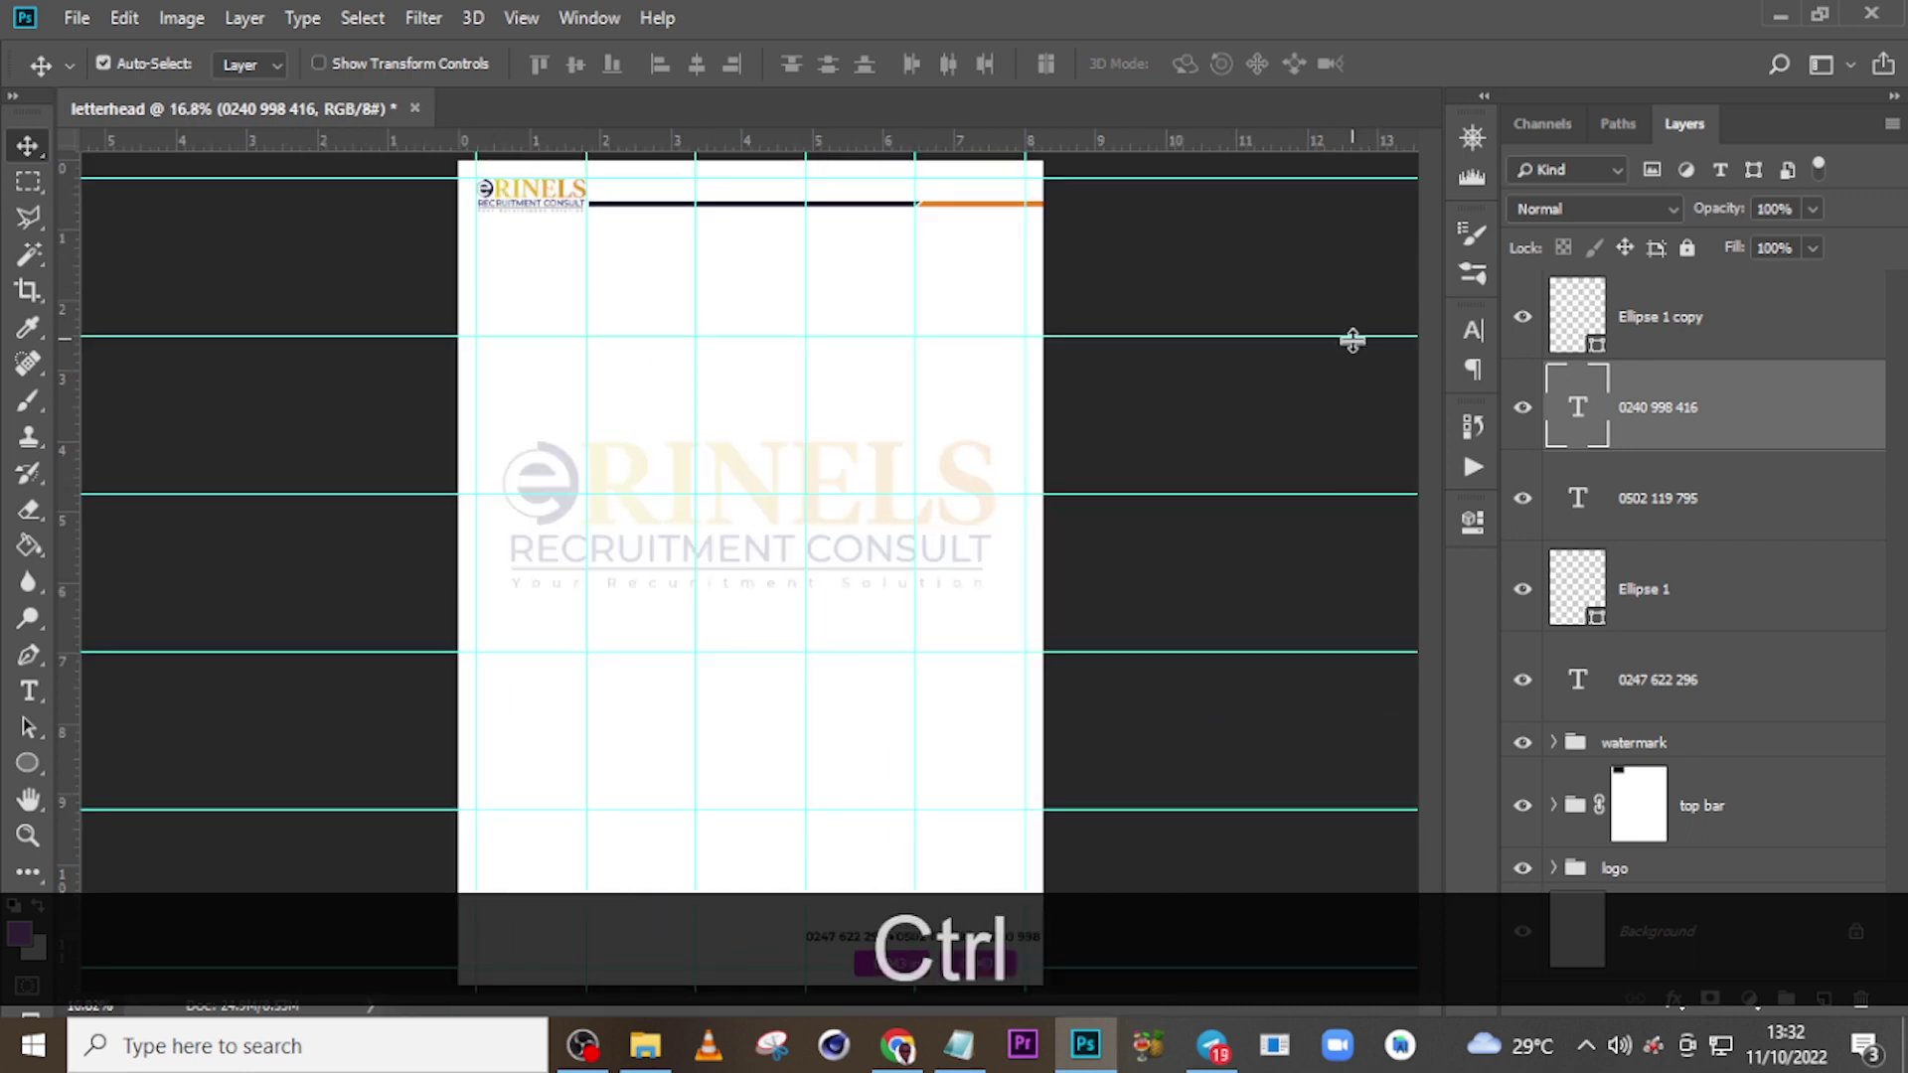
pyautogui.hotkey('ctrl', '=')
pyautogui.scroll(-3, 1132, 487)
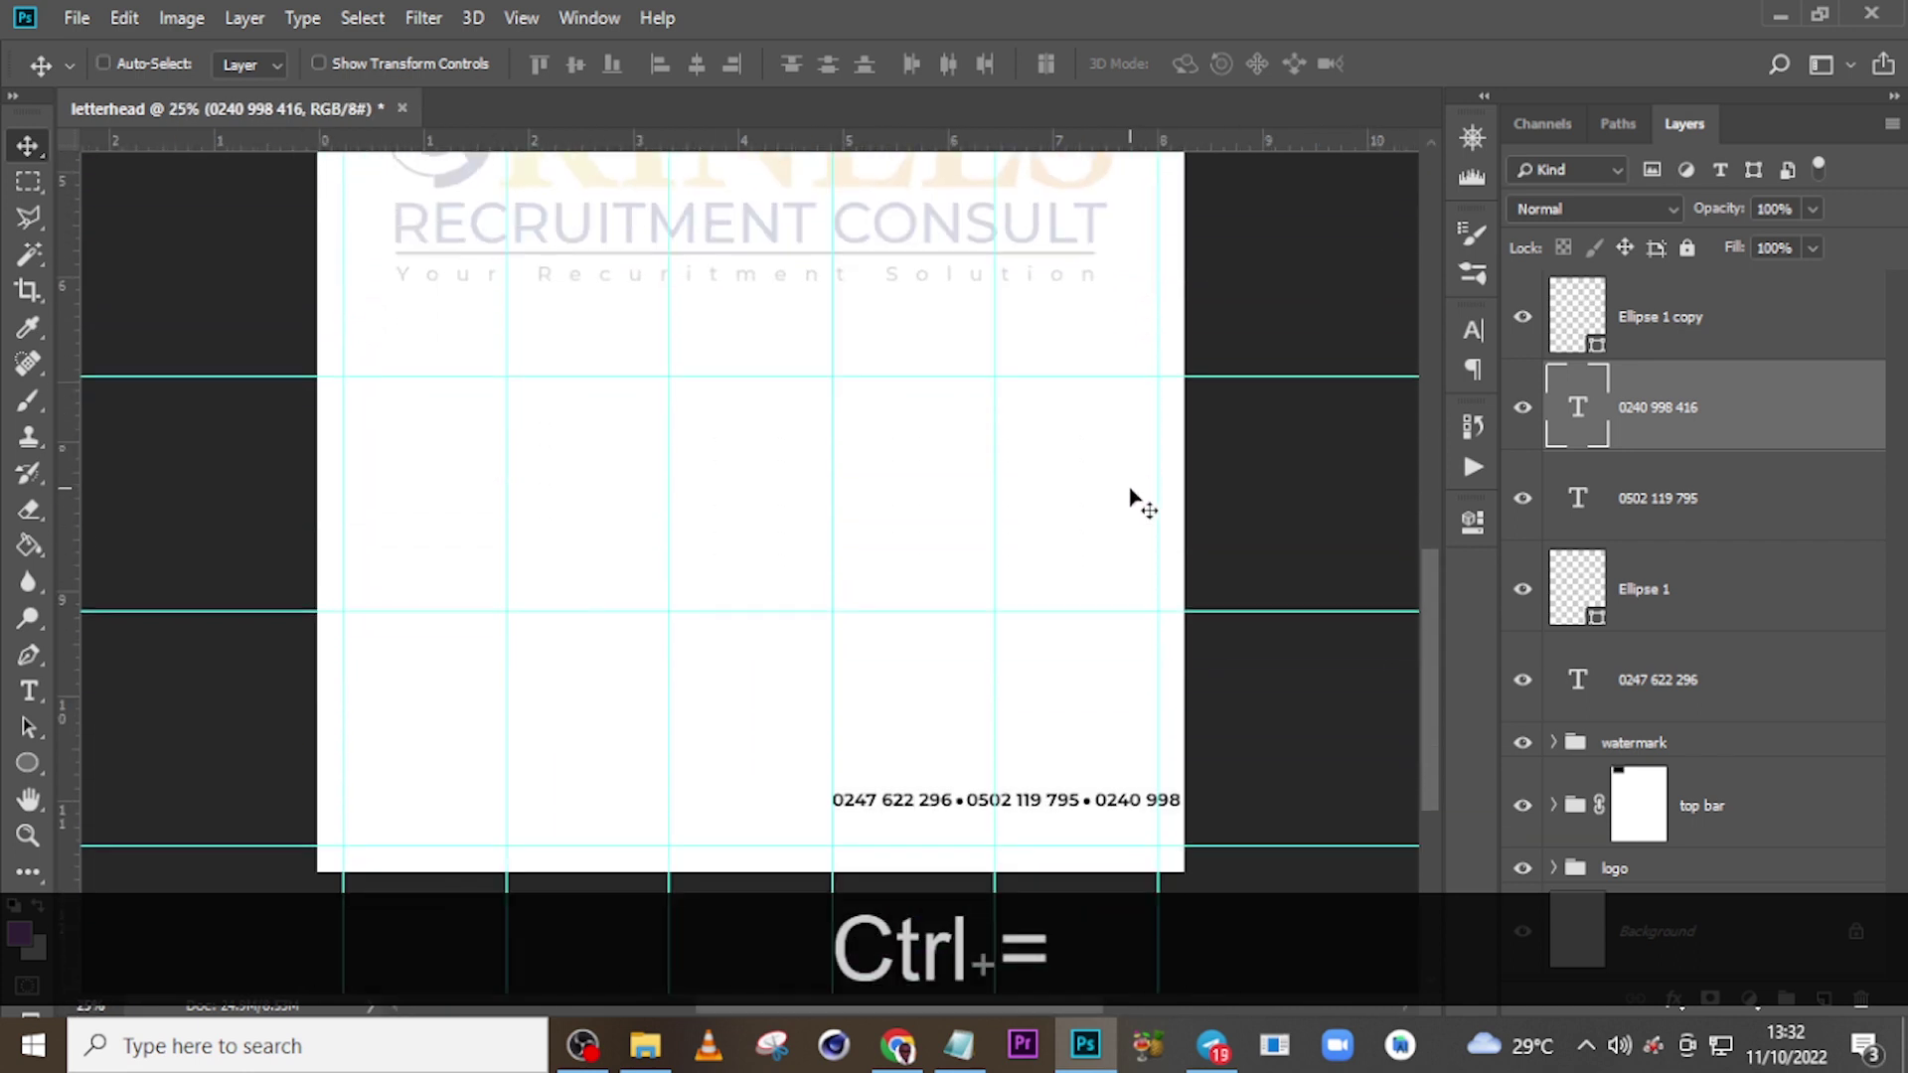
pyautogui.scroll(-3, 1138, 500)
pyautogui.click(1637, 333)
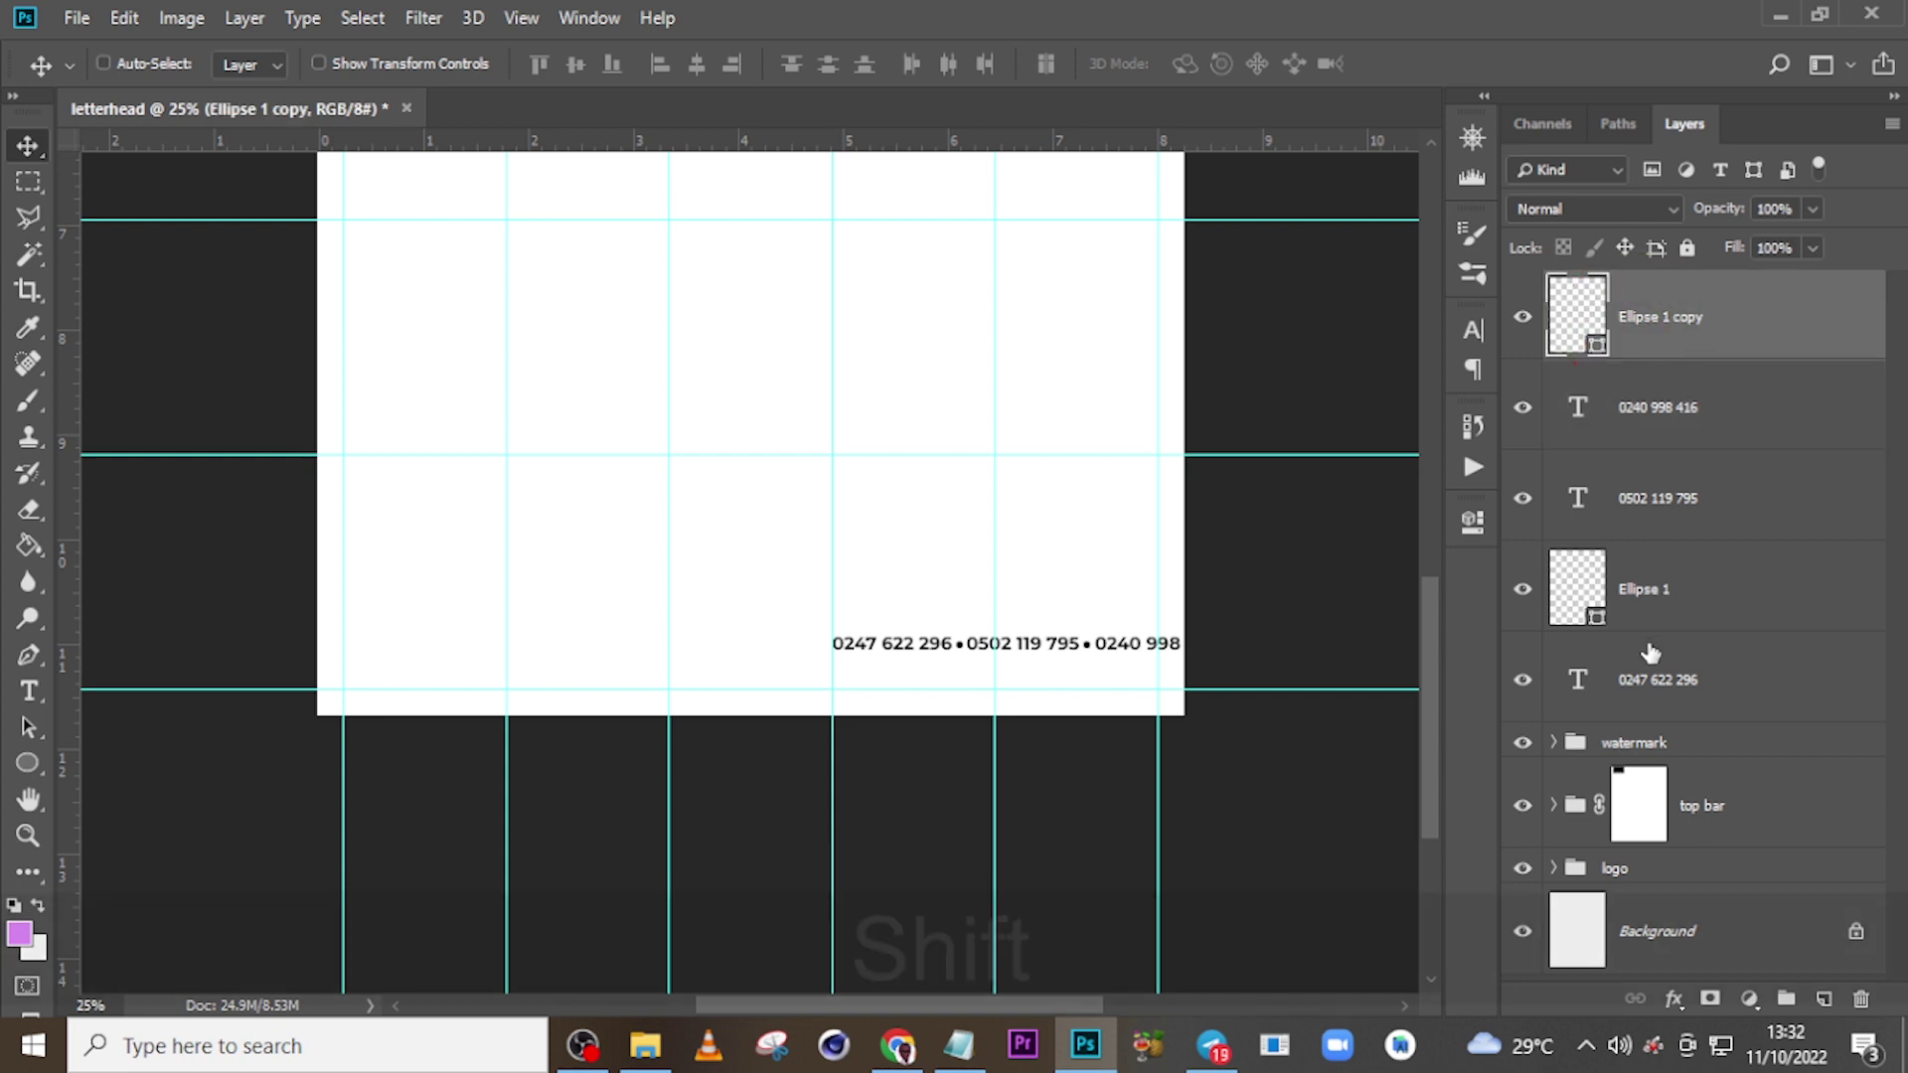
pyautogui.keyDown('shift'); pyautogui.click(1640, 681); pyautogui.keyUp('shift')
pyautogui.moveTo(1079, 603); pyautogui.dragTo(924, 620)
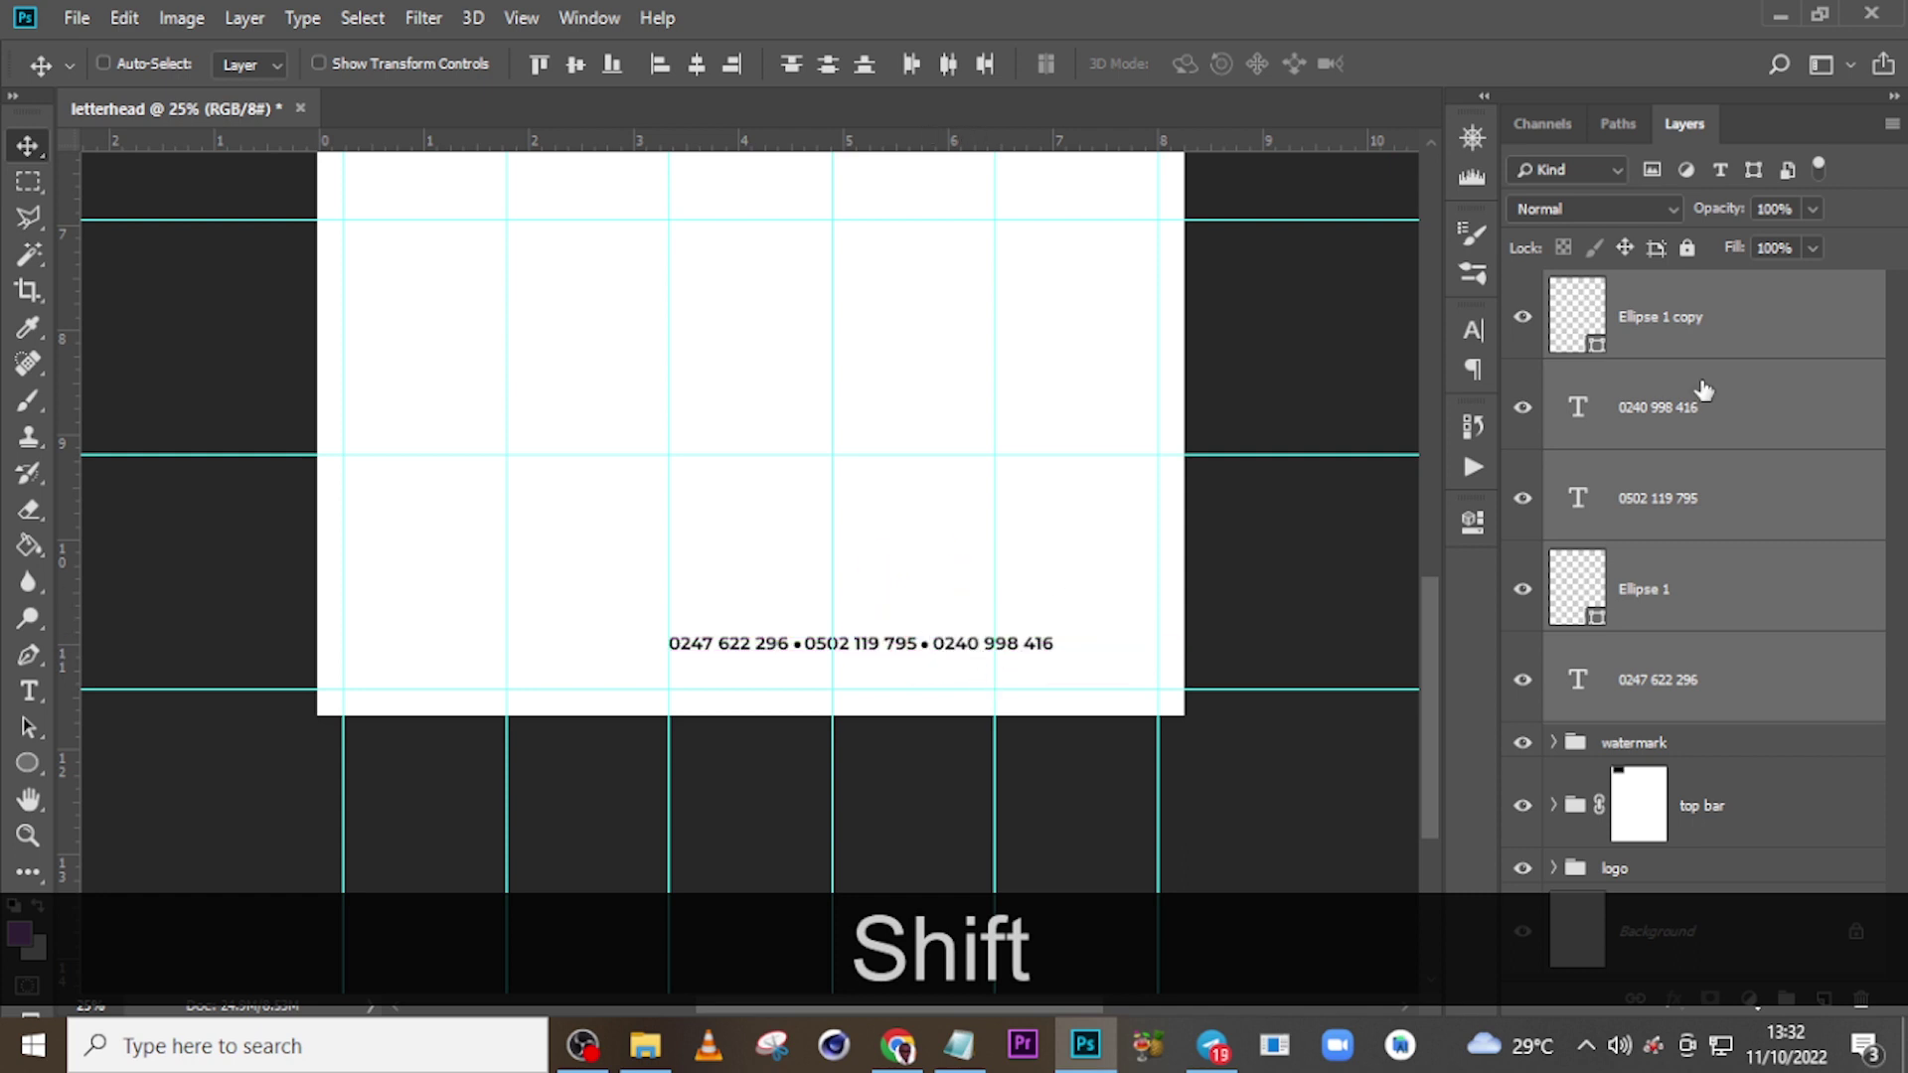
# - Duplicate the third phone number's text layer and move the copy to the top of the layer stack
pyautogui.click(1639, 423)
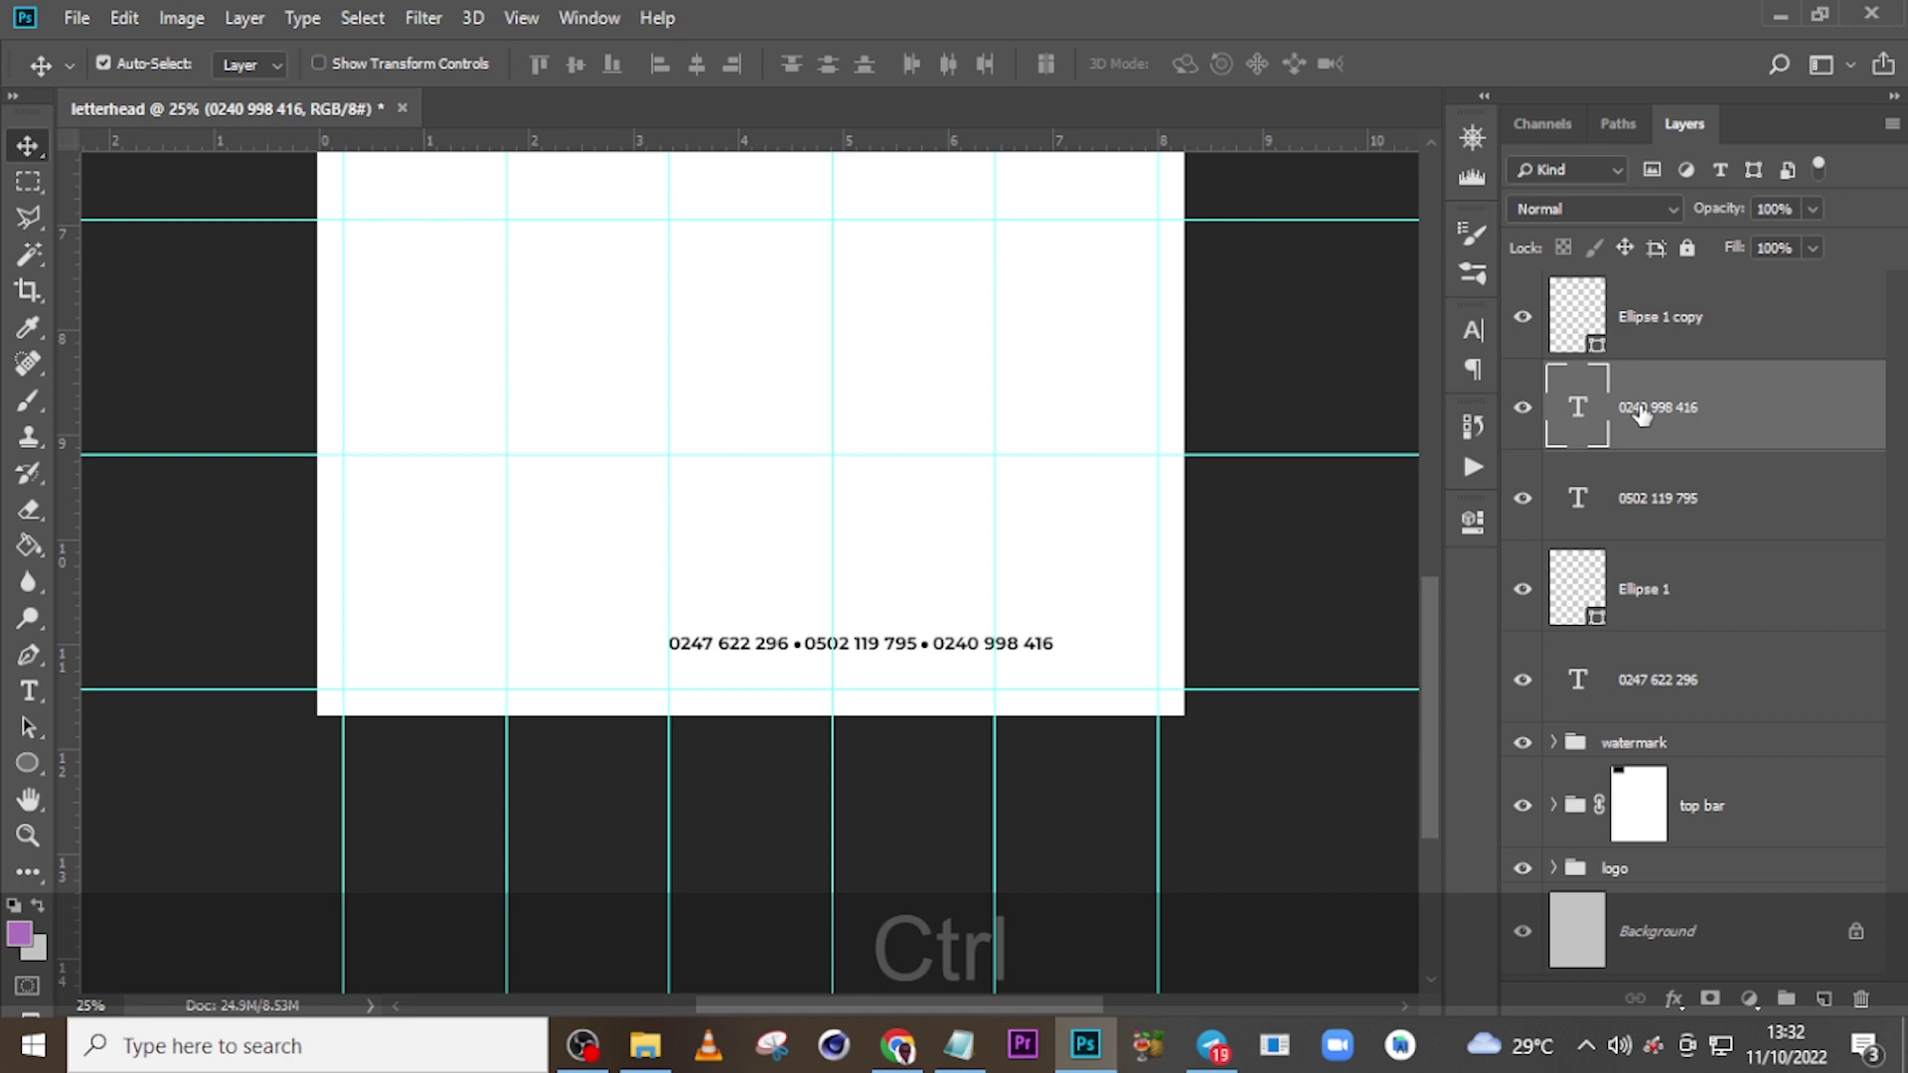
pyautogui.hotkey('ctrl', 'j')
pyautogui.moveTo(1638, 413); pyautogui.dragTo(1635, 288)
# - Replace the top copy's text with the e-mail address from 146.txt and place it directly below the phone numbers, aligned to their start
pyautogui.click(959, 1046)
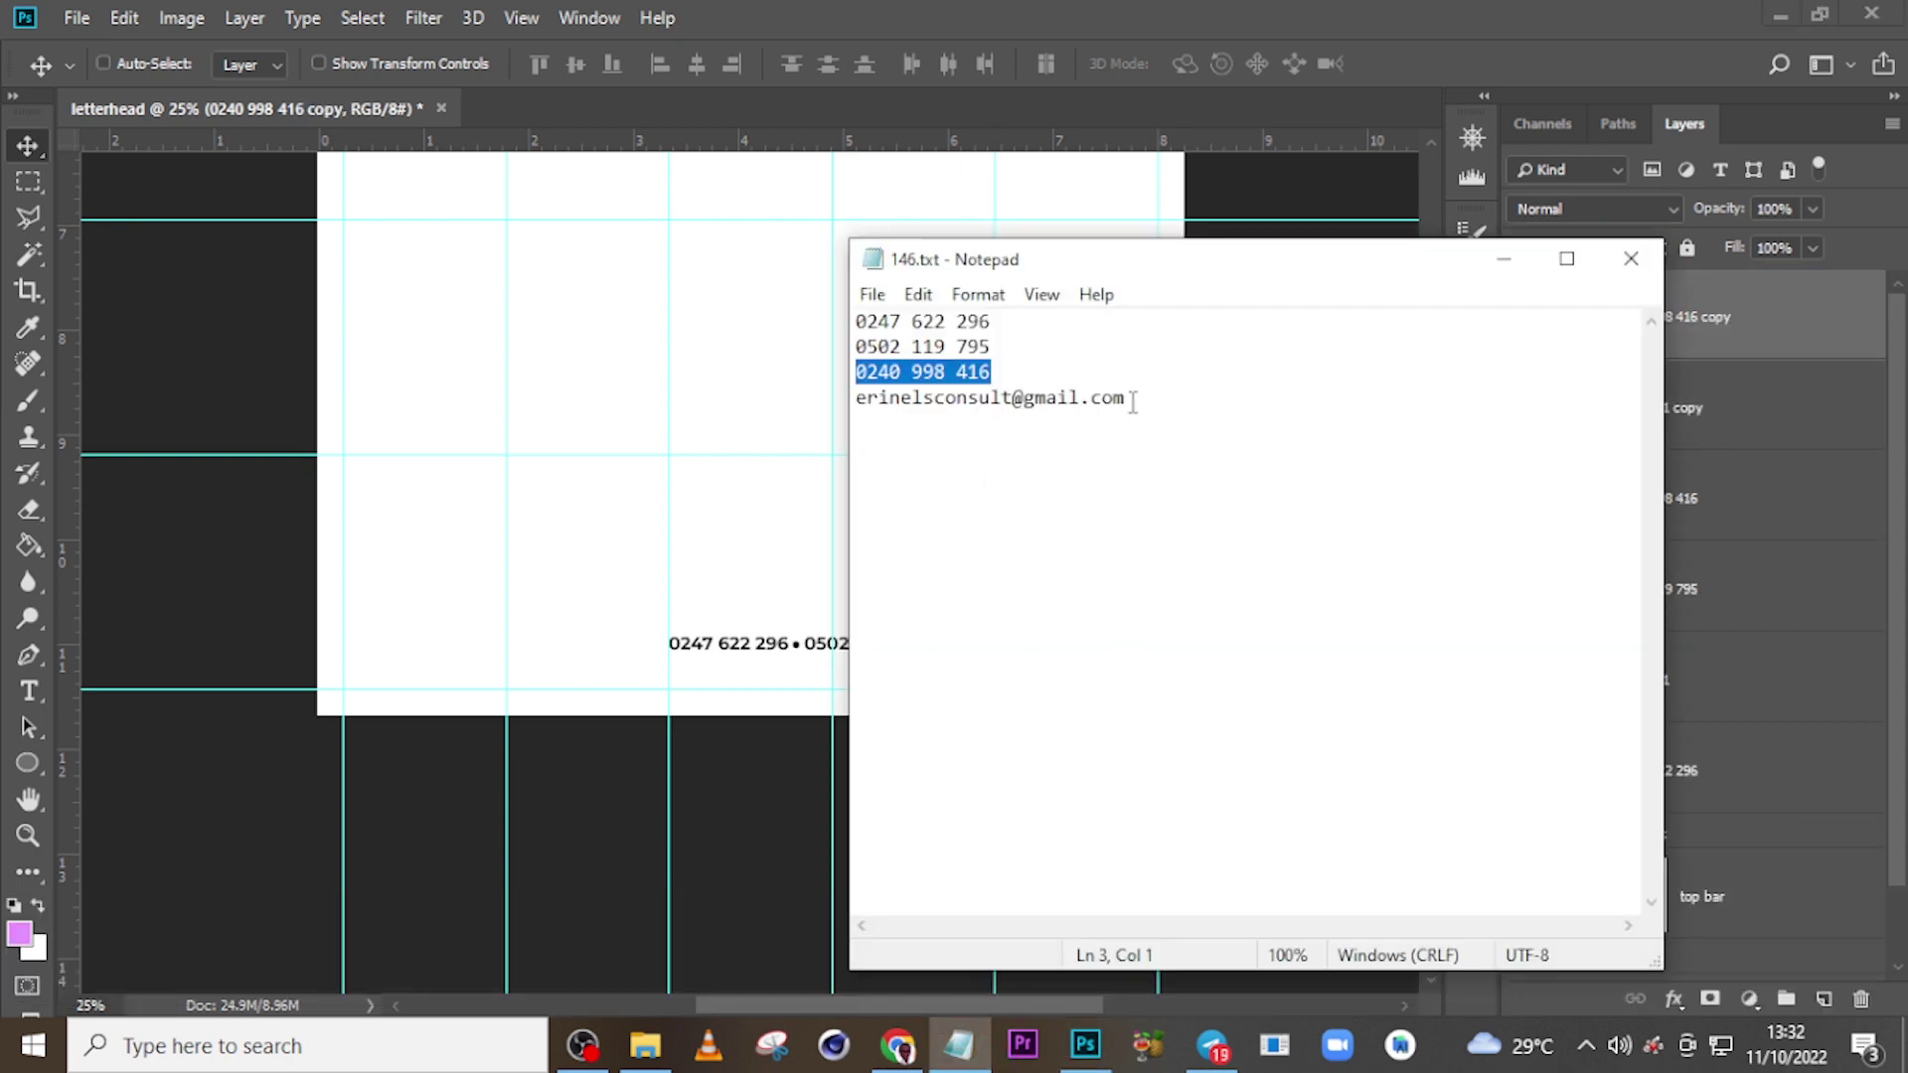
pyautogui.moveTo(1130, 399); pyautogui.dragTo(853, 400)
pyautogui.hotkey('ctrl', 'c')
pyautogui.click(1078, 12)
pyautogui.doubleClick(1573, 314)
pyautogui.hotkey('ctrl', 'v')
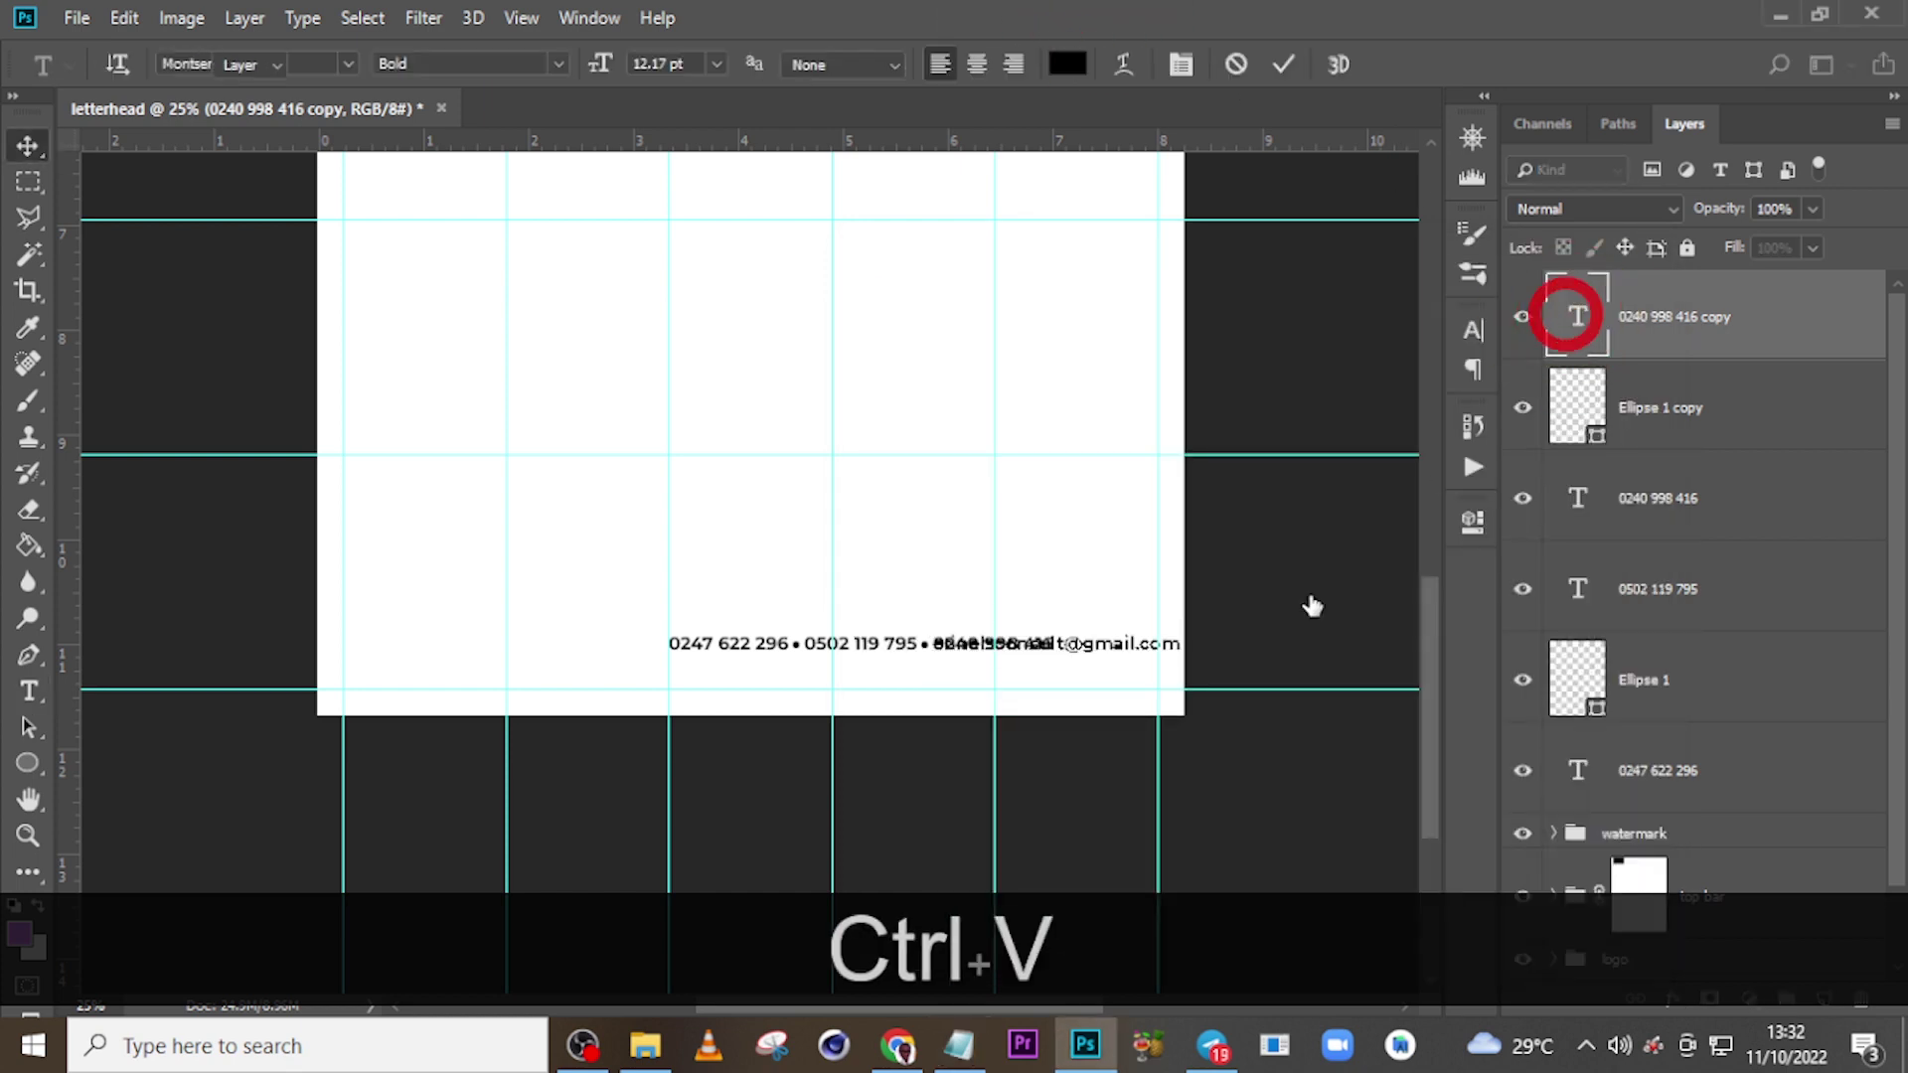
pyautogui.hotkey('ctrl', 'Return')
pyautogui.press('v')
pyautogui.moveTo(1086, 643); pyautogui.dragTo(836, 659)
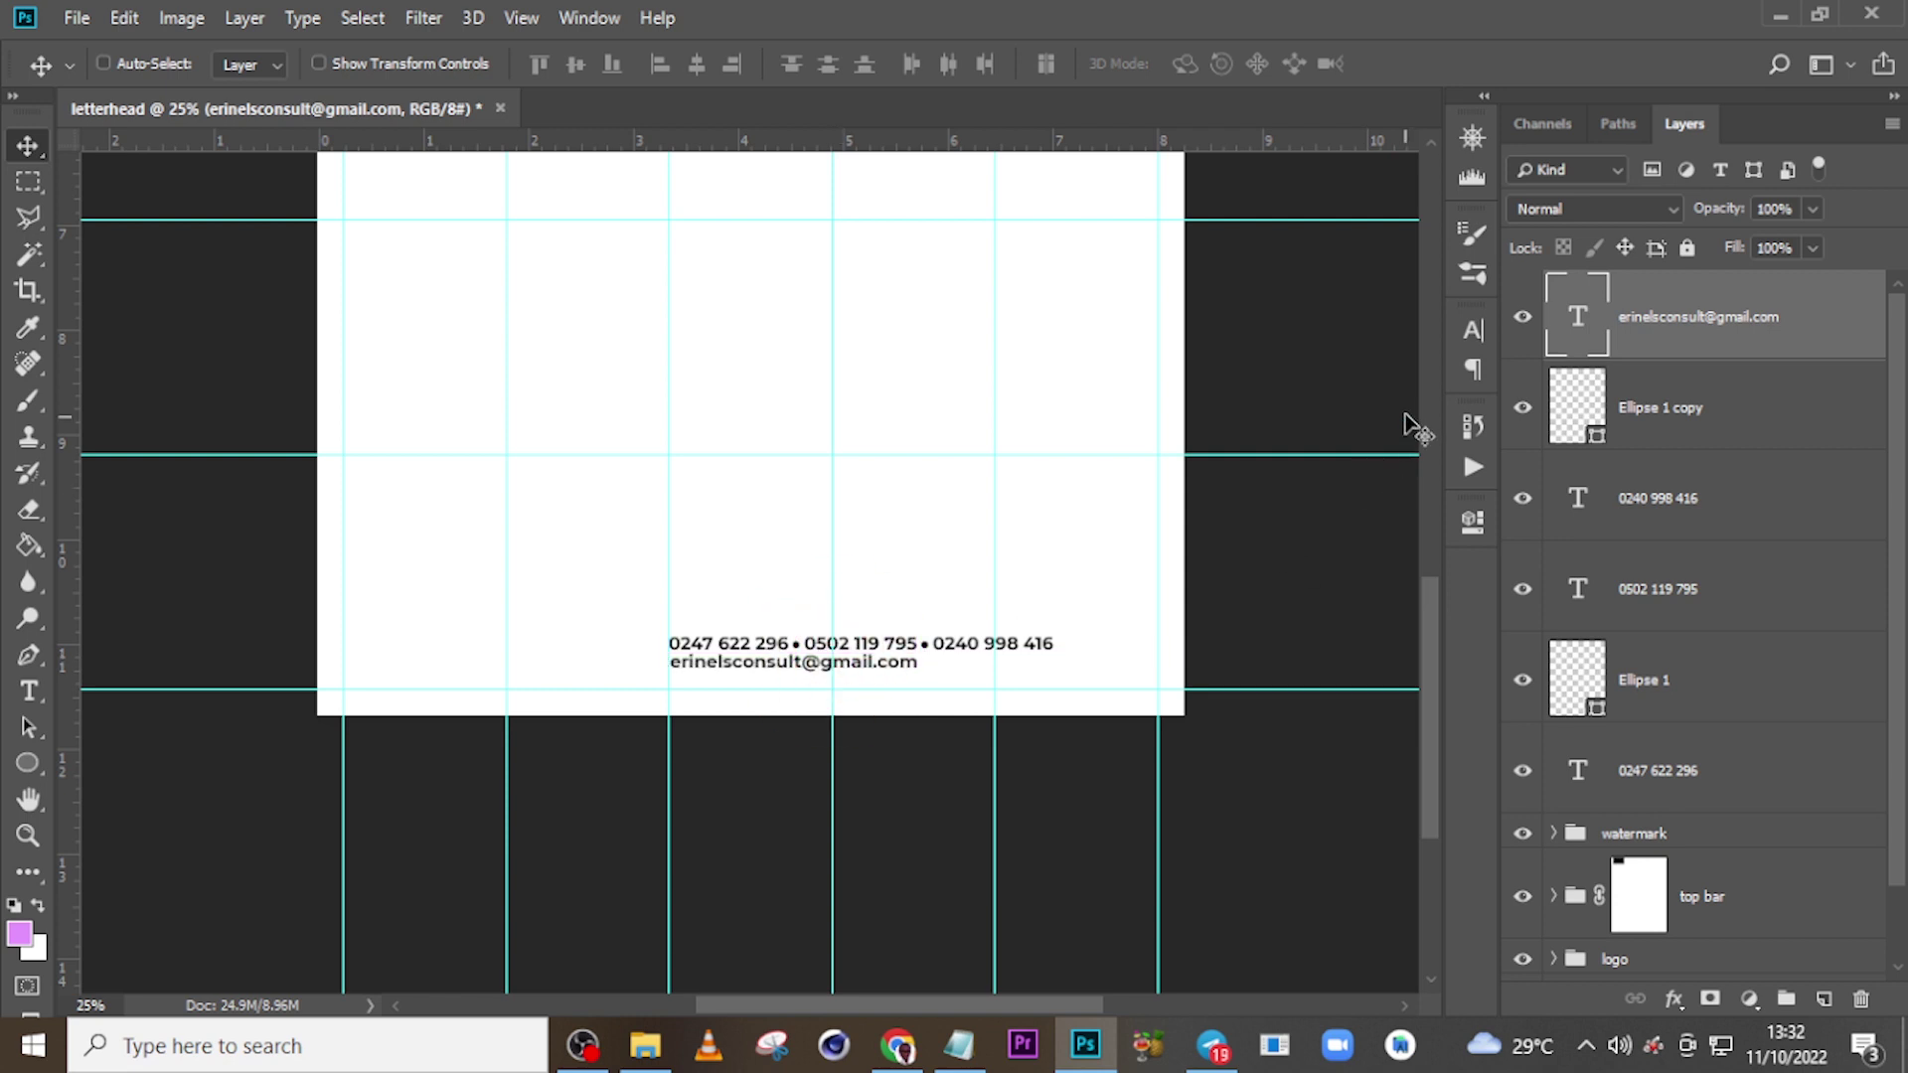
# - Set the e-mail text's tracking to 260 and add a vertical guide at the end of the phone number line
pyautogui.click(1474, 369)
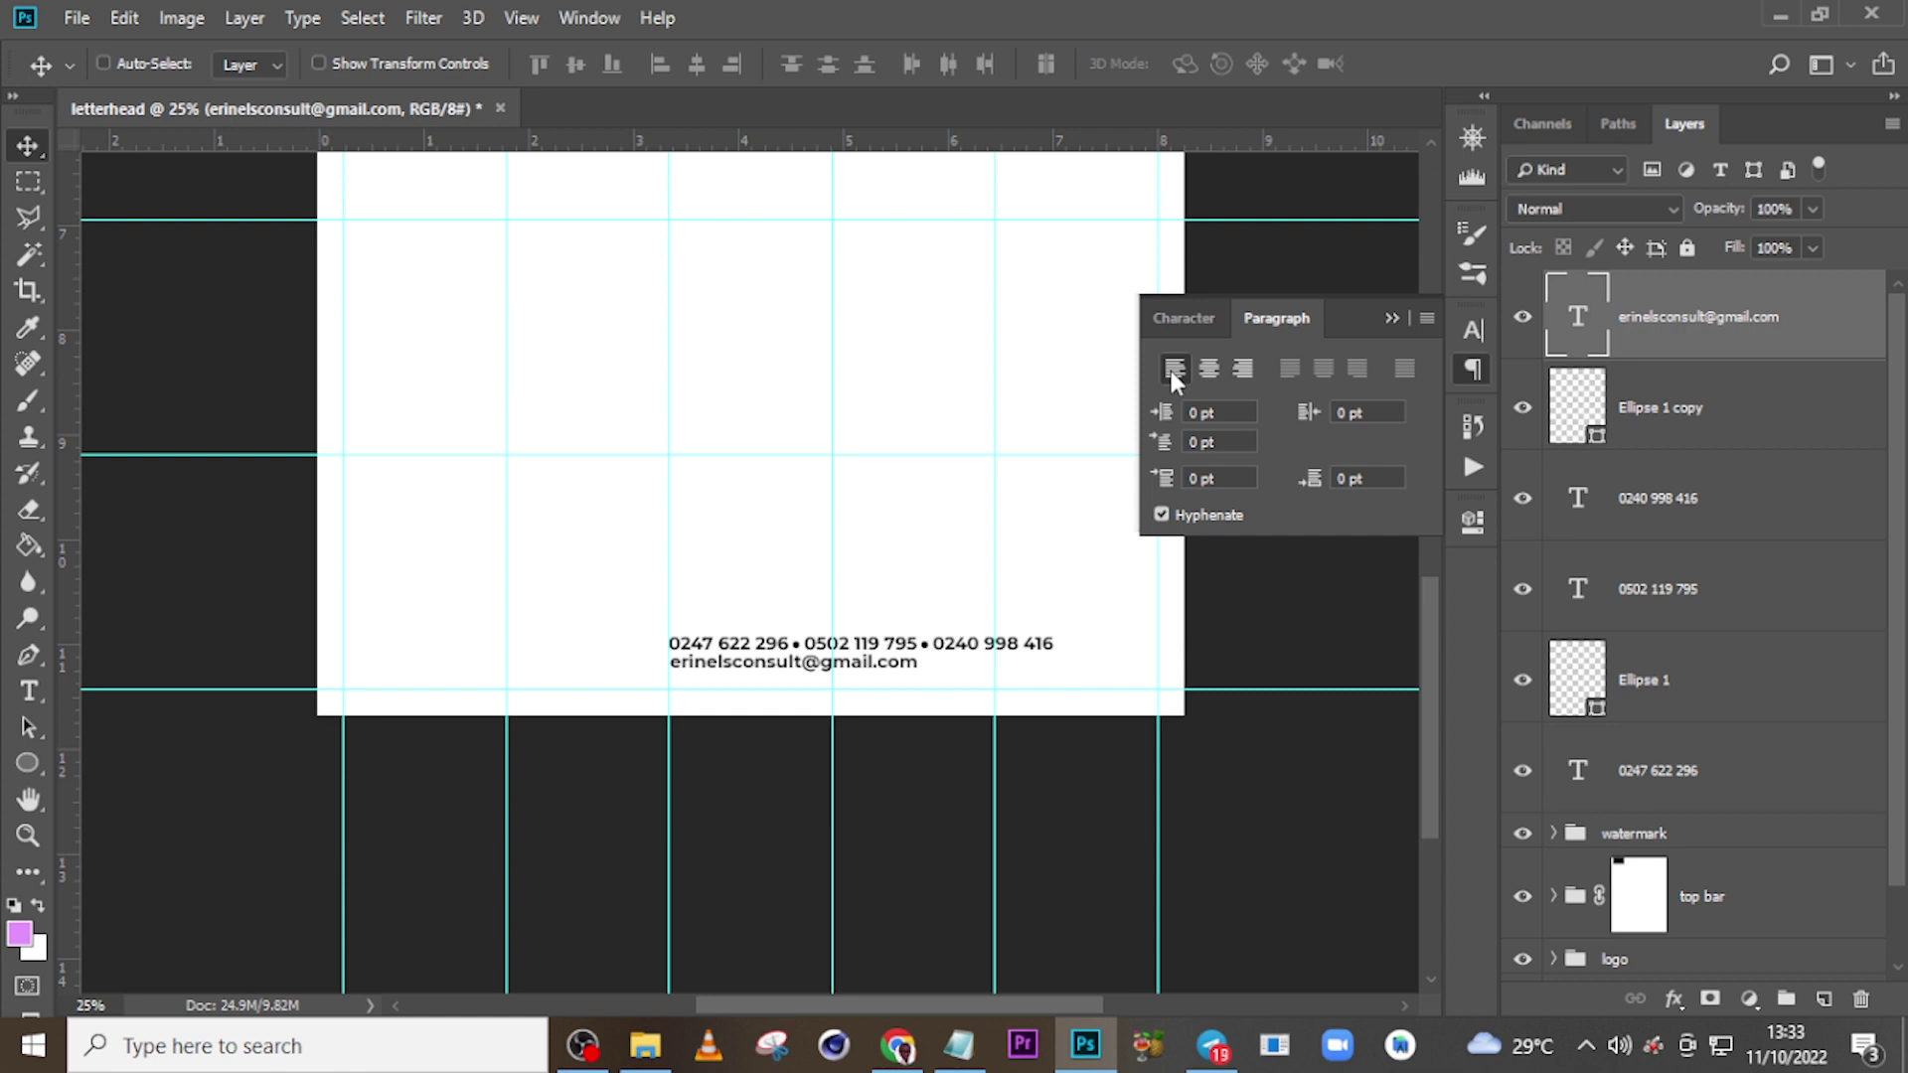
pyautogui.click(1185, 318)
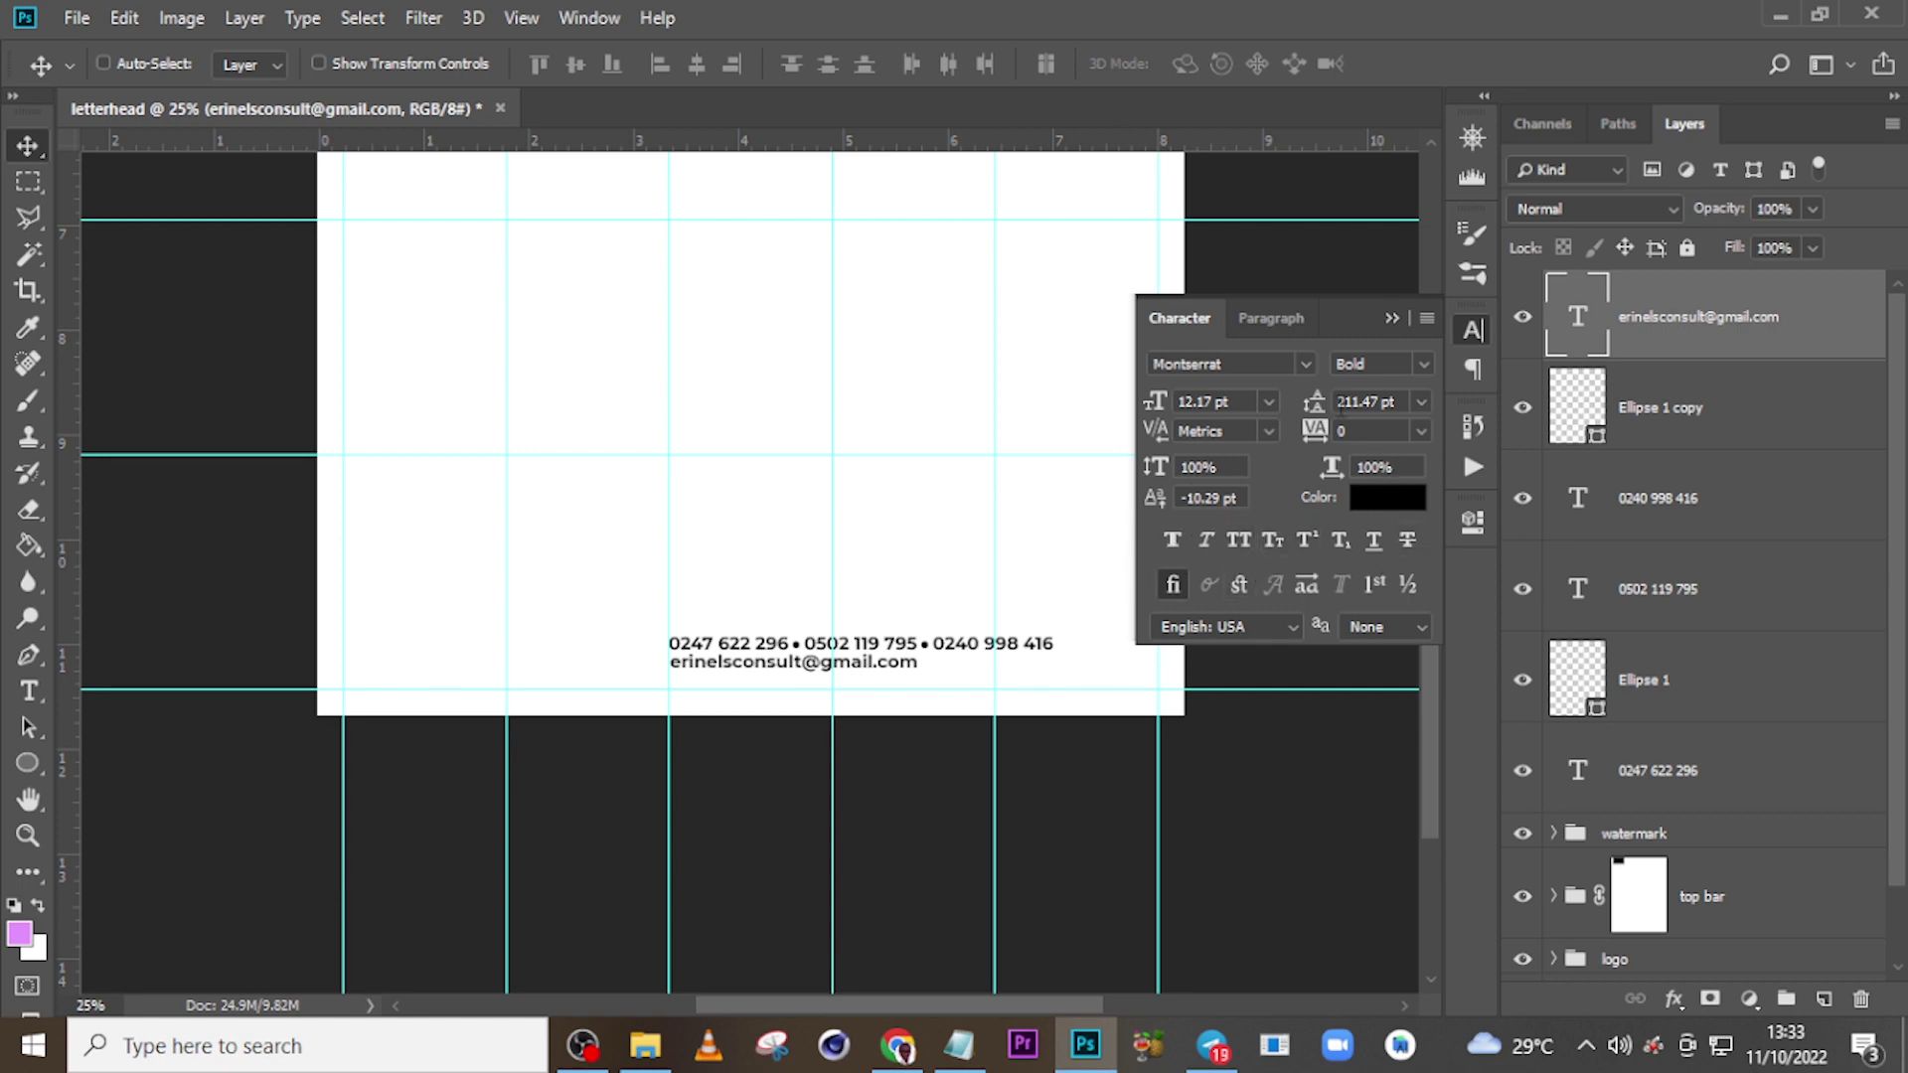
pyautogui.click(1316, 428)
pyautogui.write('260')
pyautogui.press('Return')
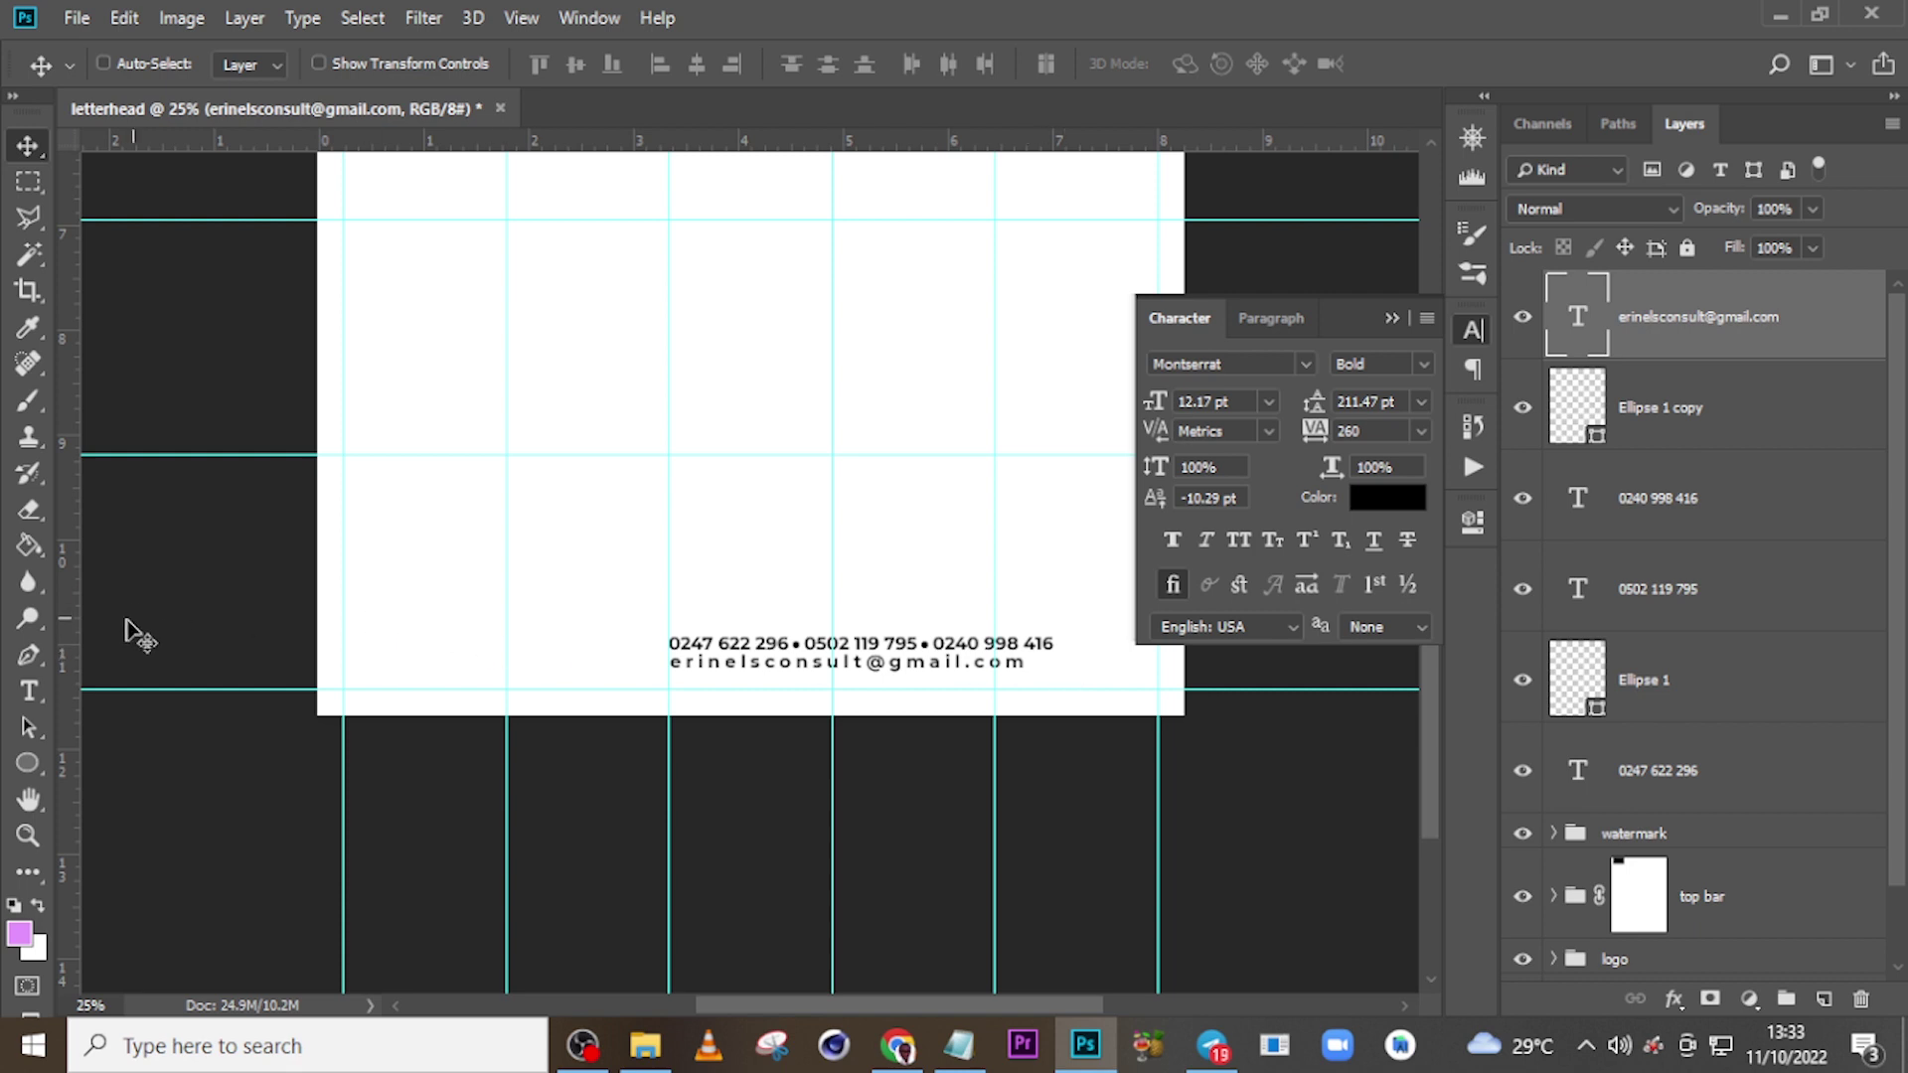
pyautogui.moveTo(87, 595); pyautogui.dragTo(1051, 641)
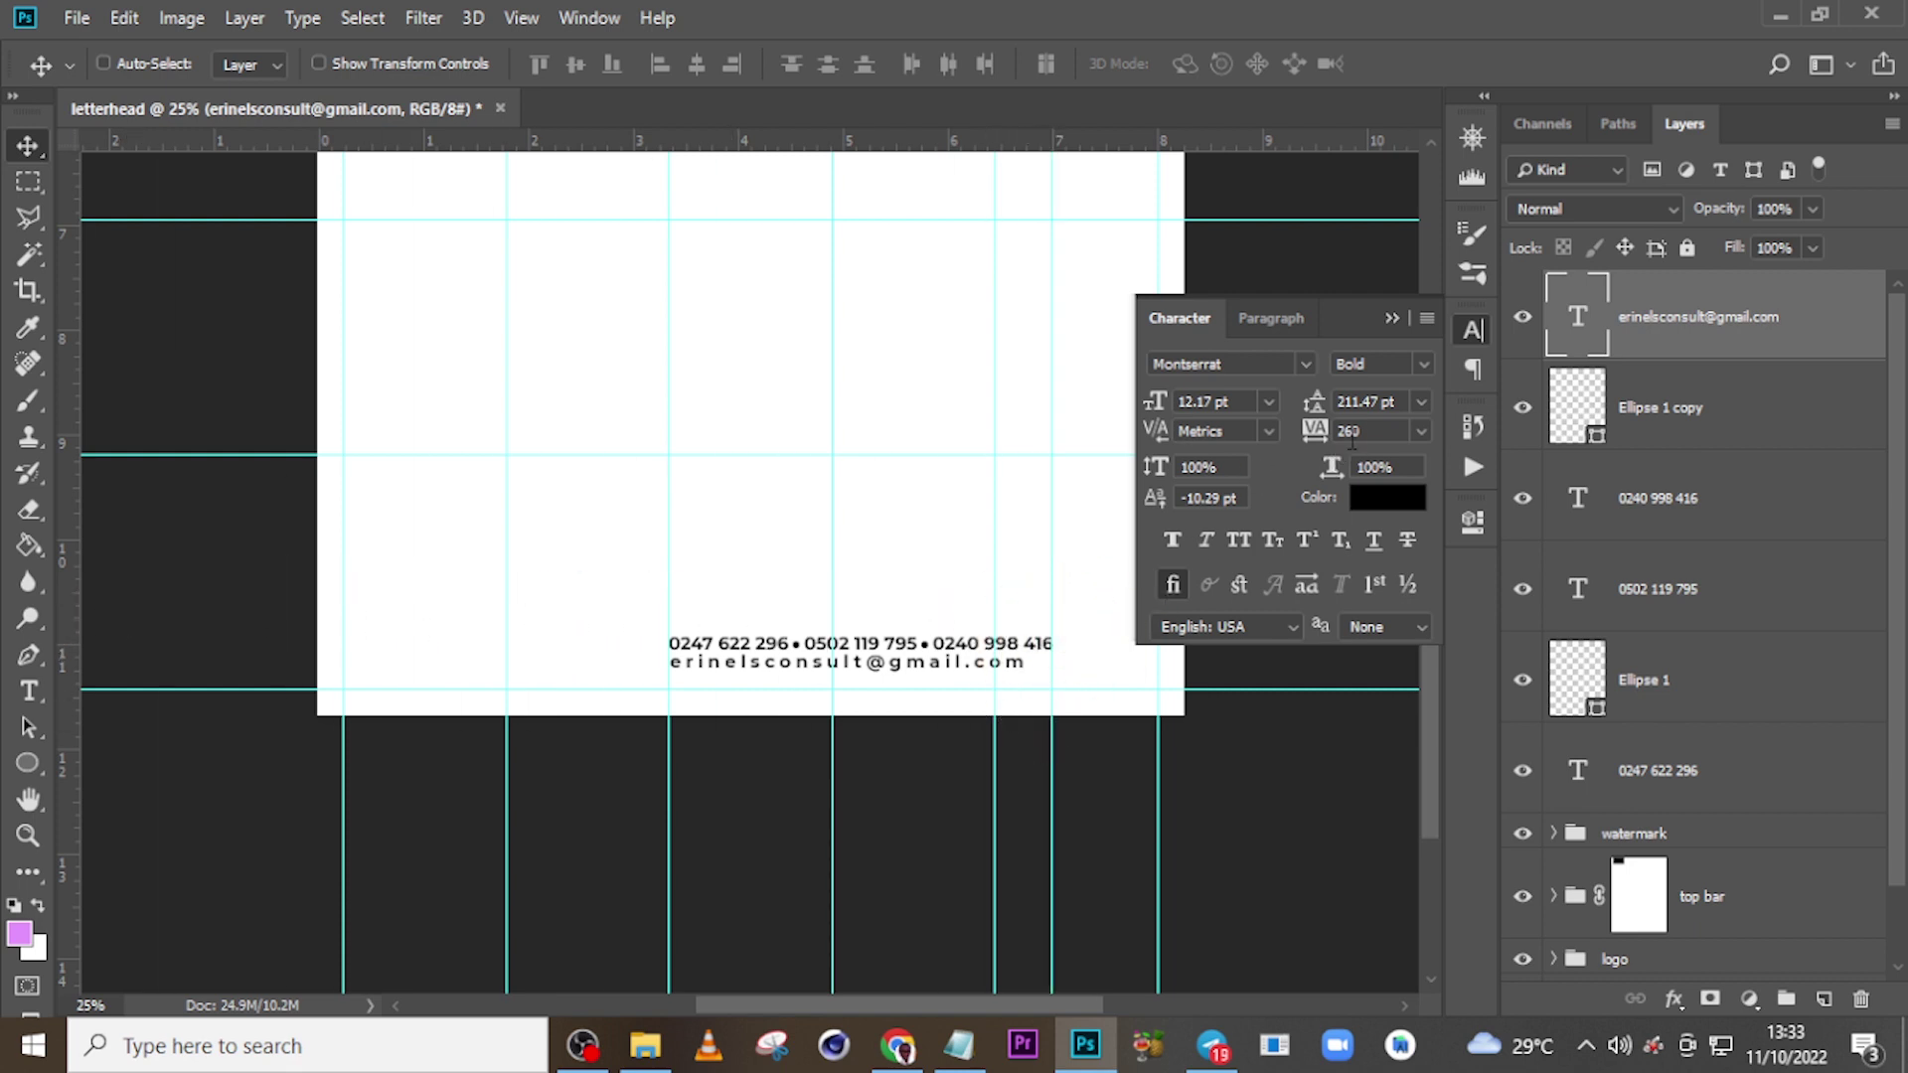
# - Try tracking values of 290, 310 and 340 on the e-mail text, settle on 335 to match the phone line's width, and hide the guides
pyautogui.write('290')
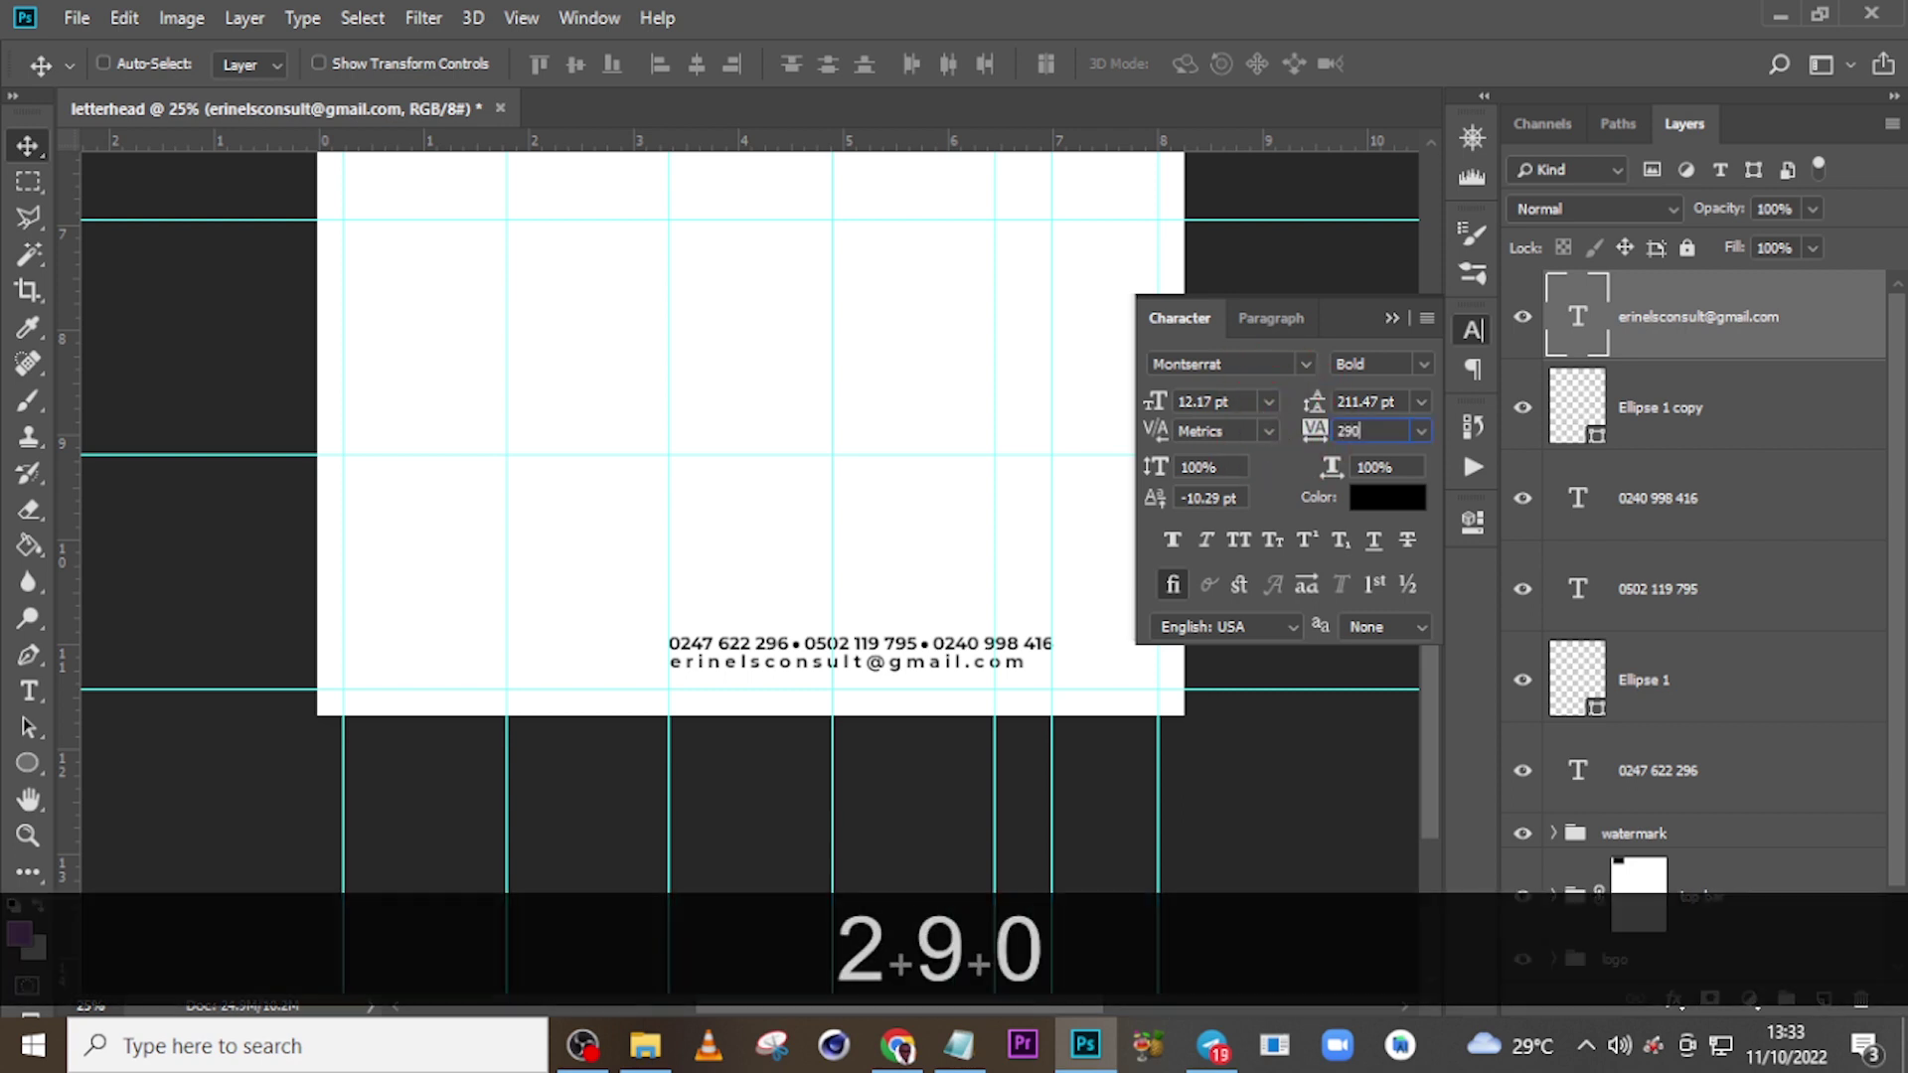
pyautogui.press('Return')
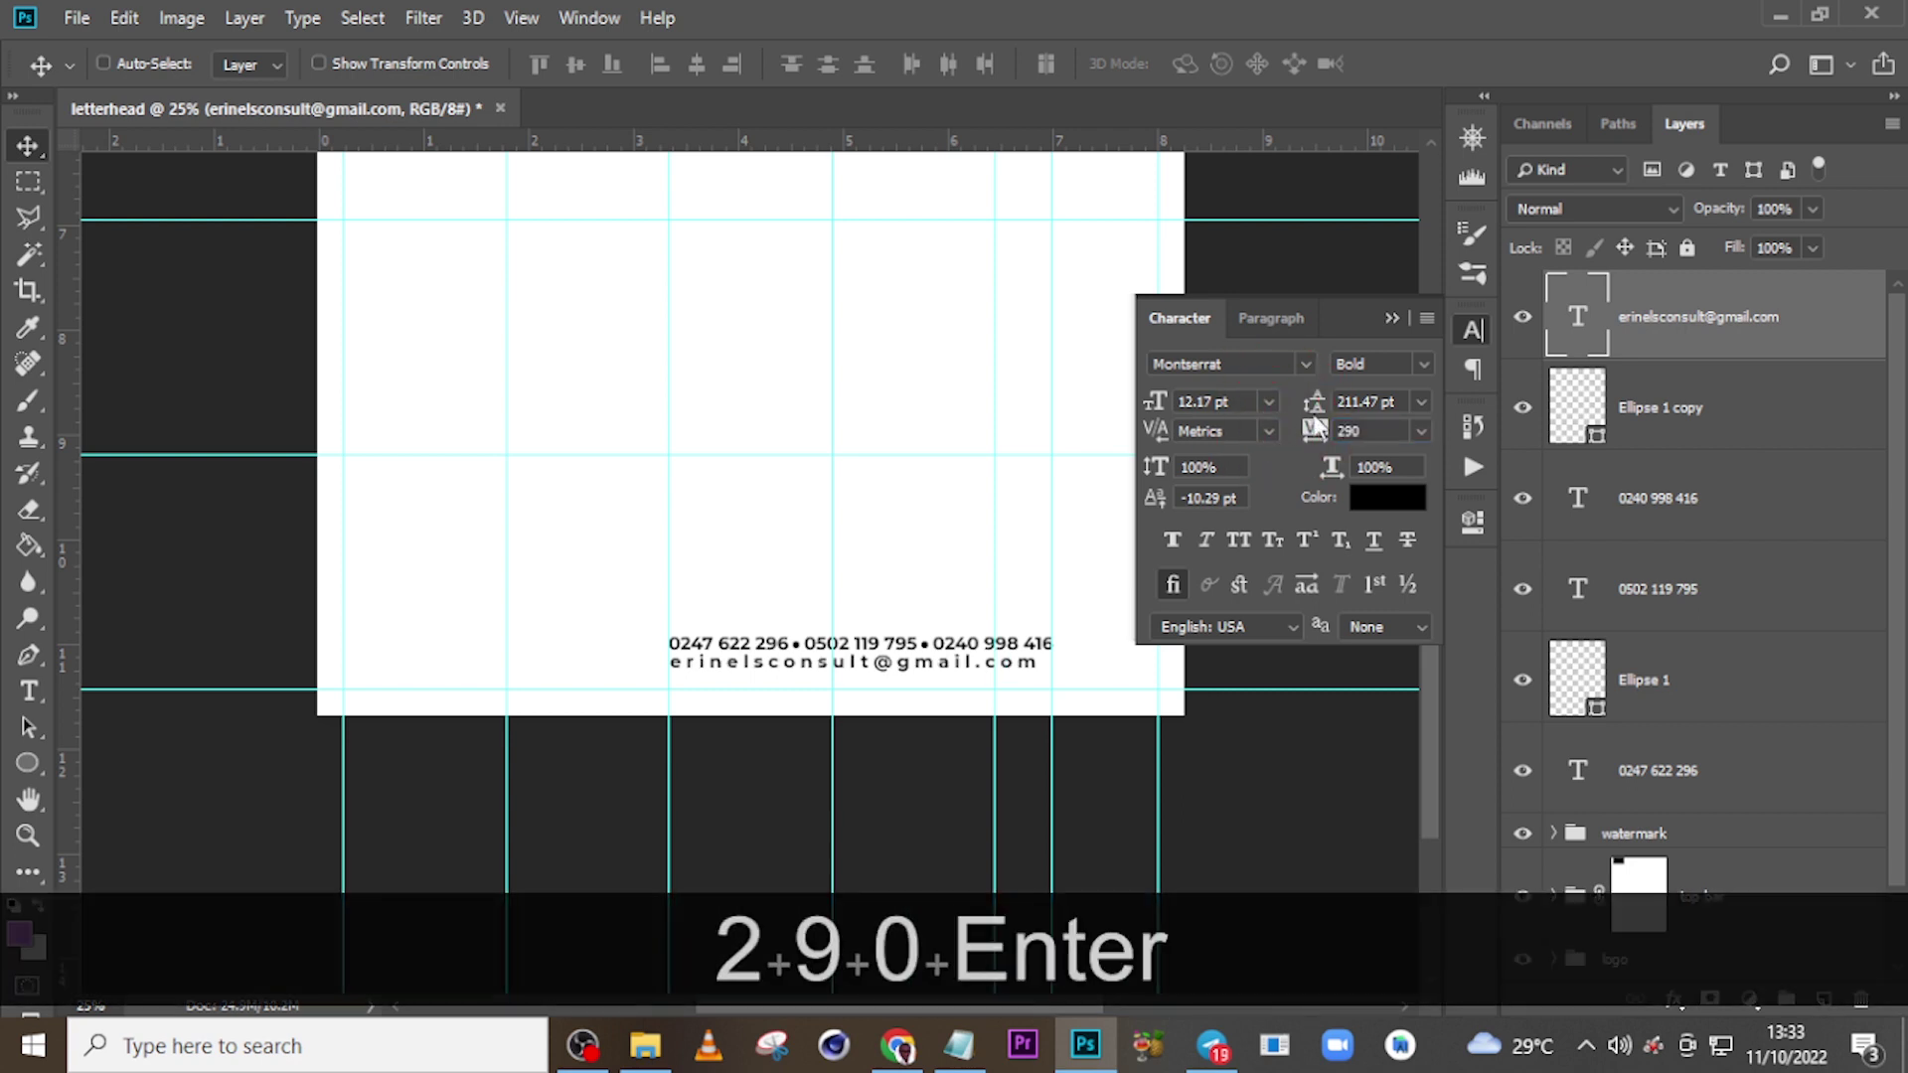
pyautogui.write('310')
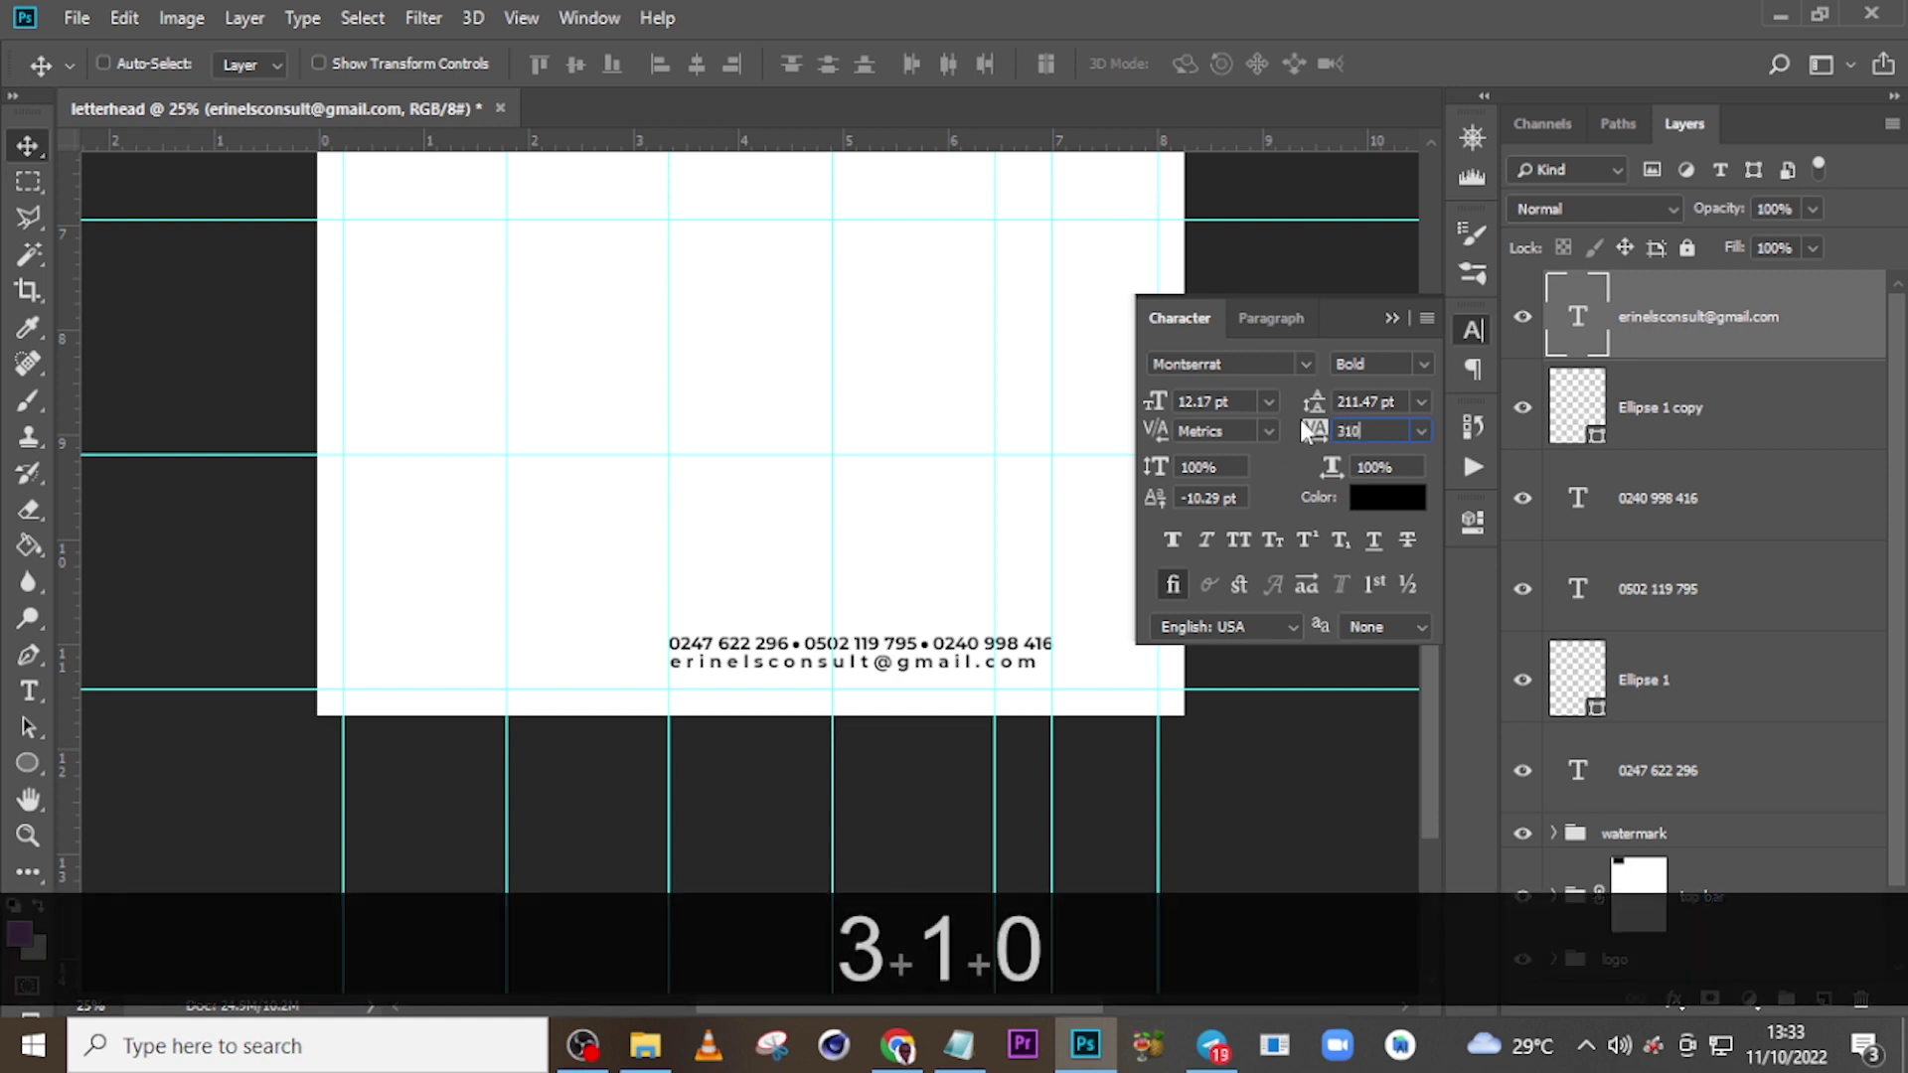
pyautogui.press('Return')
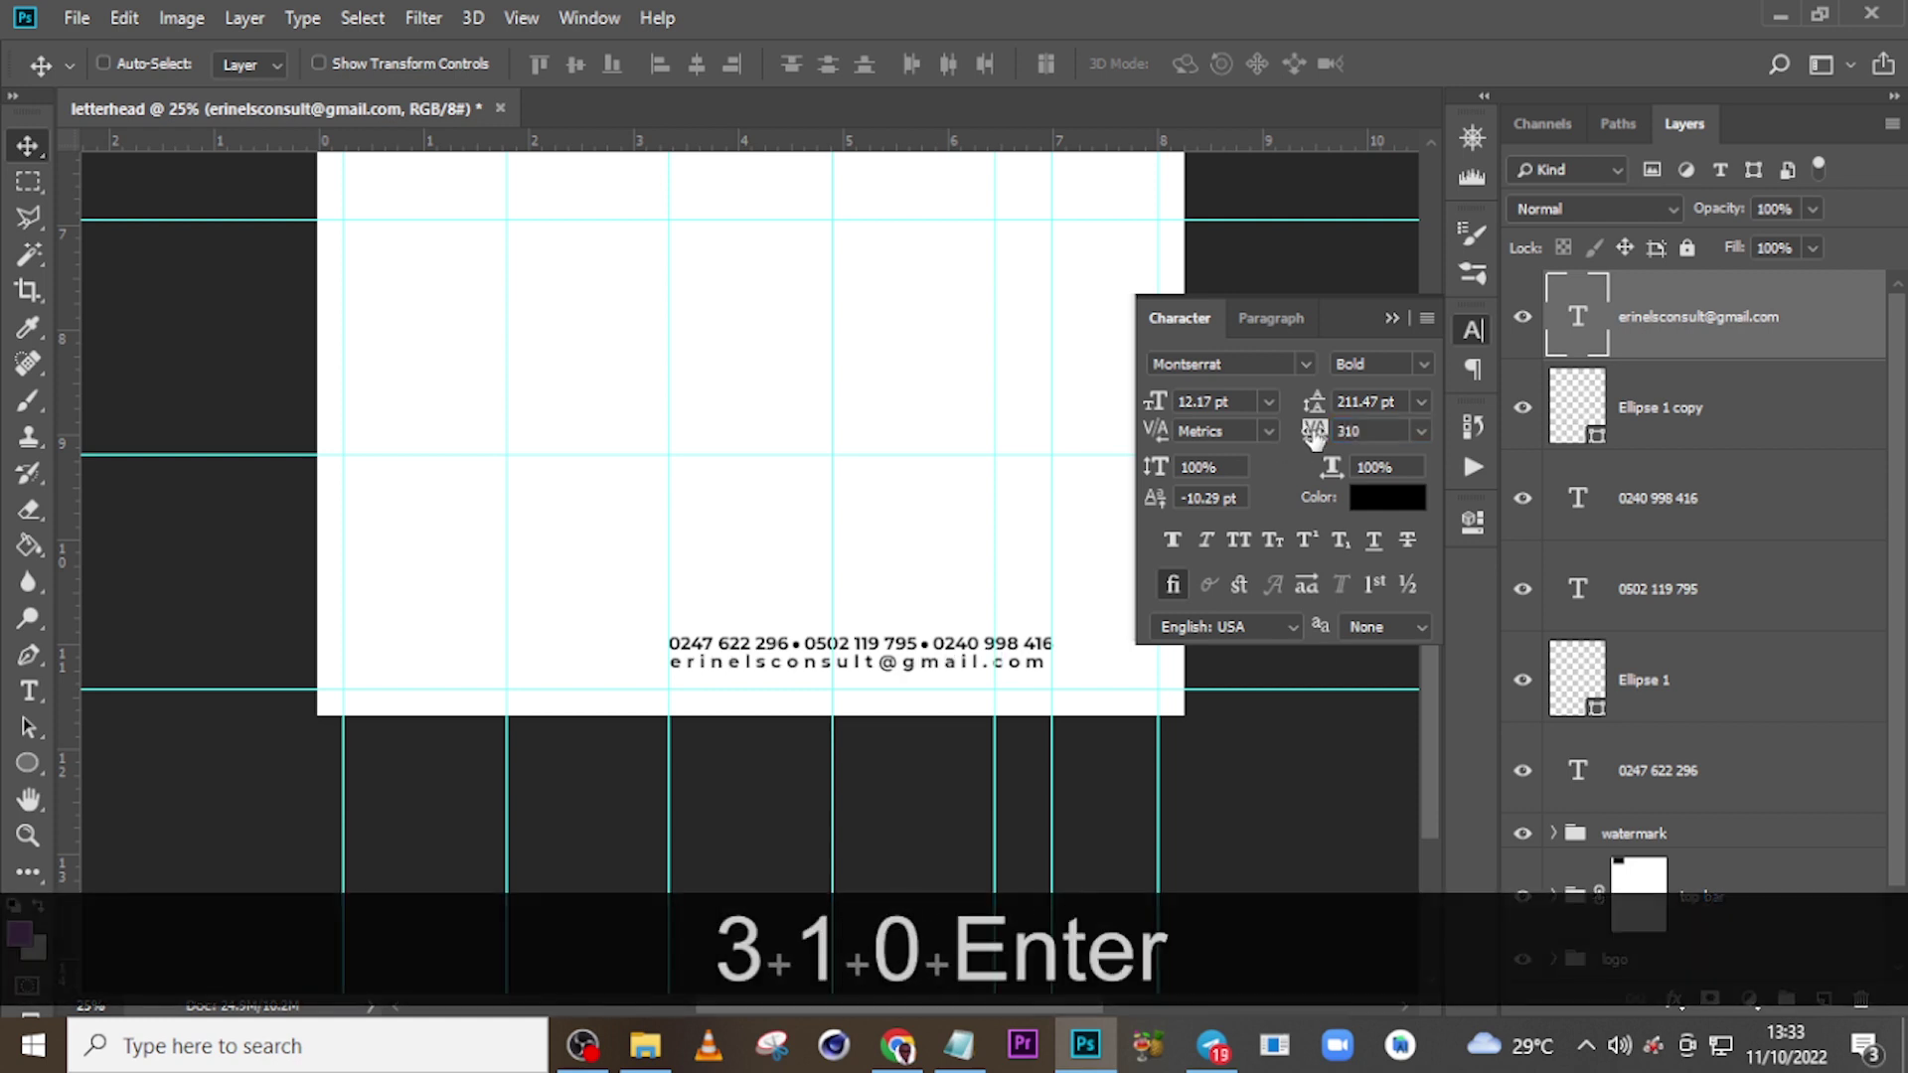
pyautogui.write('340')
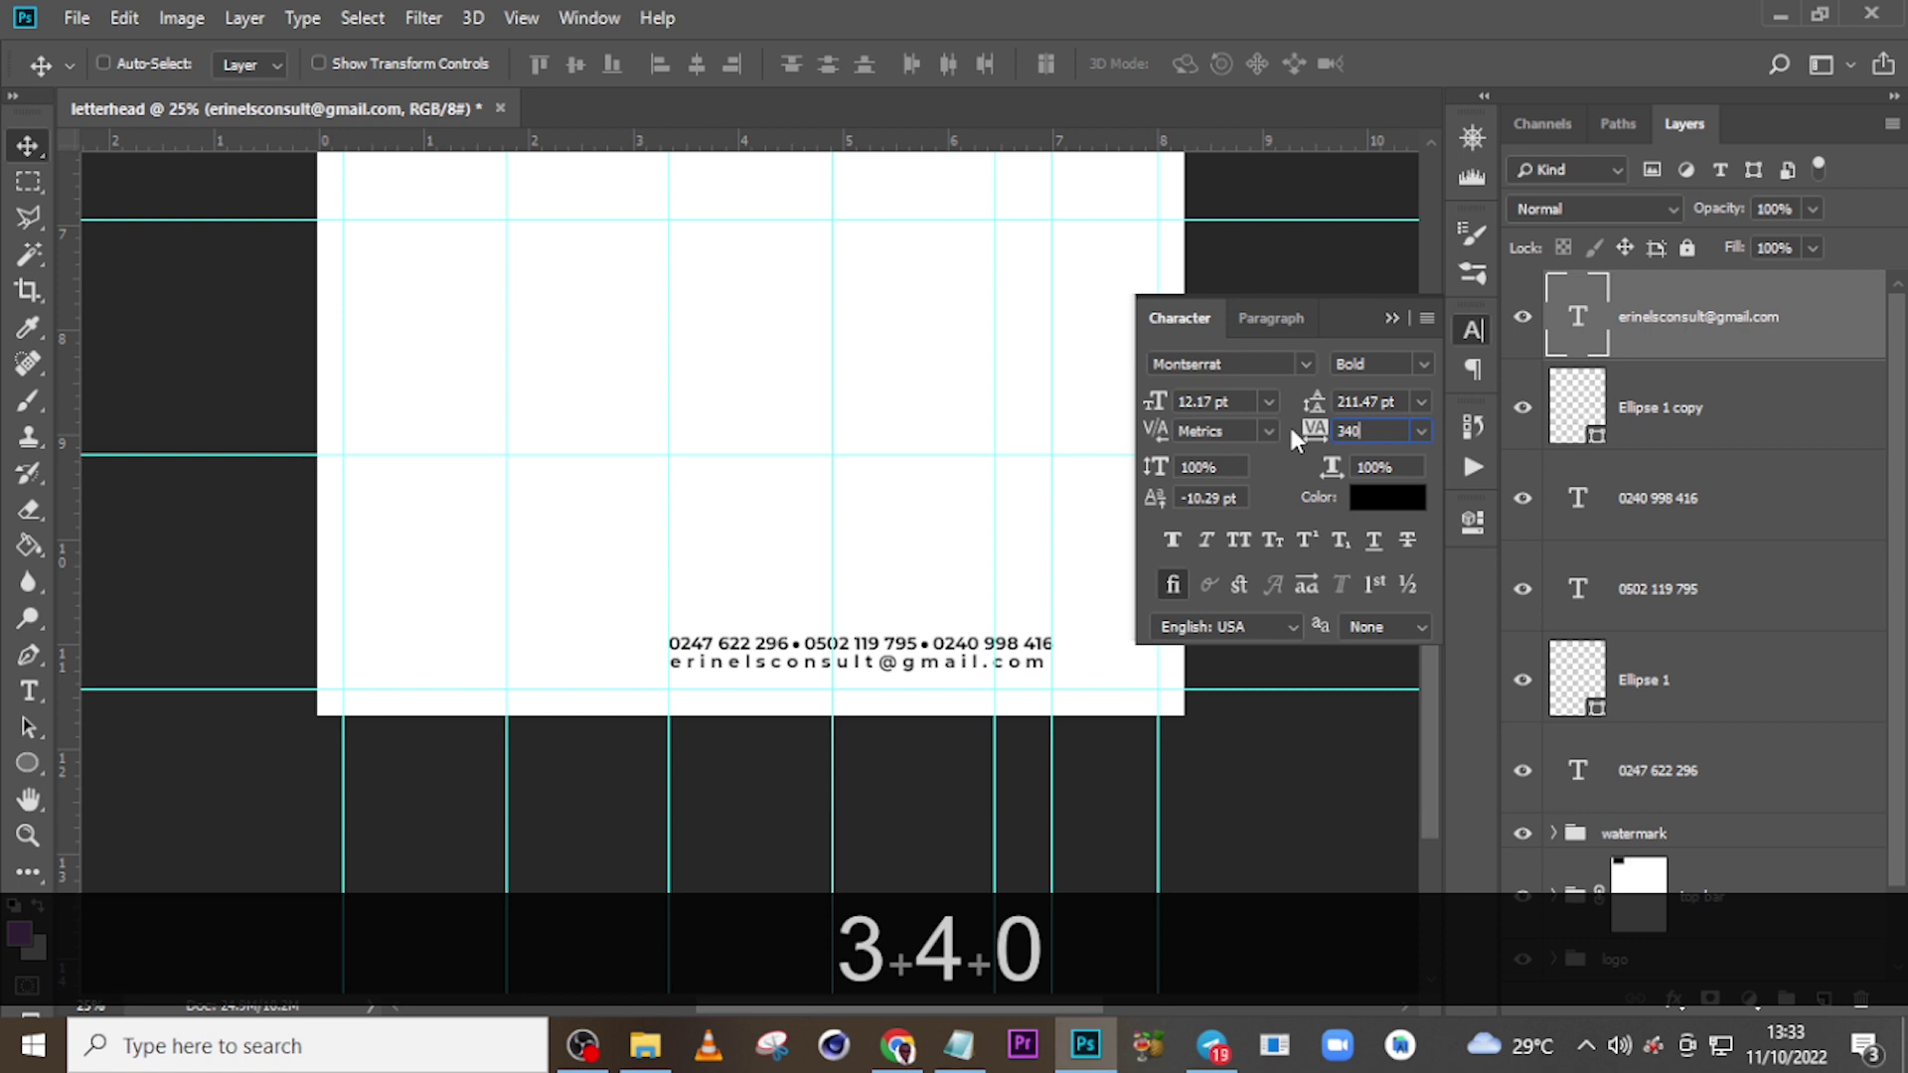
pyautogui.press('Return')
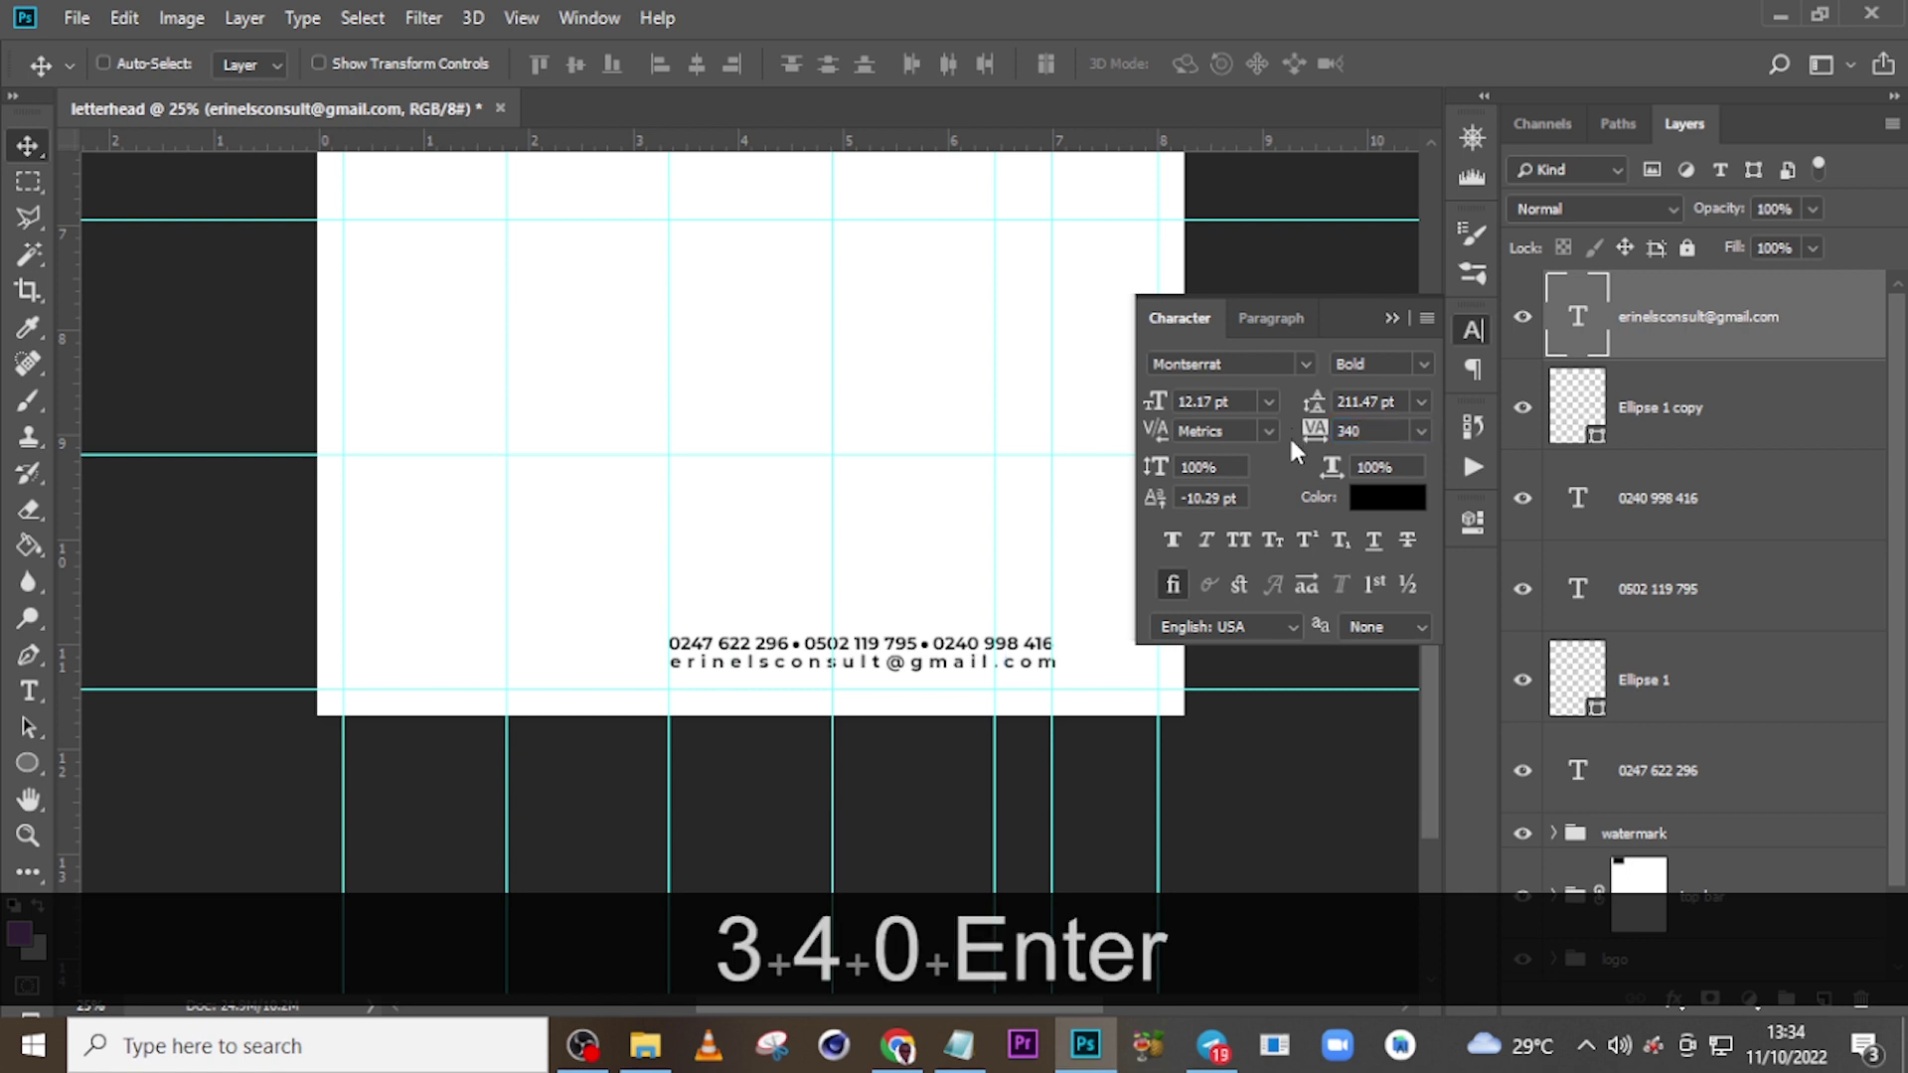
pyautogui.write('335')
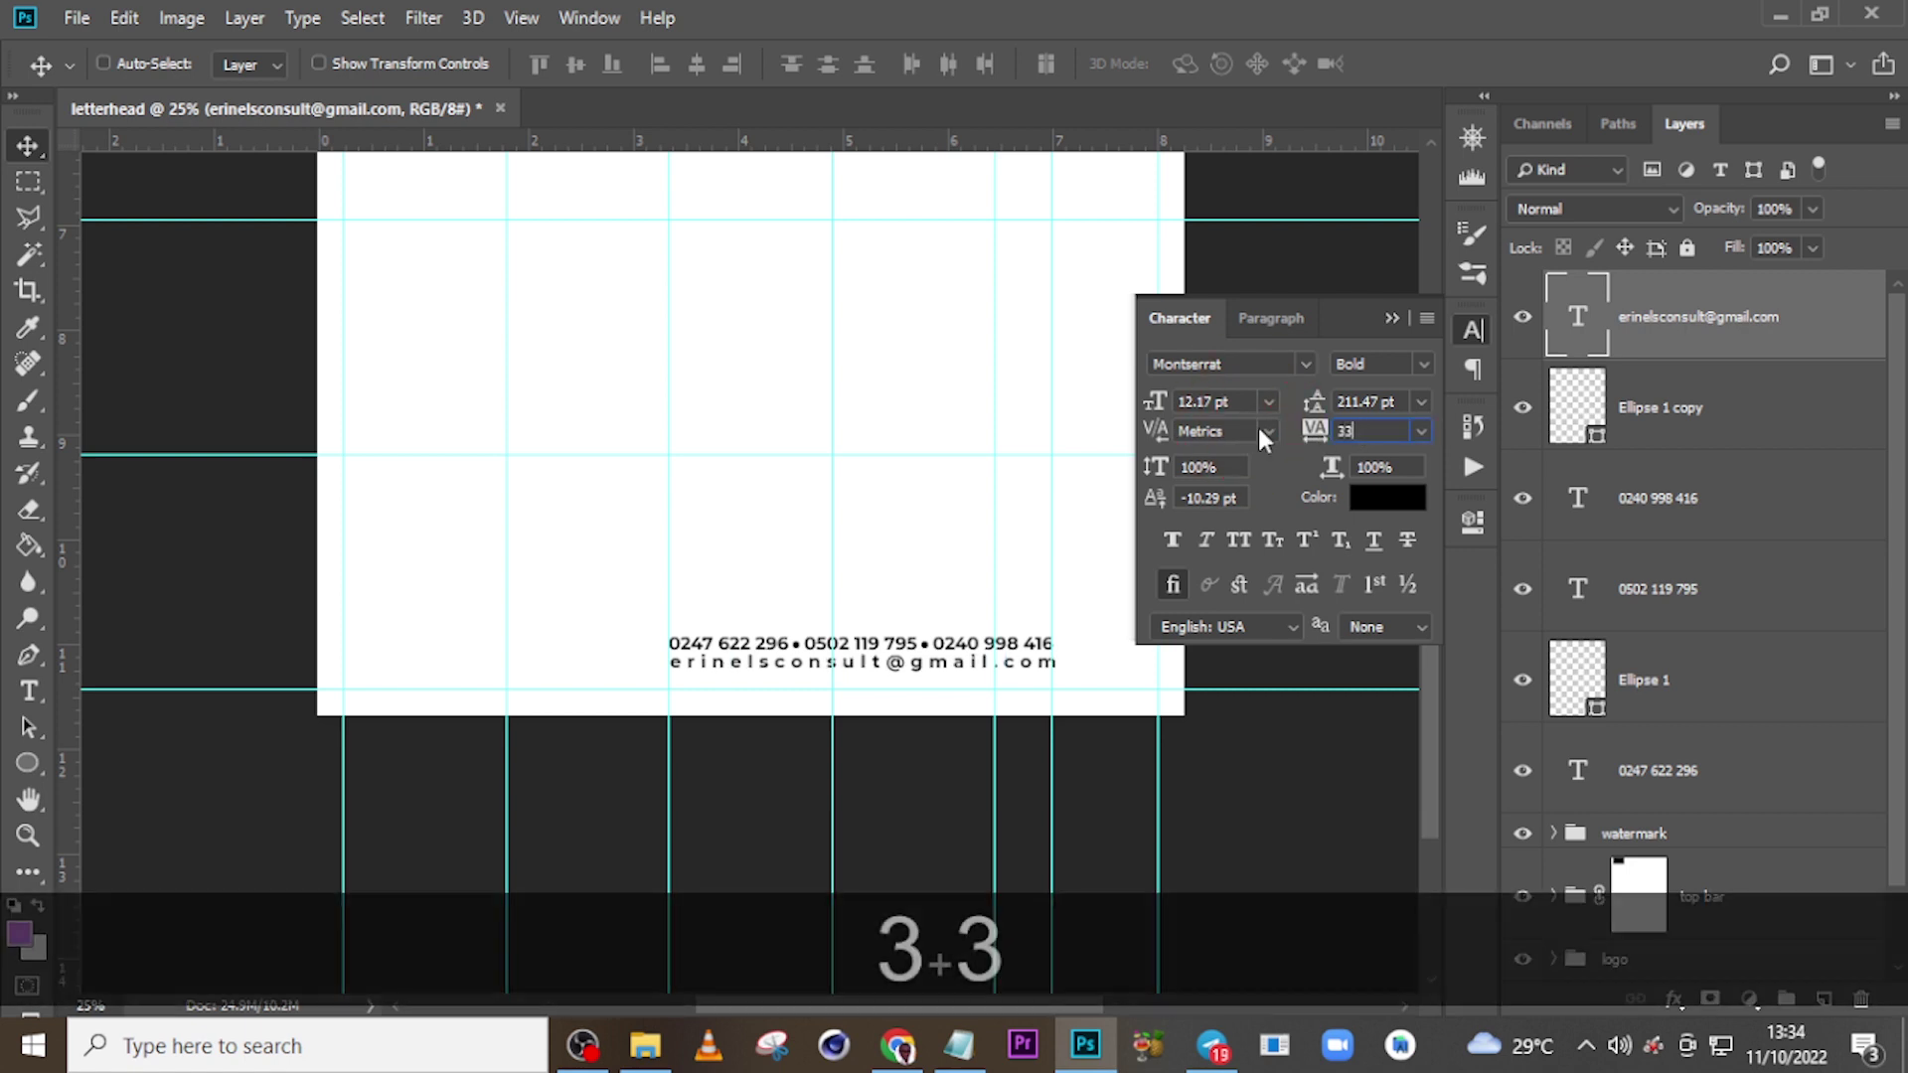
pyautogui.press('Return')
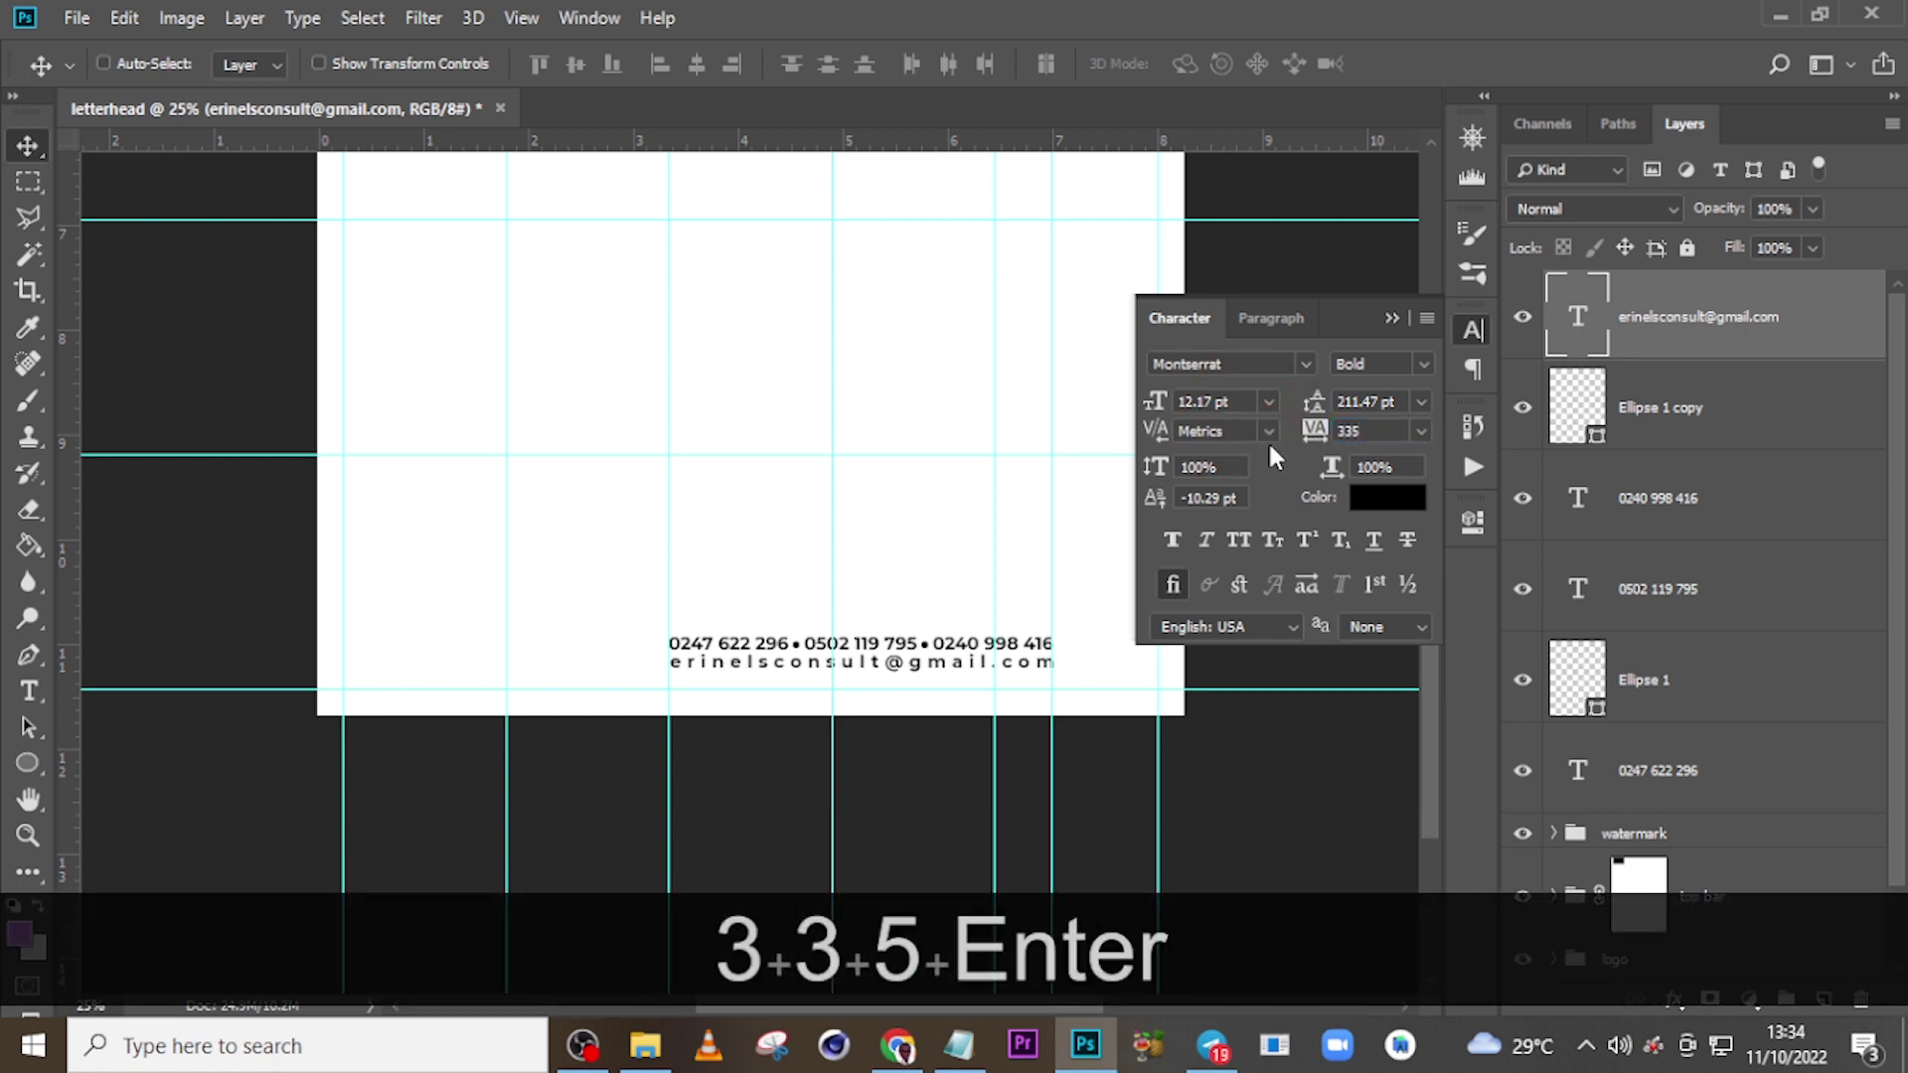
pyautogui.hotkey('ctrl', 'h')
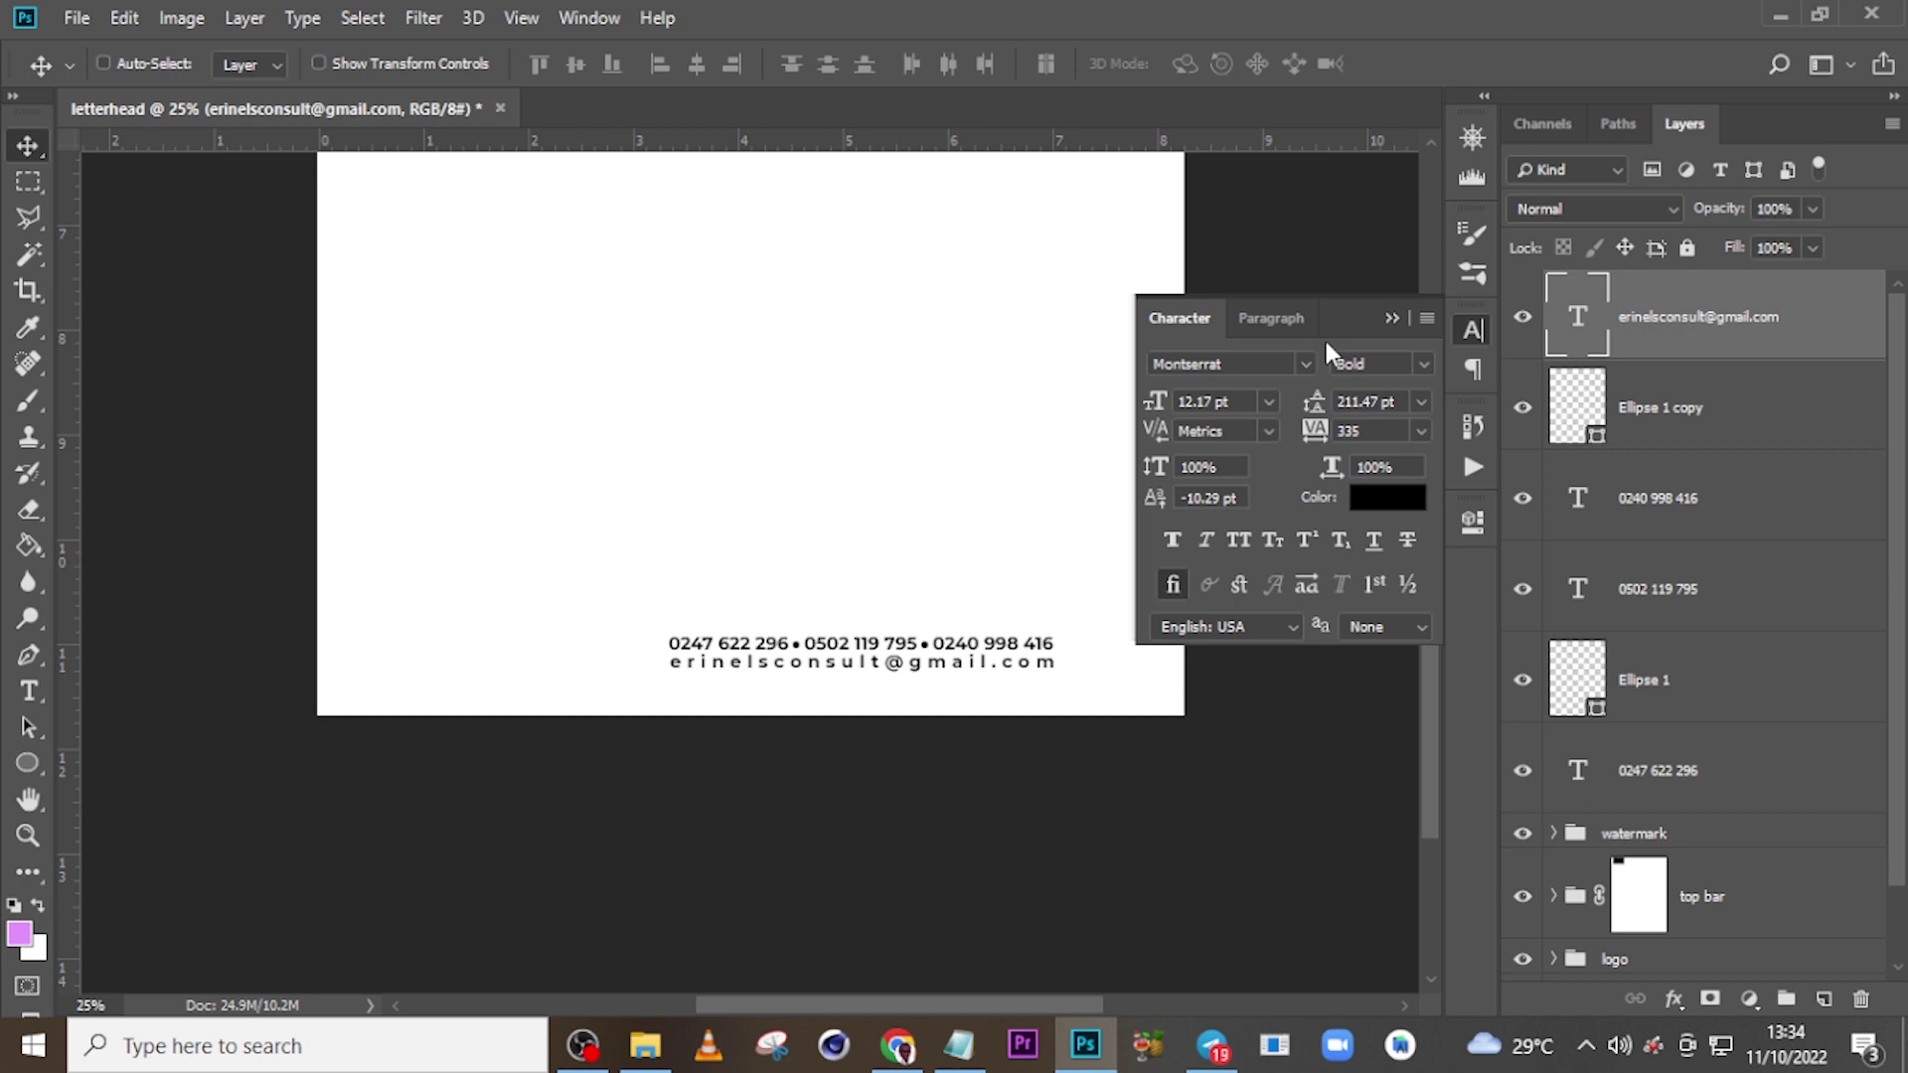
pyautogui.click(1391, 318)
# - Group the e-mail, phone number and dot layers and name the group contact
pyautogui.click(1650, 317)
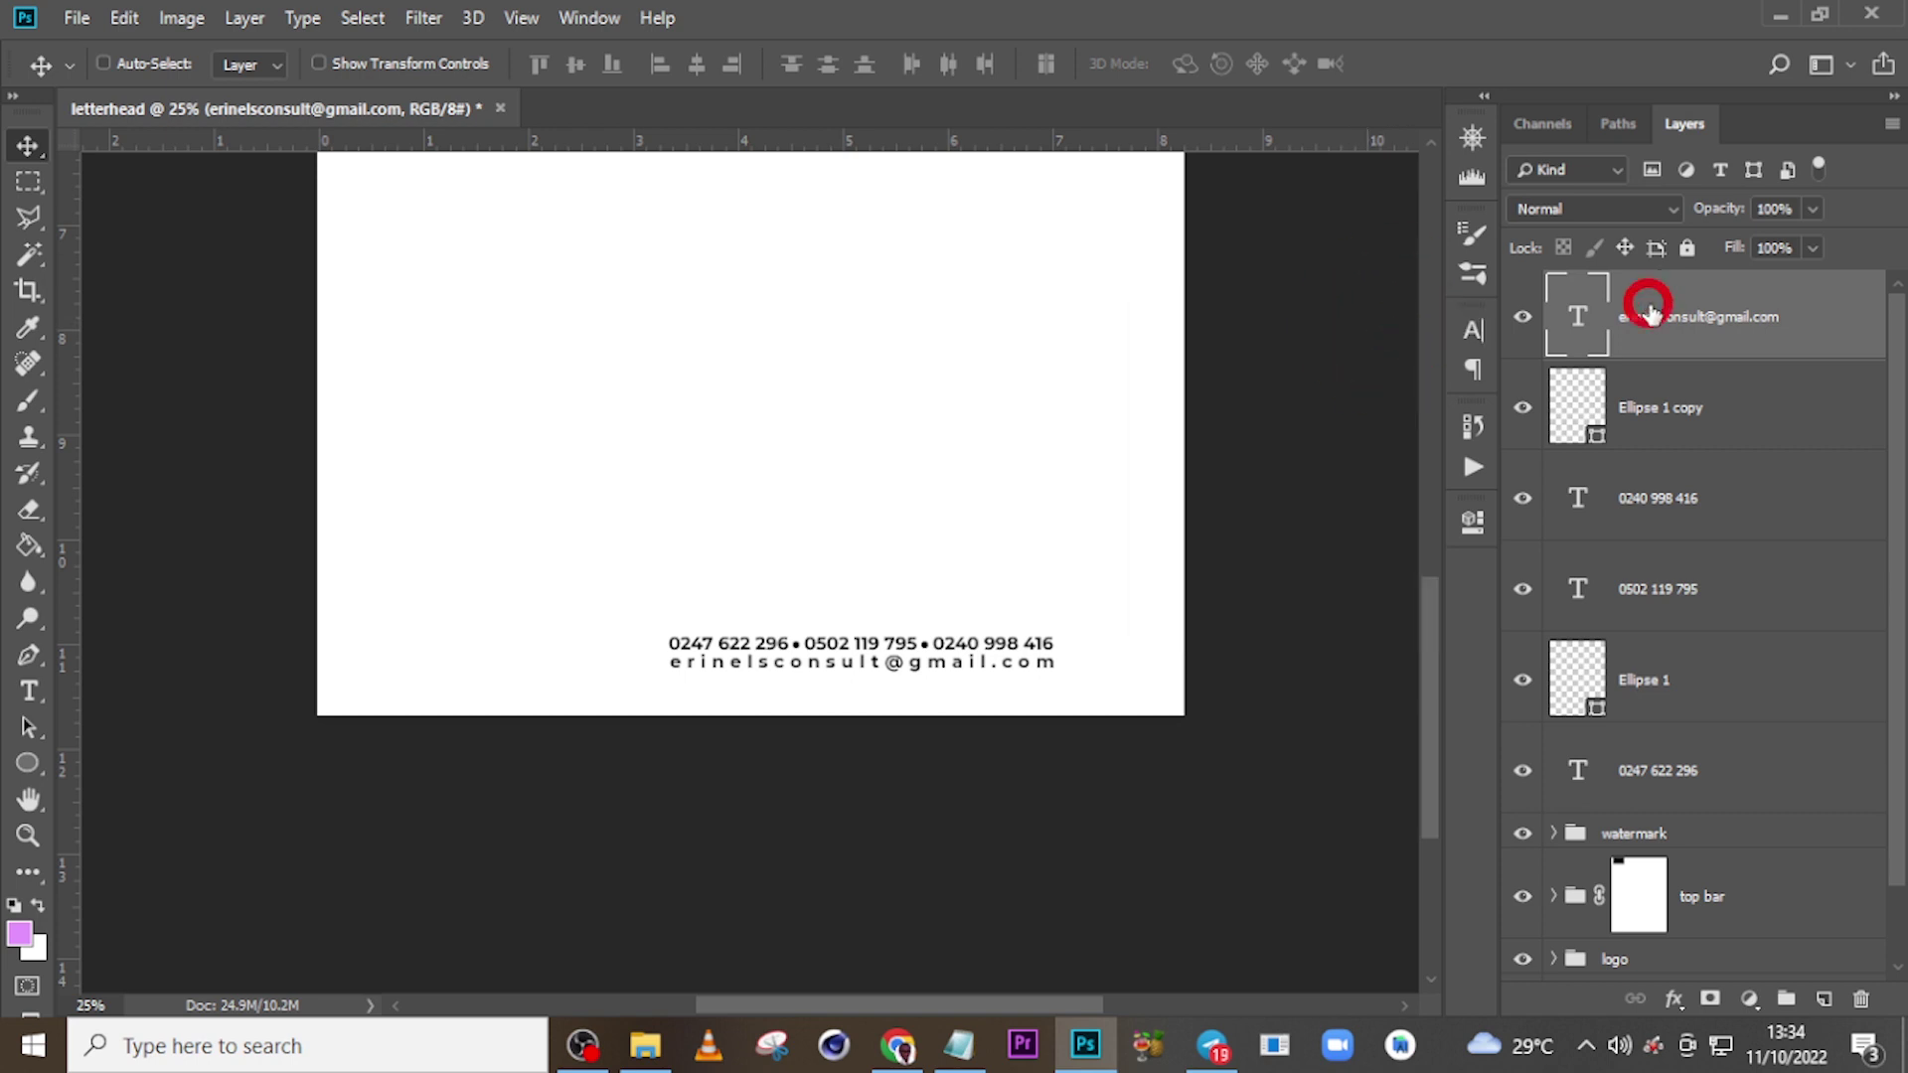
pyautogui.keyDown('shift'); pyautogui.click(1647, 775); pyautogui.keyUp('shift')
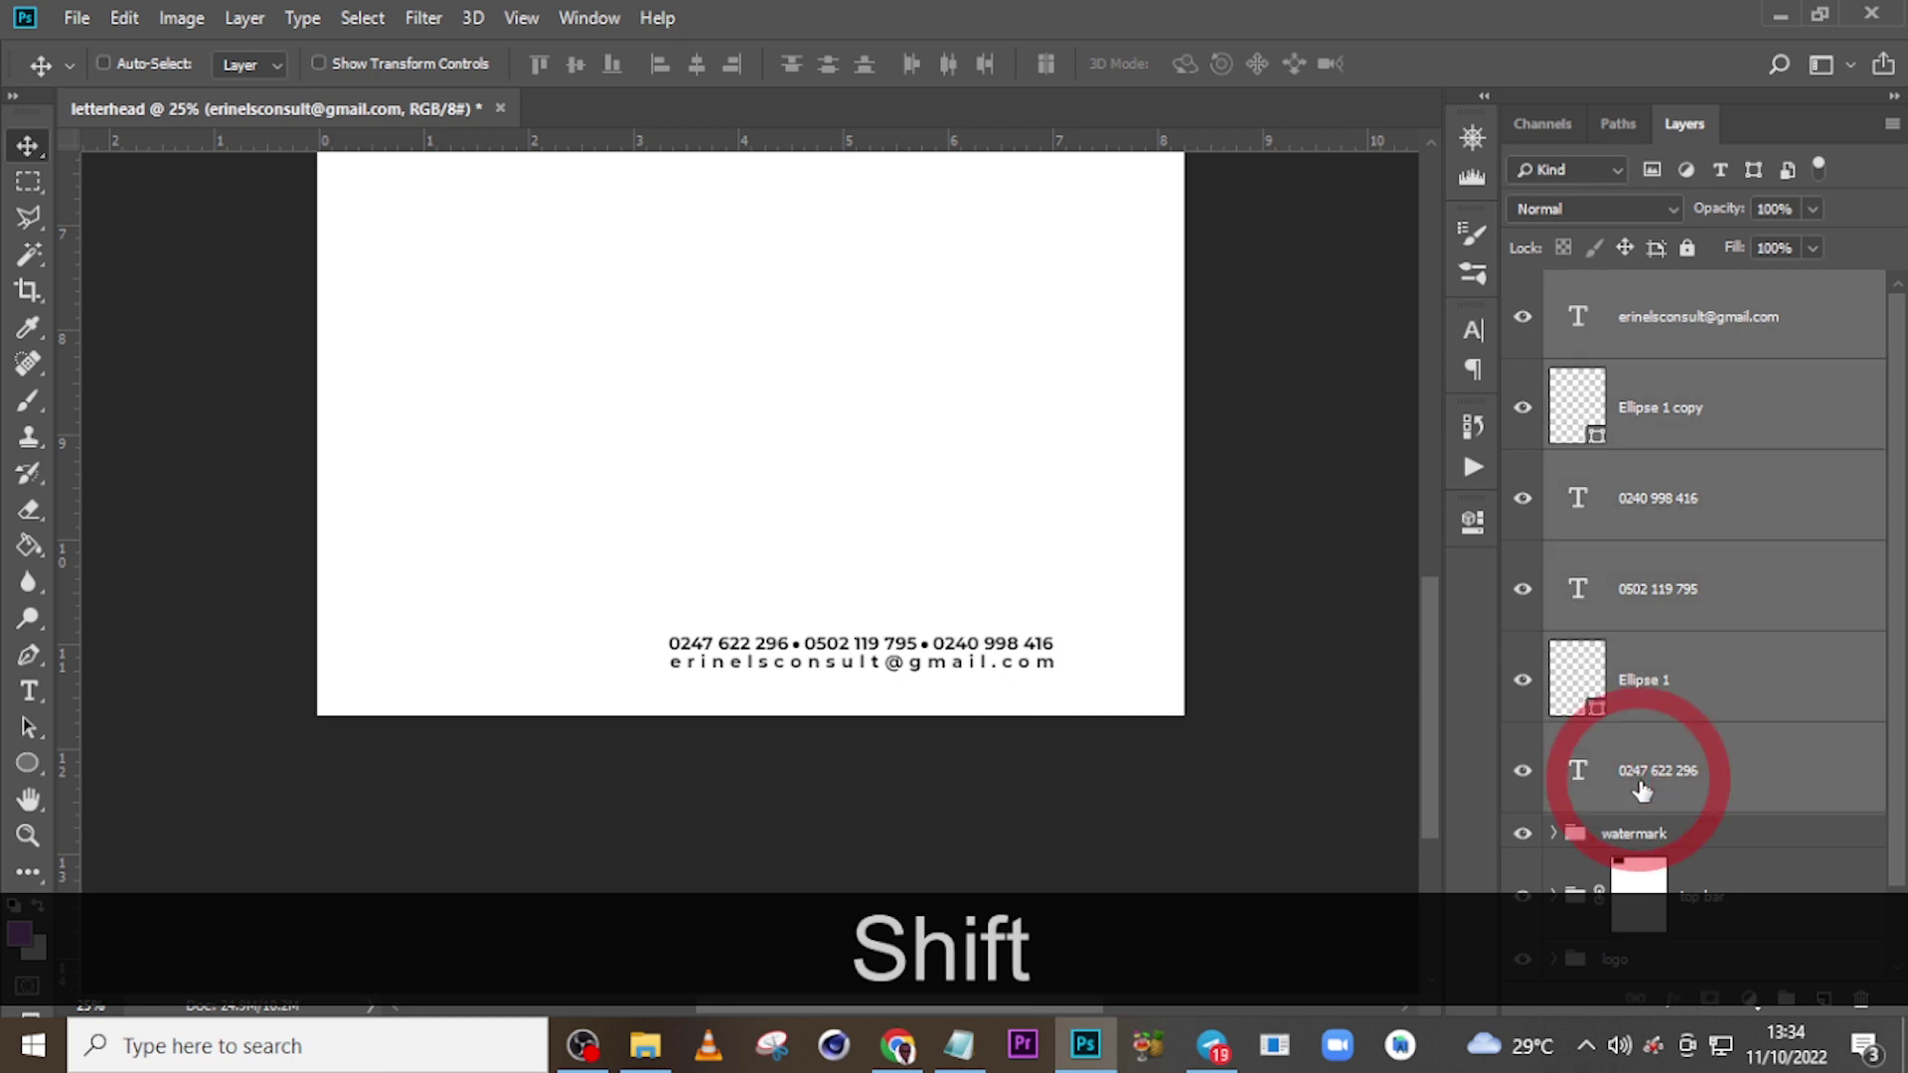
pyautogui.hotkey('ctrl', 'shift', 'g')
pyautogui.doubleClick(1619, 288)
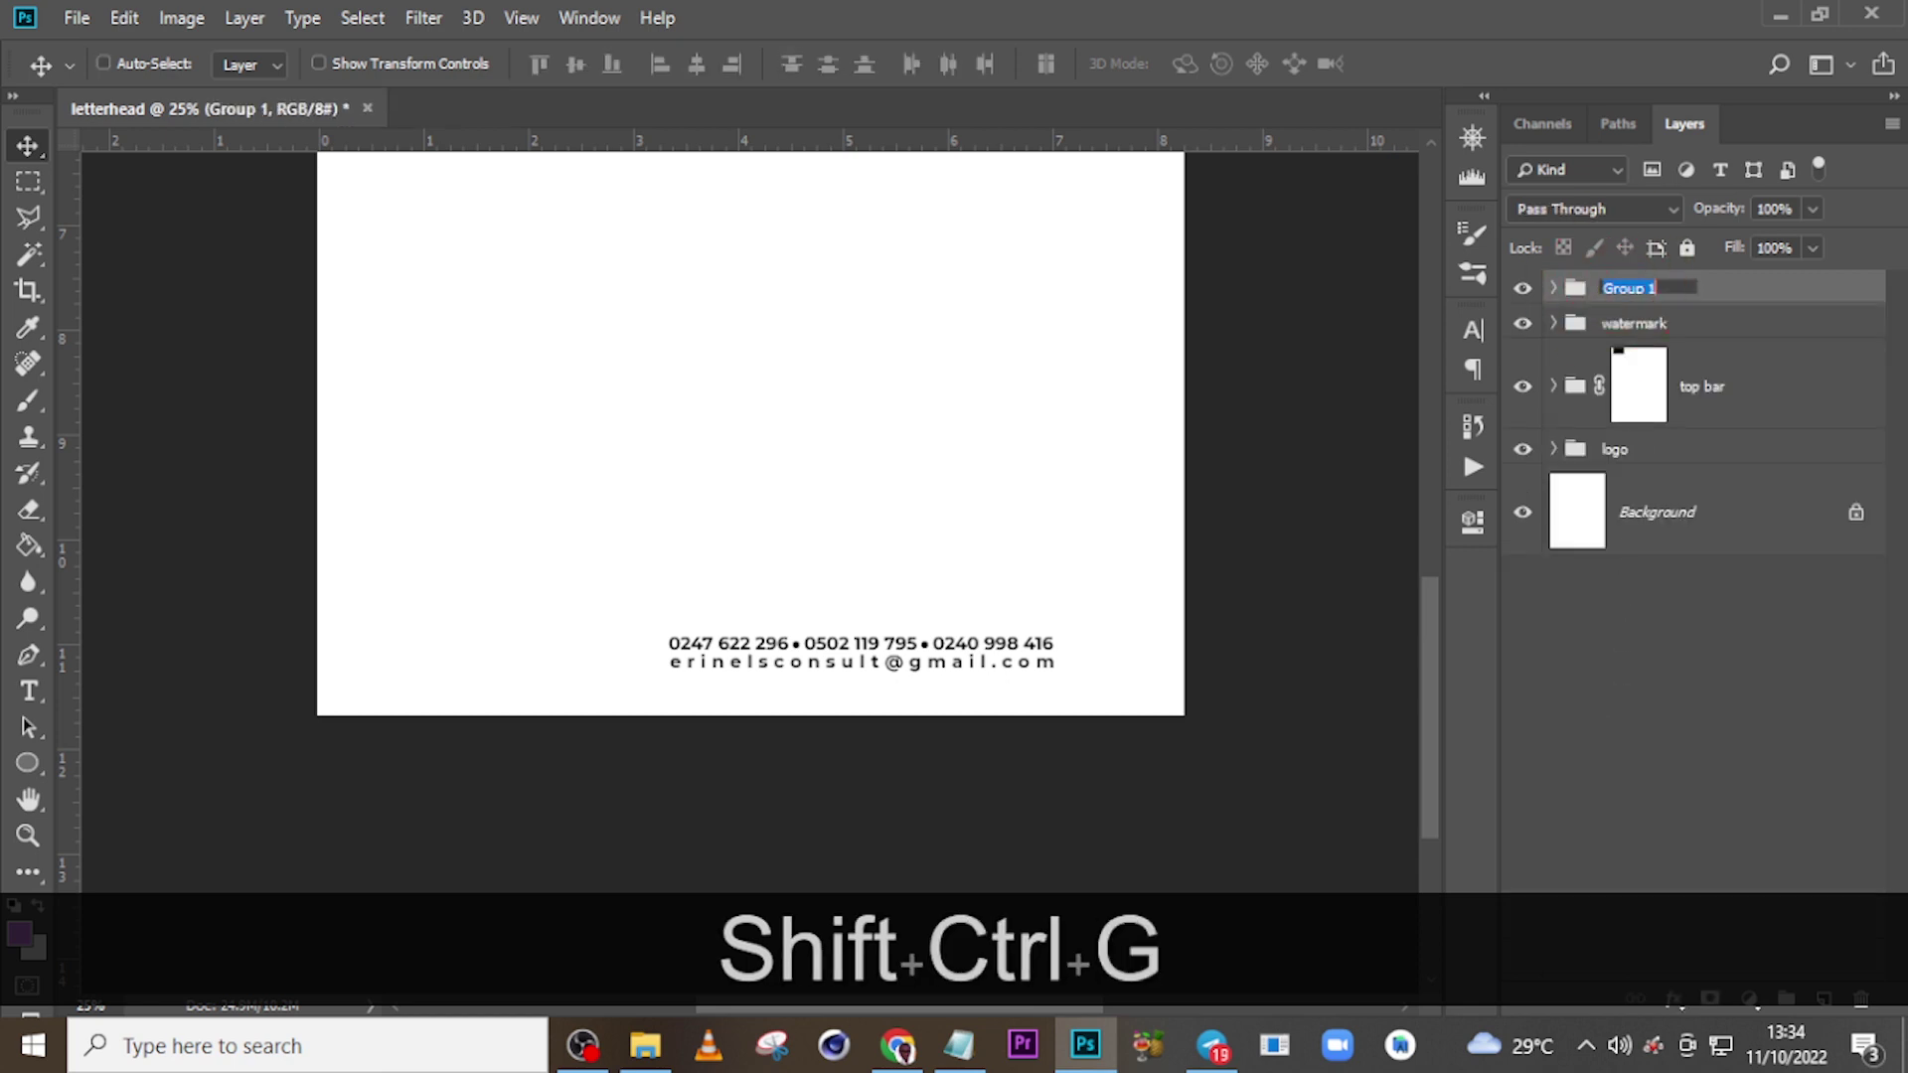
pyautogui.write('contact')
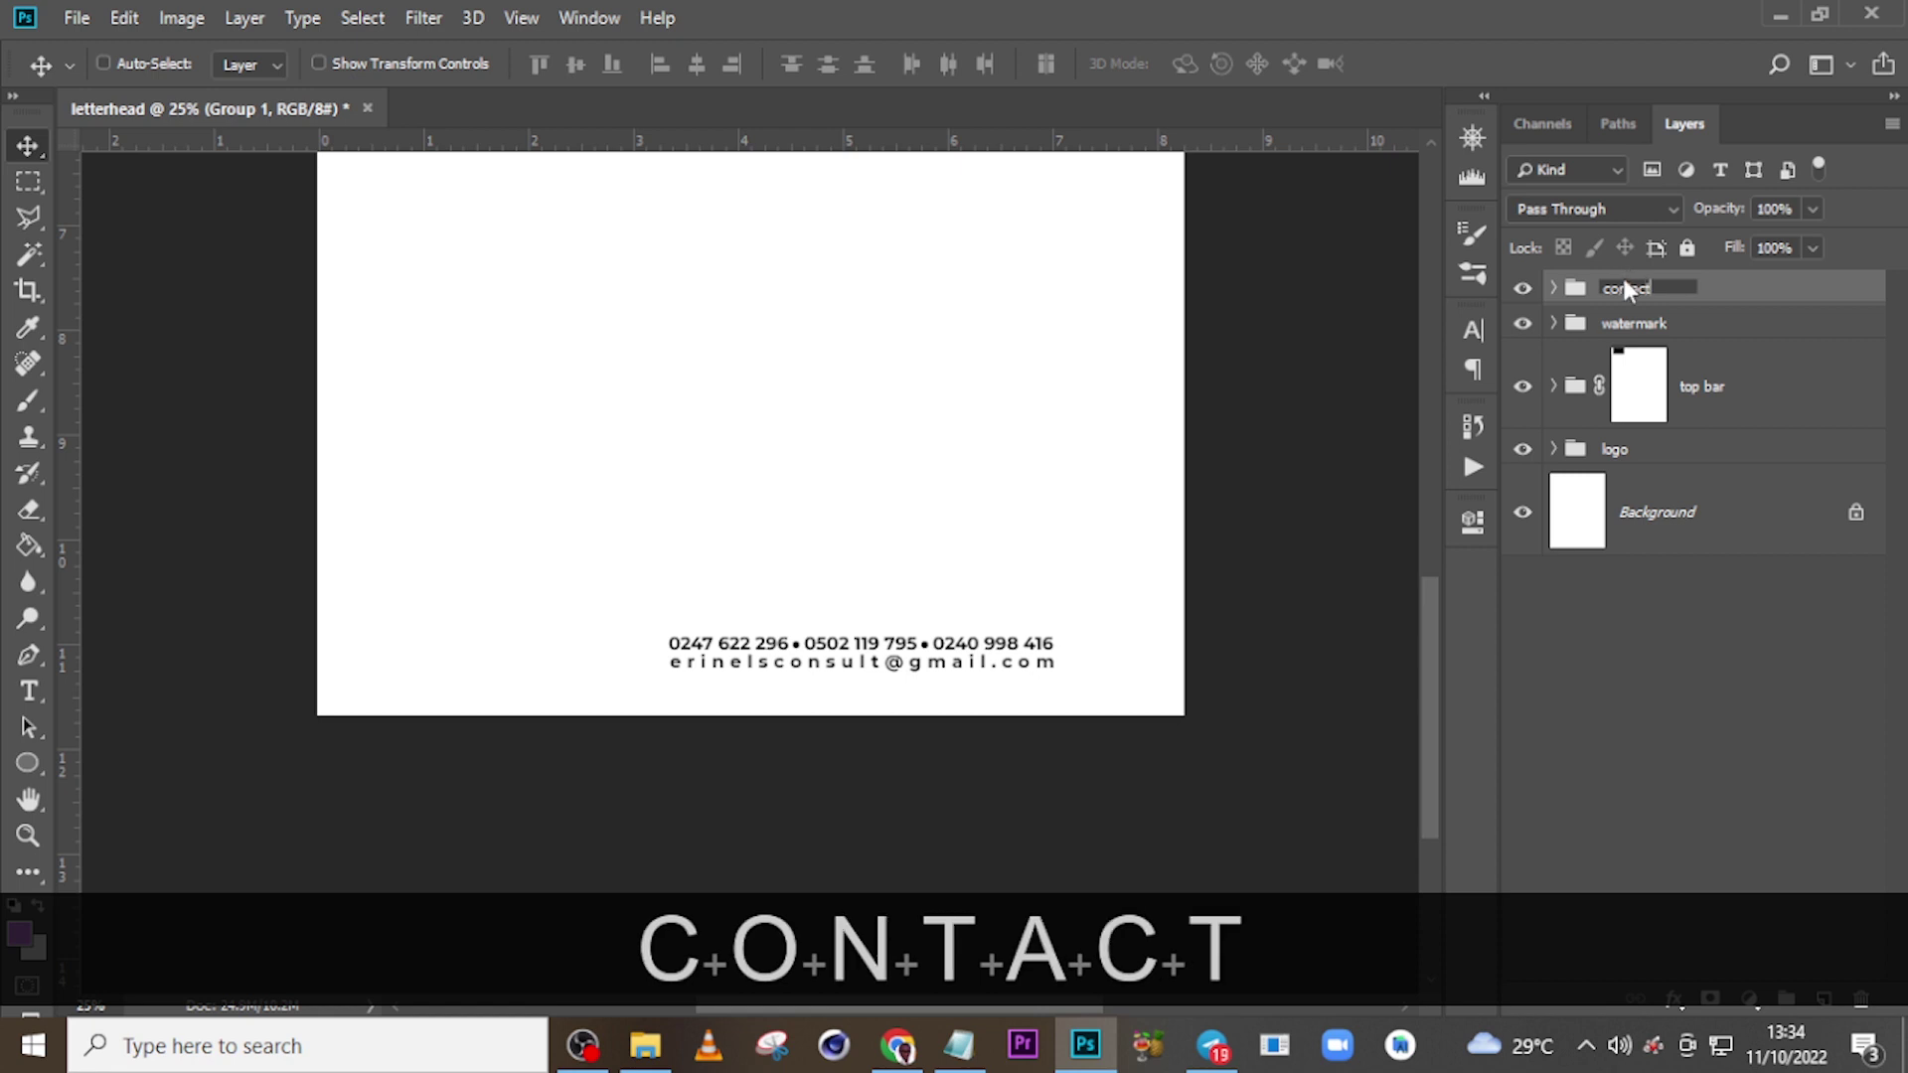
pyautogui.press('Return')
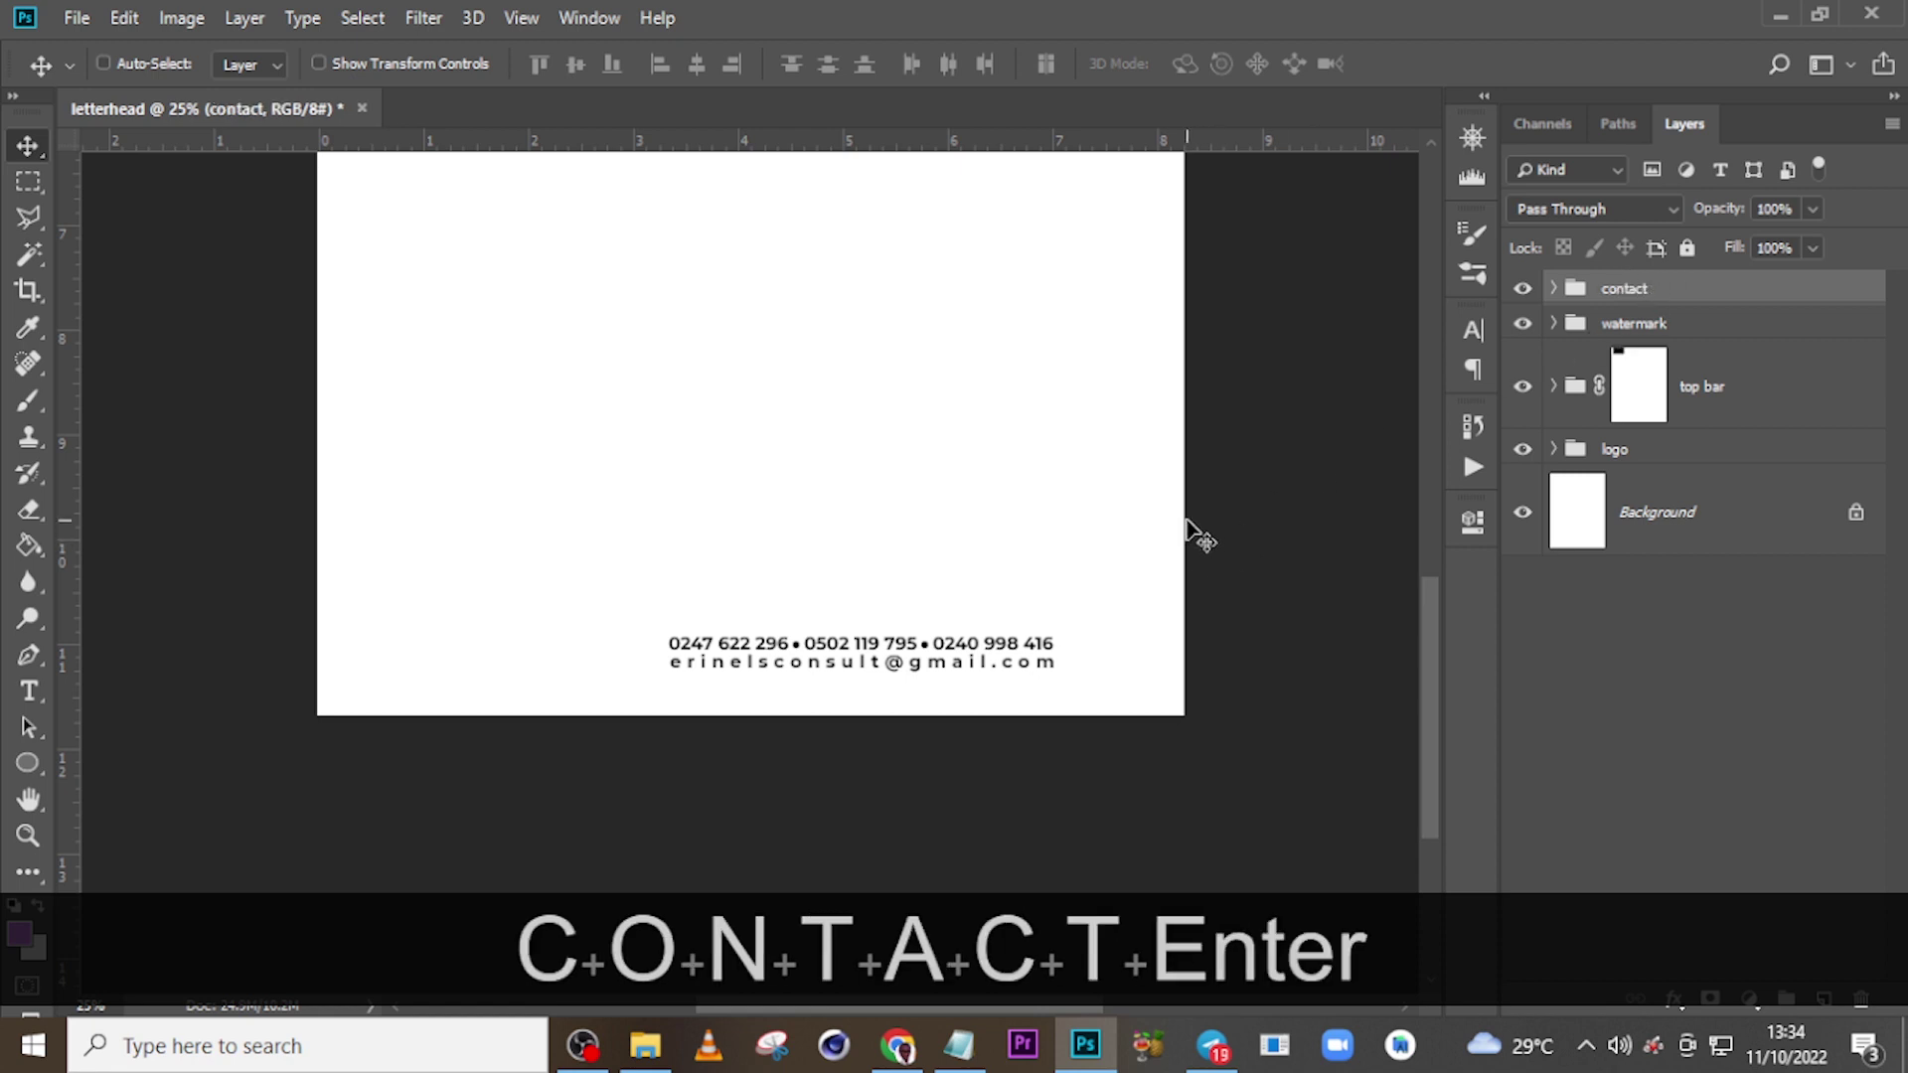
# - Nudge the e-mail text in the contact group slightly down, away from the phone numbers, and collapse the group
pyautogui.click(1553, 288)
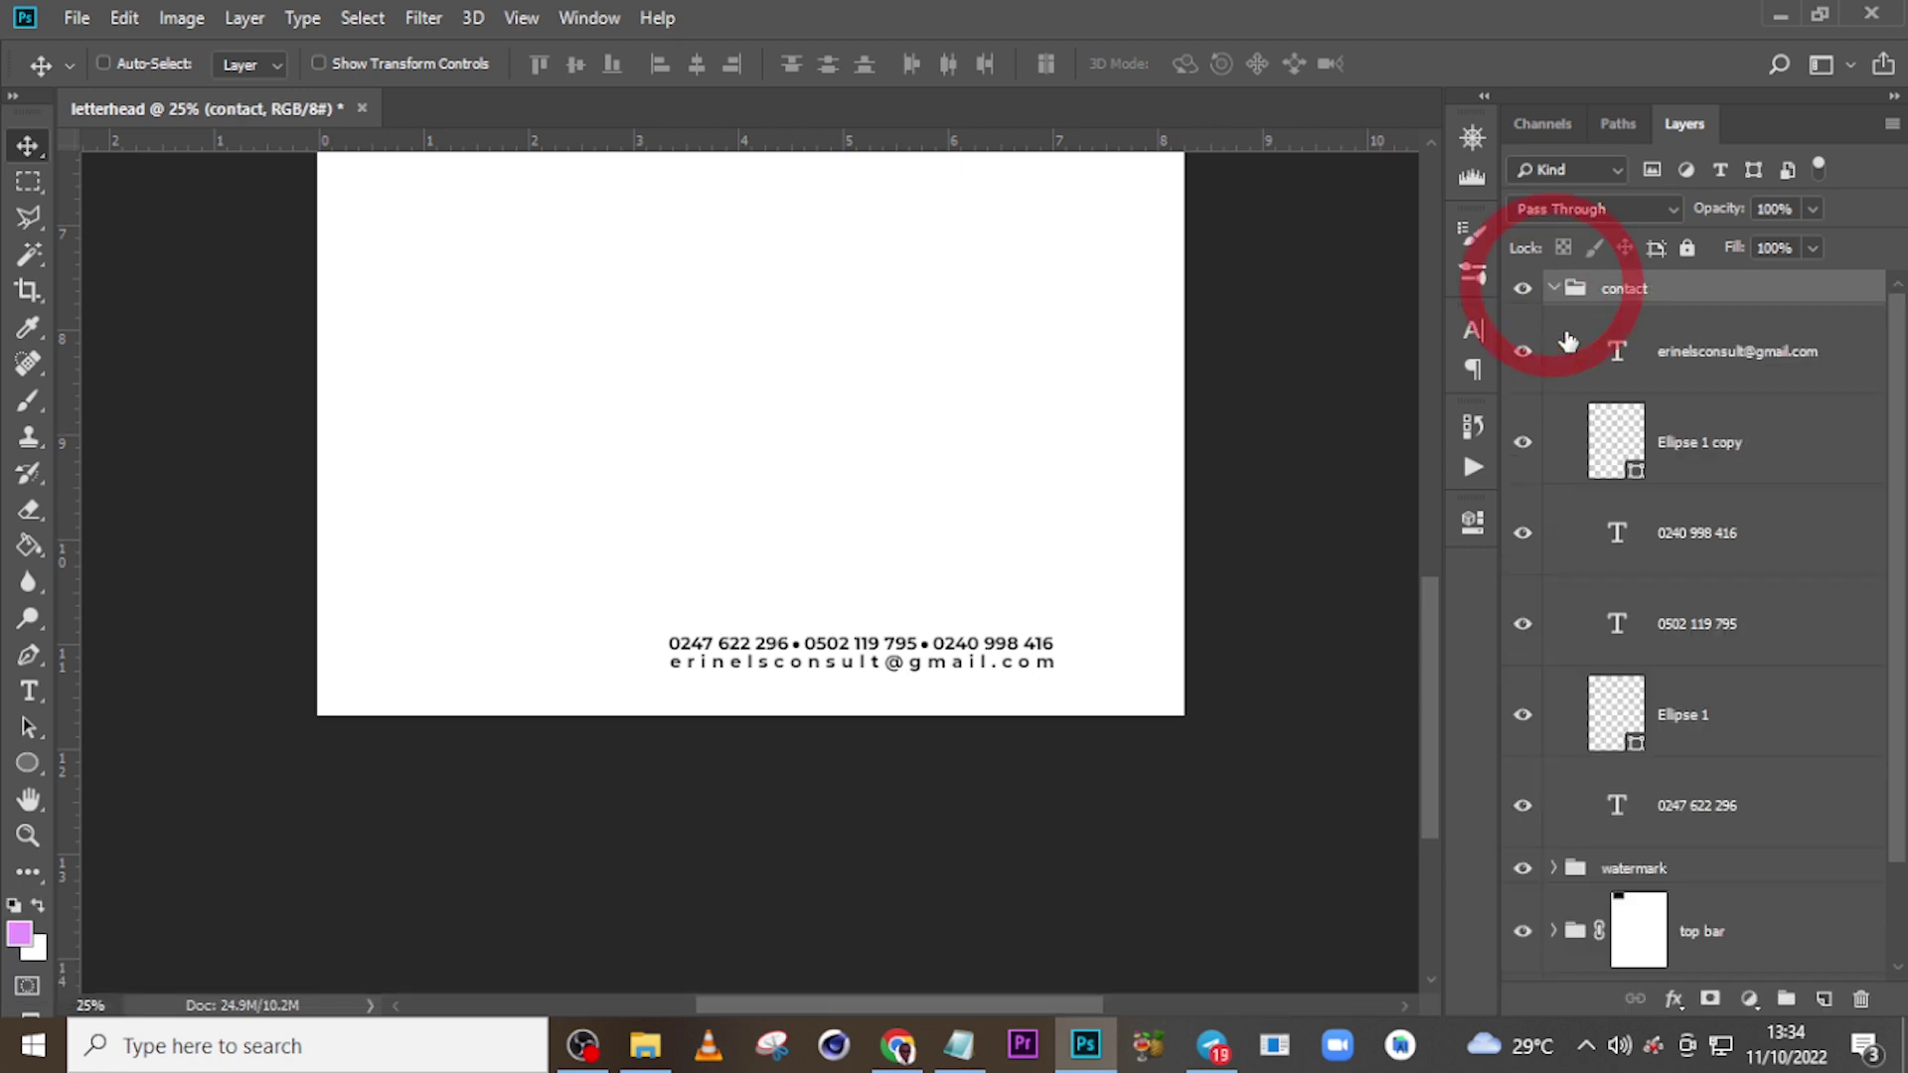
pyautogui.click(1661, 360)
pyautogui.press('Down')
pyautogui.press('Down')
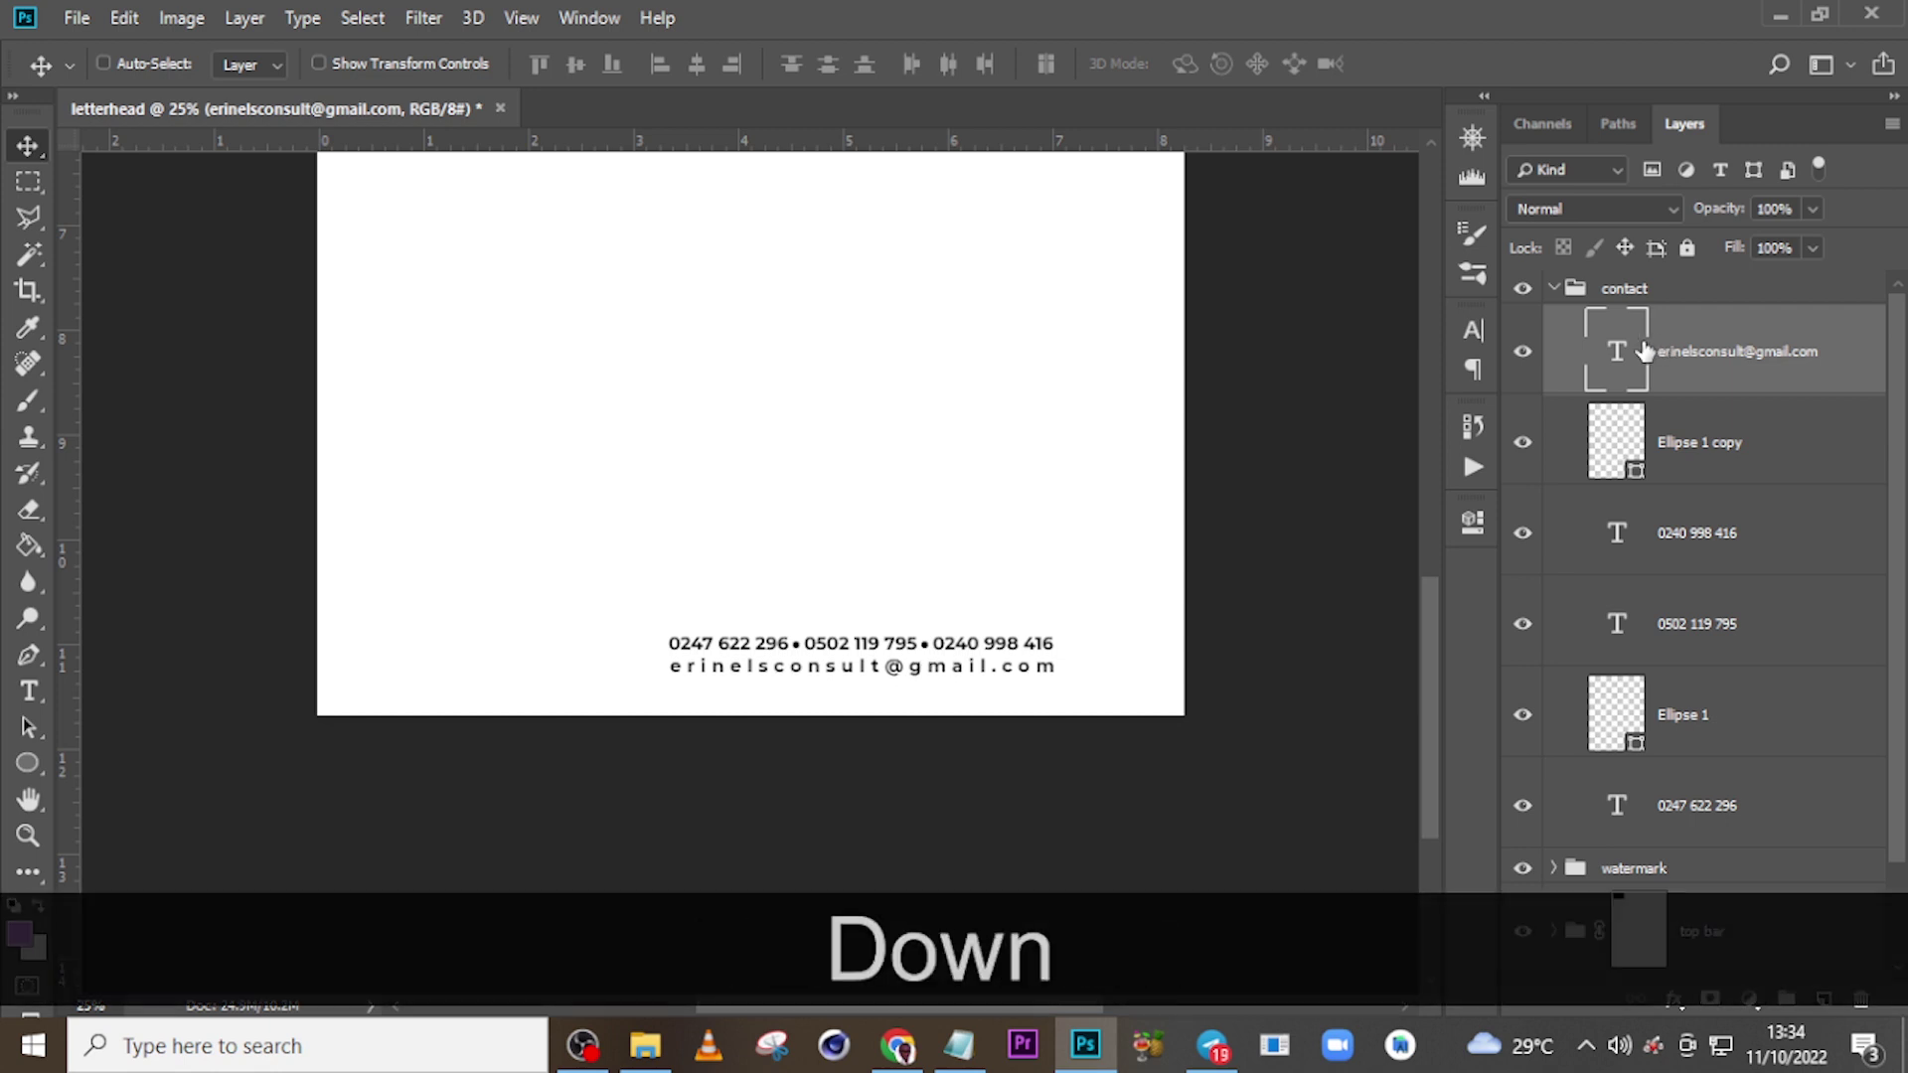
pyautogui.click(1553, 289)
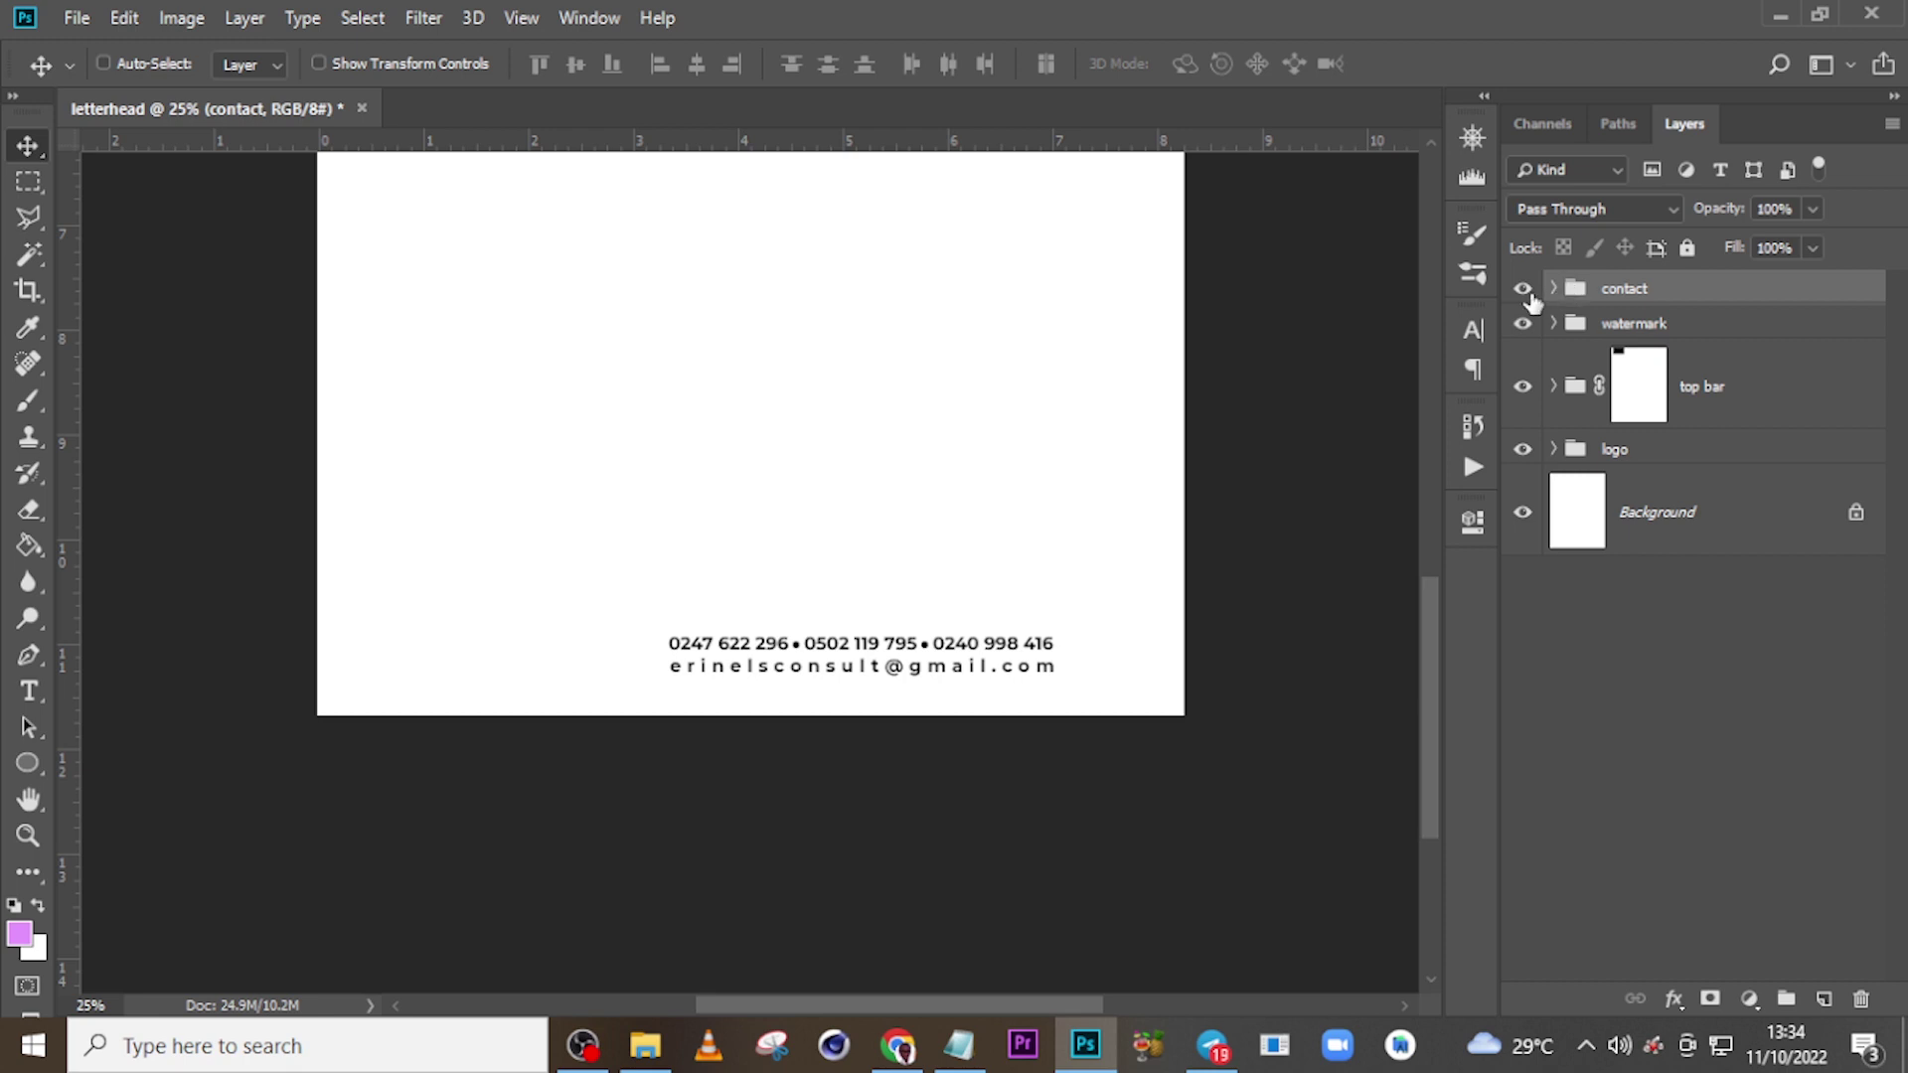
# - Show the guides and draw a rectangle about 1052 × 190 px from just outside the page's left edge to the start of the contact lines
pyautogui.hotkey('ctrl', 'h')
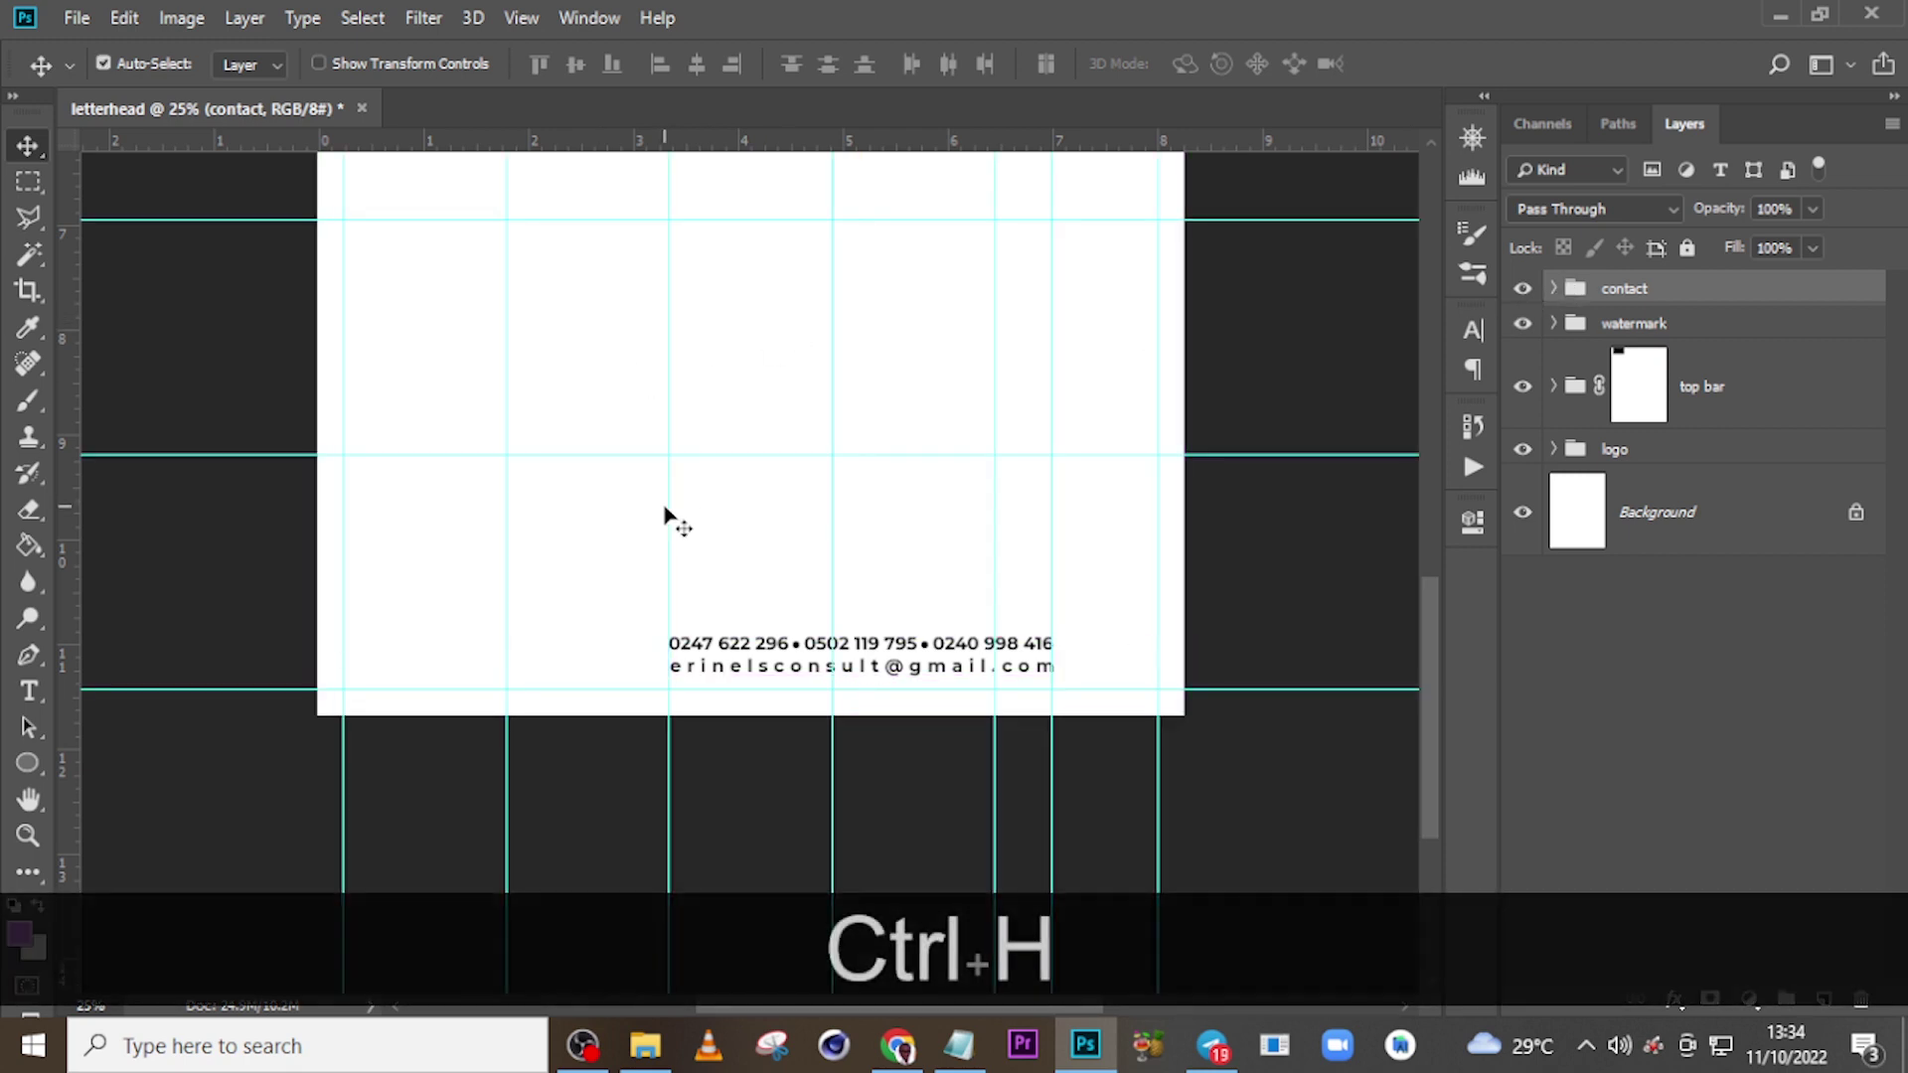
pyautogui.click(34, 764)
pyautogui.click(100, 765)
pyautogui.moveTo(301, 612); pyautogui.dragTo(668, 677)
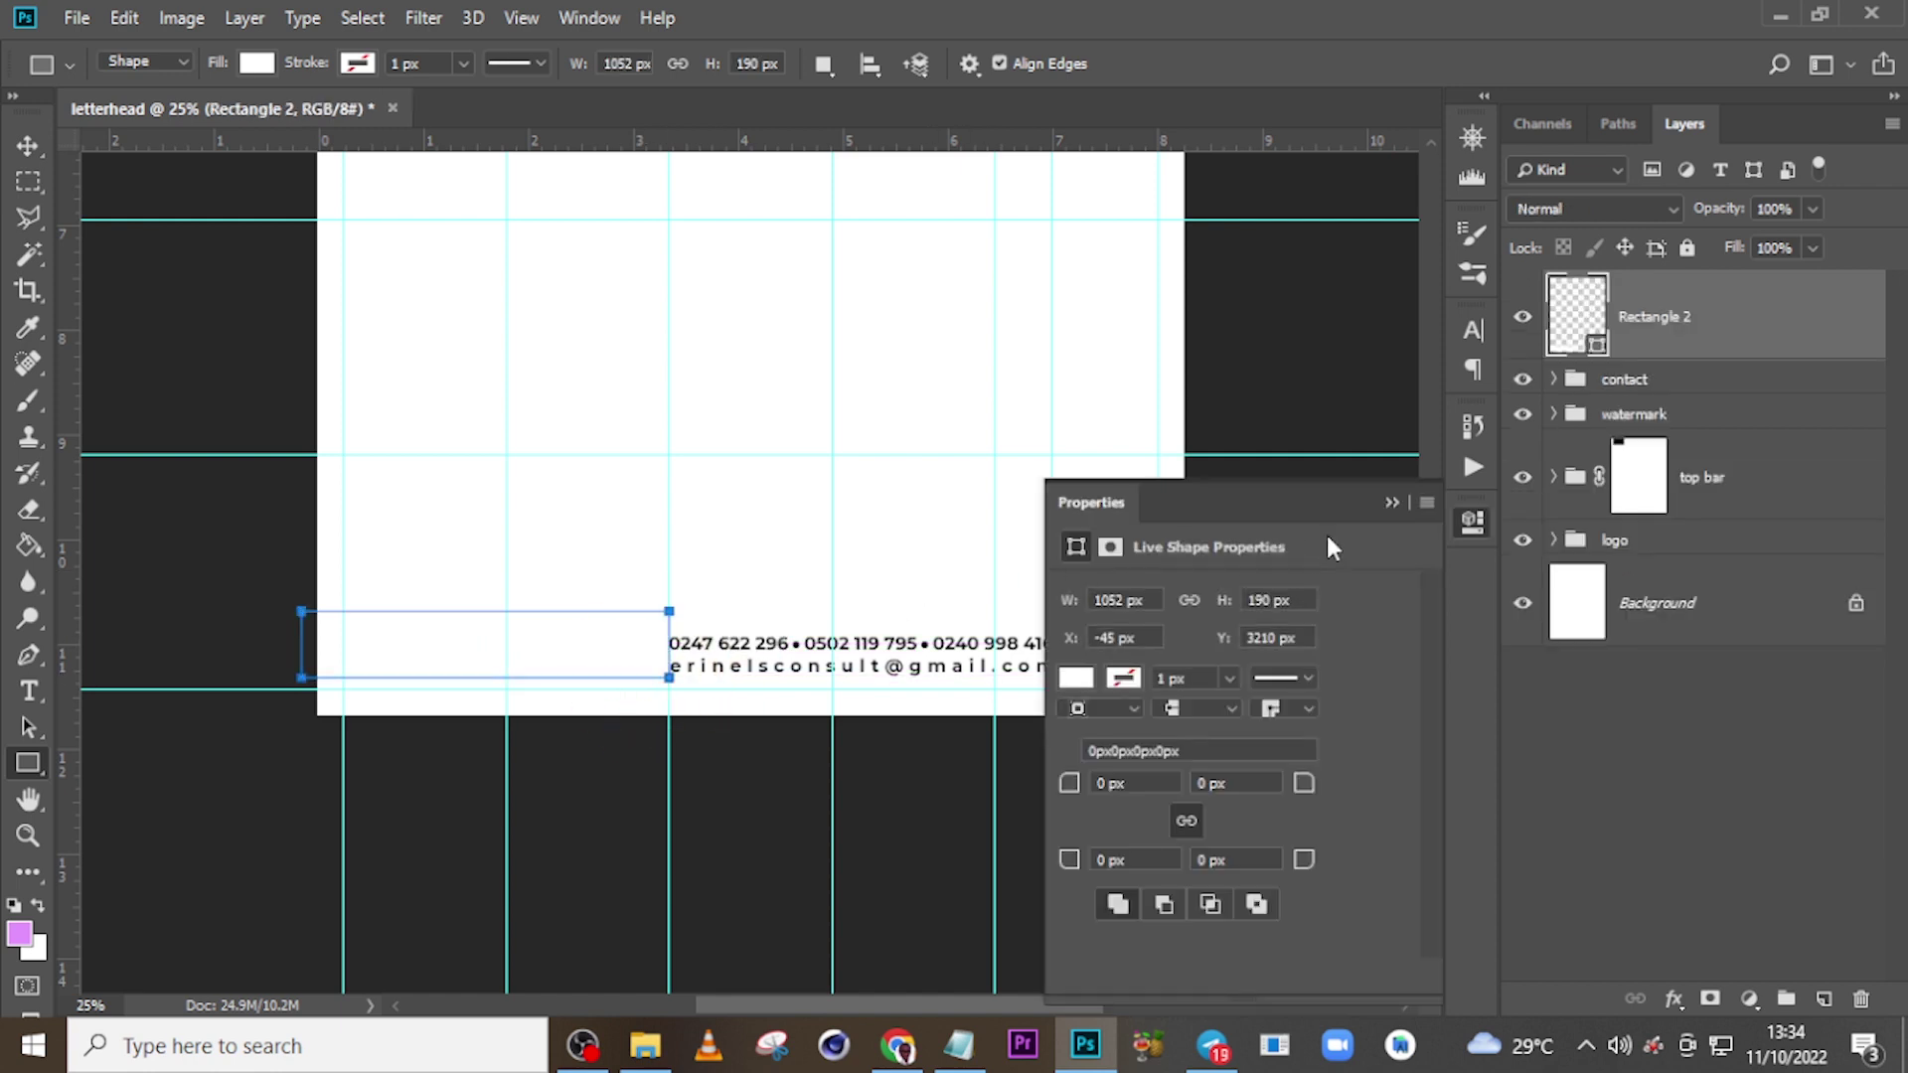
pyautogui.click(1393, 504)
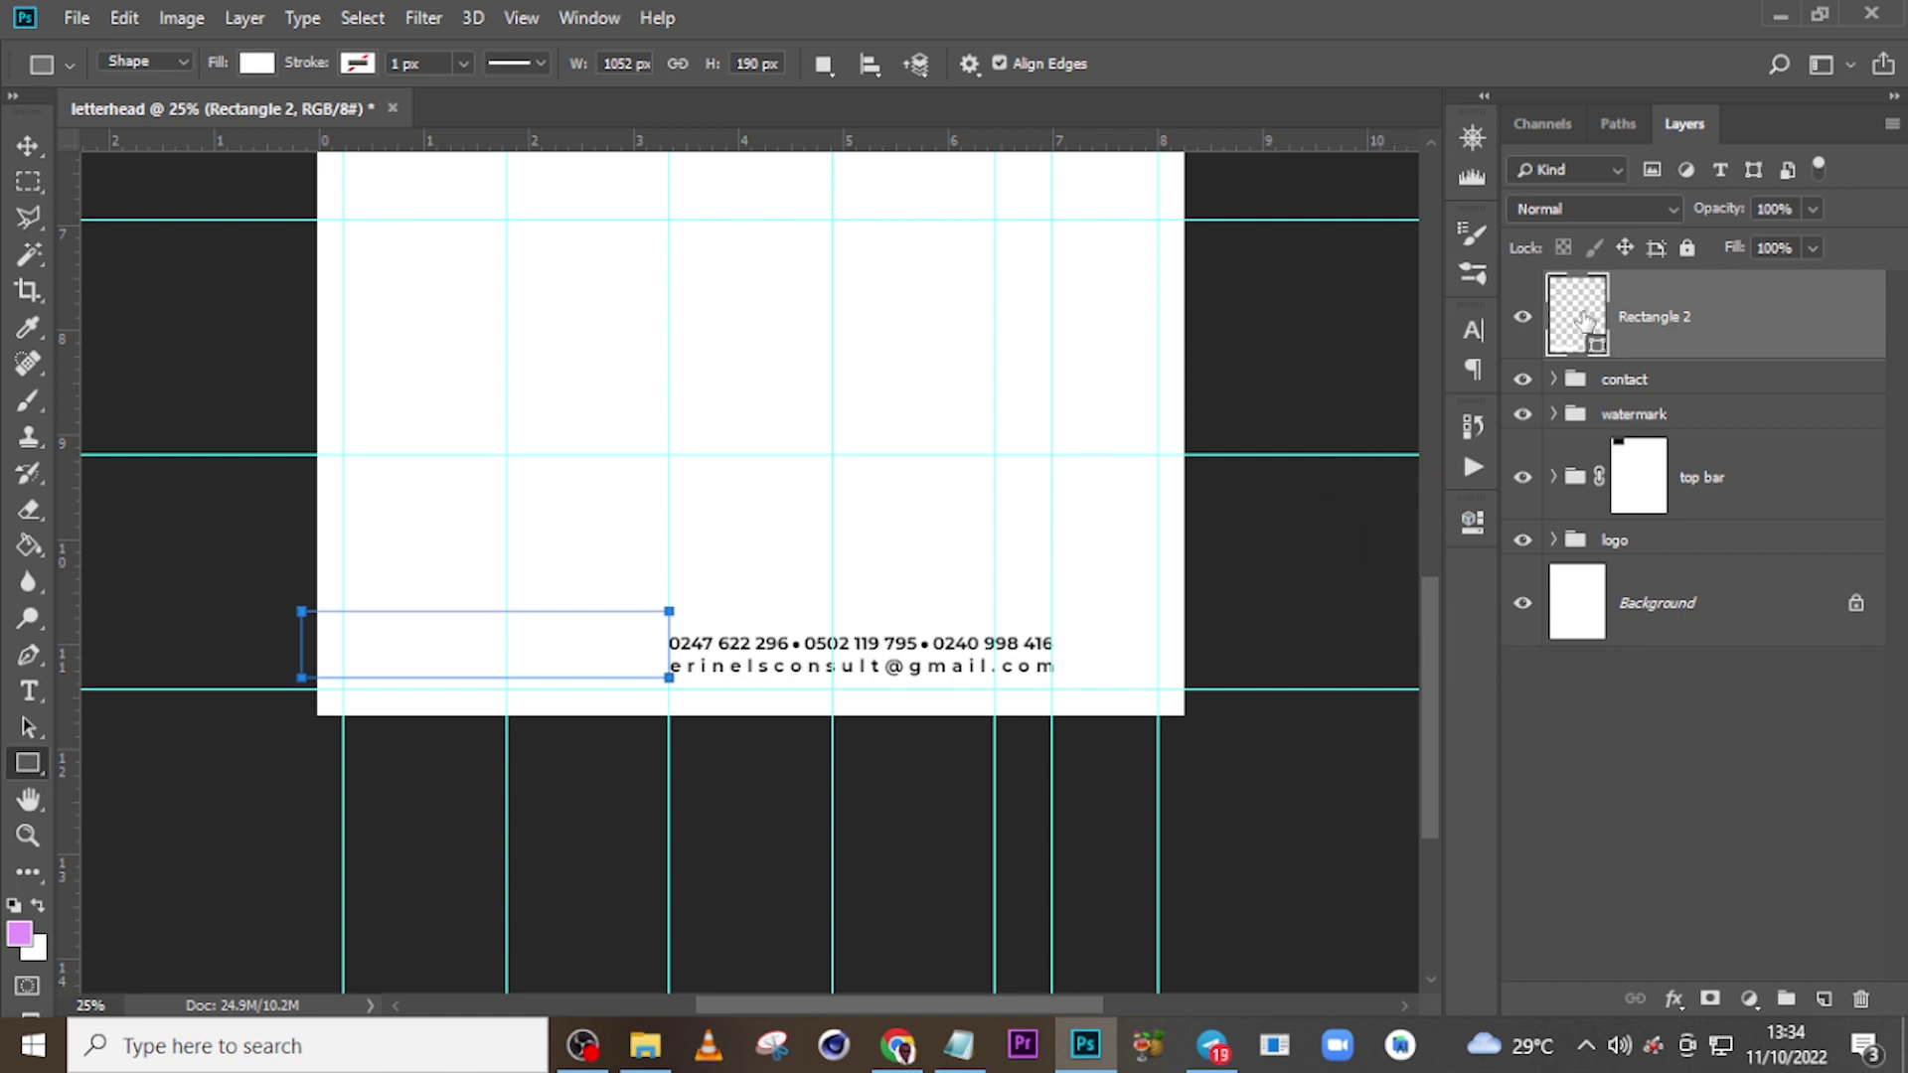
# - Change the footer rectangle's fill colour to navy #040c2f
pyautogui.doubleClick(1575, 318)
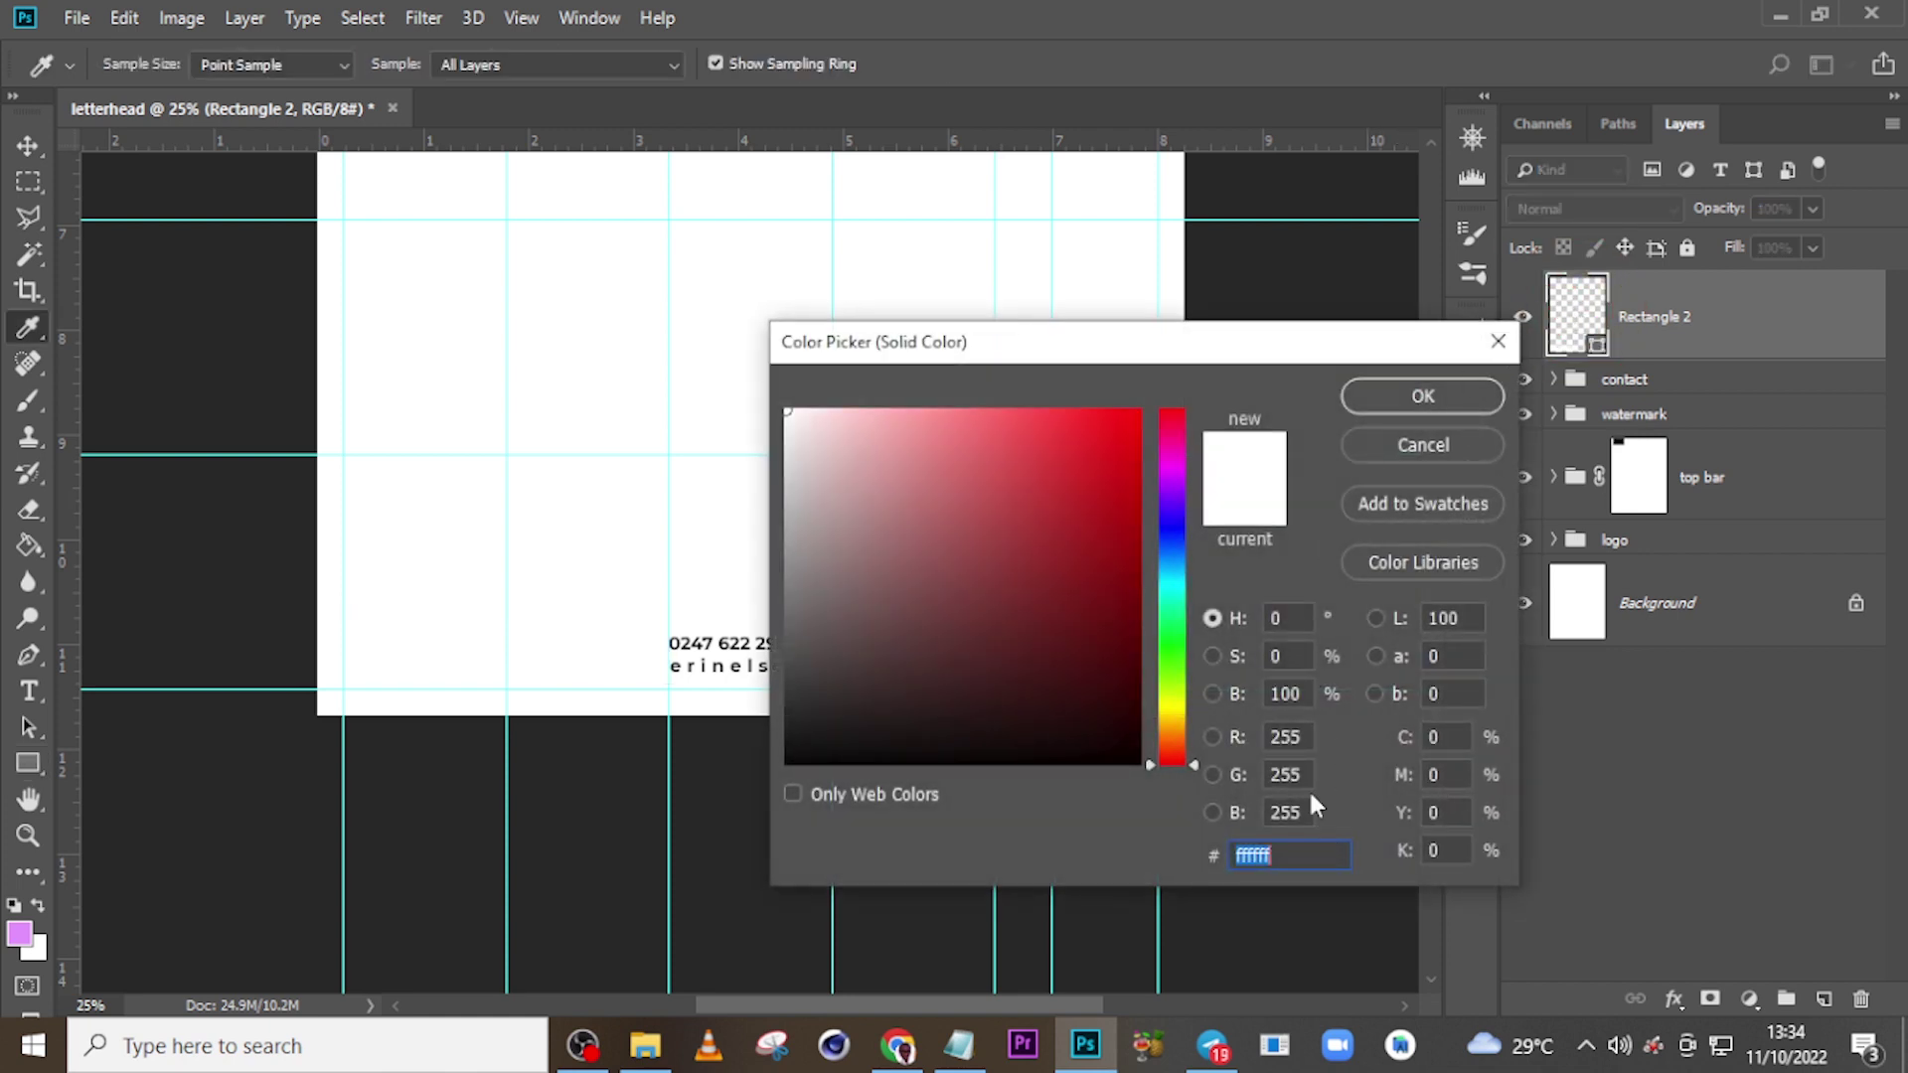
pyautogui.write('040')
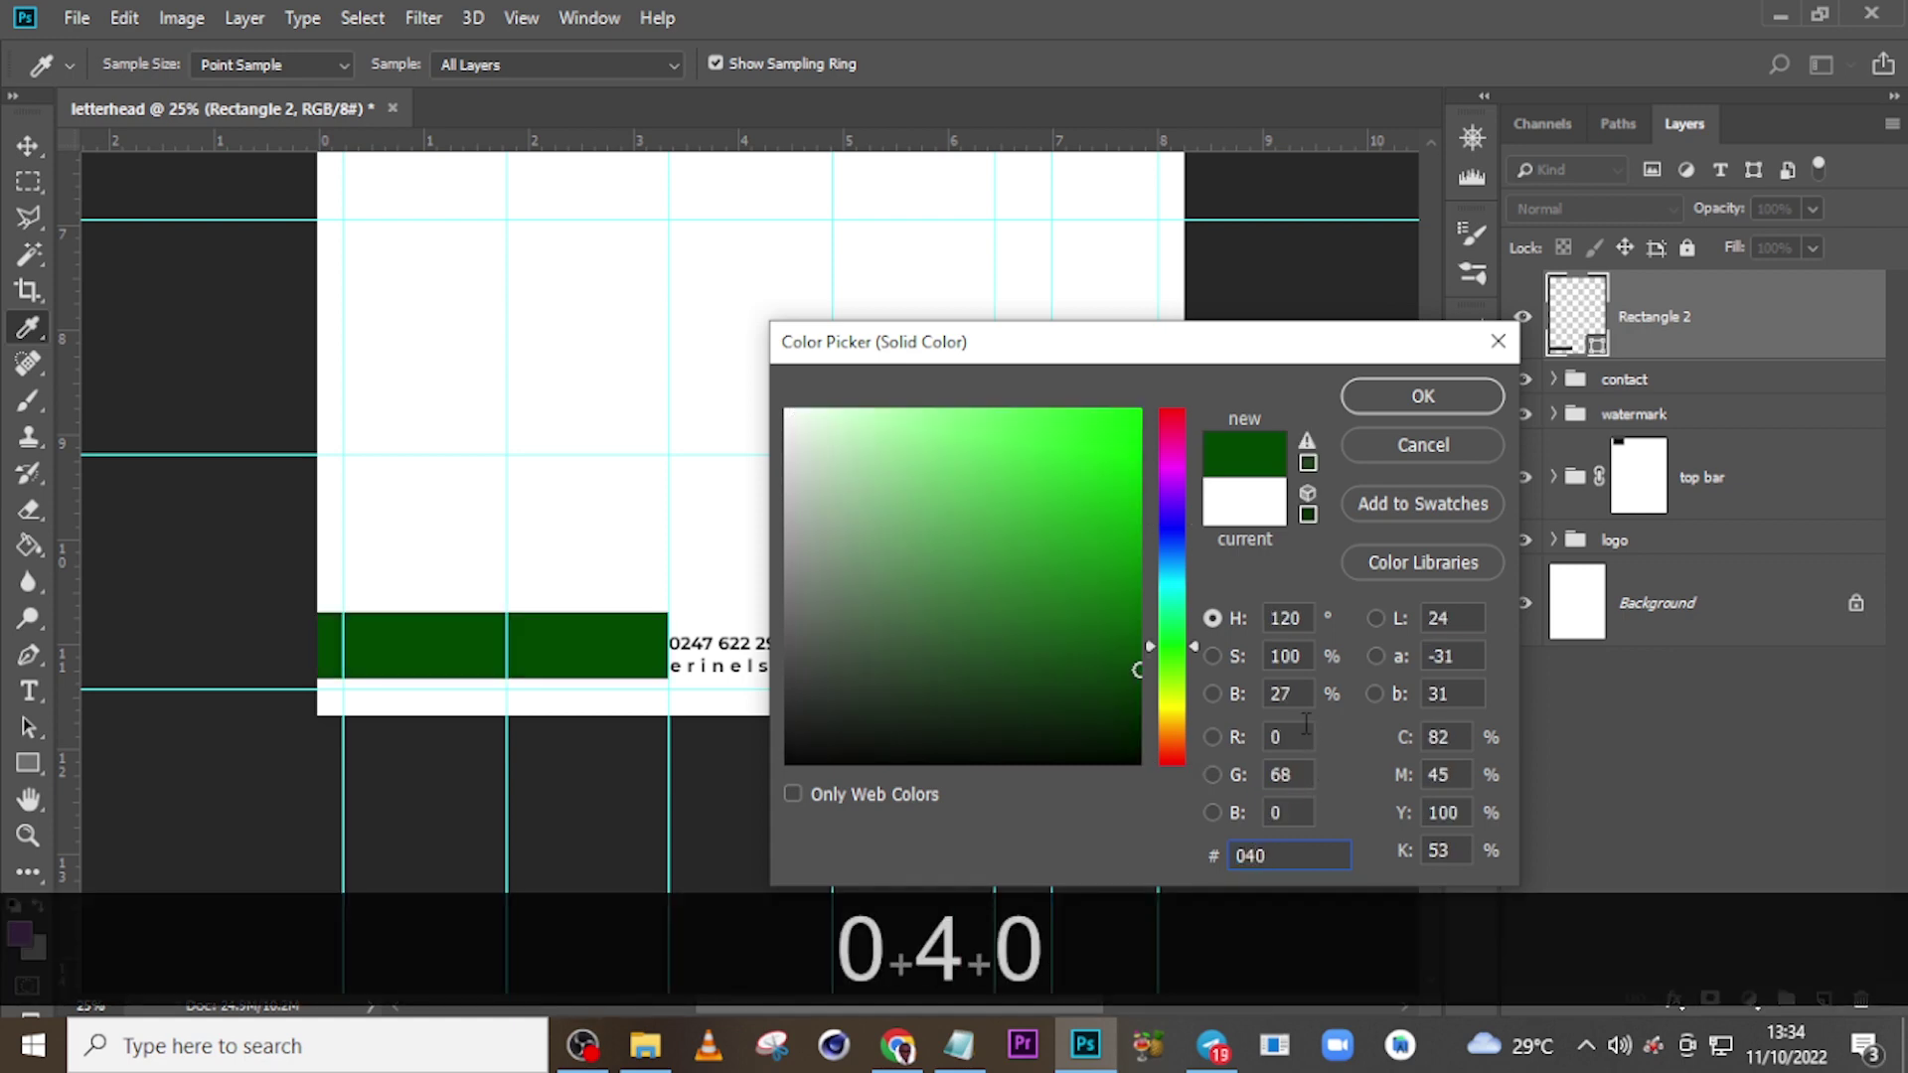
pyautogui.write('c2f')
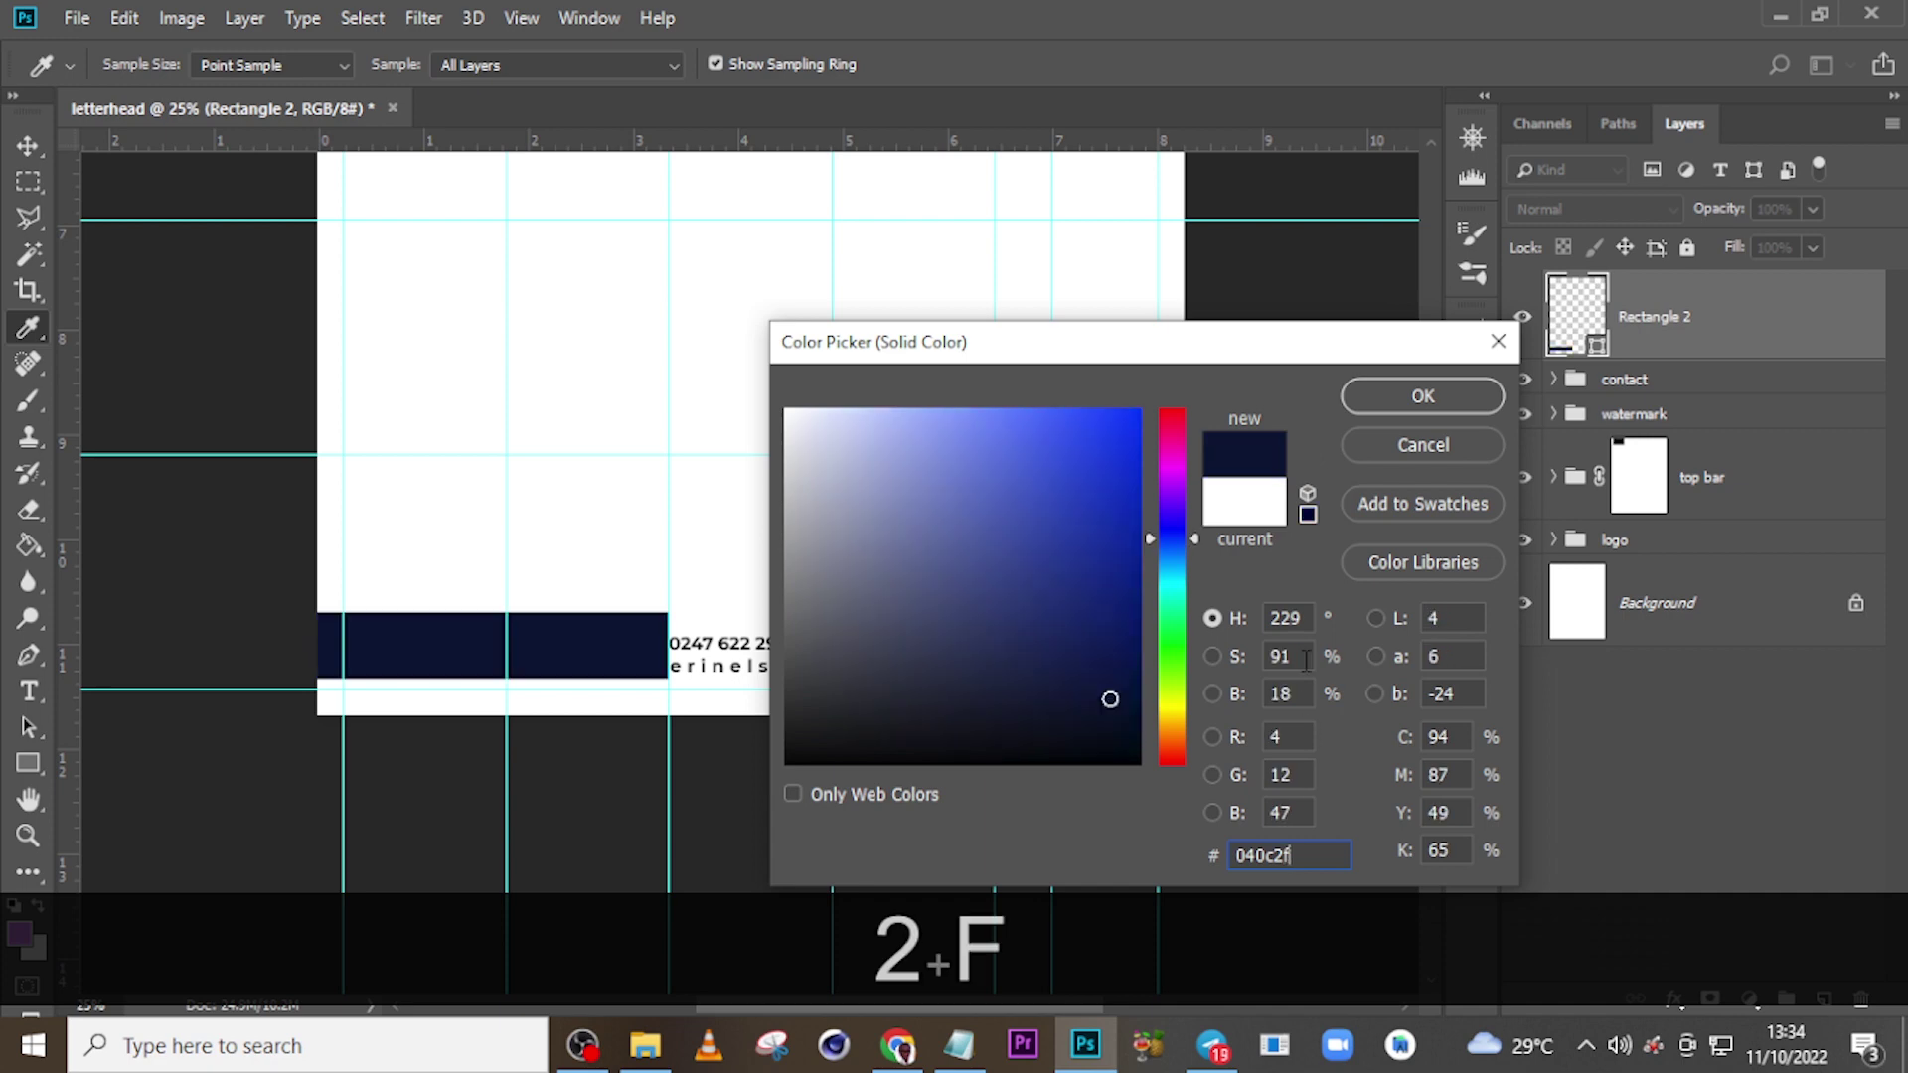
pyautogui.click(1433, 395)
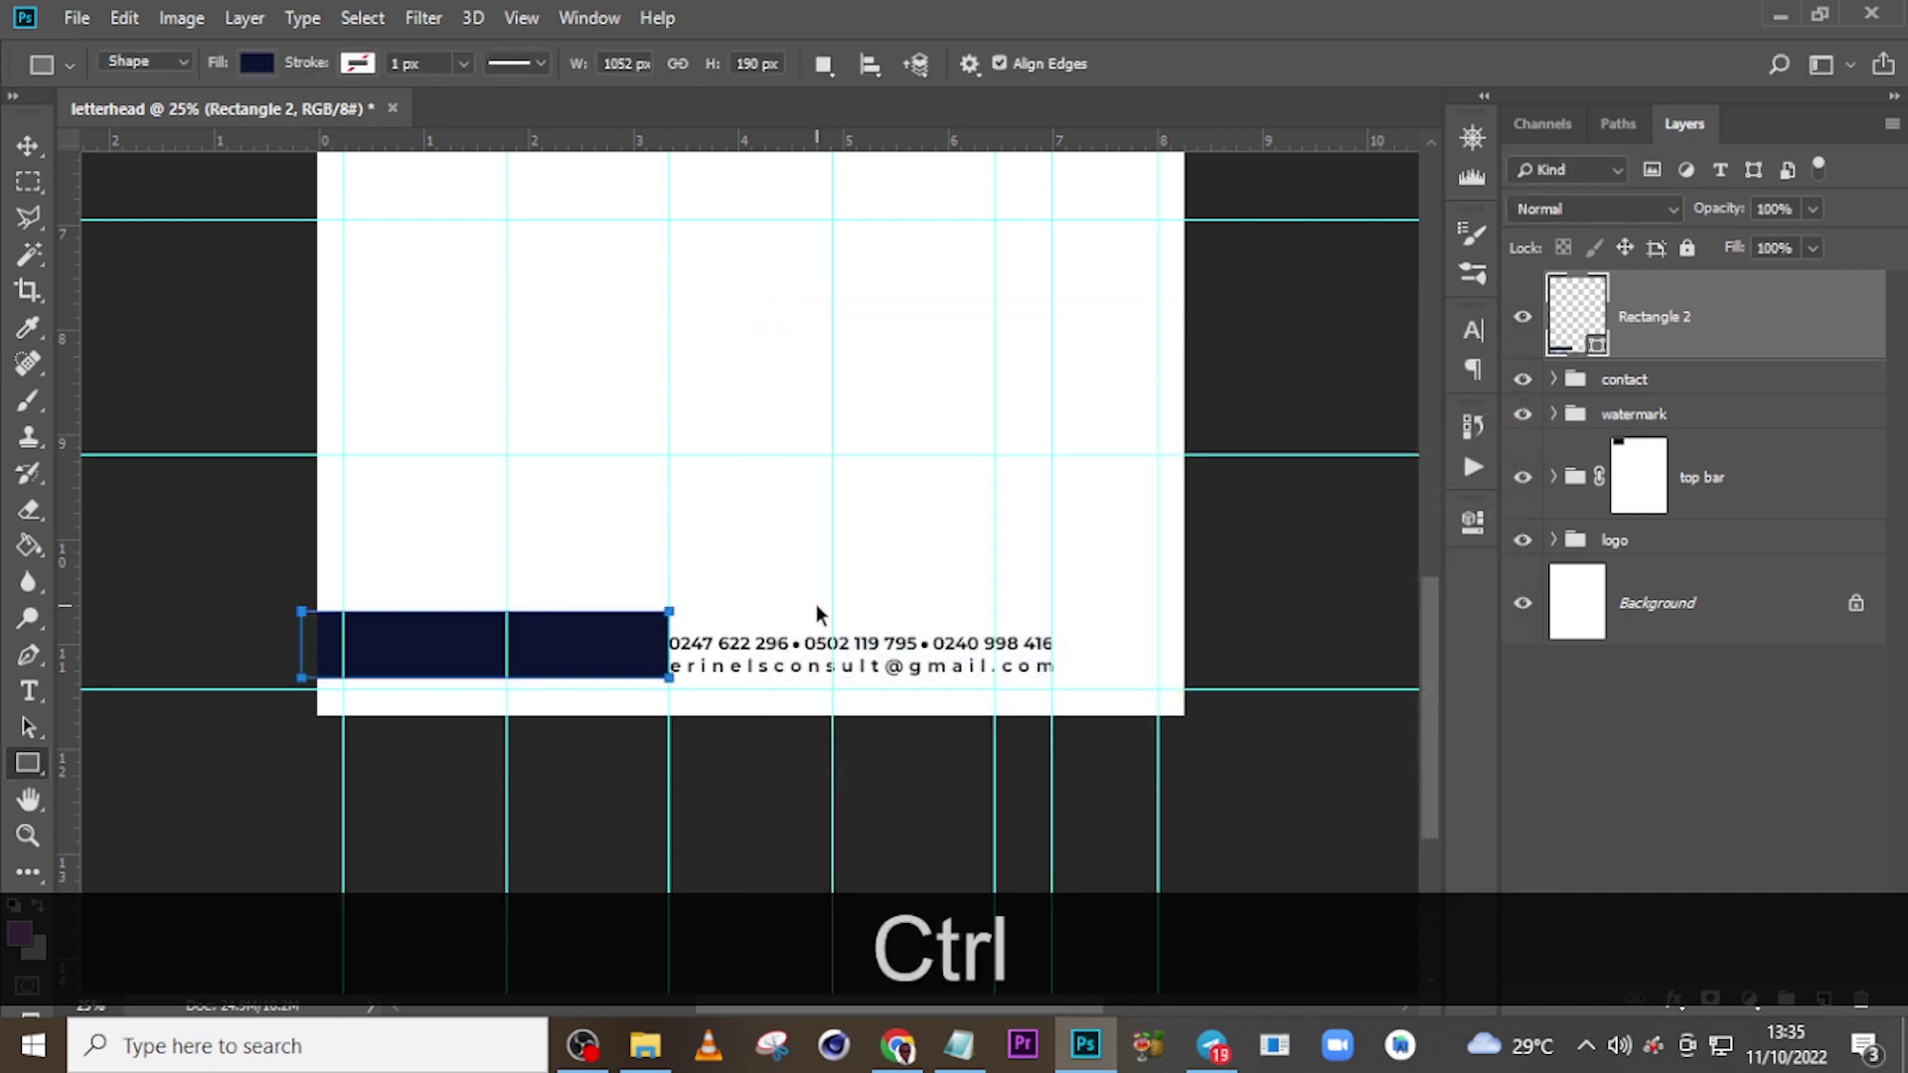
# - Duplicate the navy footer rectangle and move the copy beyond the end of the contact lines, extending past the page's right edge
pyautogui.hotkey('ctrl', 'j')
pyautogui.press('v')
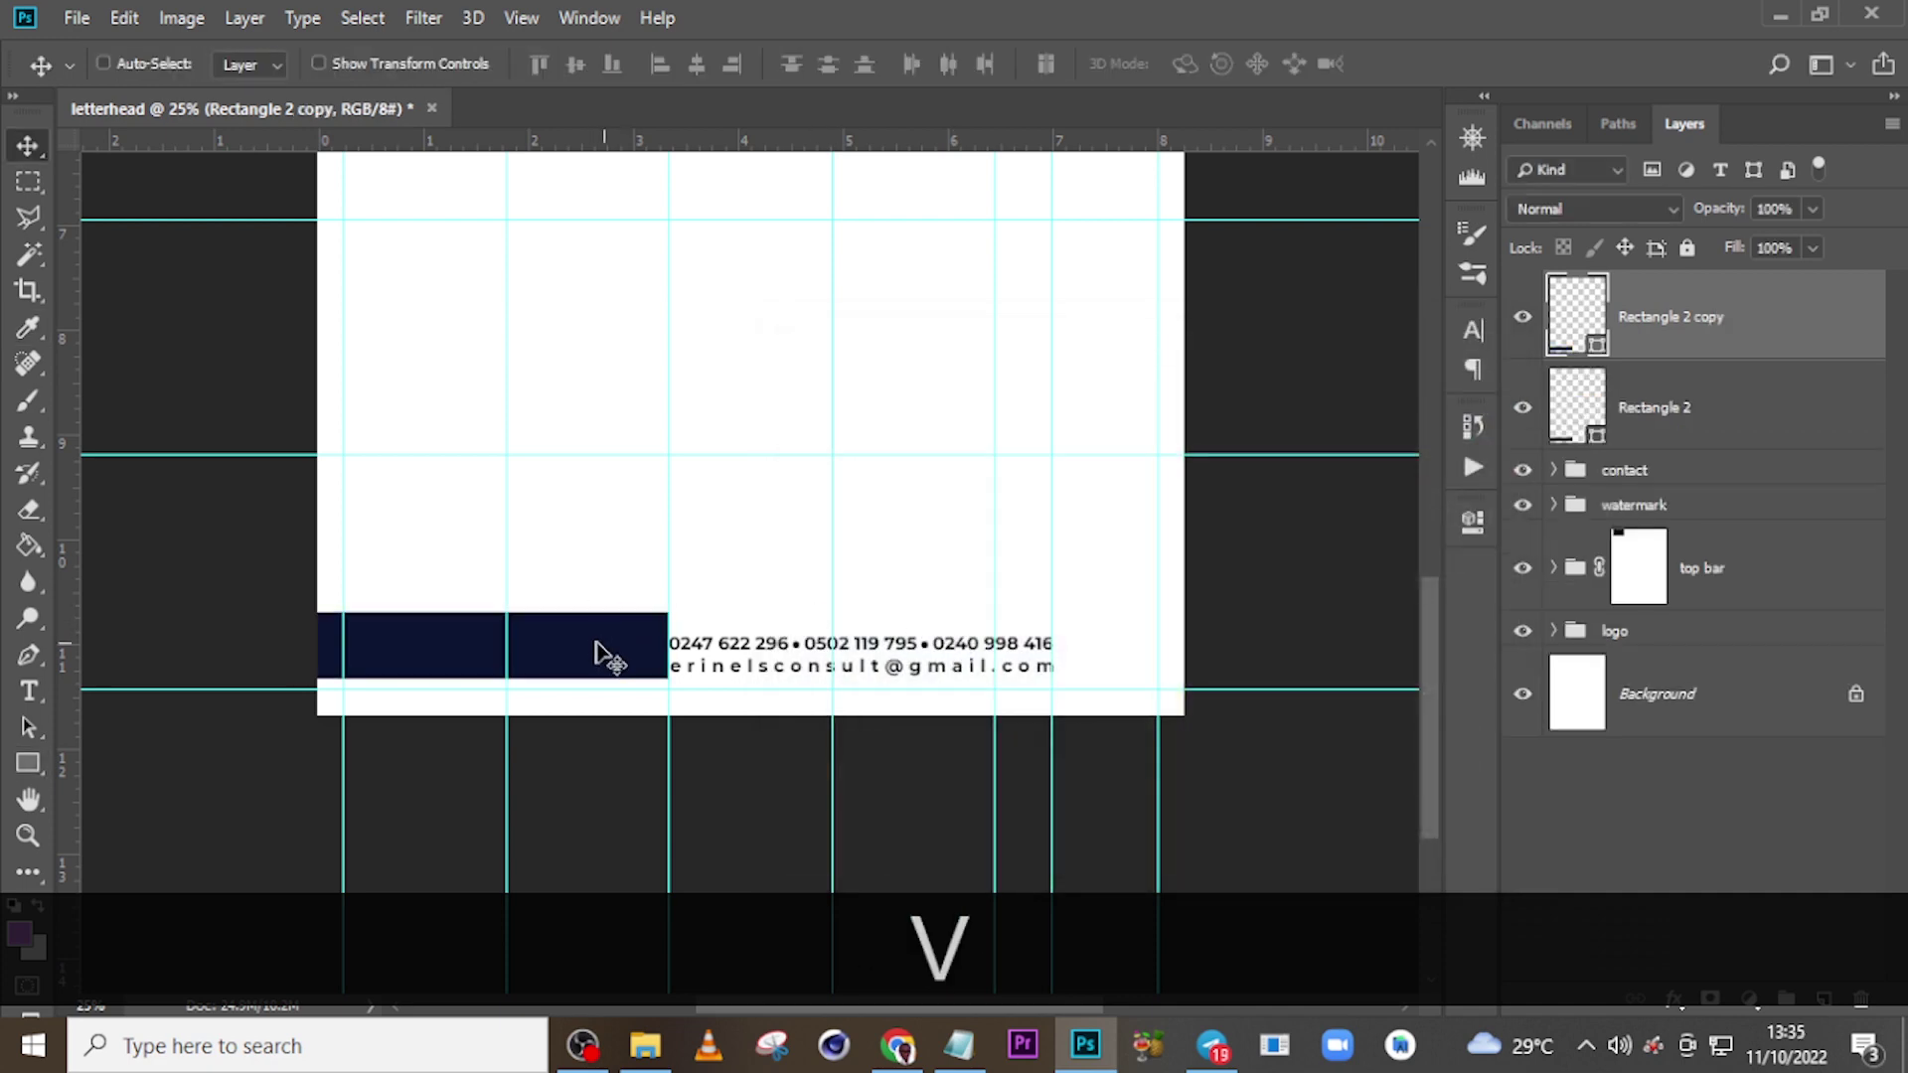
pyautogui.moveTo(583, 647); pyautogui.dragTo(1150, 639)
# - Change the copied rectangle's fill colour to orange #ea830e
pyautogui.doubleClick(1578, 326)
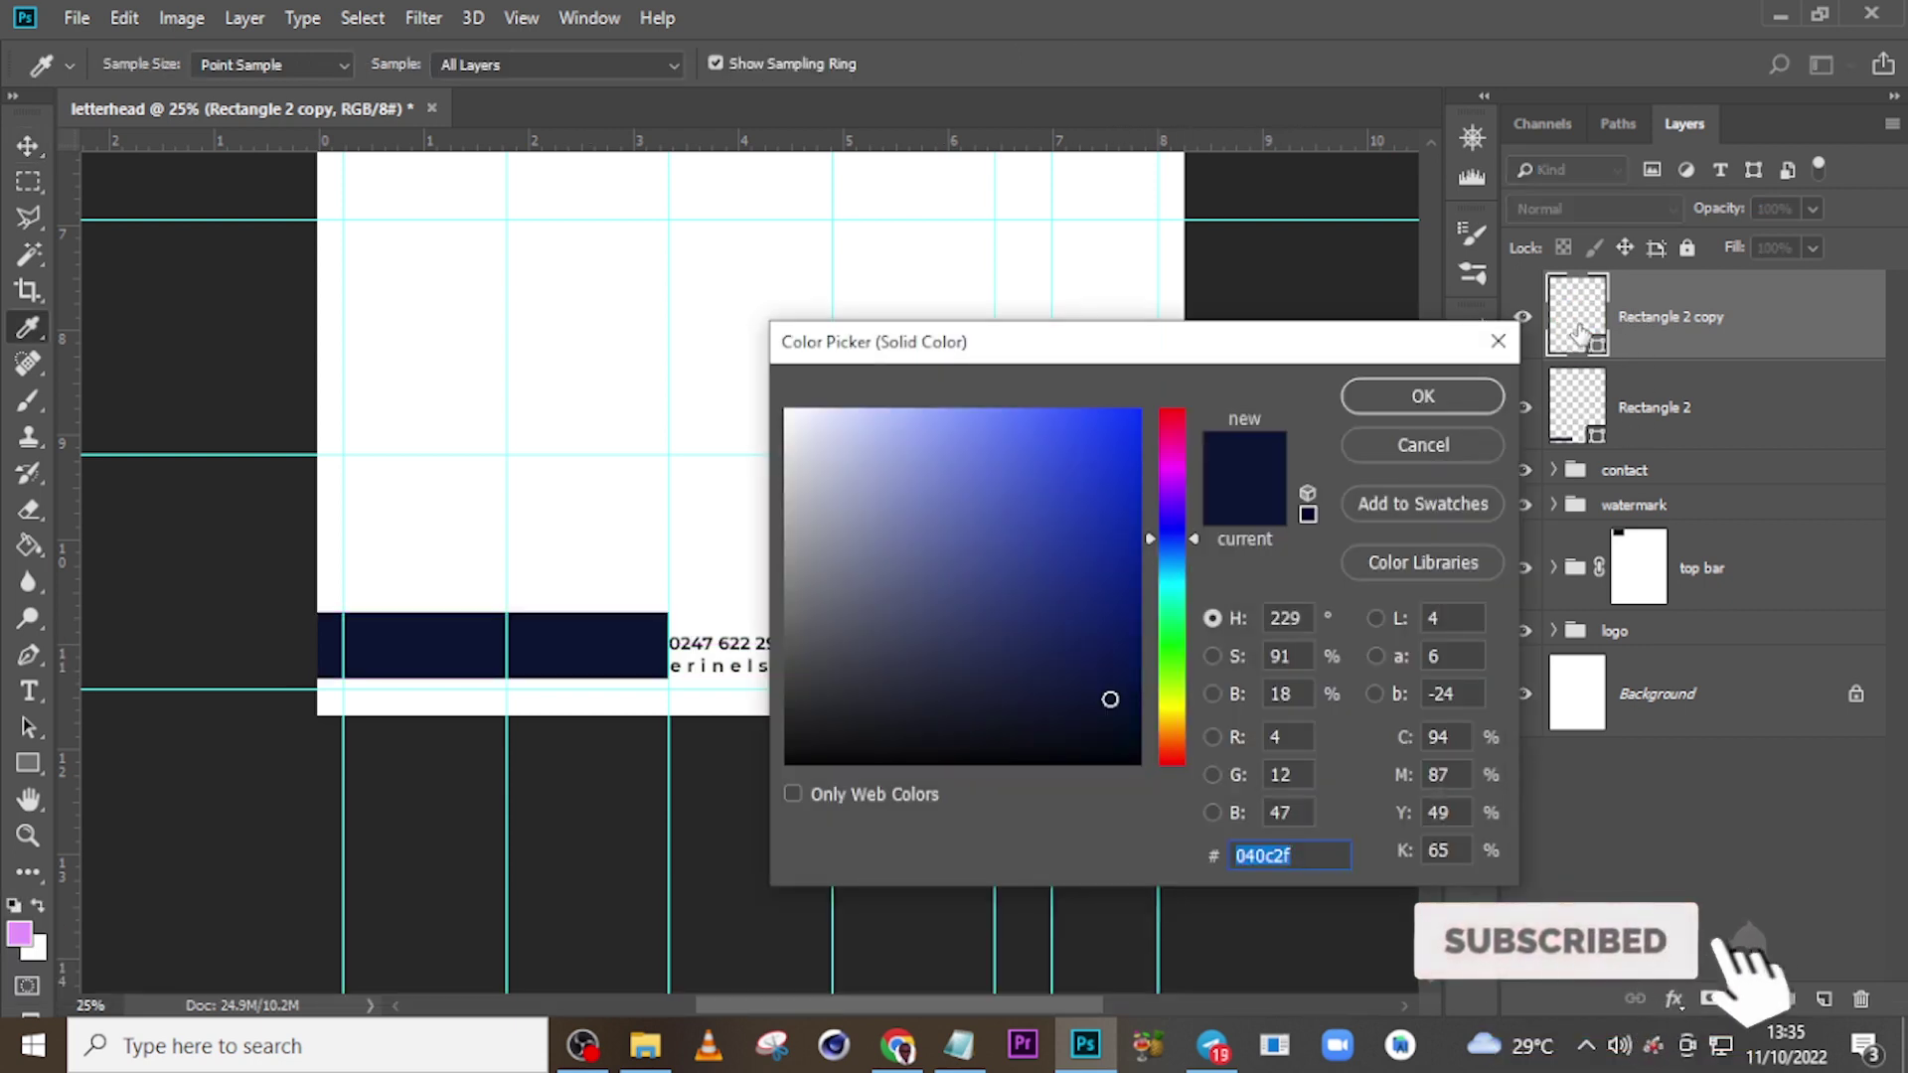
pyautogui.write('ea')
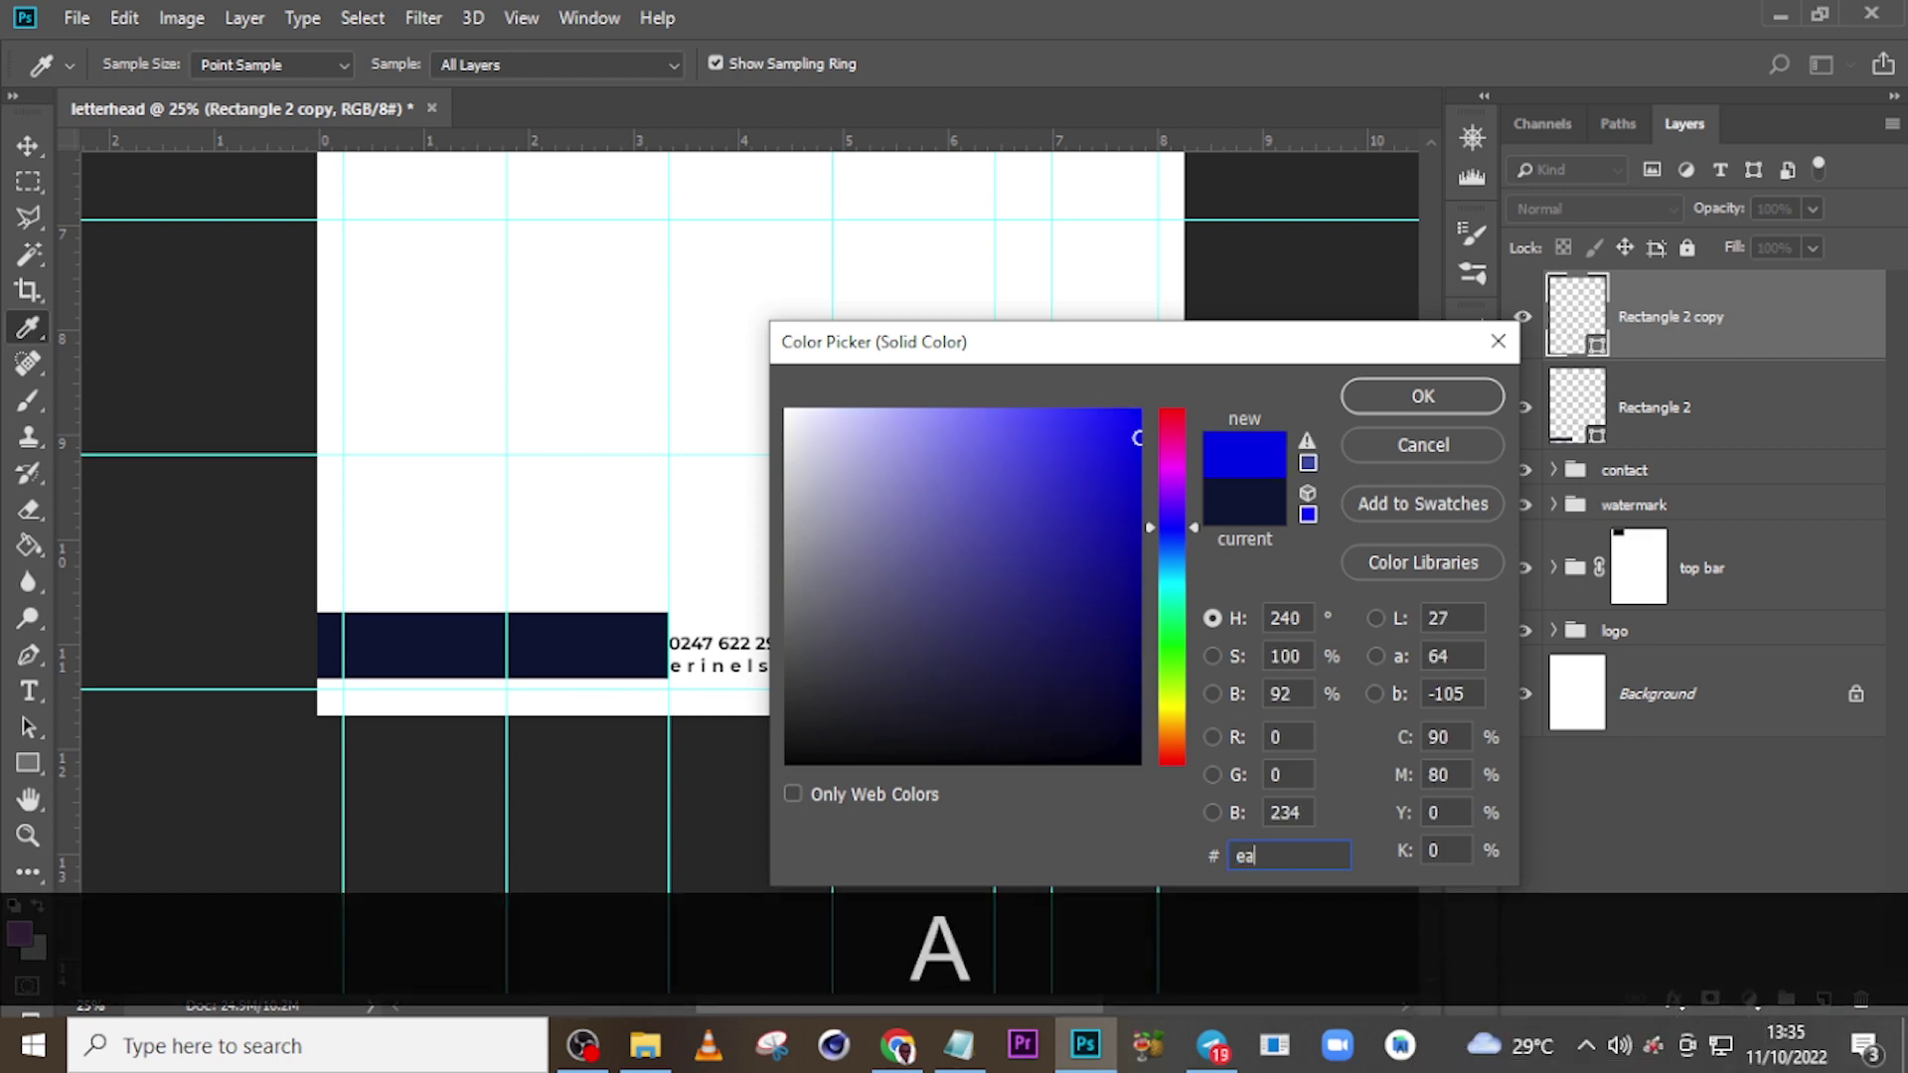
pyautogui.write('830e')
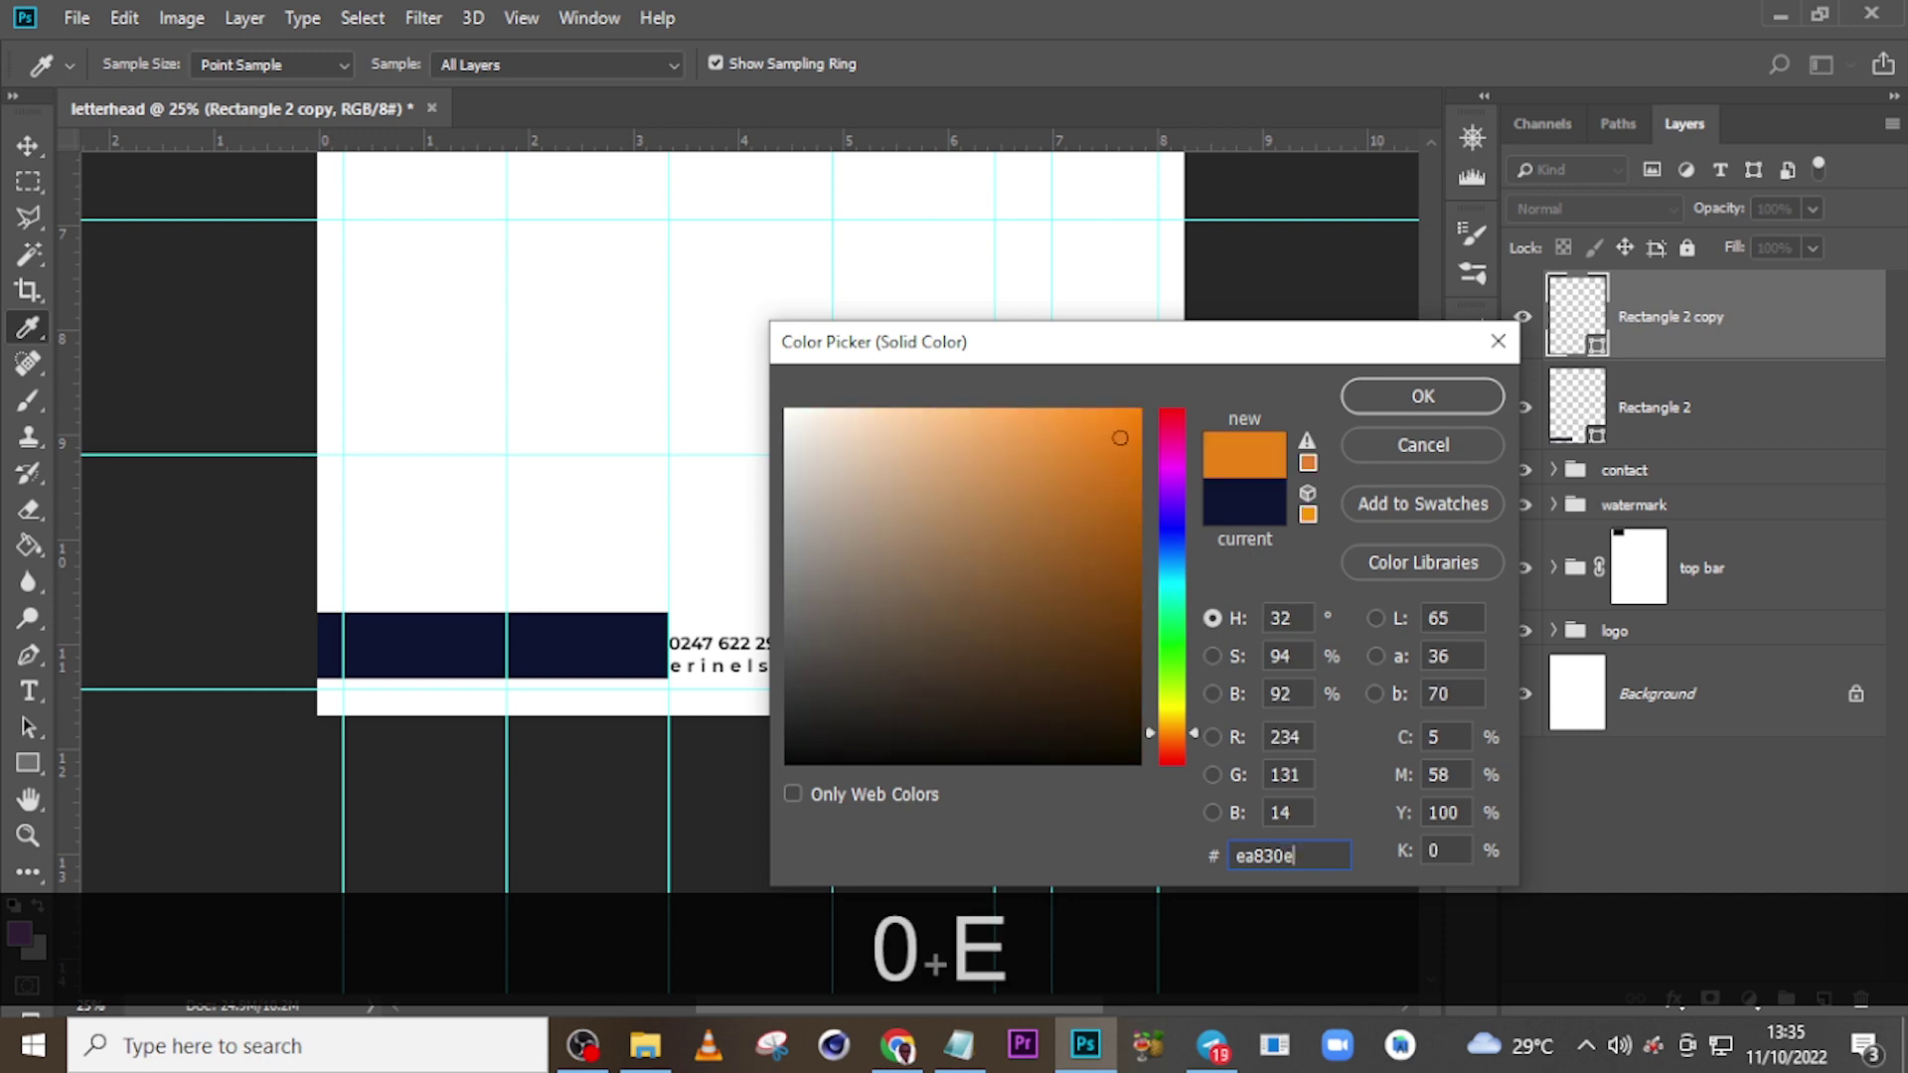
pyautogui.click(1423, 396)
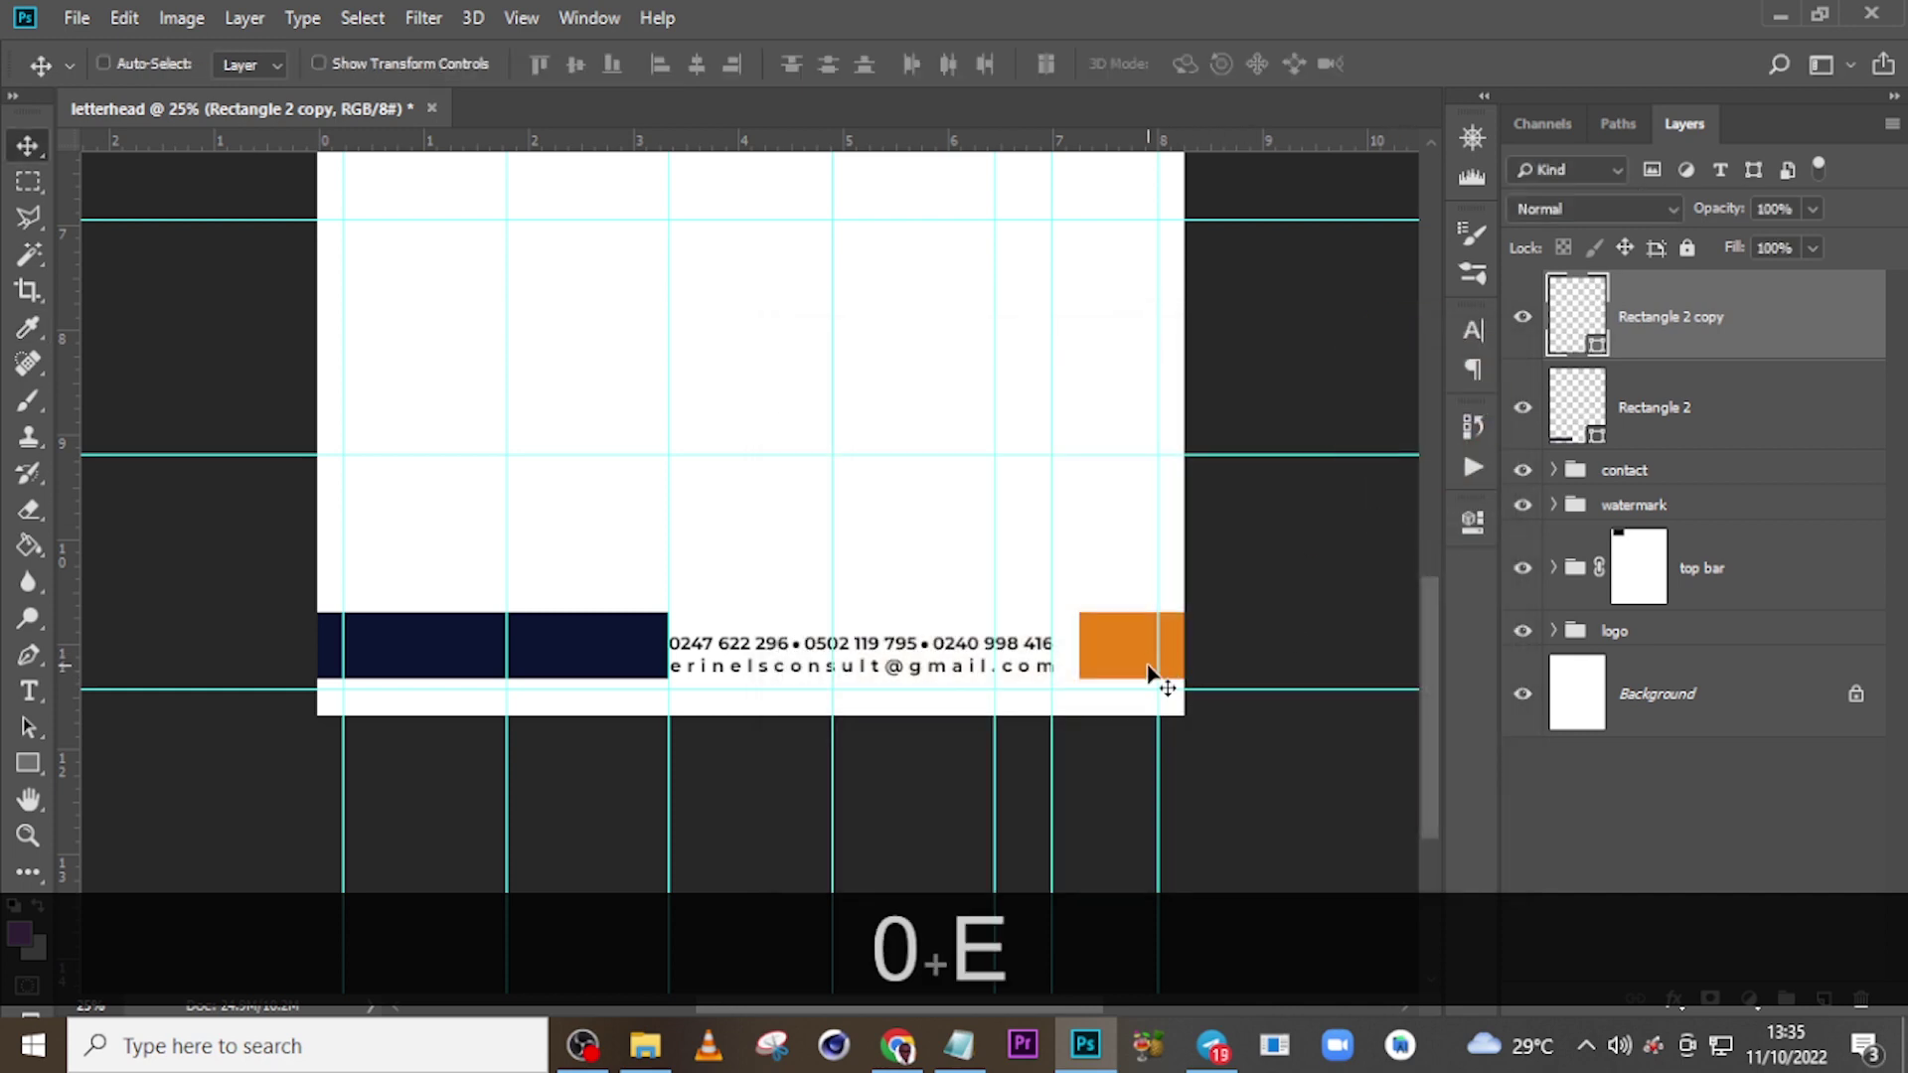
# - Move both footer rectangles down together until their lower edges meet the bottom margin guide, and hide the guides
pyautogui.hotkey('ctrl', '=')
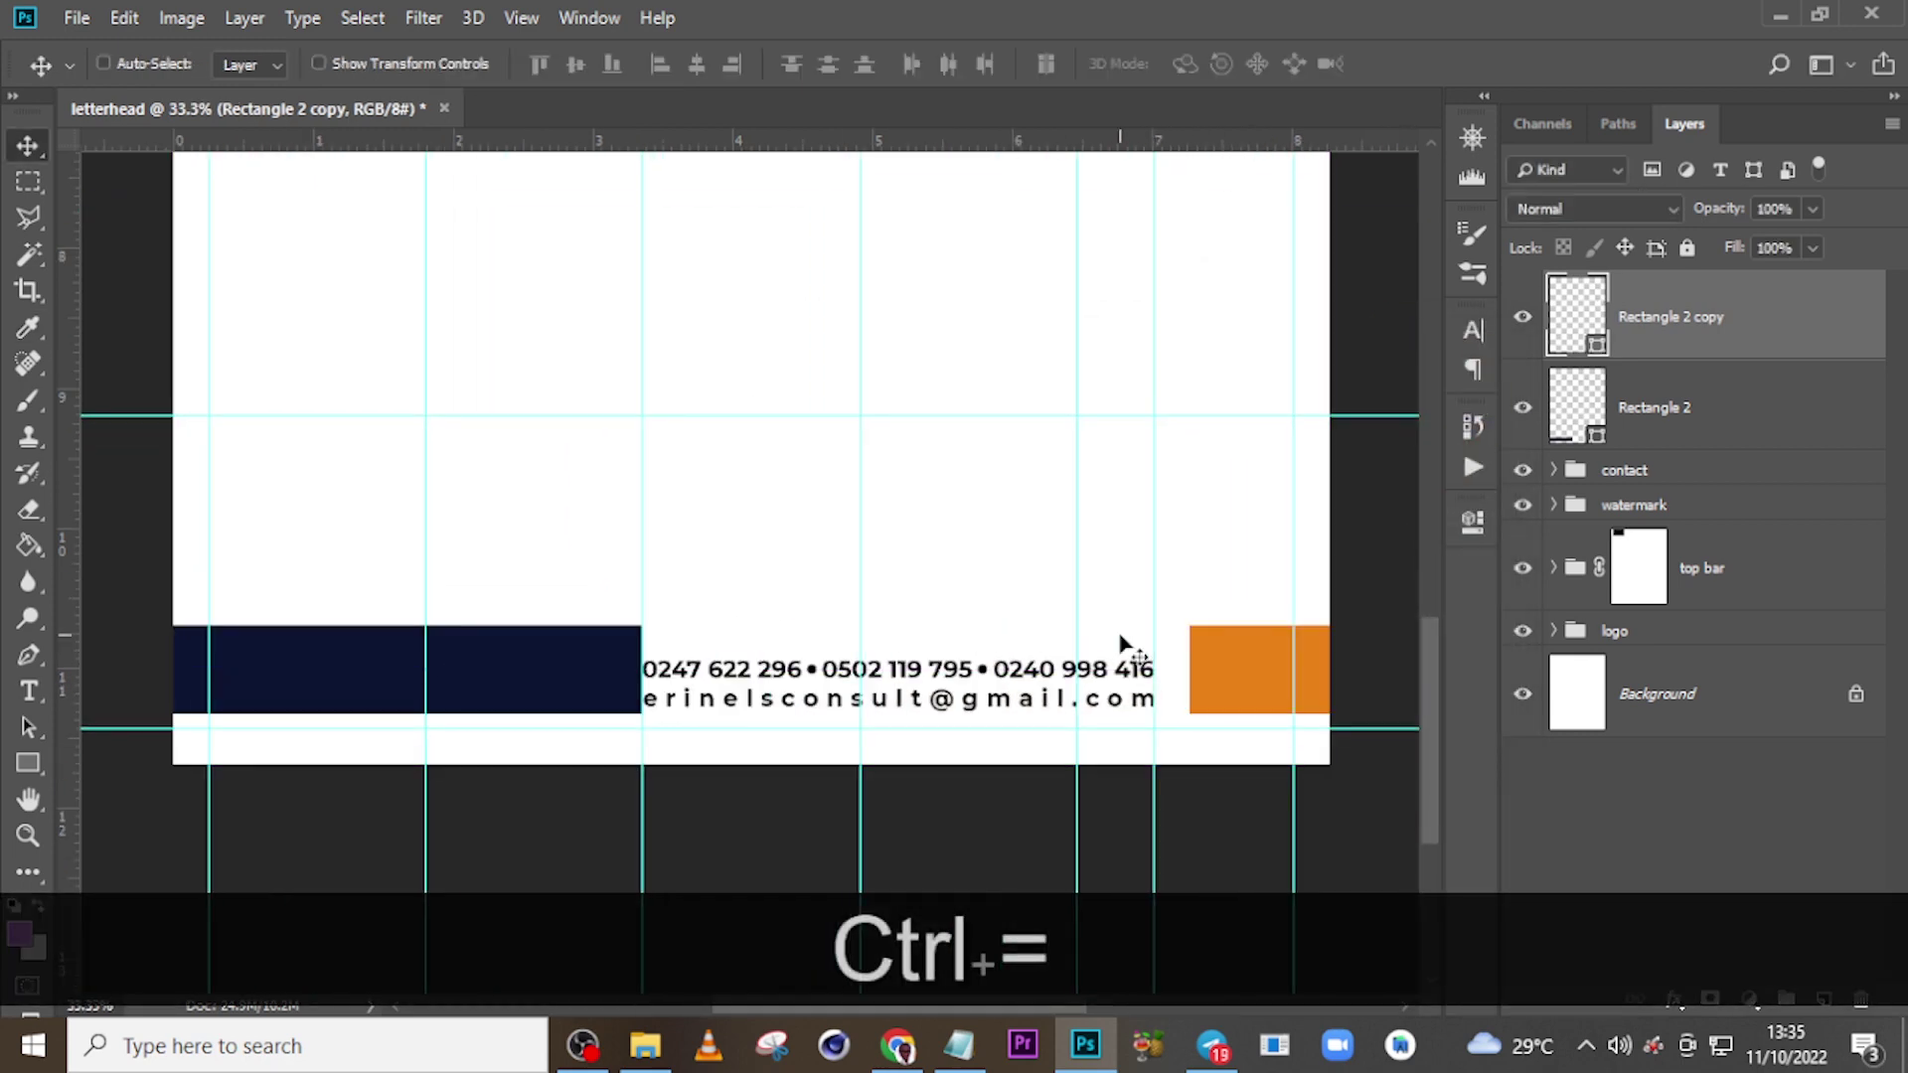
pyautogui.keyDown('ctrl'); pyautogui.click(1651, 407); pyautogui.keyUp('ctrl')
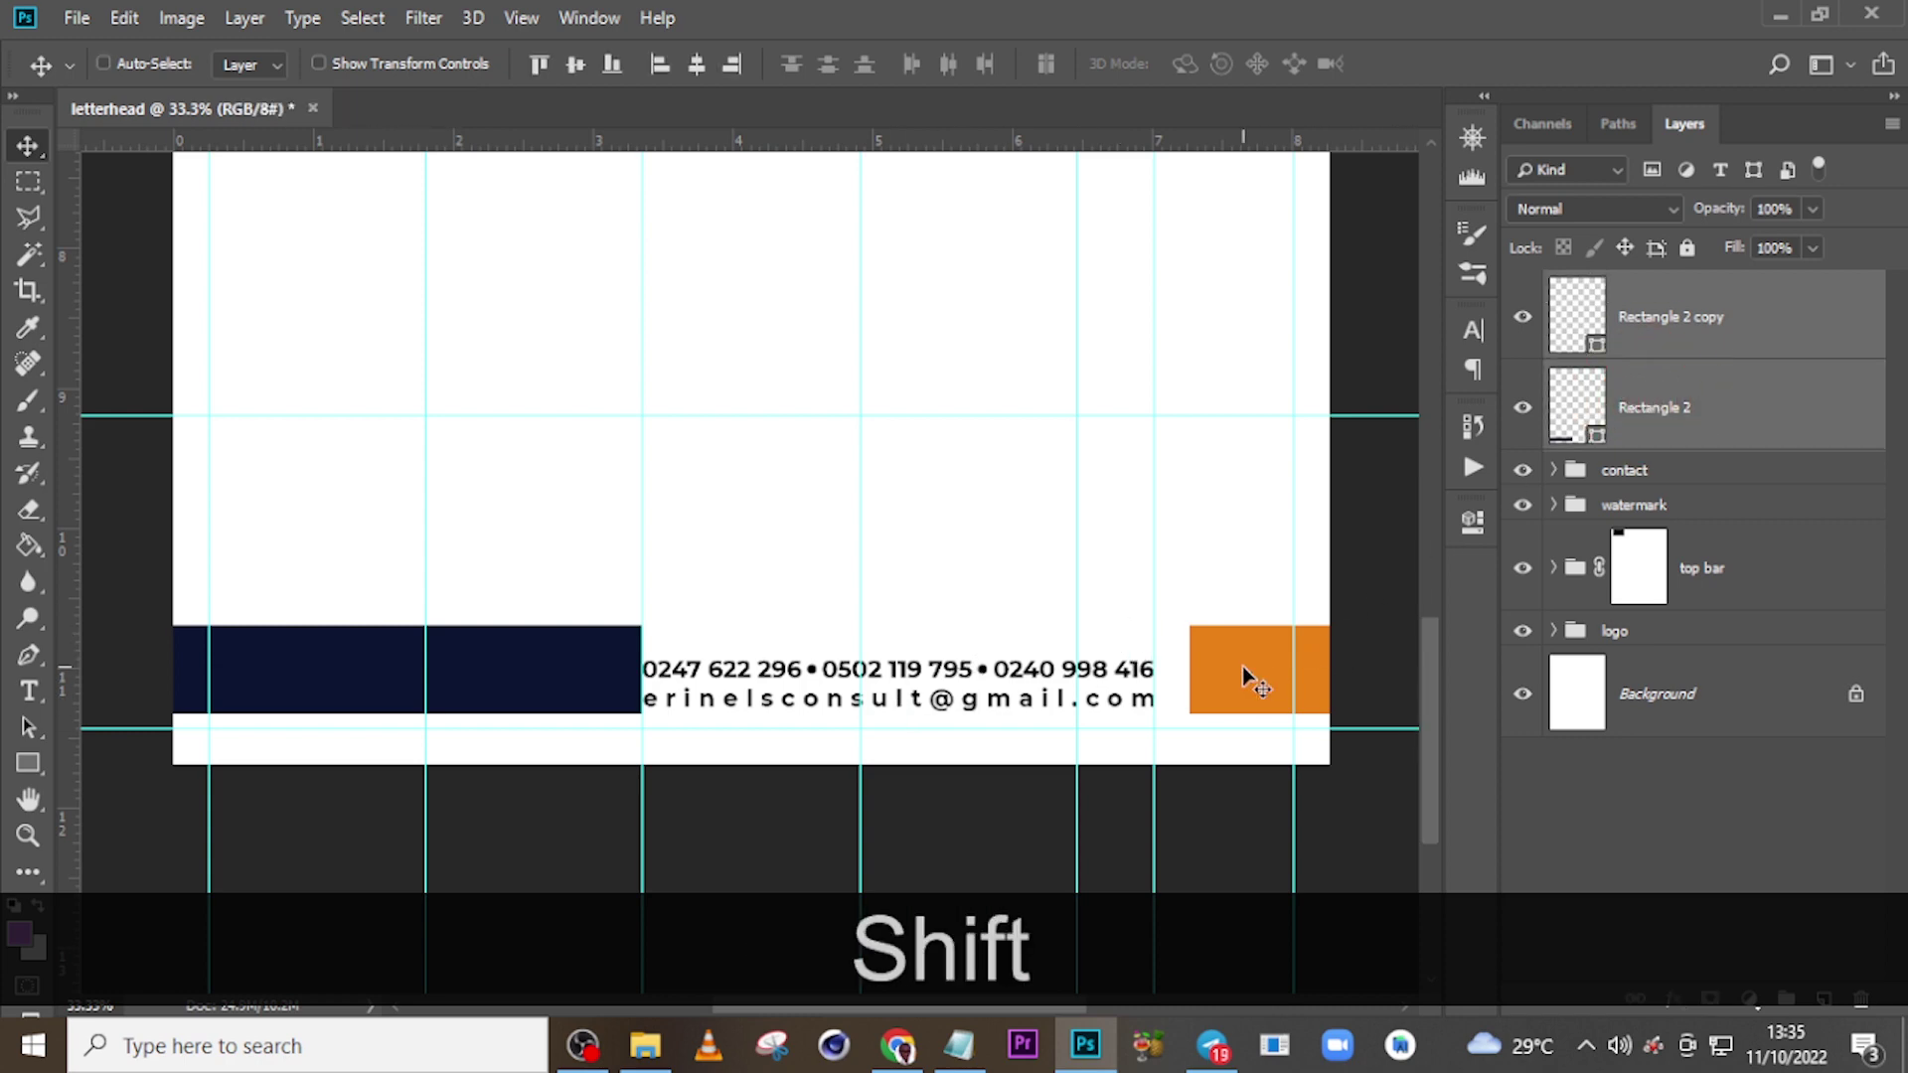
pyautogui.moveTo(1242, 666); pyautogui.dragTo(1242, 682)
pyautogui.hotkey('ctrl', 'shift', 'h')
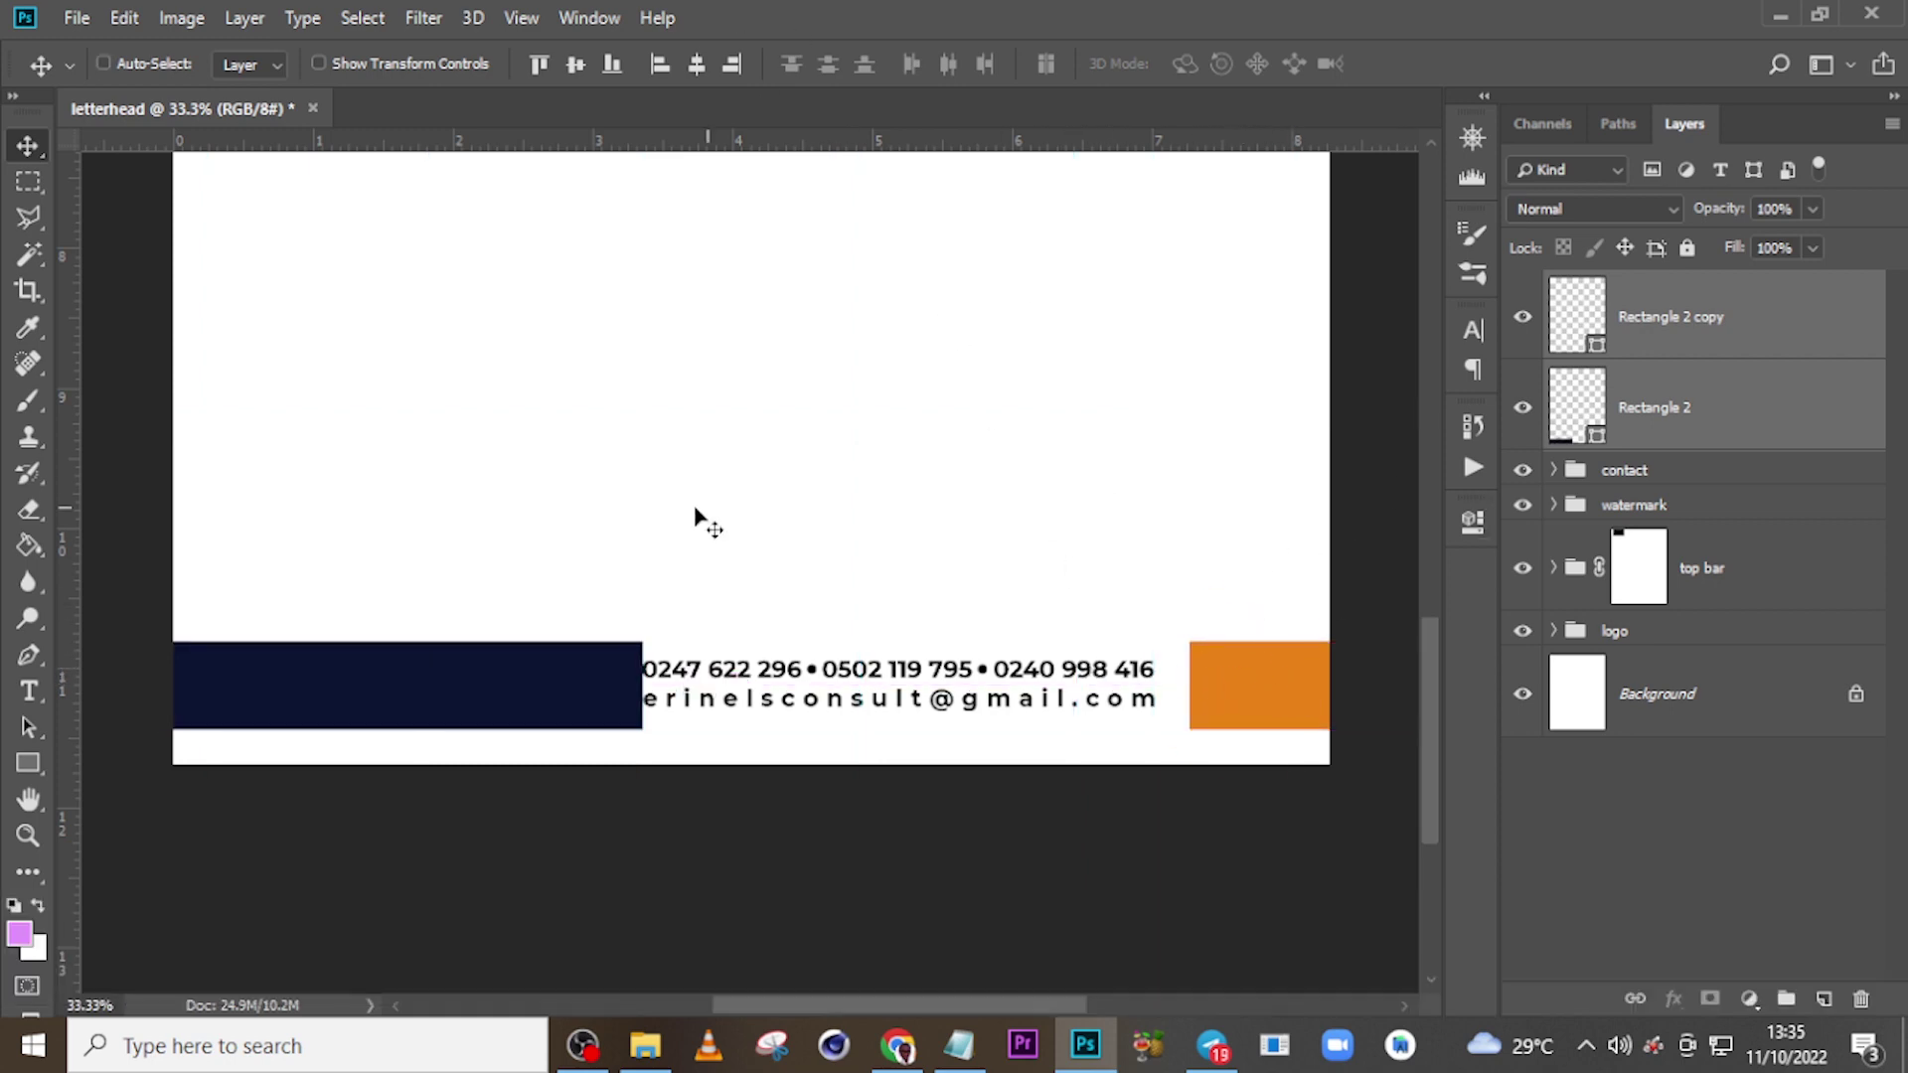
# - Add a horizontal guide through the vertical centre of the contact group and show the guides
pyautogui.click(1627, 475)
pyautogui.hotkey('ctrl', 't')
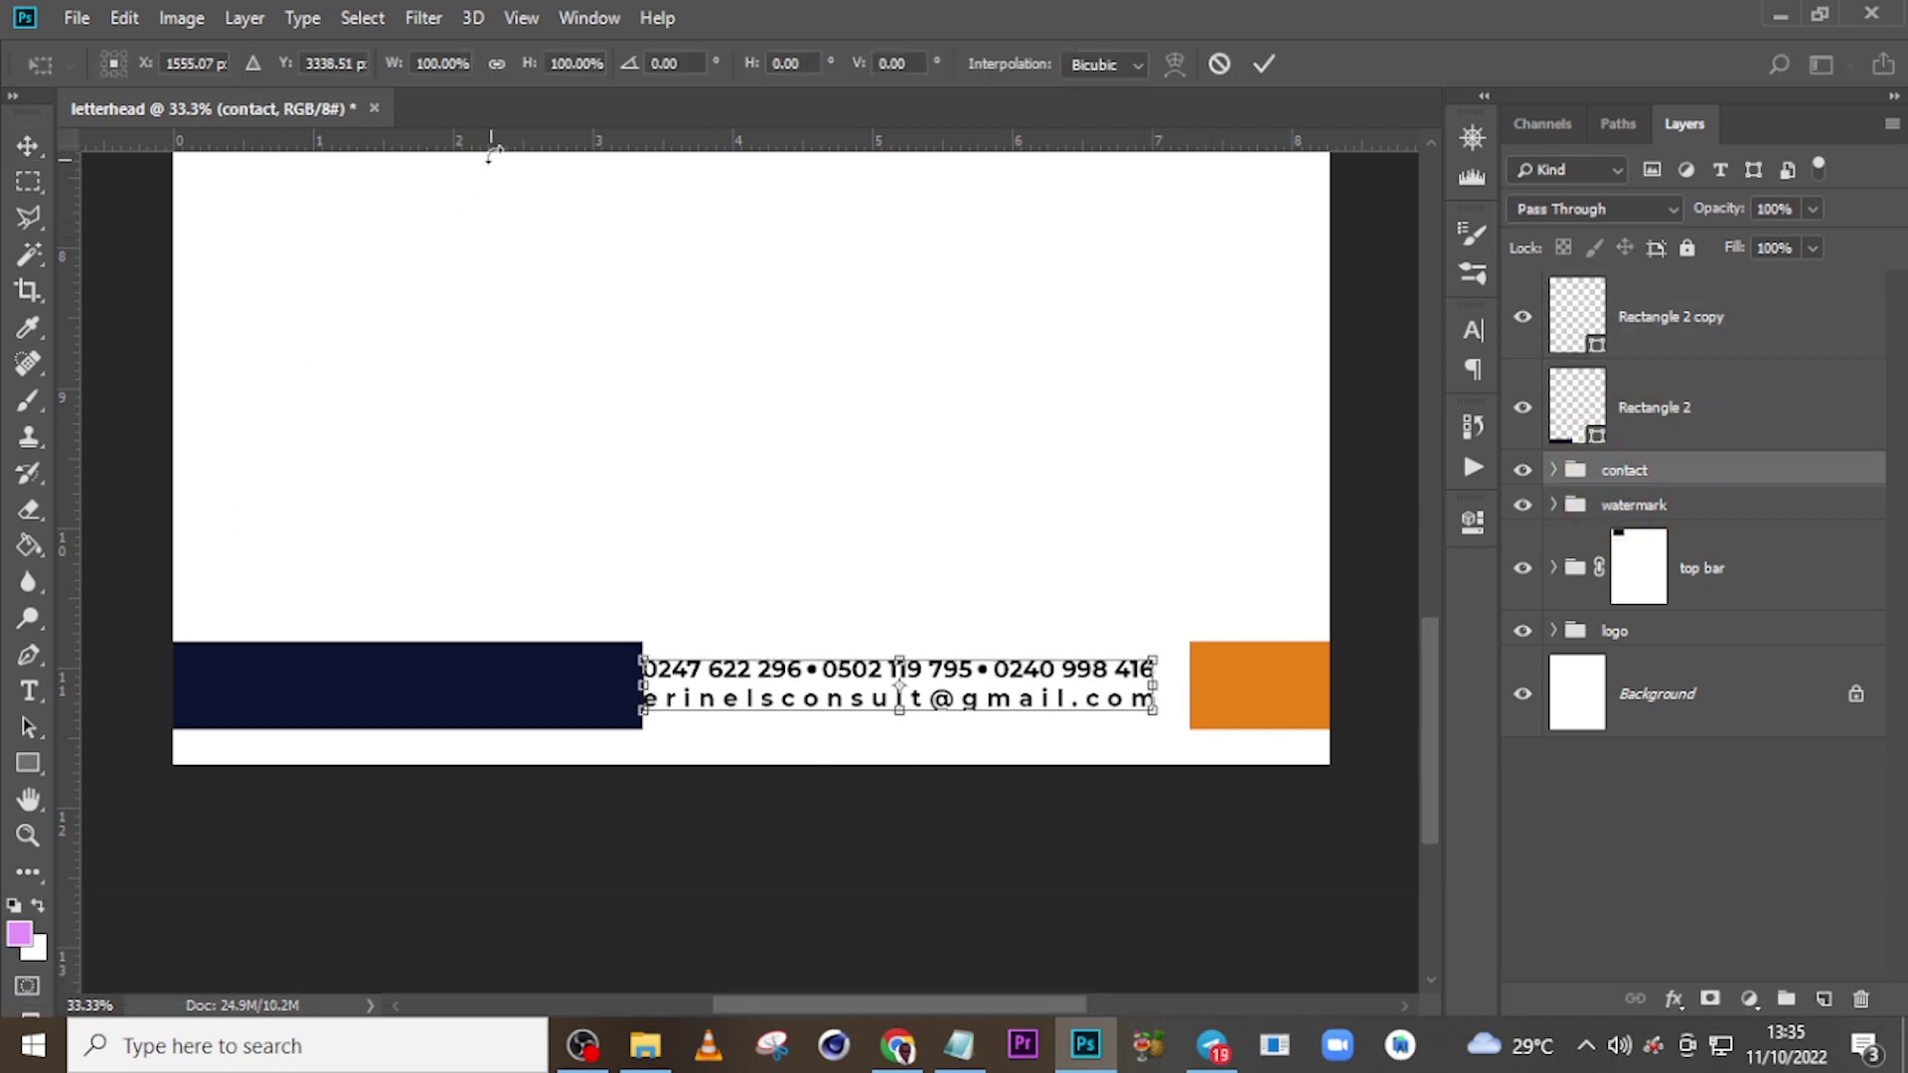
pyautogui.moveTo(513, 162); pyautogui.dragTo(588, 691)
pyautogui.press('ctrl')
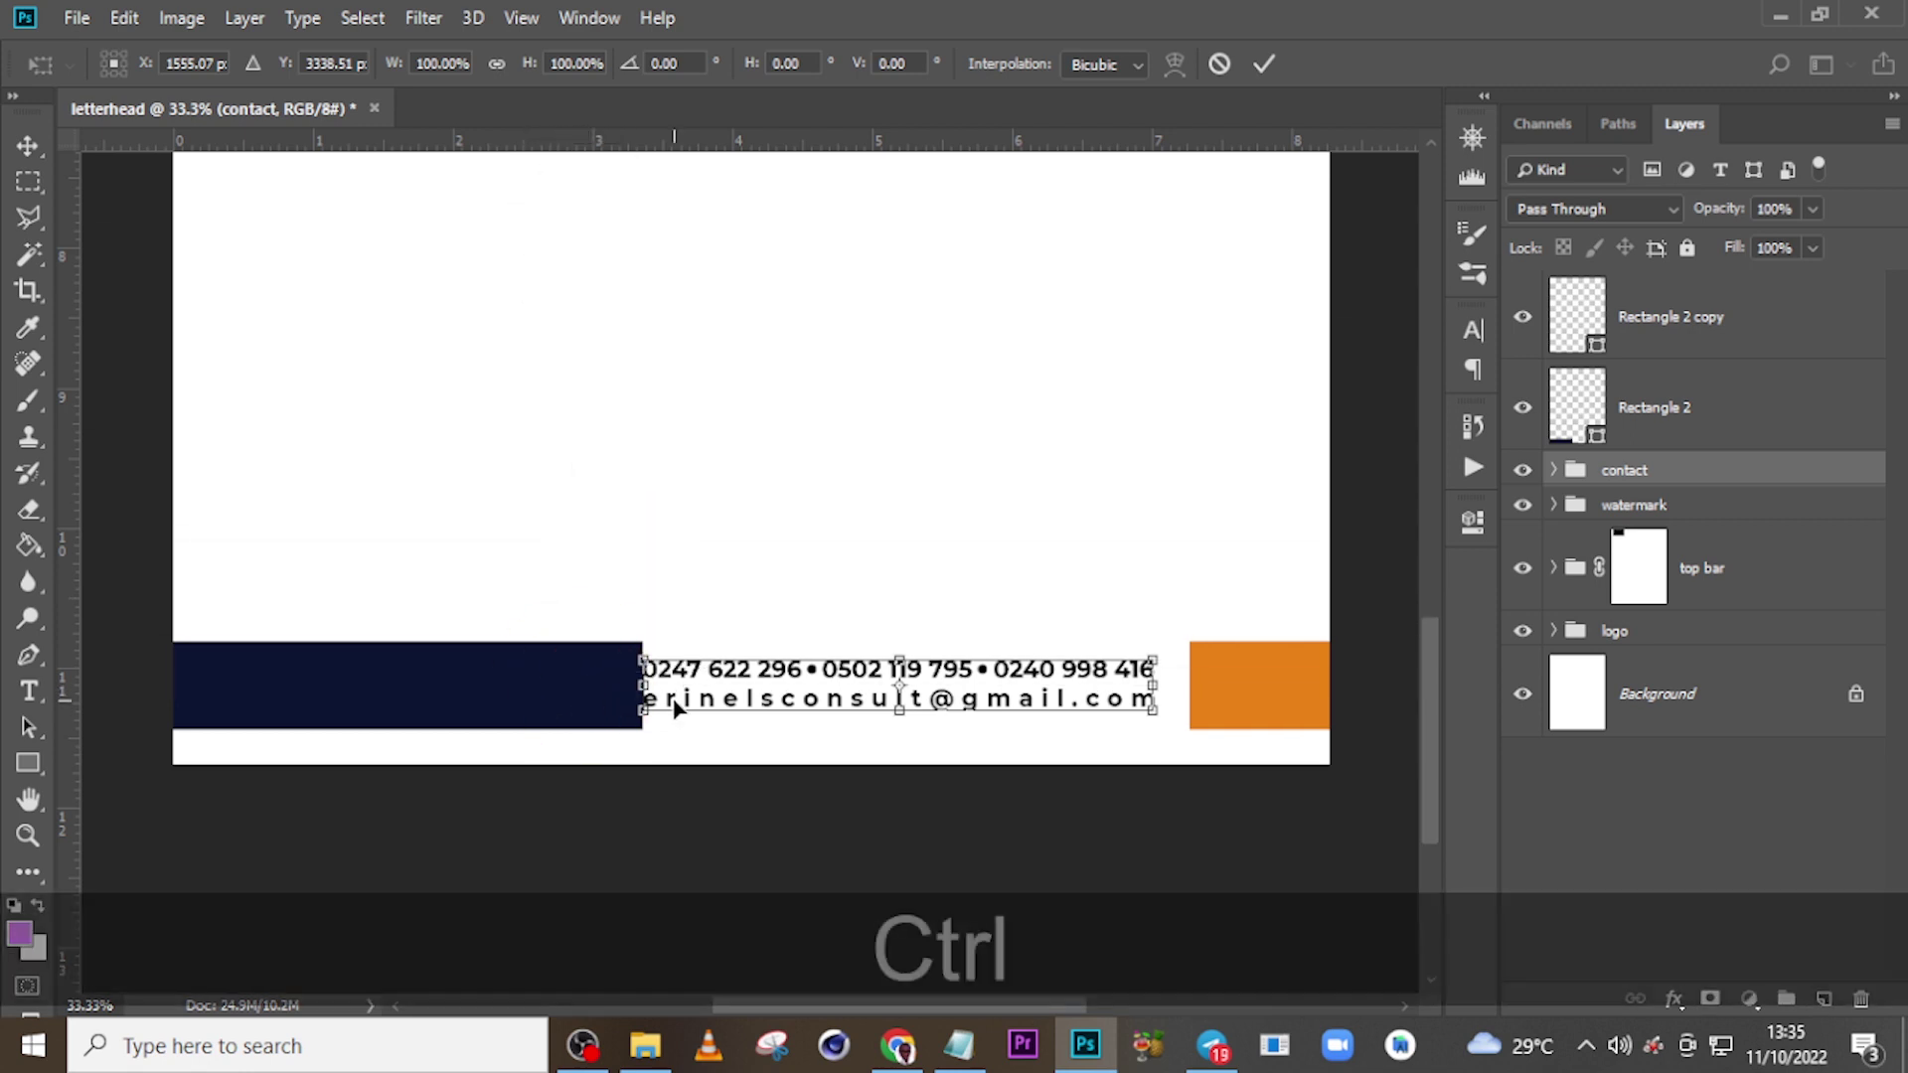
pyautogui.hotkey('ctrl', 'h')
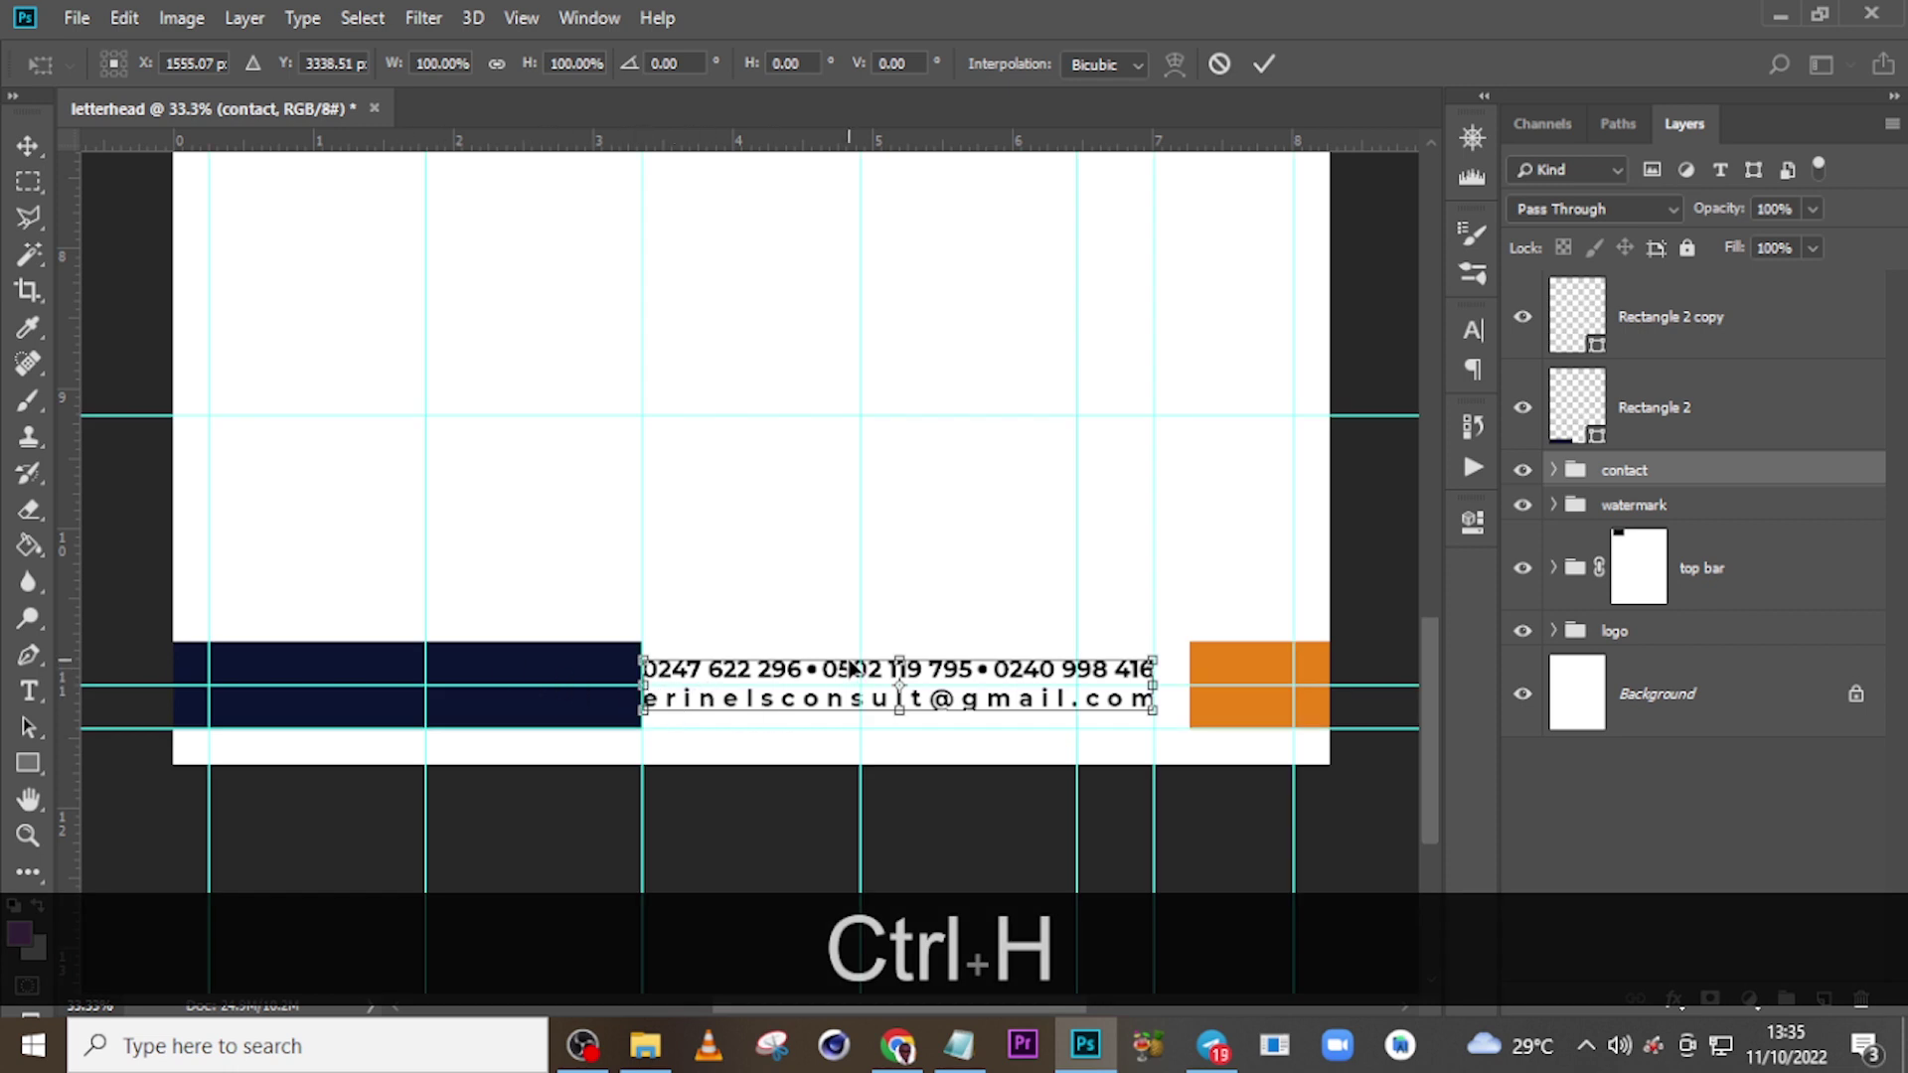
pyautogui.press('Return')
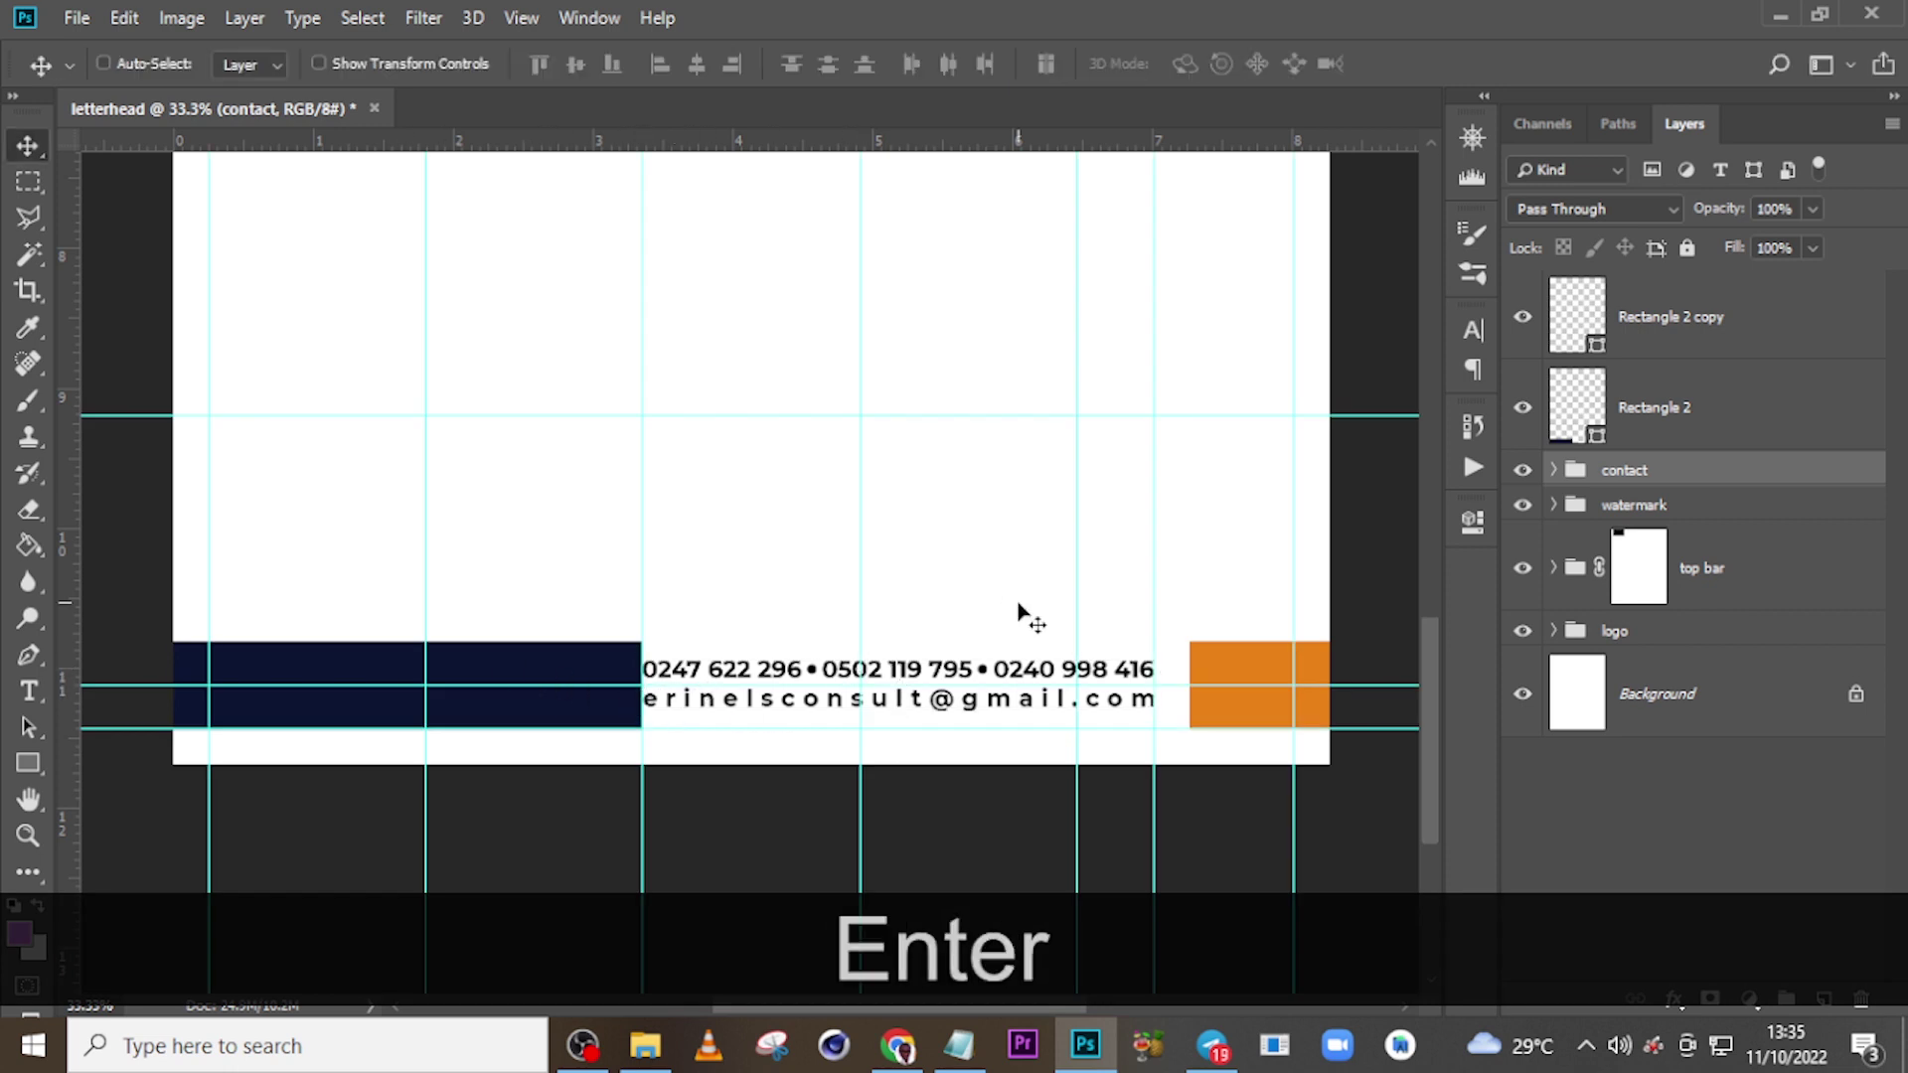
# - Check the vertical centres of the orange and navy footer rectangles against the horizontal guide through the contact lines
pyautogui.click(1629, 323)
pyautogui.hotkey('ctrl', 't')
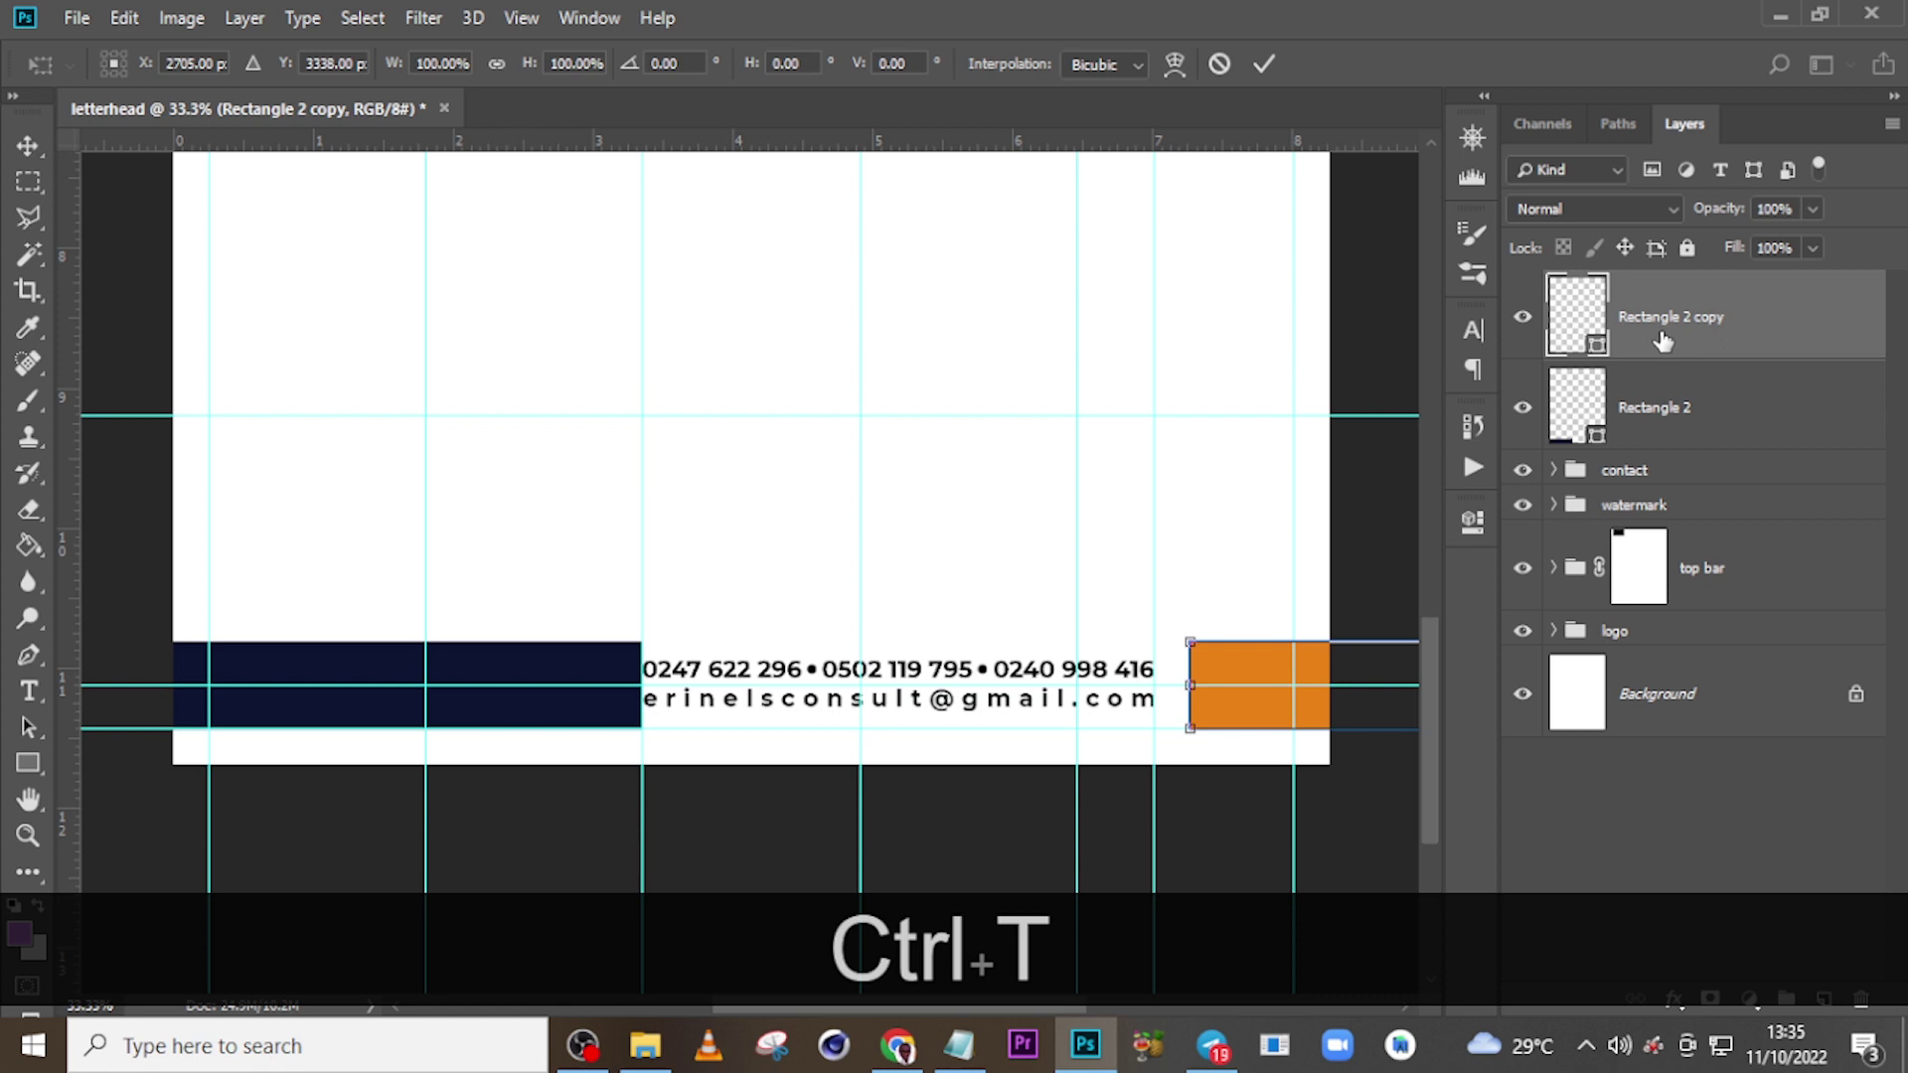
pyautogui.hotkey('ctrl', '=')
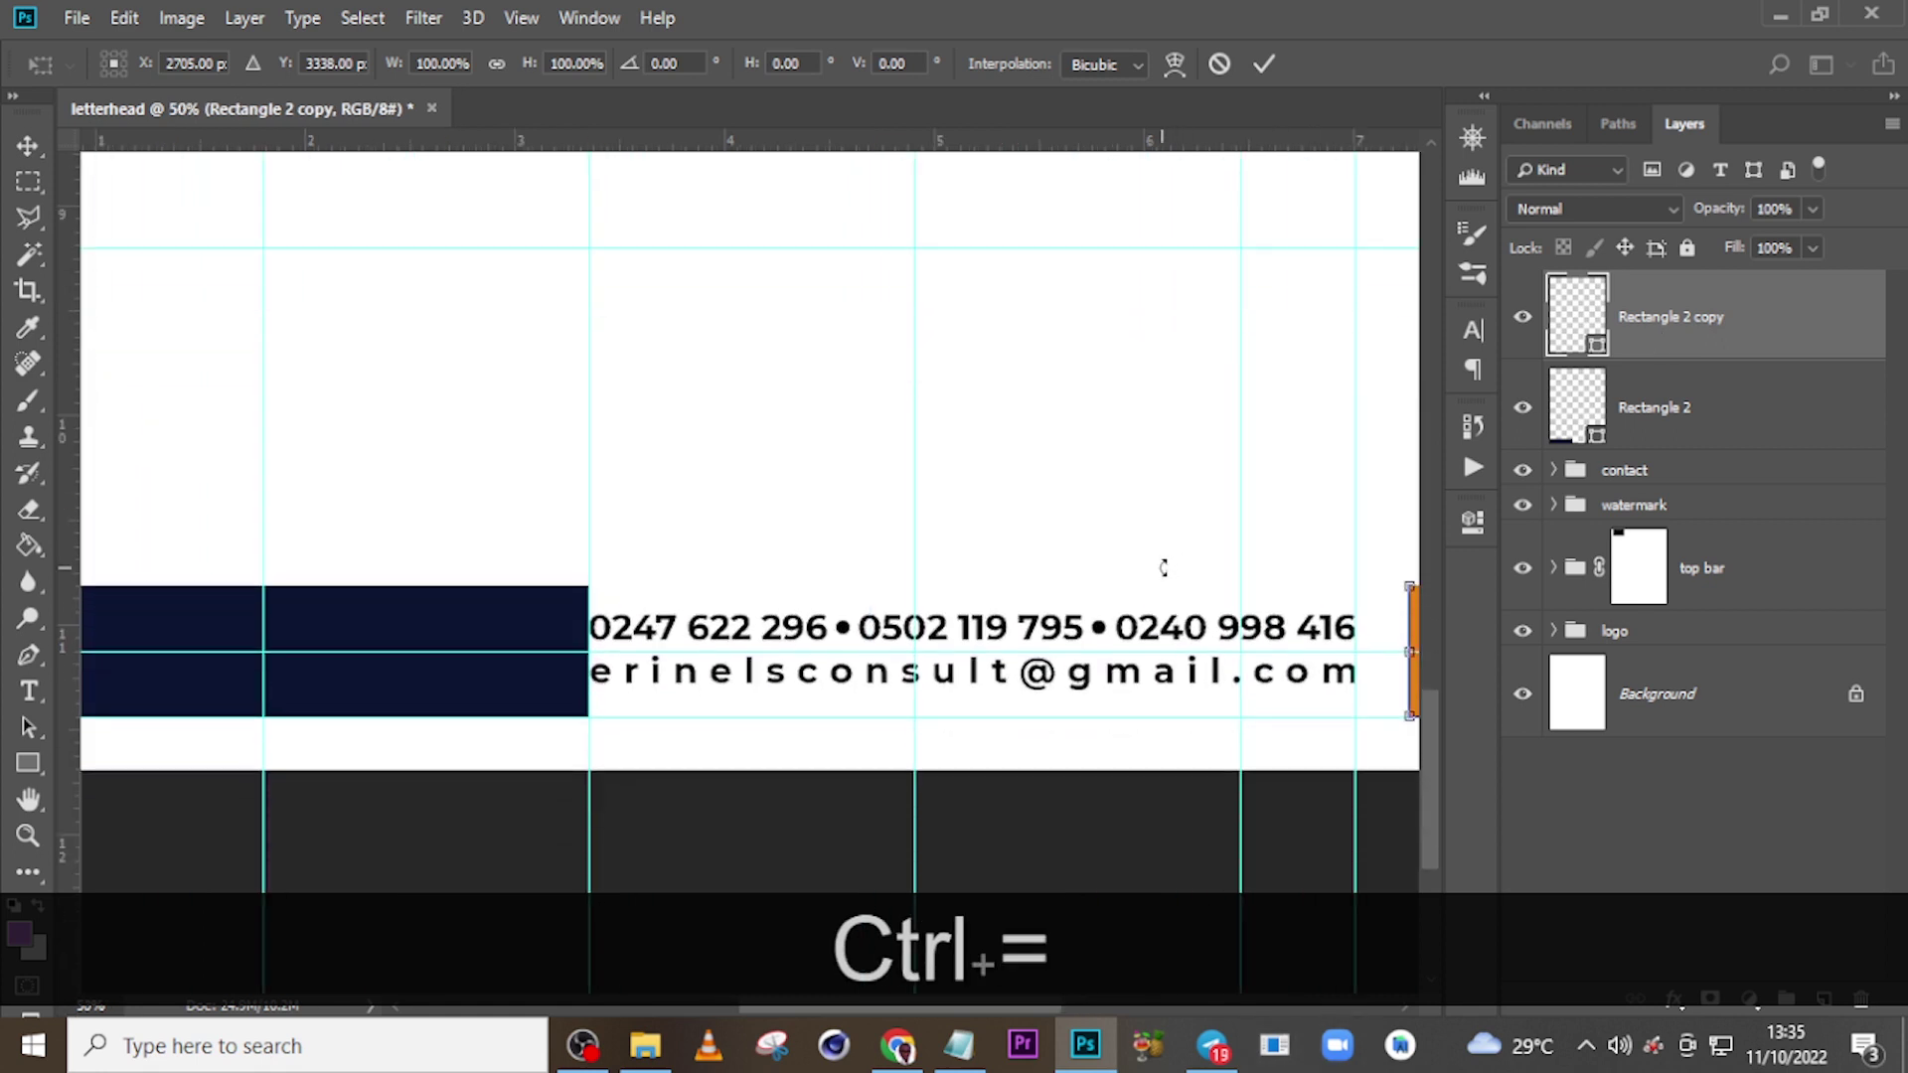
pyautogui.hscroll(2, 1187, 586)
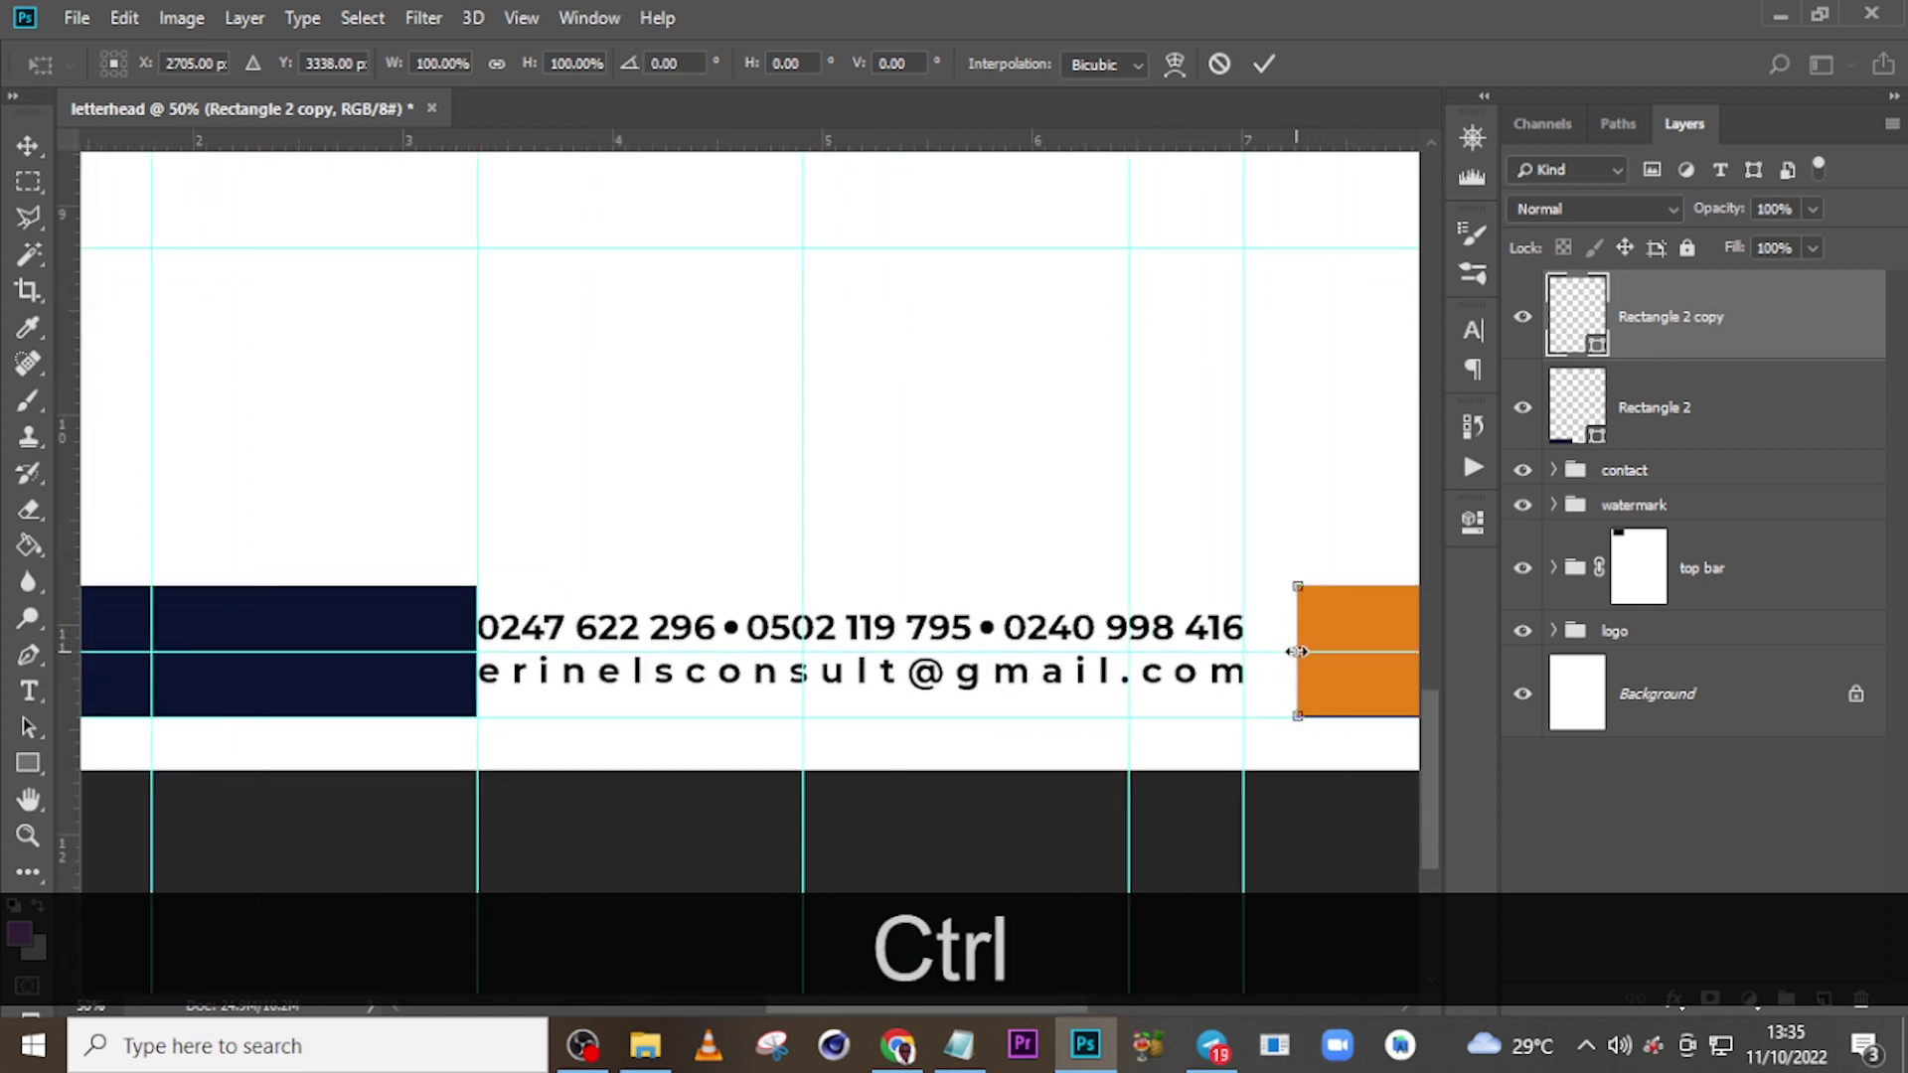
pyautogui.press('Return')
pyautogui.click(1672, 408)
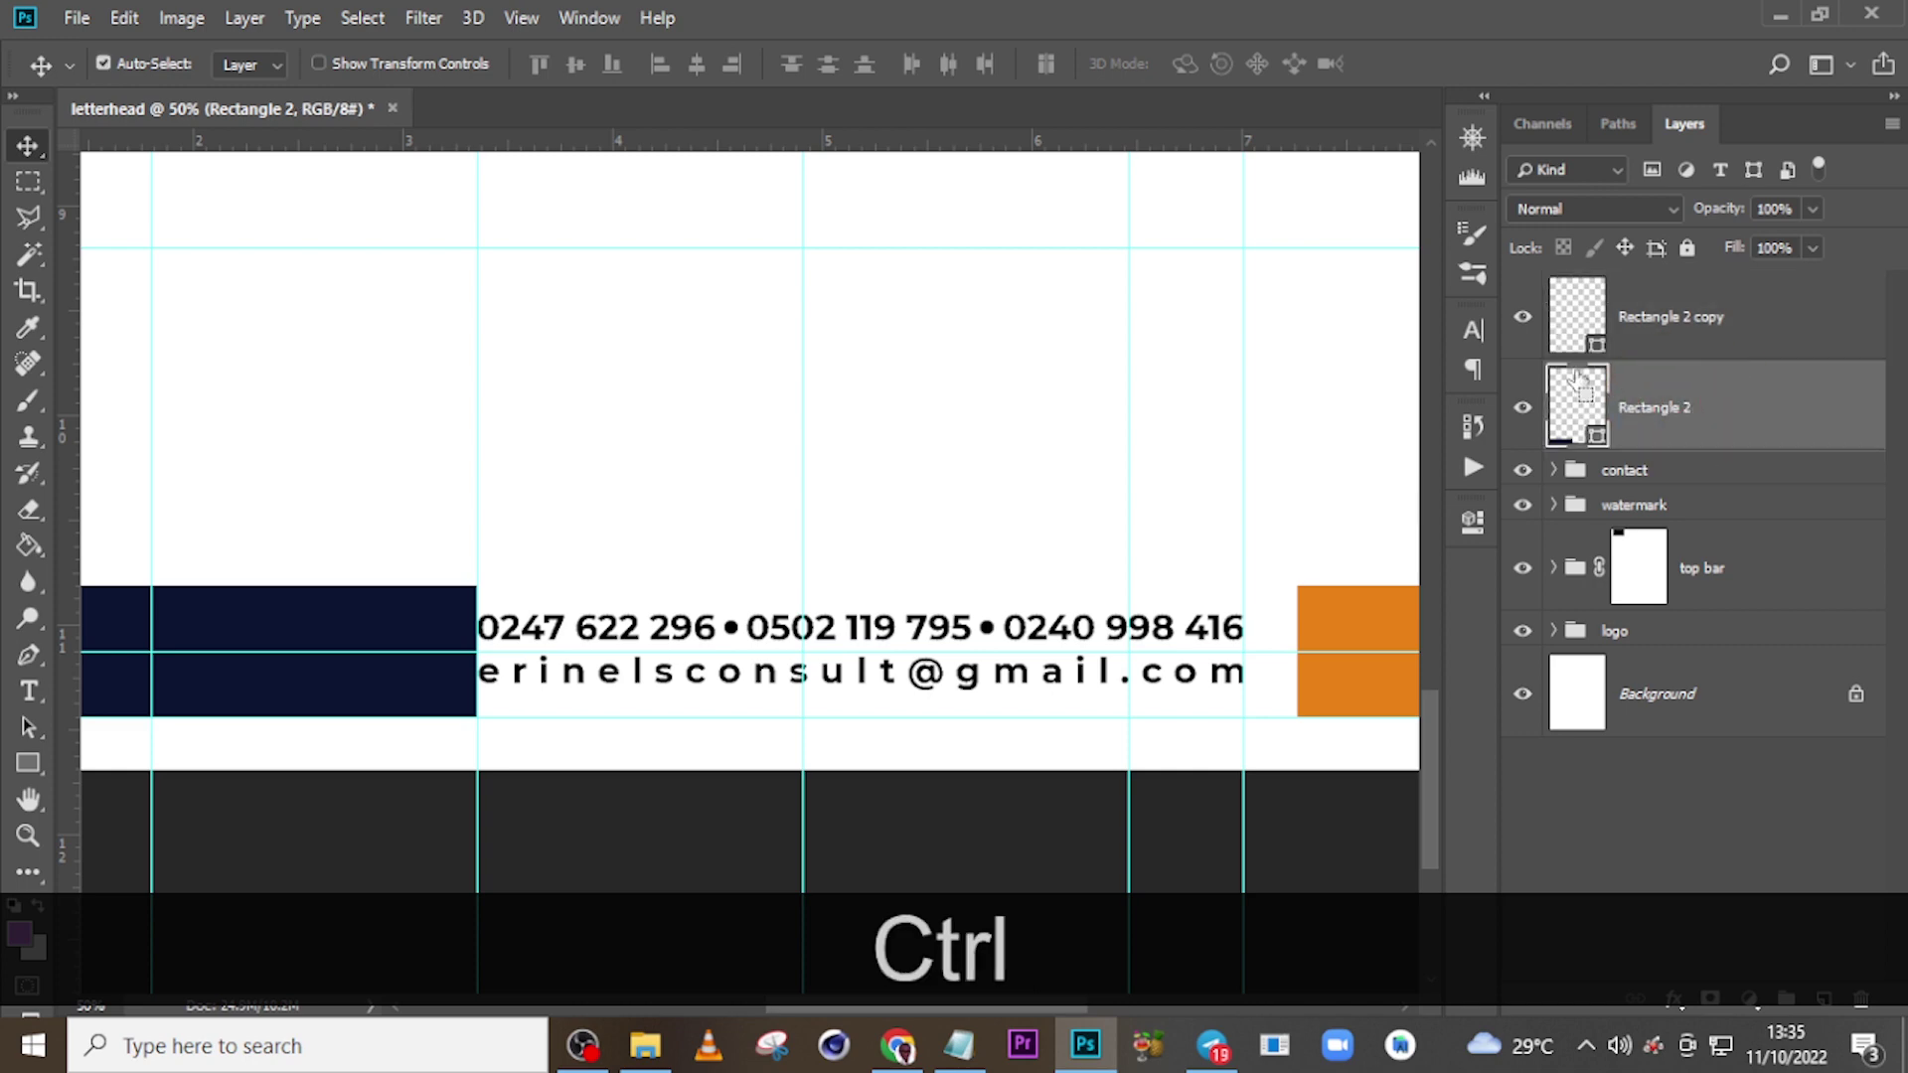
pyautogui.hotkey('ctrl', 't')
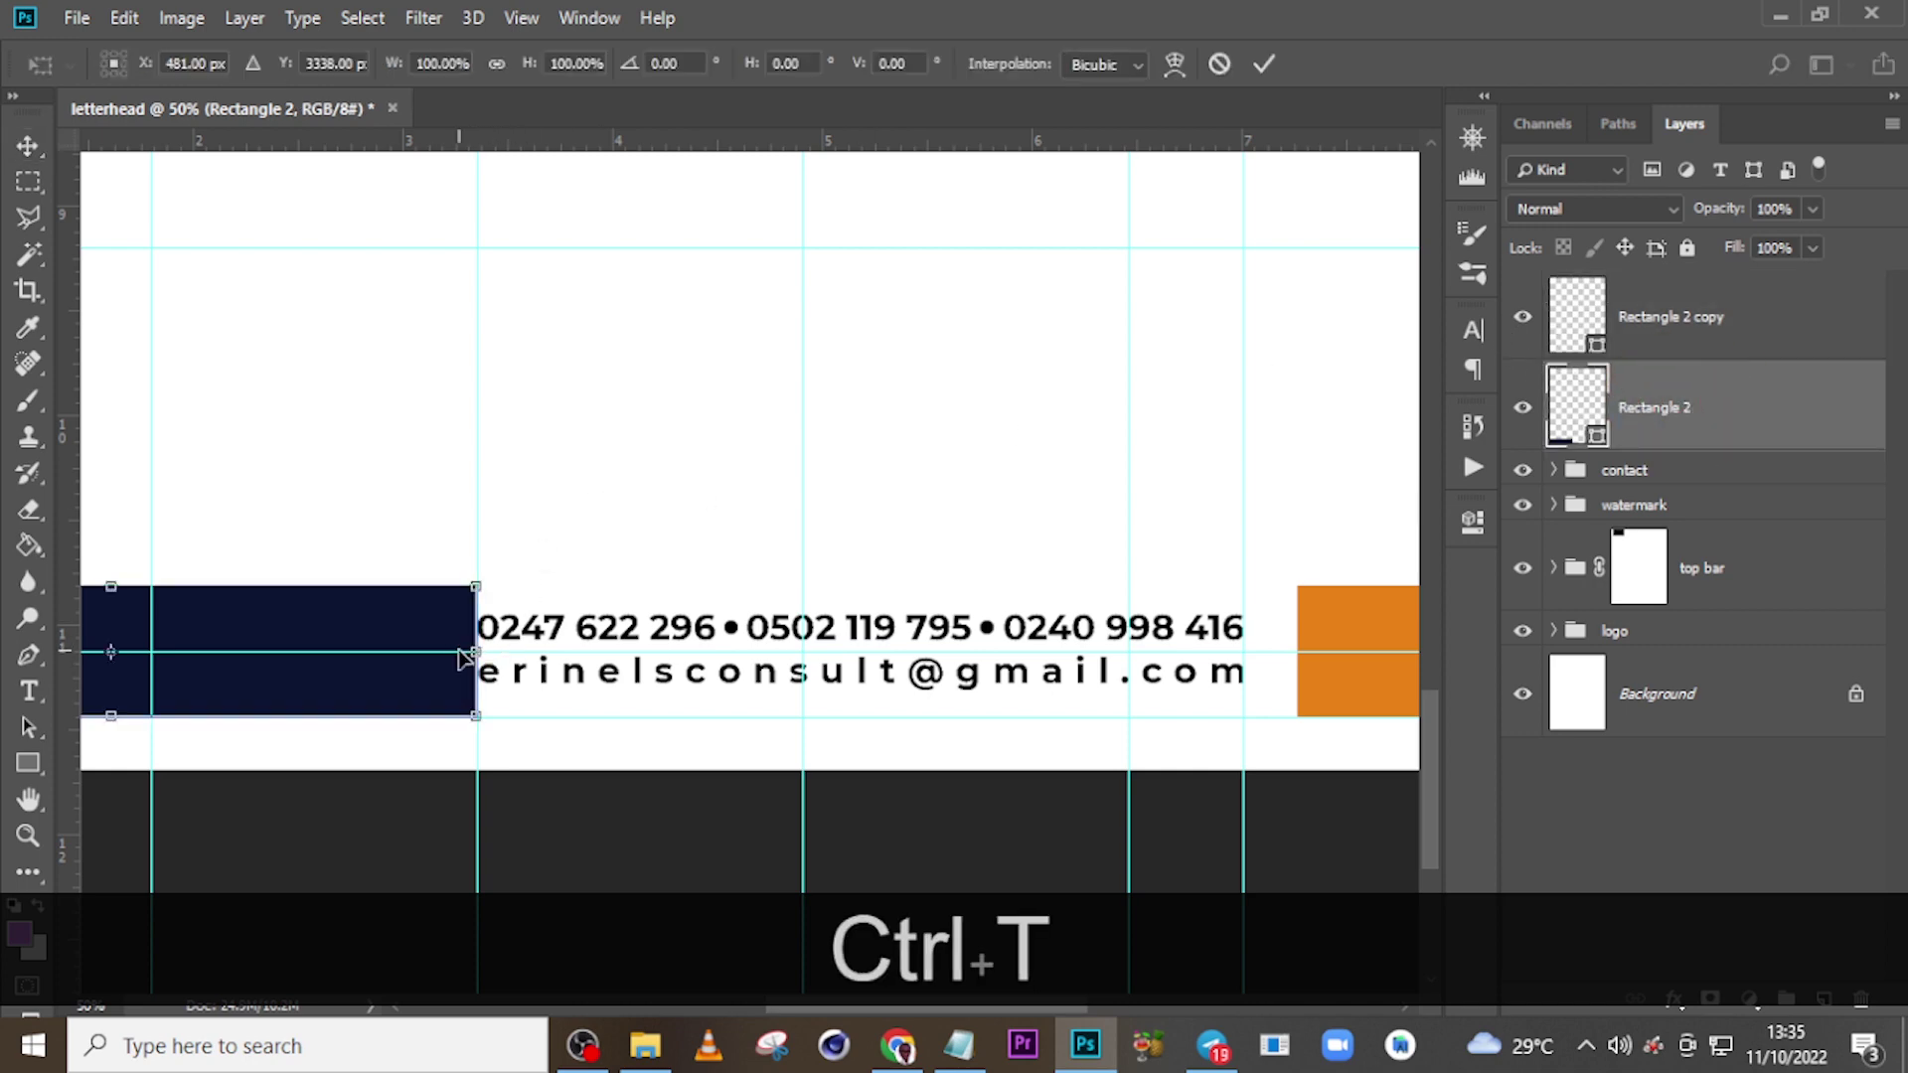
pyautogui.press('Return')
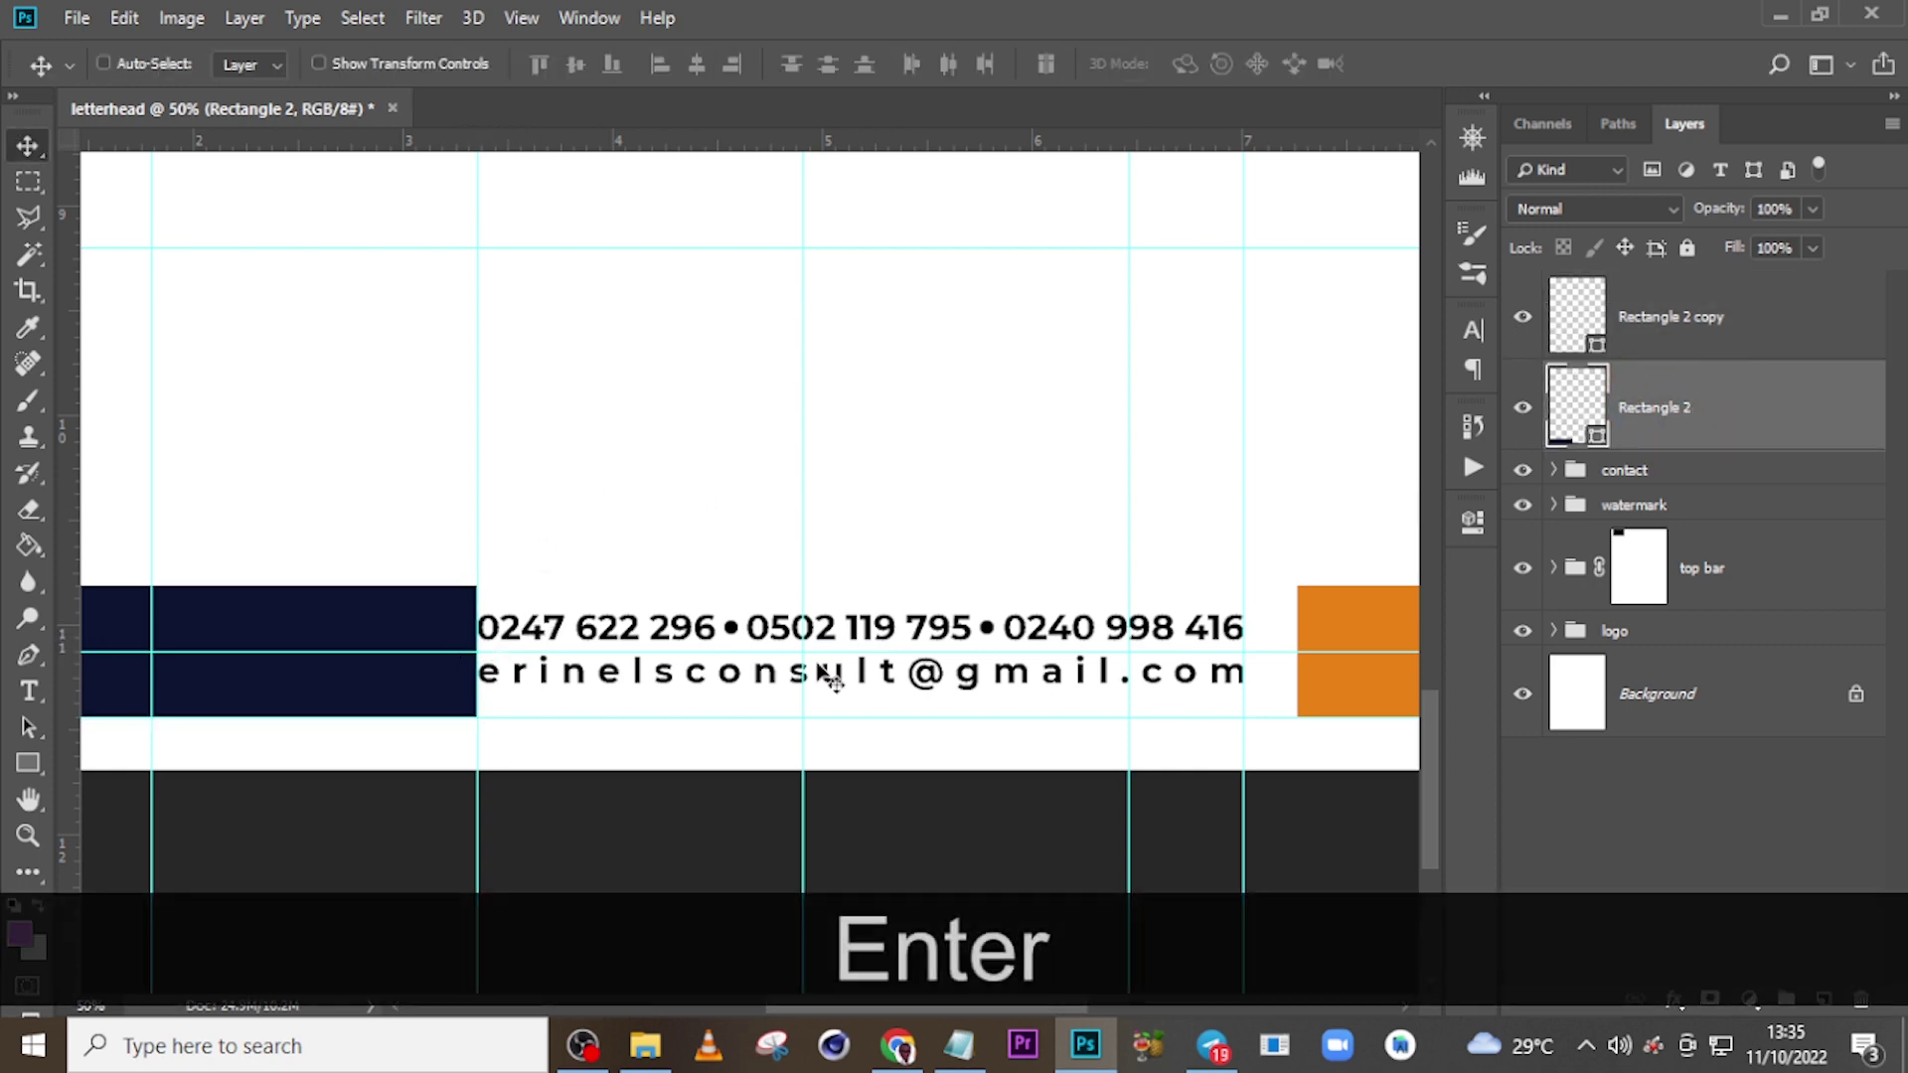
# - Nudge the navy footer rectangle 40 px to the left, away from the start of the contact lines
pyautogui.click(1653, 437)
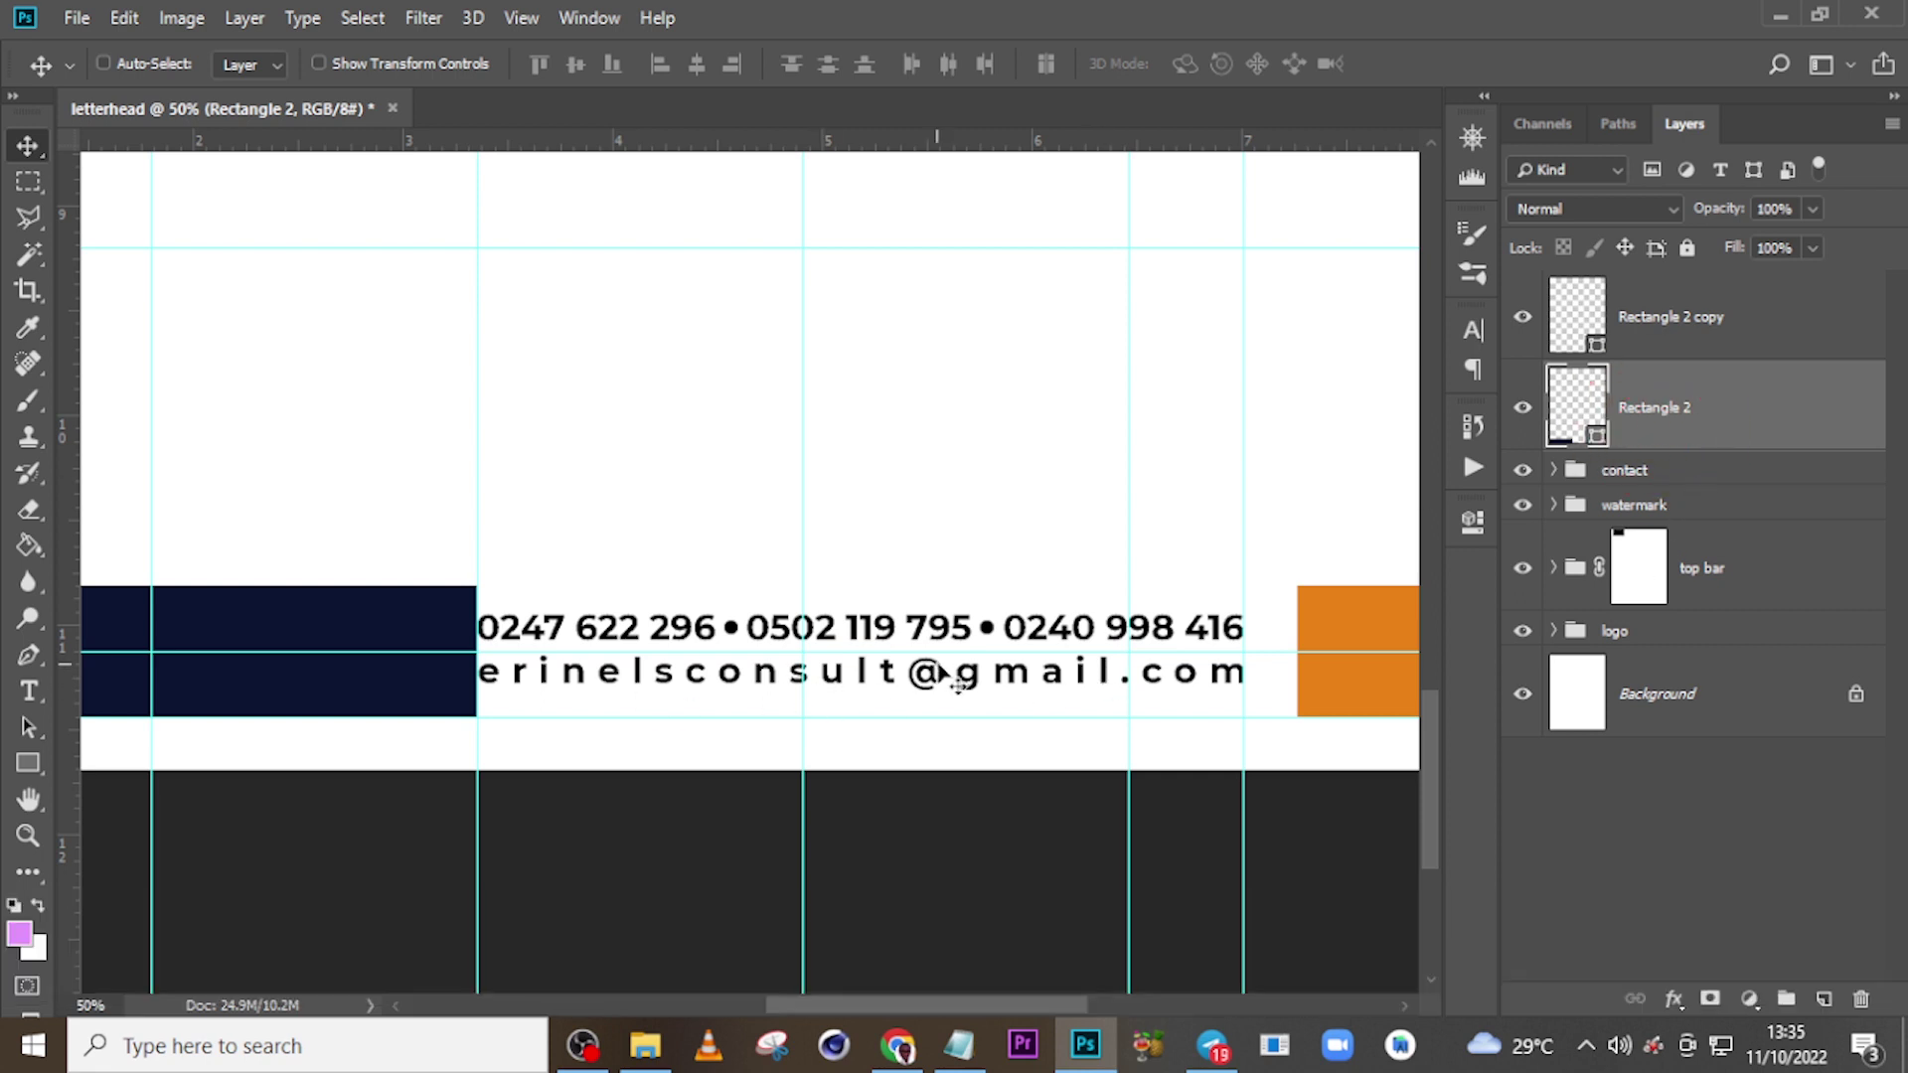
pyautogui.hotkey('shift', 'Left')
pyautogui.hotkey('shift', 'Left')
pyautogui.hotkey('shift', 'Left')
pyautogui.hotkey('shift', 'Left')
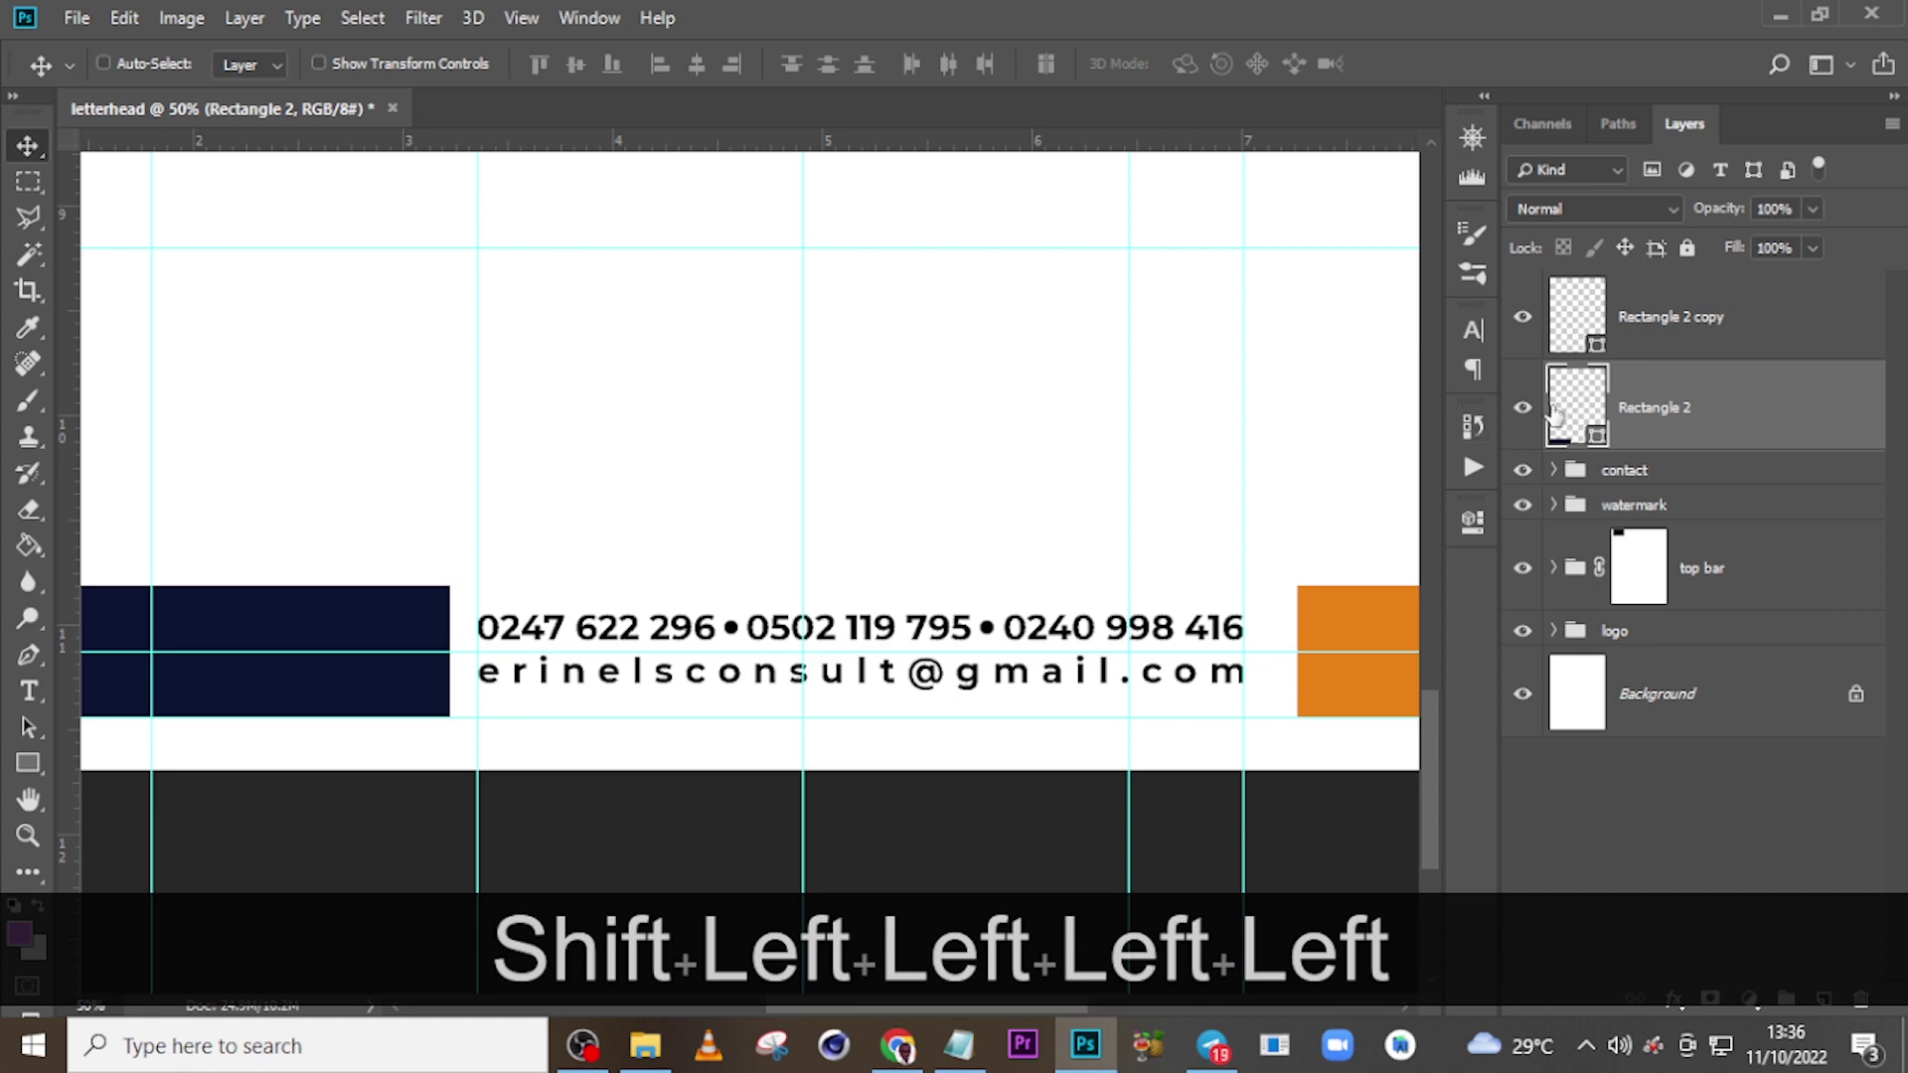
# - Nudge the orange footer rectangle 40 px to the left, closer to the end of the contact lines
pyautogui.click(1580, 343)
pyautogui.hotkey('shift', 'Left')
pyautogui.hotkey('shift', 'Left')
pyautogui.hotkey('shift', 'Left')
pyautogui.hotkey('shift', 'Left')
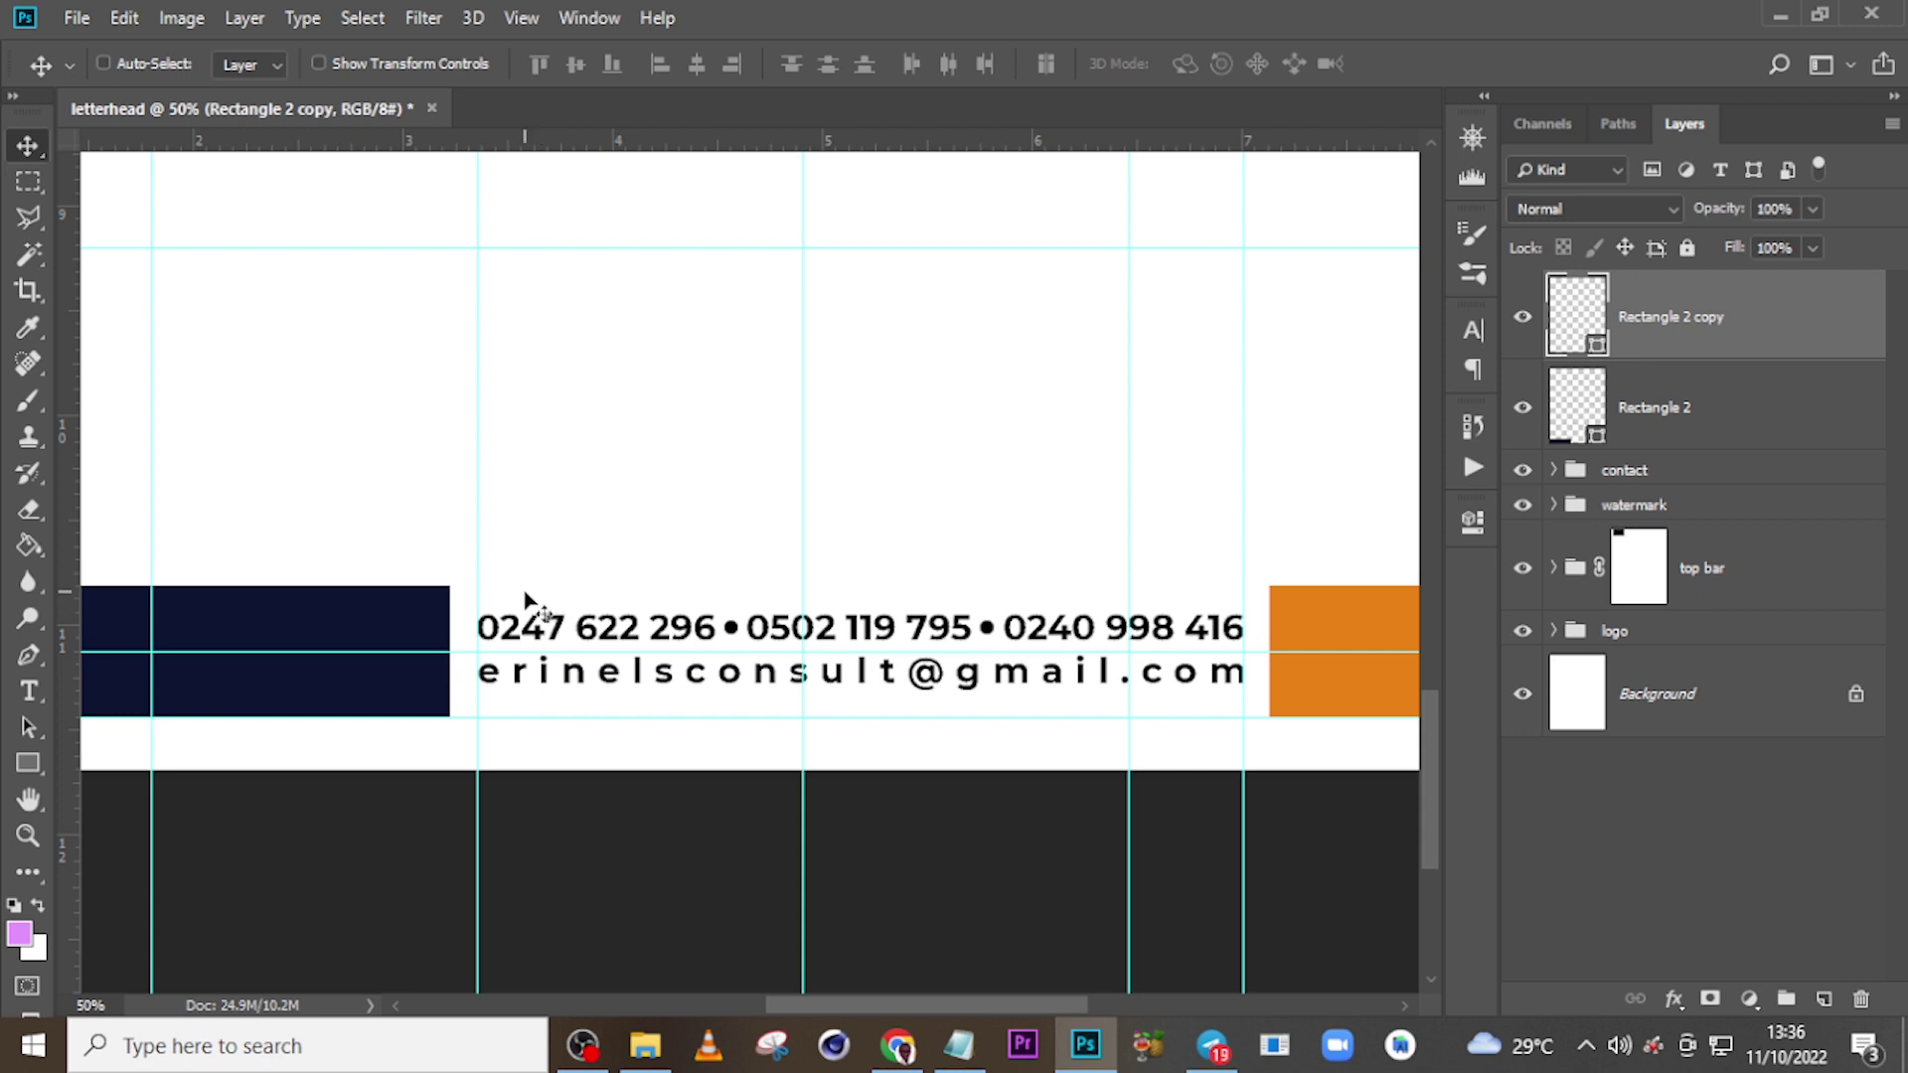
# - Hide the guides and nudge the contact group slightly down to balance it between the footer bars
pyautogui.hotkey('ctrl', 'h')
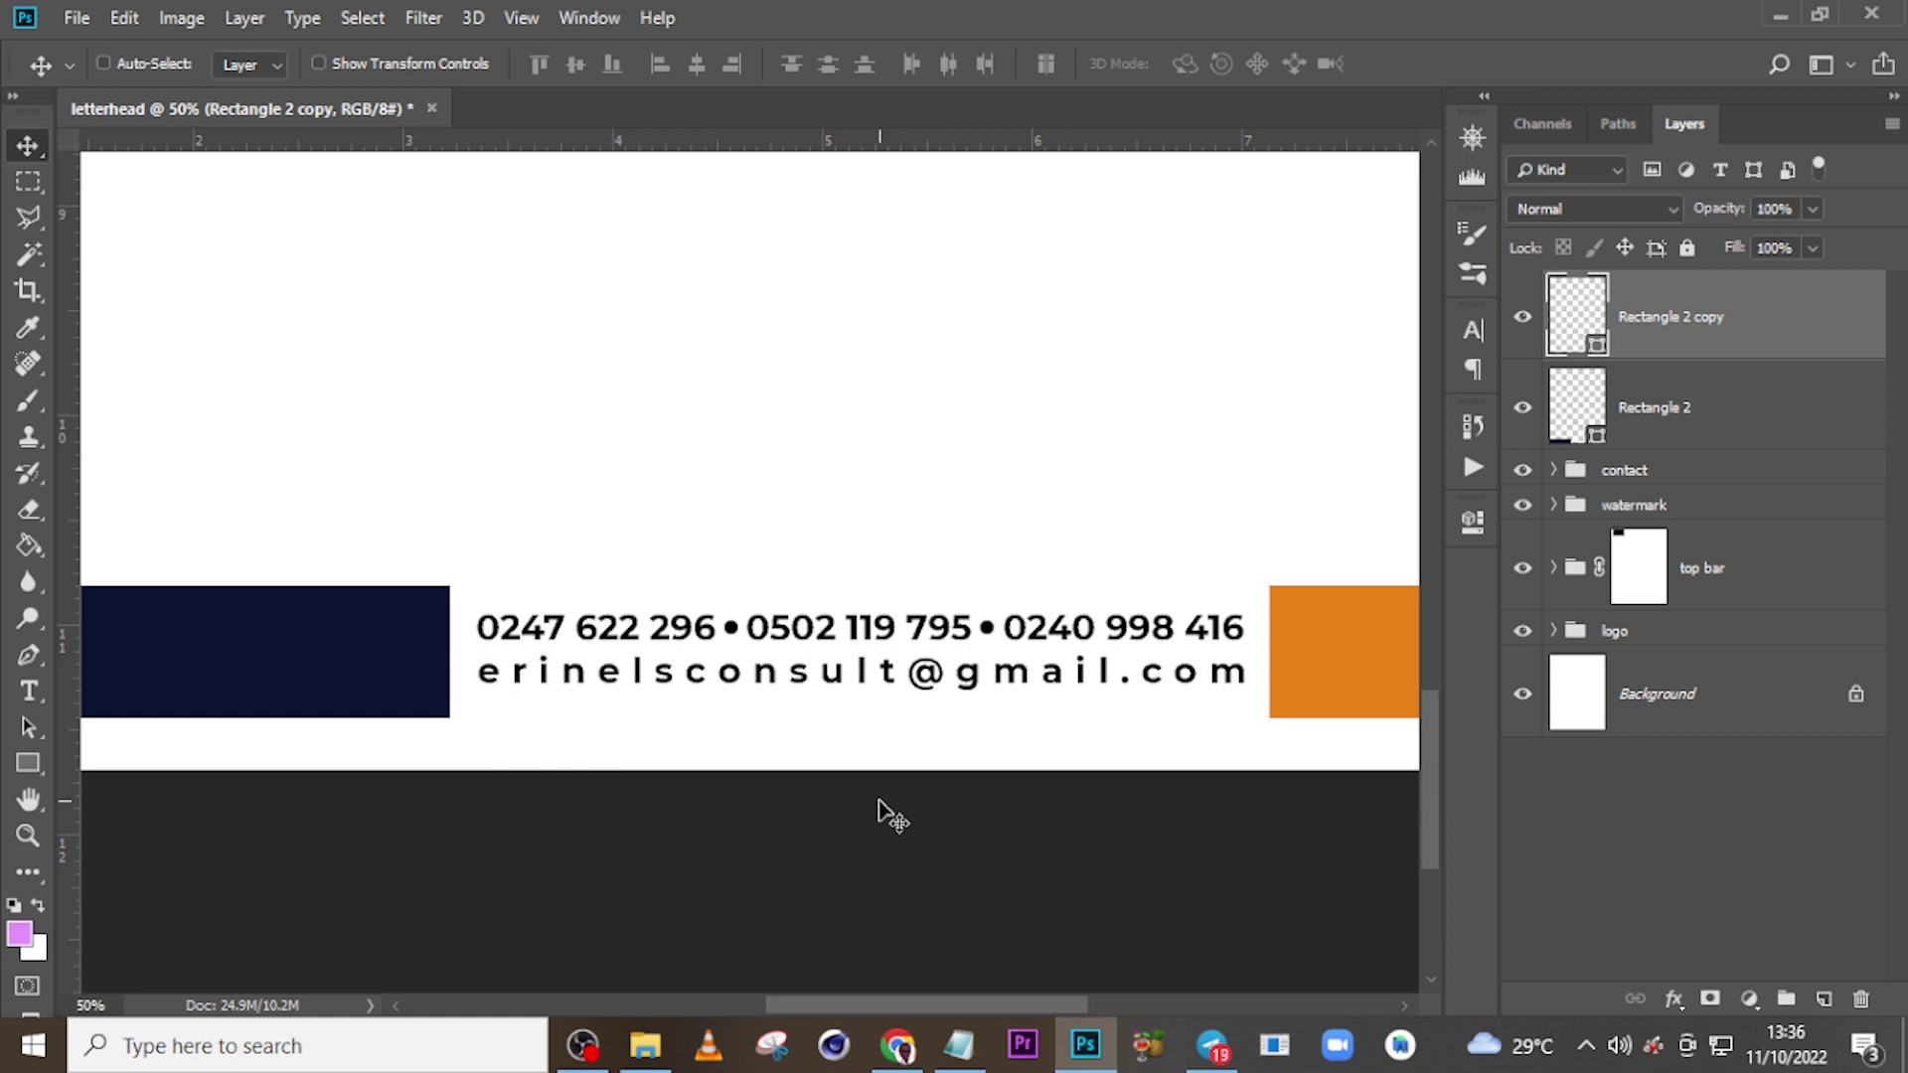
pyautogui.click(1657, 485)
pyautogui.press('Down')
pyautogui.press('Down')
pyautogui.press('Down')
pyautogui.press('Down')
pyautogui.press('Down')
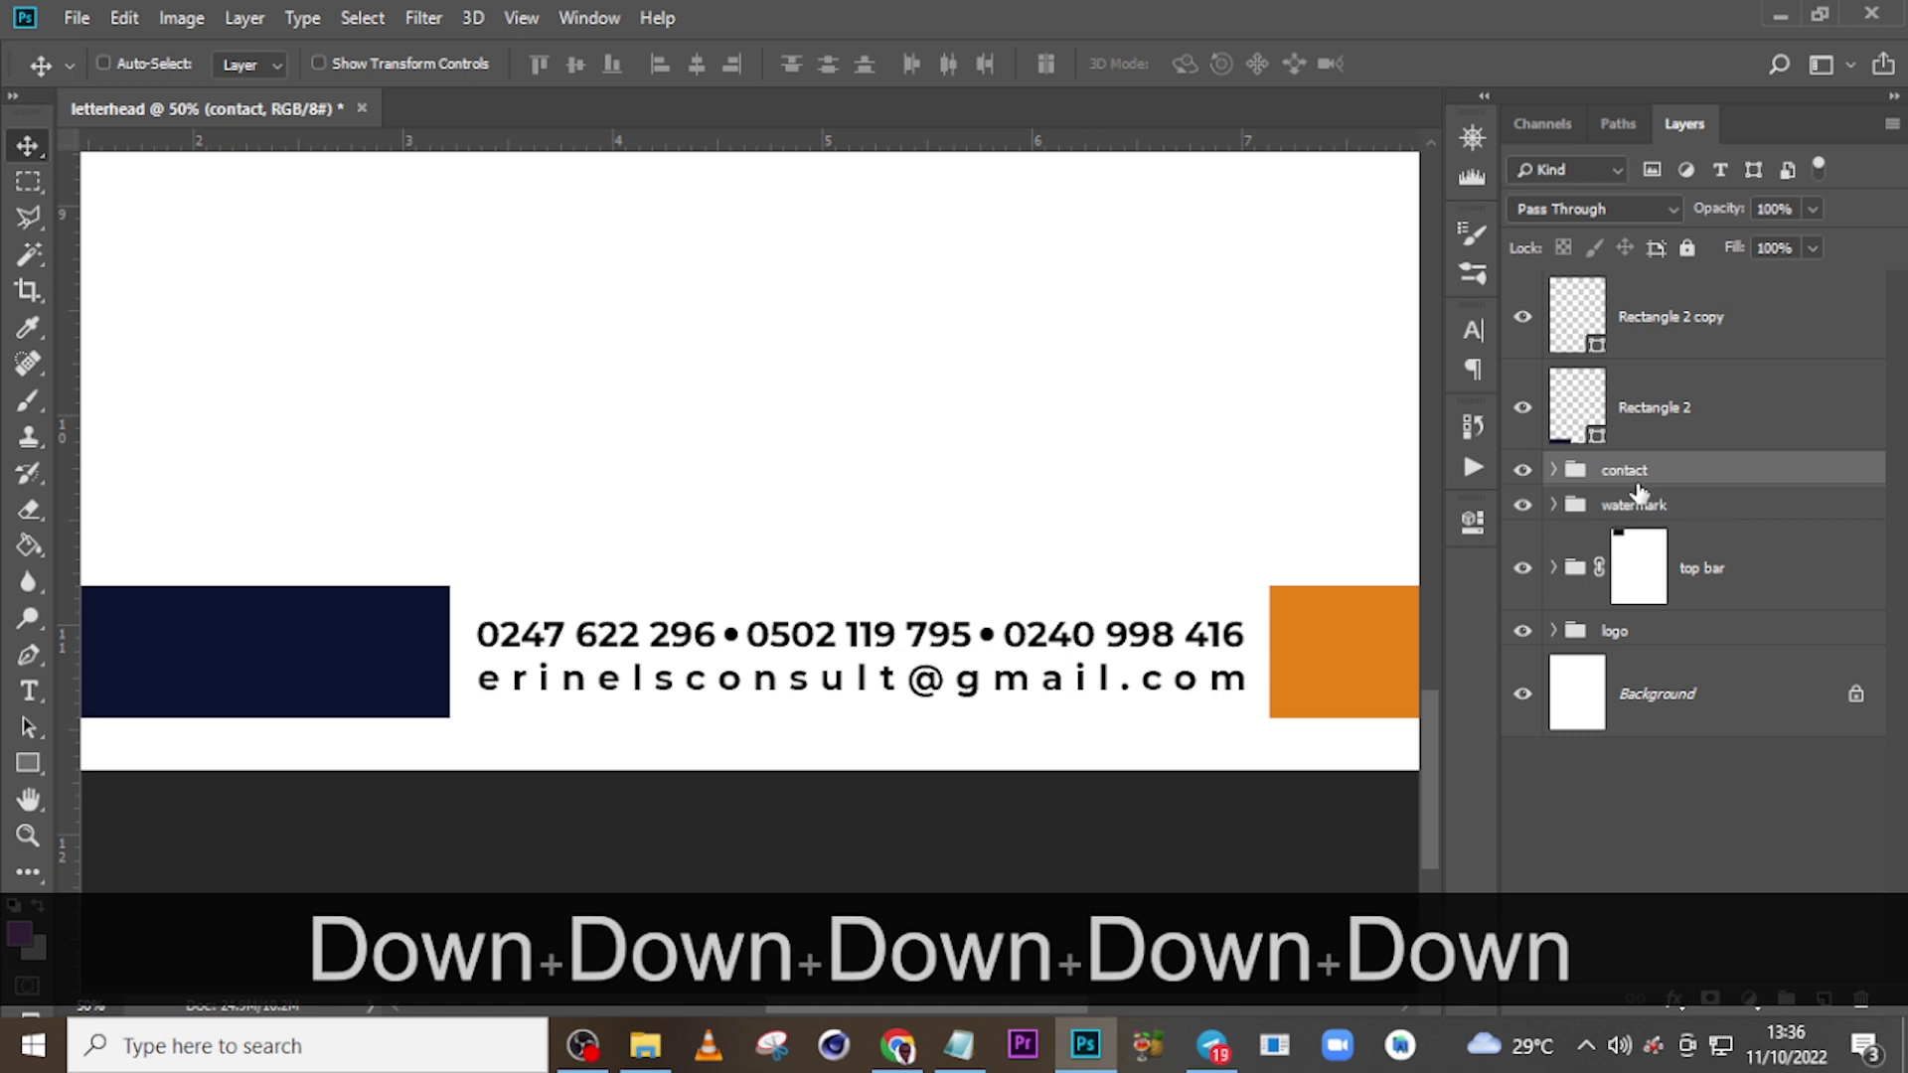
pyautogui.hotkey('ctrl', '0')
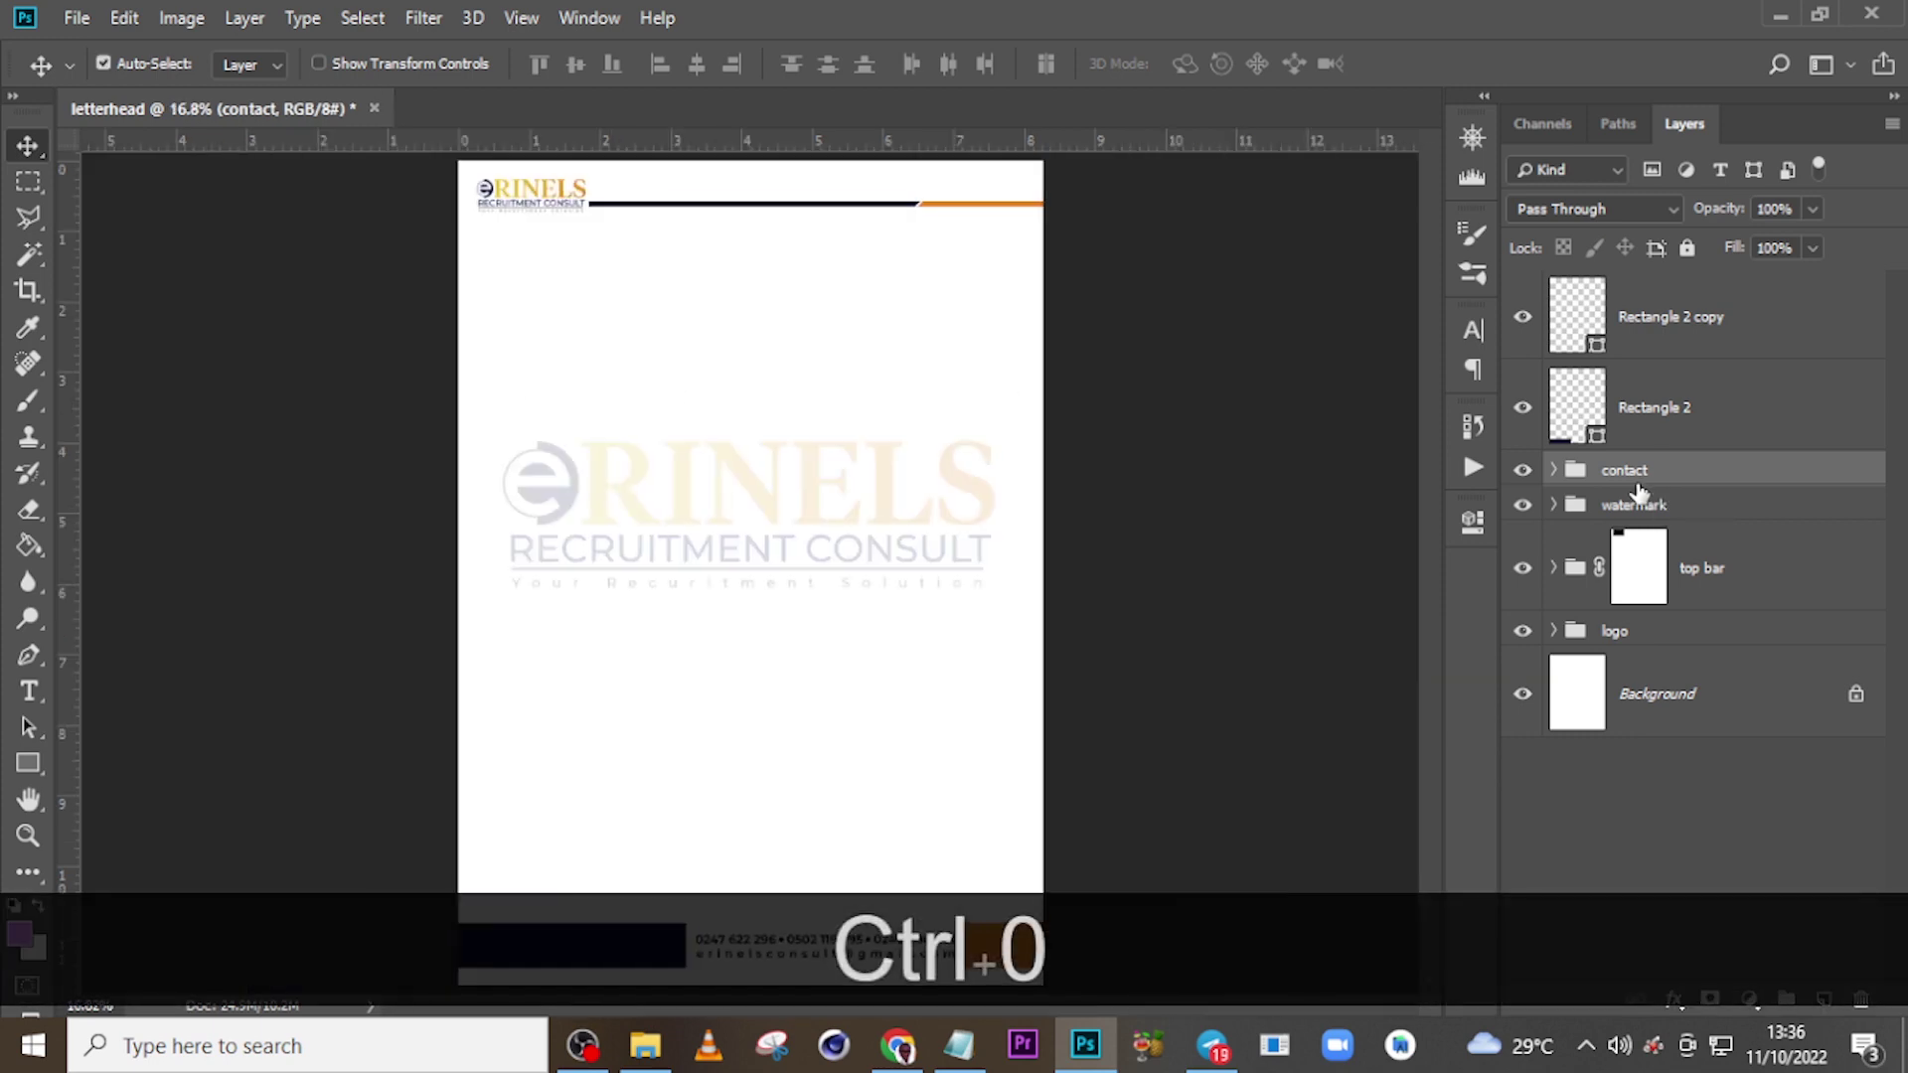
pyautogui.press('ctrl')
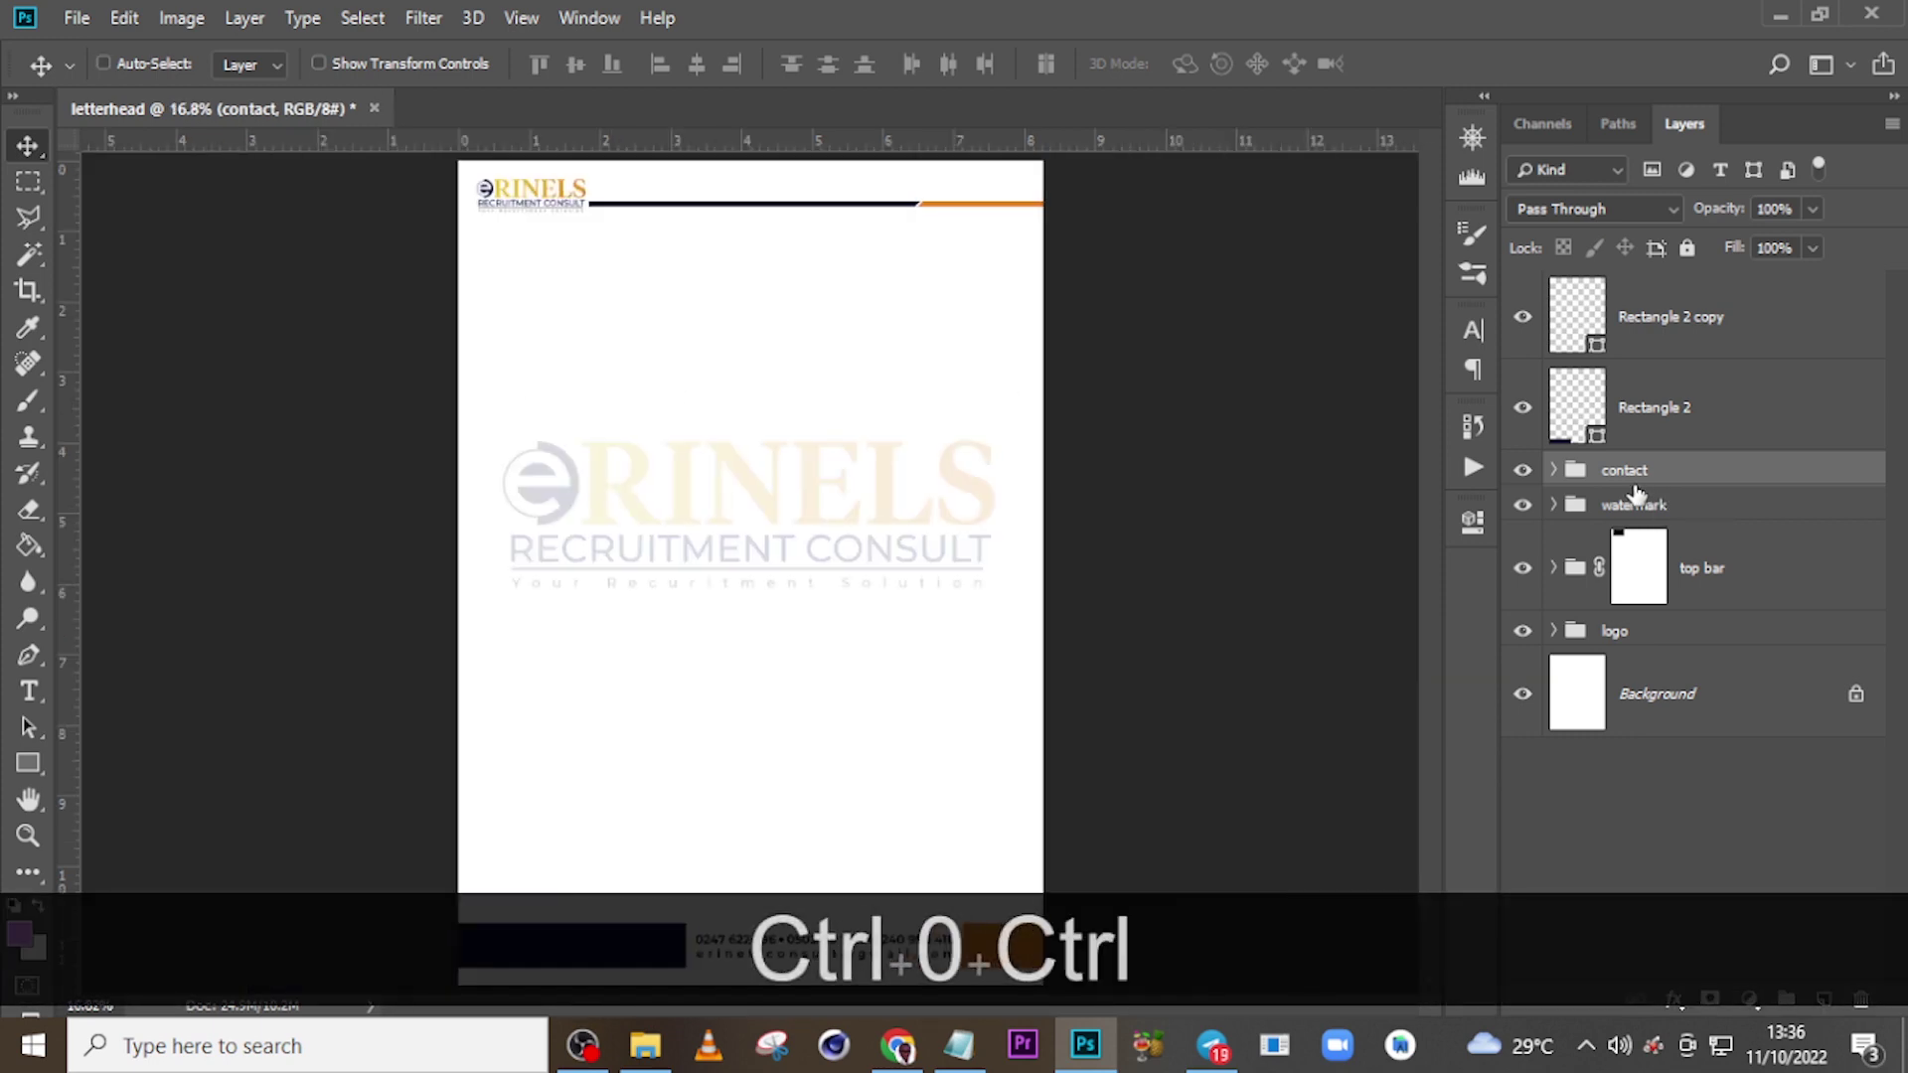